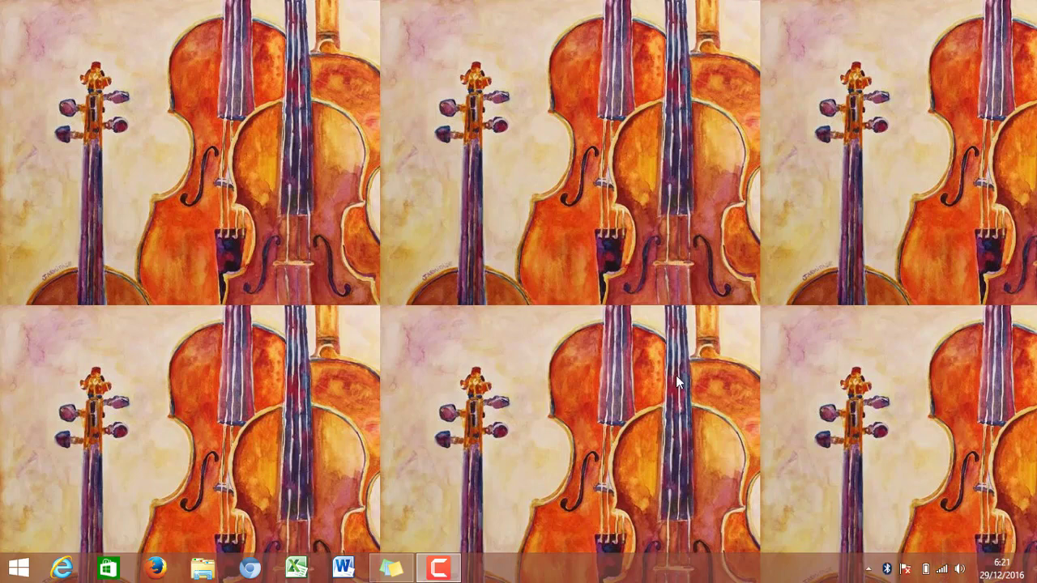
{"action": "left_click", "coordinate": [253, 570]}
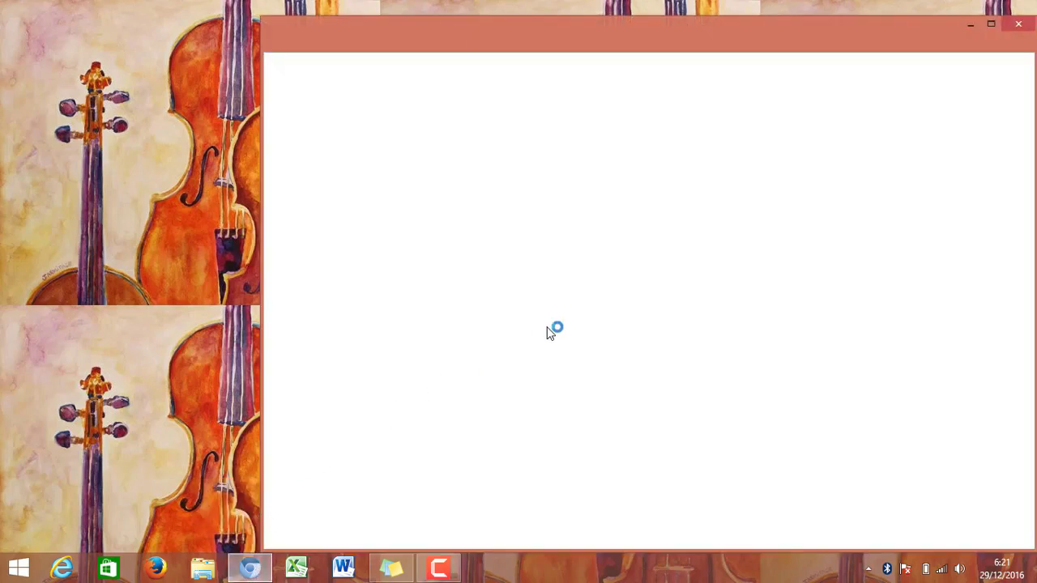
{"action": "left_click", "coordinate": [989, 29]}
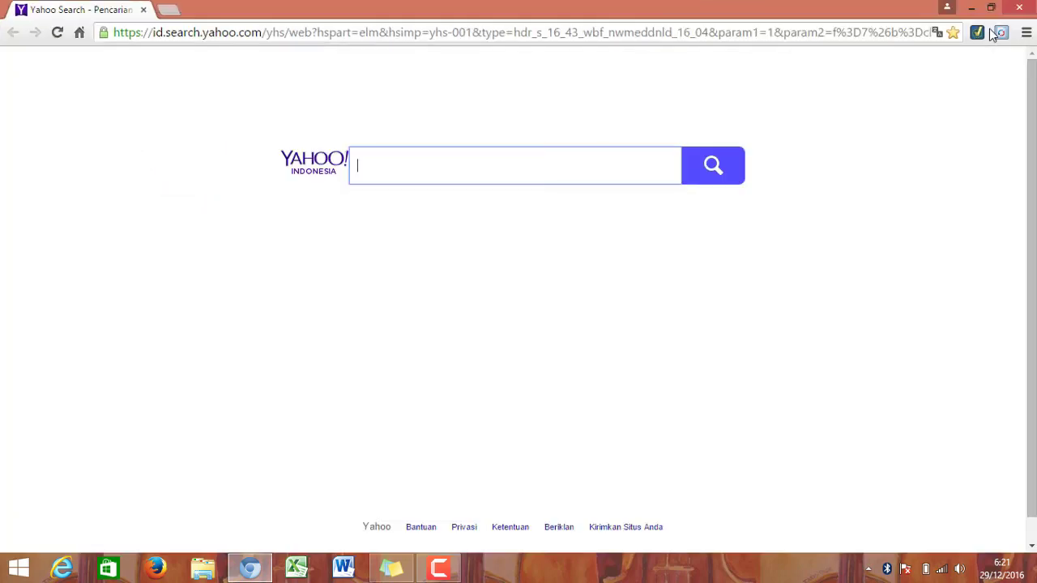
{"action": "left_click", "coordinate": [431, 39]}
{"action": "type", "text": "www."}
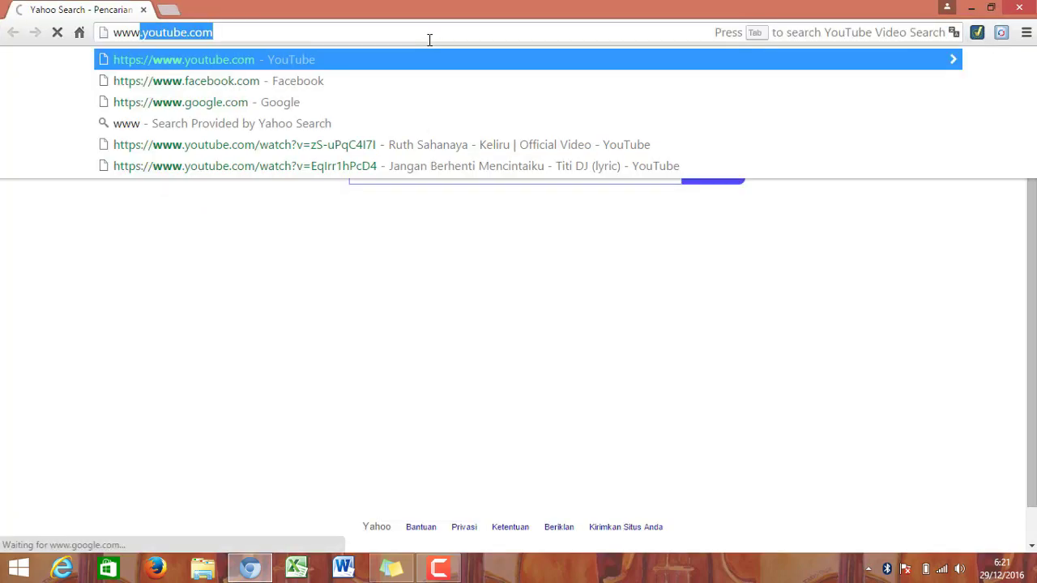
{"action": "type", "text": "googl"}
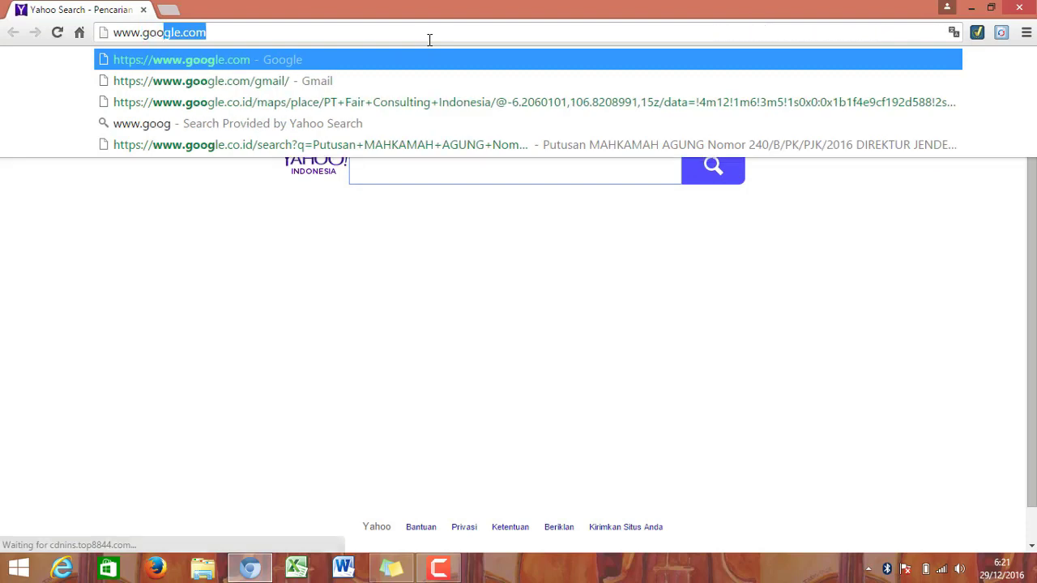
{"action": "type", "text": "e.com"}
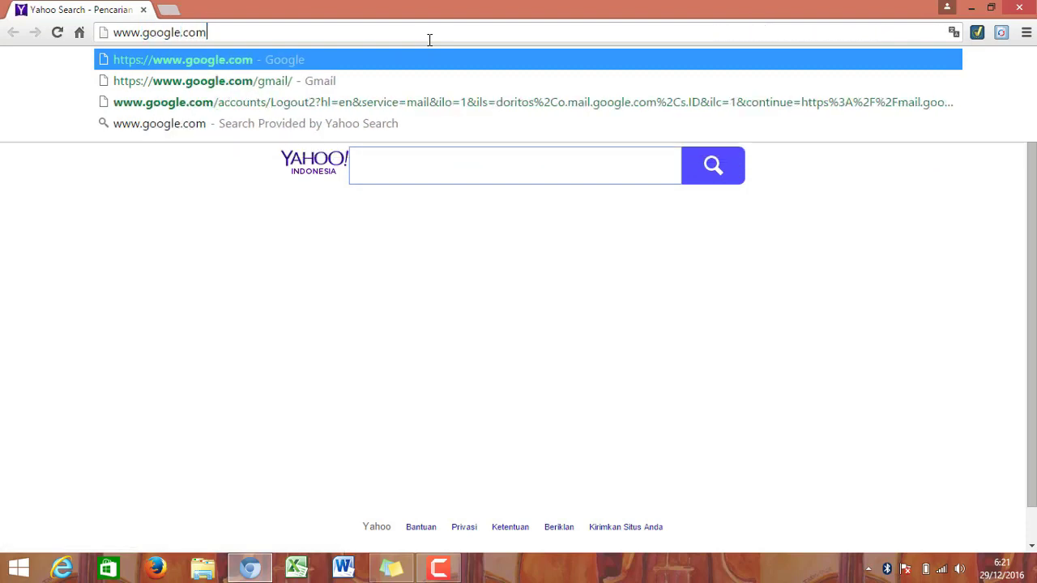
{"action": "key", "text": "Return"}
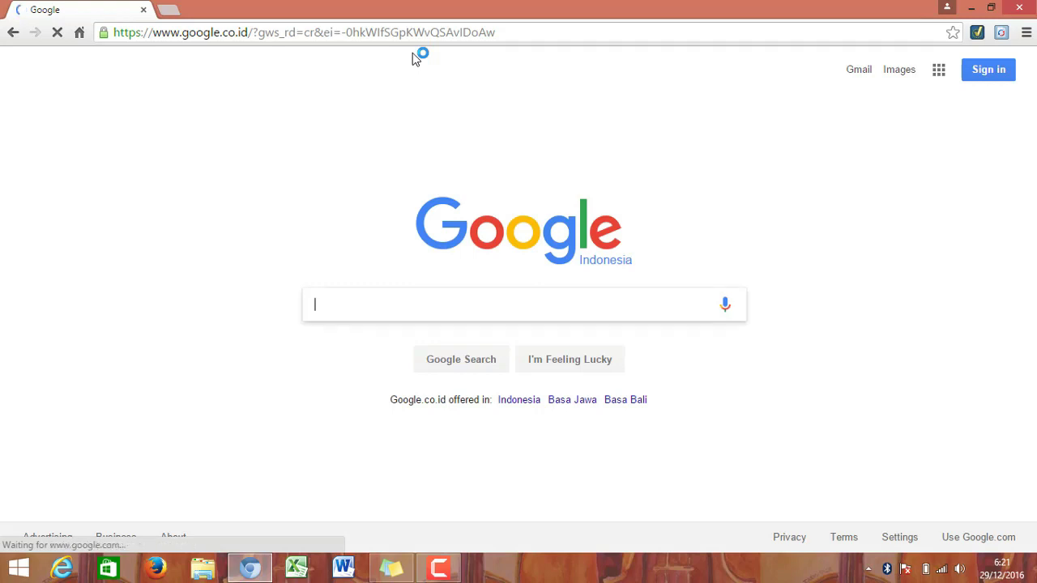
Step: Close the ad tab and search Google for 'download e faktur dummy'
{"action": "left_click", "coordinate": [371, 300]}
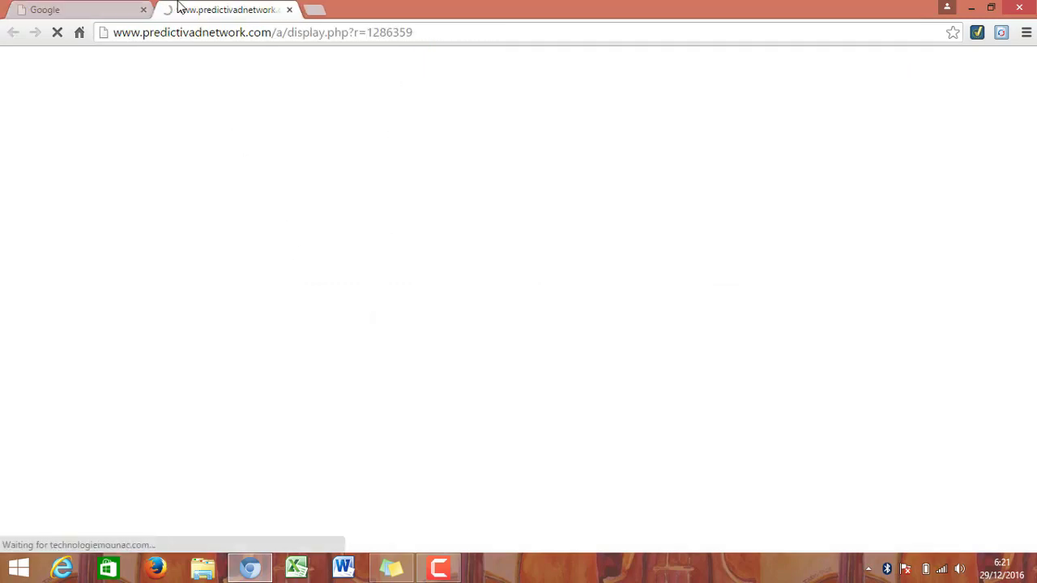
{"action": "left_click", "coordinate": [289, 10]}
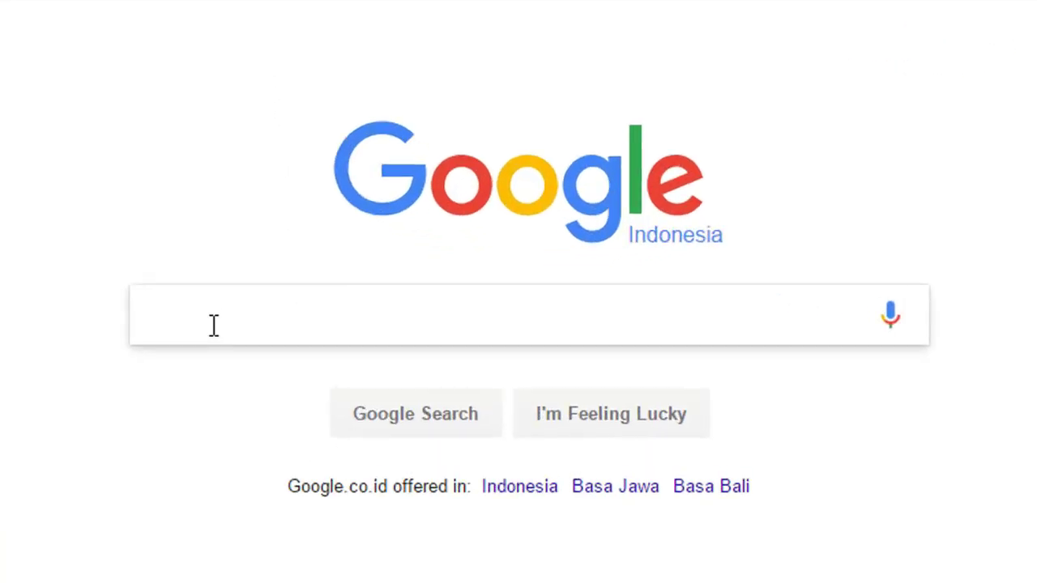
{"action": "type", "text": "download"}
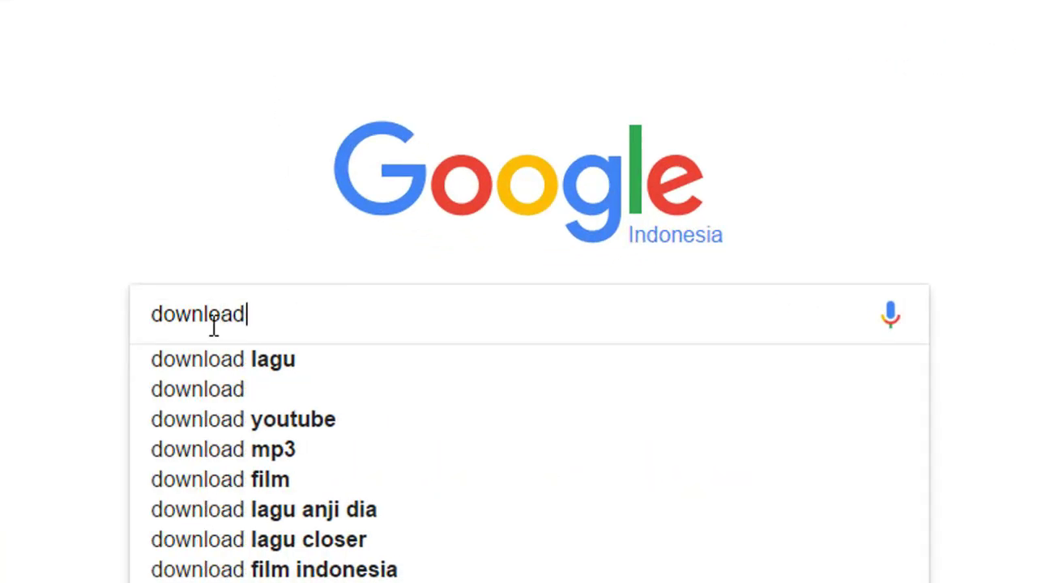
{"action": "type", "text": " e fak"}
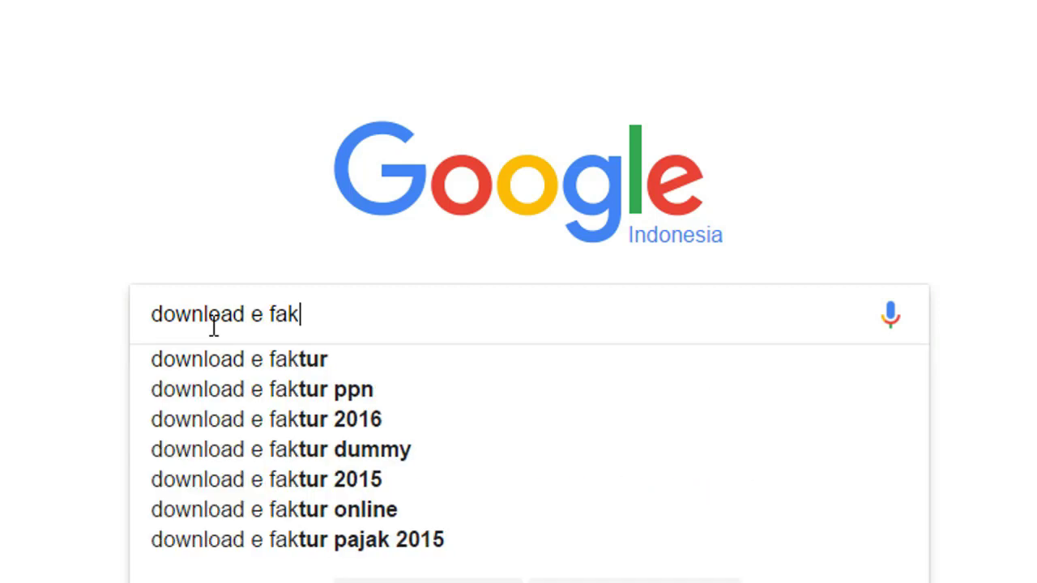
{"action": "type", "text": "tur dumm"}
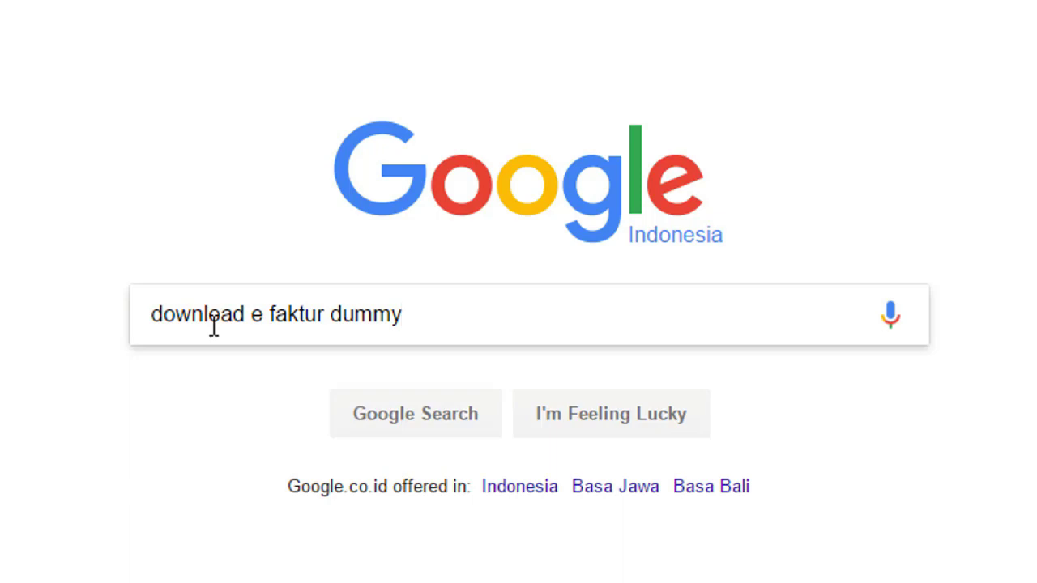
{"action": "type", "text": "y"}
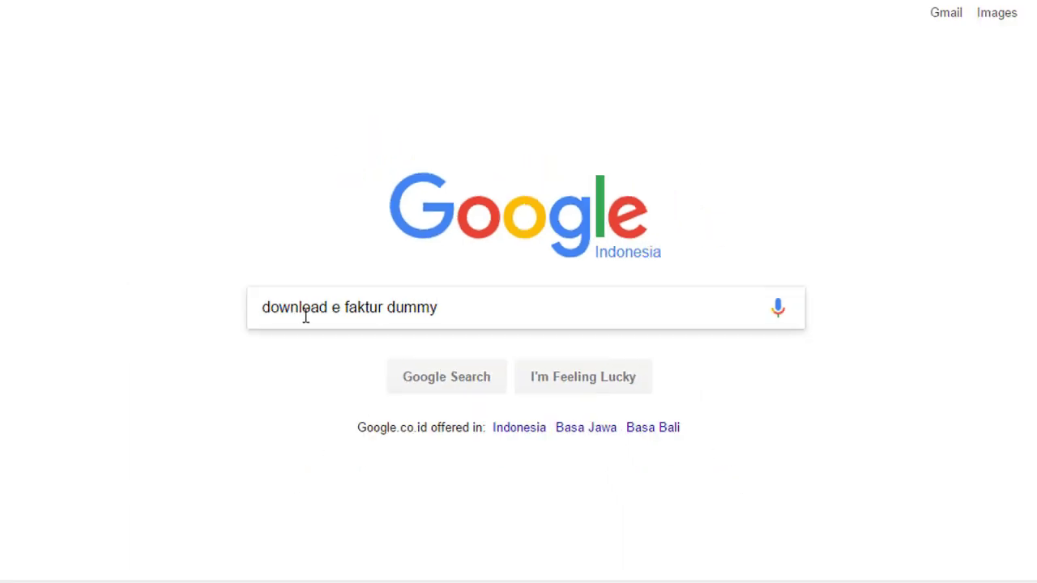
{"action": "key", "text": "Return"}
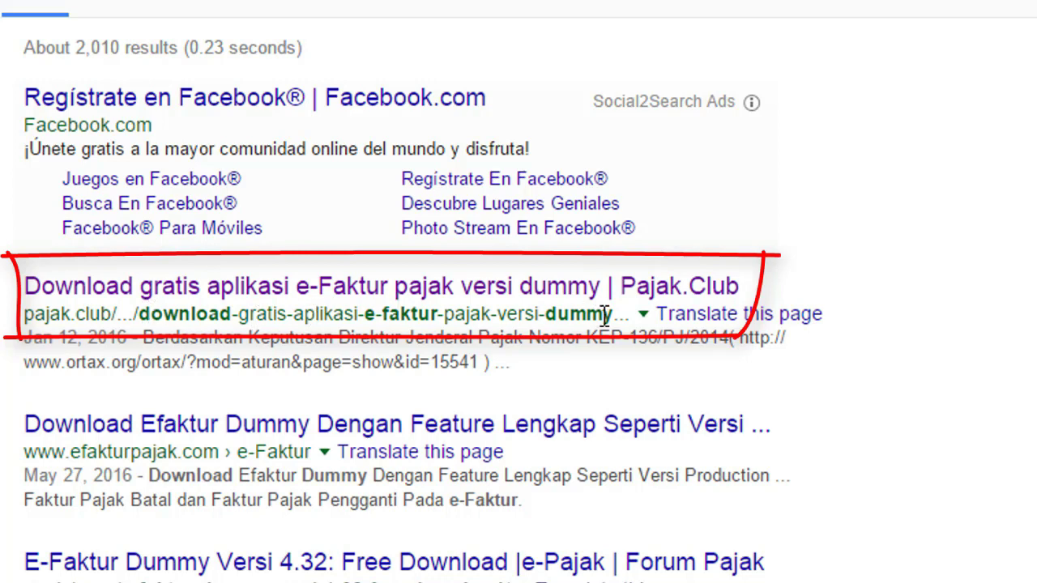
Step: Open the Pajak.Club result in a new tab and follow its 'disini' download link
{"action": "right_click", "coordinate": [556, 297]}
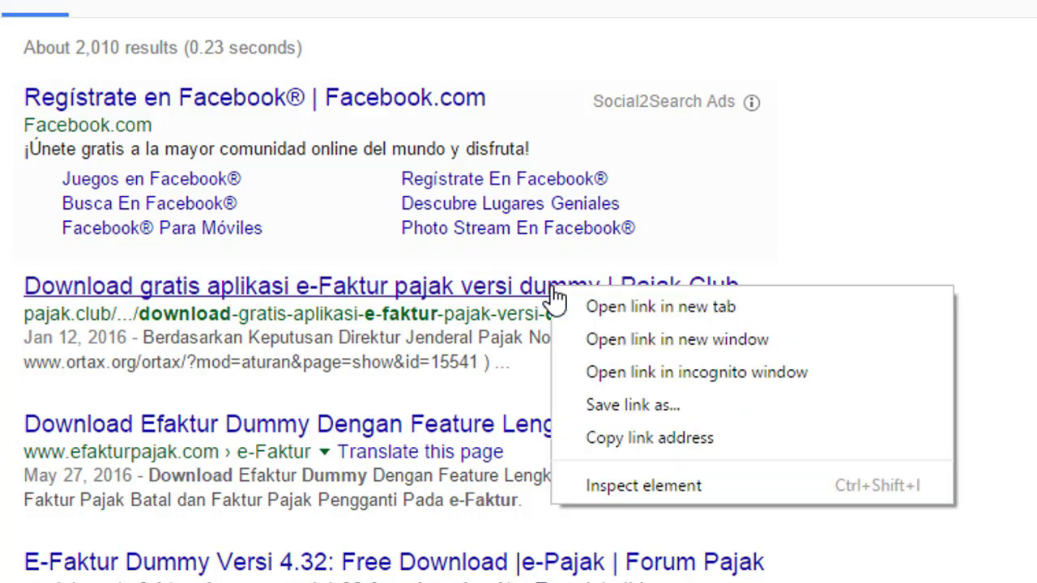
{"action": "left_click", "coordinate": [567, 309]}
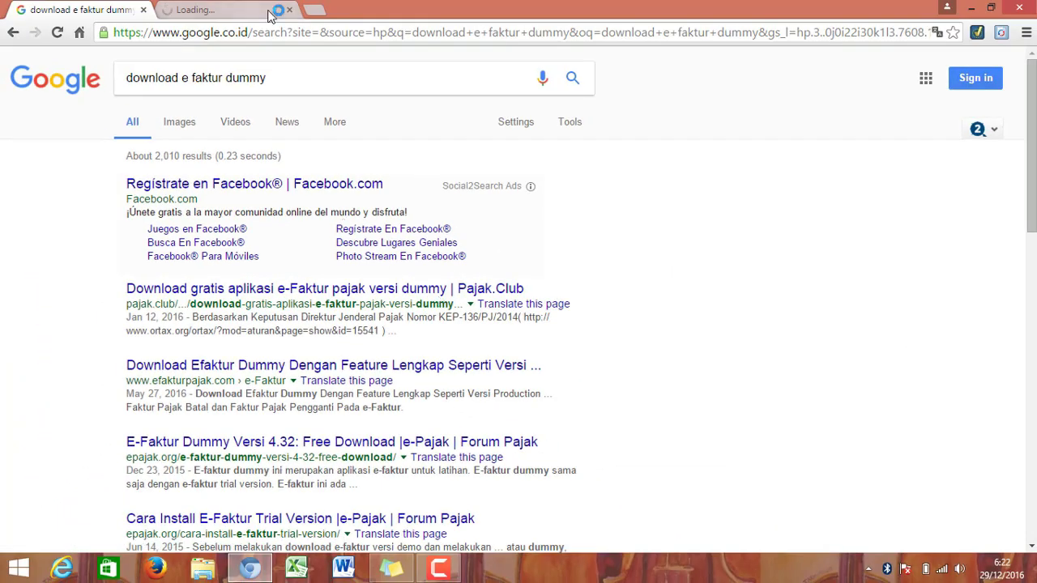
{"action": "left_click", "coordinate": [223, 8]}
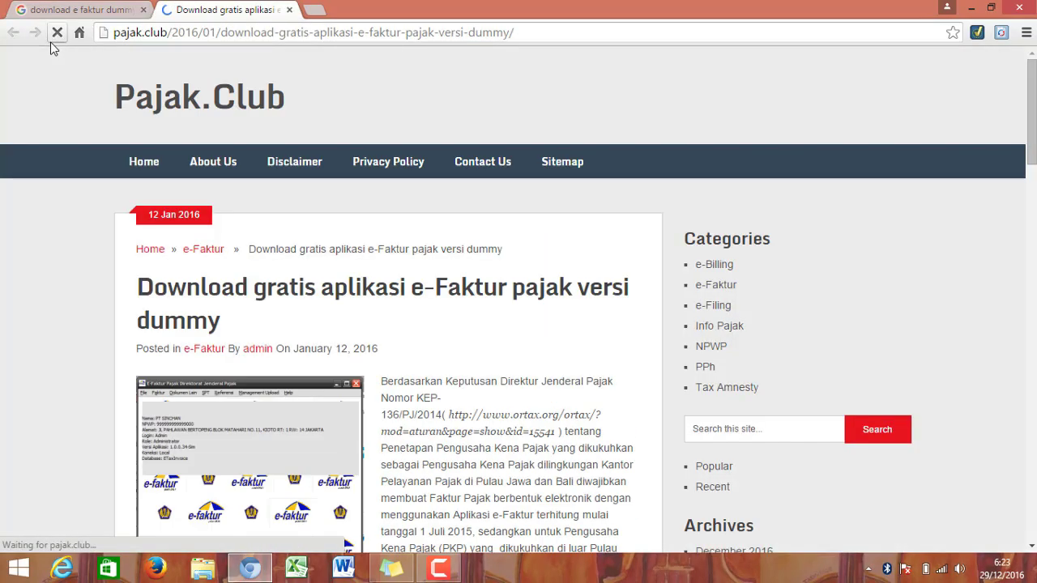
{"action": "scroll", "coordinate": [310, 234], "scroll_direction": "down", "scroll_amount": 2}
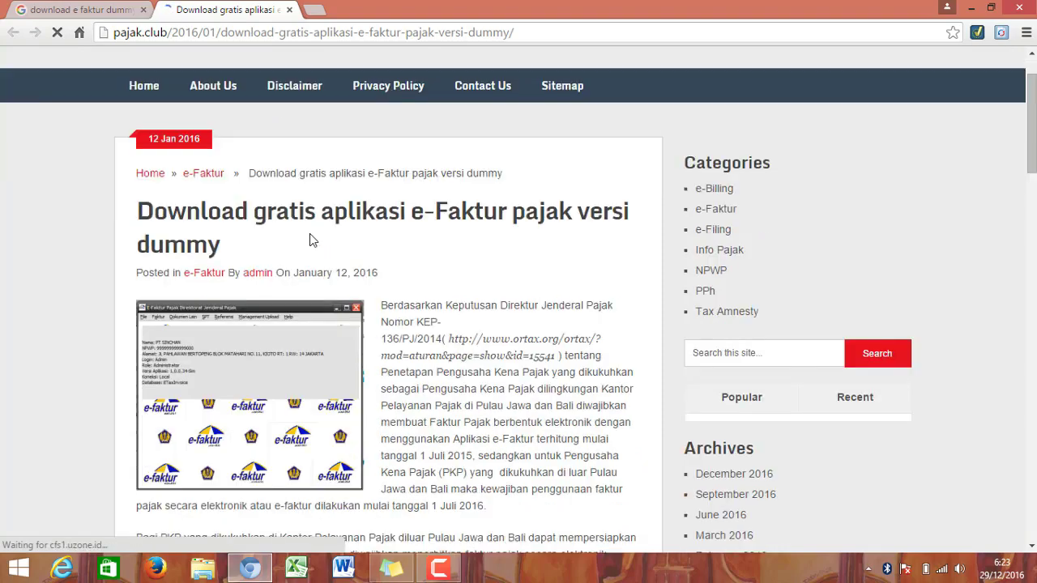
{"action": "scroll", "coordinate": [310, 234], "scroll_direction": "down", "scroll_amount": 2}
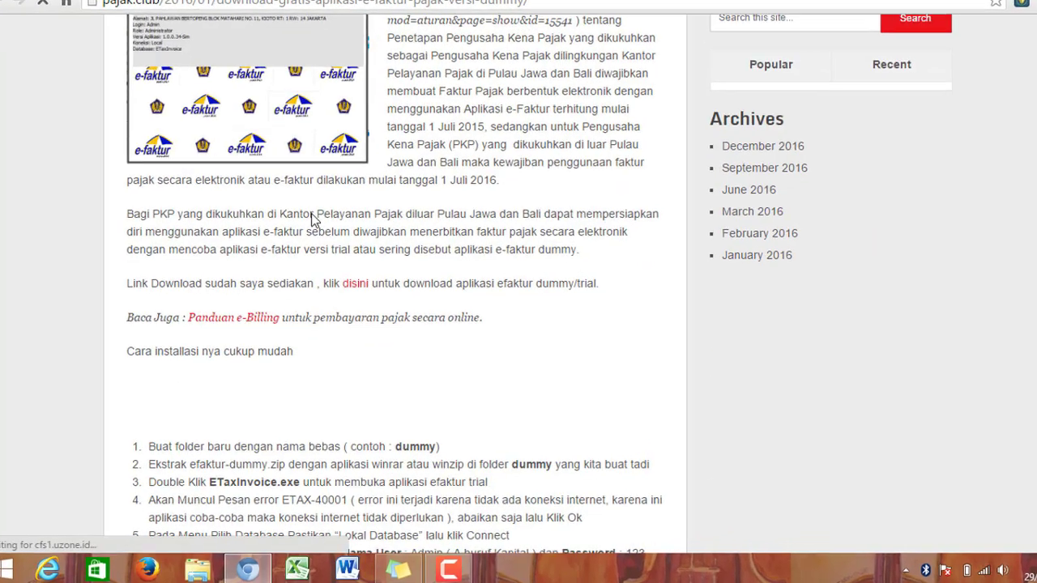
{"action": "scroll", "coordinate": [339, 235], "scroll_direction": "up", "scroll_amount": 2}
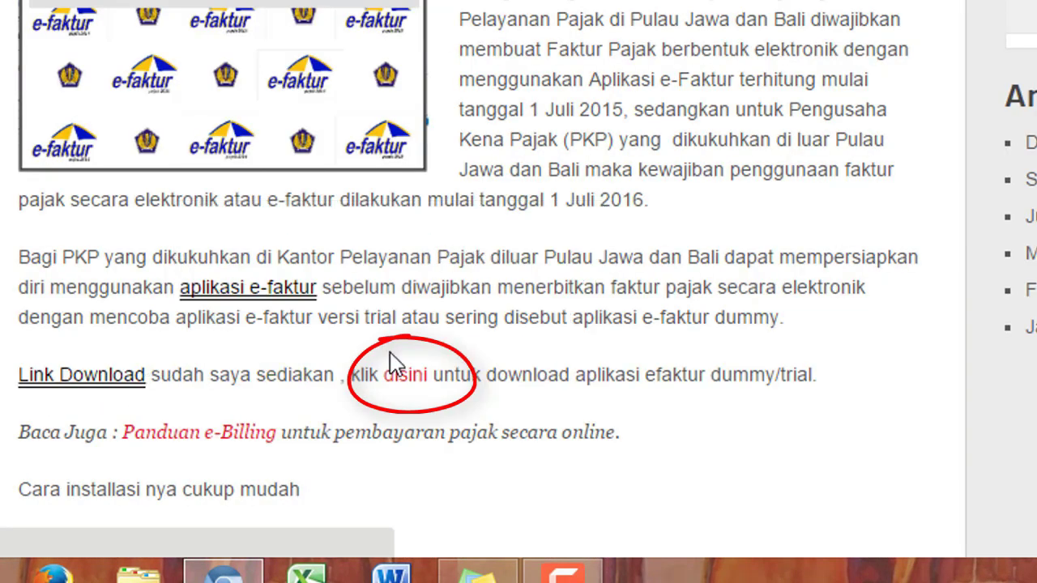
{"action": "left_click", "coordinate": [401, 380]}
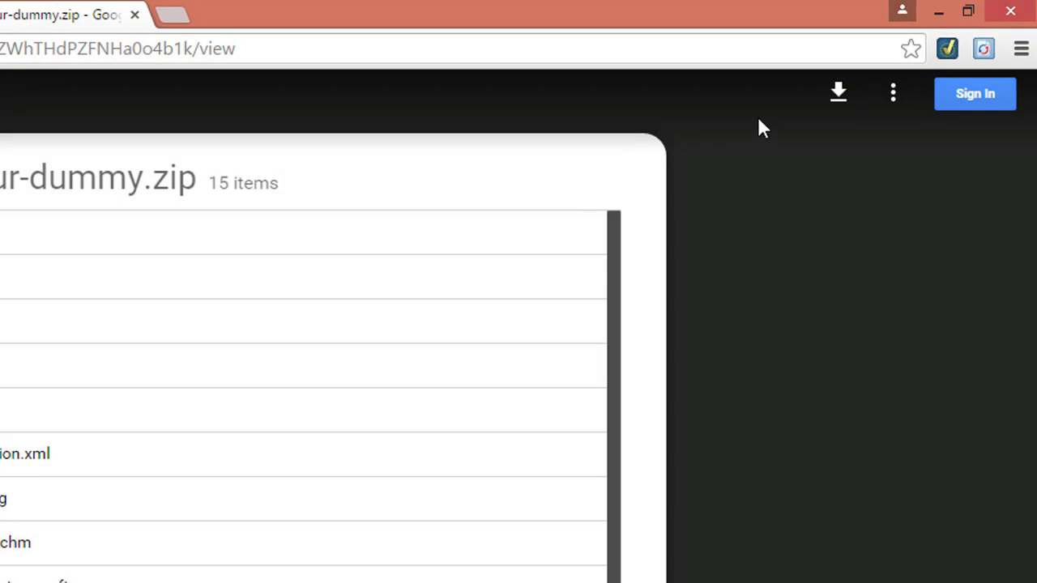
Step: Download efaktur-dummy.zip anyway despite the 139M virus-scan warning
{"action": "left_click", "coordinate": [840, 94]}
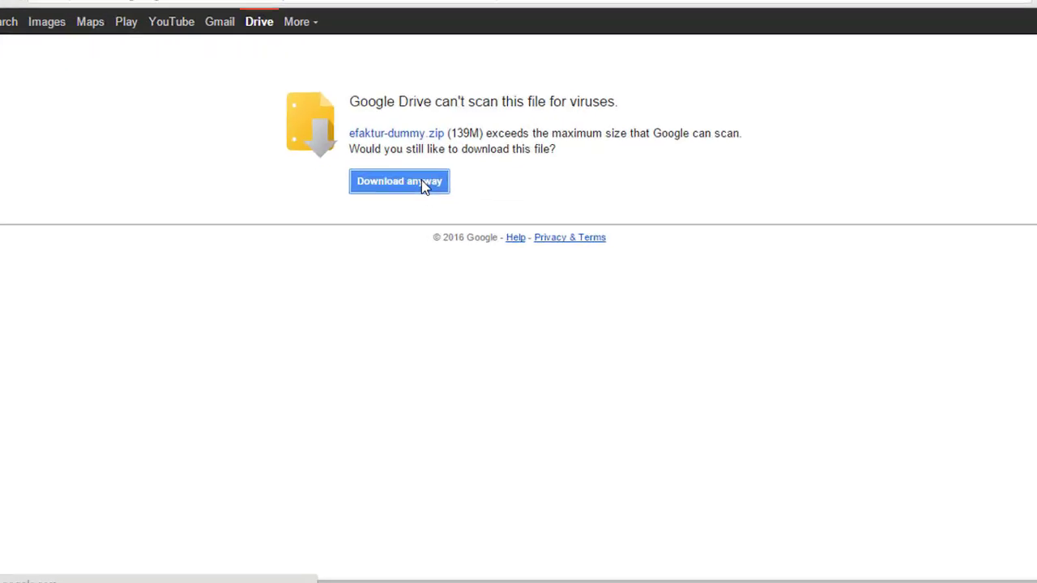
{"action": "left_click", "coordinate": [384, 141]}
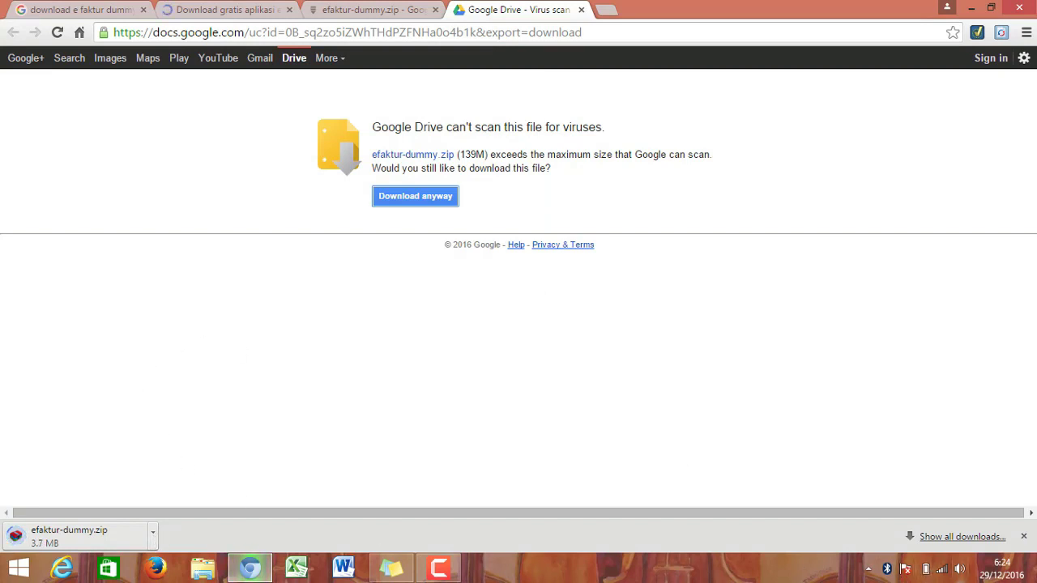
{"action": "left_click", "coordinate": [1026, 537]}
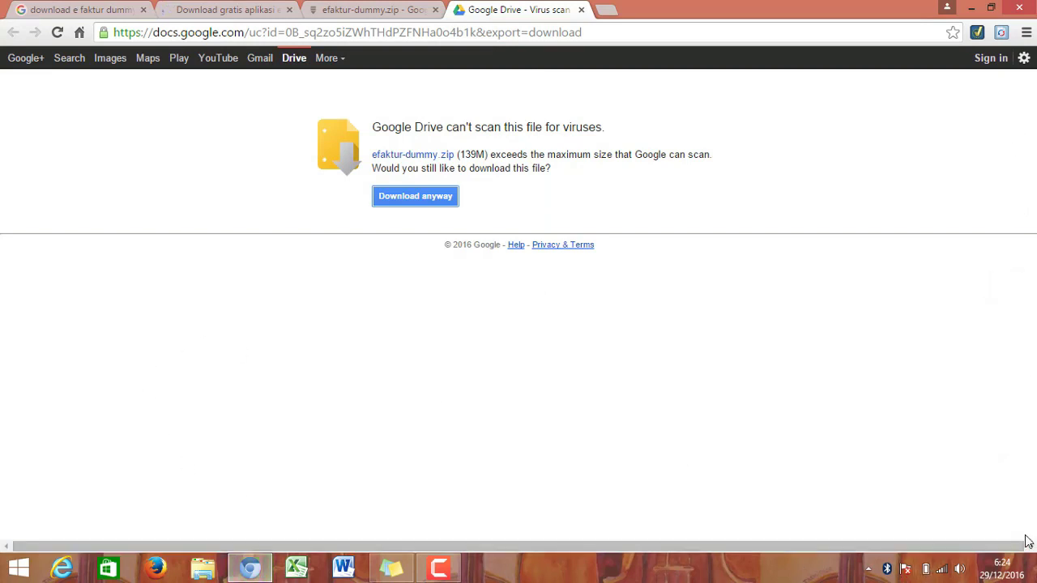
Step: Browse E:\Tax-Universitas Indonesia\Semester 5\Lab E-SPT\E Faktur Dummy and select the EFAKTUR_WINDOWS_64BIT_DUMMY zip
{"action": "left_click", "coordinate": [204, 576]}
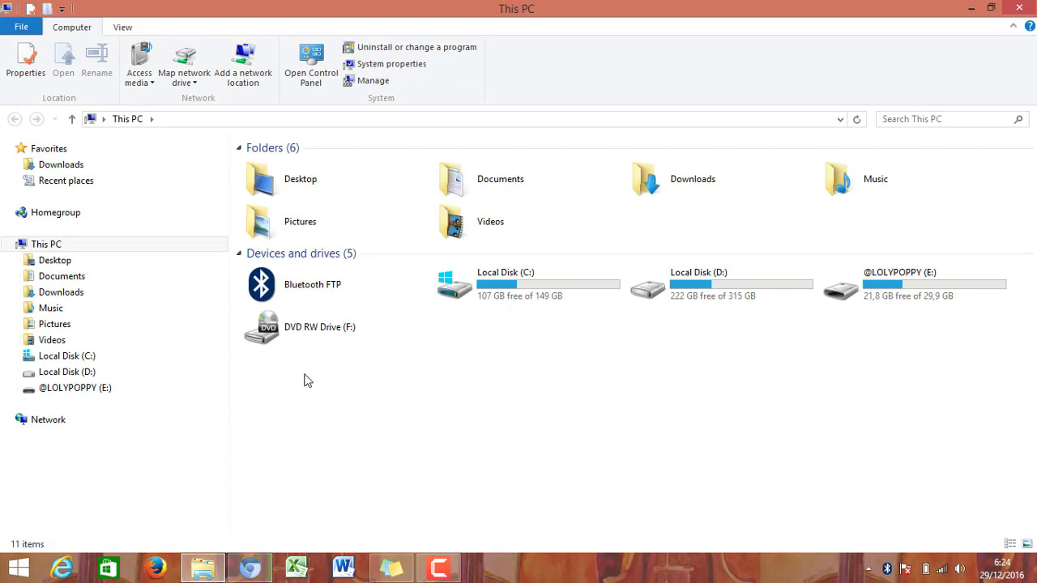
{"action": "left_click", "coordinate": [72, 390]}
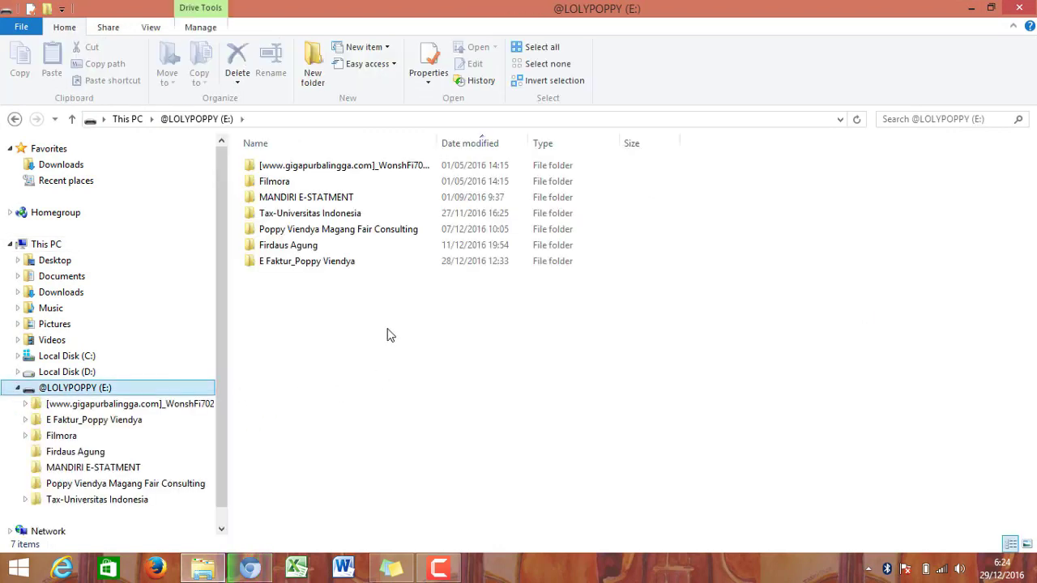
{"action": "double_click", "coordinate": [338, 213]}
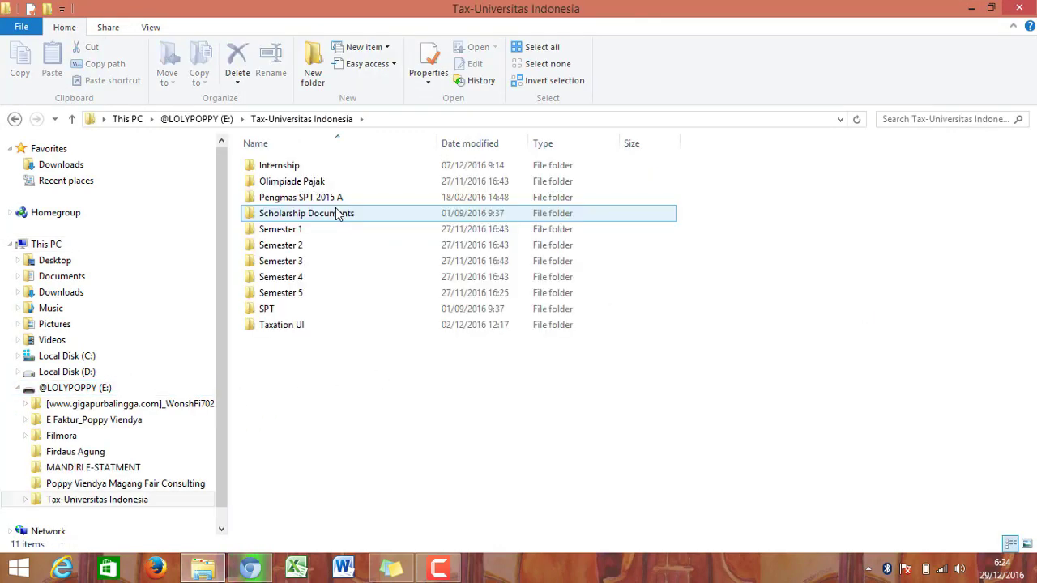
{"action": "double_click", "coordinate": [309, 294]}
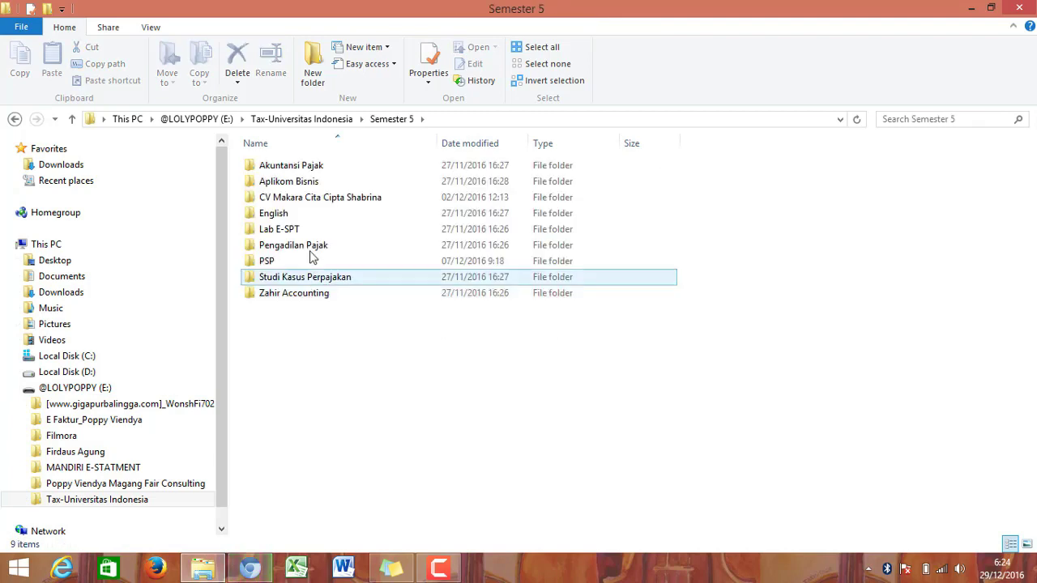
{"action": "double_click", "coordinate": [314, 231]}
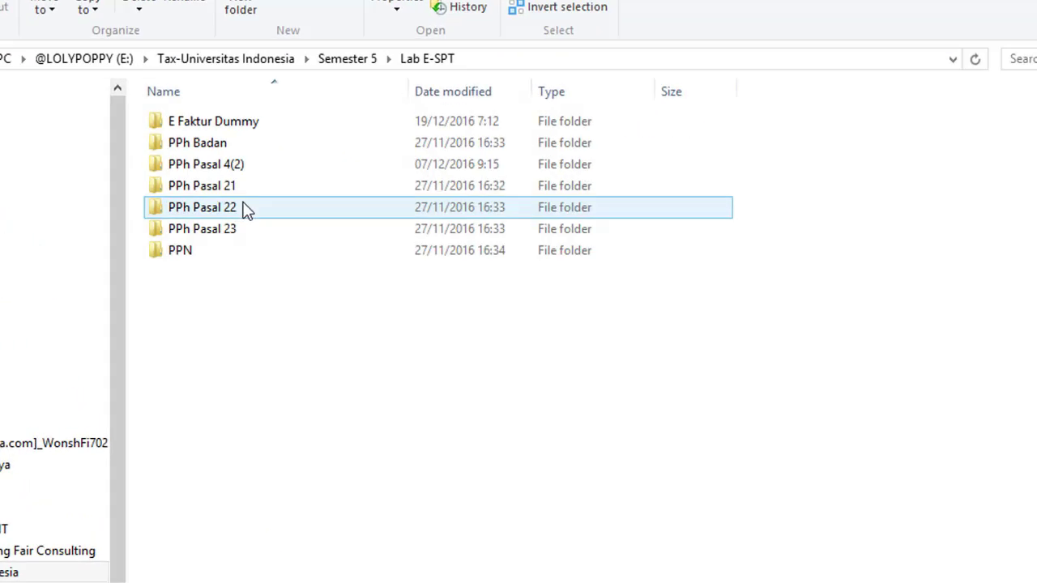
{"action": "double_click", "coordinate": [256, 128]}
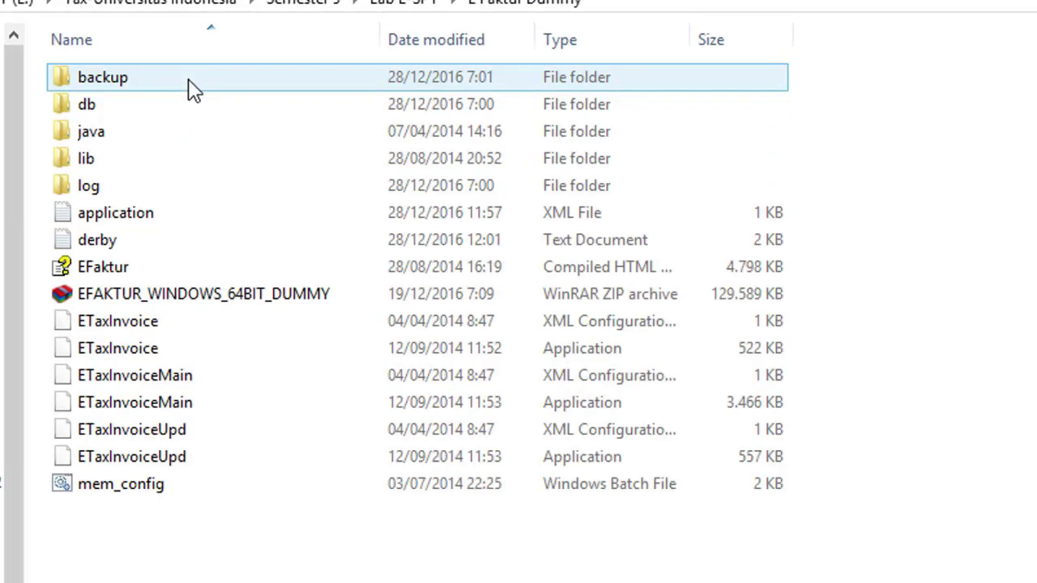
{"action": "left_click", "coordinate": [369, 303]}
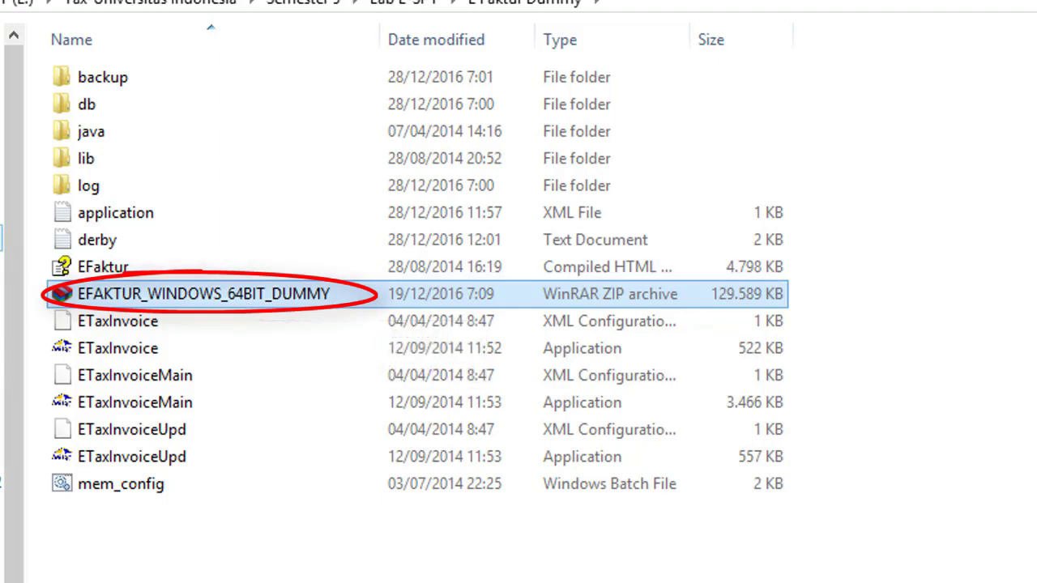
{"action": "left_click", "coordinate": [81, 247]}
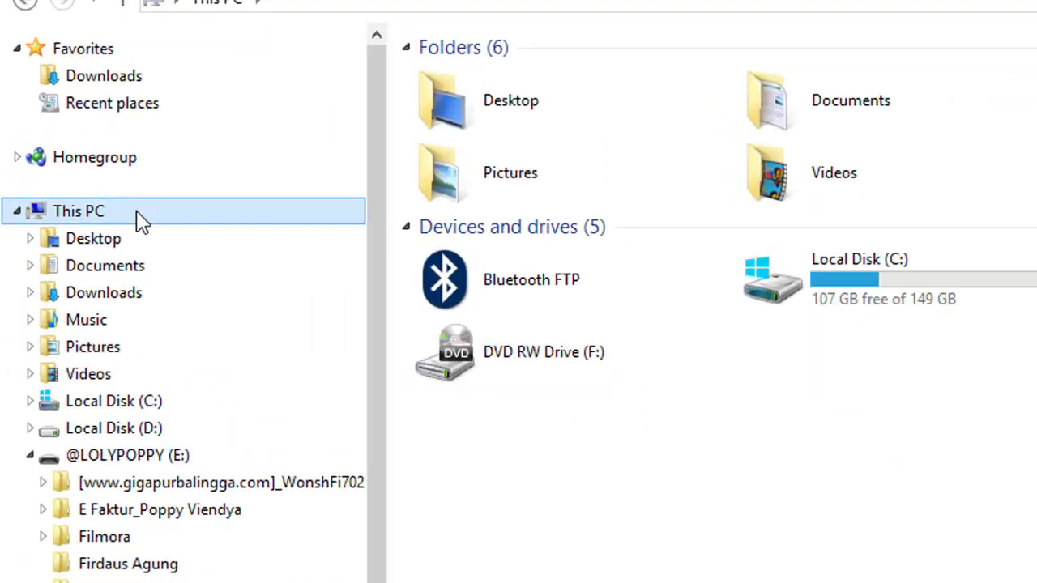
{"action": "right_click", "coordinate": [138, 218]}
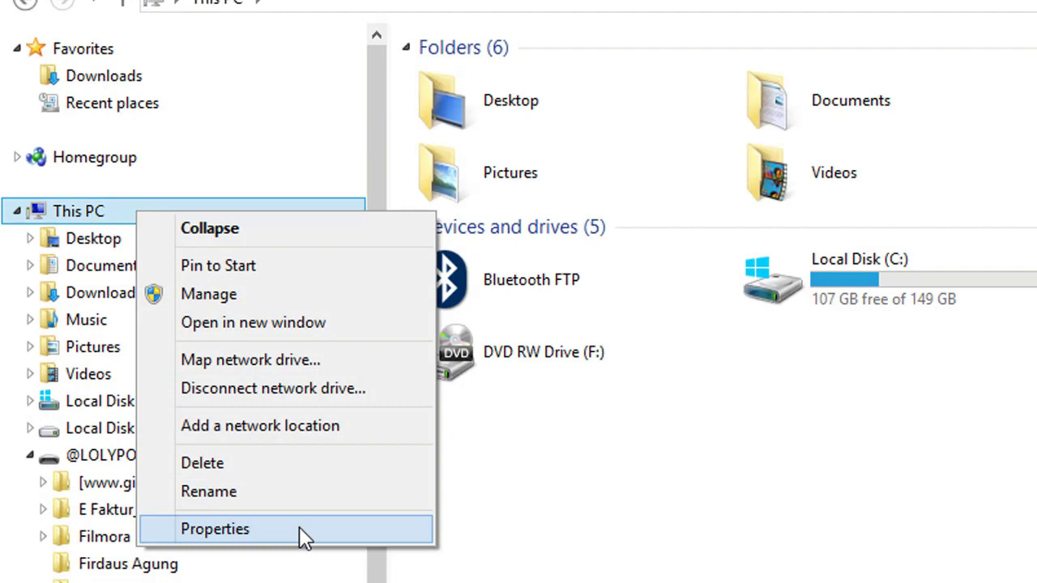
{"action": "left_click", "coordinate": [299, 528]}
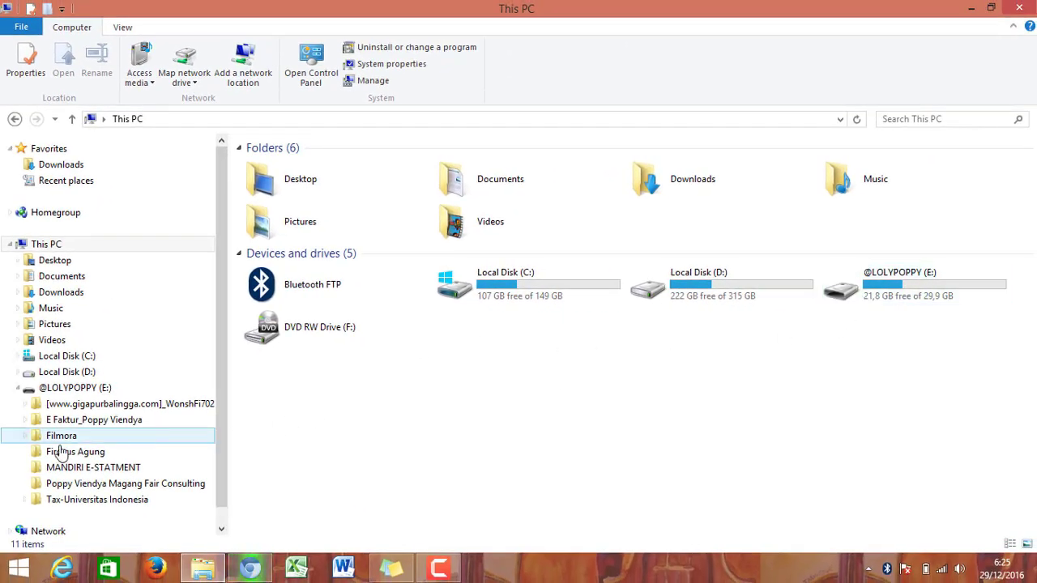
Step: Return to the E Faktur Dummy folder and open the EFAKTUR_WINDOWS_64BIT_DUMMY zip archive
{"action": "left_click", "coordinate": [113, 500]}
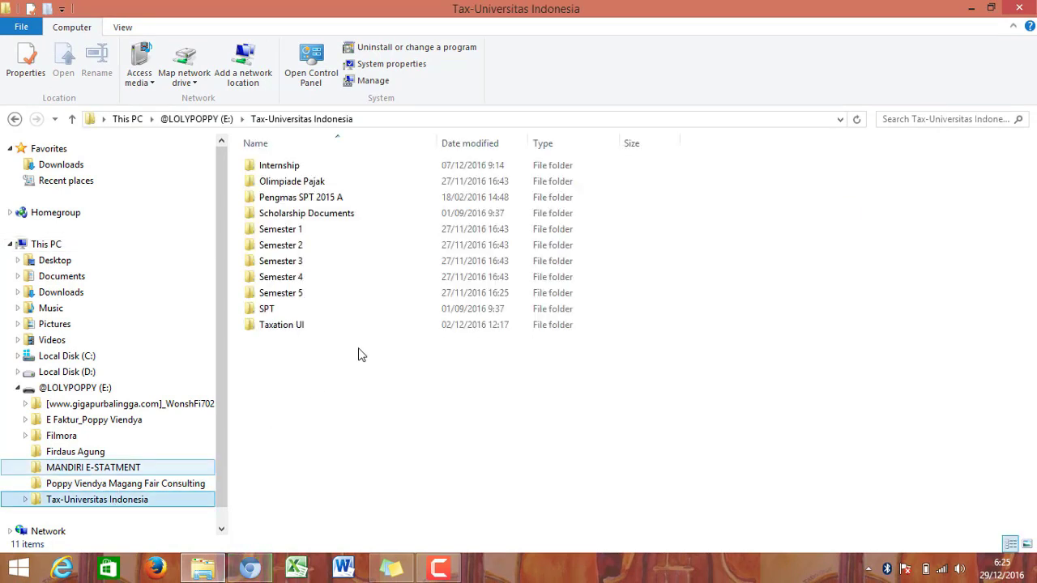
{"action": "double_click", "coordinate": [386, 294]}
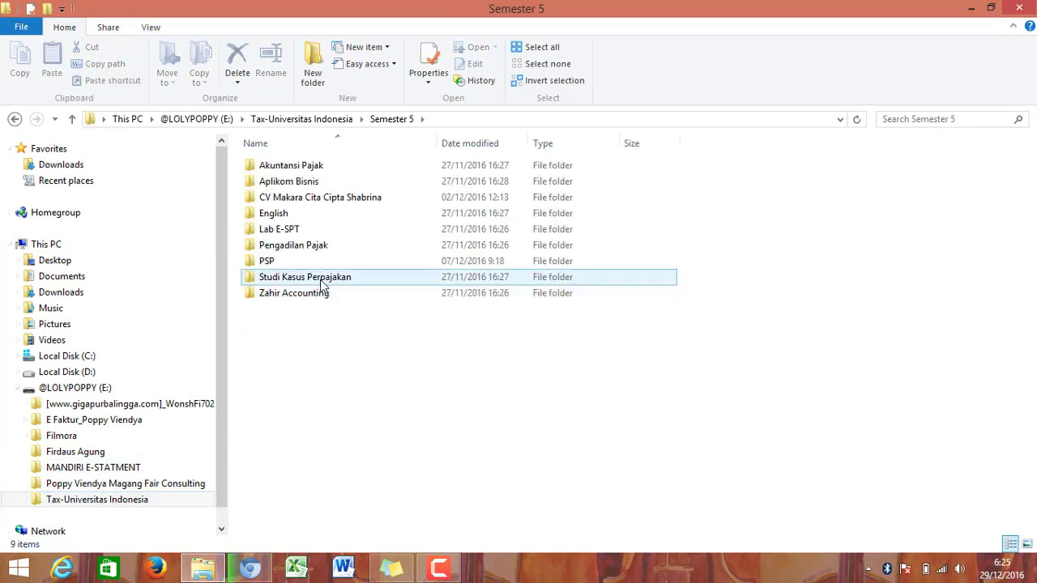
{"action": "double_click", "coordinate": [293, 230]}
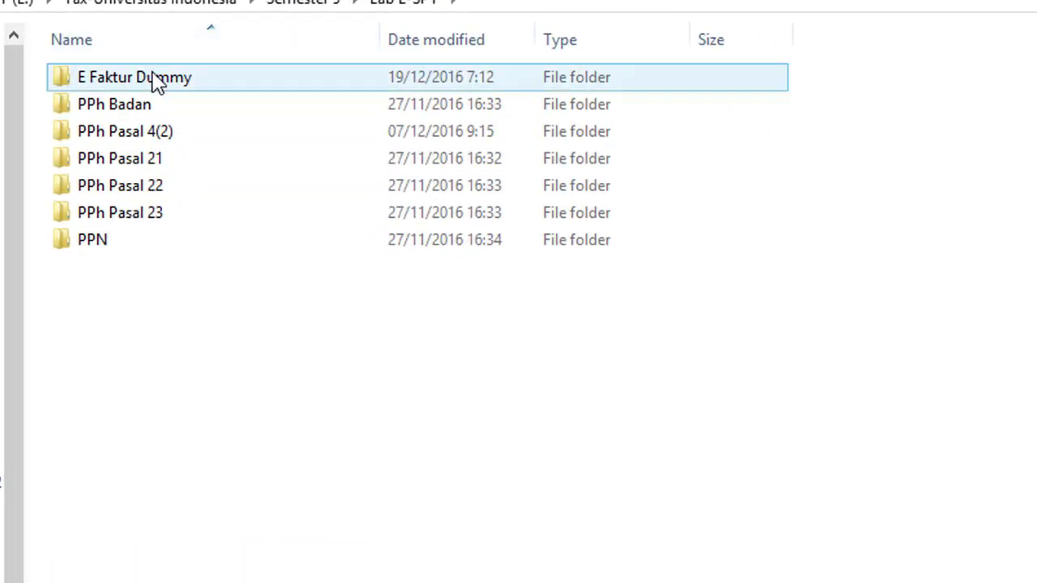
{"action": "double_click", "coordinate": [154, 81]}
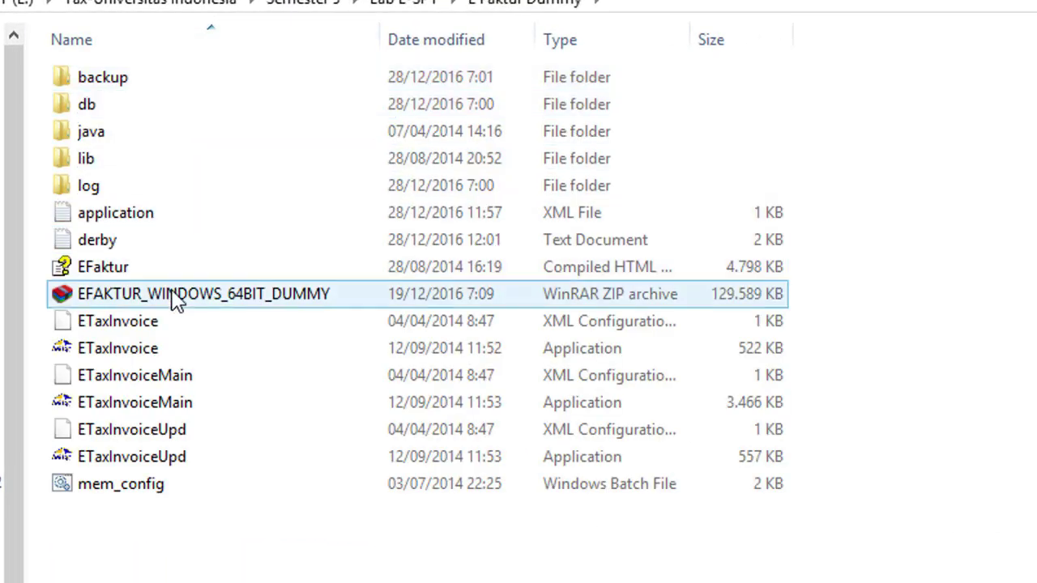
{"action": "left_click", "coordinate": [177, 298]}
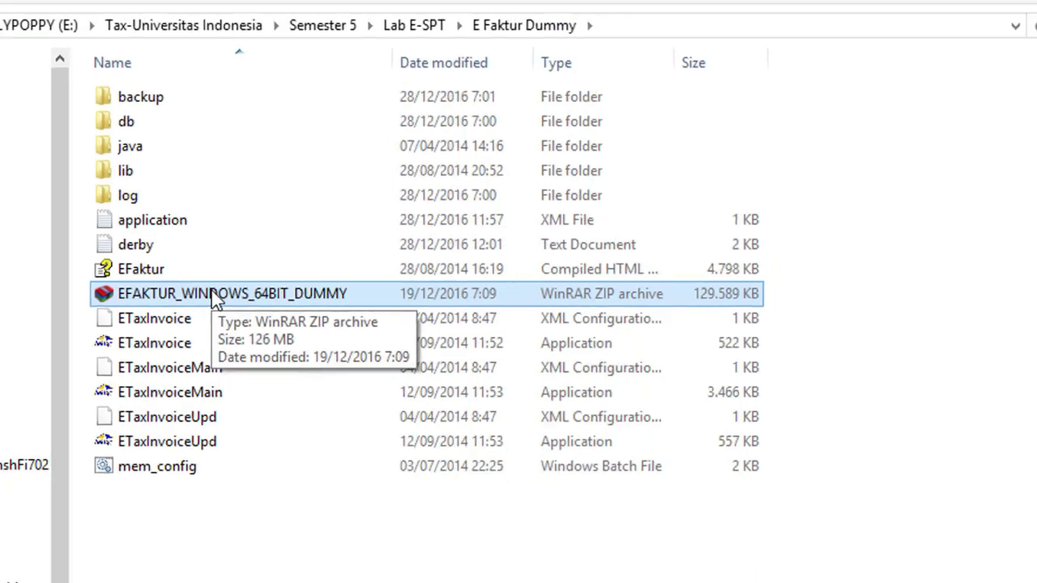
{"action": "double_click", "coordinate": [183, 292]}
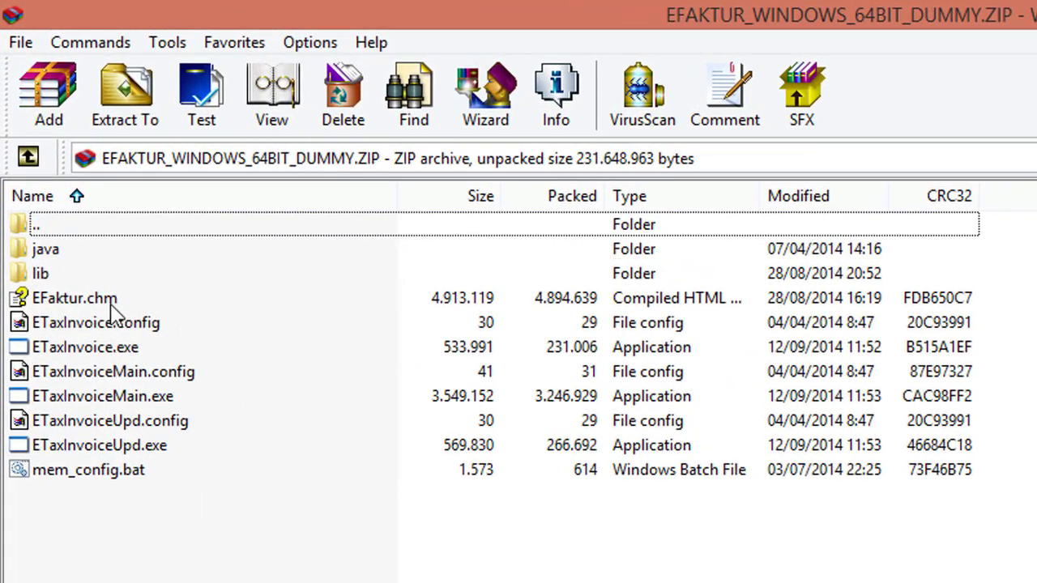
Step: Bring up WinRAR's Extract To options for the archive
{"action": "left_click", "coordinate": [123, 92]}
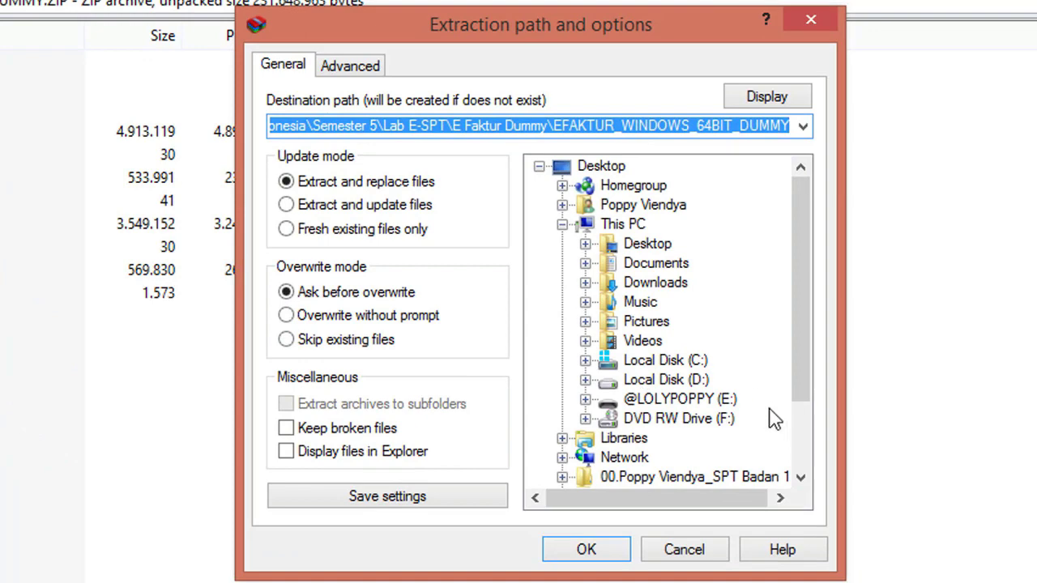
Step: Try drive E: and then Local Disk (D:) as the extraction destination in the folder tree
{"action": "left_click", "coordinate": [663, 400]}
{"action": "left_click", "coordinate": [683, 320]}
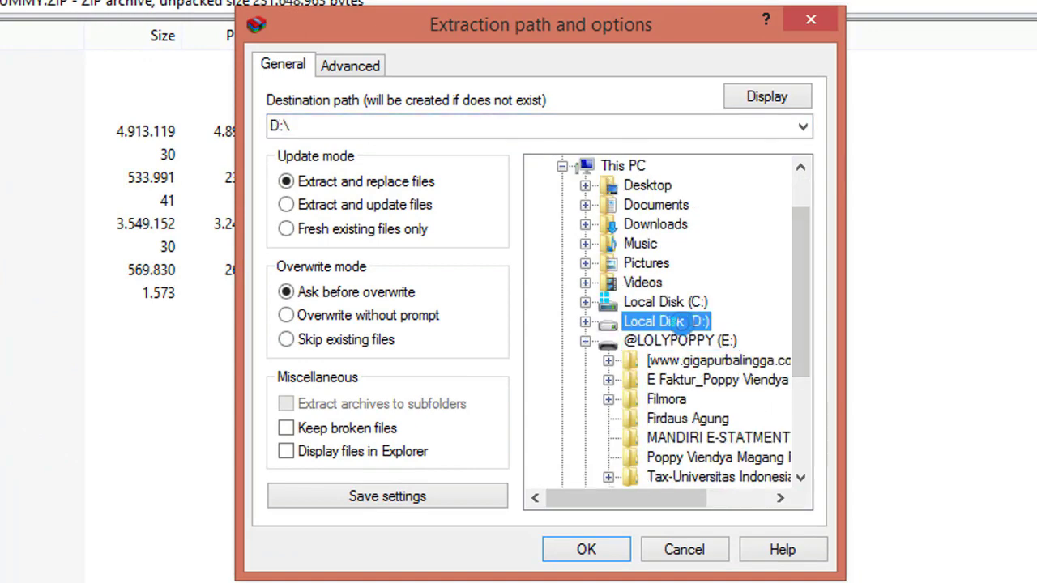
{"action": "left_click_drag", "start_coordinate": [801, 310], "coordinate": [813, 472]}
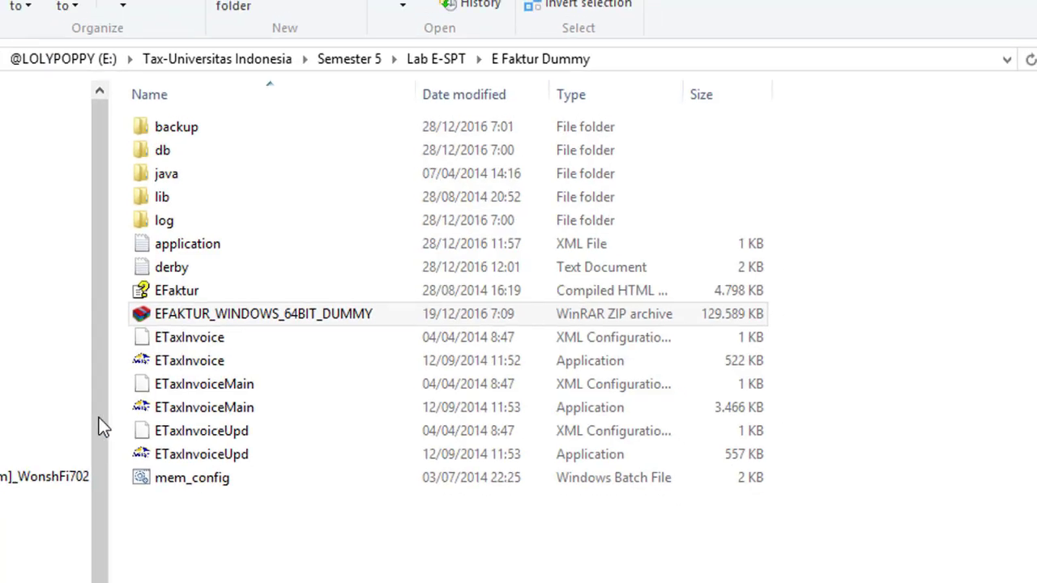
Step: Create a new folder on Local Disk (D:) named E Faktur Dummy followed by the owner's name
{"action": "left_click", "coordinate": [120, 375]}
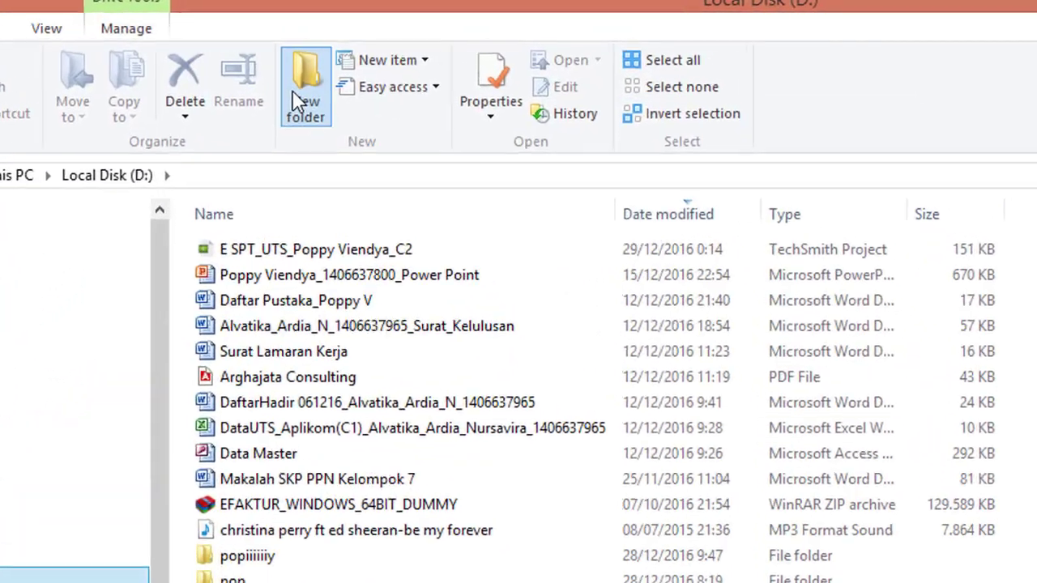
{"action": "left_click", "coordinate": [306, 67]}
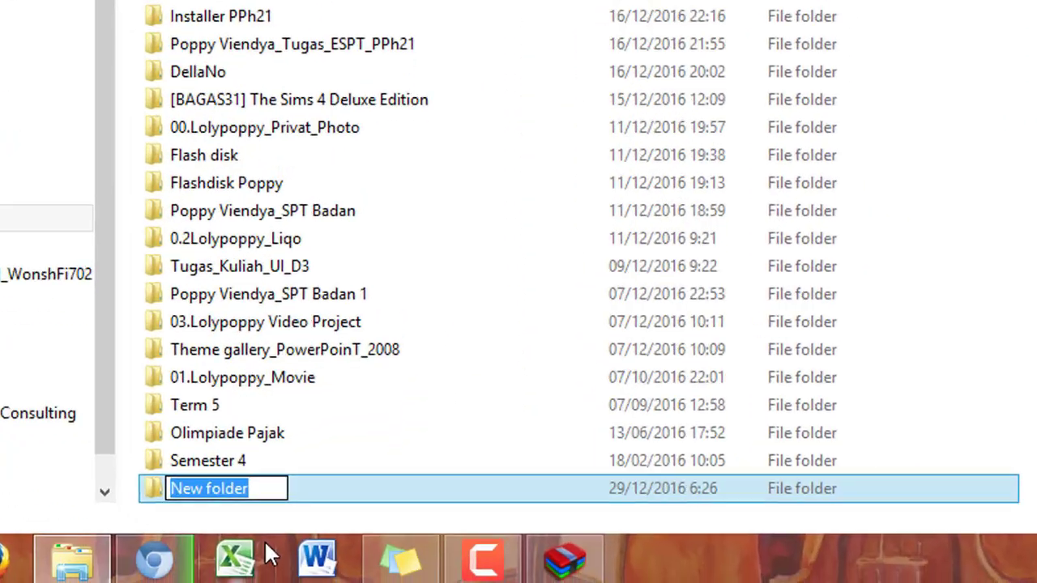
{"action": "type", "text": "E Fa"}
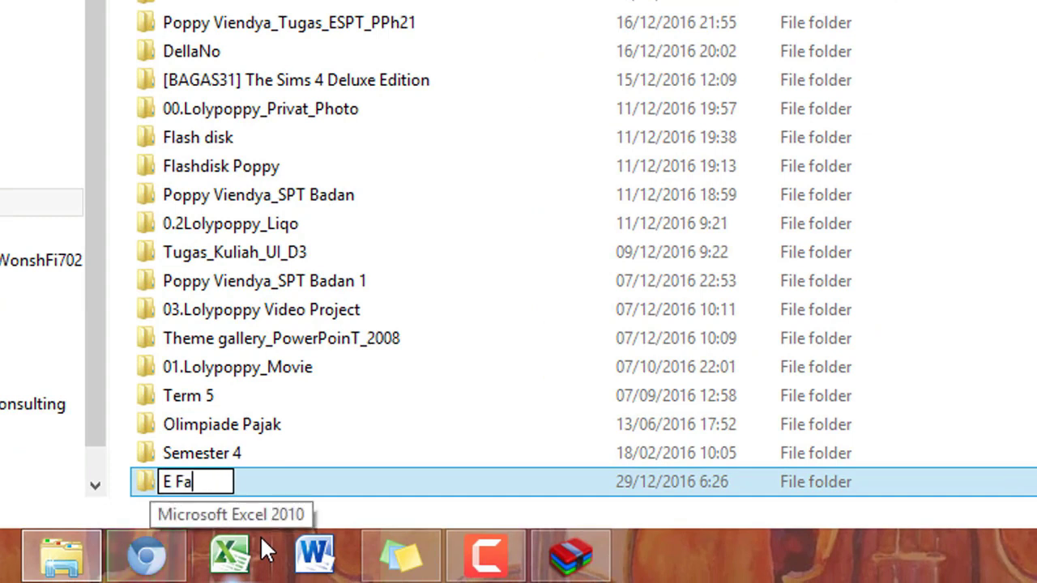
{"action": "type", "text": "ktur D"}
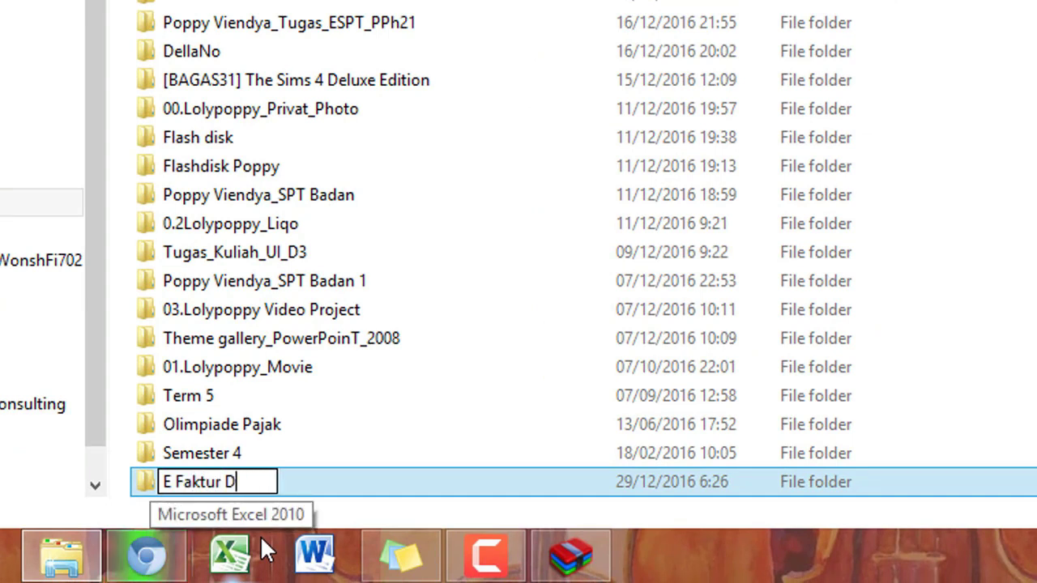
{"action": "type", "text": "U"}
{"action": "key", "text": "BackSpace"}
{"action": "type", "text": "ummy"}
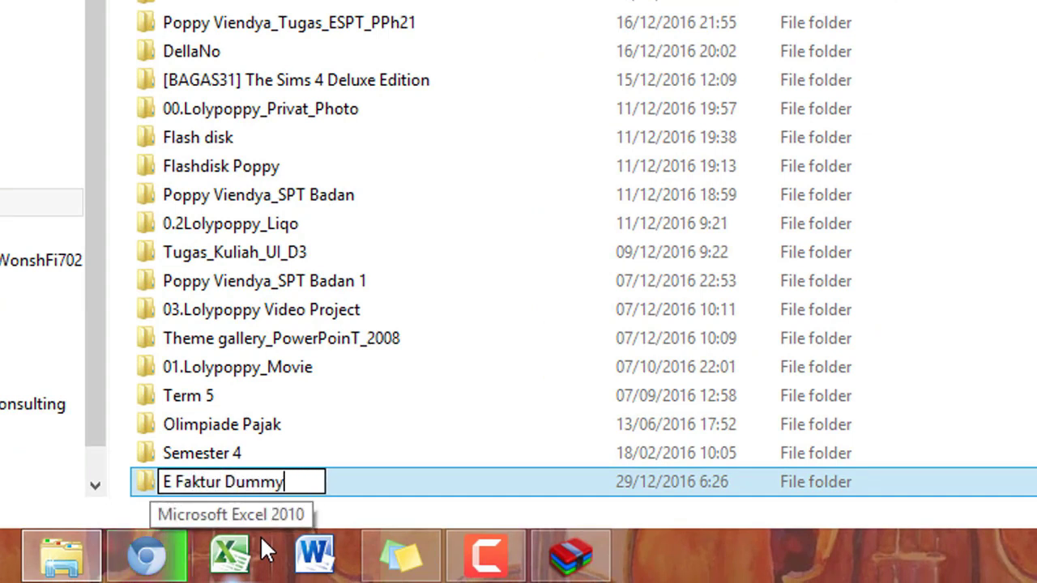
{"action": "type", "text": "_Po"}
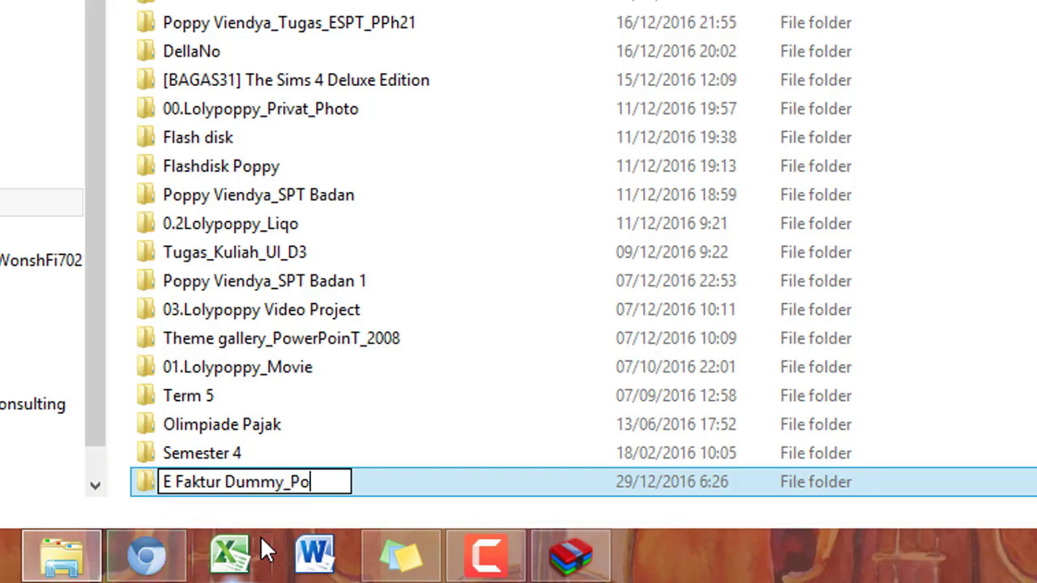
{"action": "type", "text": "ppy Viend"}
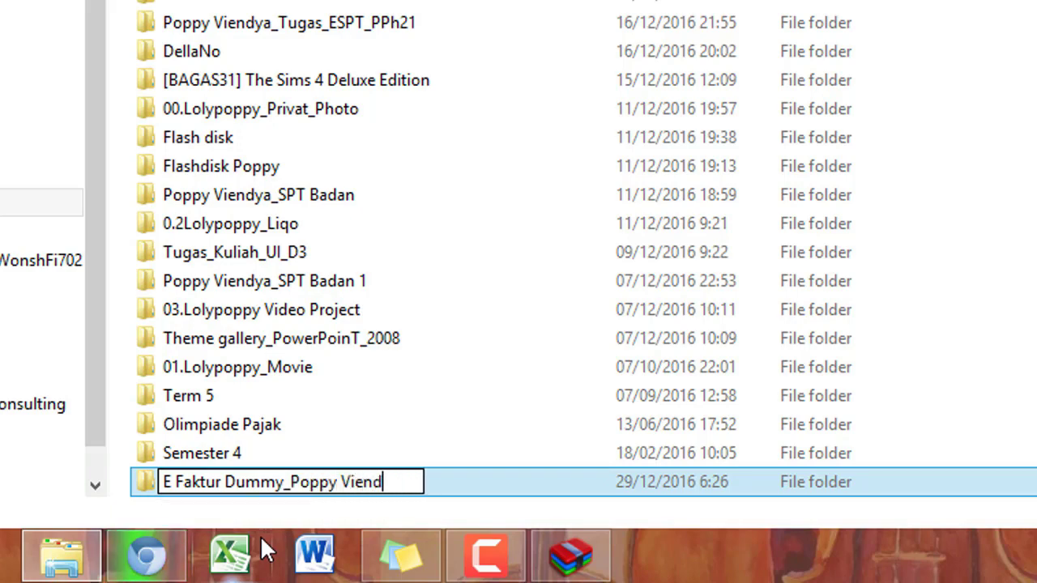
{"action": "type", "text": "ya"}
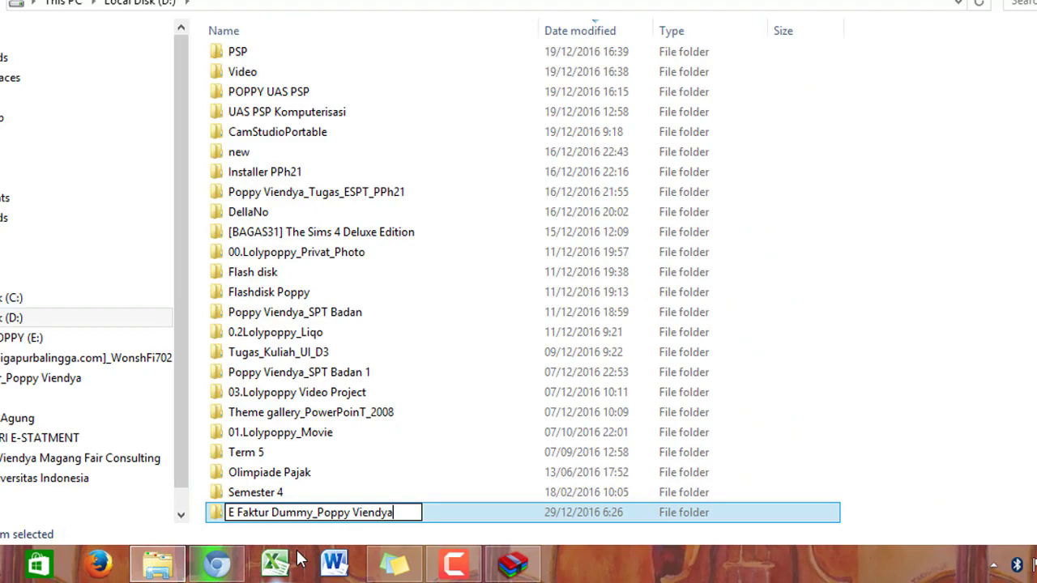
{"action": "key", "text": "Return"}
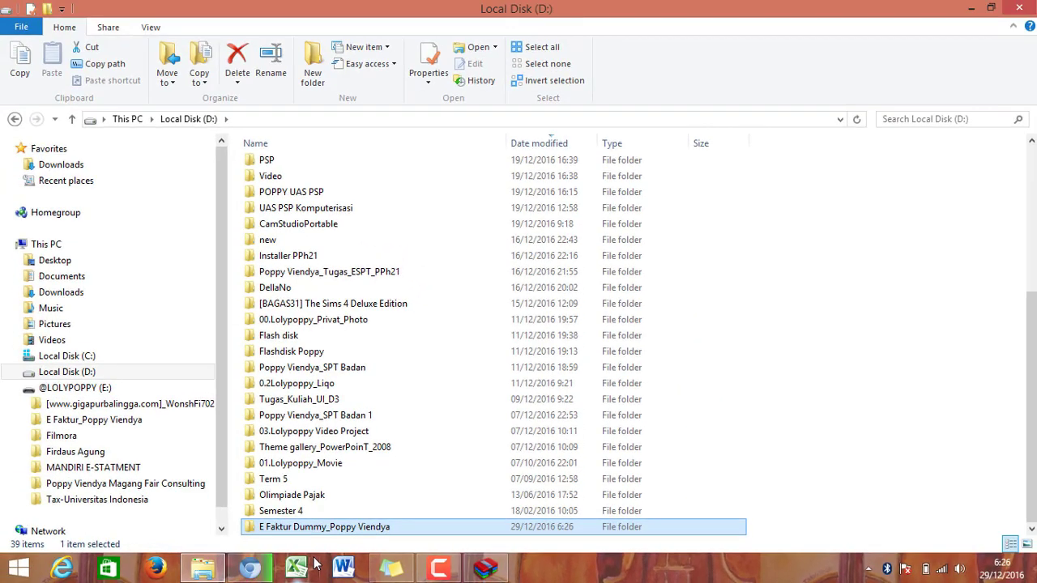
Step: Browse back to E Faktur Dummy and reopen the e-Faktur ZIP archive
{"action": "left_click", "coordinate": [130, 504]}
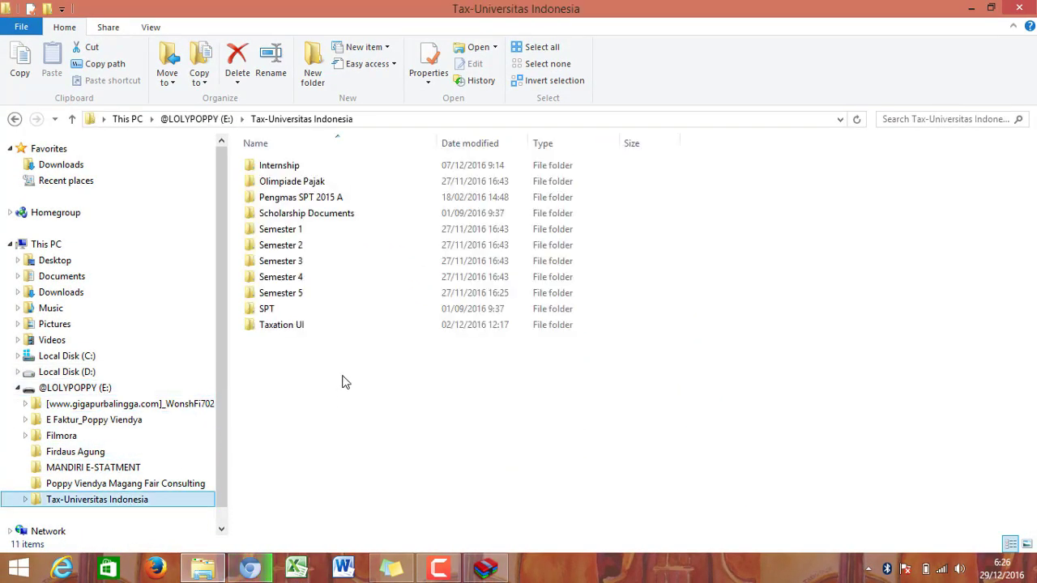
{"action": "double_click", "coordinate": [343, 295]}
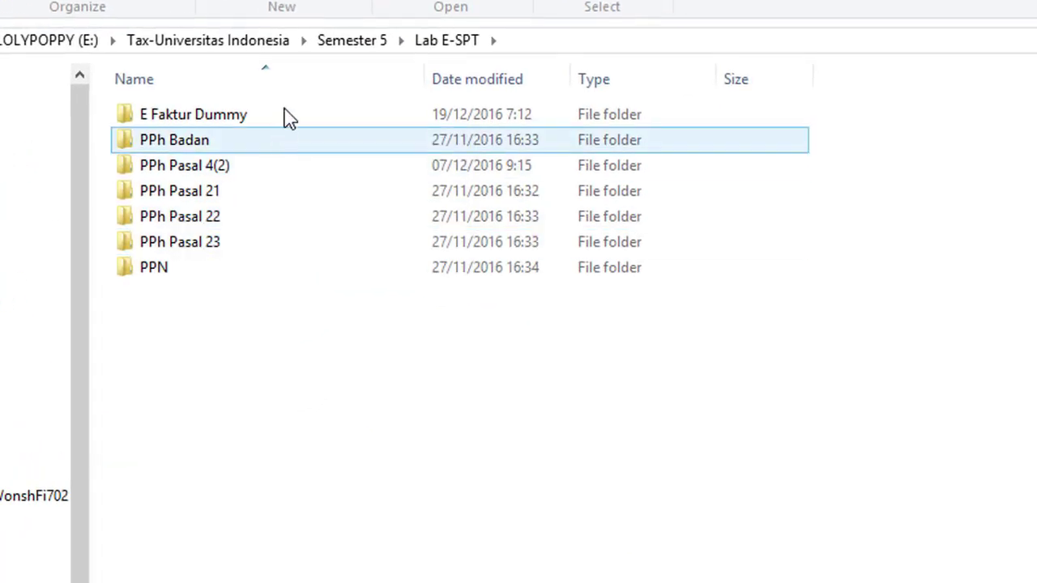
{"action": "double_click", "coordinate": [290, 116]}
{"action": "double_click", "coordinate": [308, 322]}
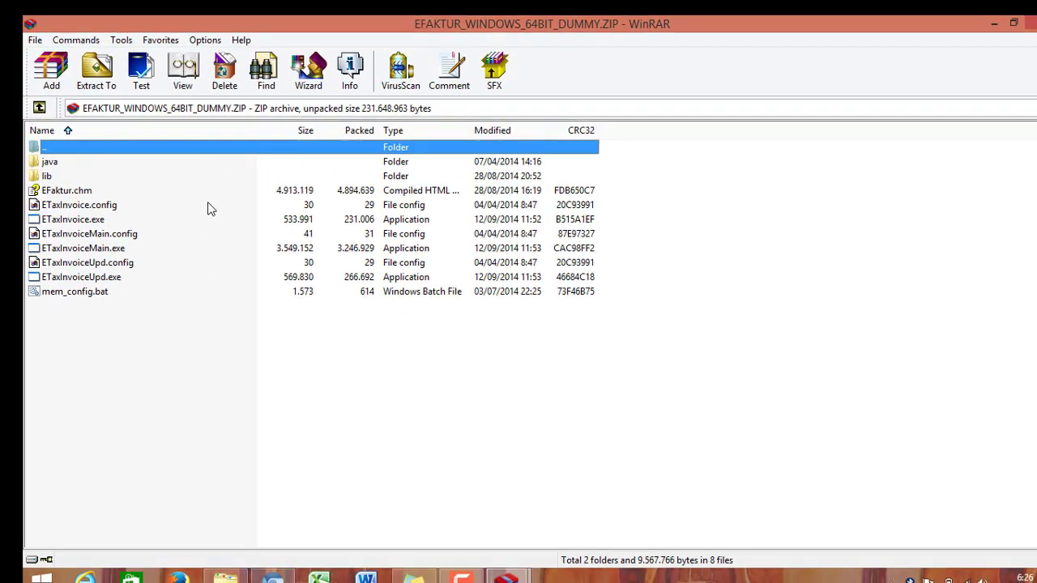
Step: Extract EFAKTUR_WINDOWS_64BIT_DUMMY.ZIP into the new E Faktur Dummy folder on Local Disk (D:)
{"action": "left_click", "coordinate": [94, 74]}
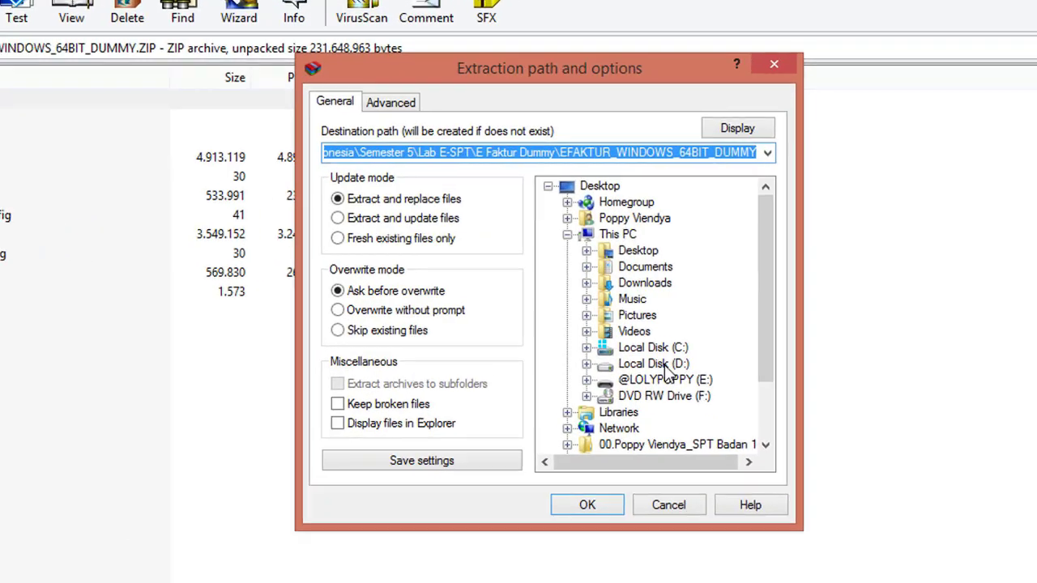
{"action": "left_click", "coordinate": [622, 346]}
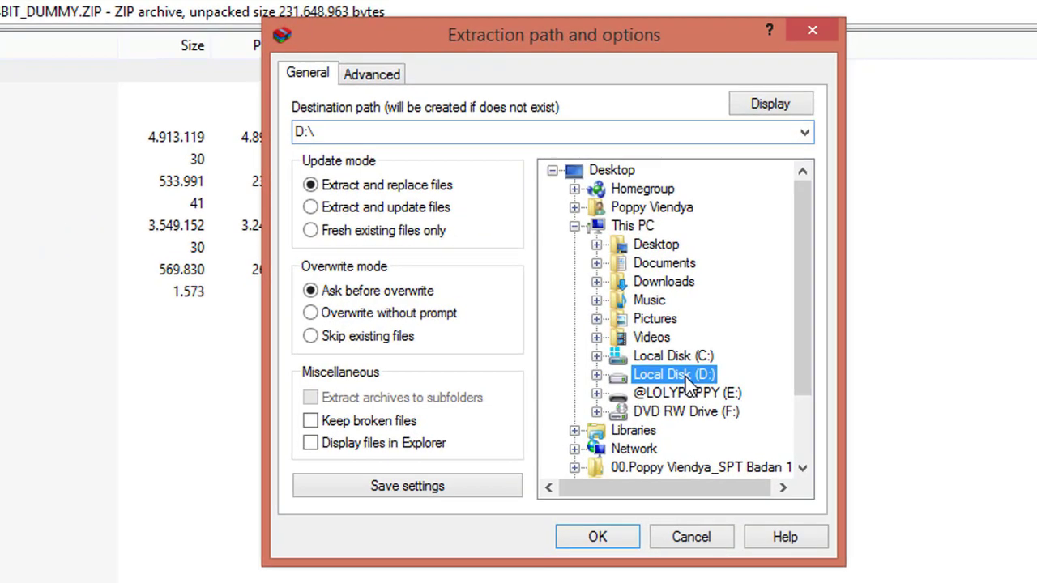
{"action": "double_click", "coordinate": [675, 374]}
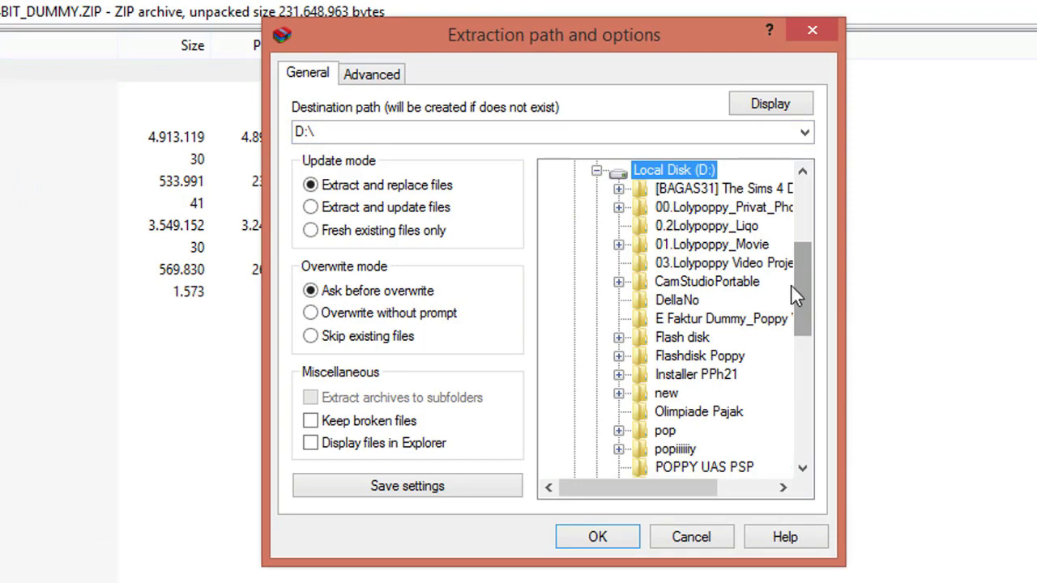
{"action": "left_click", "coordinate": [765, 321]}
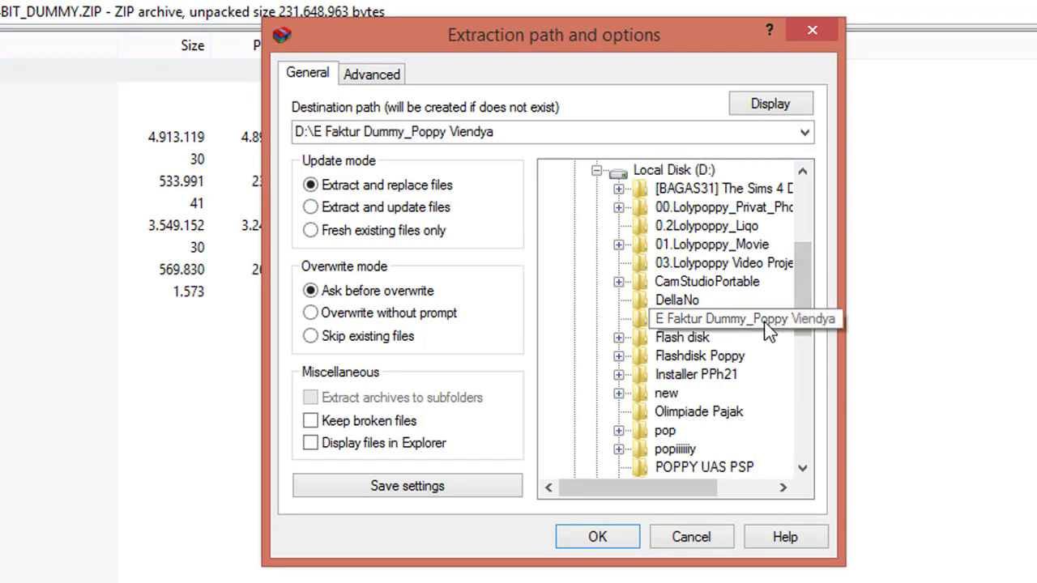
{"action": "left_click", "coordinate": [628, 538]}
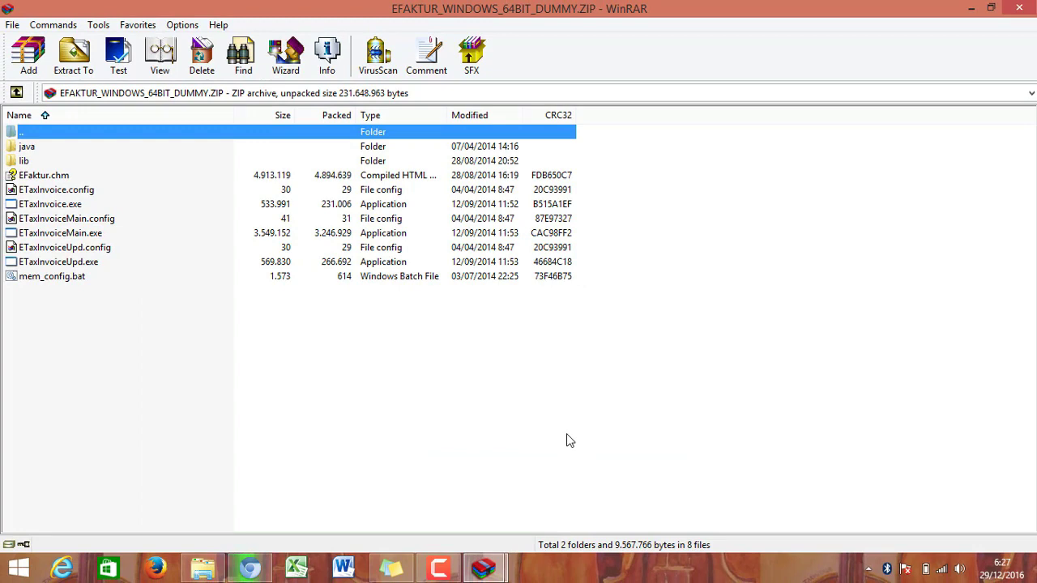
Step: Close the archive window and launch ETaxInvoice from the E Faktur Dummy folder on drive D:
{"action": "left_click", "coordinate": [1019, 8]}
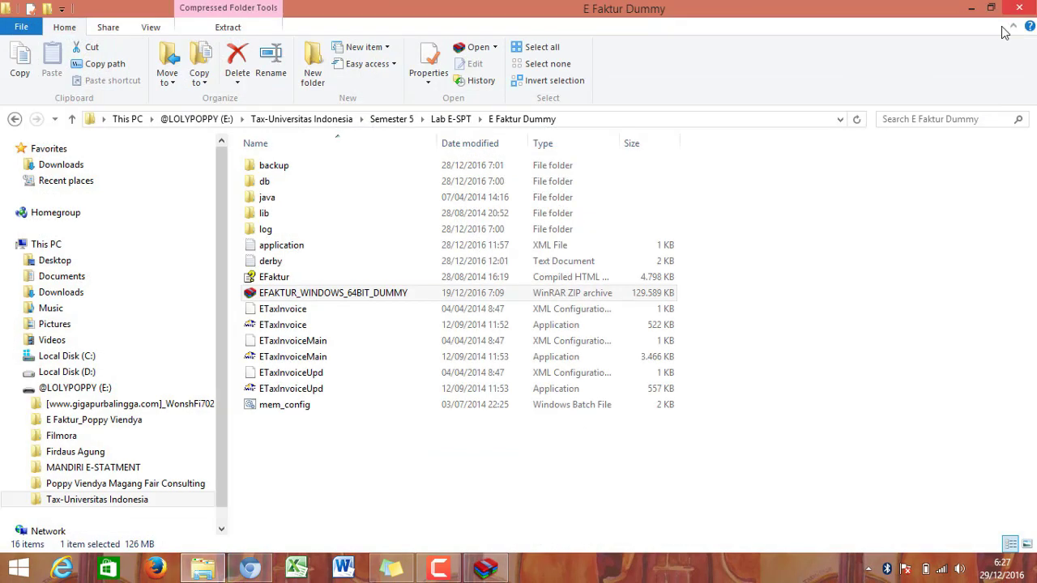
{"action": "left_click", "coordinate": [73, 378]}
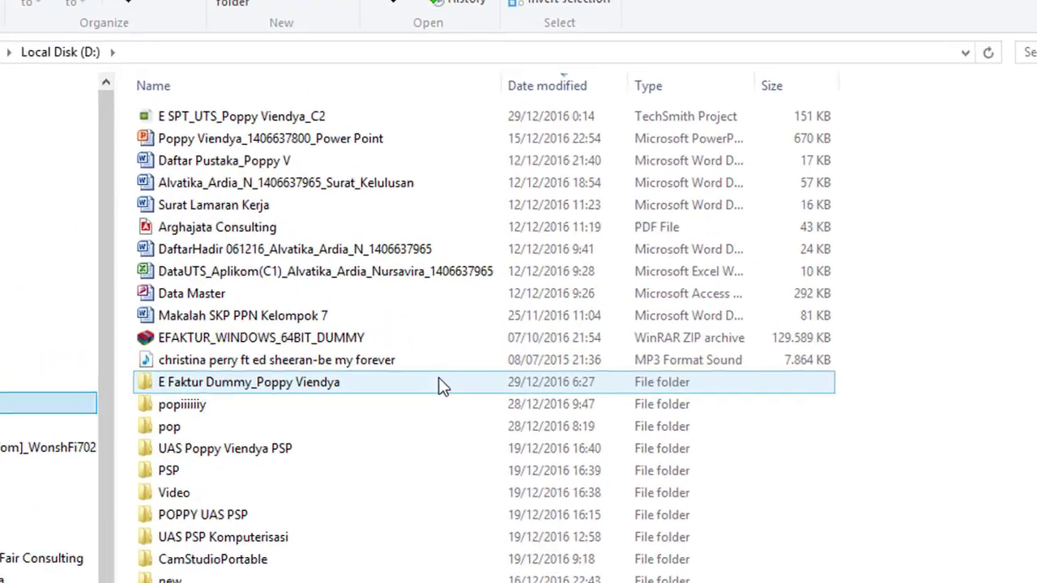
{"action": "double_click", "coordinate": [249, 387]}
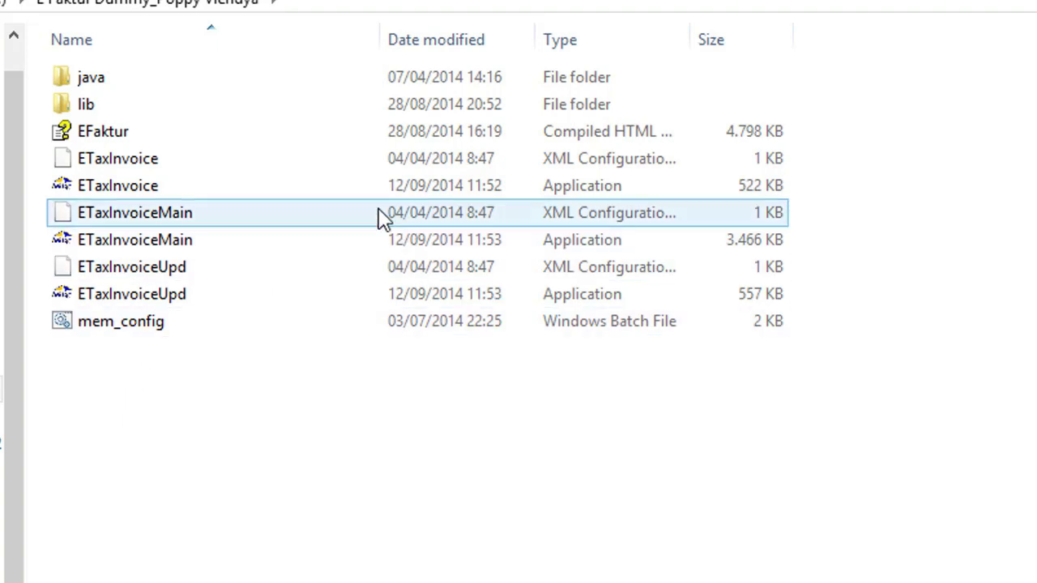
{"action": "mouse_move", "coordinate": [150, 197]}
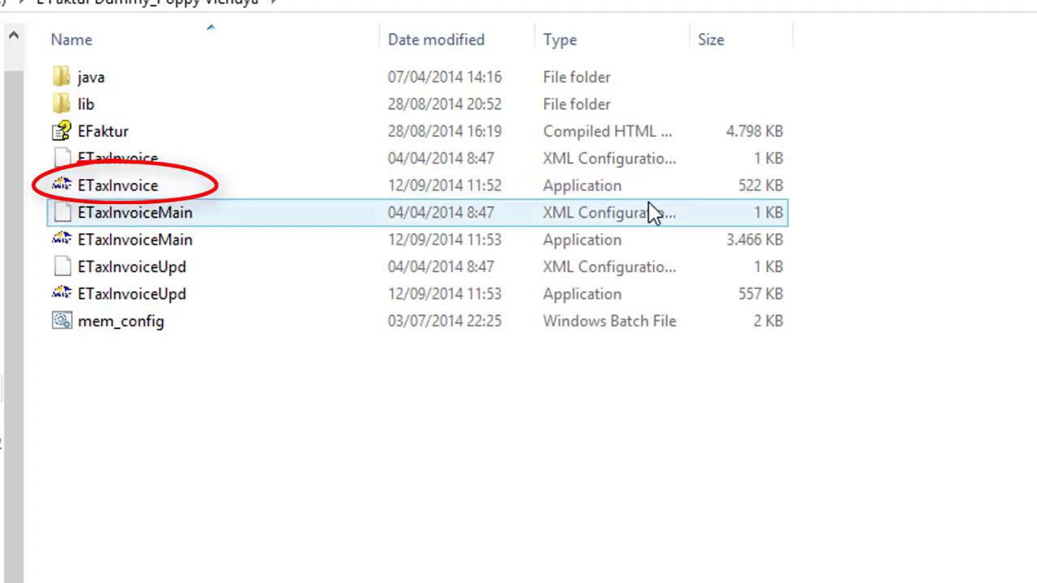
{"action": "double_click", "coordinate": [551, 194]}
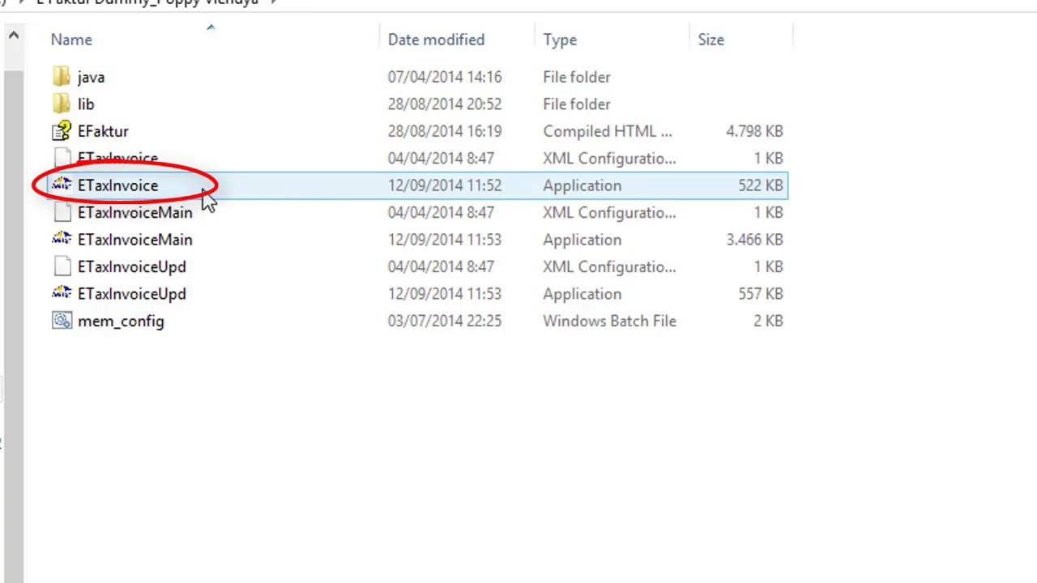
{"action": "mouse_move", "coordinate": [207, 201]}
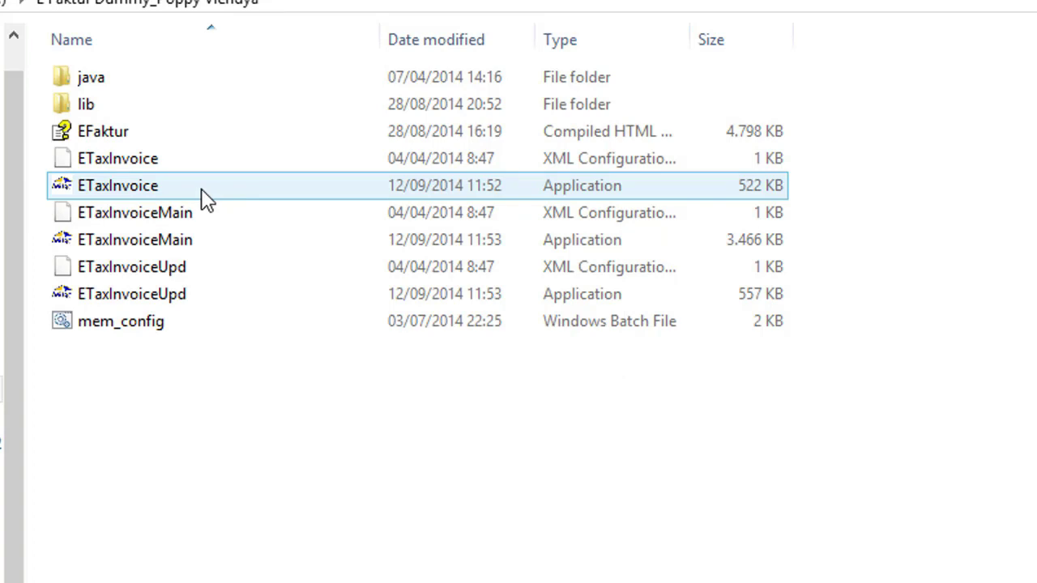
{"action": "left_click", "coordinate": [203, 193]}
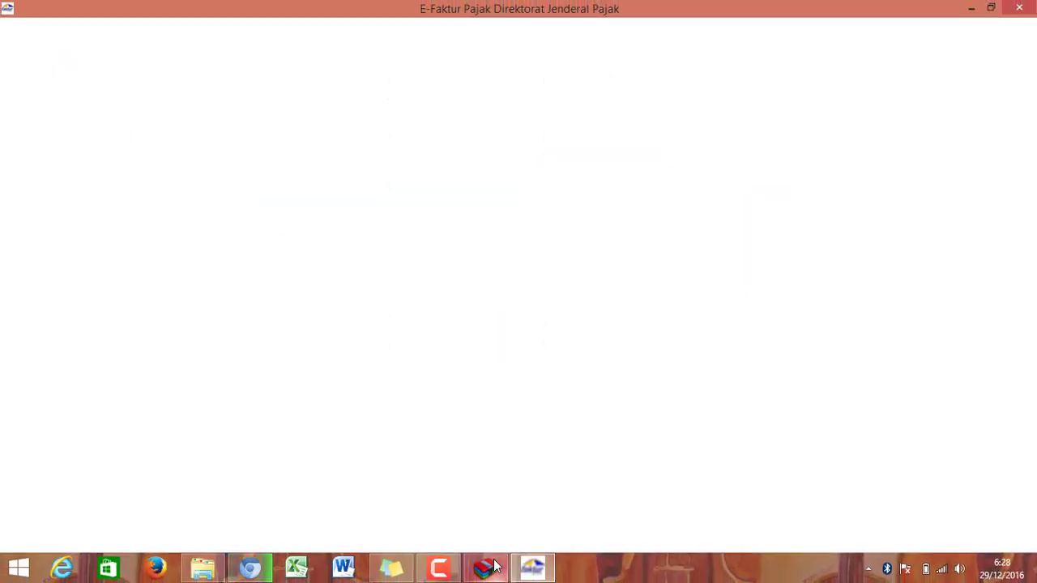
Step: Cancel the leftover WinRAR extraction dialog and close the WinRAR archive window
{"action": "mouse_move", "coordinate": [496, 565]}
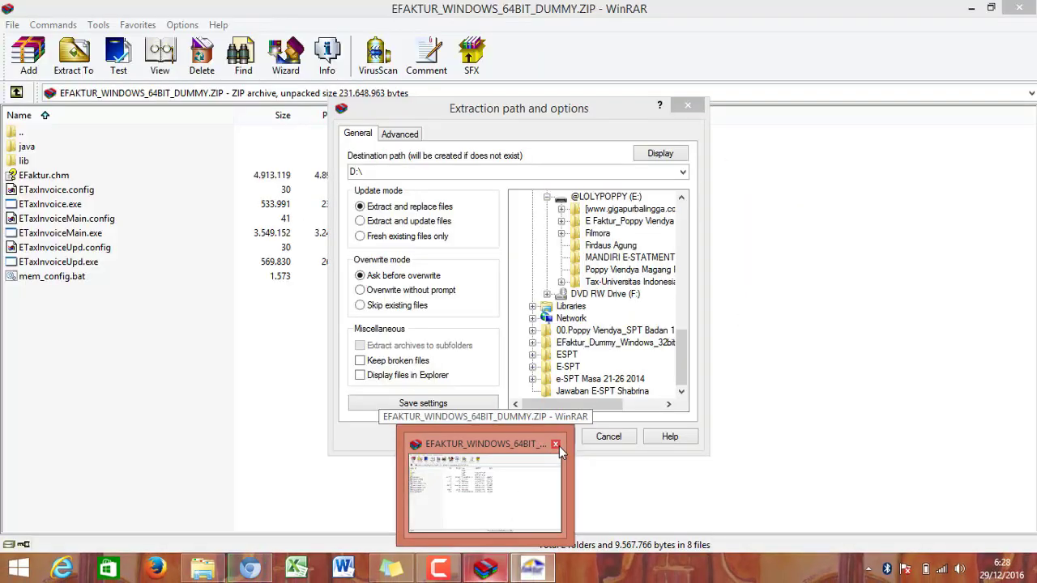
{"action": "left_click", "coordinate": [559, 446]}
{"action": "left_click", "coordinate": [632, 438]}
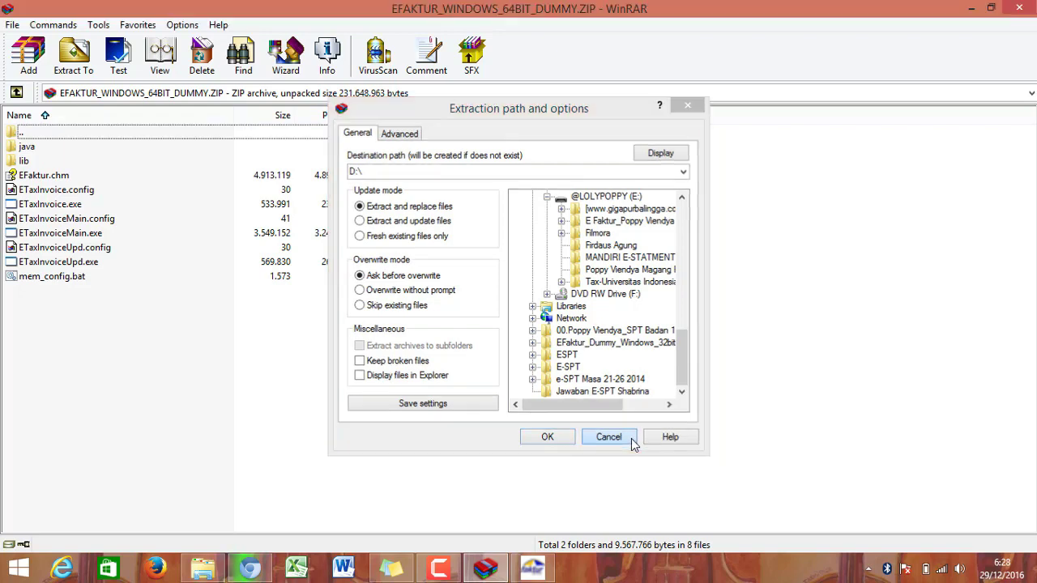
{"action": "left_click", "coordinate": [1032, 8]}
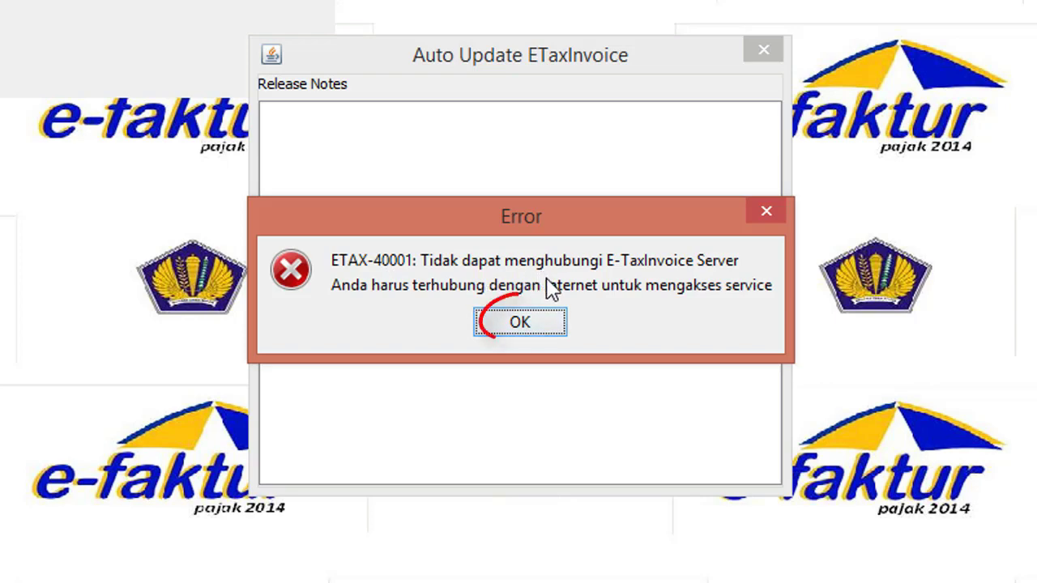
Step: Dismiss the ETAX-40001 server error and choose Lokal Database over Network Database
{"action": "left_click", "coordinate": [531, 324]}
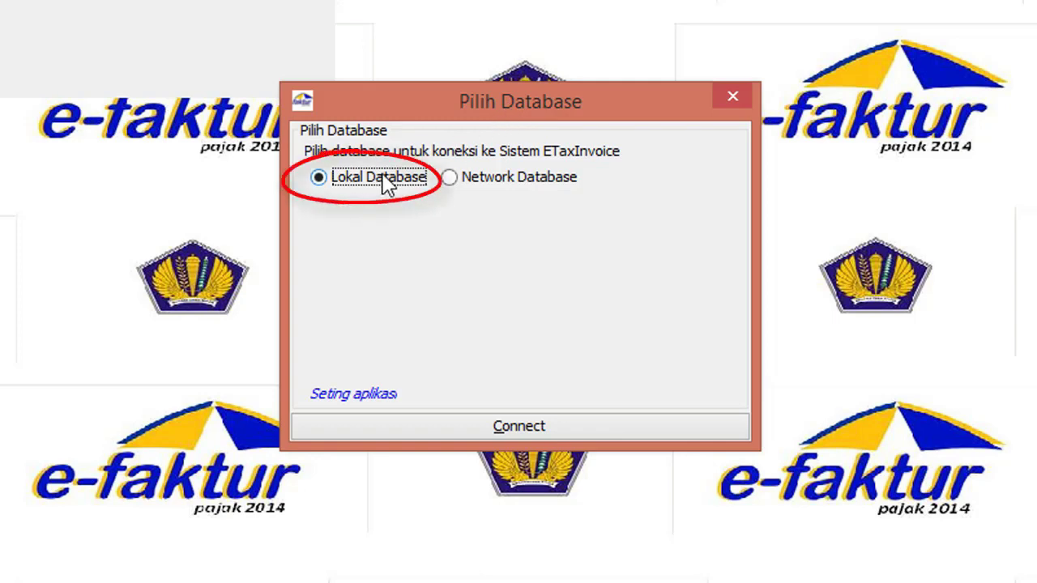
{"action": "left_click", "coordinate": [452, 179]}
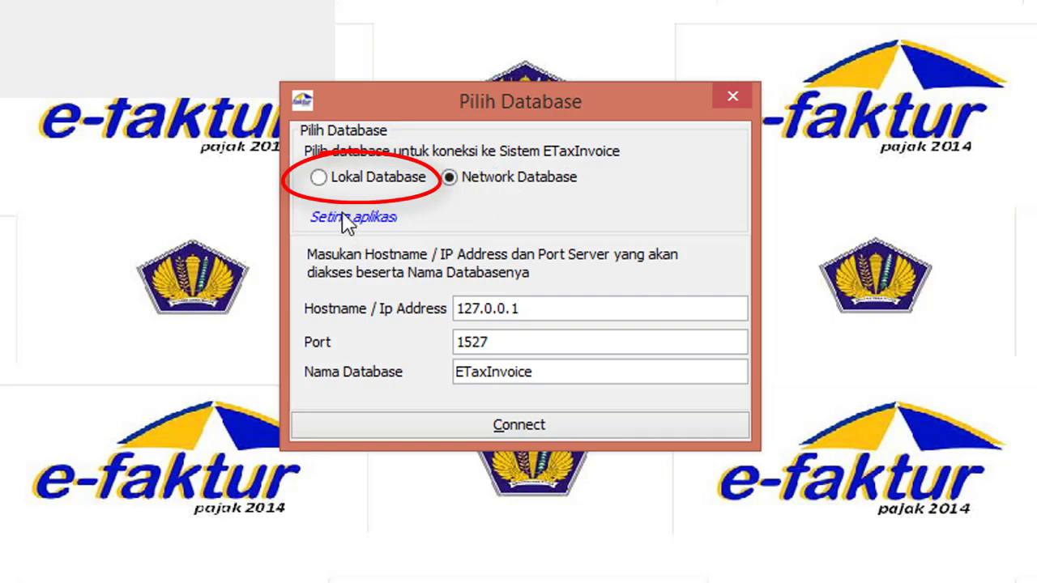
{"action": "left_click", "coordinate": [335, 185]}
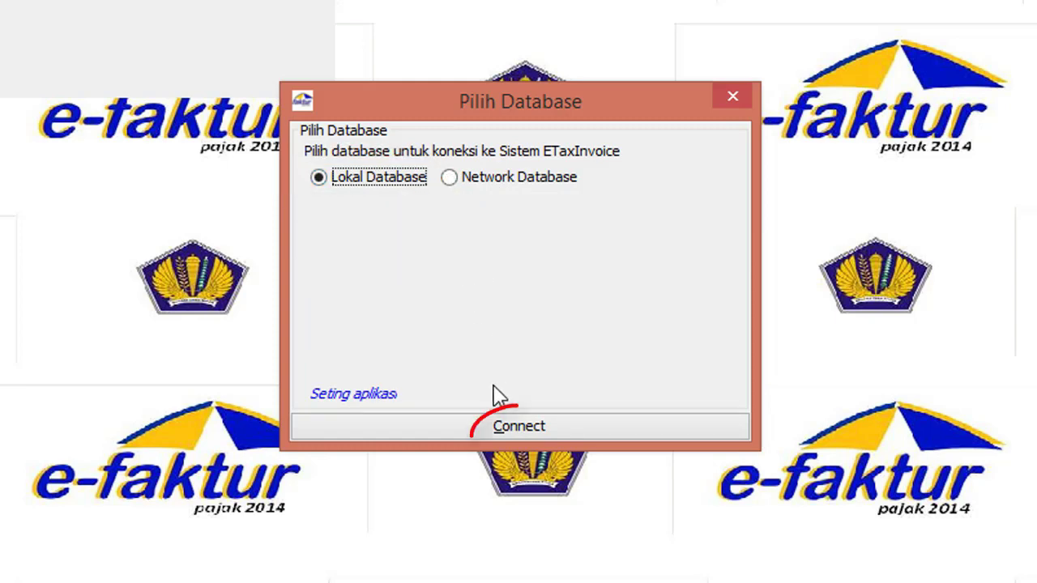
Step: Connect to the local database and log in with the administrator user name and password
{"action": "left_click", "coordinate": [524, 430]}
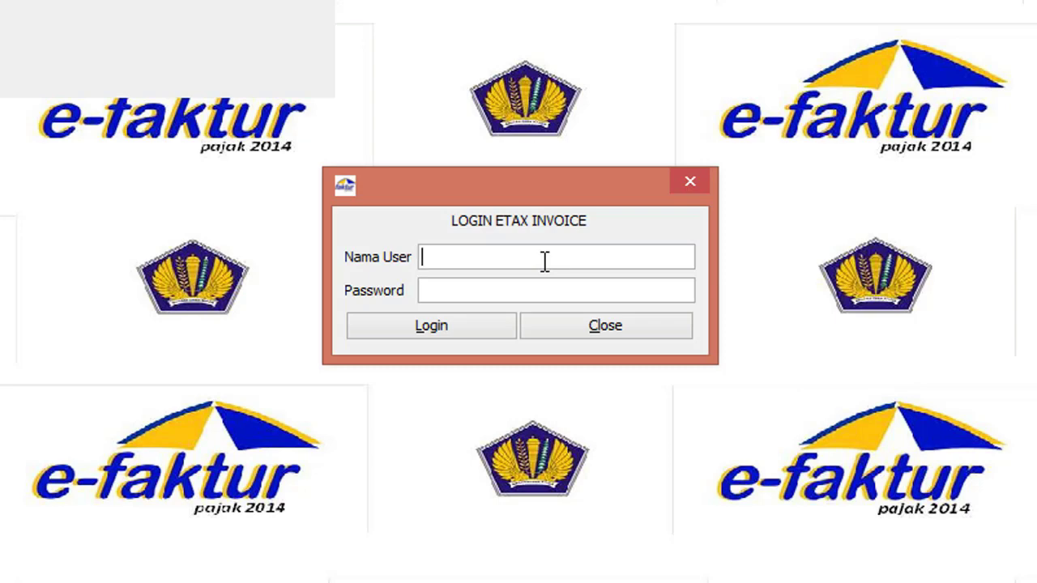
{"action": "type", "text": "Admin"}
{"action": "left_click", "coordinate": [441, 284]}
{"action": "type", "text": "123"}
{"action": "left_click", "coordinate": [474, 256]}
{"action": "type", "text": "123"}
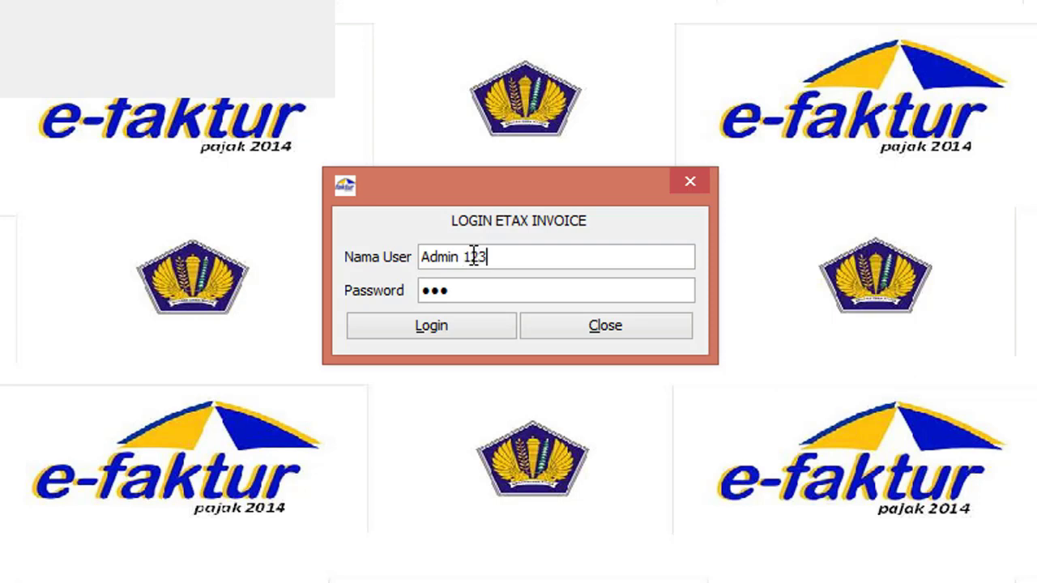
{"action": "key", "text": "Return"}
{"action": "key", "text": "BackSpace"}
{"action": "key", "text": "BackSpace"}
{"action": "key", "text": "BackSpace"}
{"action": "key", "text": "BackSpace"}
{"action": "left_click", "coordinate": [440, 328]}
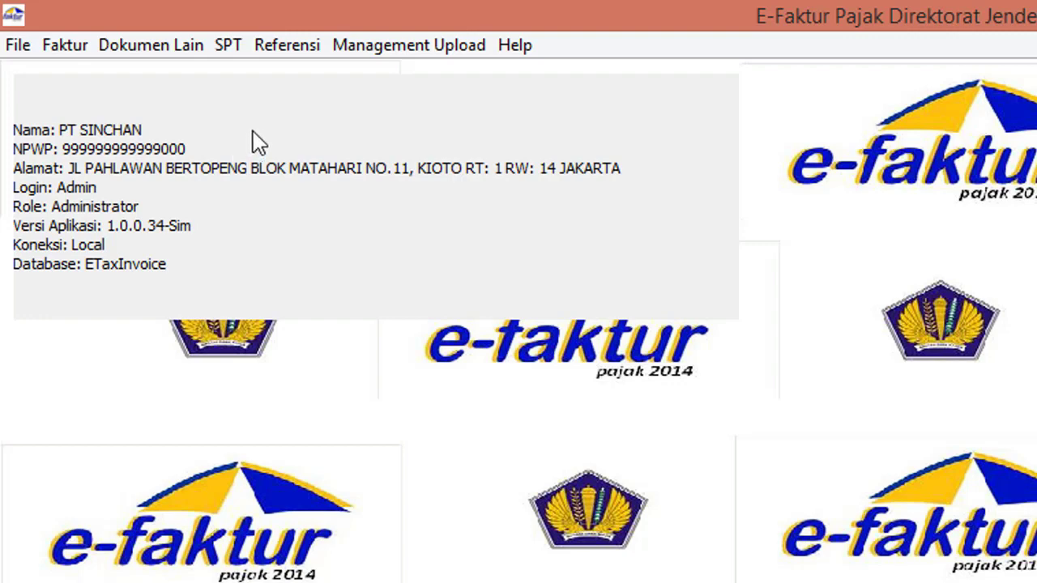
{"action": "left_click", "coordinate": [75, 47]}
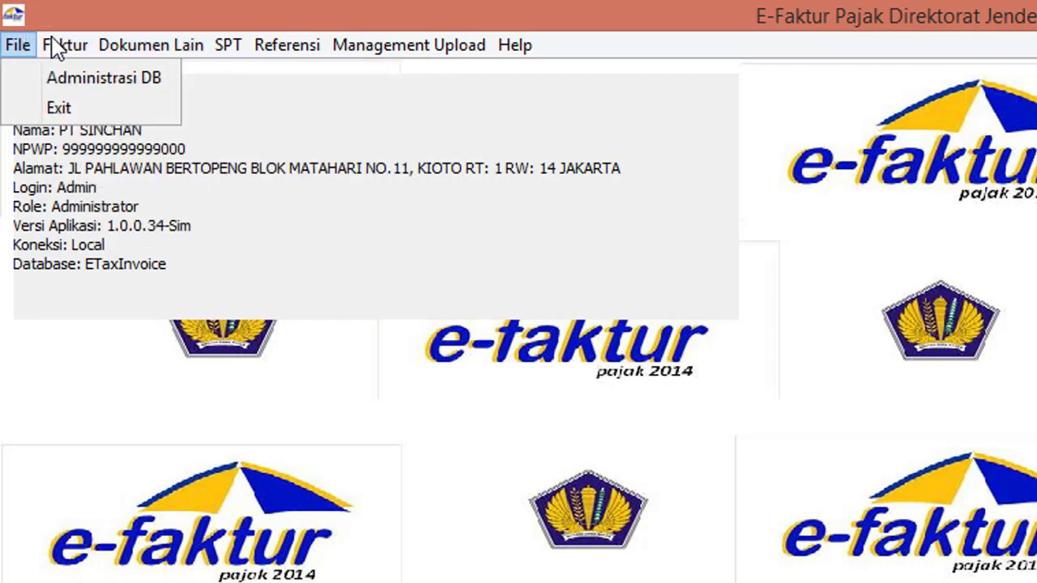
{"action": "mouse_move", "coordinate": [93, 88]}
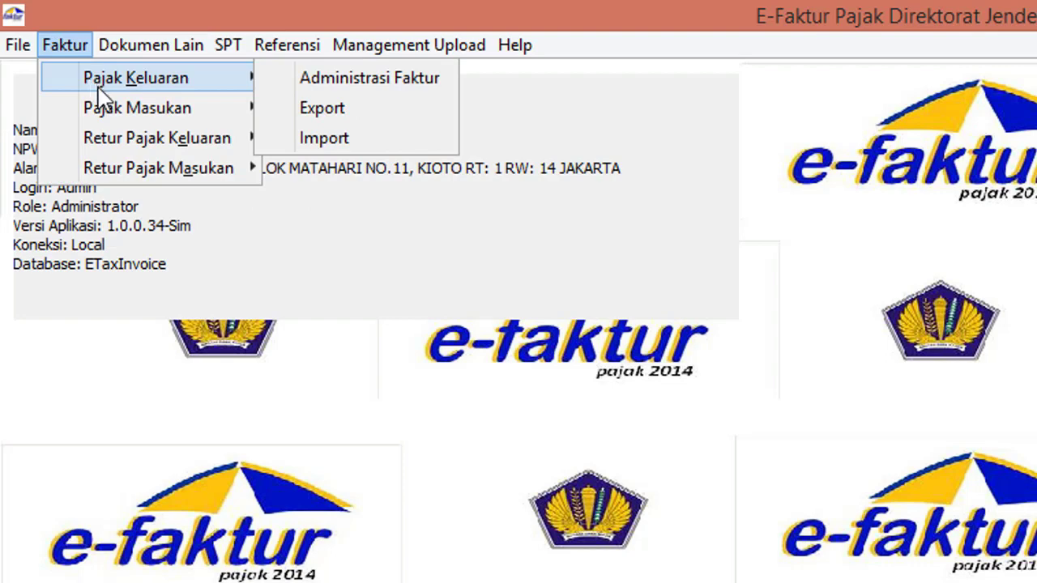
{"action": "mouse_move", "coordinate": [106, 114]}
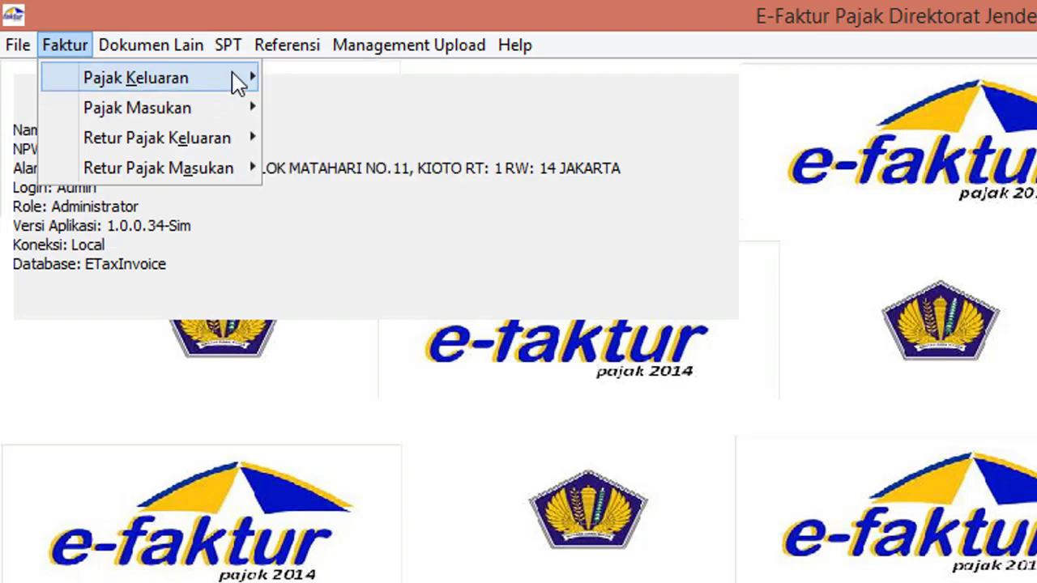
{"action": "mouse_move", "coordinate": [285, 54]}
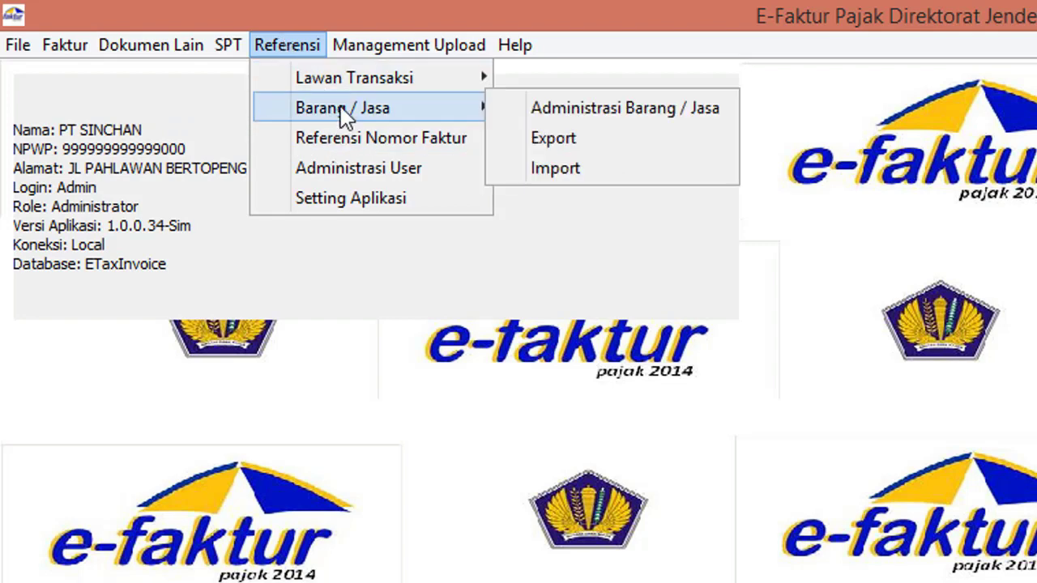
{"action": "mouse_move", "coordinate": [340, 86]}
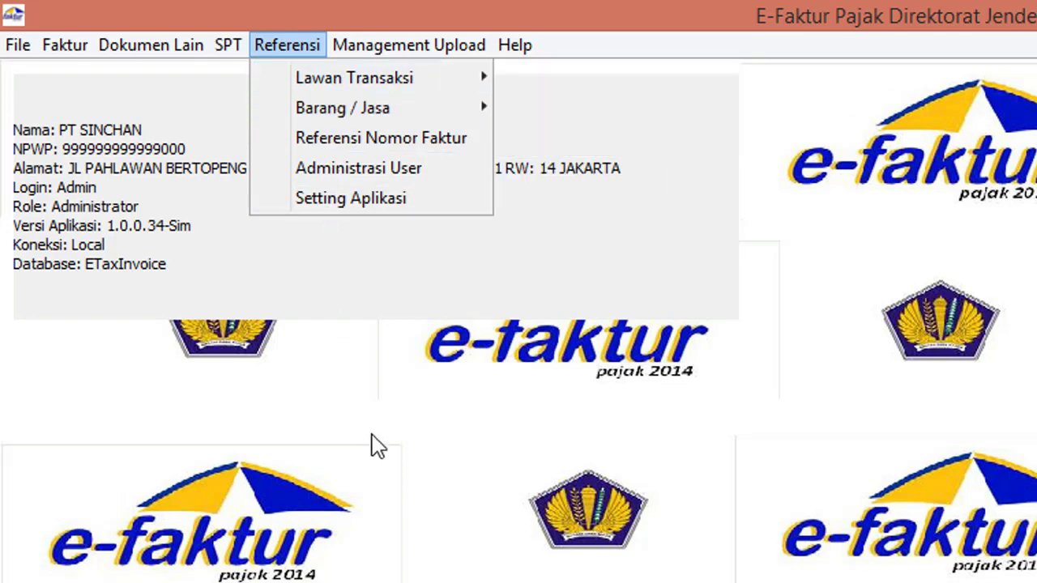
{"action": "left_click", "coordinate": [429, 49]}
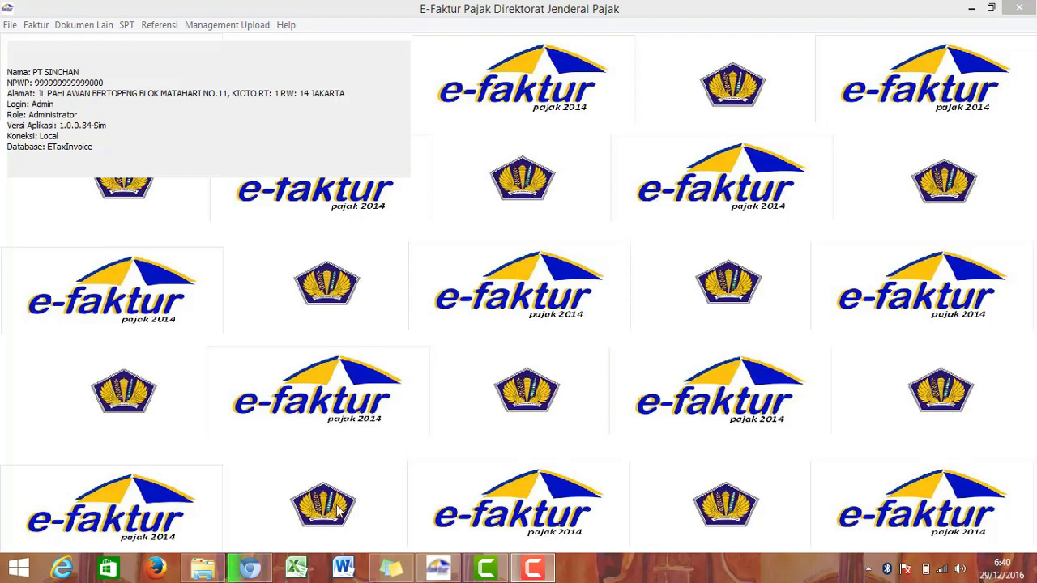
{"action": "left_click", "coordinate": [203, 570]}
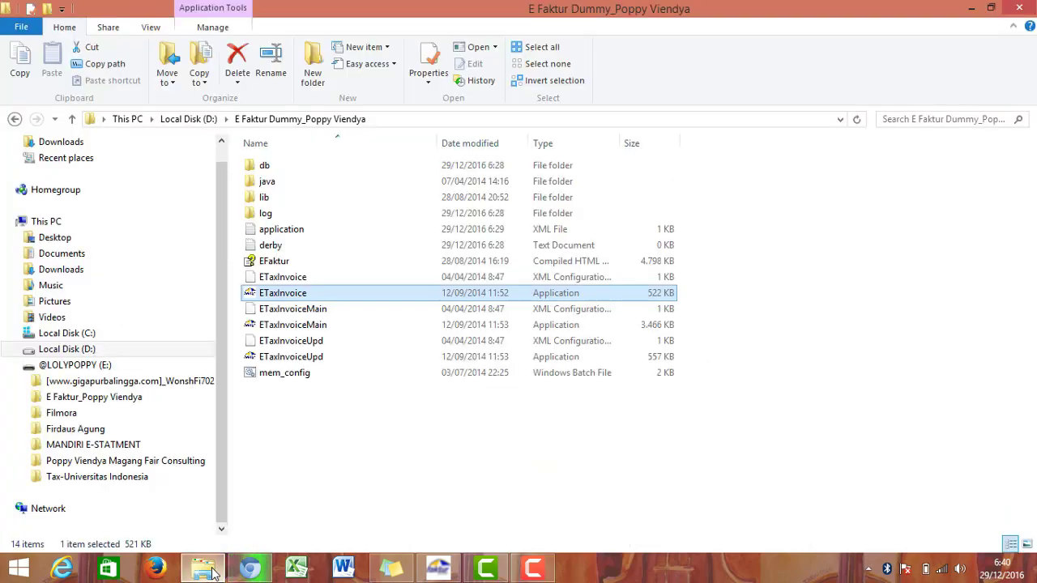
Step: Open the soal latihan e faktur Word document from the Downloads folder
{"action": "left_click", "coordinate": [103, 268]}
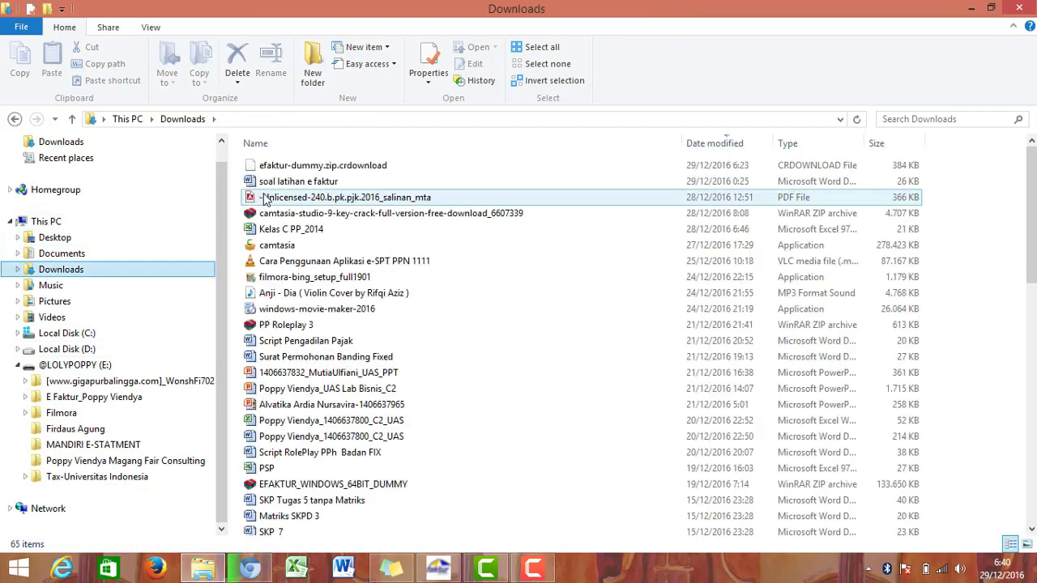
{"action": "left_click", "coordinate": [328, 183]}
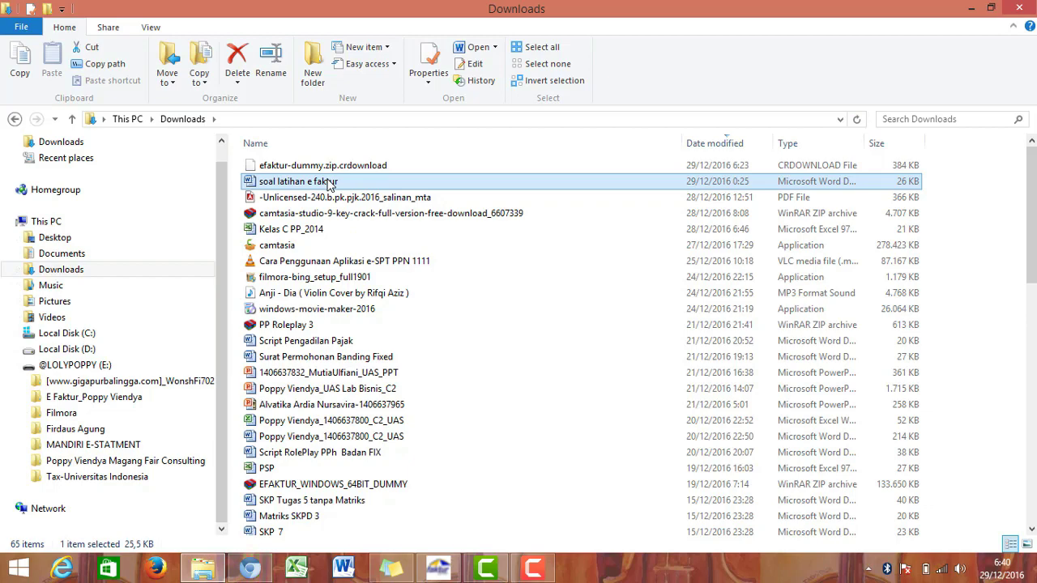
{"action": "double_click", "coordinate": [329, 185]}
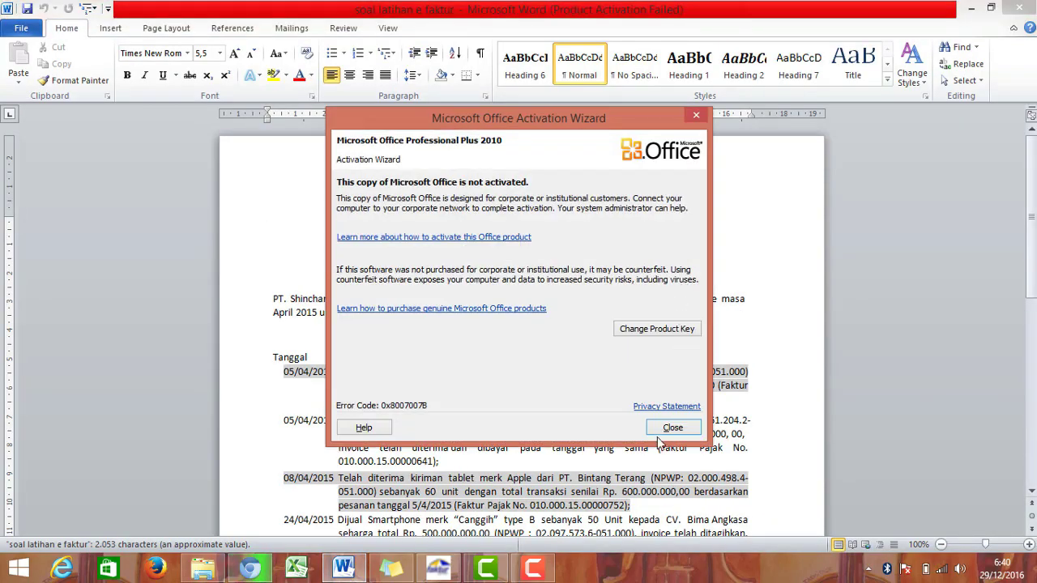
Step: Close the Office activation notice and scroll through SOAL LATIHAN 1's April 2015 transactions
{"action": "left_click", "coordinate": [671, 429]}
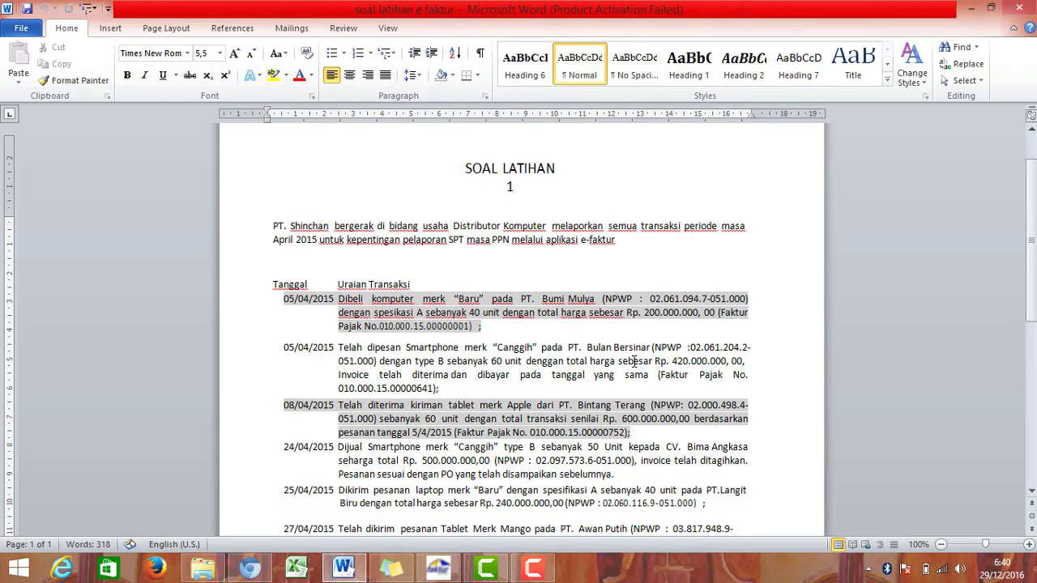
{"action": "scroll", "coordinate": [633, 361], "scroll_direction": "down", "scroll_amount": 1}
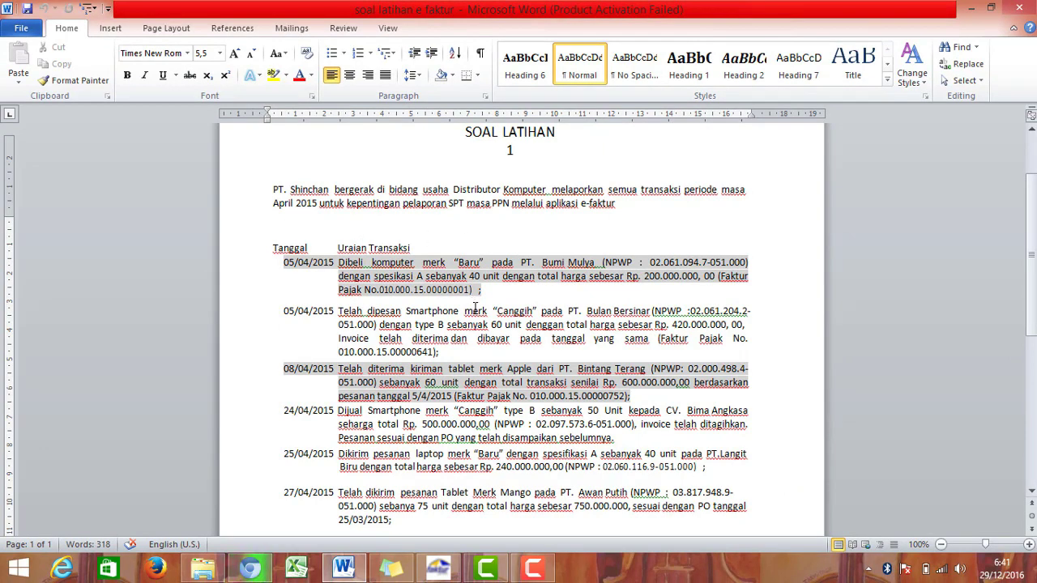
{"action": "mouse_move", "coordinate": [536, 572]}
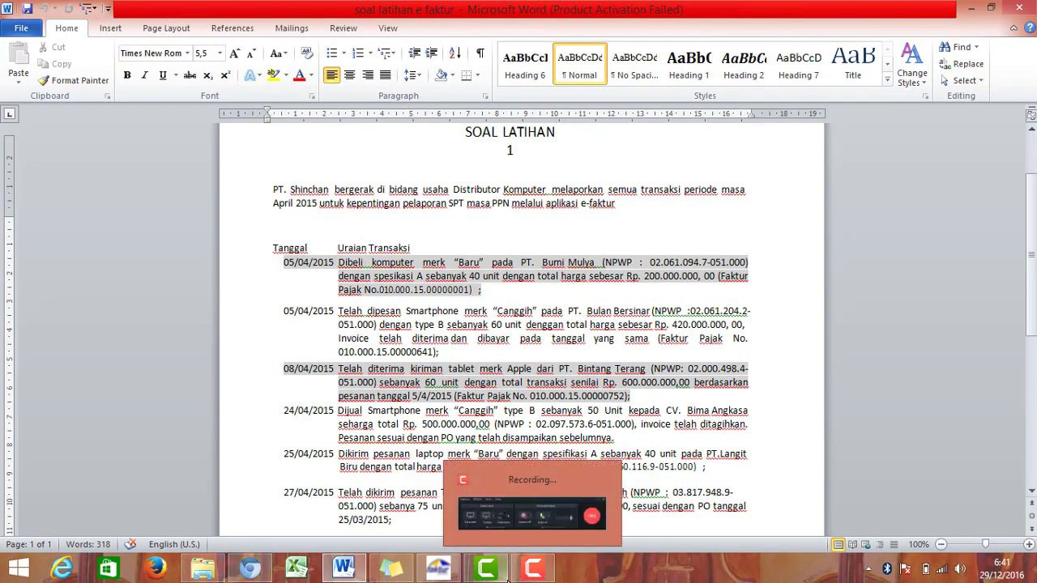
{"action": "mouse_move", "coordinate": [427, 574]}
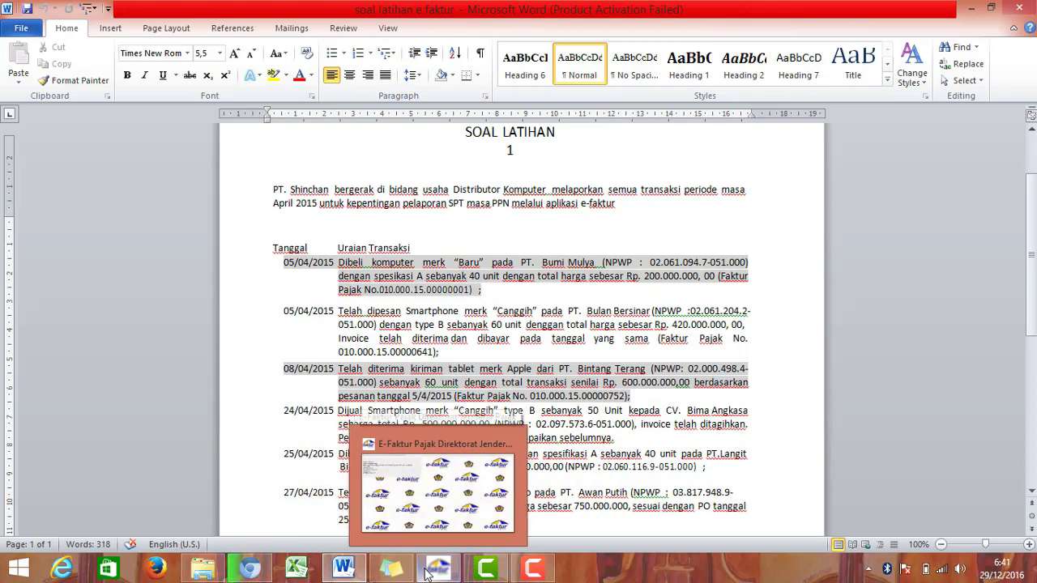
Step: Open Referensi > Lawan Transaksi > Administrasi Lawan Transaksi and maximize the partner list
{"action": "left_click", "coordinate": [427, 573]}
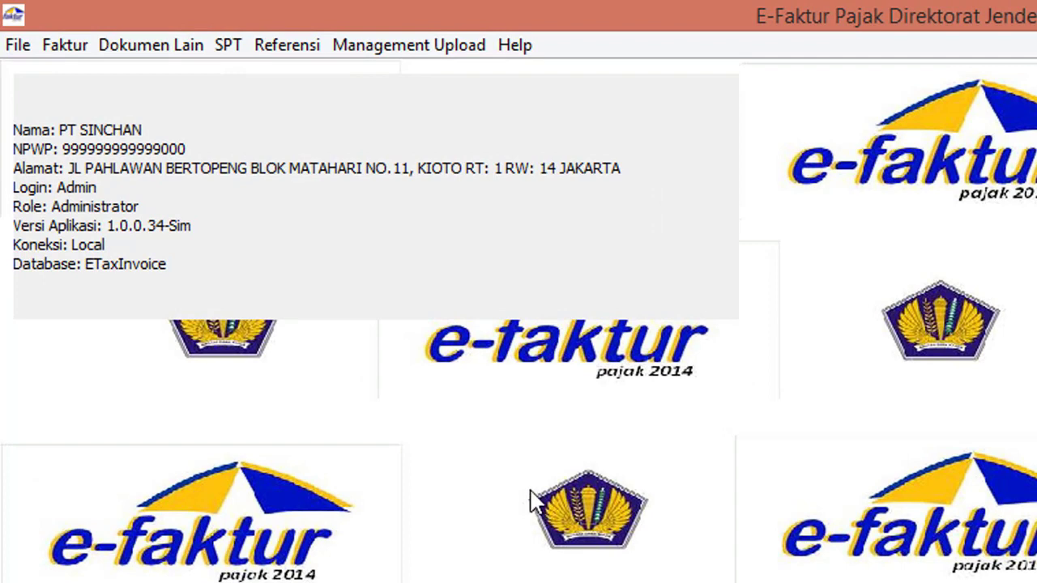
{"action": "left_click", "coordinate": [288, 47]}
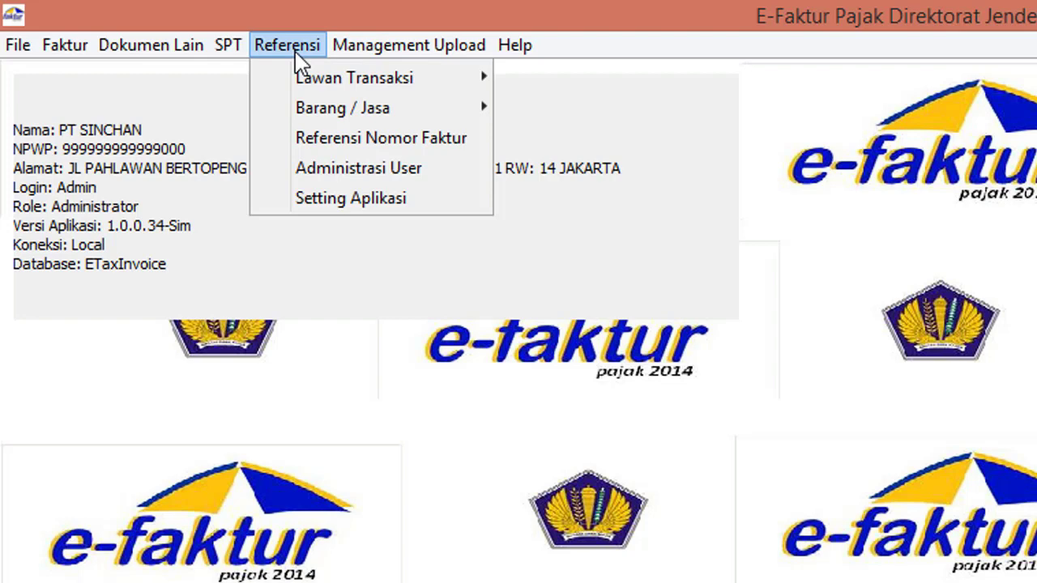
{"action": "mouse_move", "coordinate": [354, 85]}
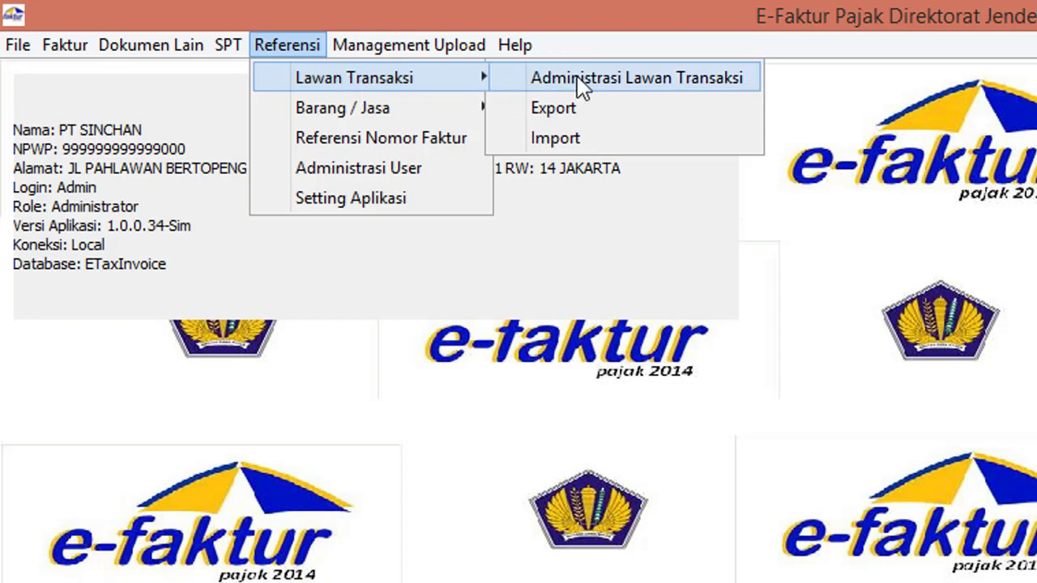
{"action": "left_click", "coordinate": [655, 89]}
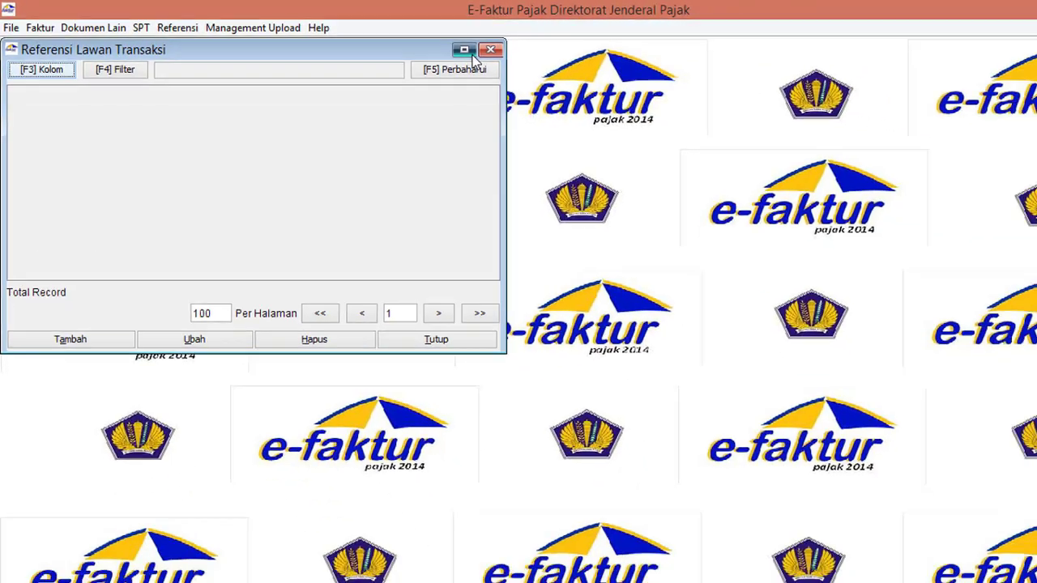
{"action": "left_click", "coordinate": [751, 81]}
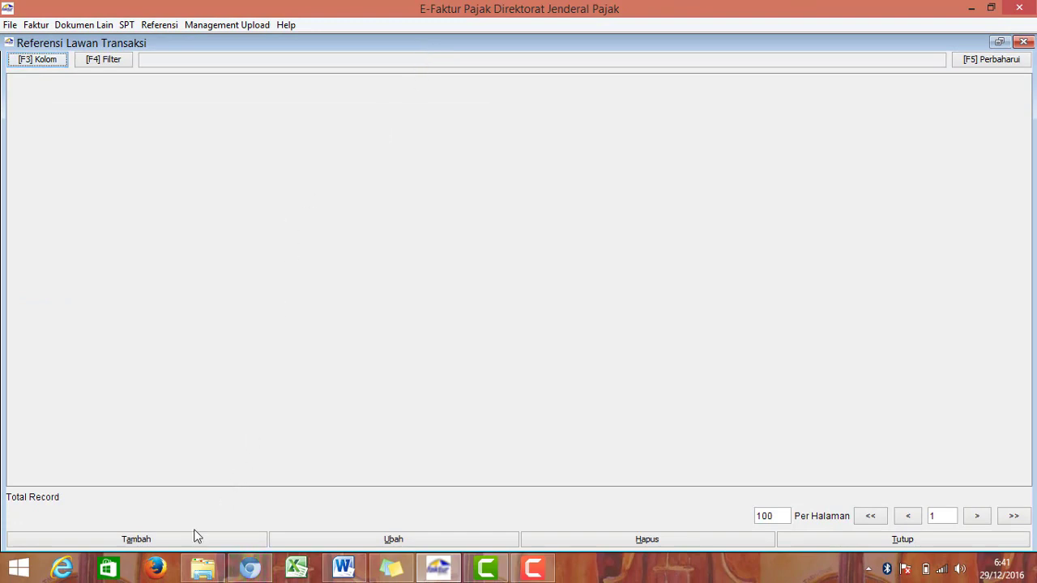
Step: Start a new transaction partner entry and move the form beside the exercise's first transaction
{"action": "left_click", "coordinate": [187, 540]}
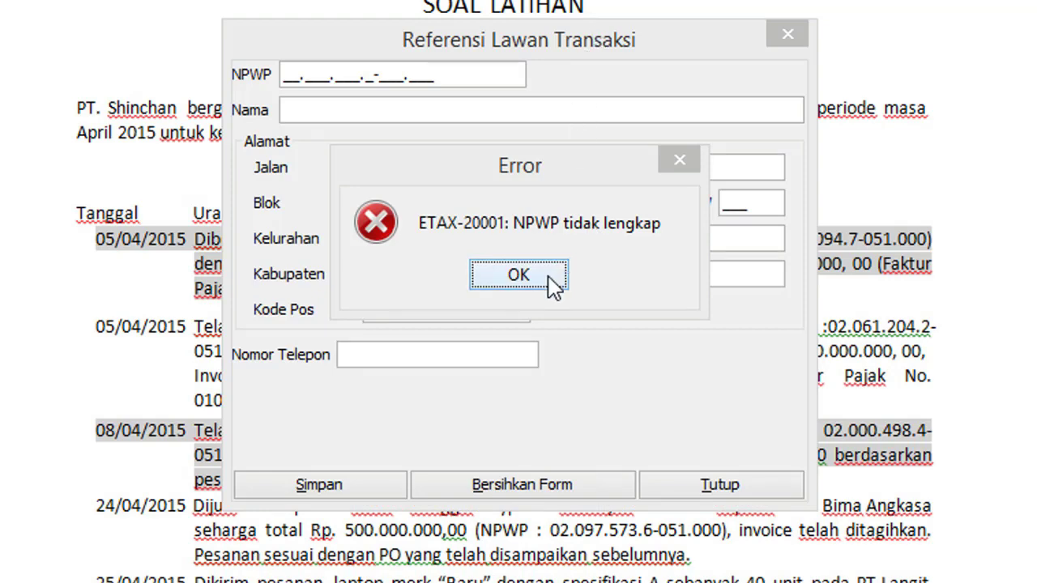
{"action": "left_click", "coordinate": [524, 278]}
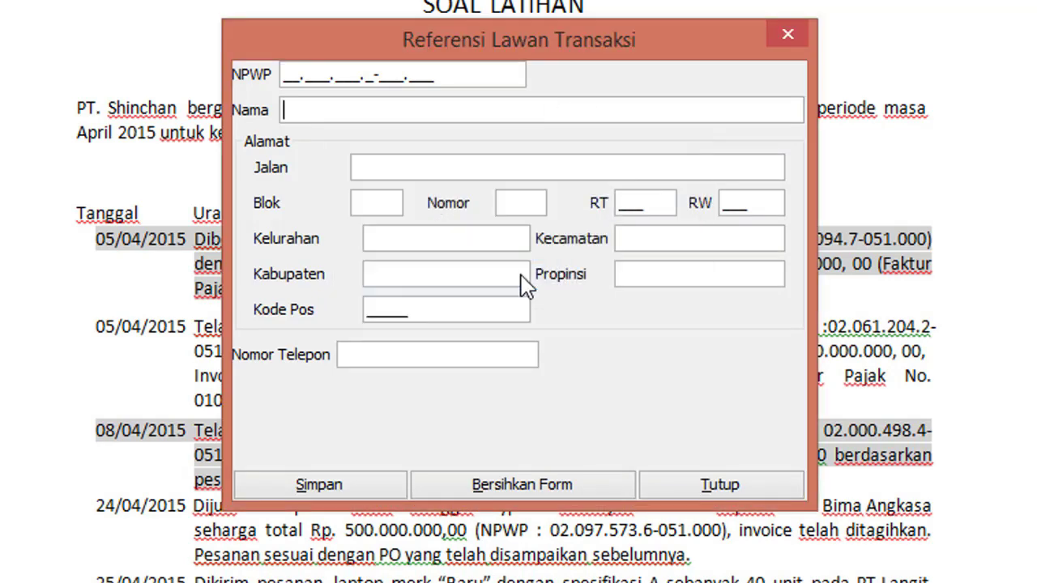
{"action": "left_click_drag", "start_coordinate": [532, 40], "coordinate": [737, 321]}
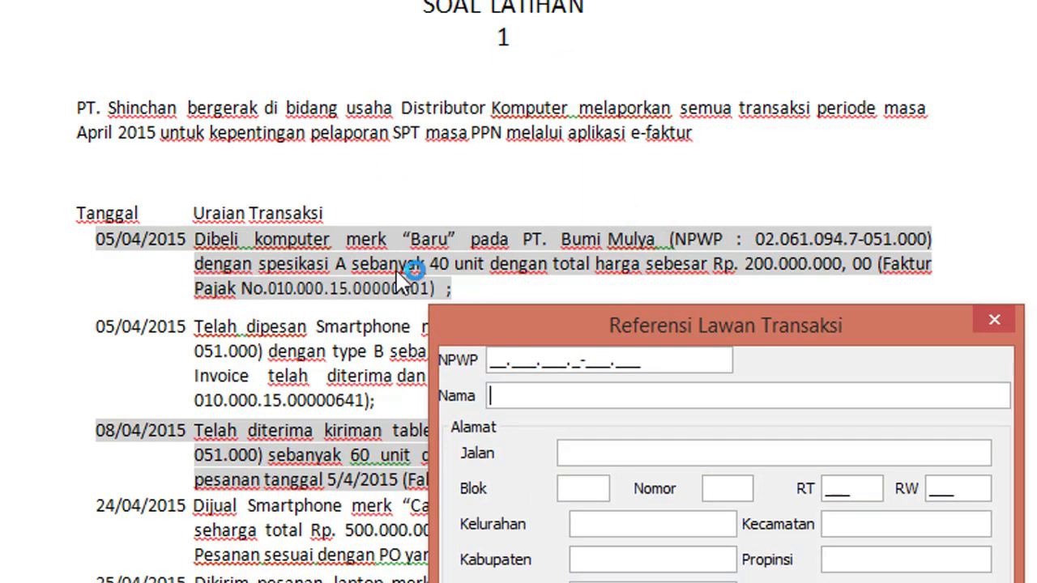
{"action": "left_click_drag", "start_coordinate": [603, 340], "coordinate": [439, 370]}
{"action": "left_click", "coordinate": [333, 420]}
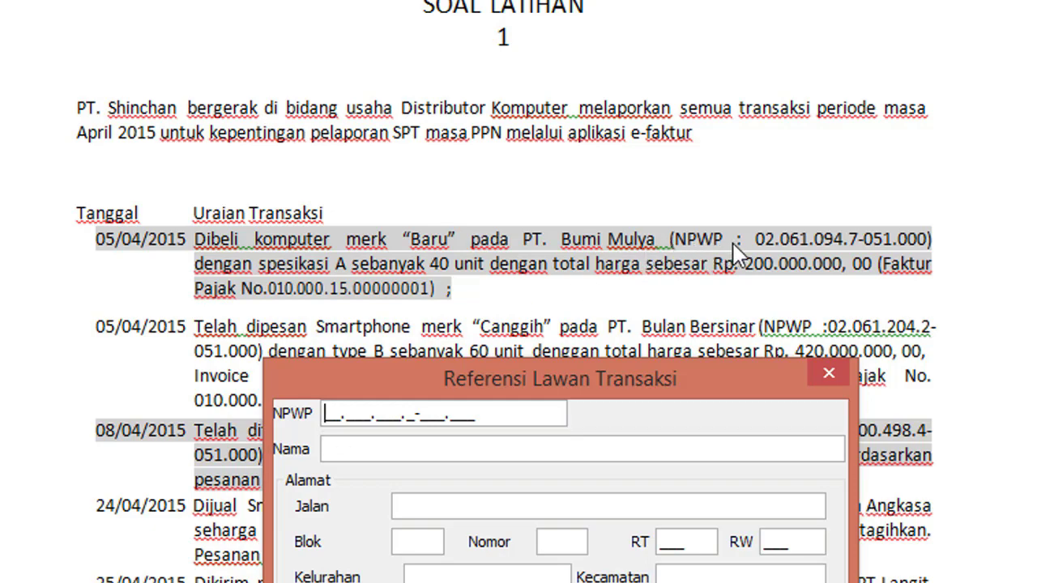
{"action": "key", "text": "Return"}
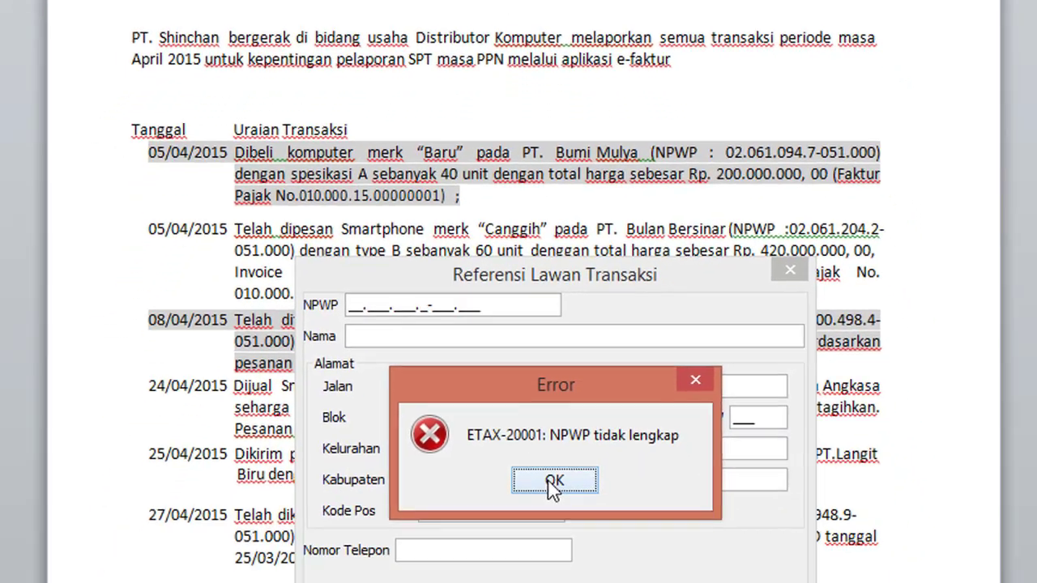
Step: Enter PT Bumi Mulya's NPWP, clearing the 'NPWP Tidak Valid' errors, and reposition the form
{"action": "left_click", "coordinate": [554, 481]}
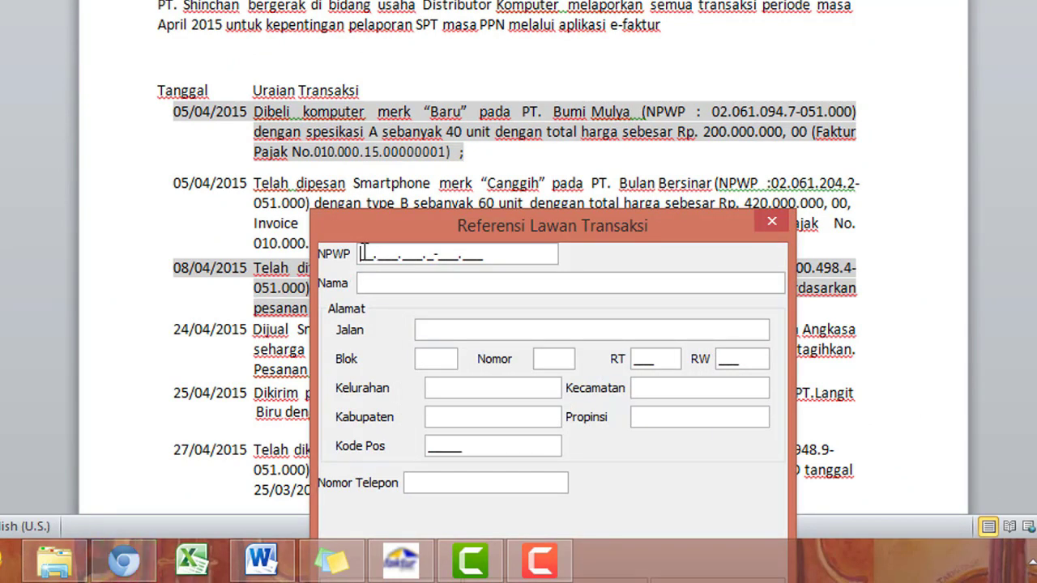
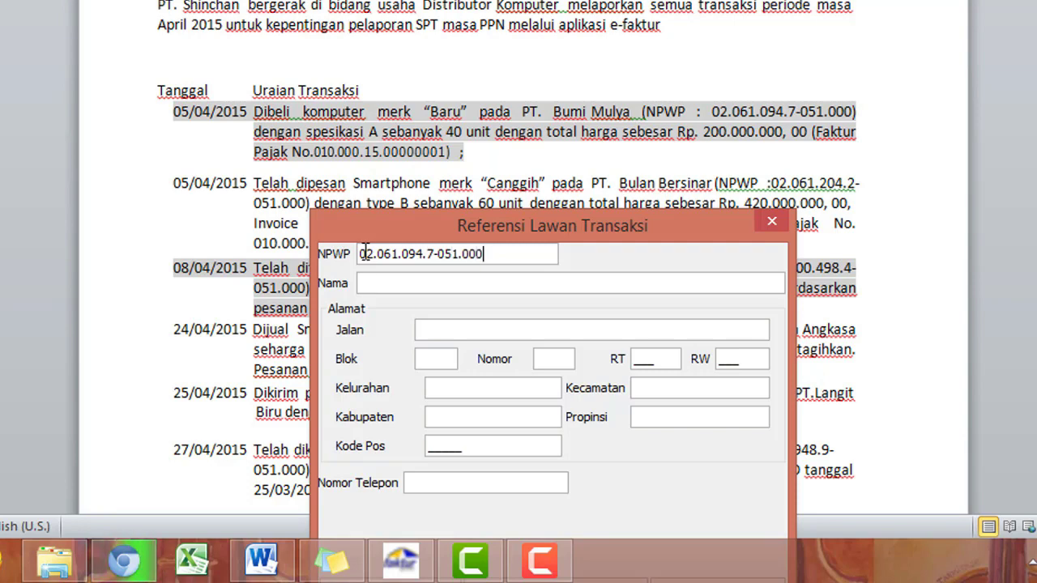
{"action": "left_click", "coordinate": [373, 287]}
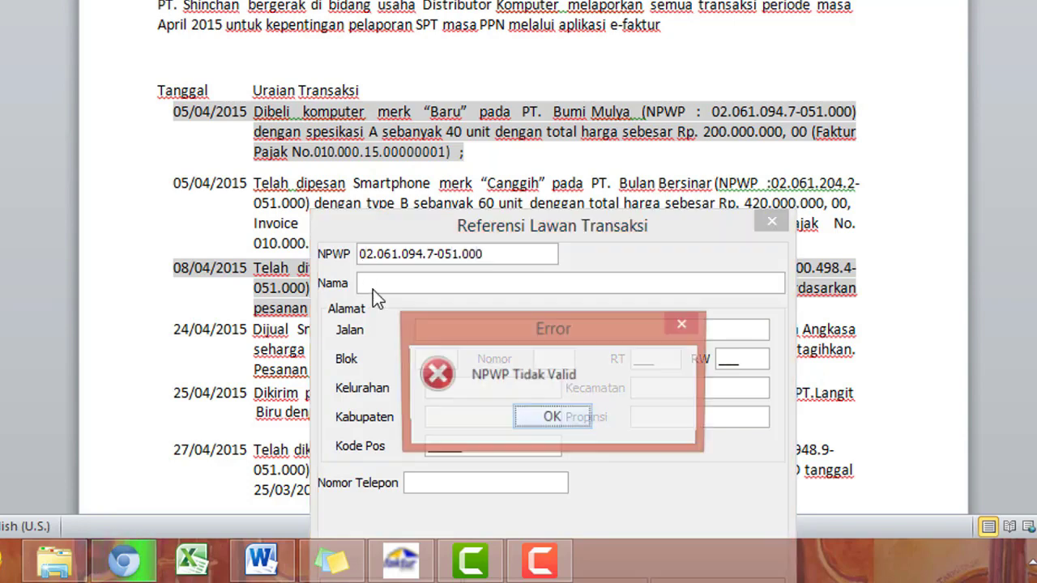
{"action": "left_click", "coordinate": [532, 419]}
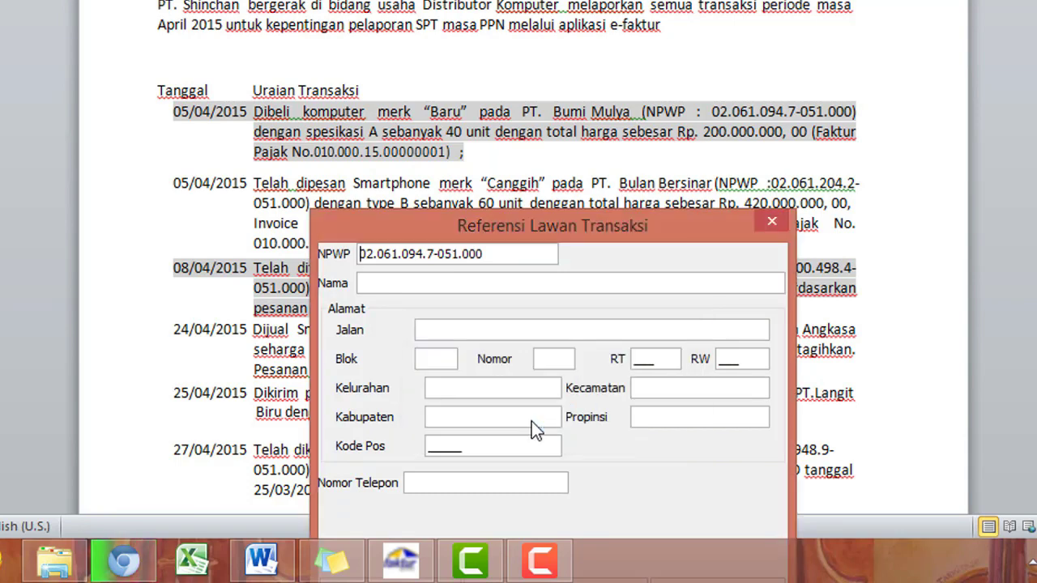
{"action": "left_click", "coordinate": [376, 282]}
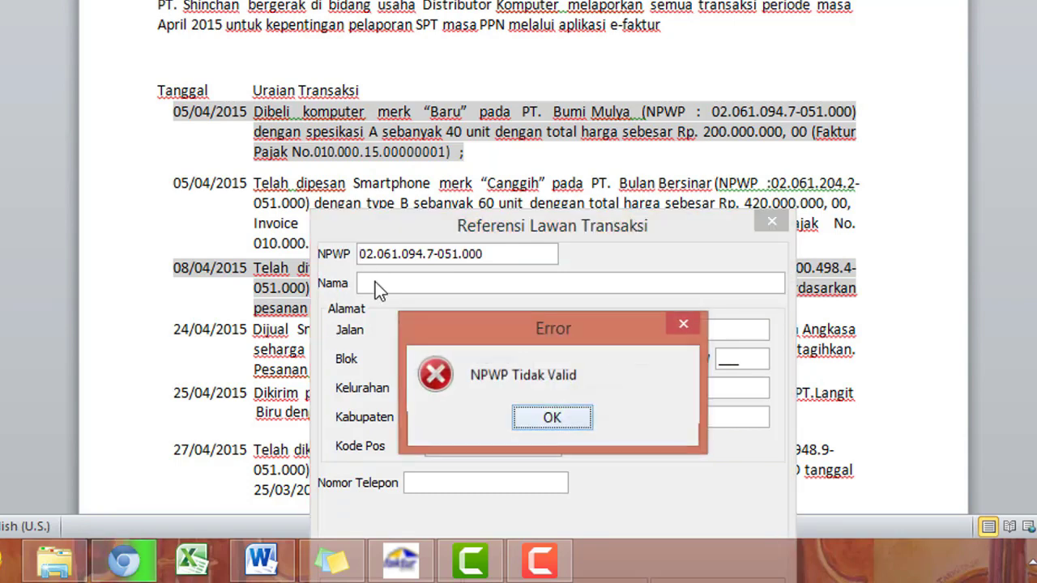
{"action": "left_click", "coordinate": [576, 420]}
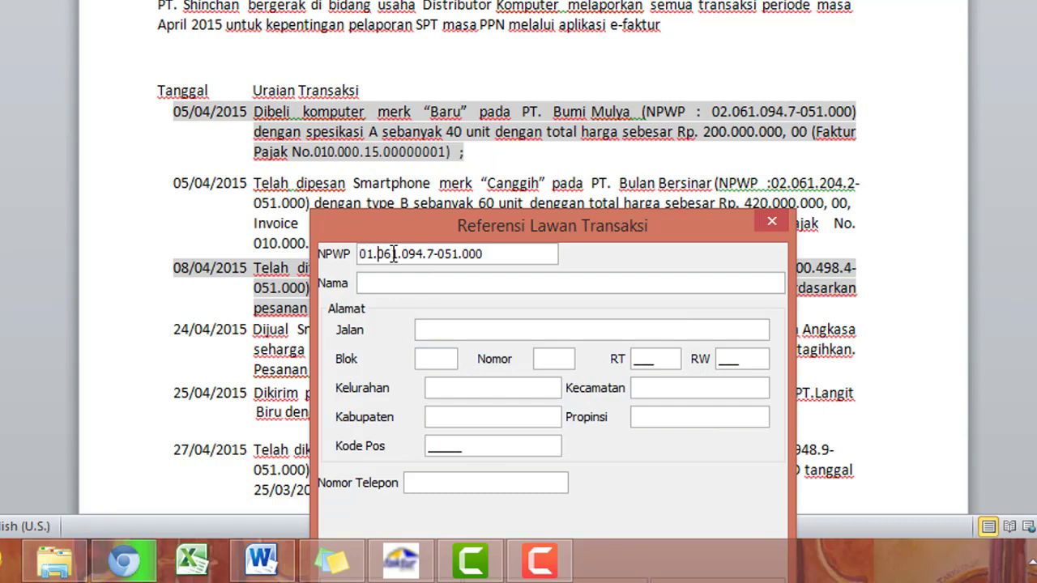
{"action": "left_click", "coordinate": [397, 280]}
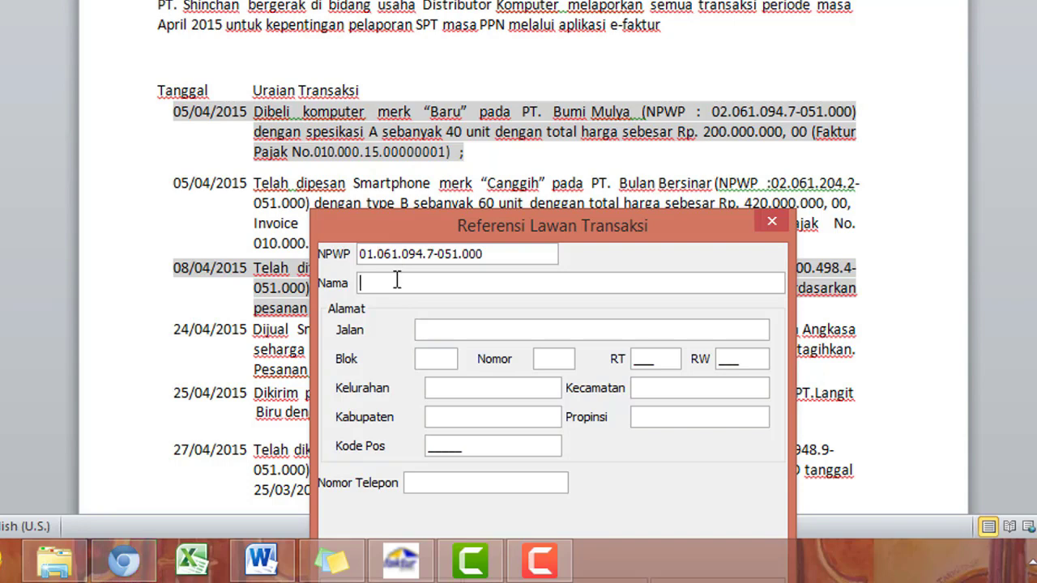
{"action": "mouse_move", "coordinate": [458, 231]}
{"action": "left_mouse_down"}
{"action": "mouse_move", "coordinate": [401, 231]}
{"action": "mouse_move", "coordinate": [398, 251]}
{"action": "mouse_move", "coordinate": [455, 245]}
{"action": "left_mouse_up"}
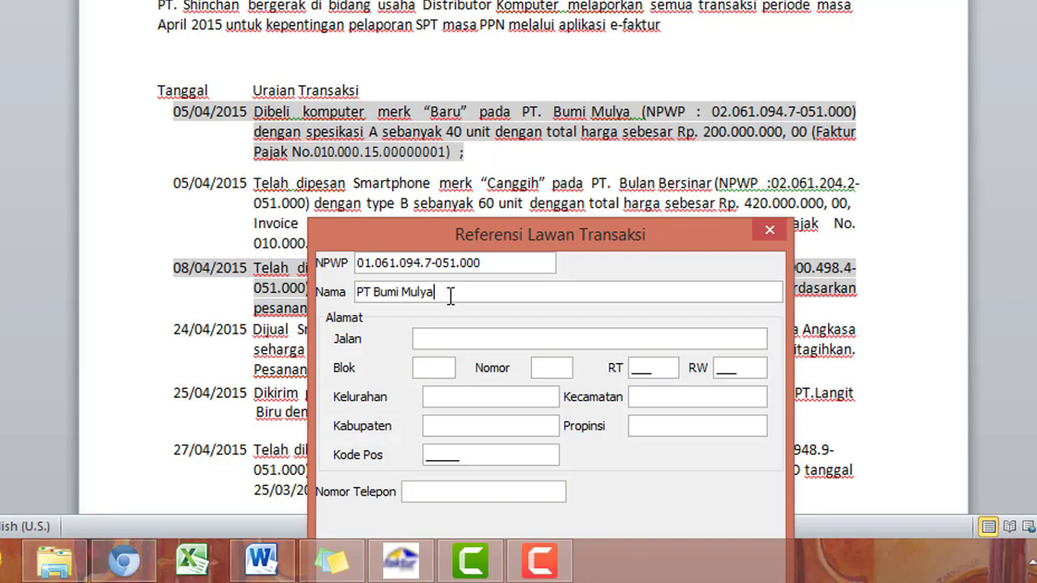
Step: Enter PT Bumi Mulya's street name, block code and RW number in the address fields
{"action": "left_click", "coordinate": [453, 345]}
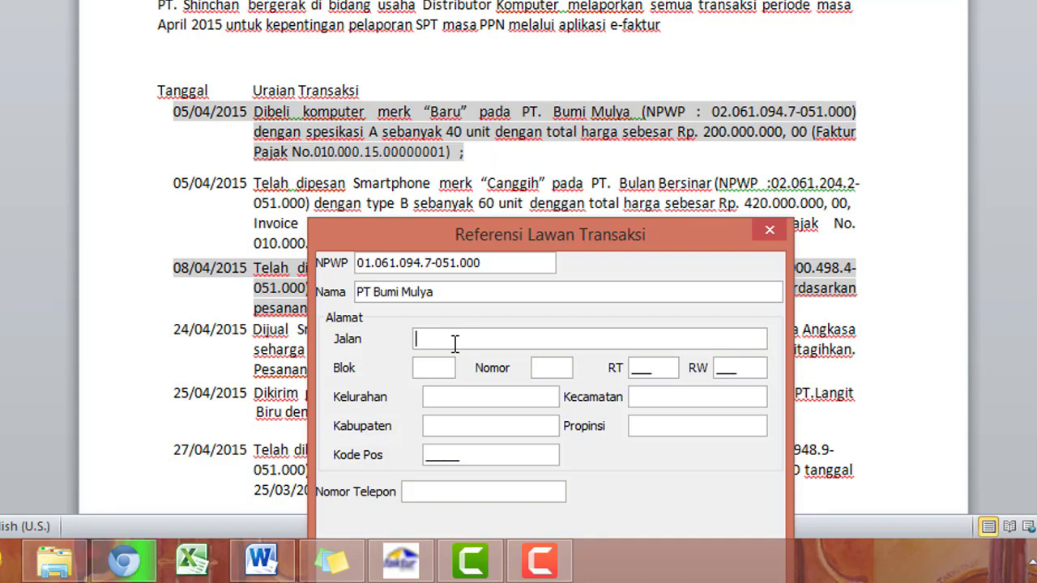
{"action": "left_click_drag", "start_coordinate": [487, 234], "coordinate": [459, 2]}
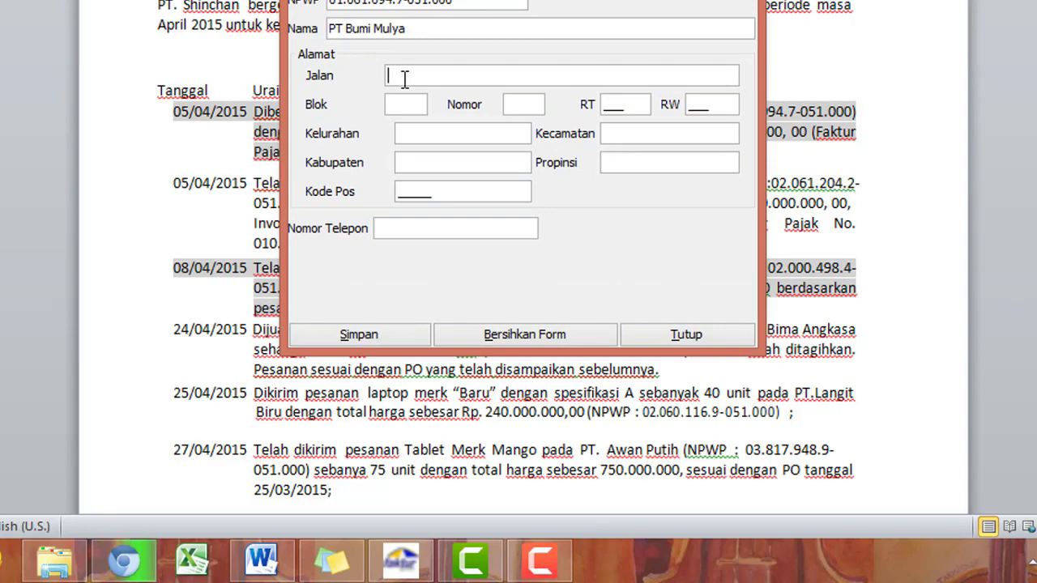
{"action": "type", "text": "P"}
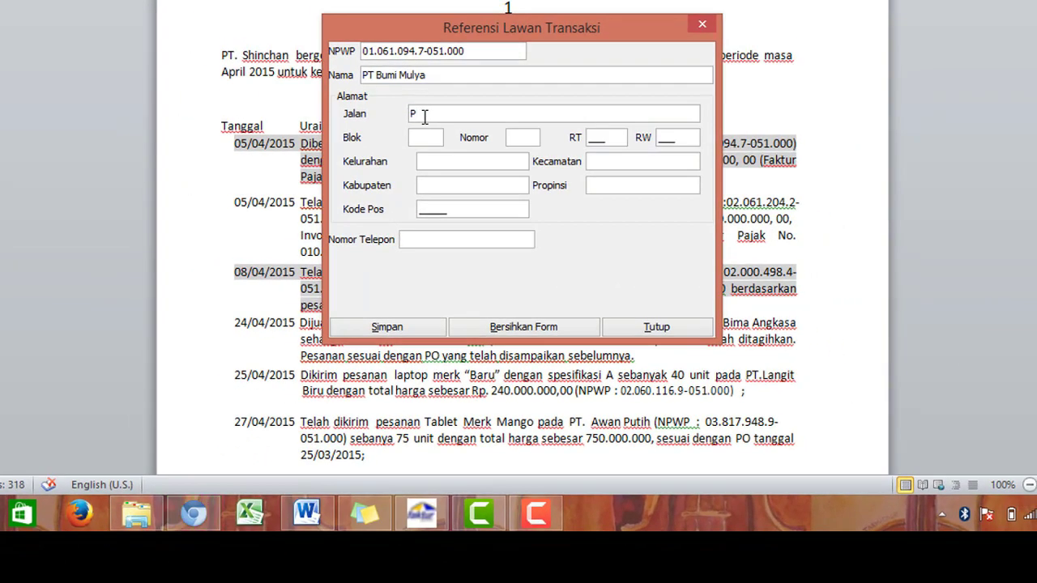
{"action": "type", "text": "ondok"}
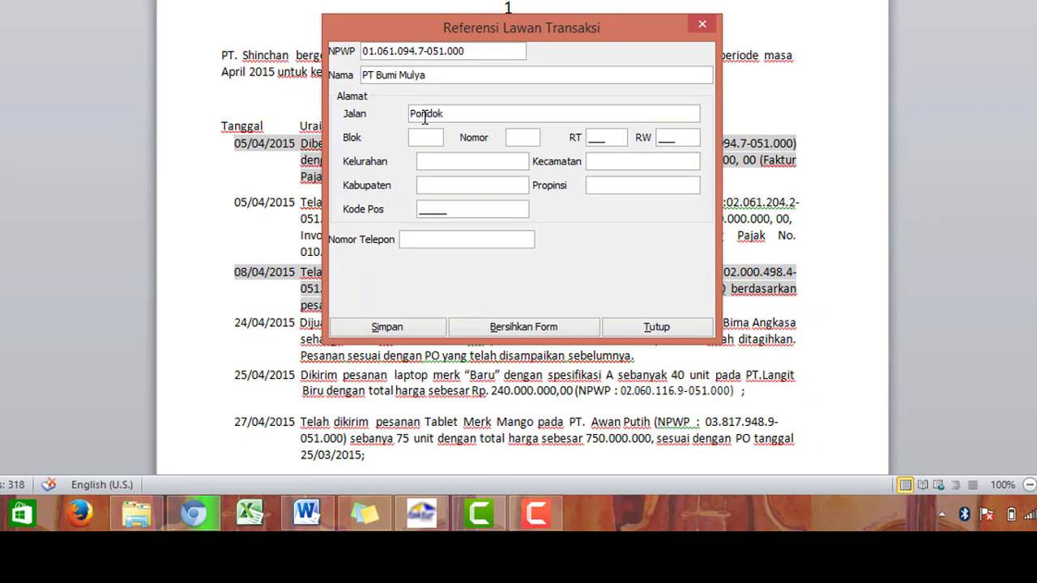
{"action": "type", "text": " Kramat "}
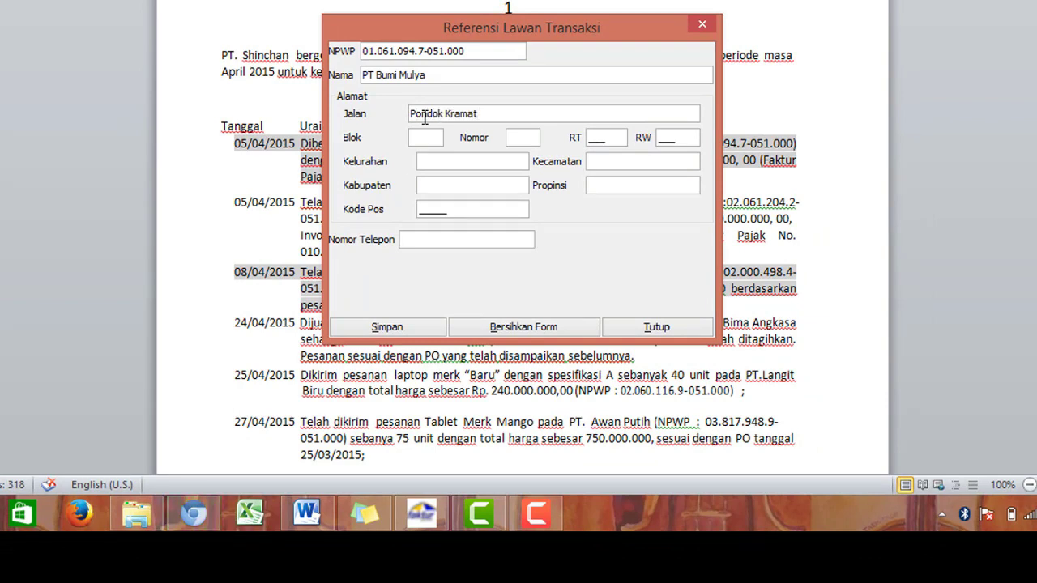
{"action": "type", "text": "II"}
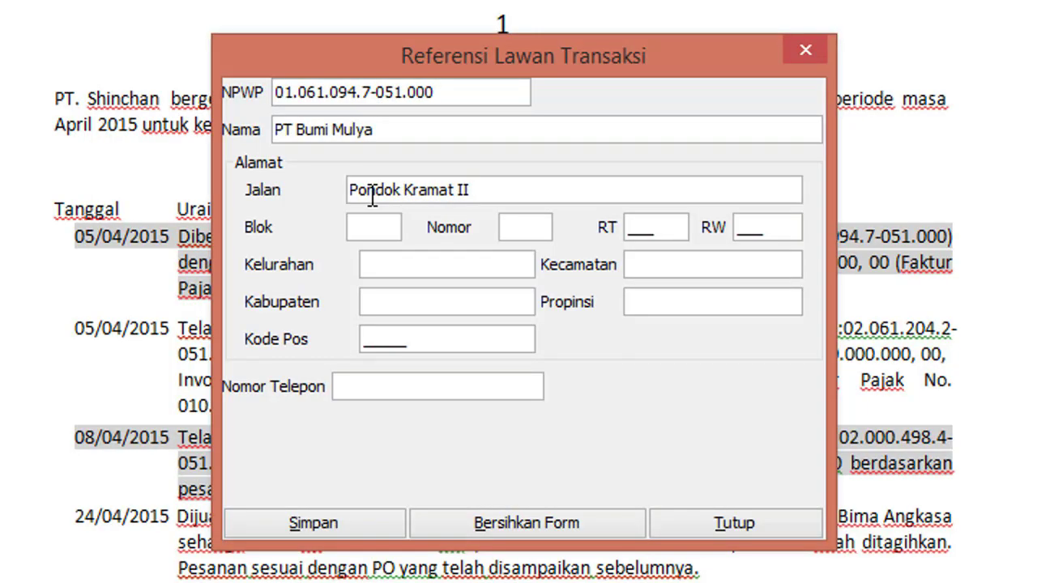
{"action": "left_click", "coordinate": [378, 220]}
{"action": "type", "text": "a"}
{"action": "type", "text": "A"}
{"action": "type", "text": "1"}
{"action": "type", "text": "001"}
{"action": "left_click", "coordinate": [758, 220]}
{"action": "type", "text": "002"}
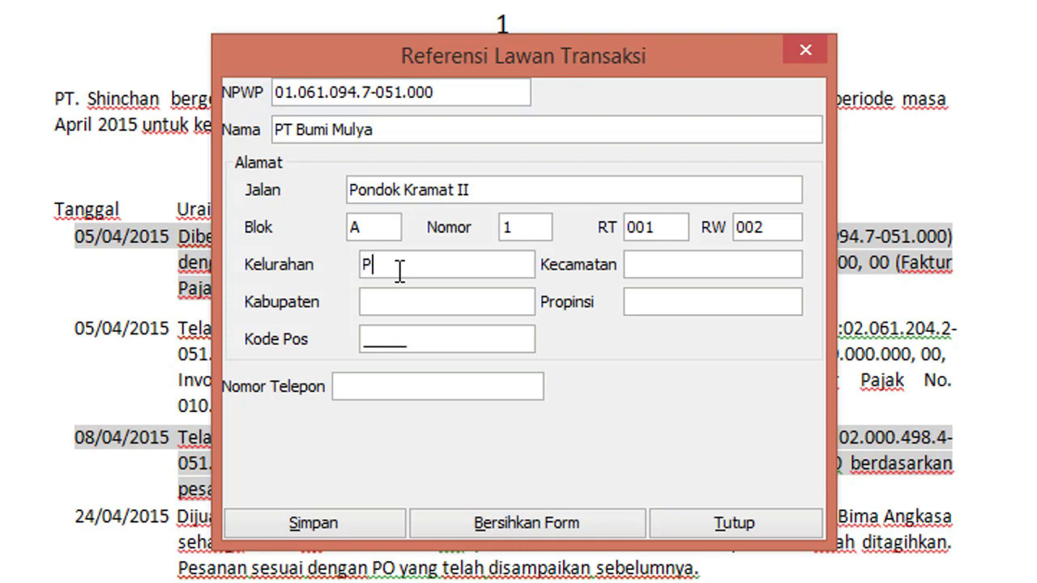
Step: Fill Kelurahan and Kecamatan as Pasar Minggu, Kabupaten Depok and province Jawa Barat
{"action": "type", "text": "asar Minggu"}
{"action": "left_click", "coordinate": [728, 270]}
{"action": "type", "text": "Pasar"}
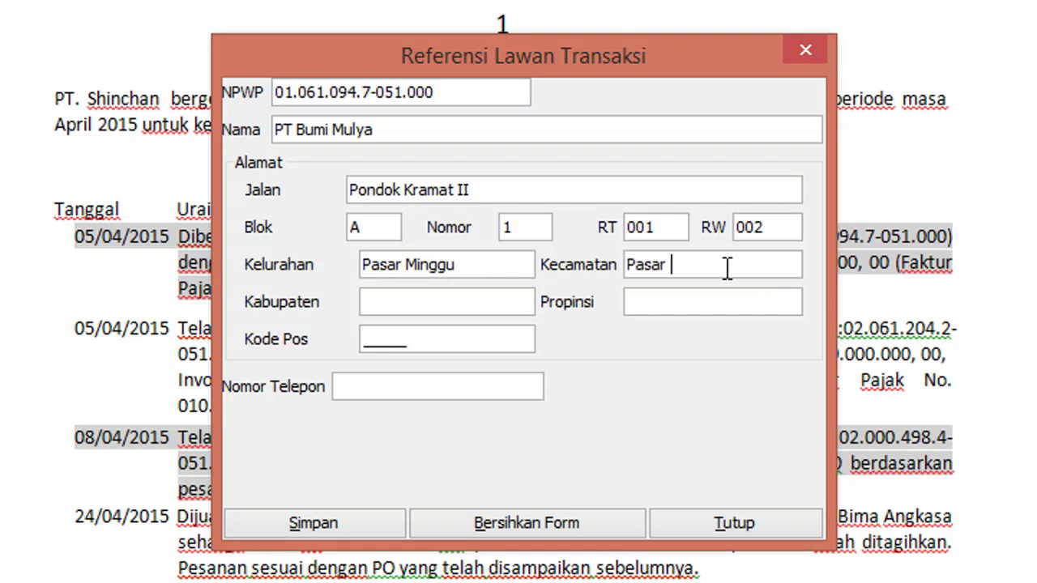
{"action": "type", "text": " Minggu"}
{"action": "type", "text": "Dep"}
{"action": "type", "text": "ok"}
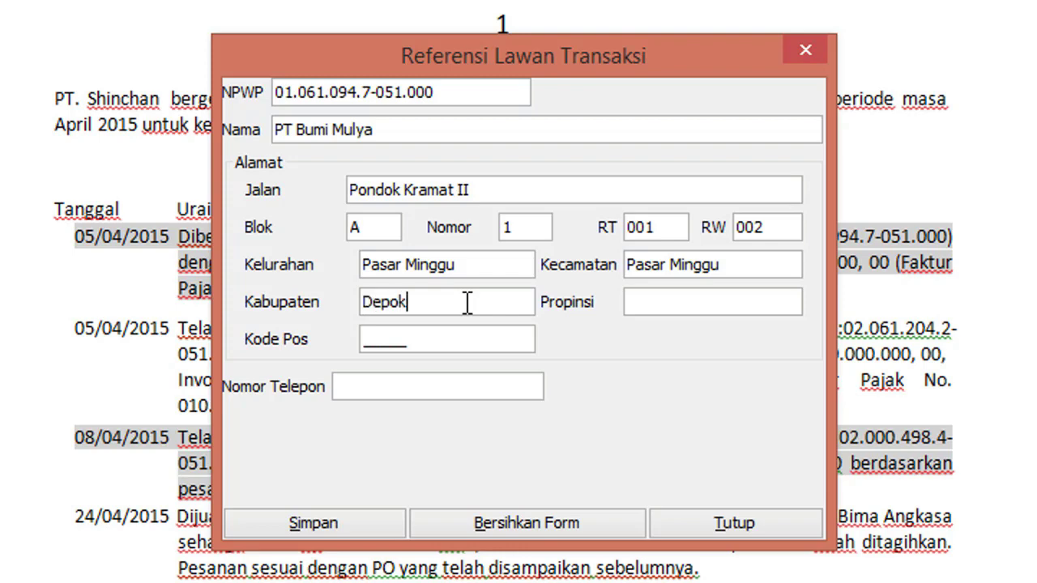
{"action": "left_click", "coordinate": [786, 302]}
{"action": "type", "text": "Jawa Barat"}
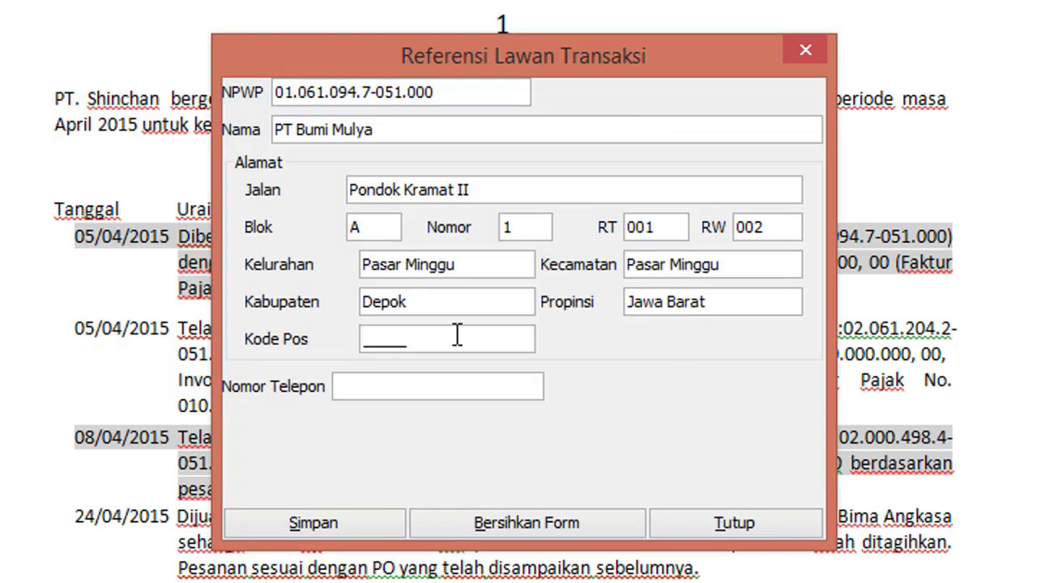
Step: Enter postal code 12345 and phone 021123456, then save PT Bumi Mulya and start a new partner
{"action": "left_click", "coordinate": [458, 335]}
{"action": "type", "text": "12345"}
{"action": "left_click", "coordinate": [448, 387]}
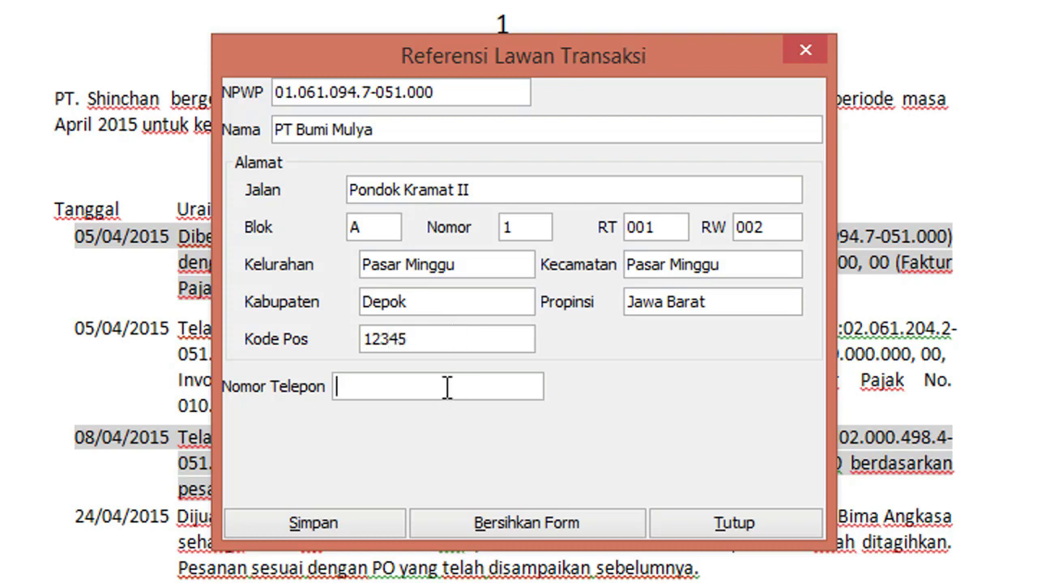
{"action": "type", "text": "021123456"}
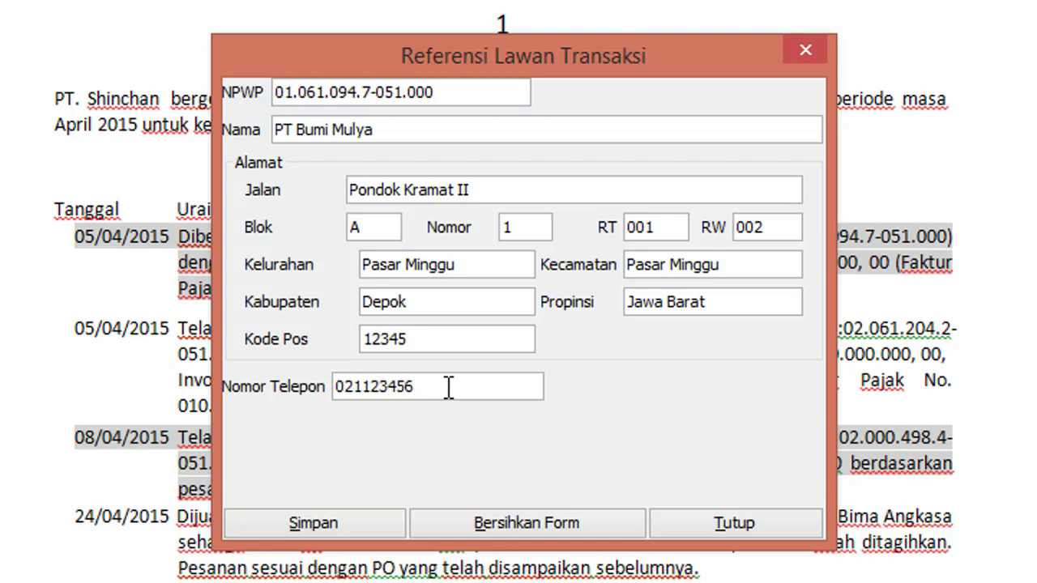
{"action": "left_click", "coordinate": [377, 522]}
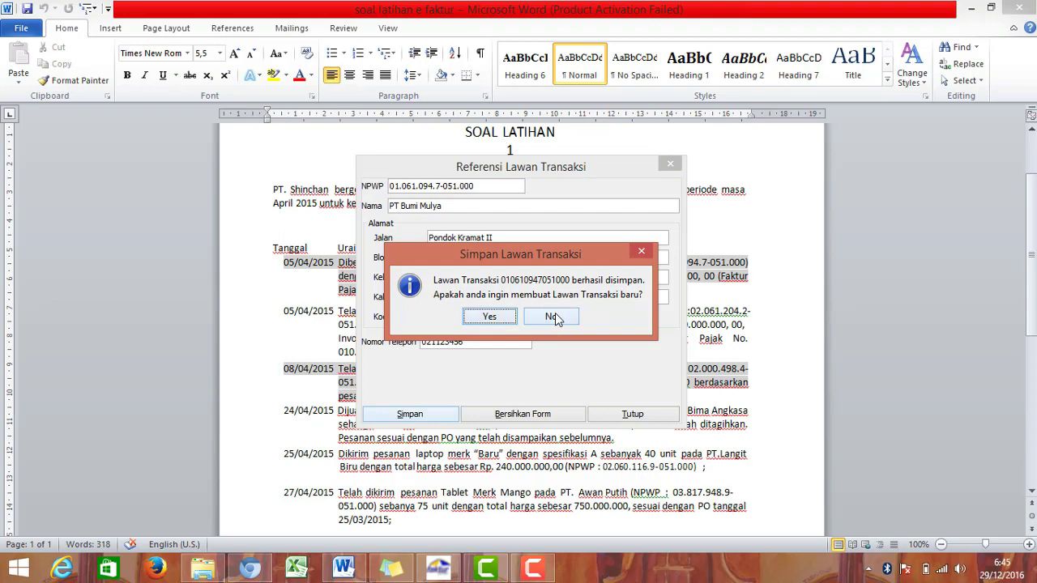
{"action": "left_click", "coordinate": [497, 317]}
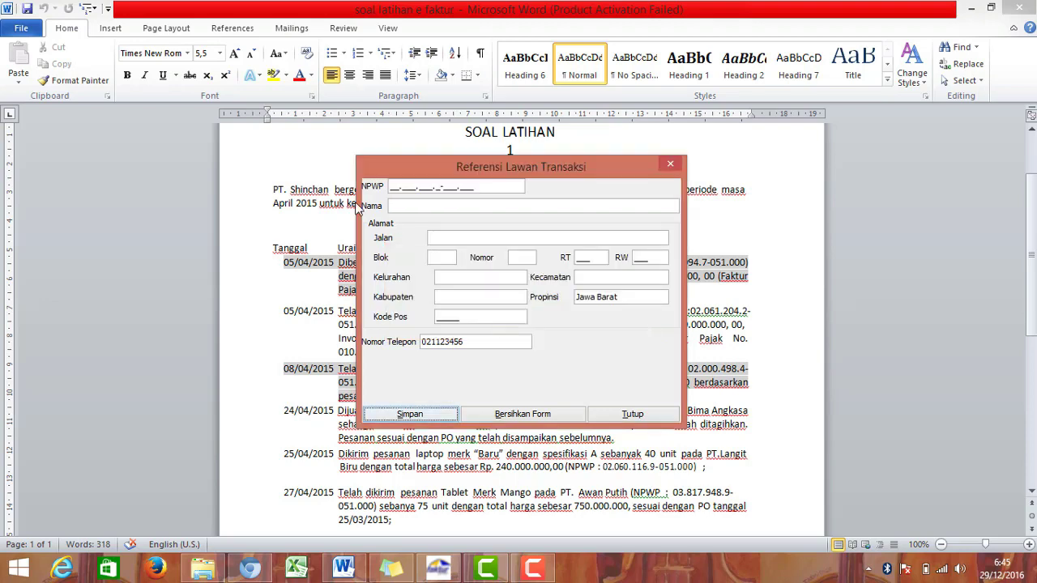
{"action": "left_click_drag", "start_coordinate": [433, 169], "coordinate": [406, 388]}
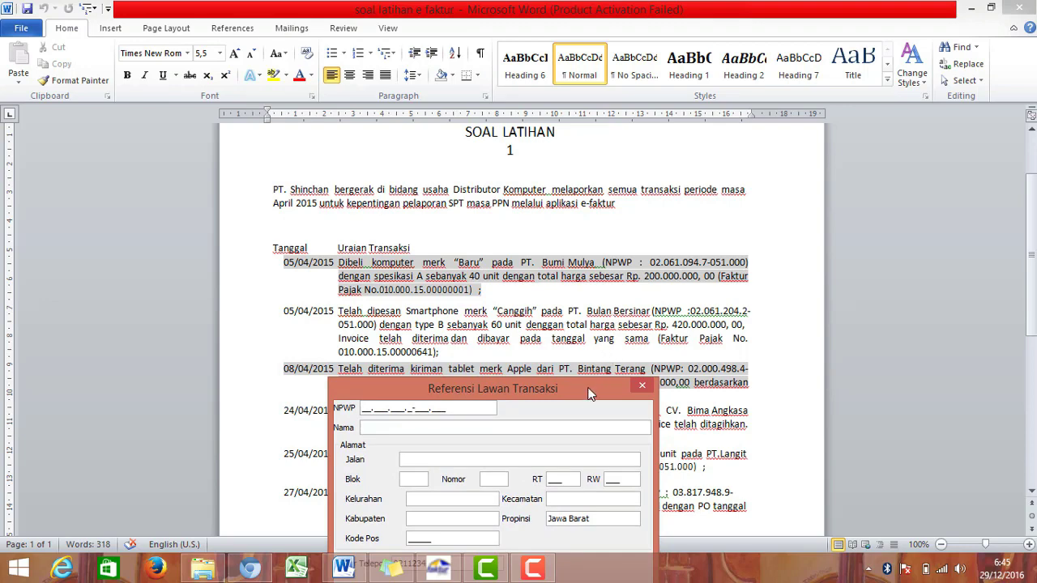
{"action": "left_click_drag", "start_coordinate": [587, 390], "coordinate": [720, 218]}
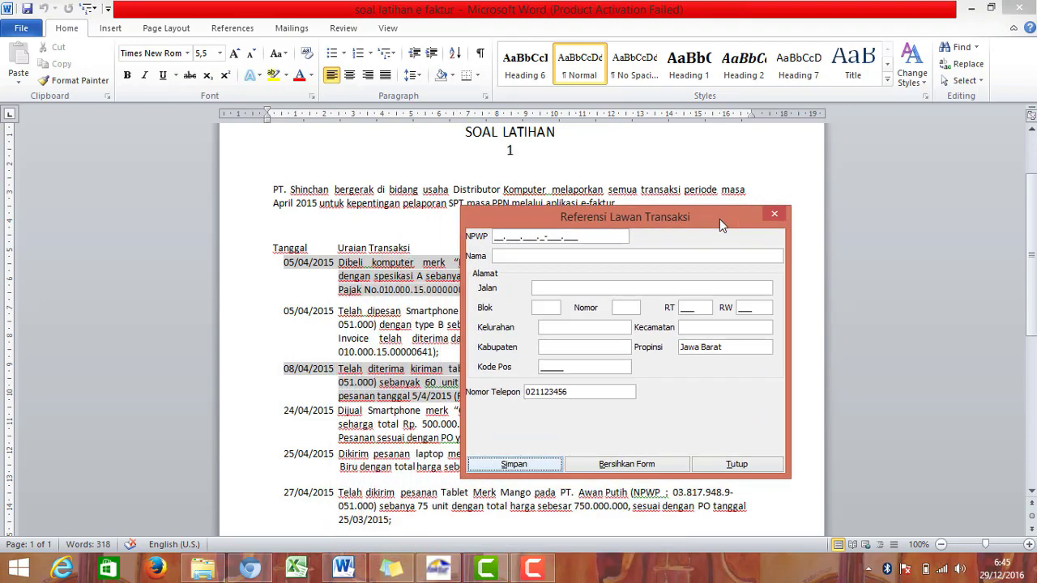
{"action": "left_click", "coordinate": [494, 237]}
{"action": "left_click_drag", "start_coordinate": [541, 220], "coordinate": [291, 214]}
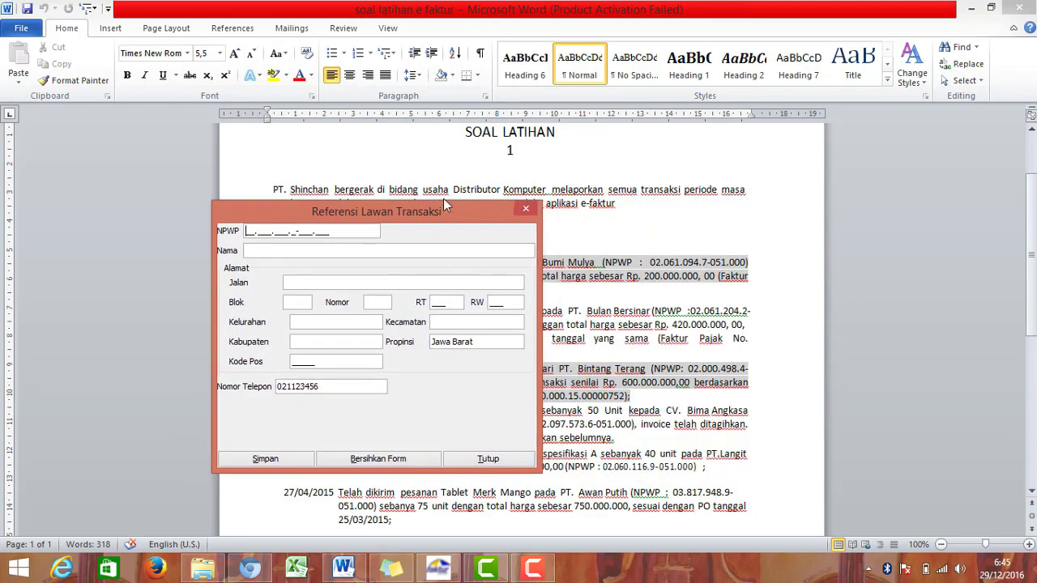
{"action": "left_click_drag", "start_coordinate": [451, 214], "coordinate": [567, 372]}
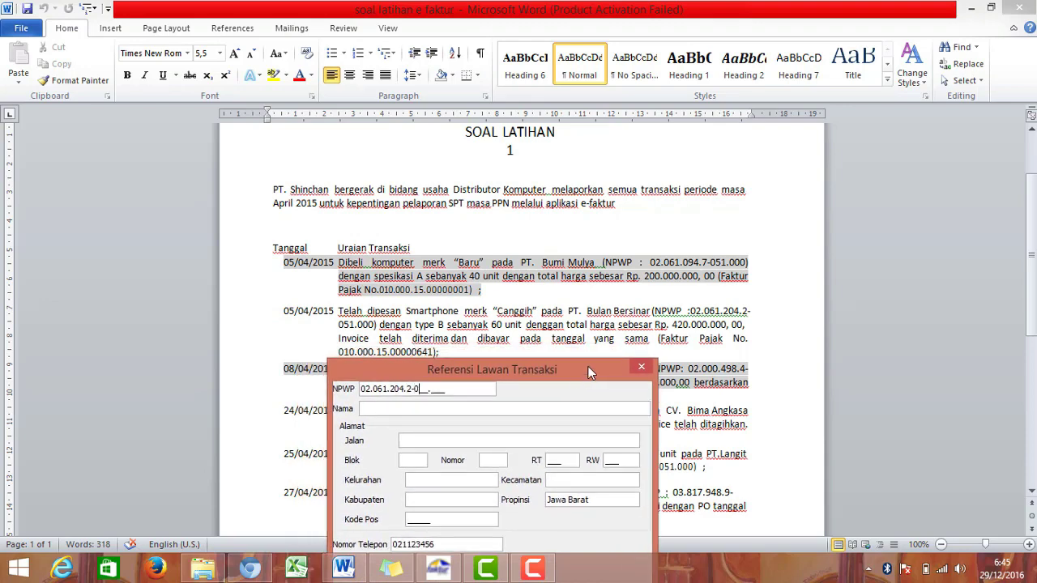
{"action": "left_click", "coordinate": [566, 410]}
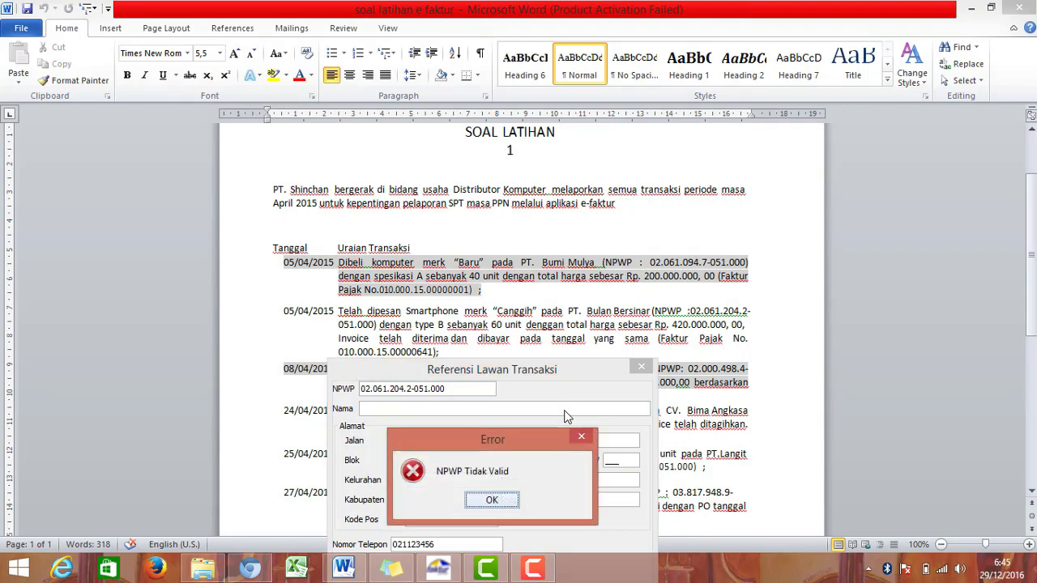
{"action": "left_click", "coordinate": [510, 504]}
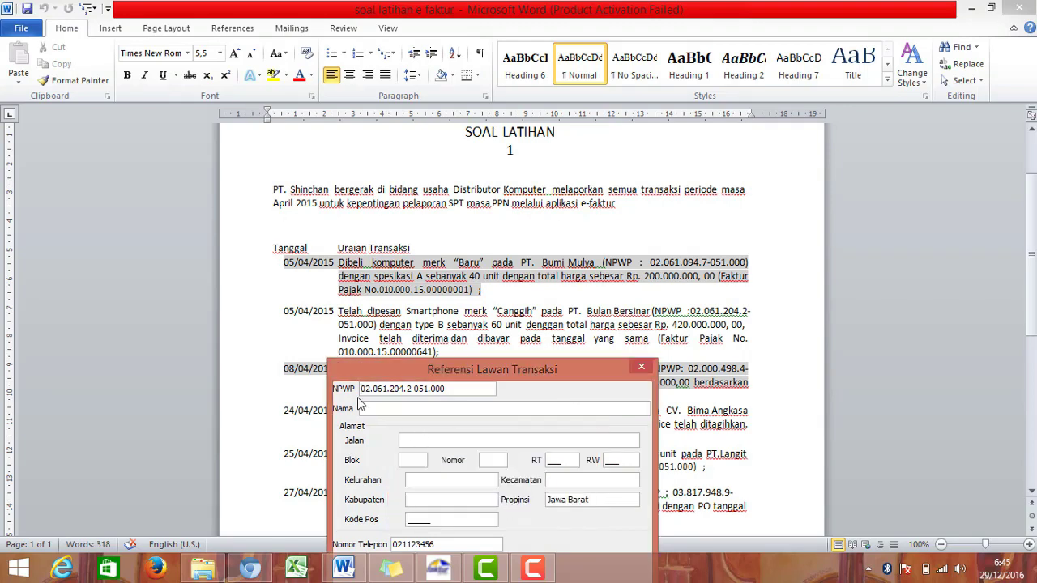
{"action": "left_click", "coordinate": [372, 391]}
{"action": "type", "text": "1"}
{"action": "left_click", "coordinate": [392, 405]}
{"action": "type", "text": "pt"}
{"action": "key", "text": "BackSpace"}
{"action": "key", "text": "BackSpace"}
{"action": "type", "text": "PT Bulan Bersinar"}
{"action": "left_click_drag", "start_coordinate": [444, 388], "coordinate": [520, 193]}
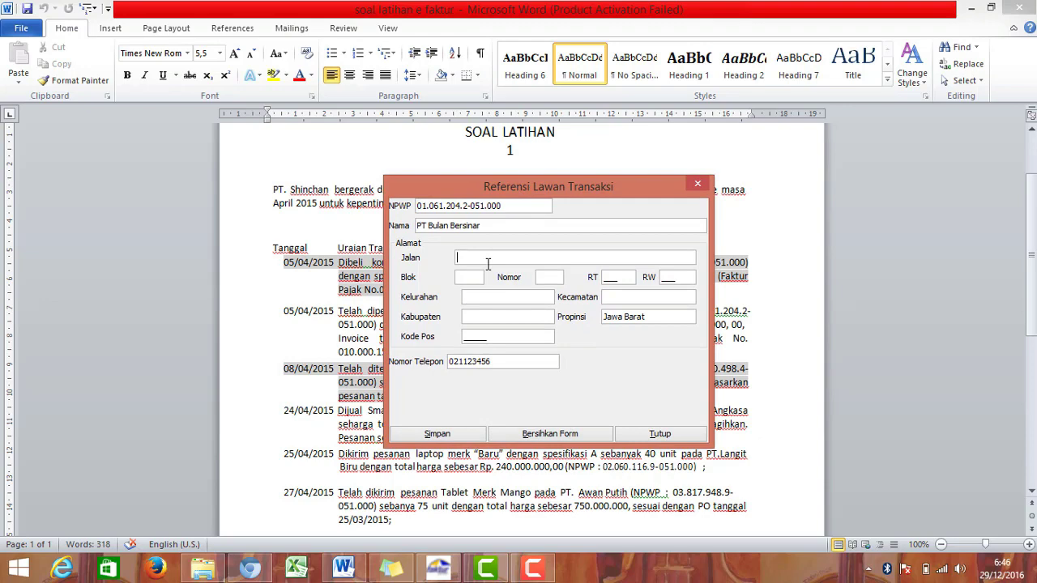
{"action": "type", "text": "Merapati Puti"}
{"action": "left_click", "coordinate": [463, 281]}
{"action": "type", "text": "b"}
{"action": "key", "text": "BackSpace"}
{"action": "type", "text": "B"}
{"action": "left_click", "coordinate": [541, 278]}
{"action": "type", "text": "2"}
{"action": "key", "text": "Tab"}
{"action": "type", "text": "002"}
{"action": "left_click", "coordinate": [667, 277]}
{"action": "type", "text": "003"}
Step: Fill Kelurahan, Kecamatan Ciputat, Kabupaten Tangerang Selatan and change the province to Banten
{"action": "left_click", "coordinate": [470, 297]}
{"action": "type", "text": "SERU"}
{"action": "key", "text": "BackSpace"}
{"action": "key", "text": "BackSpace"}
{"action": "key", "text": "BackSpace"}
{"action": "type", "text": "Ser"}
{"action": "left_click", "coordinate": [605, 297]}
{"action": "type", "text": "Ciputat"}
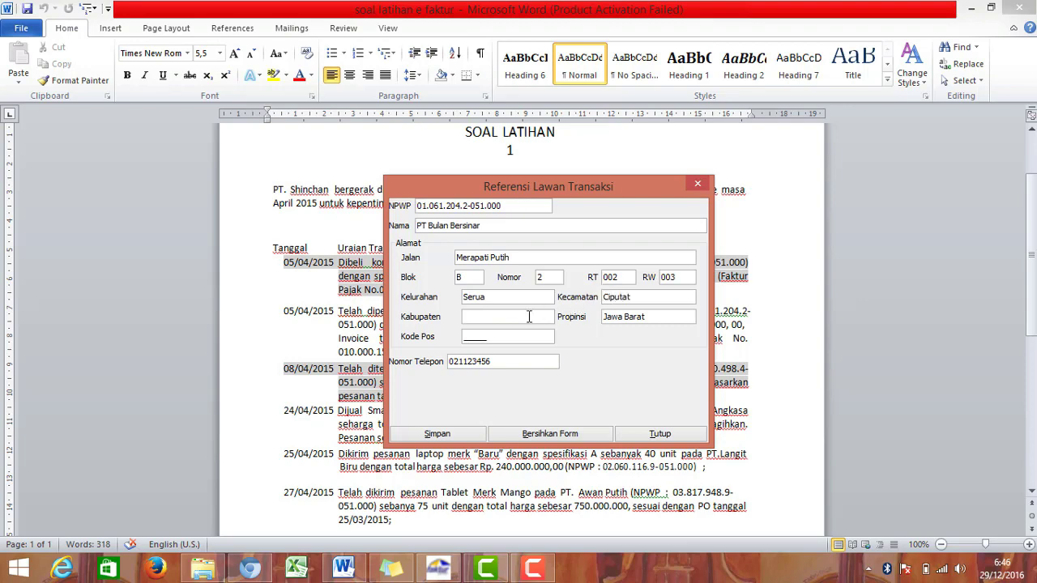
{"action": "type", "text": "Tangerang Selatan"}
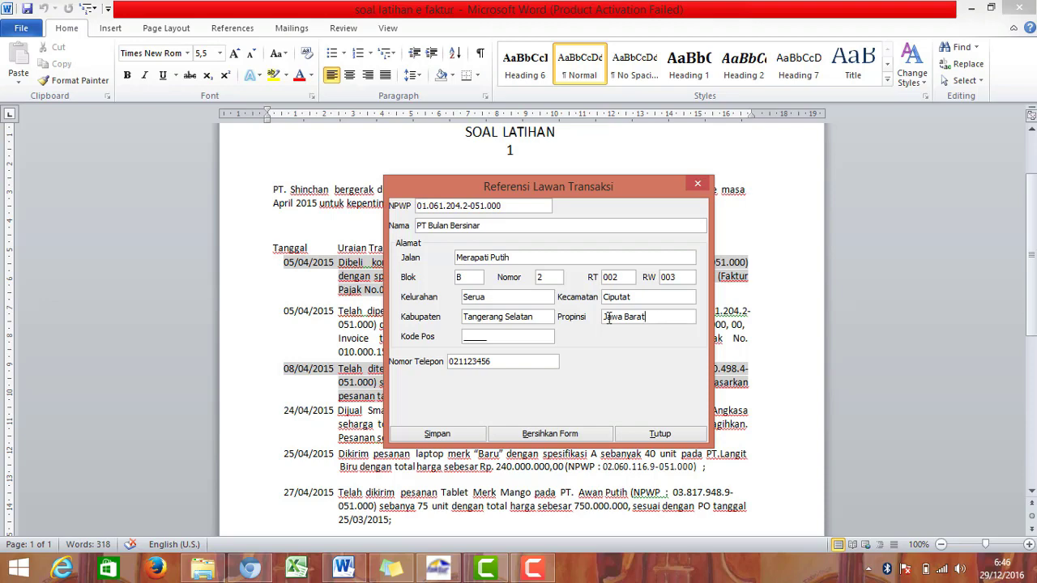
{"action": "left_click_drag", "start_coordinate": [657, 318], "coordinate": [429, 324]}
{"action": "type", "text": "Bnaten"}
{"action": "key", "text": "BackSpace"}
{"action": "key", "text": "BackSpace"}
{"action": "key", "text": "BackSpace"}
{"action": "key", "text": "BackSpace"}
{"action": "key", "text": "BackSpace"}
{"action": "type", "text": "anten"}
{"action": "left_click", "coordinate": [466, 337]}
{"action": "type", "text": "15414"}
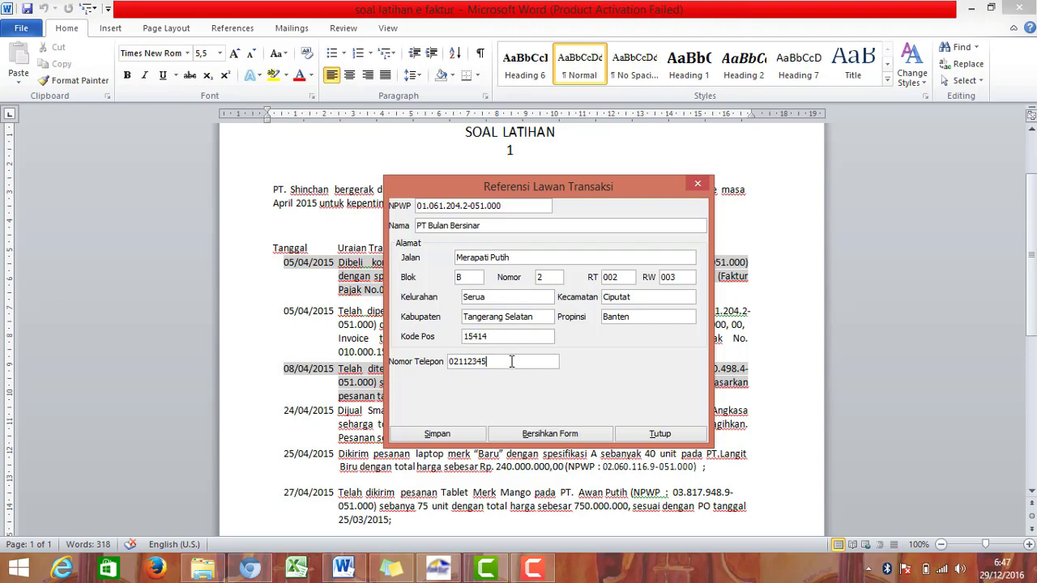
{"action": "left_click", "coordinate": [512, 361]}
{"action": "type", "text": "021123459"}
{"action": "left_click", "coordinate": [472, 438]}
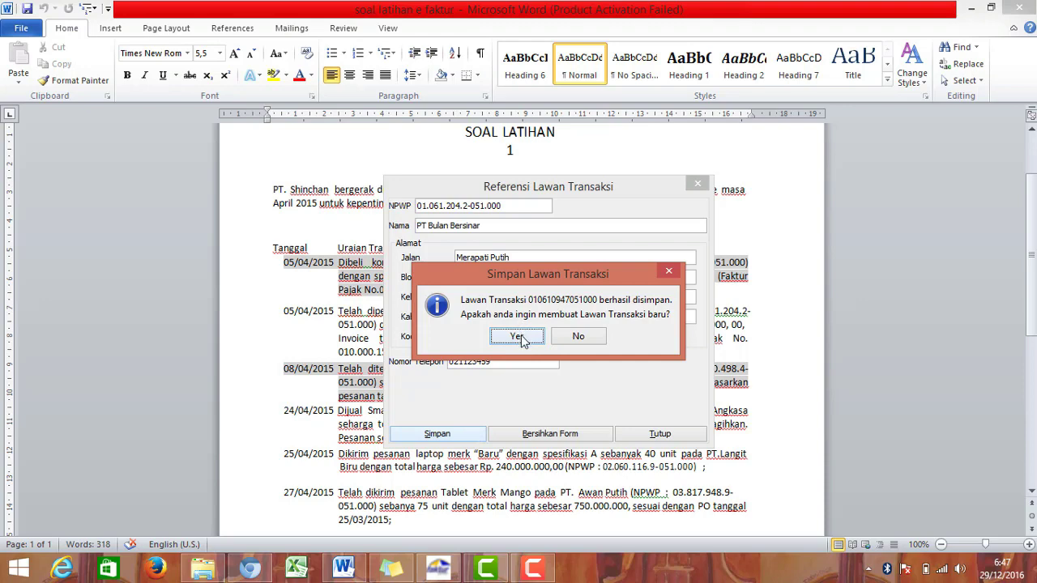
{"action": "left_click", "coordinate": [521, 338]}
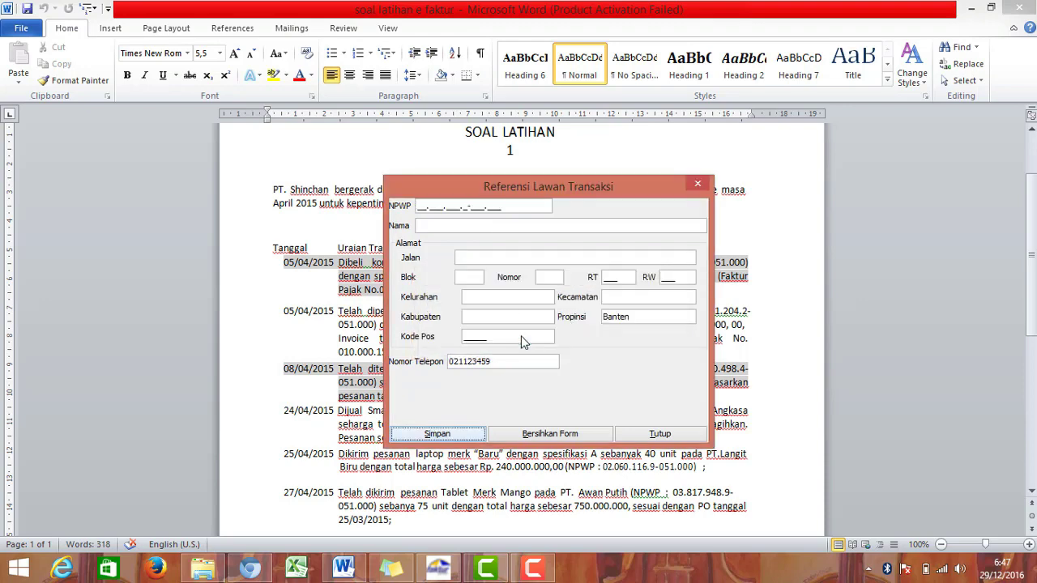
{"action": "left_click_drag", "start_coordinate": [600, 195], "coordinate": [531, 86]}
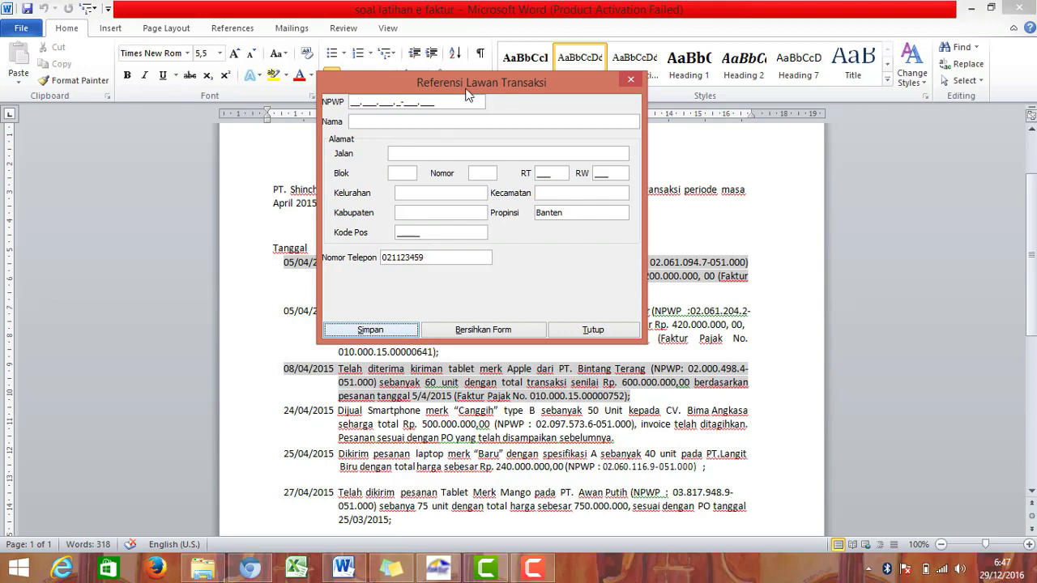
{"action": "left_click_drag", "start_coordinate": [474, 80], "coordinate": [483, 94]}
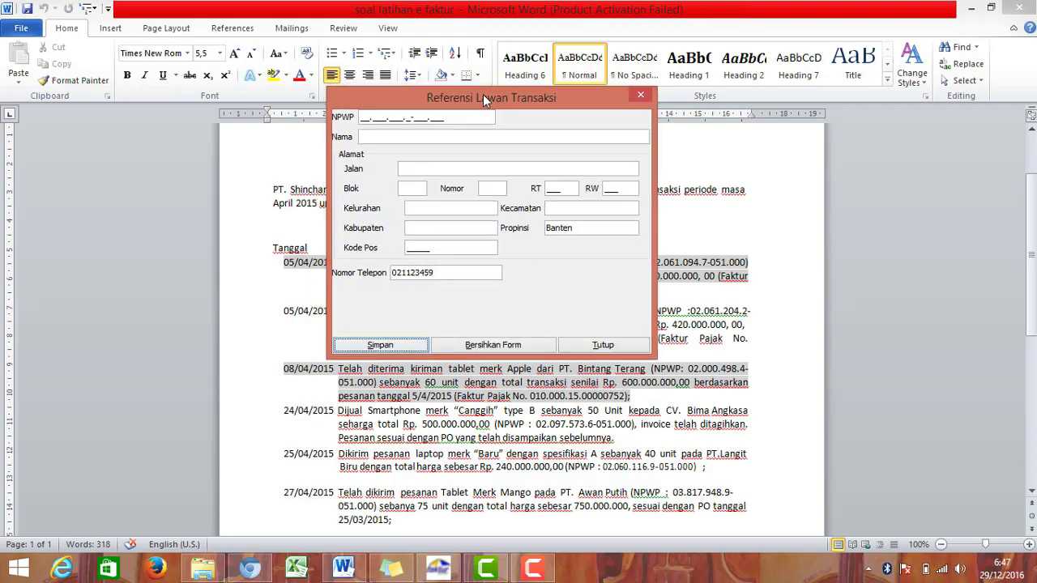
{"action": "left_click", "coordinate": [364, 120]}
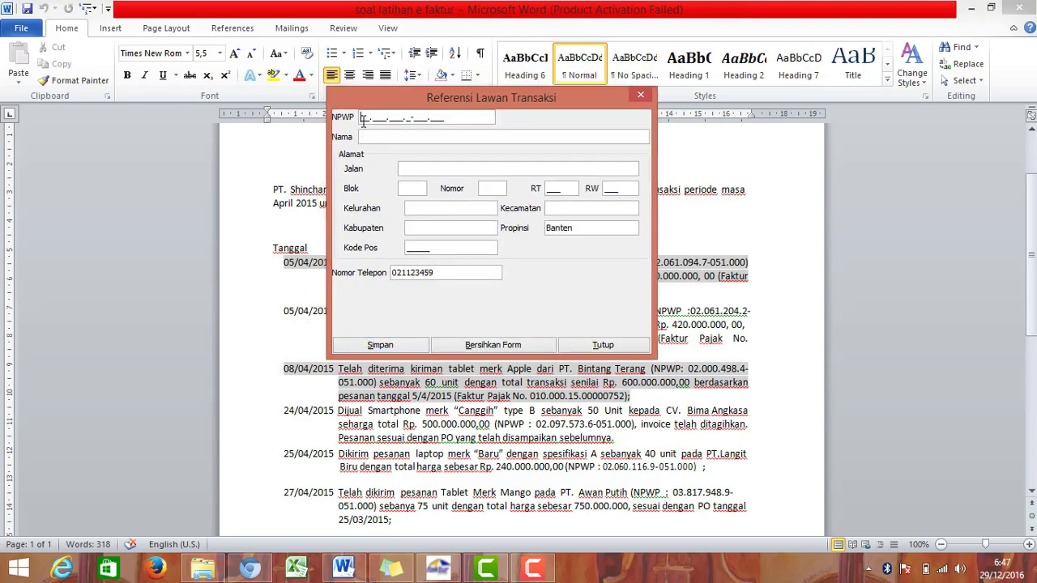
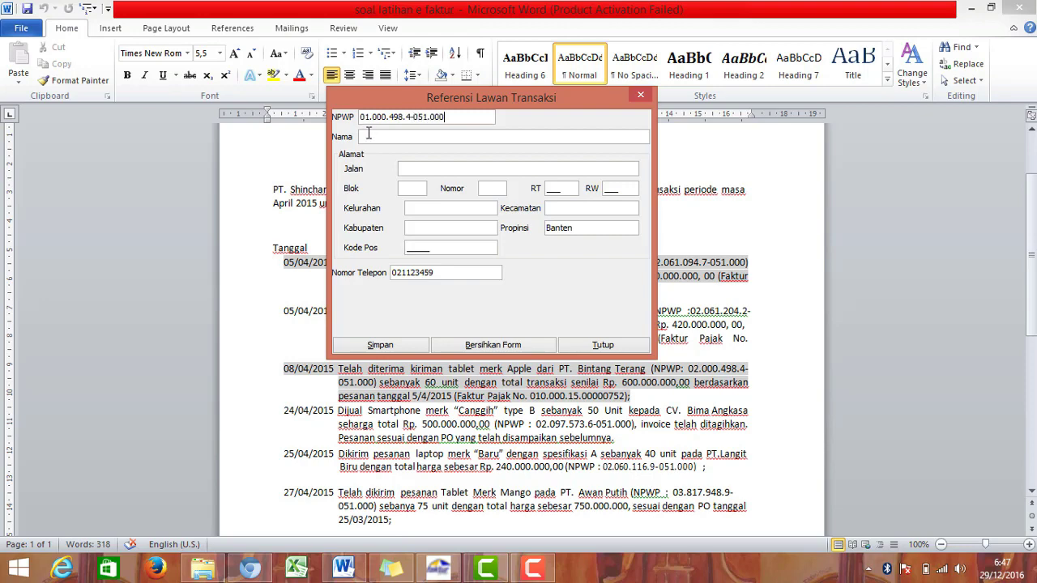
{"action": "left_click", "coordinate": [375, 136]}
{"action": "type", "text": "p"}
{"action": "key", "text": "BackSpace"}
{"action": "type", "text": "PT Bintang Terang"}
{"action": "left_click", "coordinate": [441, 166]}
{"action": "left_click_drag", "start_coordinate": [446, 96], "coordinate": [473, 198]}
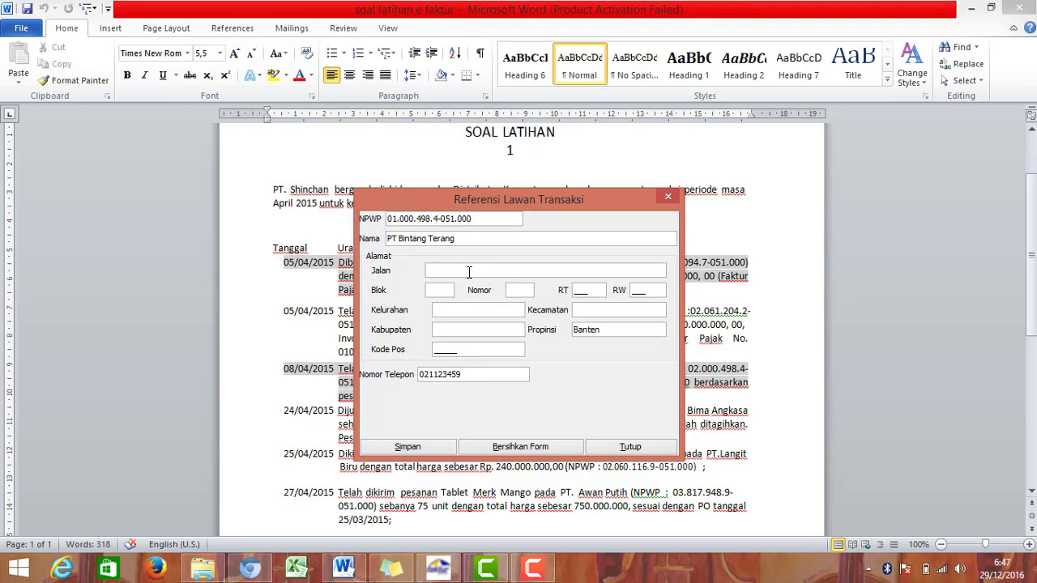
{"action": "type", "text": "KH Ahmad Dahlan"}
{"action": "left_click", "coordinate": [449, 289]}
{"action": "type", "text": "C"}
{"action": "left_click", "coordinate": [528, 288]}
{"action": "type", "text": "3"}
{"action": "left_click", "coordinate": [579, 289]}
{"action": "type", "text": "004"}
{"action": "left_click", "coordinate": [637, 289]}
{"action": "type", "text": "005"}
Step: Fill Kelurahan Serua, Kecamatan Ciputat and Kabupaten Tangerang Selatan
{"action": "left_click", "coordinate": [490, 315]}
{"action": "type", "text": "cire"}
{"action": "key", "text": "BackSpace"}
{"action": "key", "text": "BackSpace"}
{"action": "key", "text": "BackSpace"}
{"action": "key", "text": "BackSpace"}
{"action": "type", "text": "Serua"}
{"action": "left_click", "coordinate": [576, 310]}
{"action": "type", "text": "C"}
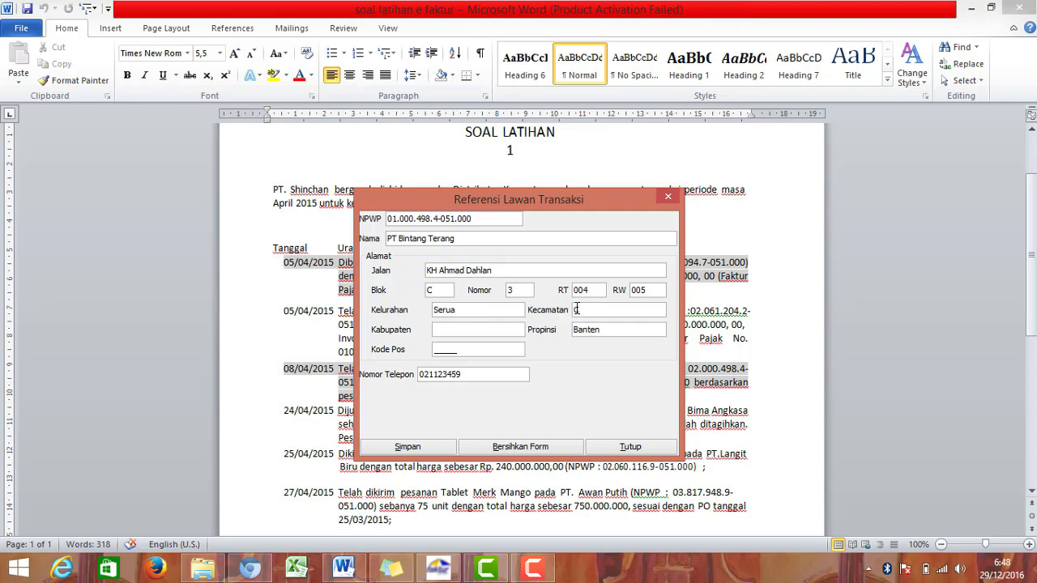
{"action": "type", "text": "iputat"}
{"action": "type", "text": "Tangerang "}
{"action": "type", "text": "Se"}
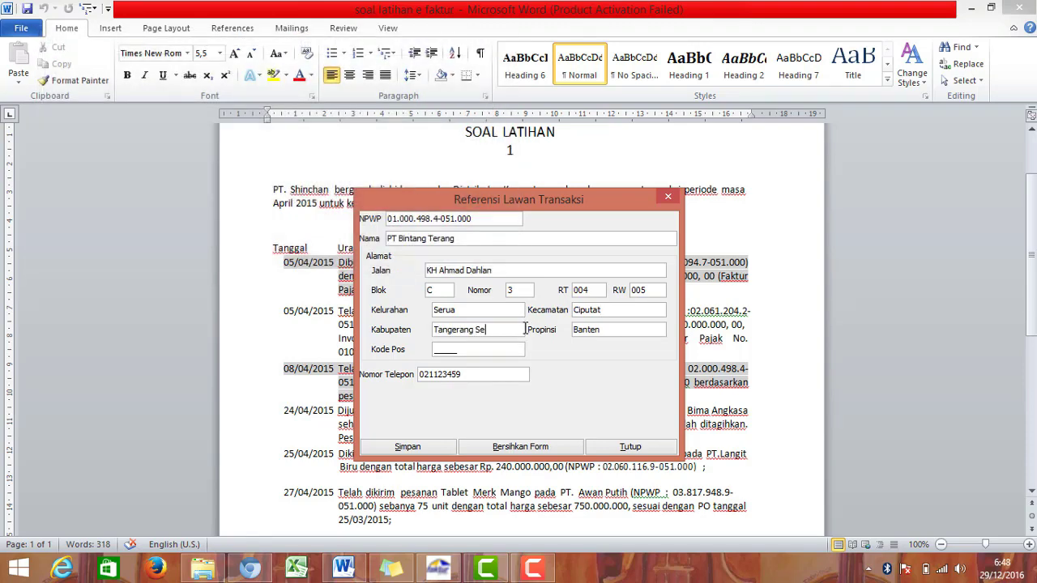
{"action": "type", "text": "latan"}
Step: Enter postal code 12710, change the phone's last digit to 5, save and start a new partner
{"action": "left_click", "coordinate": [466, 350]}
{"action": "type", "text": "12710"}
{"action": "left_click", "coordinate": [473, 374]}
{"action": "key", "text": "BackSpace"}
{"action": "type", "text": "5"}
{"action": "left_click", "coordinate": [408, 447]}
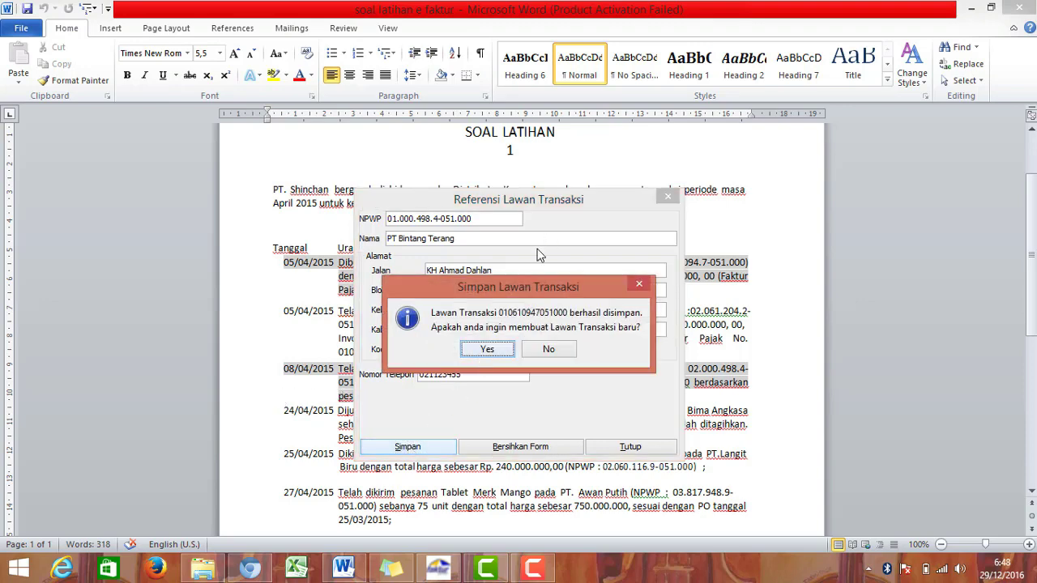
{"action": "left_click", "coordinate": [487, 349]}
{"action": "left_click_drag", "start_coordinate": [541, 198], "coordinate": [529, 122]}
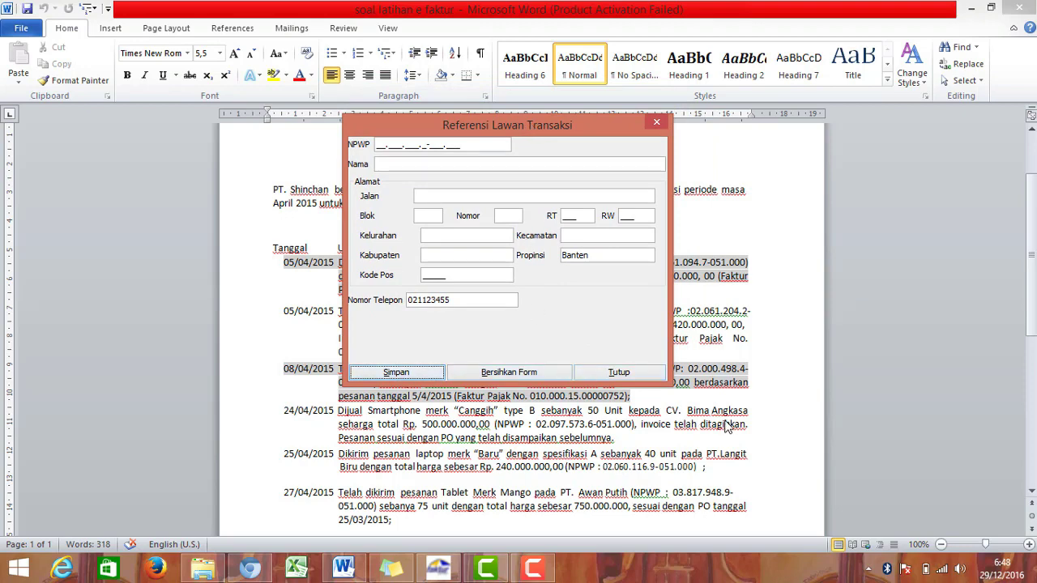
{"action": "left_click_drag", "start_coordinate": [494, 131], "coordinate": [504, 185]}
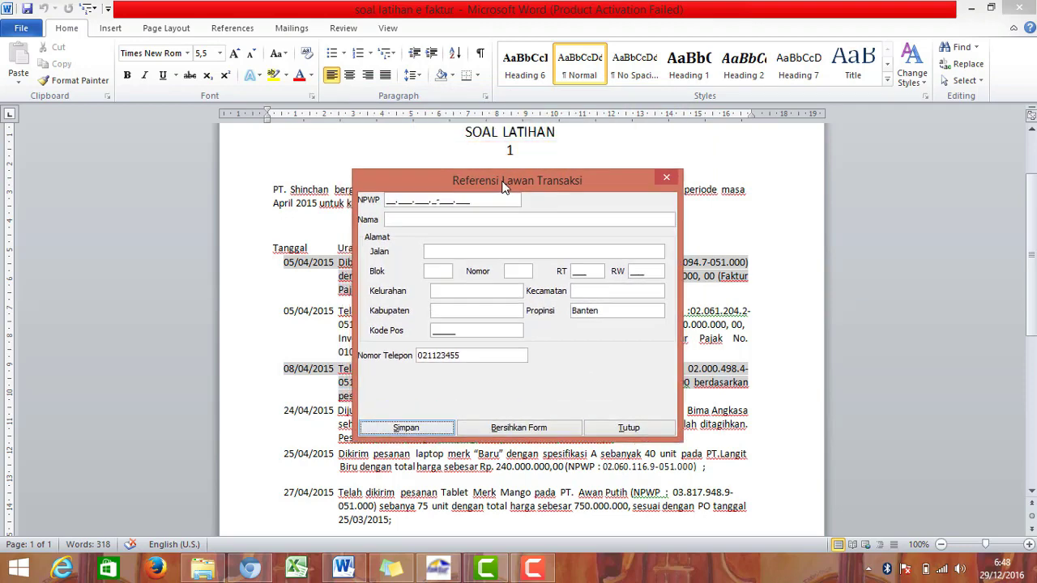
{"action": "left_click", "coordinate": [391, 199]}
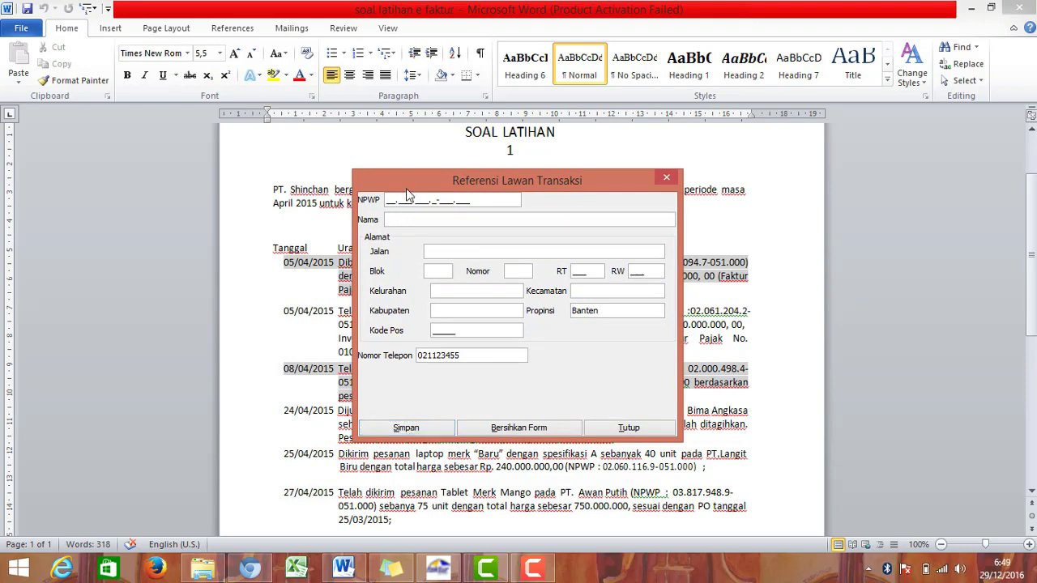
{"action": "left_click_drag", "start_coordinate": [419, 179], "coordinate": [426, 147]}
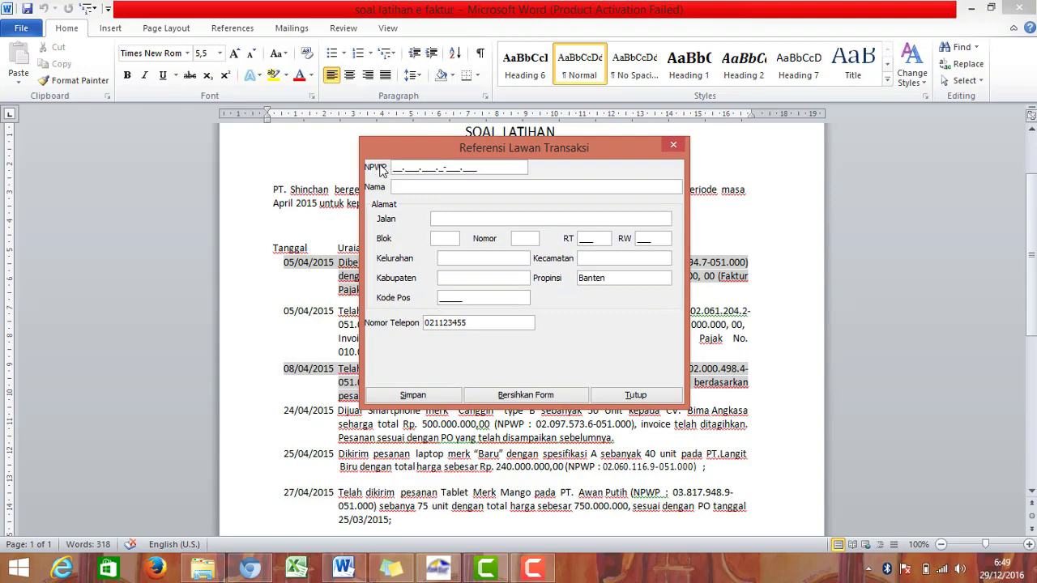
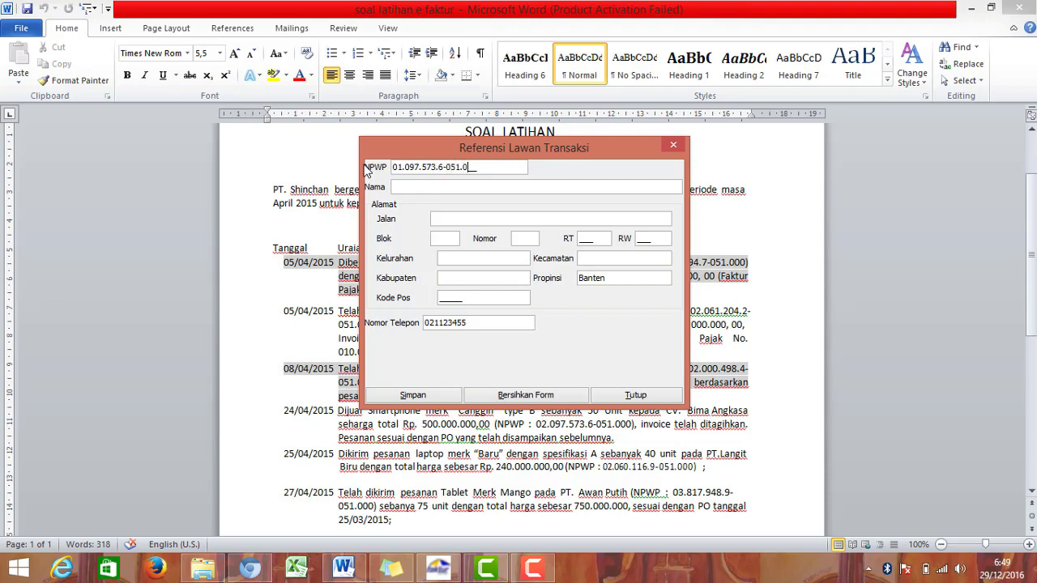
{"action": "type", "text": "2"}
{"action": "left_click", "coordinate": [454, 182]}
{"action": "type", "text": "cv"}
{"action": "key", "text": "BackSpace"}
{"action": "key", "text": "BackSpace"}
{"action": "type", "text": "CV Bima Angkasa"}
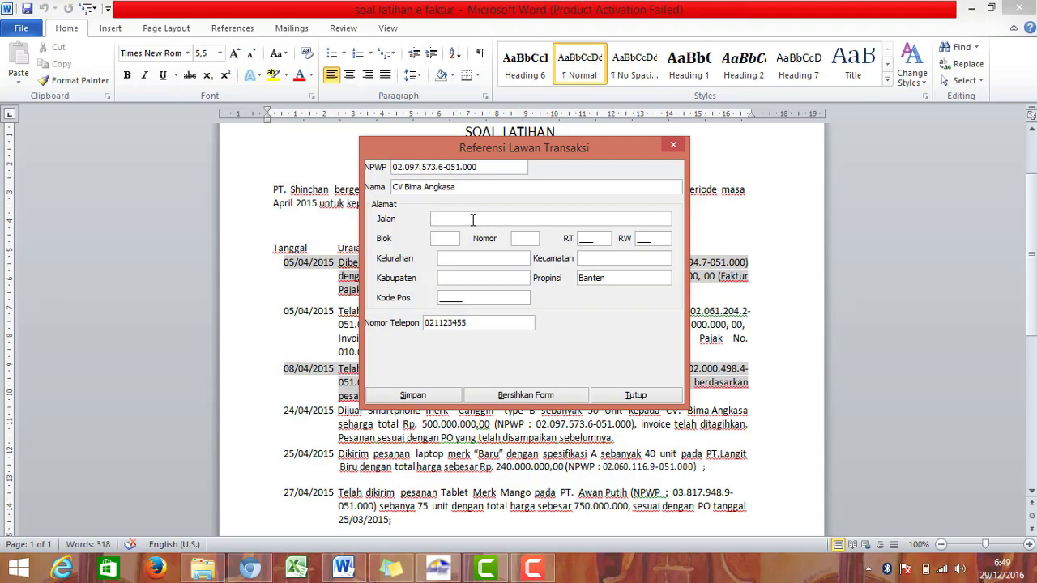
{"action": "type", "text": "Teratai"}
{"action": "left_click", "coordinate": [437, 239]}
{"action": "type", "text": "D"}
{"action": "type", "text": "5"}
{"action": "left_click", "coordinate": [581, 238]}
{"action": "type", "text": "001"}
{"action": "left_click", "coordinate": [649, 238]}
{"action": "type", "text": "007"}
Step: Fill Kelurahan Serua, Kecamatan Ciputat and Kabupaten Tangerang Selatan
{"action": "left_click", "coordinate": [485, 255]}
{"action": "type", "text": "sERU"}
{"action": "key", "text": "BackSpace"}
{"action": "key", "text": "BackSpace"}
{"action": "key", "text": "BackSpace"}
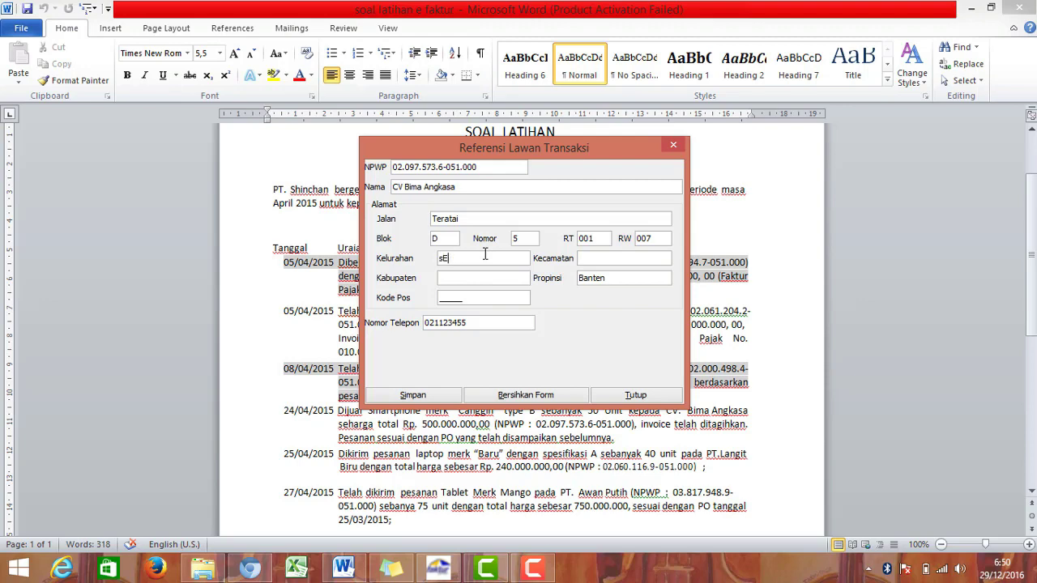
{"action": "type", "text": "Serua"}
{"action": "left_click", "coordinate": [584, 258]}
{"action": "type", "text": "Ciputat"}
{"action": "left_click", "coordinate": [456, 278]}
{"action": "type", "text": "Tangerang"}
{"action": "key", "text": "BackSpace"}
{"action": "key", "text": "BackSpace"}
{"action": "key", "text": "BackSpace"}
{"action": "key", "text": "BackSpace"}
{"action": "key", "text": "BackSpace"}
{"action": "key", "text": "BackSpace"}
{"action": "type", "text": "gern"}
{"action": "key", "text": "BackSpace"}
{"action": "type", "text": "ang Selatan"}
Step: Enter postal code 16567, change the phone's last digits to 12, then save and confirm
{"action": "left_click", "coordinate": [511, 301]}
{"action": "type", "text": "16567"}
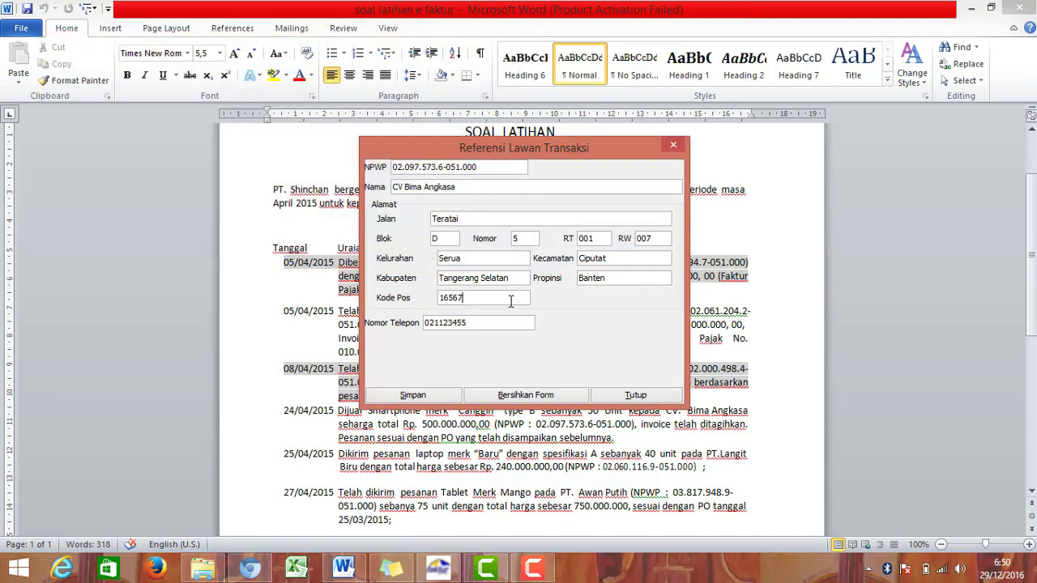
{"action": "left_click", "coordinate": [488, 324]}
{"action": "key", "text": "BackSpace"}
{"action": "key", "text": "BackSpace"}
{"action": "type", "text": "12"}
{"action": "left_click", "coordinate": [445, 397]}
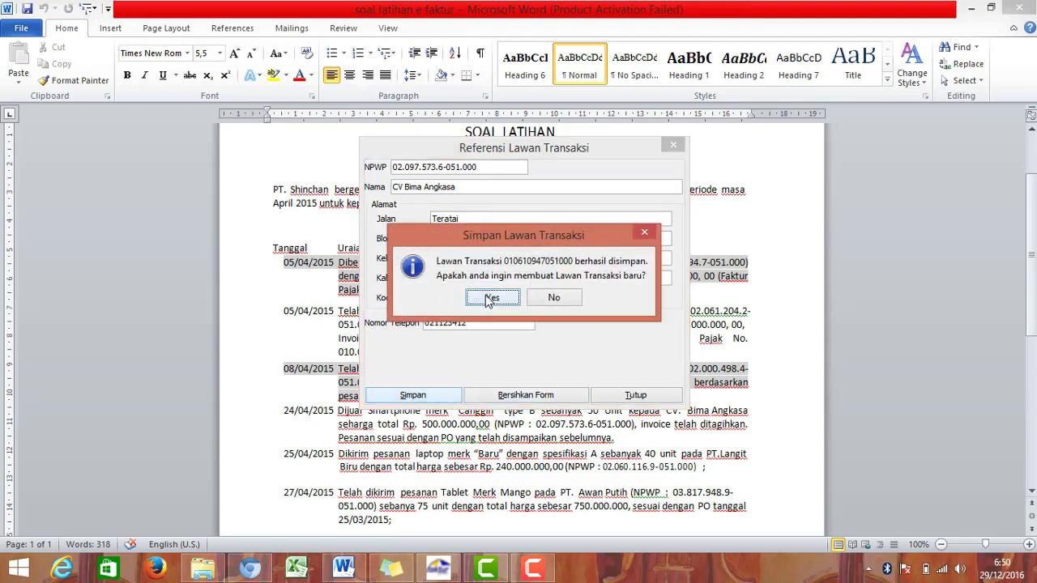
{"action": "left_click", "coordinate": [489, 299]}
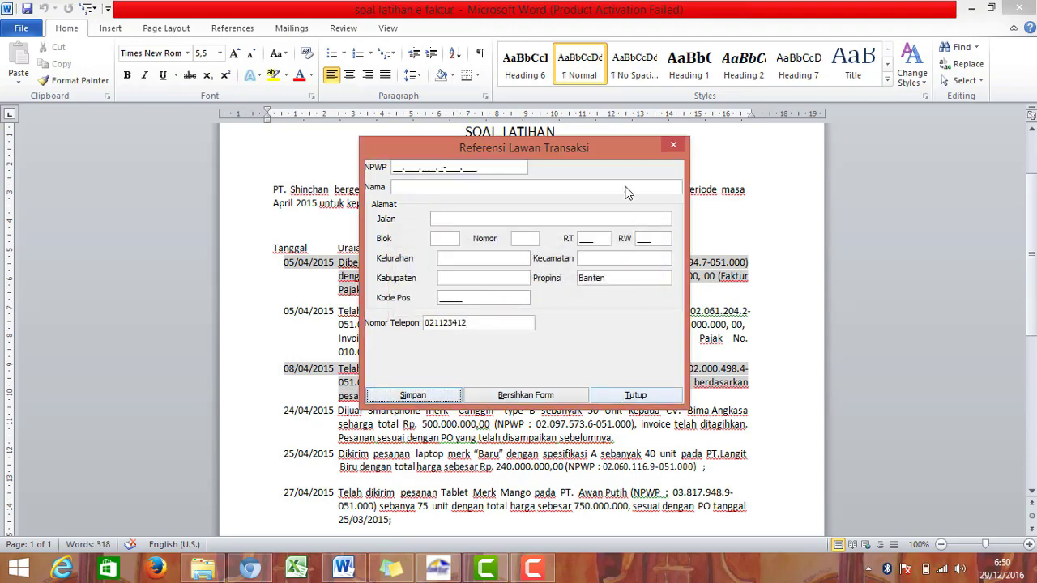
{"action": "left_click_drag", "start_coordinate": [618, 154], "coordinate": [618, 182]}
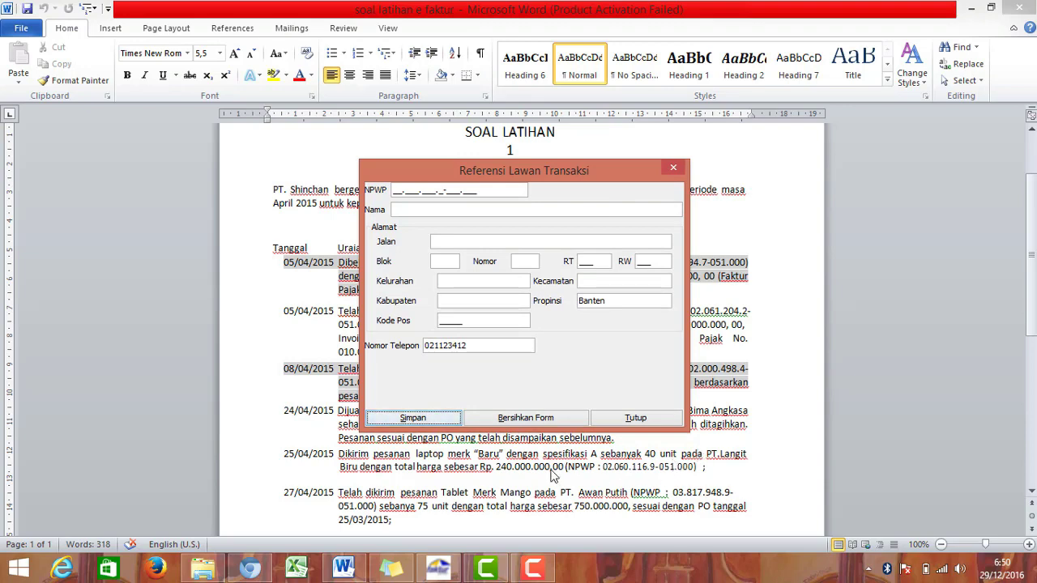
{"action": "left_click", "coordinate": [395, 189]}
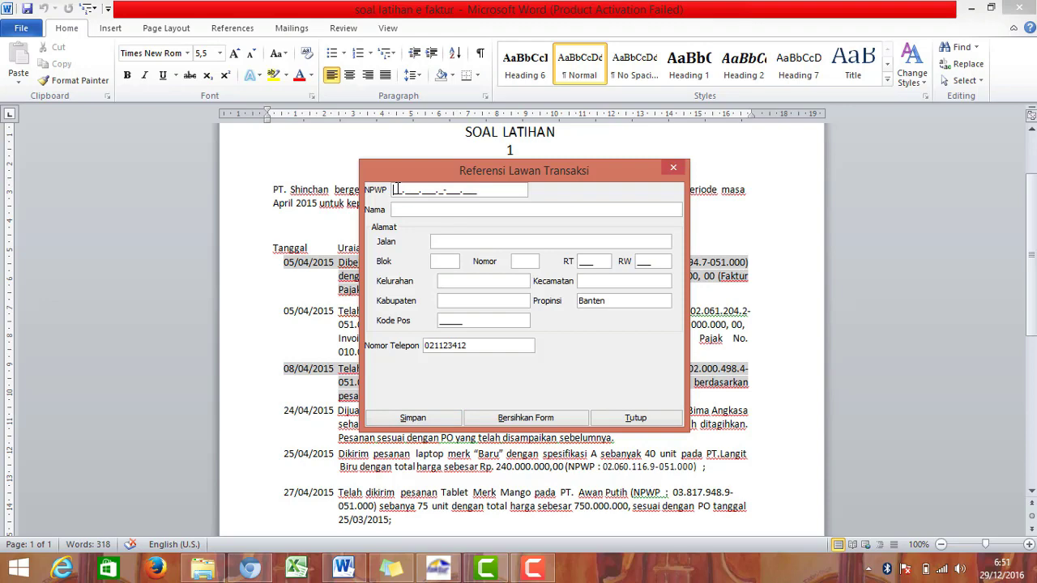
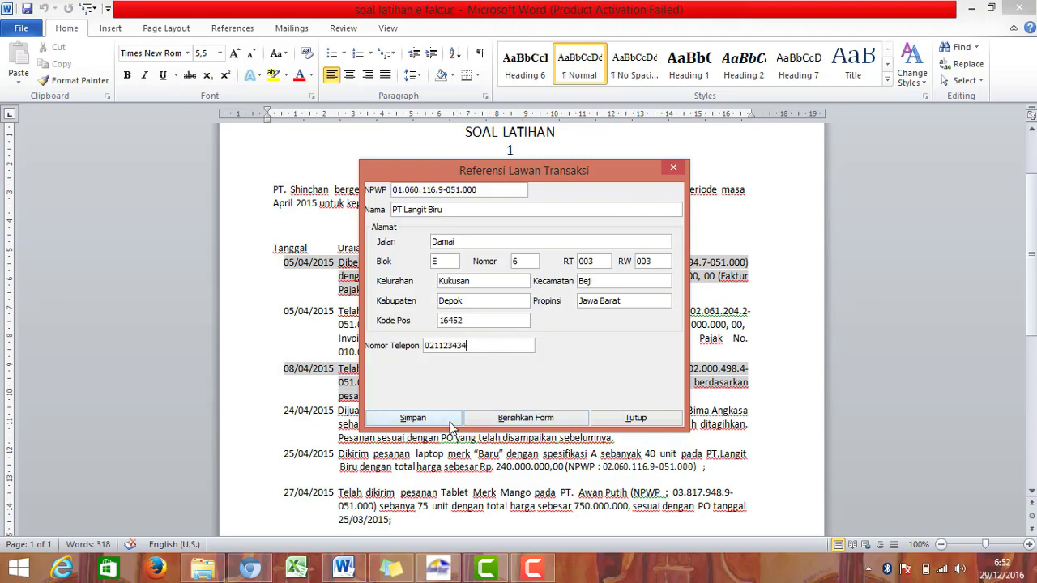
Step: Save PT Langit Biru as a counterparty and start a fresh entry form
{"action": "left_click", "coordinate": [449, 421]}
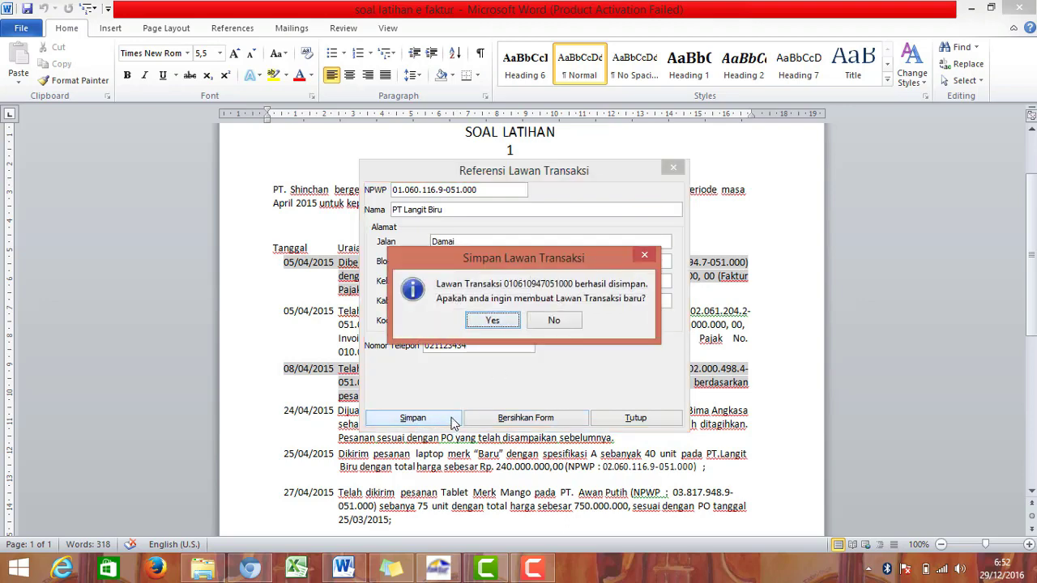
{"action": "left_click", "coordinate": [496, 321]}
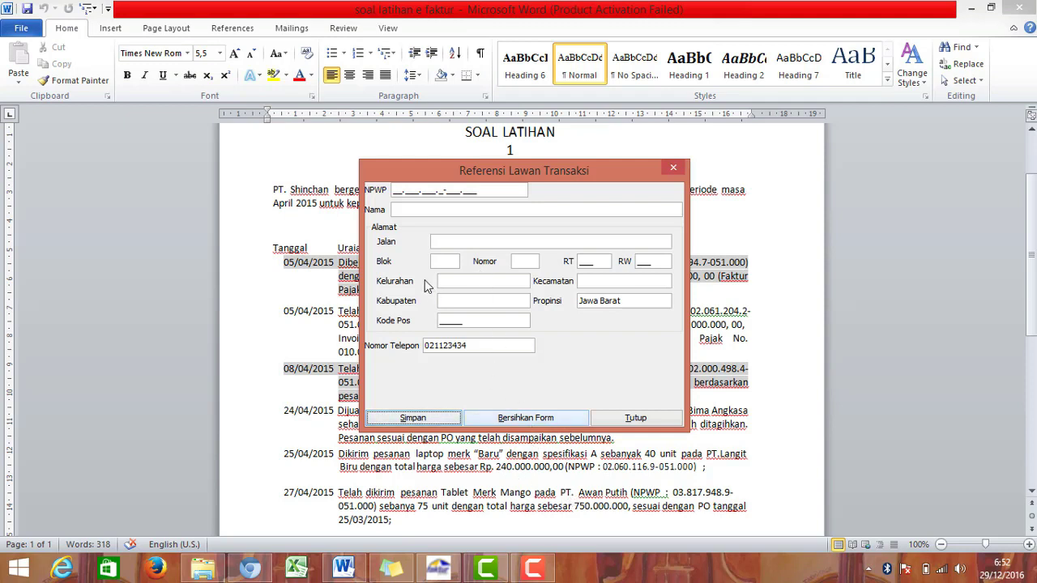
{"action": "left_click", "coordinate": [396, 187]}
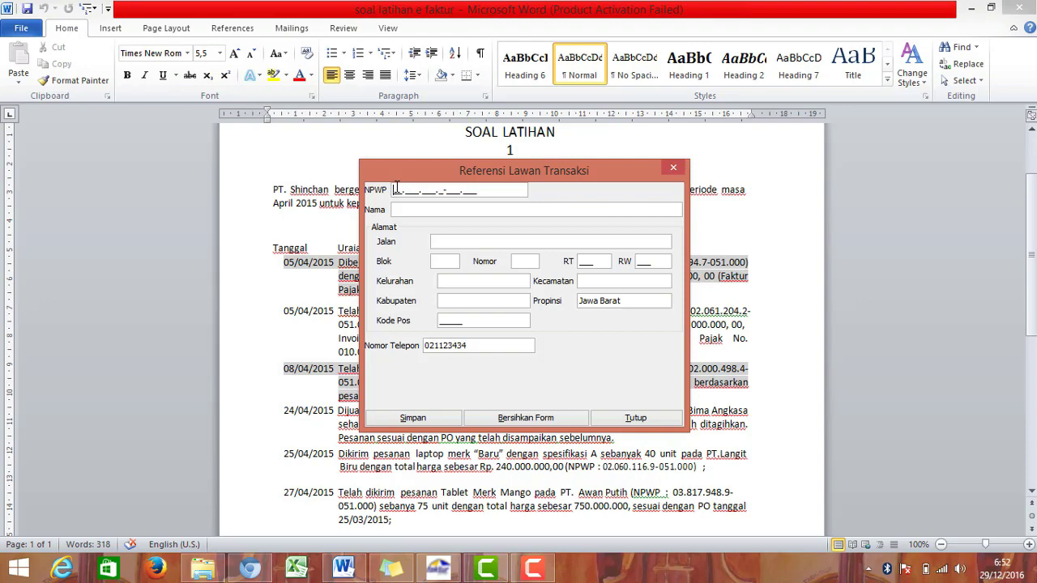
{"action": "left_click", "coordinate": [473, 215]}
{"action": "left_click", "coordinate": [526, 306]}
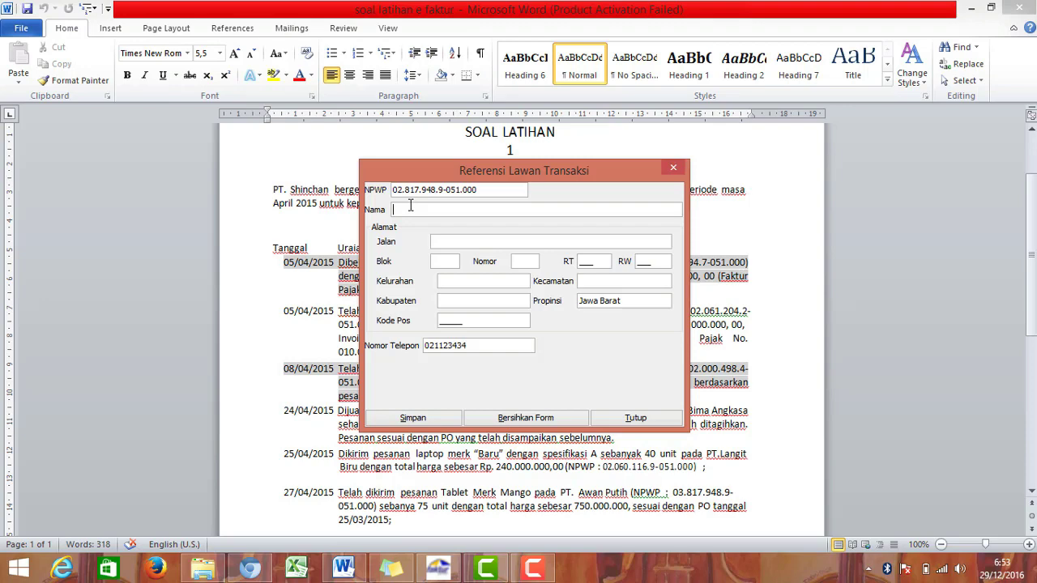
{"action": "type", "text": "PT Awan Putih"}
{"action": "left_click_drag", "start_coordinate": [469, 177], "coordinate": [477, 223]}
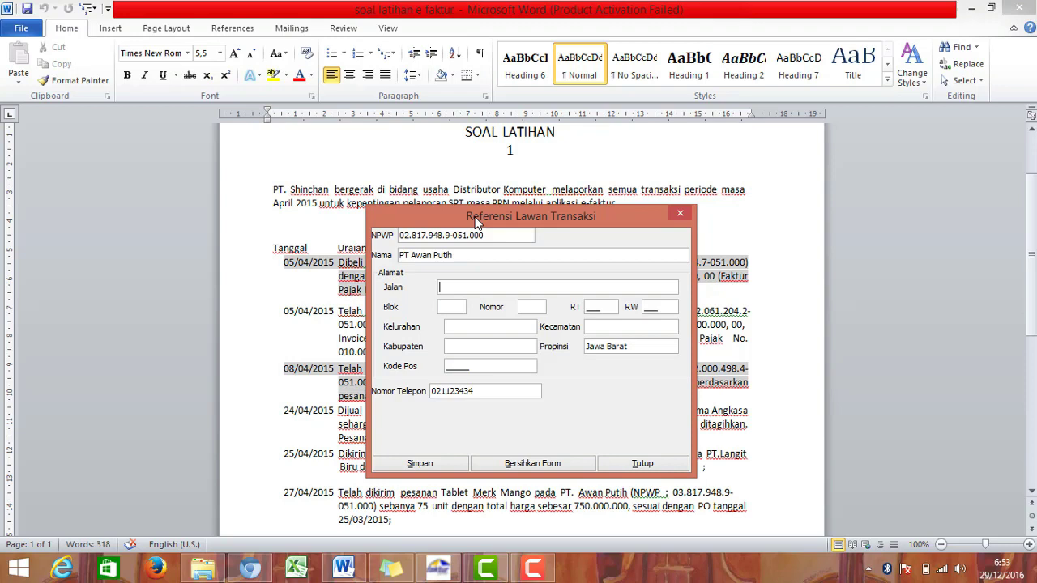
{"action": "type", "text": "atu"}
{"action": "left_click", "coordinate": [451, 306]}
{"action": "type", "text": "F"}
{"action": "left_click", "coordinate": [523, 307]}
{"action": "type", "text": "29"}
{"action": "left_click", "coordinate": [587, 307]}
{"action": "type", "text": "004"}
{"action": "type", "text": "005"}
Step: Fill Kelurahan Kukusan, Kecamatan Beji and Kabupaten Depok
{"action": "left_click", "coordinate": [517, 332]}
{"action": "type", "text": "kel"}
{"action": "key", "text": "BackSpace"}
{"action": "key", "text": "BackSpace"}
{"action": "key", "text": "BackSpace"}
{"action": "type", "text": "Kukusan"}
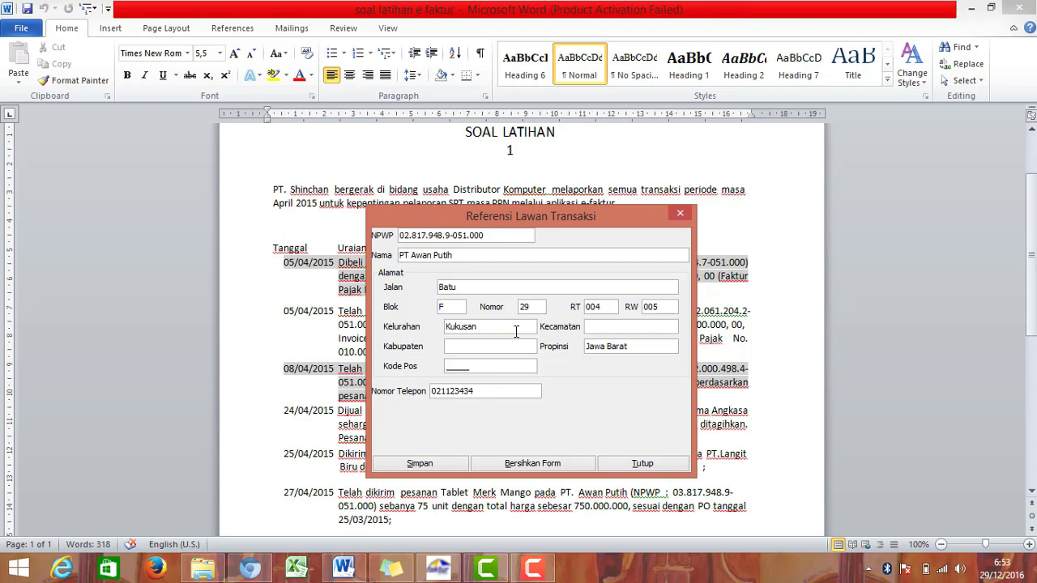
{"action": "left_click", "coordinate": [606, 332]}
{"action": "type", "text": "Be"}
{"action": "type", "text": "Depok"}
Step: Enter postal code 16452, change the phone's last digits to 19, save, and decline another entry
{"action": "left_click", "coordinate": [481, 371]}
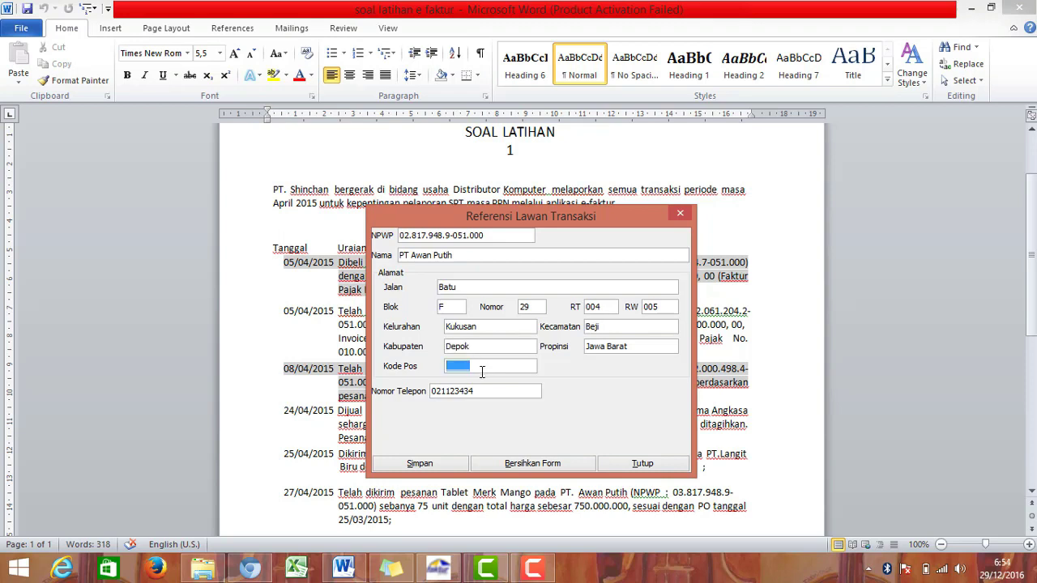
{"action": "type", "text": "16452"}
{"action": "left_click", "coordinate": [499, 392]}
{"action": "key", "text": "BackSpace"}
{"action": "type", "text": "19"}
{"action": "left_click", "coordinate": [450, 466]}
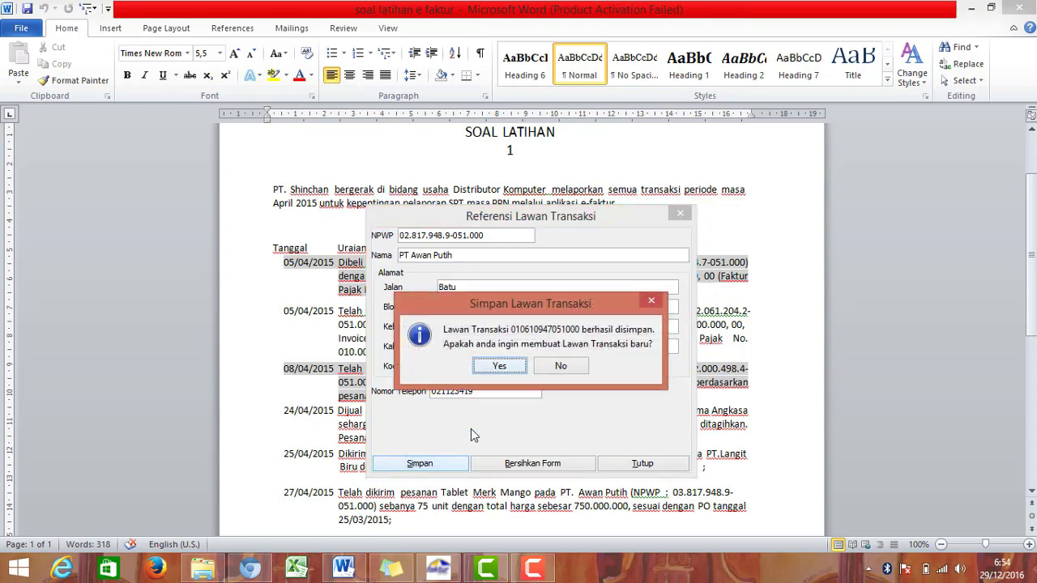
{"action": "left_click", "coordinate": [560, 367]}
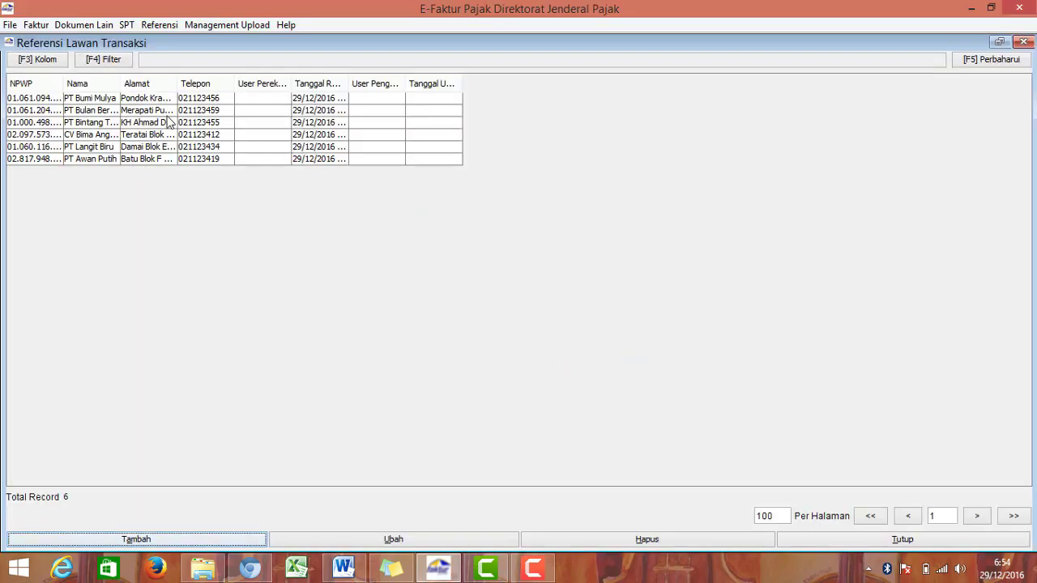
{"action": "left_click", "coordinate": [96, 103]}
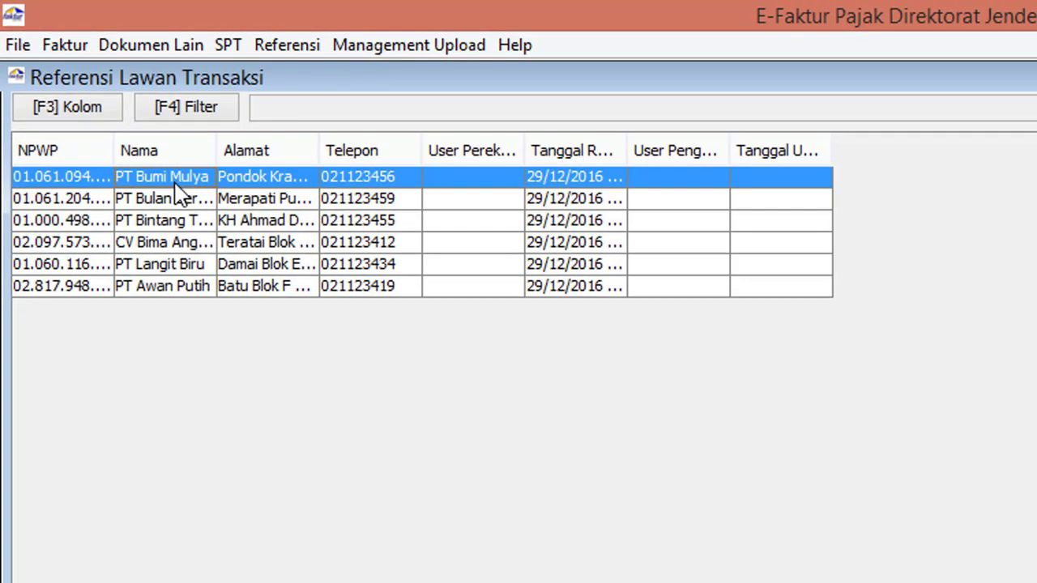
{"action": "left_click", "coordinate": [181, 199]}
{"action": "left_click", "coordinate": [183, 224]}
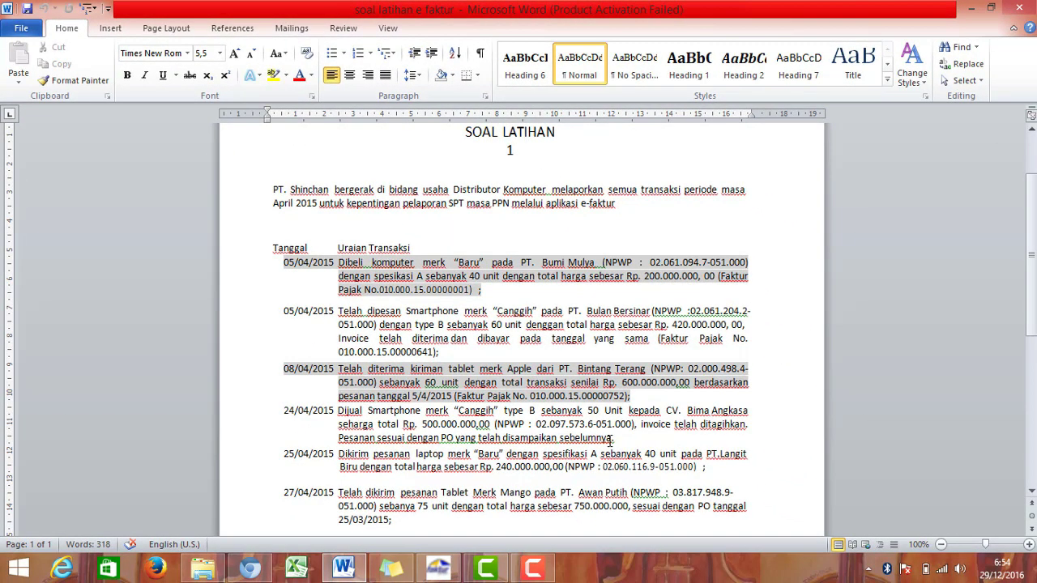
{"action": "scroll", "coordinate": [609, 441], "scroll_direction": "down", "scroll_amount": 2}
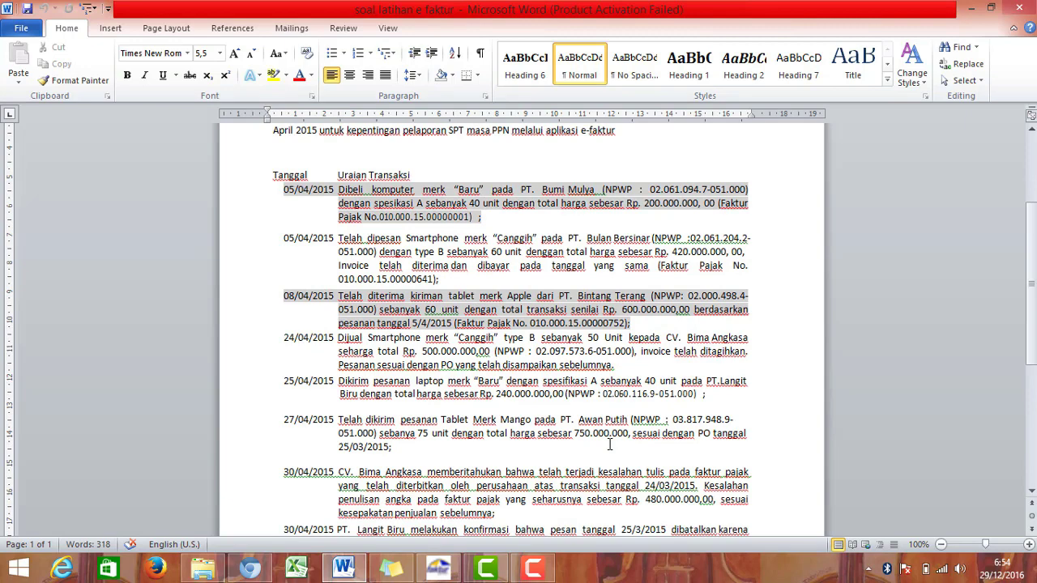
{"action": "scroll", "coordinate": [609, 444], "scroll_direction": "down", "scroll_amount": 2}
{"action": "scroll", "coordinate": [609, 444], "scroll_direction": "up", "scroll_amount": 1}
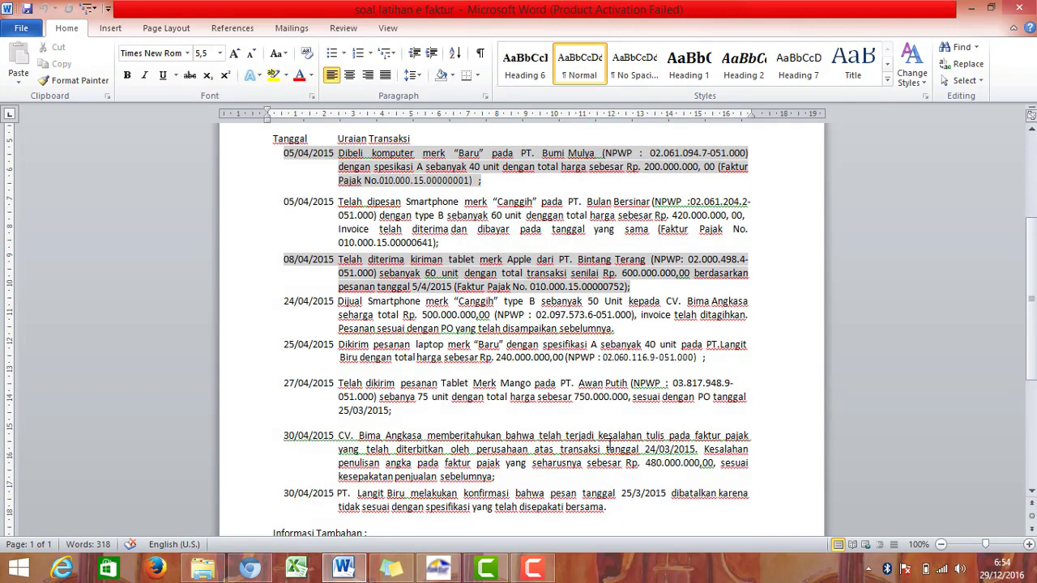
{"action": "scroll", "coordinate": [596, 513], "scroll_direction": "down", "scroll_amount": 3}
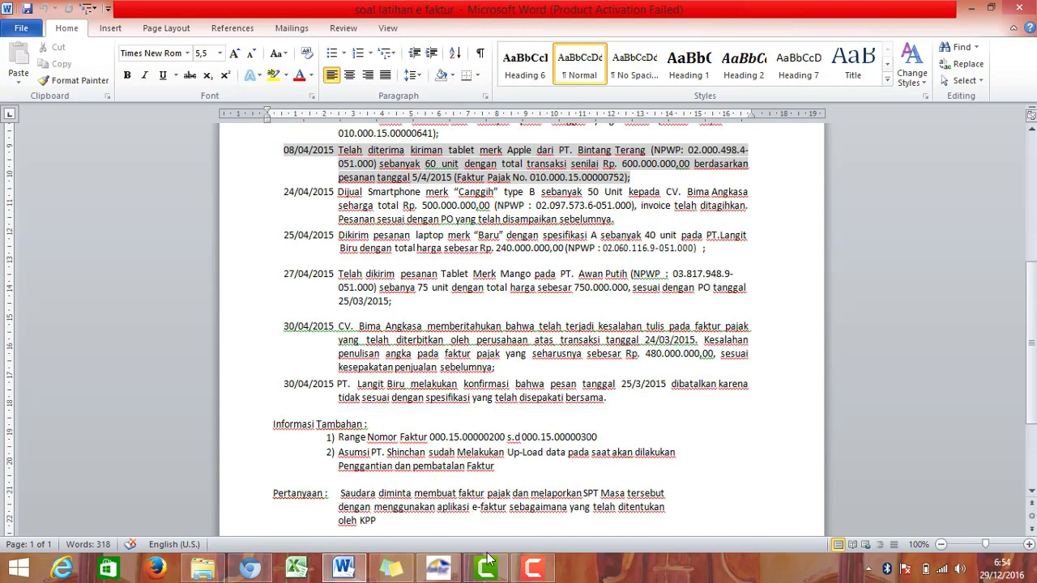
{"action": "left_click", "coordinate": [451, 572]}
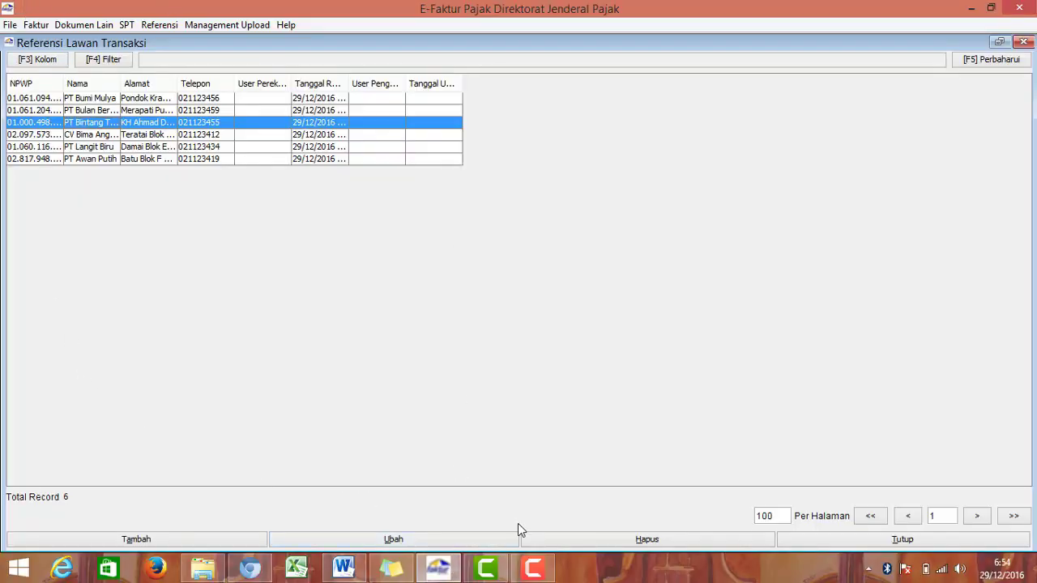
Step: Close the counterparty list and open the Barang / Jasa reference list
{"action": "left_click", "coordinate": [882, 544]}
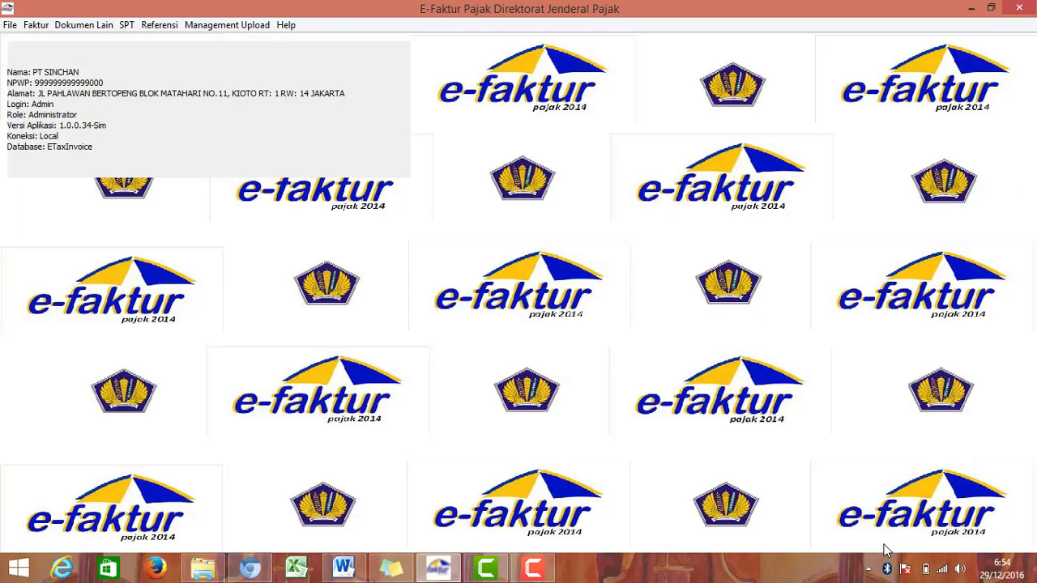
{"action": "left_click", "coordinate": [145, 26]}
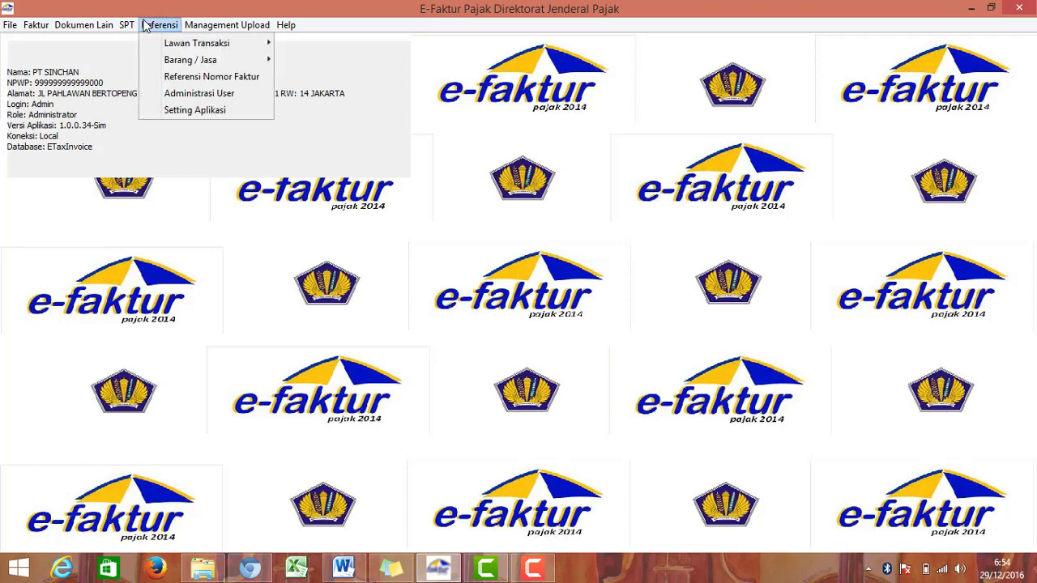
{"action": "mouse_move", "coordinate": [197, 47]}
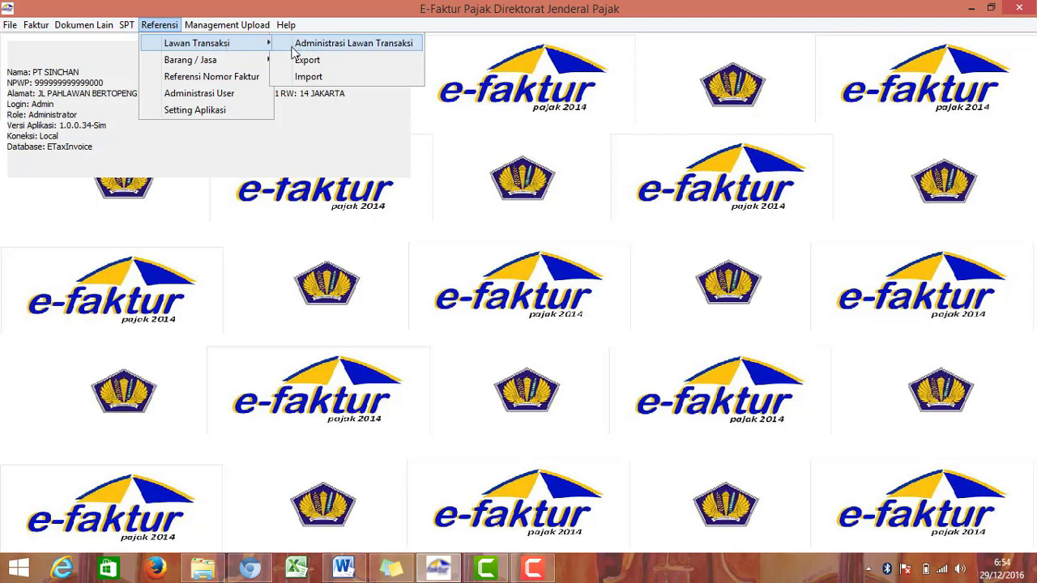
{"action": "mouse_move", "coordinate": [263, 63]}
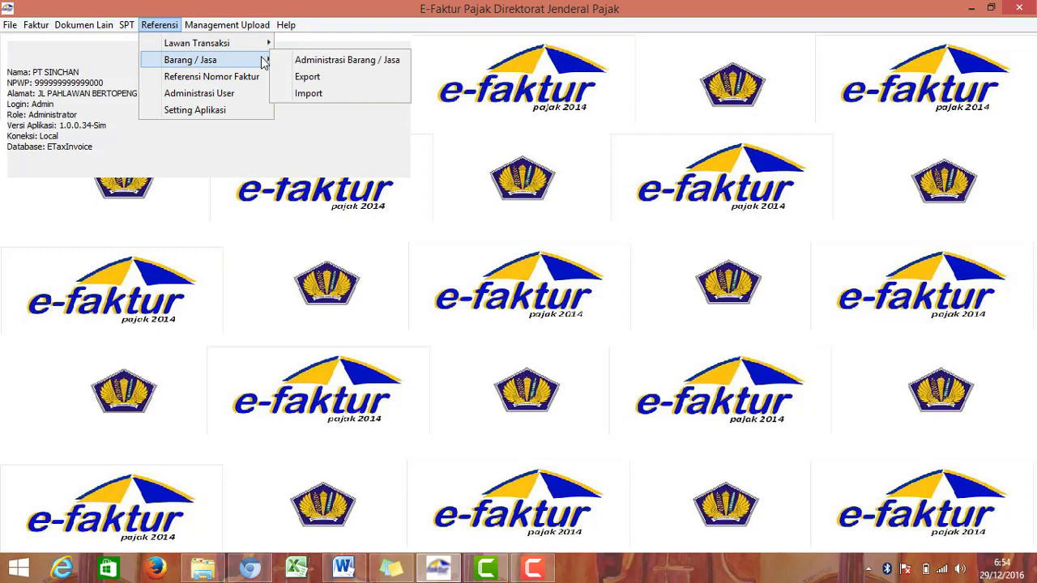
{"action": "left_click", "coordinate": [315, 60]}
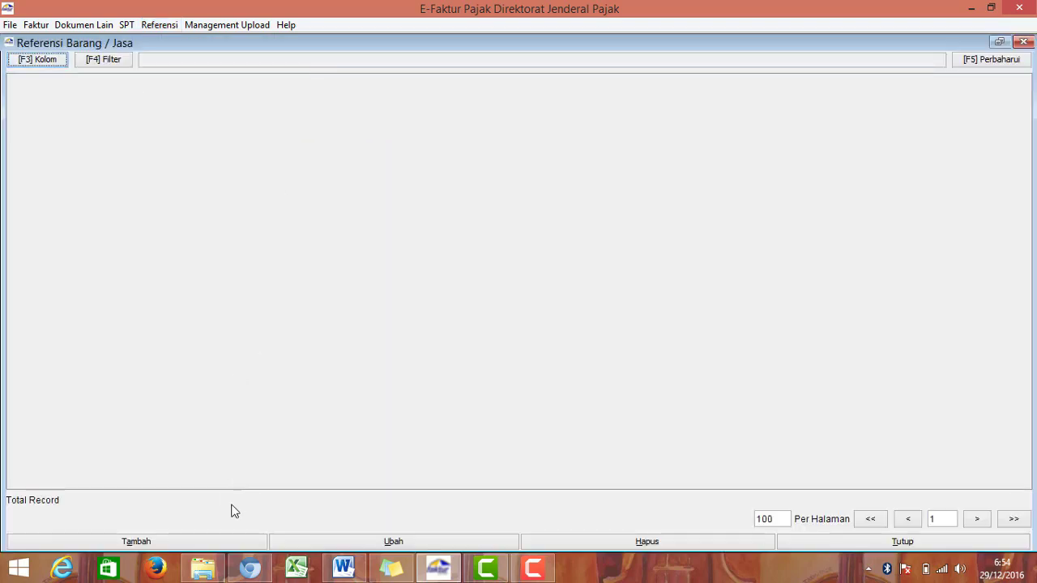
Step: Begin adding a goods item, then cancel it and close the empty goods list
{"action": "left_click", "coordinate": [236, 542]}
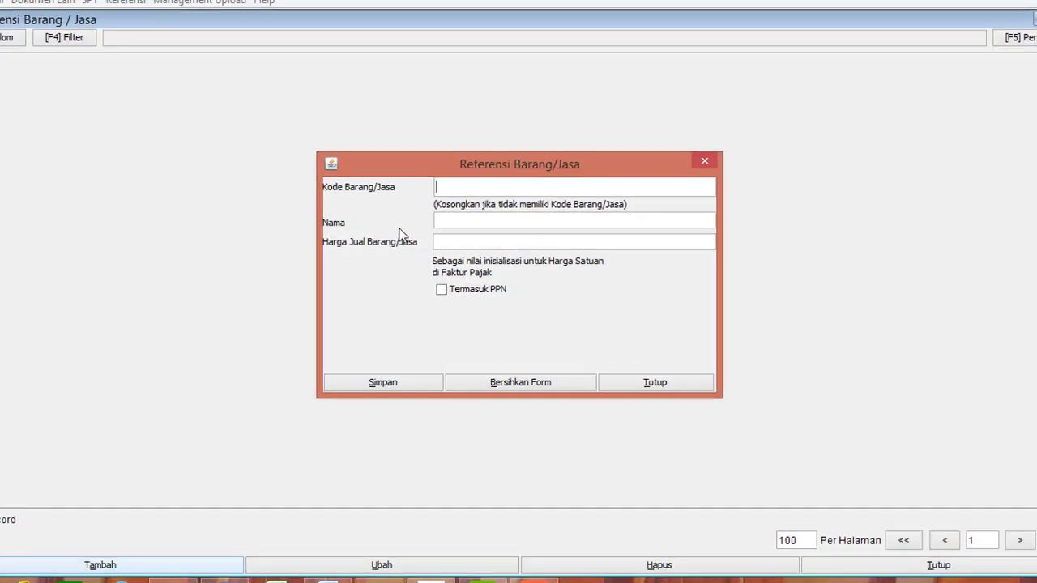
{"action": "left_click", "coordinate": [468, 154]}
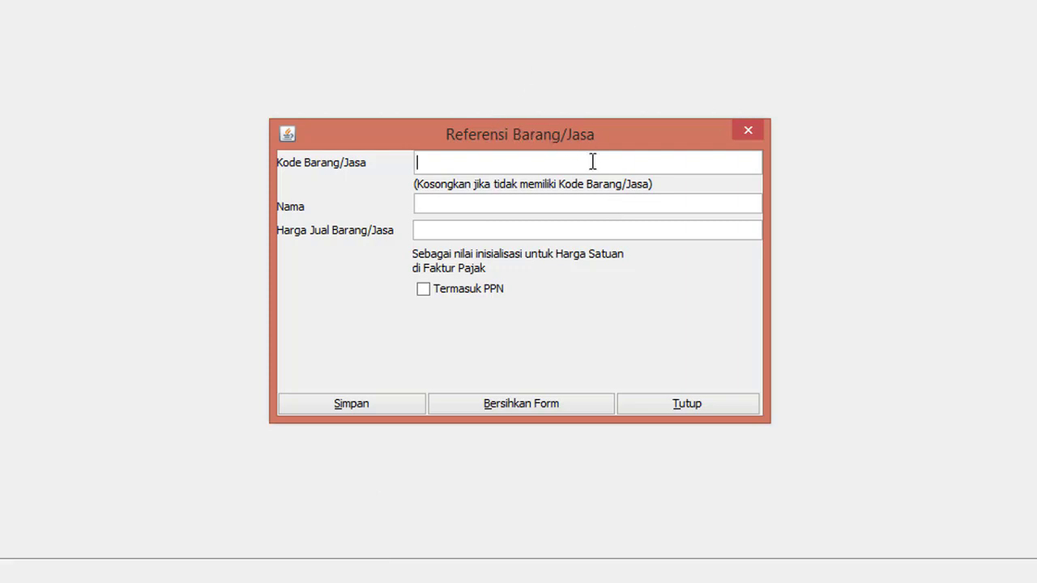
{"action": "left_click", "coordinate": [679, 404]}
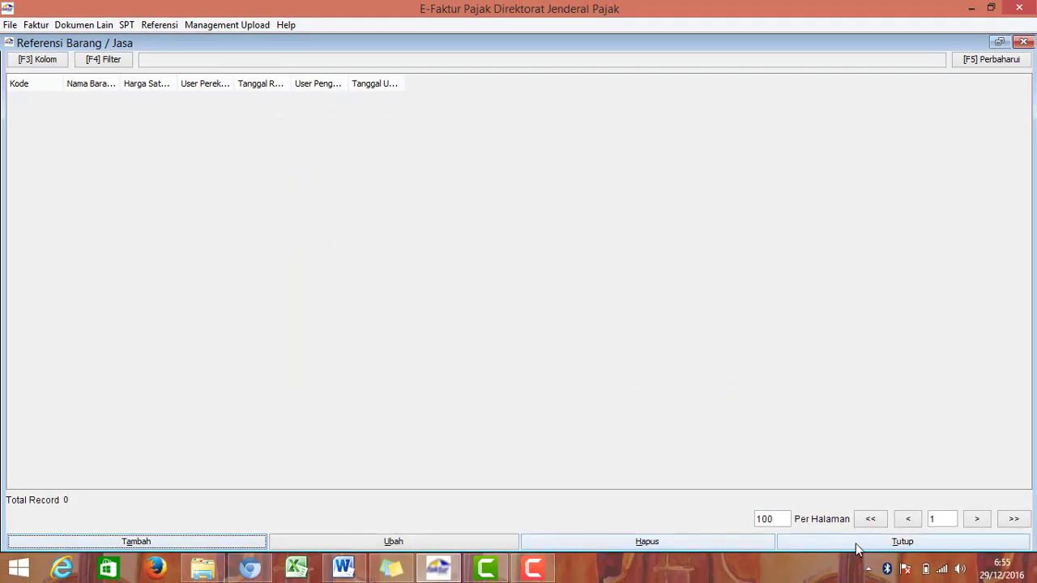
{"action": "left_click", "coordinate": [855, 547]}
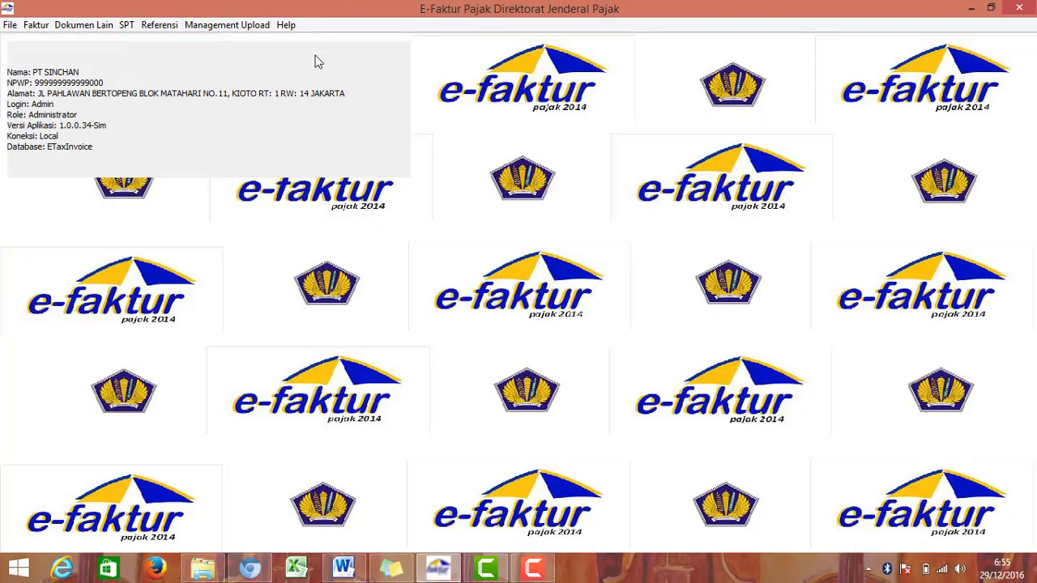
Step: Check the exercise document, then open the Referensi Nomor Faktur list
{"action": "left_click", "coordinate": [34, 28]}
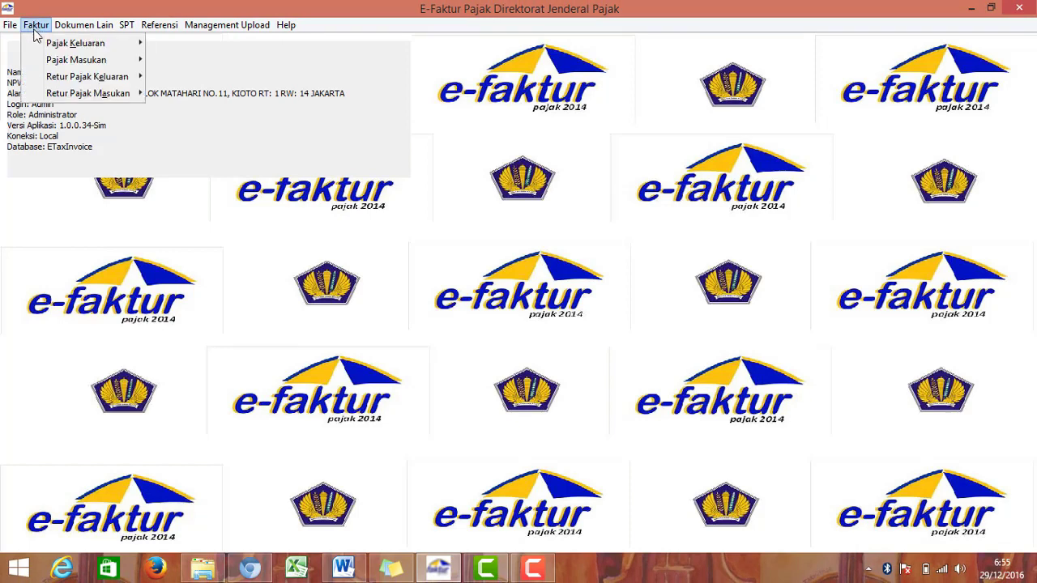
{"action": "left_click", "coordinate": [344, 570]}
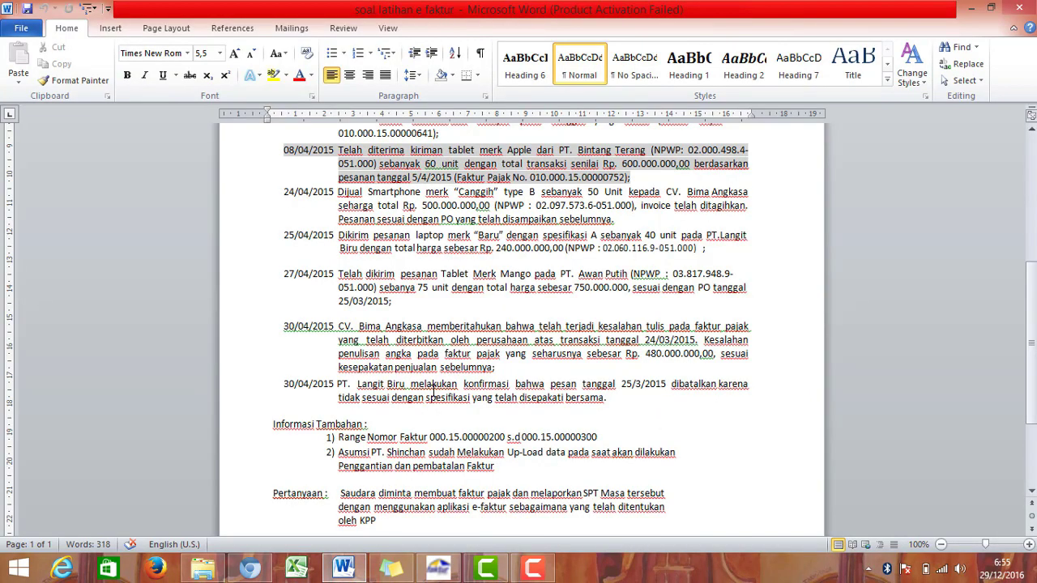
{"action": "scroll", "coordinate": [434, 393], "scroll_direction": "down", "scroll_amount": 1}
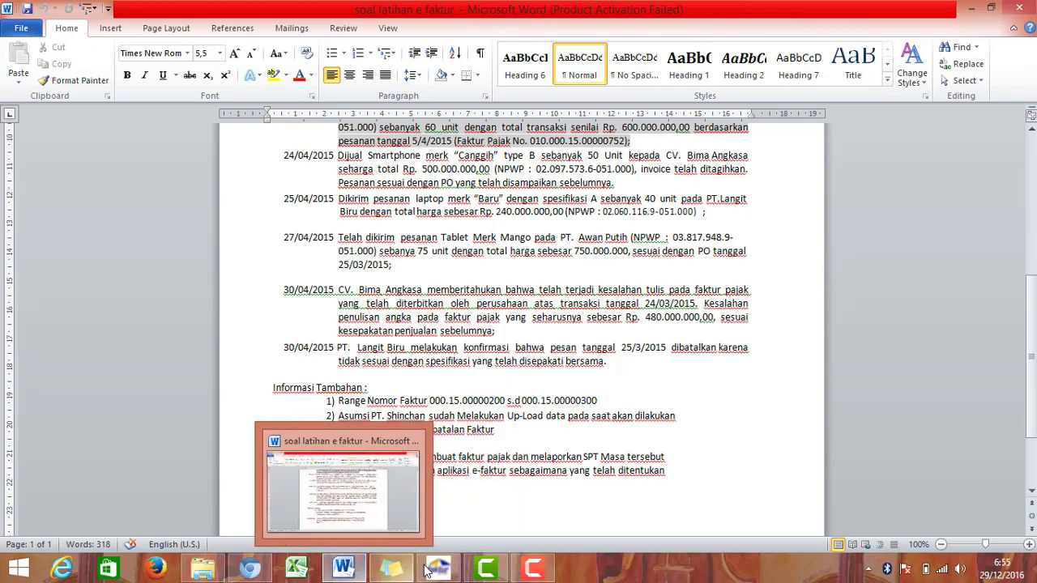
{"action": "left_click", "coordinate": [436, 571]}
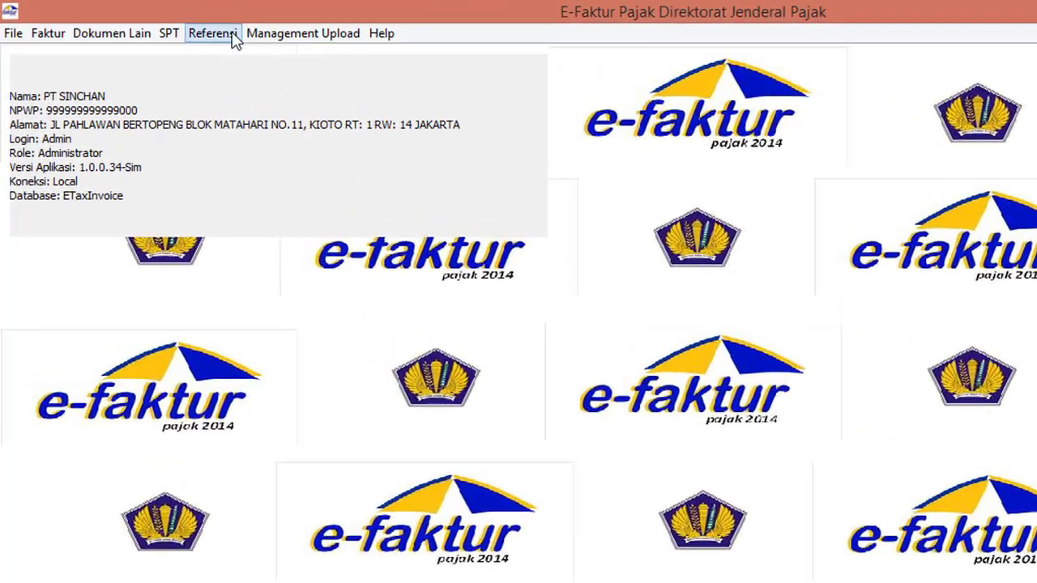
{"action": "left_click", "coordinate": [174, 24]}
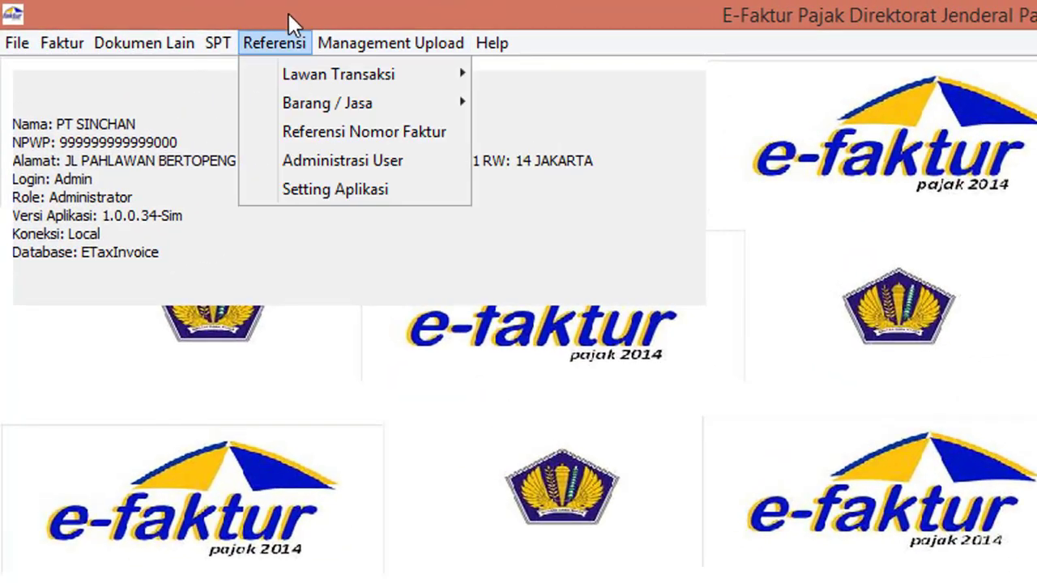
{"action": "left_click", "coordinate": [332, 136]}
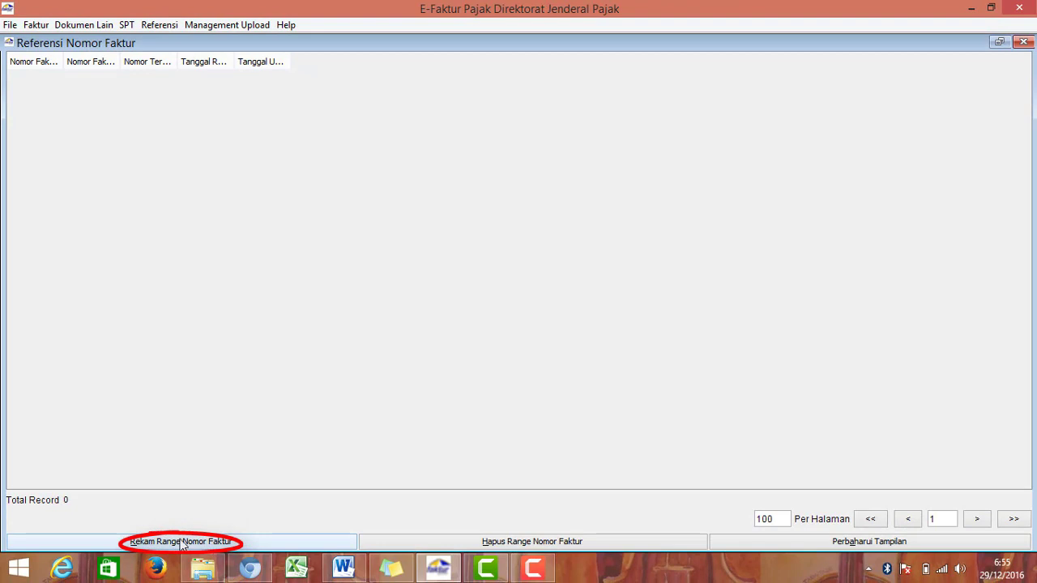
{"action": "left_click", "coordinate": [170, 543]}
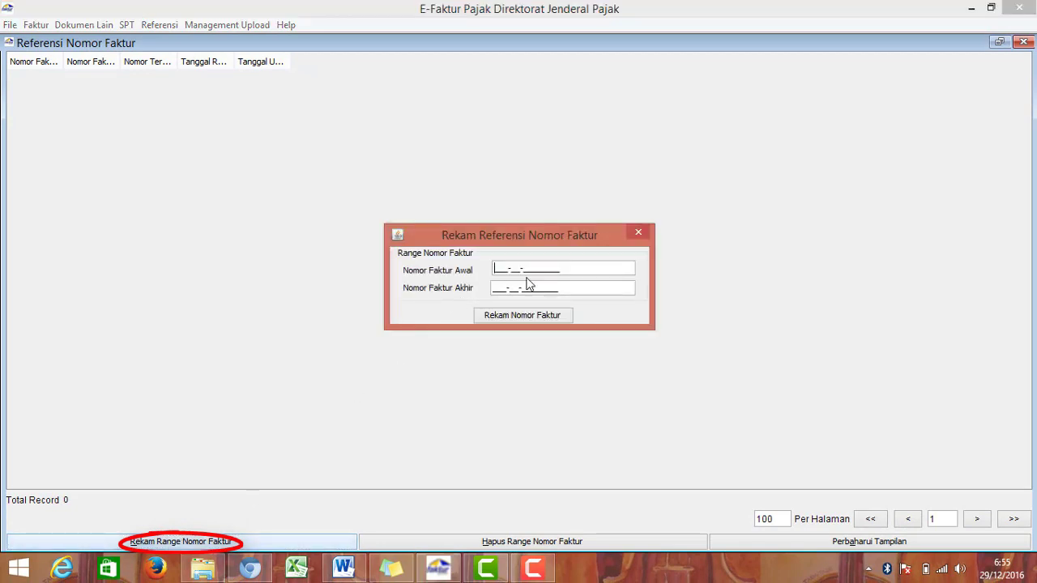
{"action": "left_click", "coordinate": [340, 571]}
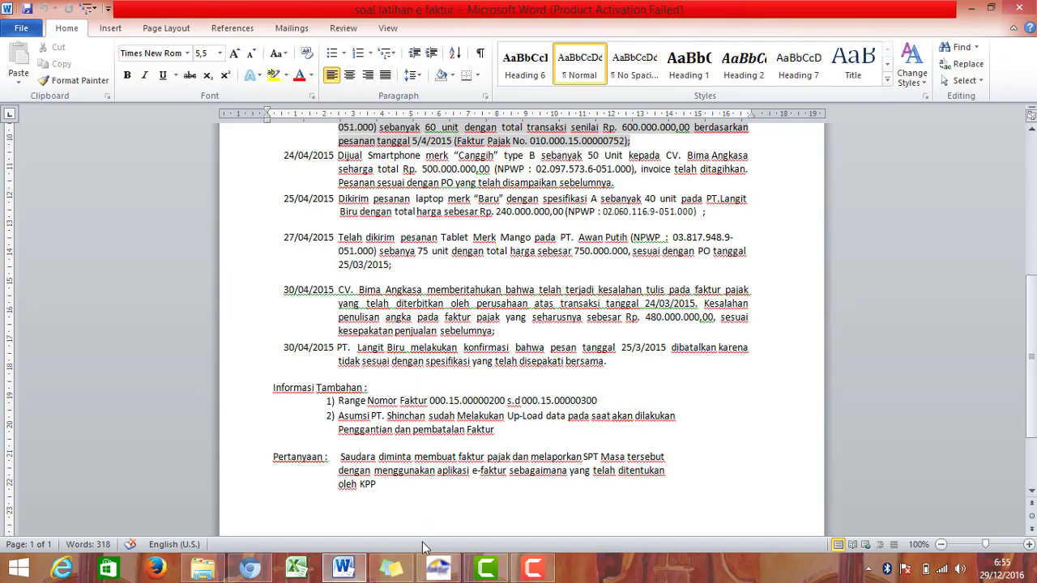
{"action": "left_click", "coordinate": [434, 570]}
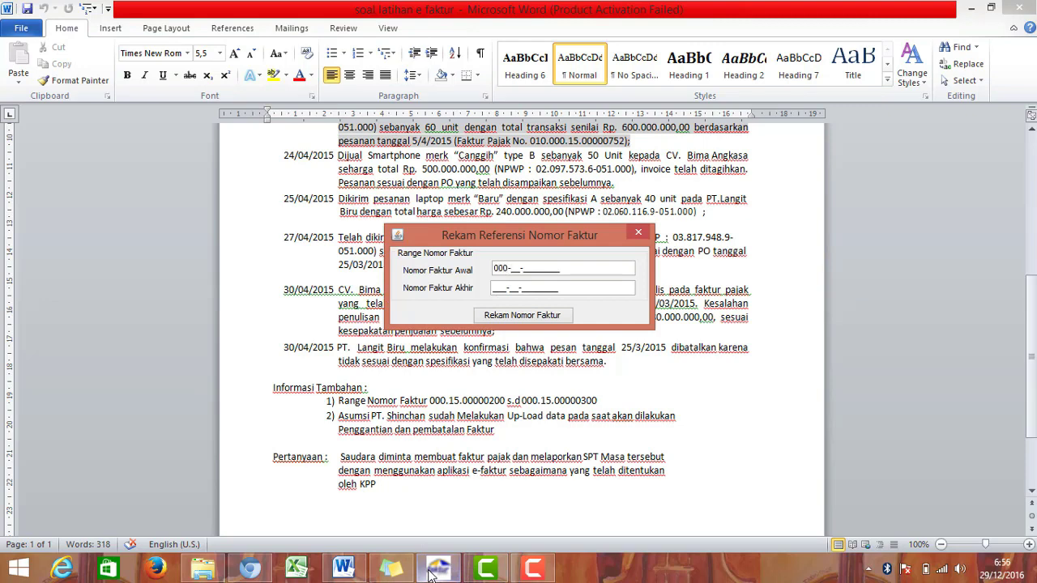
{"action": "type", "text": "15-00000"}
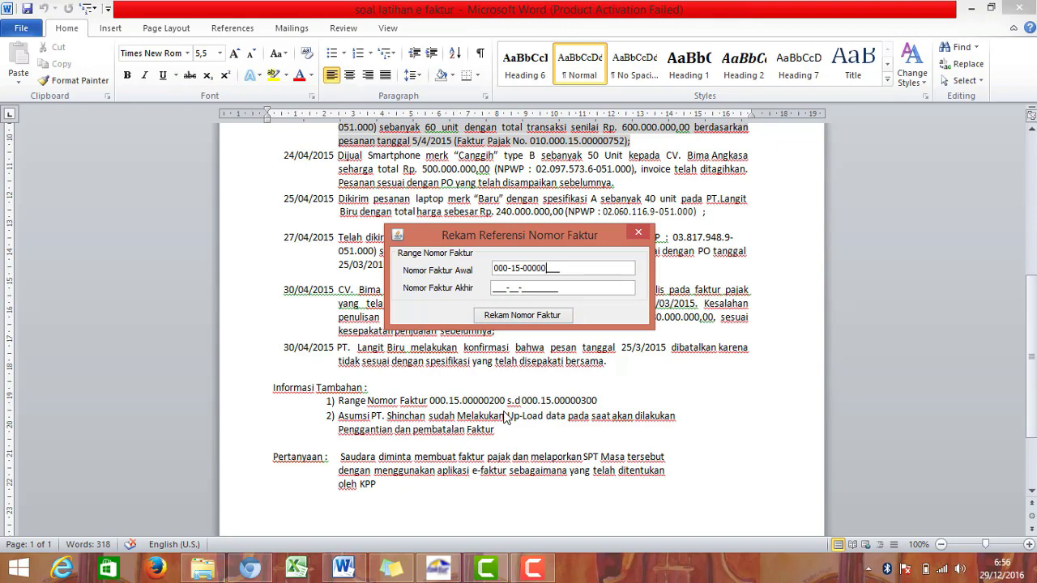
{"action": "type", "text": "2"}
{"action": "left_click", "coordinate": [496, 292]}
{"action": "type", "text": "000-15-00"}
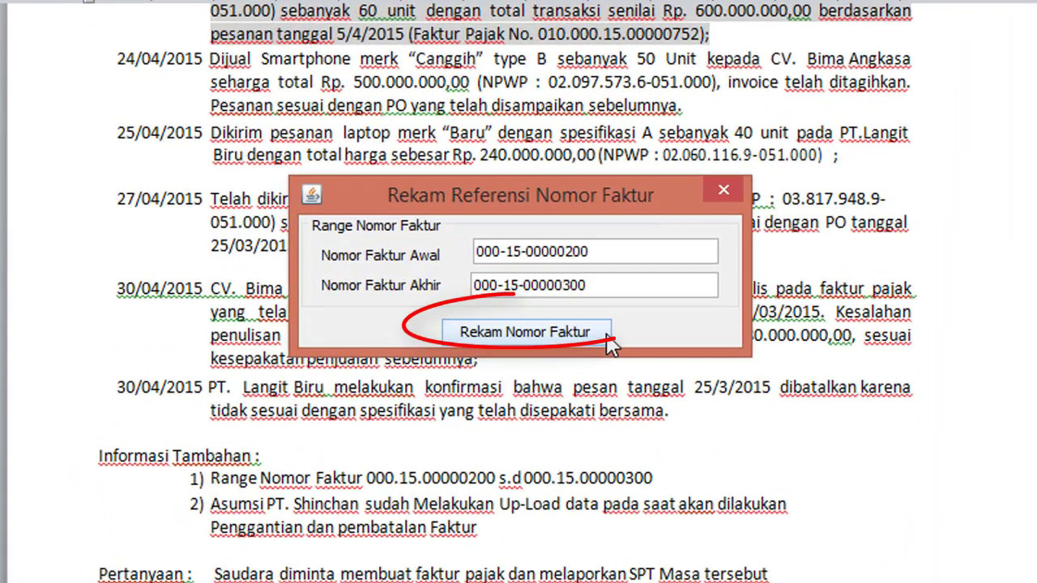
{"action": "left_click", "coordinate": [567, 318]}
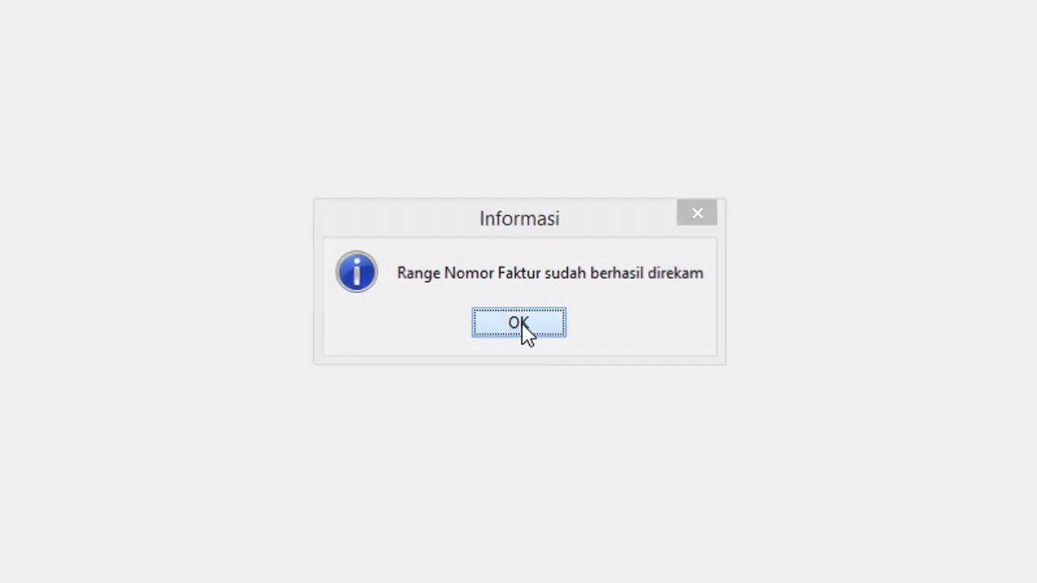
{"action": "left_click", "coordinate": [519, 322]}
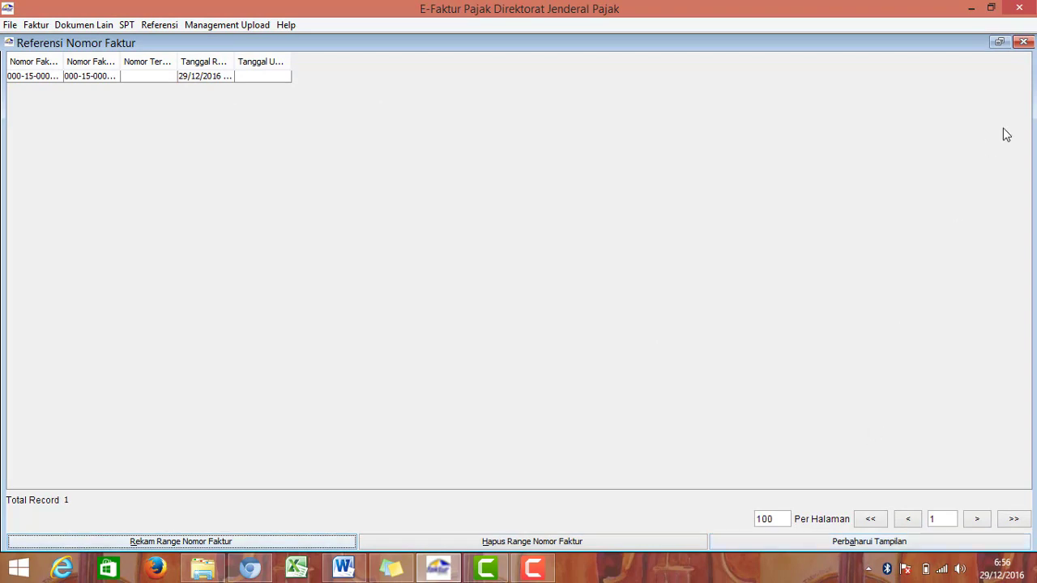
Step: Close the number range list, reopen it to verify the saved range, and close it again
{"action": "left_click", "coordinate": [1024, 43]}
{"action": "left_click", "coordinate": [169, 25]}
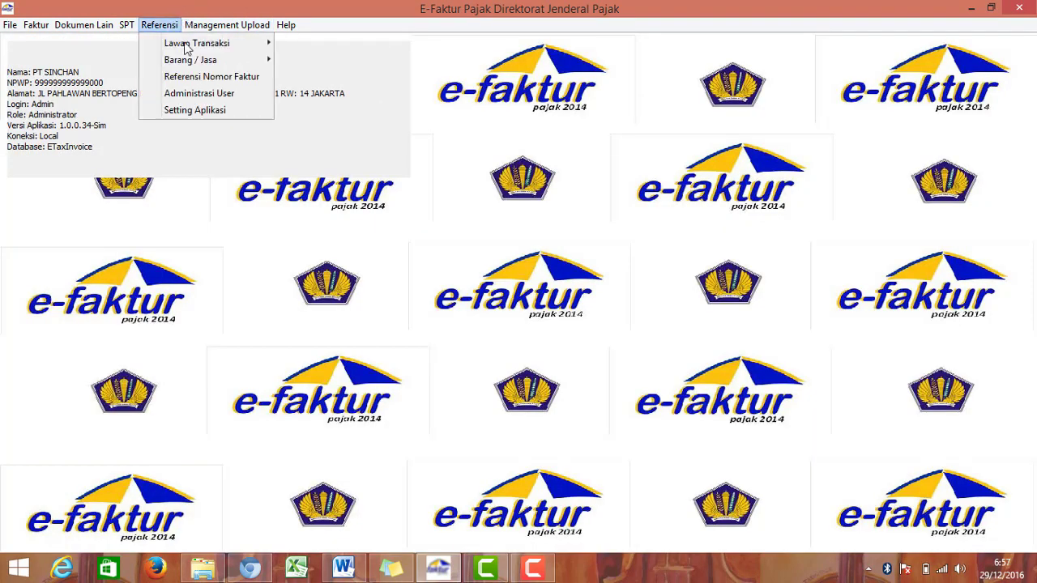
{"action": "left_click", "coordinate": [223, 76]}
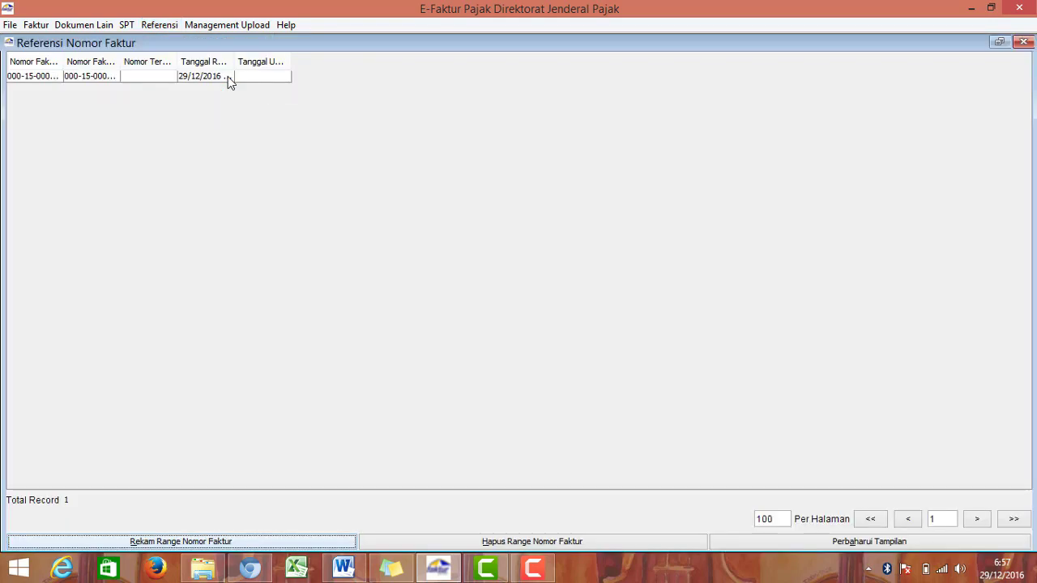
{"action": "left_click", "coordinate": [169, 76]}
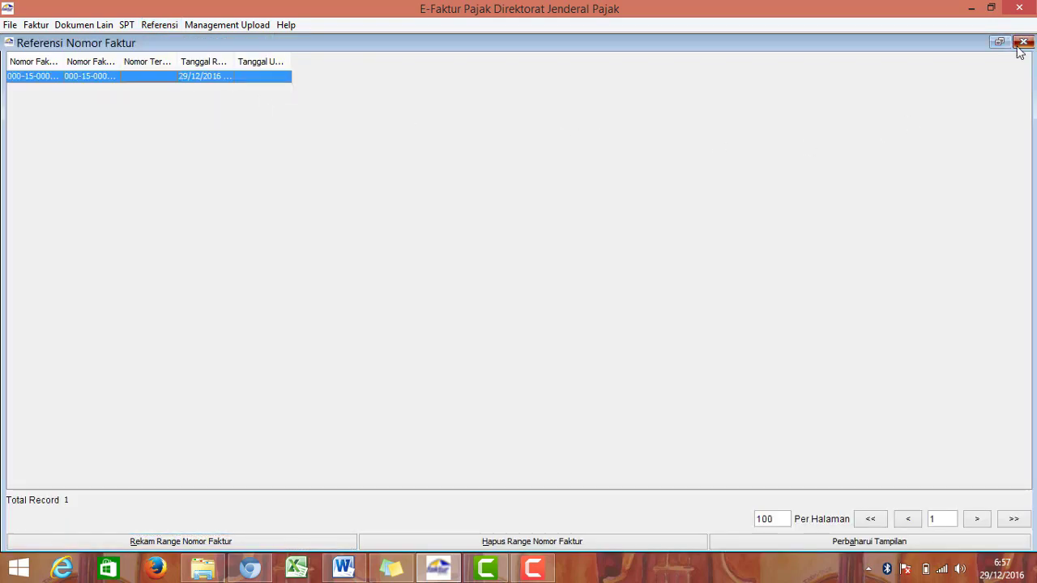
{"action": "left_click", "coordinate": [1023, 43]}
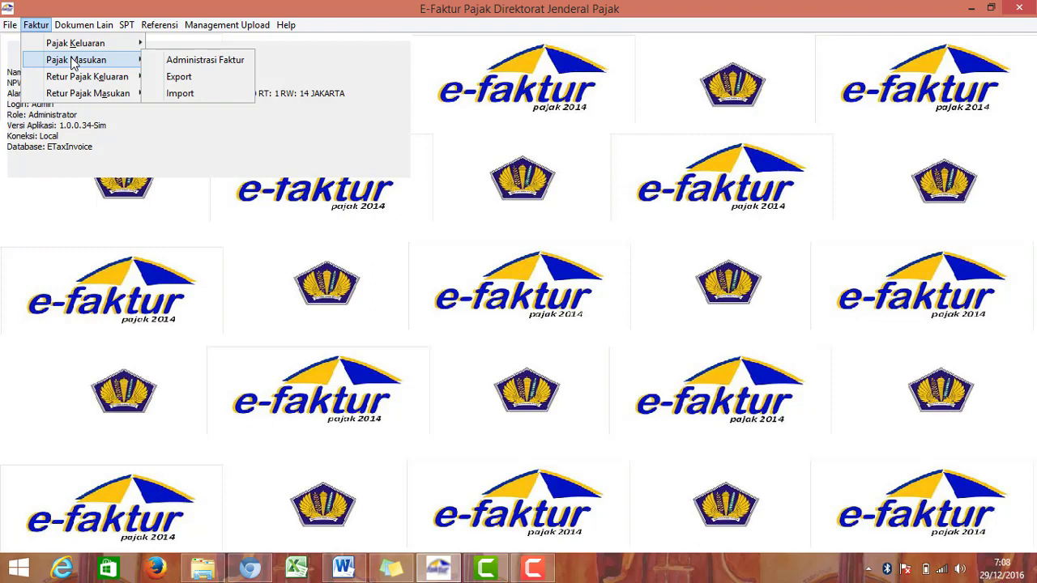
Step: Review the first transaction, the PT Bumi Mulya purchase, in the exercise document
{"action": "mouse_move", "coordinate": [73, 94]}
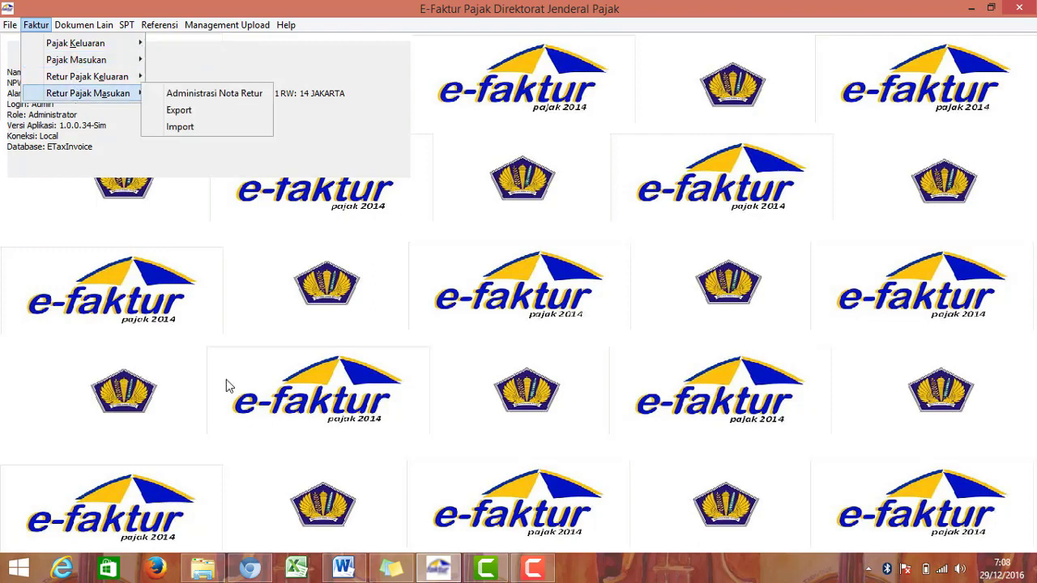
{"action": "left_click", "coordinate": [344, 568]}
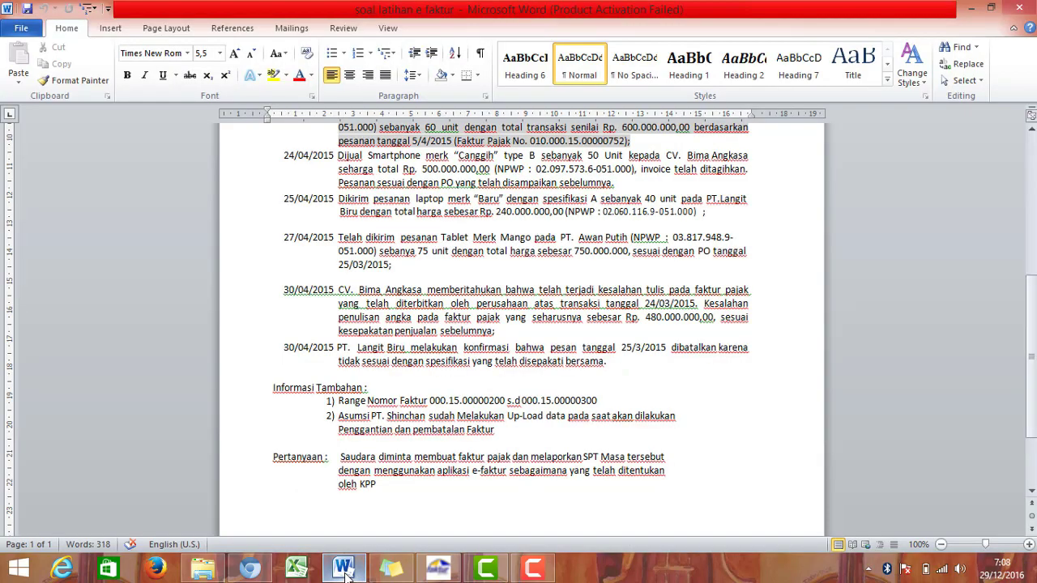
{"action": "scroll", "coordinate": [404, 357], "scroll_direction": "up", "scroll_amount": 6}
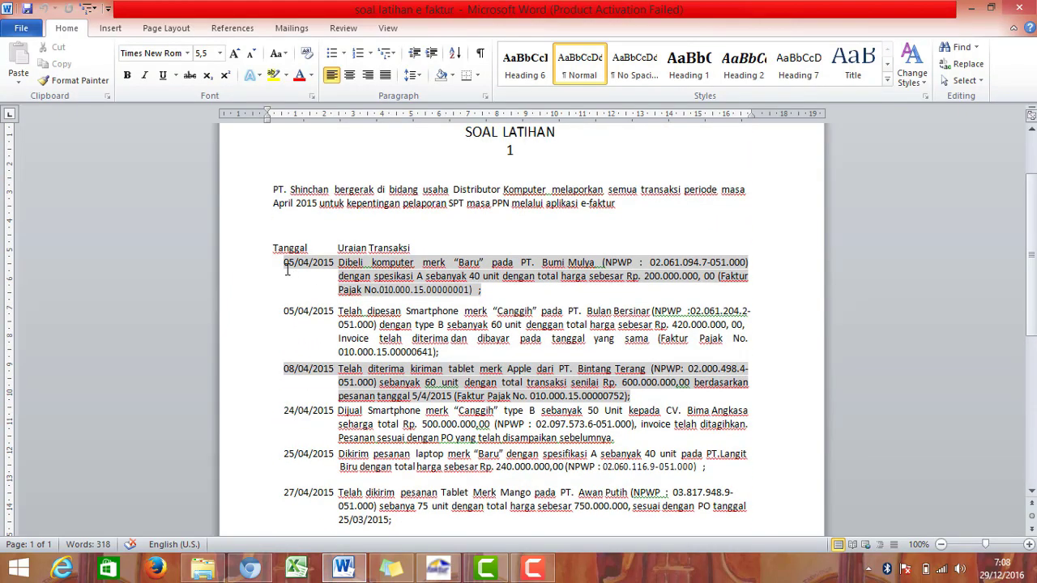
{"action": "left_click_drag", "start_coordinate": [285, 265], "coordinate": [492, 301]}
{"action": "left_click", "coordinate": [496, 301]}
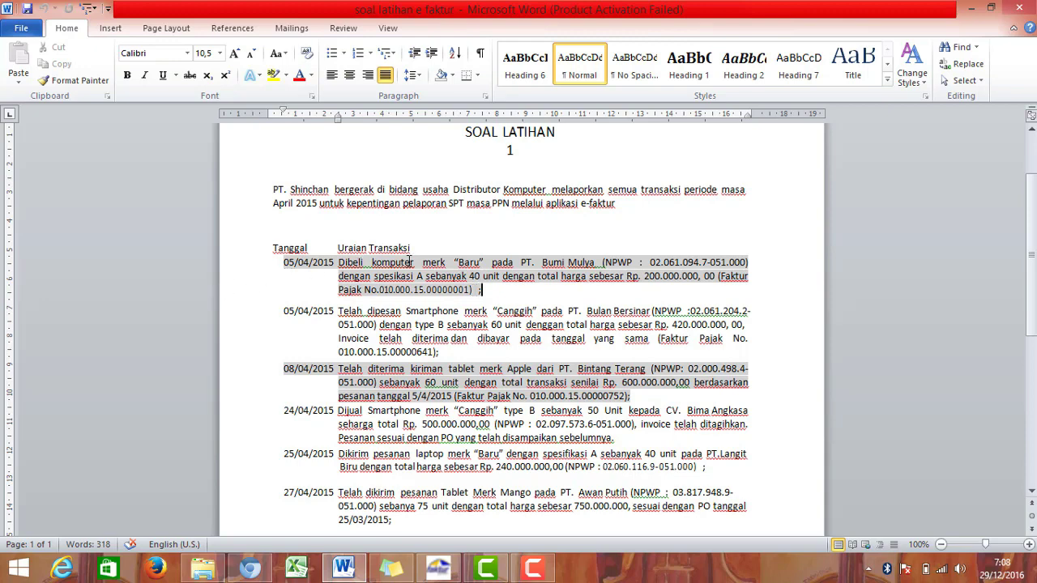
{"action": "left_click", "coordinate": [442, 567]}
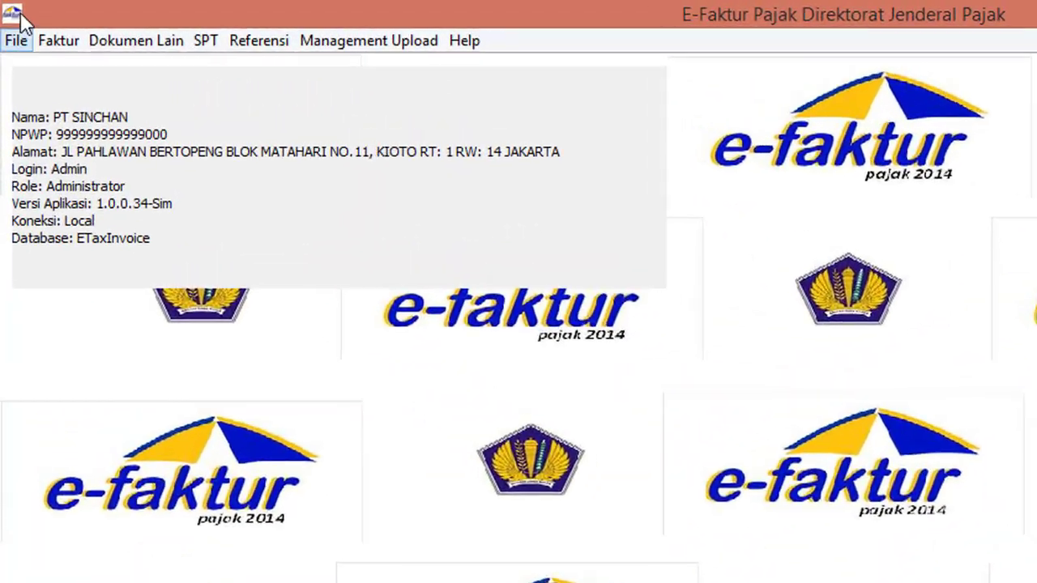
Step: Go to Pajak Masukan > Administrasi Faktur and start recording a new input invoice
{"action": "left_click", "coordinate": [77, 45]}
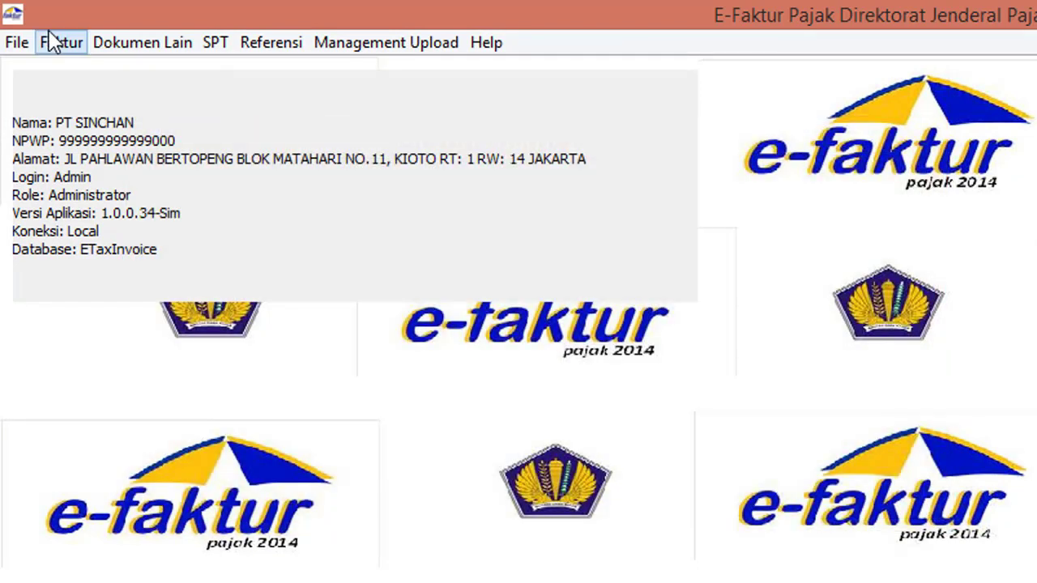
{"action": "left_click", "coordinate": [56, 42]}
{"action": "mouse_move", "coordinate": [148, 115]}
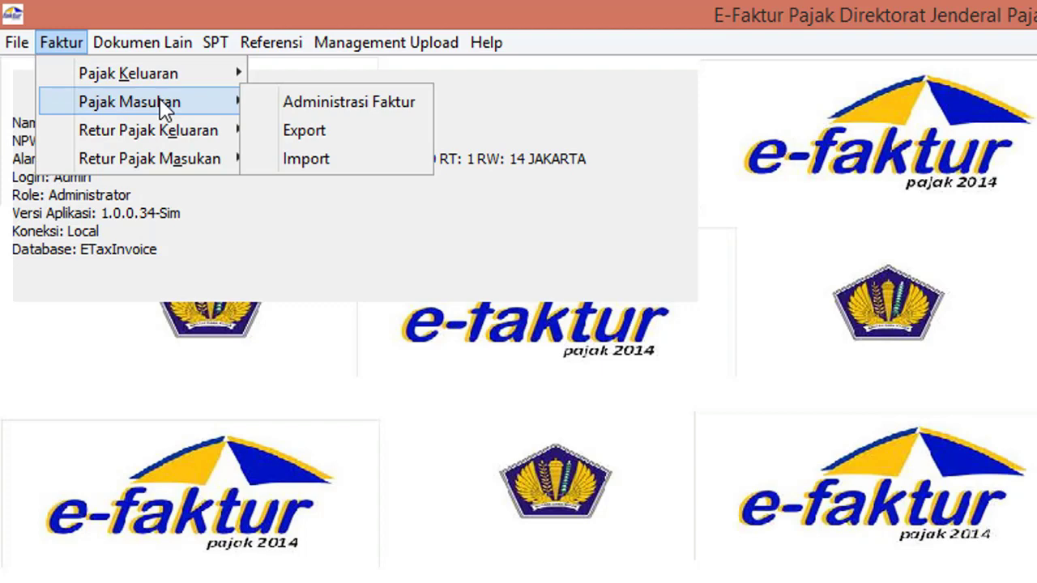
{"action": "left_click", "coordinate": [305, 105]}
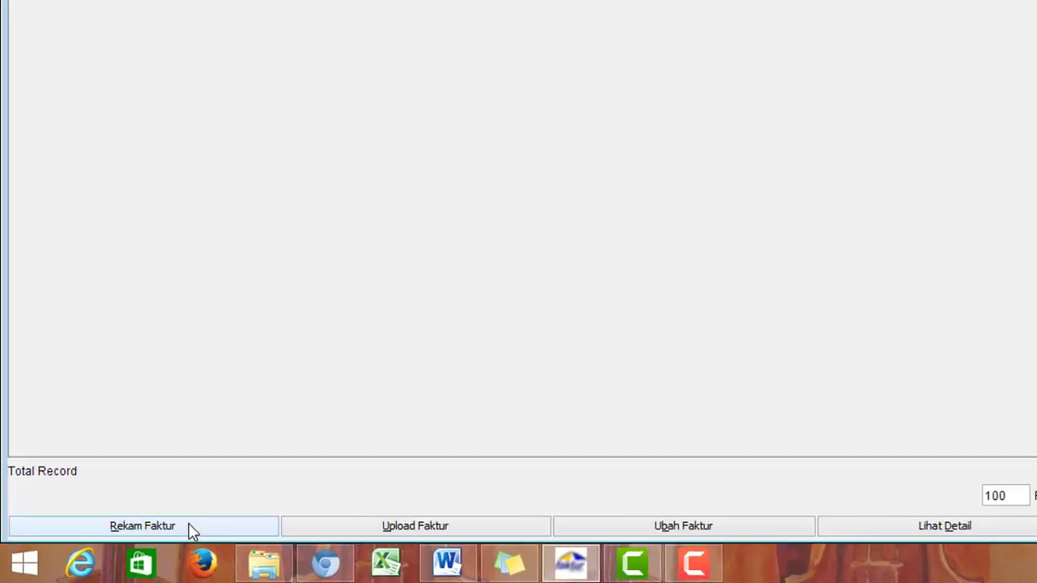
{"action": "left_click", "coordinate": [193, 531]}
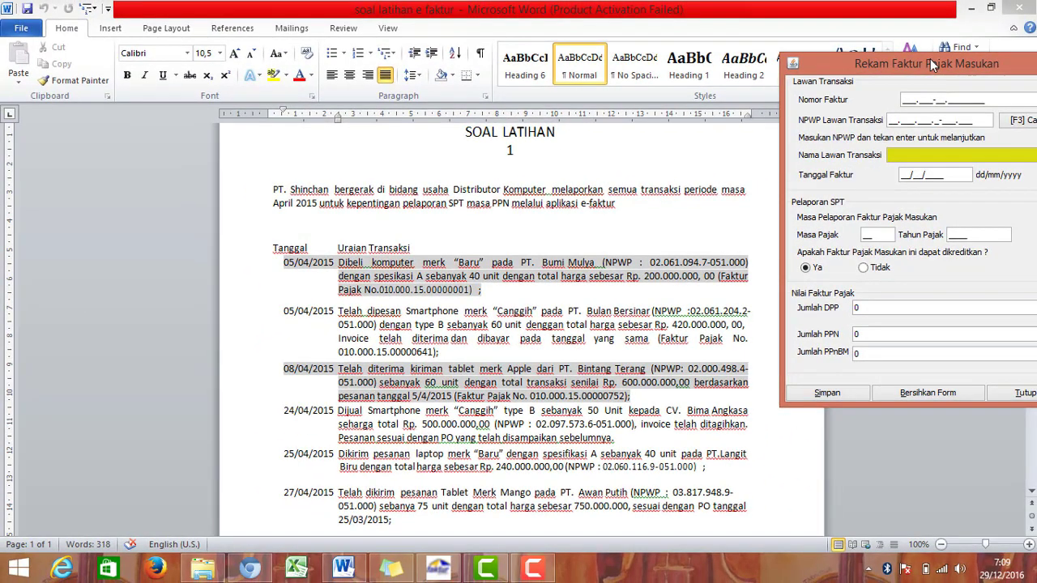
Step: Pick PT Bumi Mulya through the [F3] Cari lookup, filling its NPWP and name
{"action": "left_click_drag", "start_coordinate": [930, 59], "coordinate": [527, 149]}
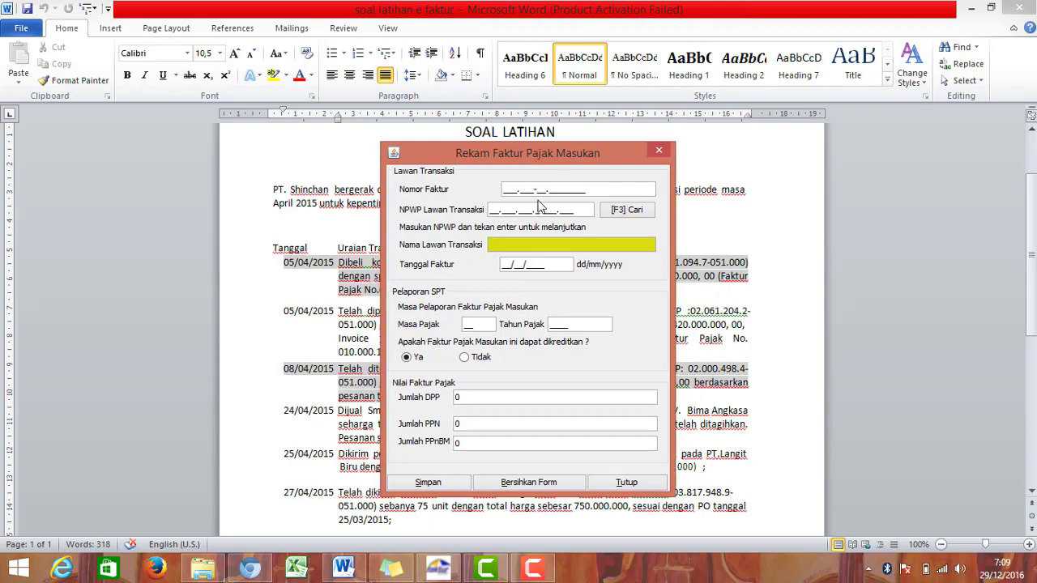
{"action": "left_click", "coordinate": [612, 211]}
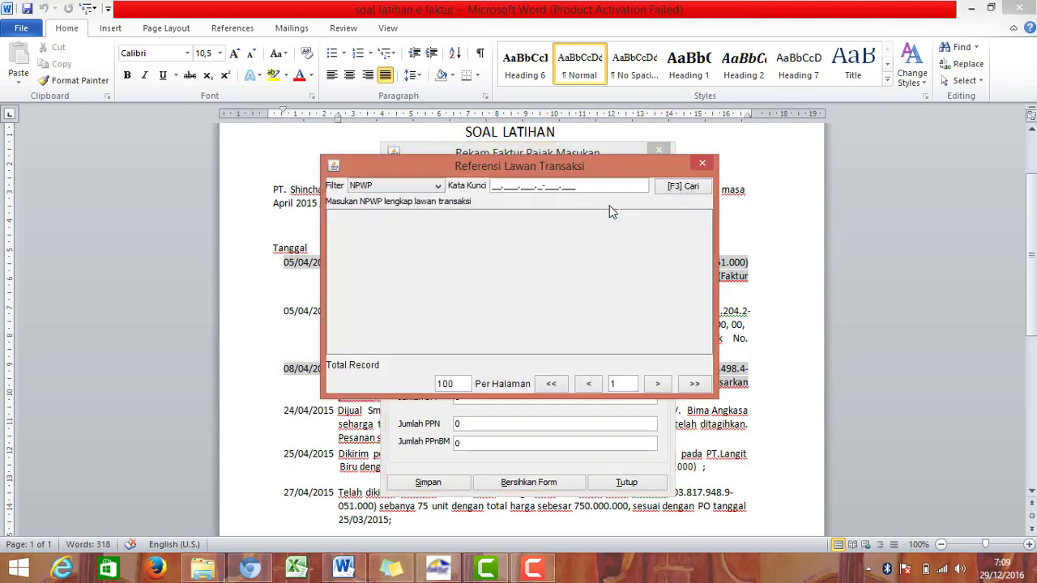
{"action": "left_click", "coordinate": [683, 188]}
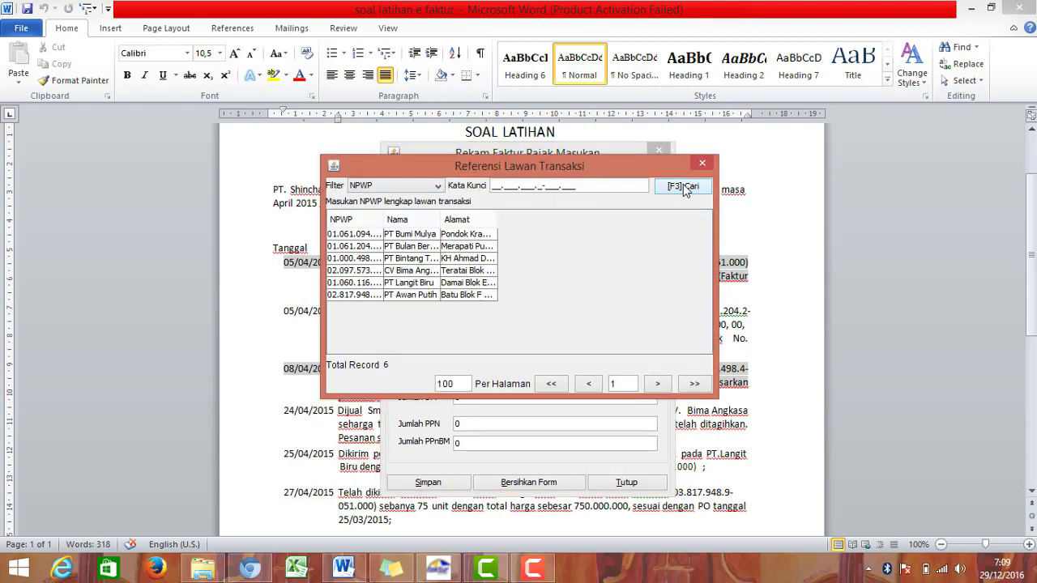
{"action": "left_click", "coordinate": [422, 236]}
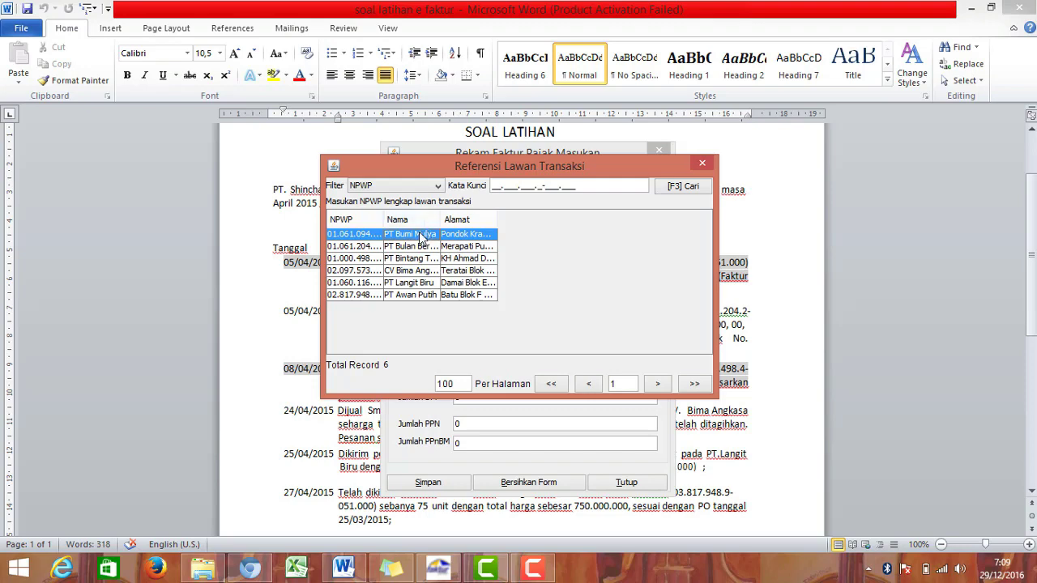
{"action": "double_click", "coordinate": [421, 235]}
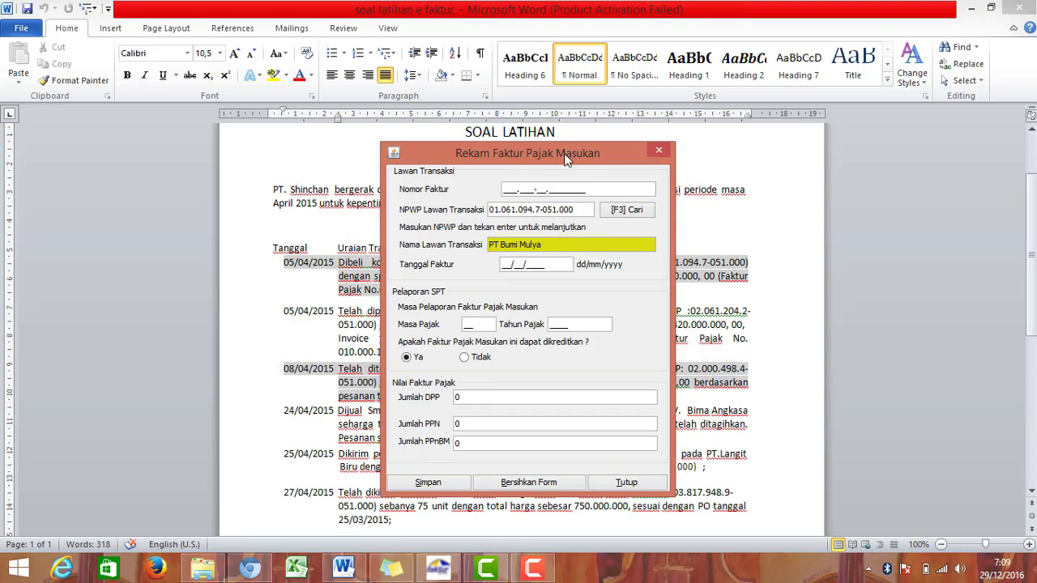
{"action": "left_click_drag", "start_coordinate": [564, 153], "coordinate": [508, 314]}
{"action": "left_click", "coordinate": [503, 349]}
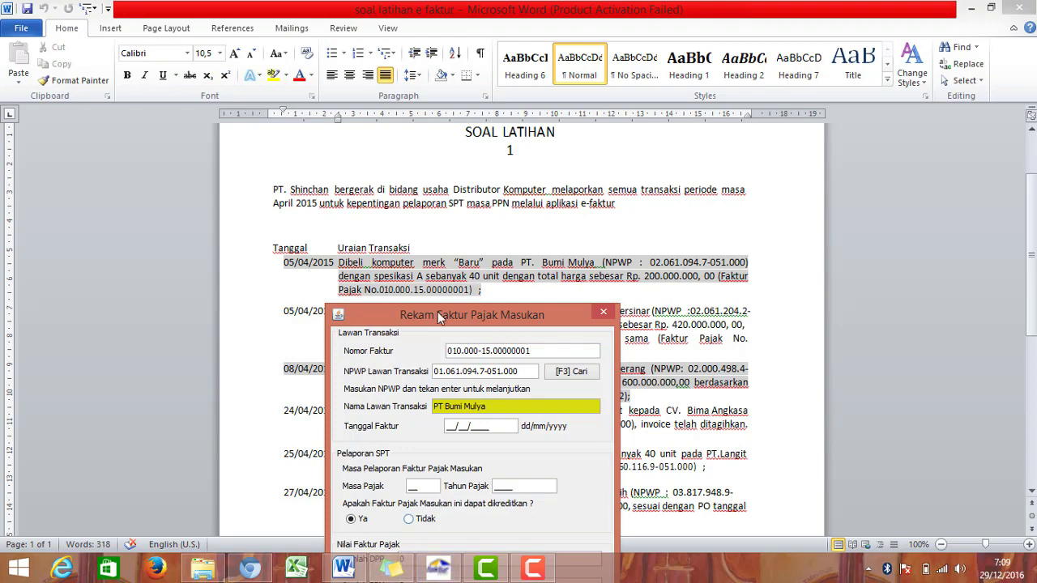
Step: Set the invoice date to 05/04/2015 and fill in the tax period
{"action": "left_click", "coordinate": [342, 570]}
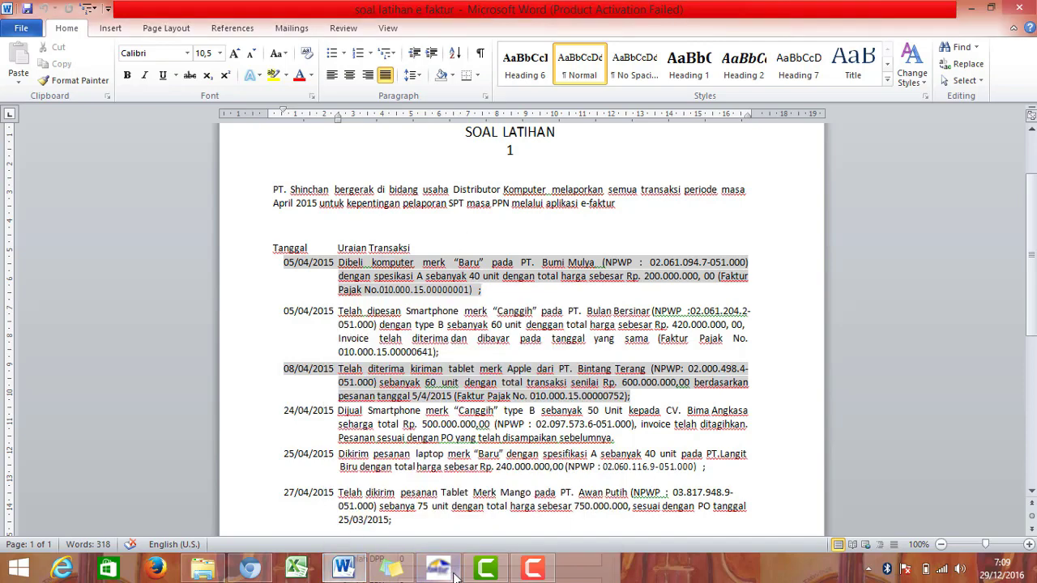
{"action": "left_click", "coordinate": [438, 569]}
{"action": "left_click_drag", "start_coordinate": [506, 314], "coordinate": [550, 168]}
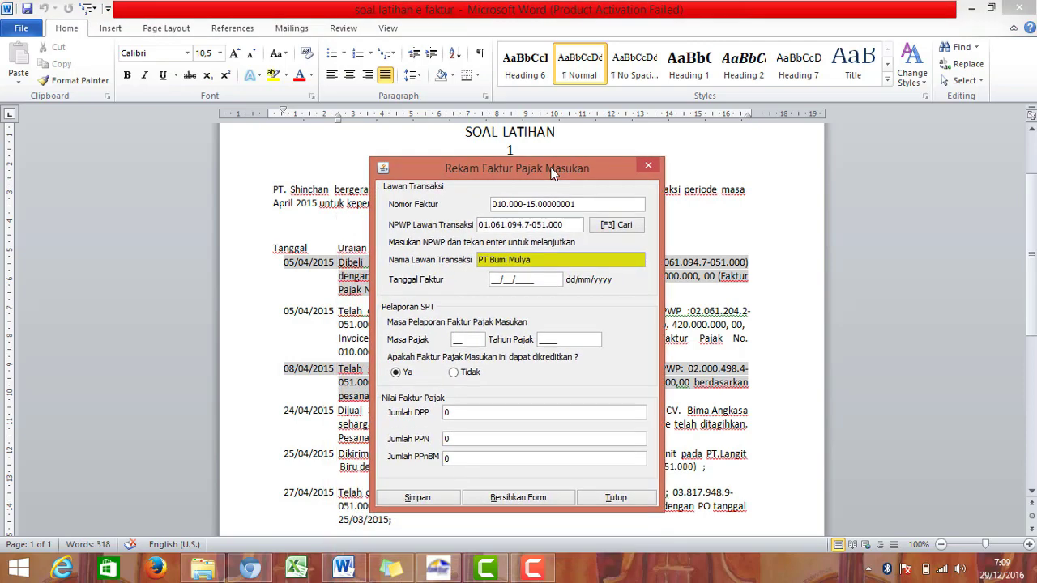
{"action": "left_click", "coordinate": [494, 280]}
{"action": "type", "text": "05/04/2015"}
{"action": "left_click", "coordinate": [456, 342]}
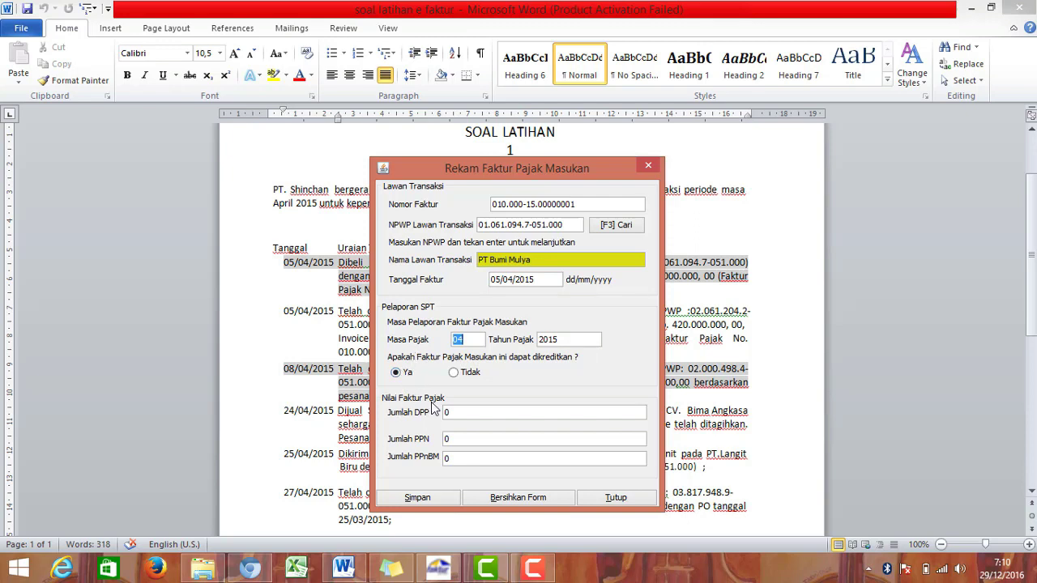
Step: Enter DPP 200.000.000 so PPN becomes 20.000.000, then save and confirm
{"action": "left_click", "coordinate": [574, 416]}
{"action": "left_click_drag", "start_coordinate": [438, 162], "coordinate": [418, 303]}
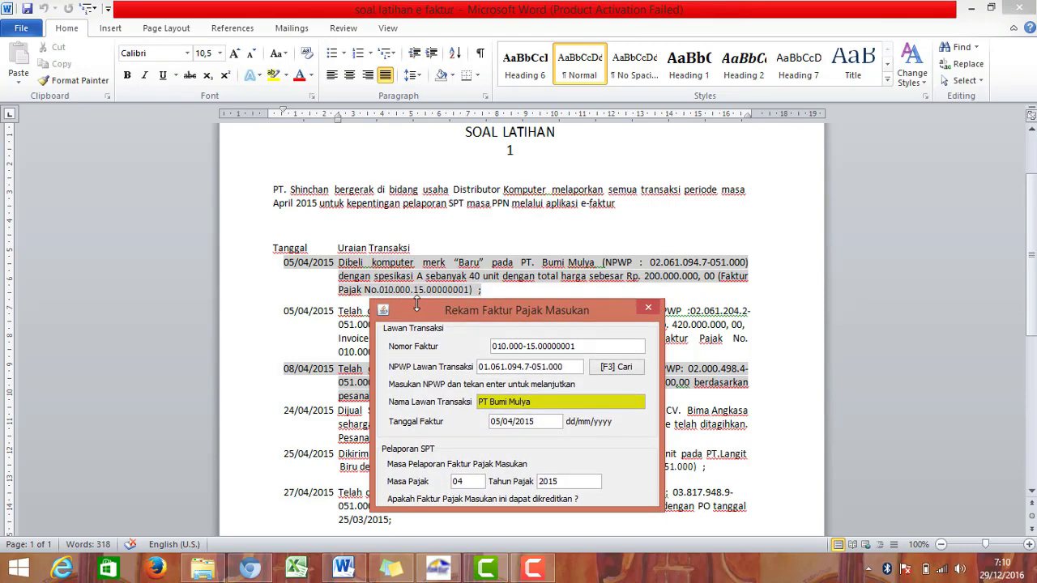
{"action": "left_click_drag", "start_coordinate": [418, 302], "coordinate": [417, 98]}
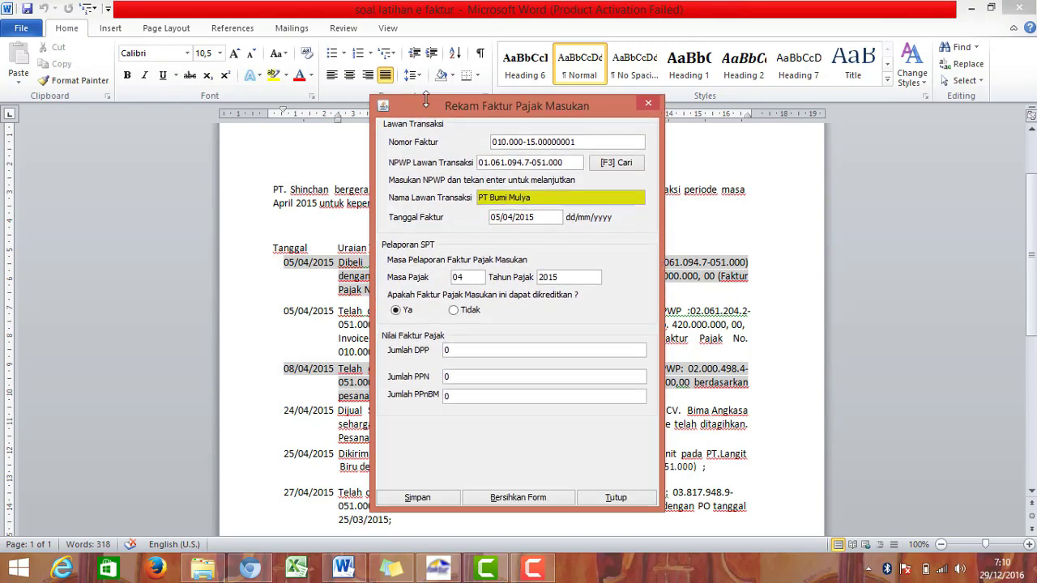
{"action": "left_click", "coordinate": [460, 350]}
{"action": "type", "text": "20"}
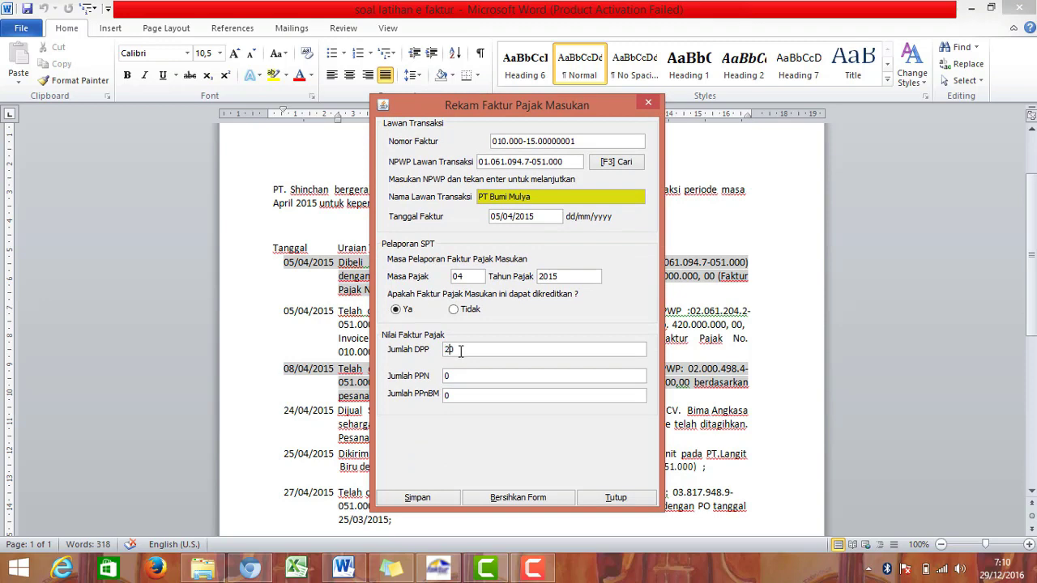
{"action": "type", "text": "0000000"}
{"action": "left_click", "coordinate": [494, 376]}
{"action": "left_click", "coordinate": [439, 502]}
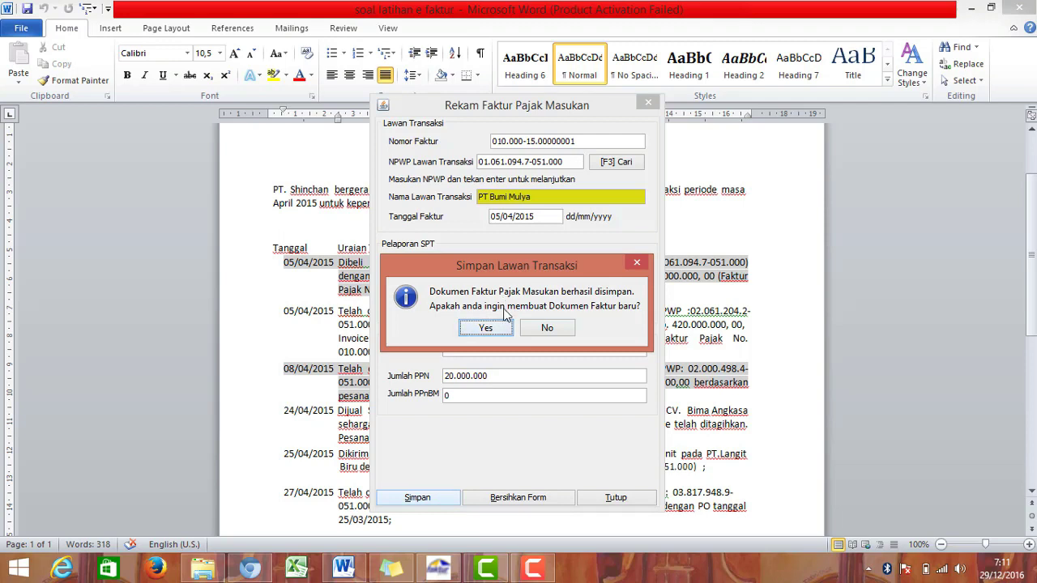
{"action": "left_click", "coordinate": [490, 327]}
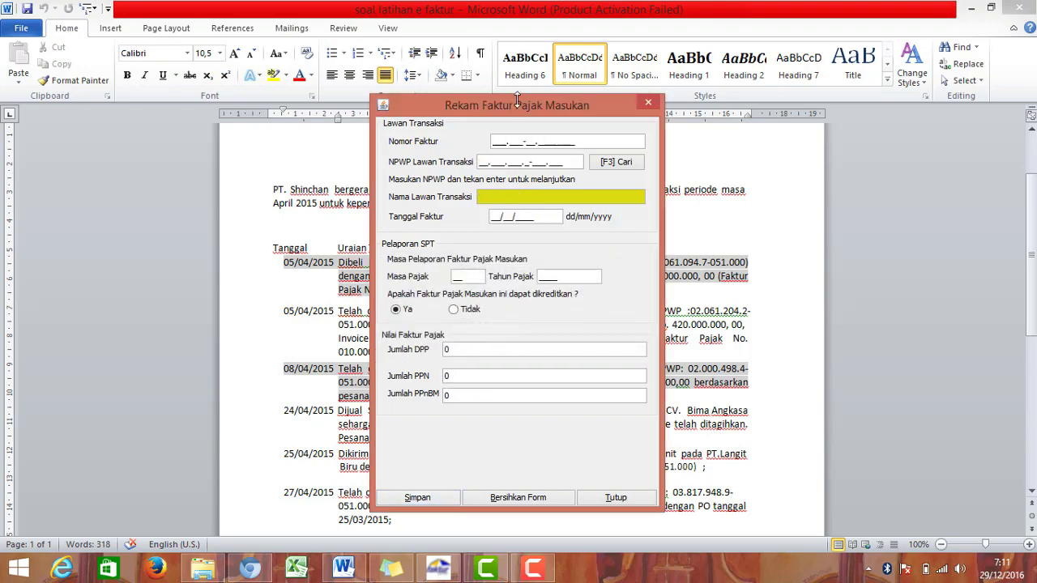
Step: Type and correct the tax invoice number for the next input invoice
{"action": "left_click_drag", "start_coordinate": [516, 97], "coordinate": [915, 113]}
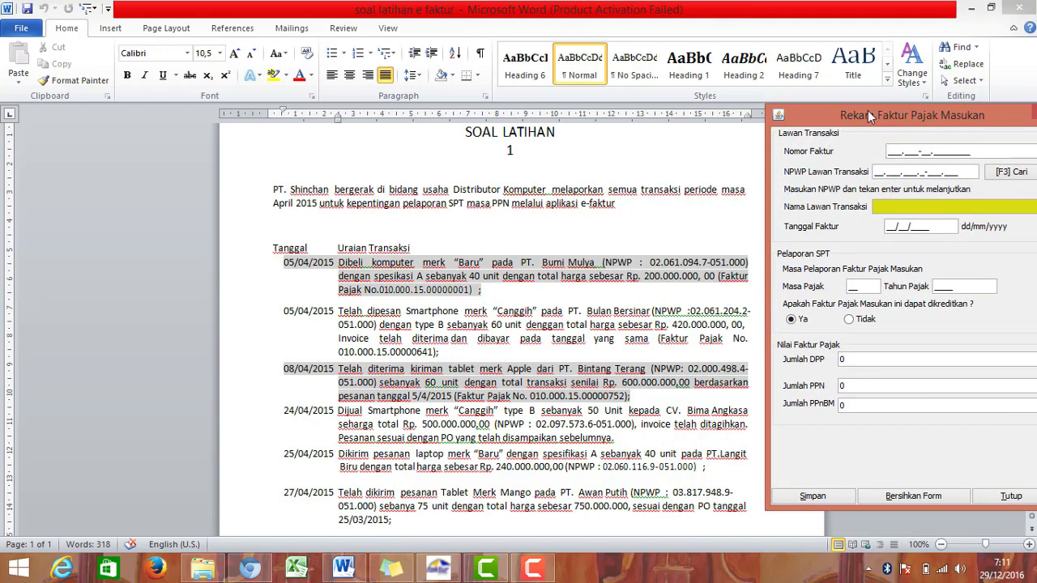
{"action": "left_click_drag", "start_coordinate": [868, 110], "coordinate": [466, 132]}
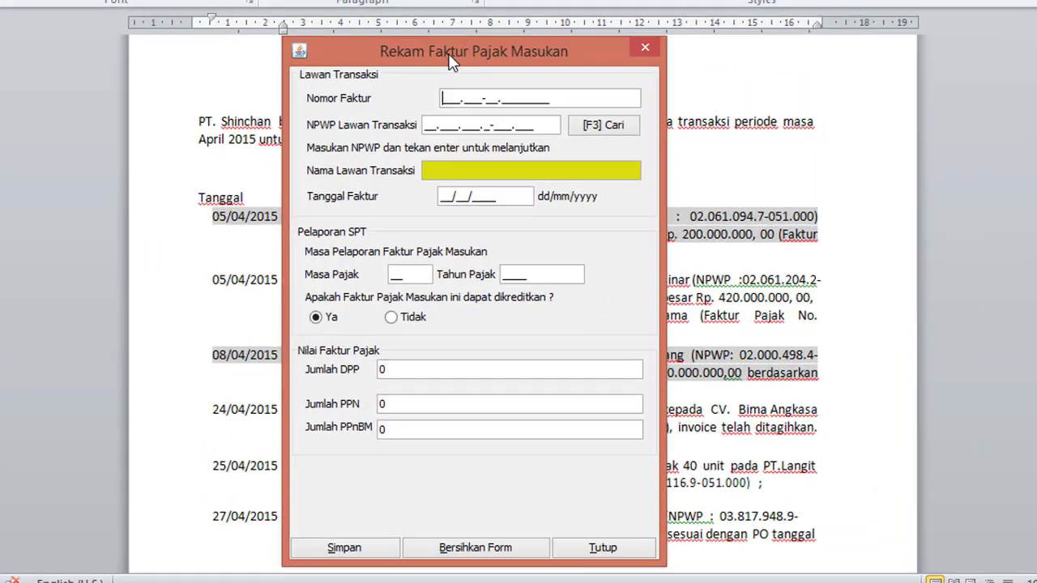
{"action": "type", "text": "010."}
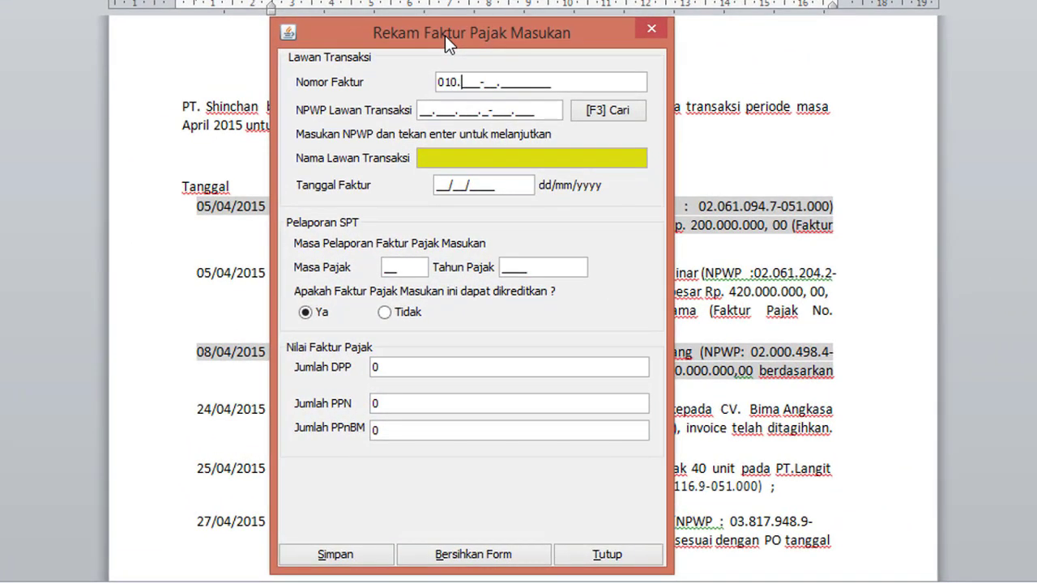
{"action": "type", "text": "15"}
{"action": "mouse_move", "coordinate": [445, 35]}
{"action": "left_mouse_down"}
{"action": "mouse_move", "coordinate": [995, 37]}
{"action": "mouse_move", "coordinate": [893, 51]}
{"action": "mouse_move", "coordinate": [432, 52]}
{"action": "mouse_move", "coordinate": [444, 59]}
{"action": "left_mouse_up"}
{"action": "key", "text": "BackSpace"}
{"action": "key", "text": "BackSpace"}
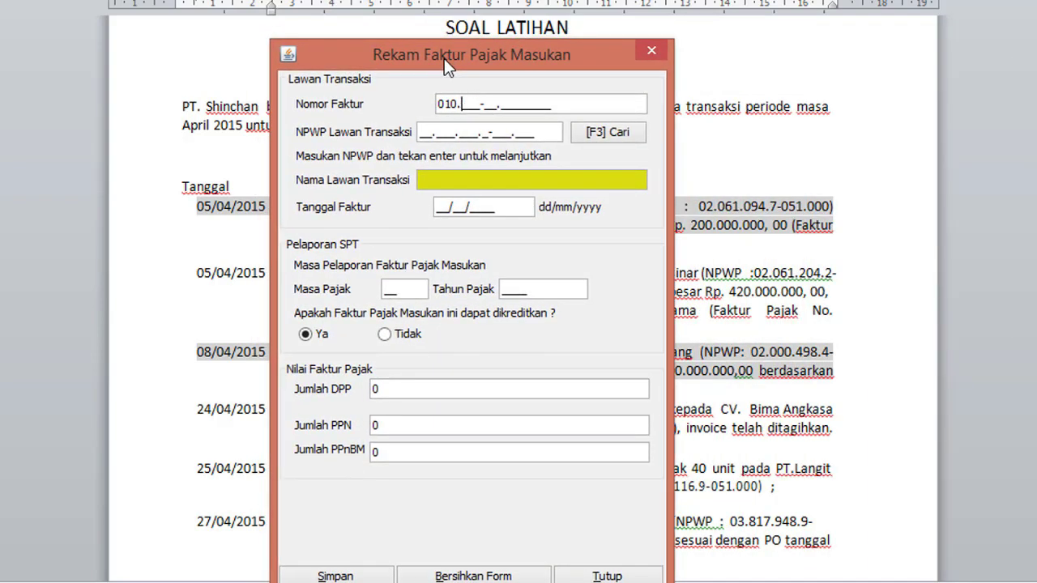
{"action": "type", "text": "000-1"}
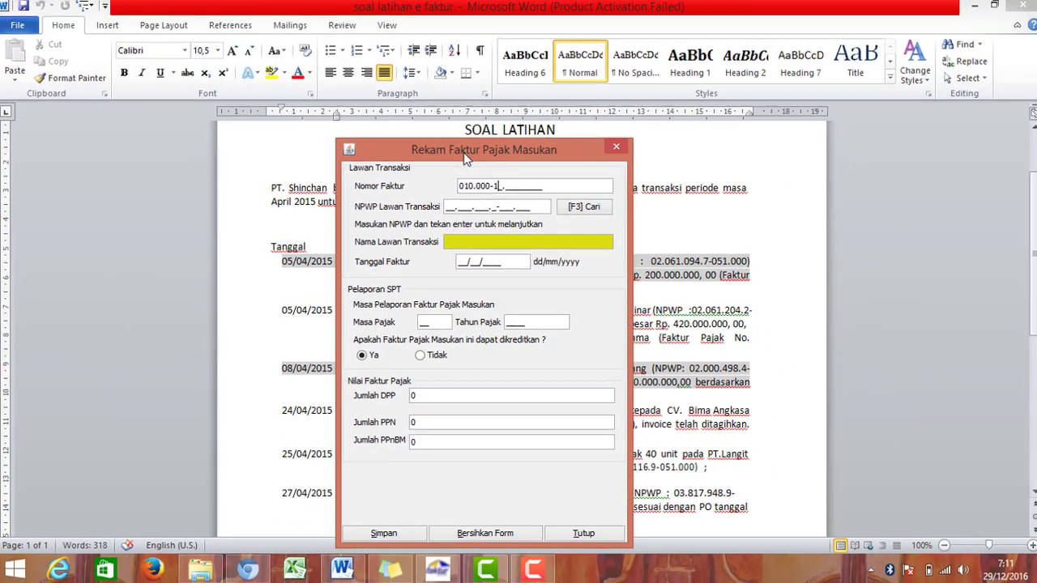
{"action": "type", "text": "5.00"}
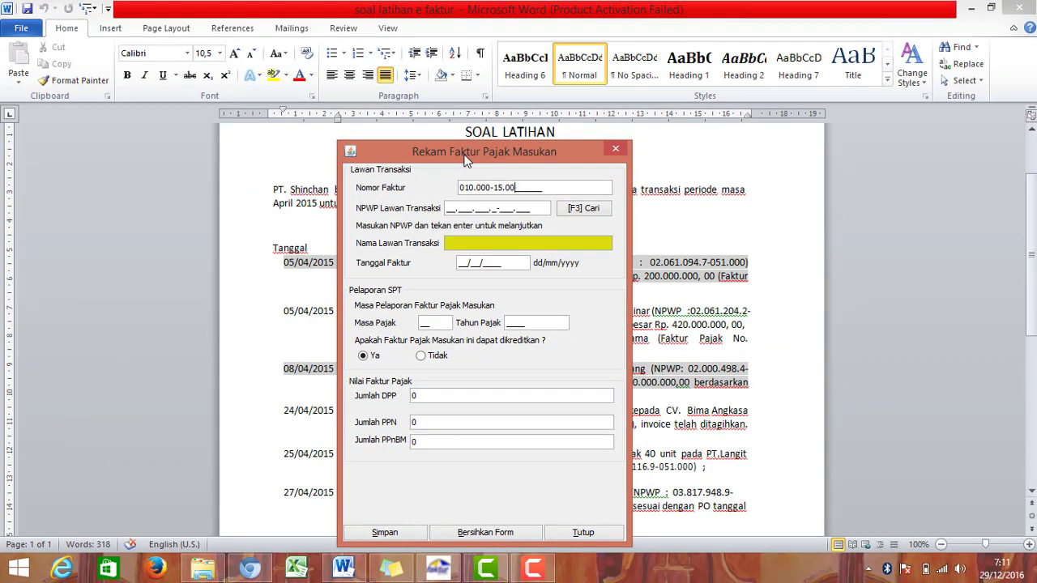
{"action": "type", "text": "000075"}
{"action": "key", "text": "BackSpace"}
{"action": "key", "text": "BackSpace"}
{"action": "key", "text": "BackSpace"}
{"action": "type", "text": "752"}
Step: Choose PT Bintang Terang as the transaction partner from the Cari lookup
{"action": "left_click", "coordinate": [570, 208]}
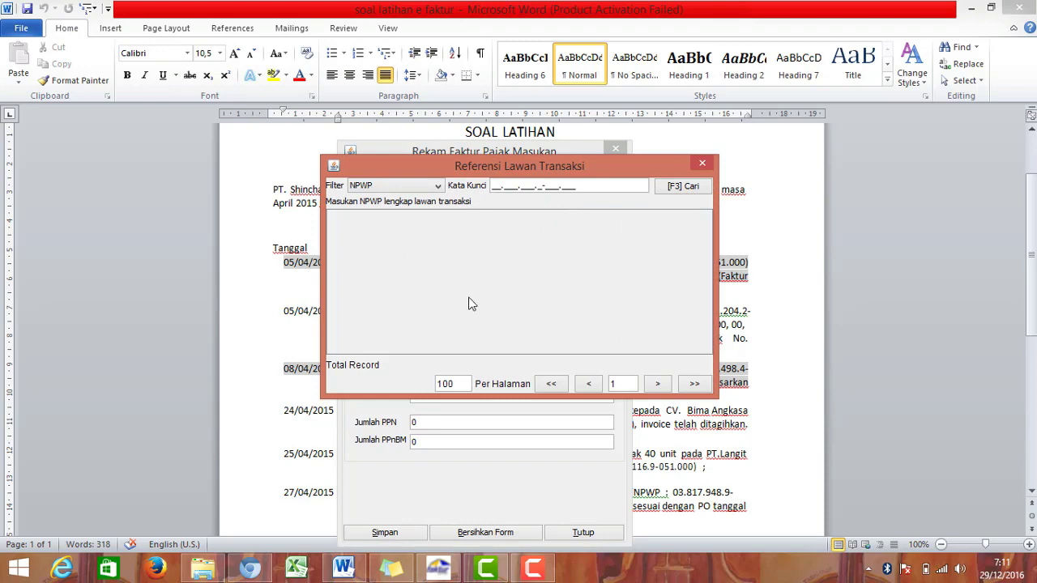
{"action": "left_click", "coordinate": [676, 187]}
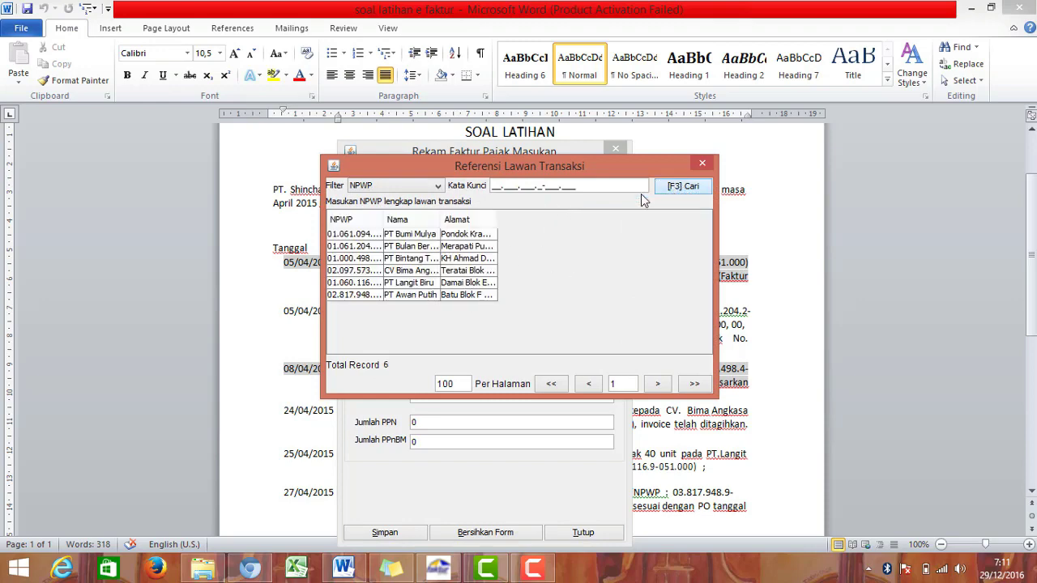
{"action": "double_click", "coordinate": [434, 259]}
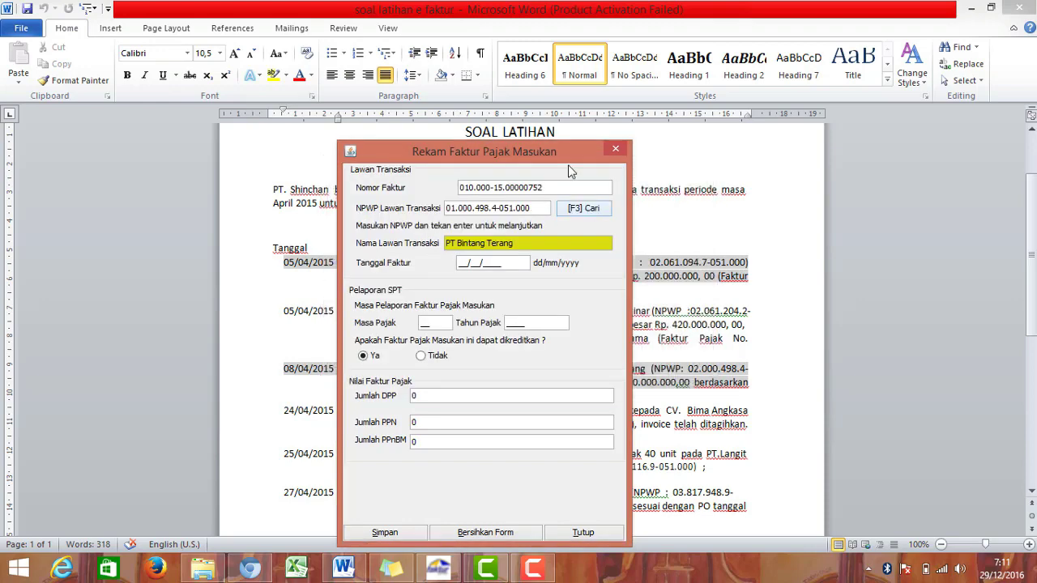
{"action": "left_click_drag", "start_coordinate": [546, 152], "coordinate": [588, 146]}
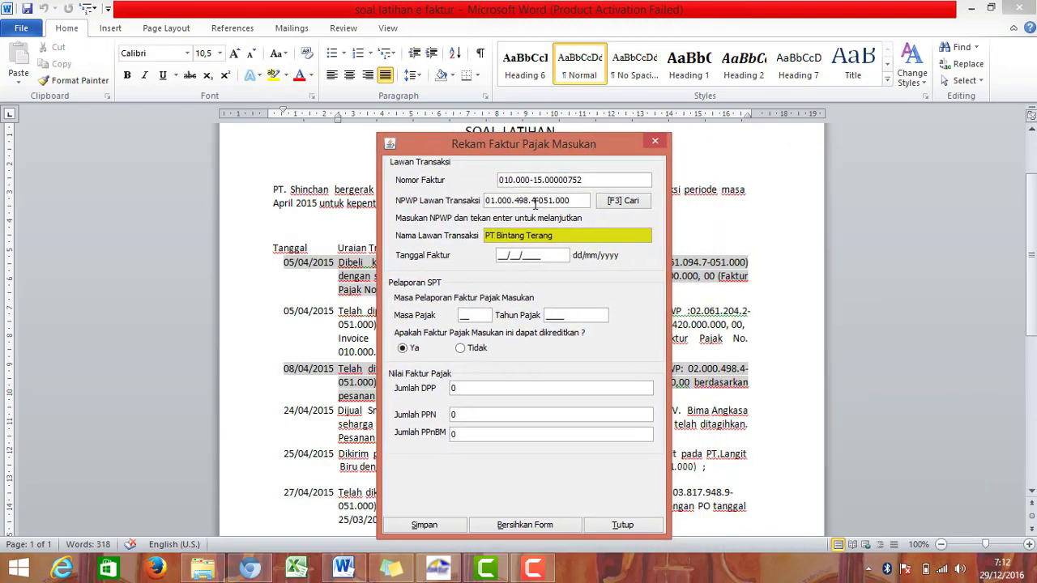
Step: Date the PT Bintang Terang invoice 08/04/2015 and fill in its tax period and year
{"action": "left_click", "coordinate": [500, 255]}
{"action": "type", "text": "08/04/2015"}
{"action": "left_click", "coordinate": [482, 319]}
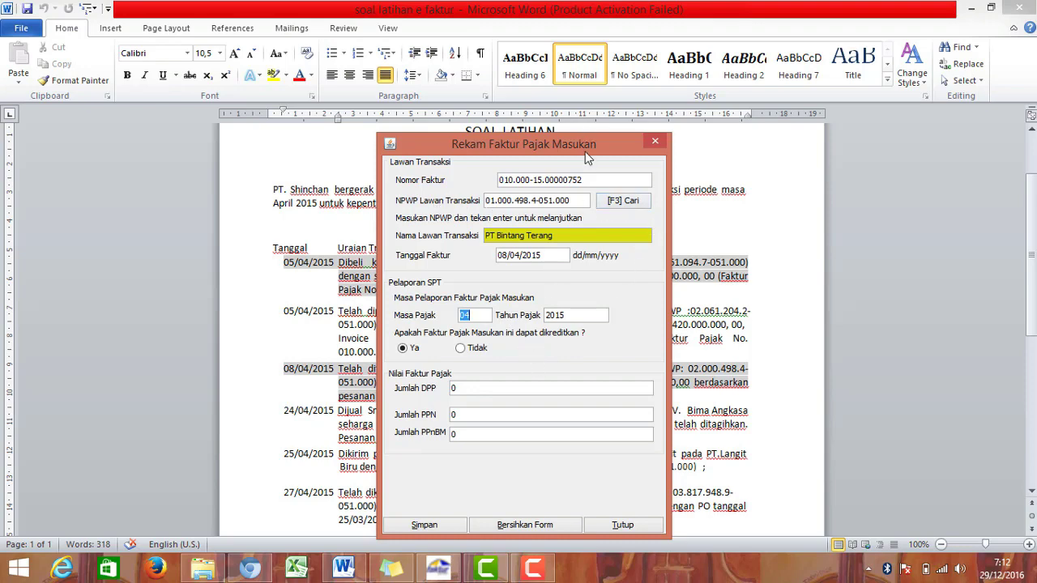
{"action": "left_click_drag", "start_coordinate": [585, 151], "coordinate": [579, 144]}
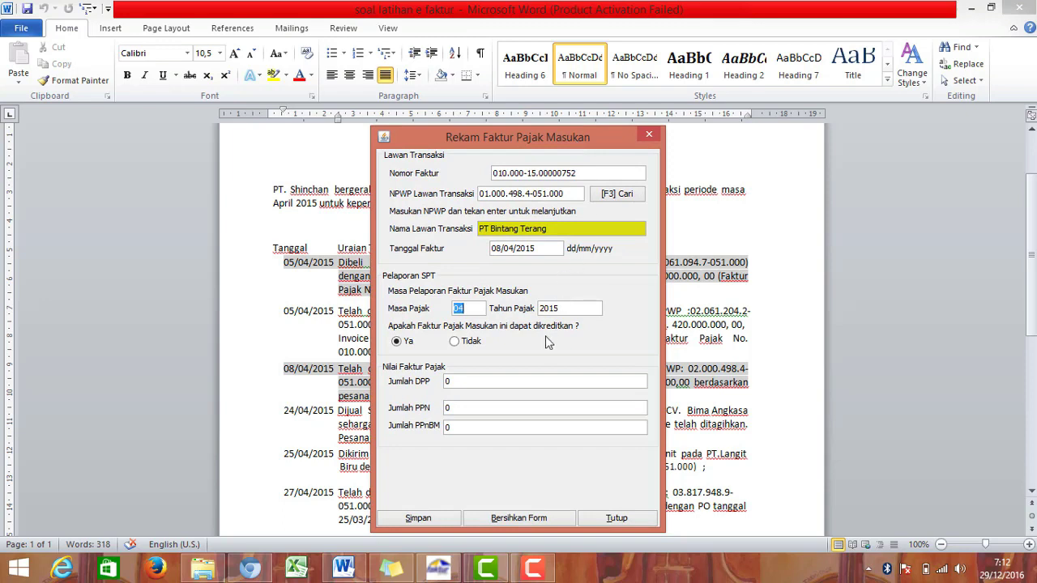
{"action": "left_click", "coordinate": [526, 383]}
{"action": "left_click_drag", "start_coordinate": [604, 133], "coordinate": [976, 78]}
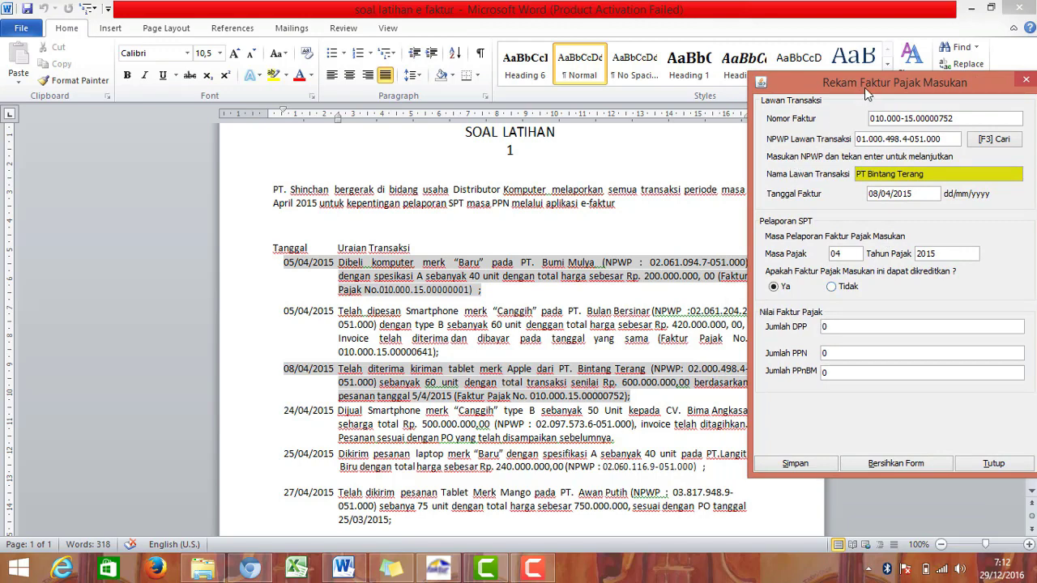
{"action": "left_click_drag", "start_coordinate": [865, 87], "coordinate": [483, 95]}
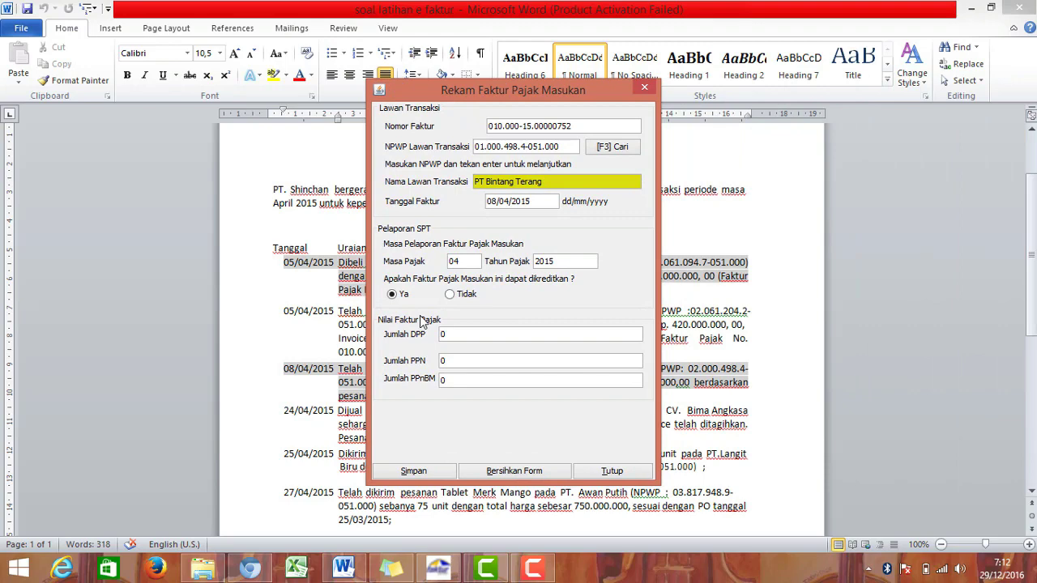
Step: Enter DPP 600.000.000 so PPN becomes 60.000.000, then save the invoice
{"action": "type", "text": "6"}
{"action": "double_click", "coordinate": [469, 335]}
{"action": "type", "text": "600000000"}
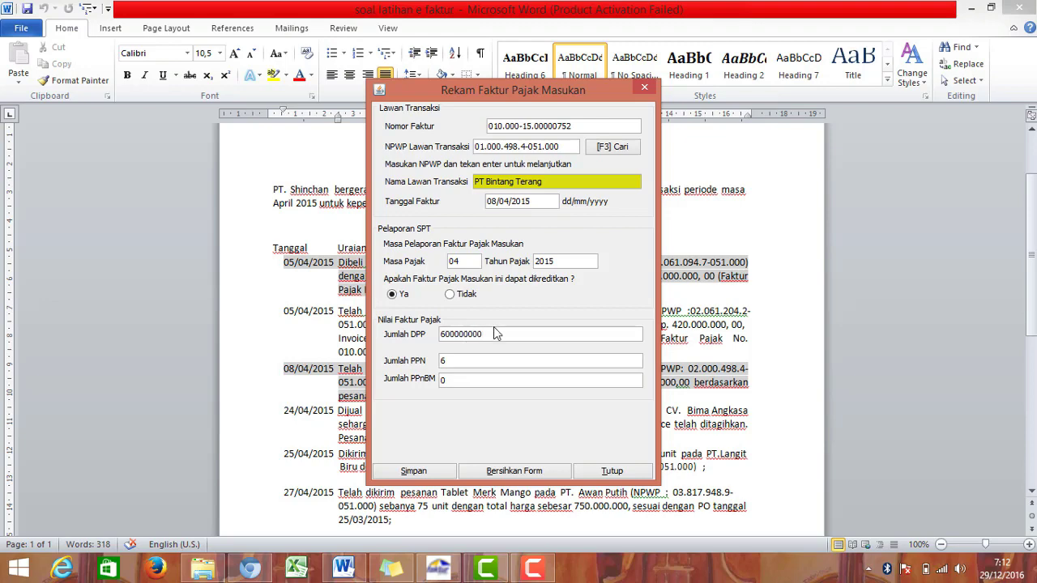
{"action": "left_click", "coordinate": [500, 361]}
{"action": "left_click", "coordinate": [419, 471]}
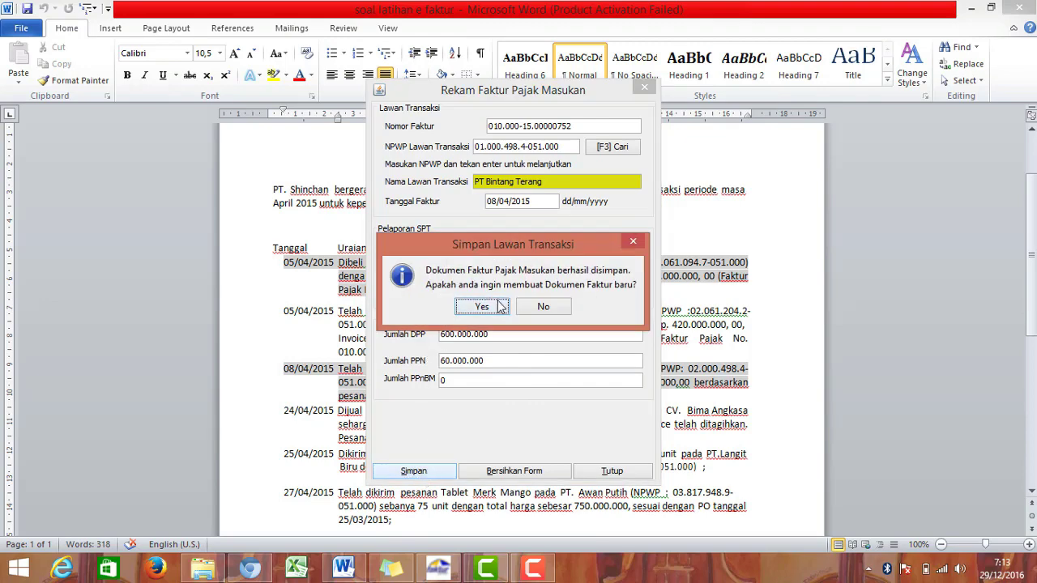
{"action": "left_click", "coordinate": [542, 307]}
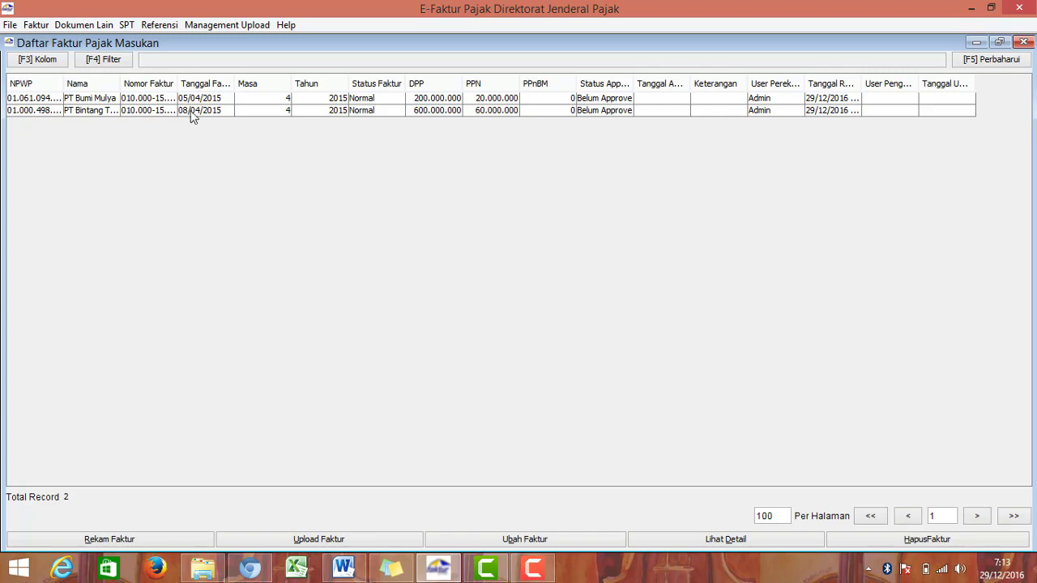
{"action": "left_click", "coordinate": [81, 98]}
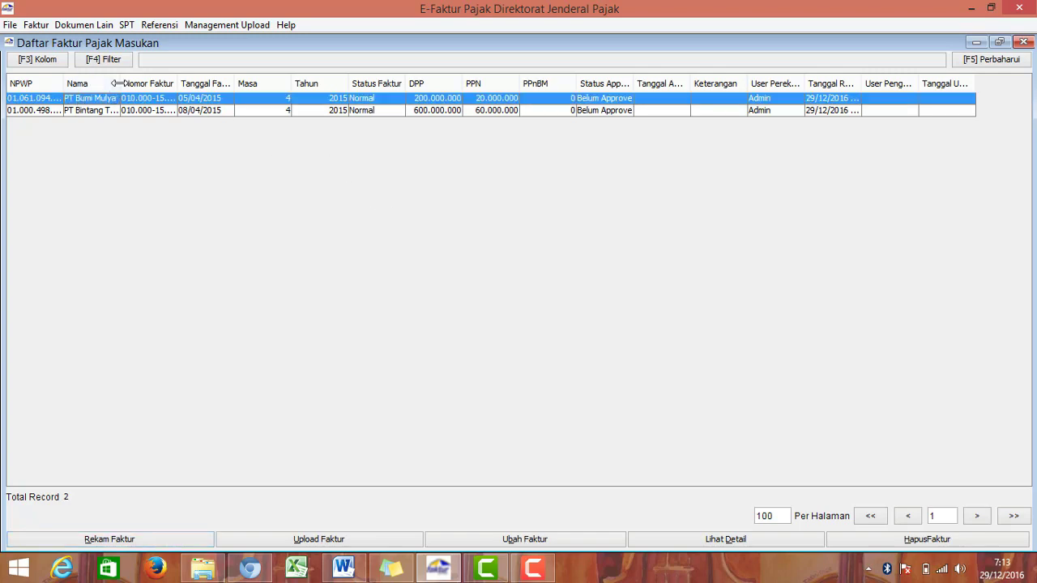
{"action": "left_click_drag", "start_coordinate": [119, 83], "coordinate": [204, 84]}
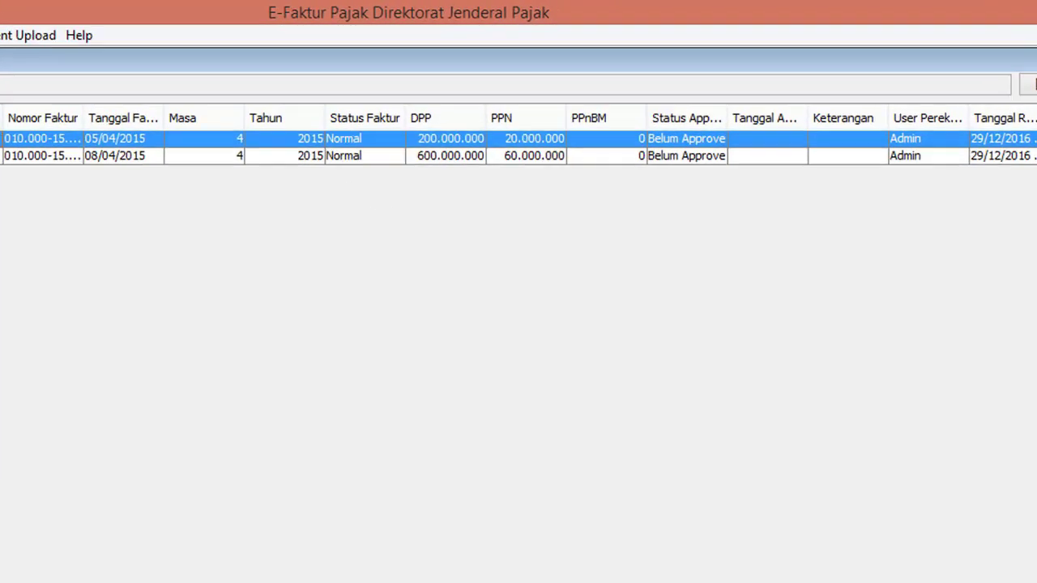
{"action": "left_click", "coordinate": [122, 156]}
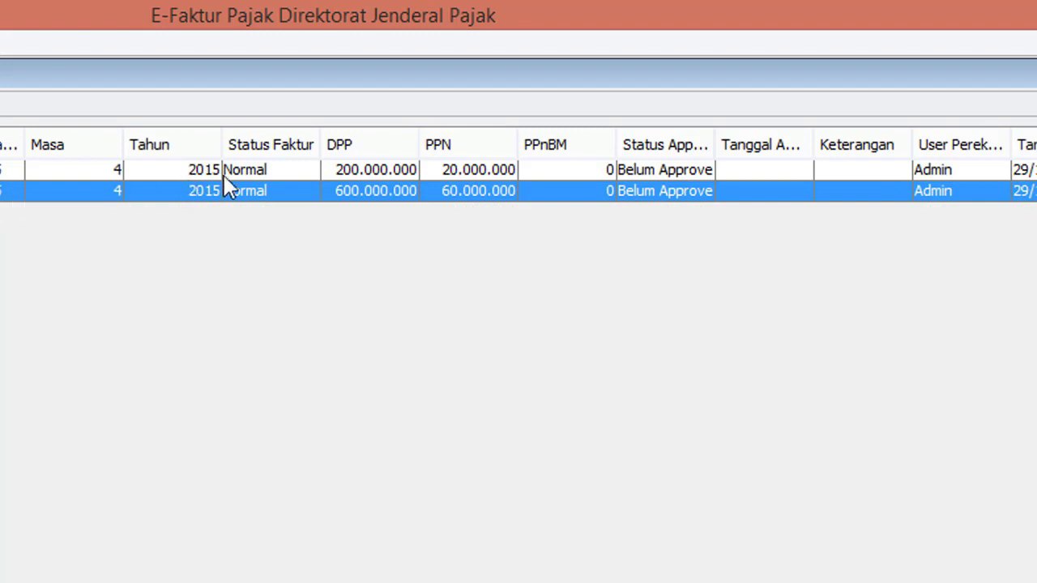
{"action": "scroll", "coordinate": [518, 179], "scroll_direction": "right", "scroll_amount": 1}
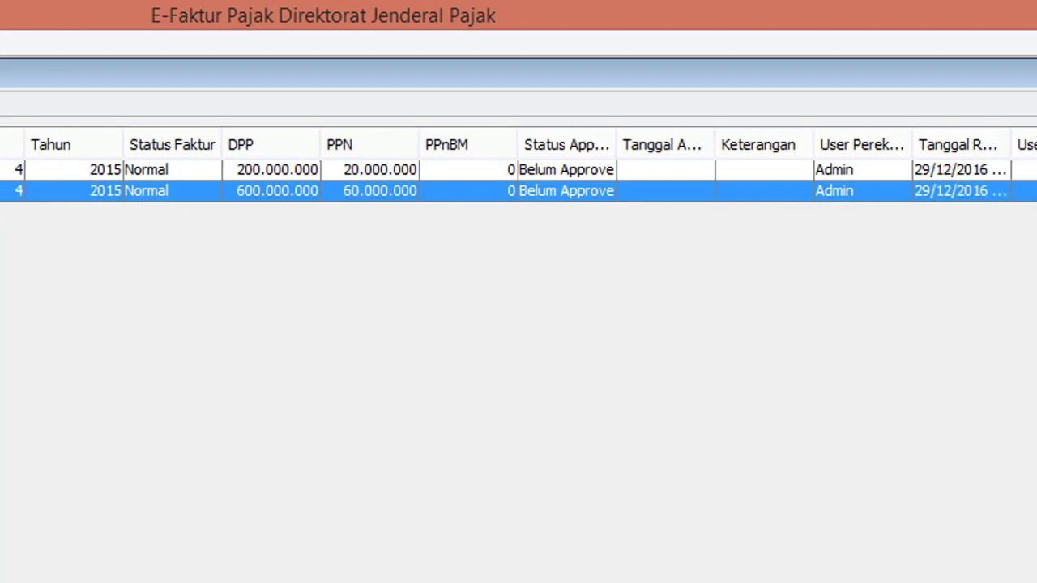
{"action": "left_click", "coordinate": [566, 172]}
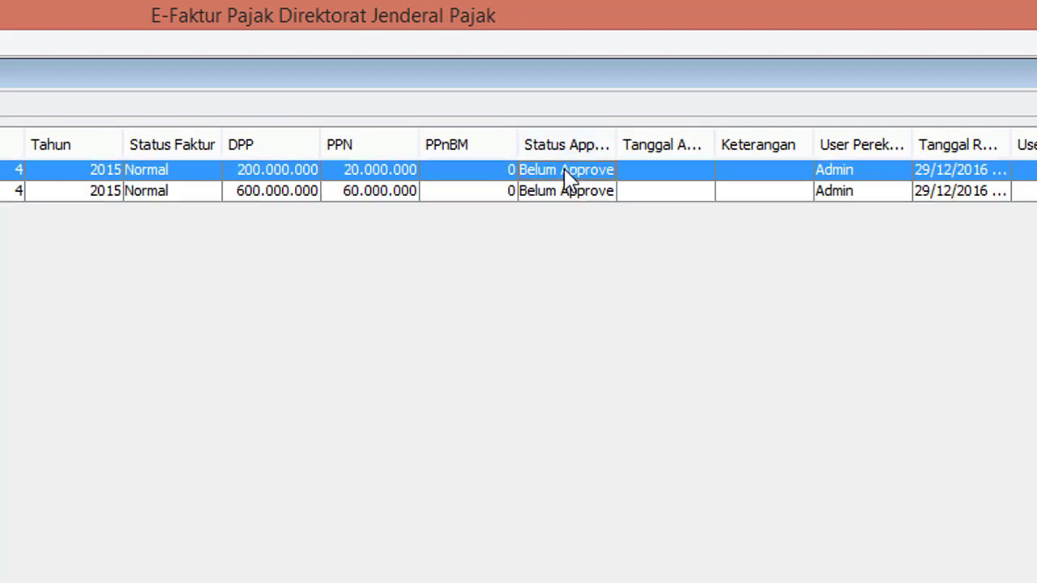
{"action": "left_click", "coordinate": [577, 194]}
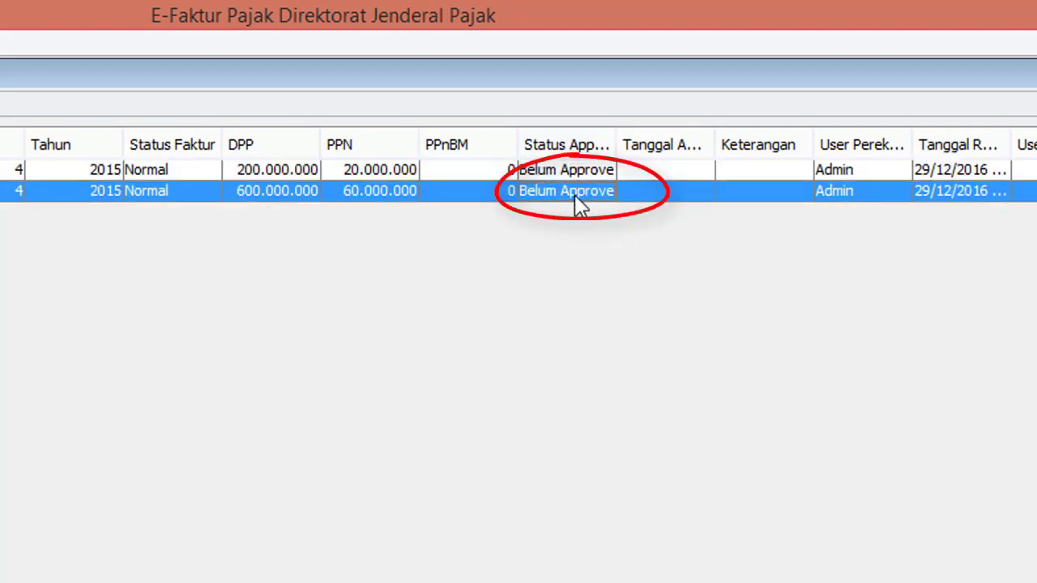
{"action": "left_click", "coordinate": [572, 176]}
{"action": "left_click", "coordinate": [579, 193]}
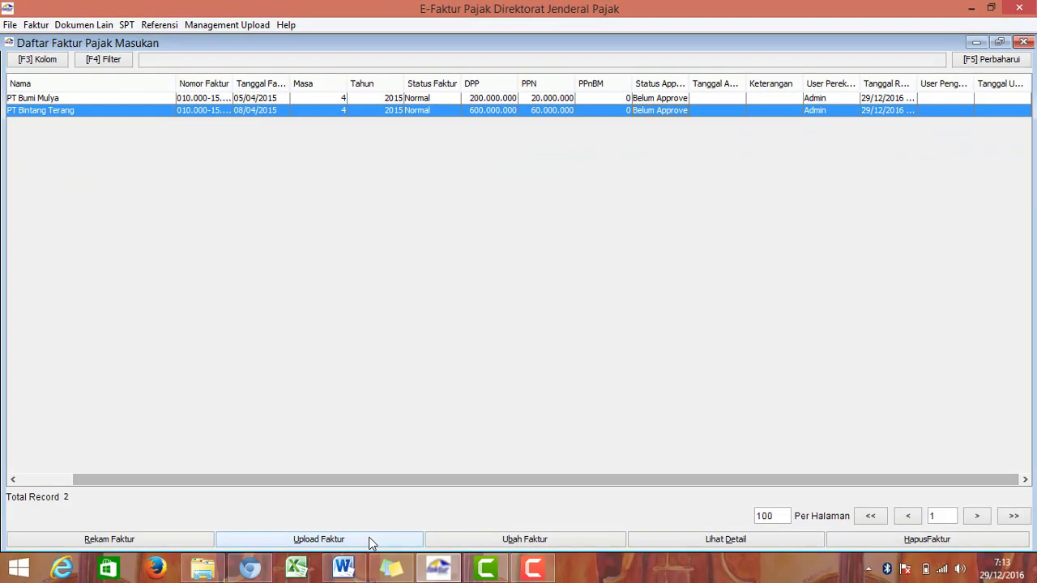
{"action": "left_click", "coordinate": [370, 539]}
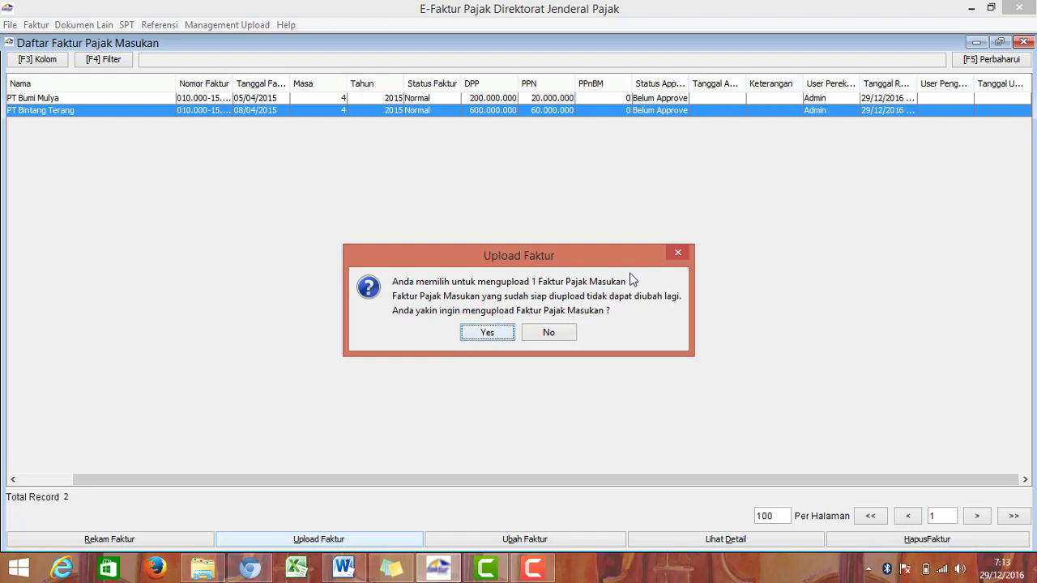
{"action": "left_click", "coordinate": [678, 253]}
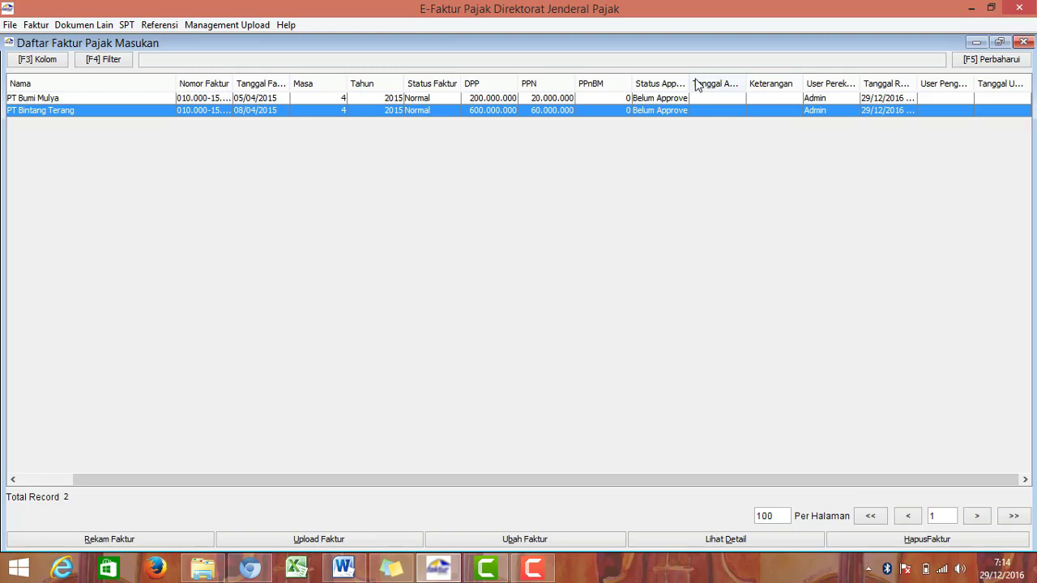
Step: Open the Posting Data Faktur dialog from the SPT menu
{"action": "left_click", "coordinate": [252, 26]}
{"action": "left_click", "coordinate": [134, 45]}
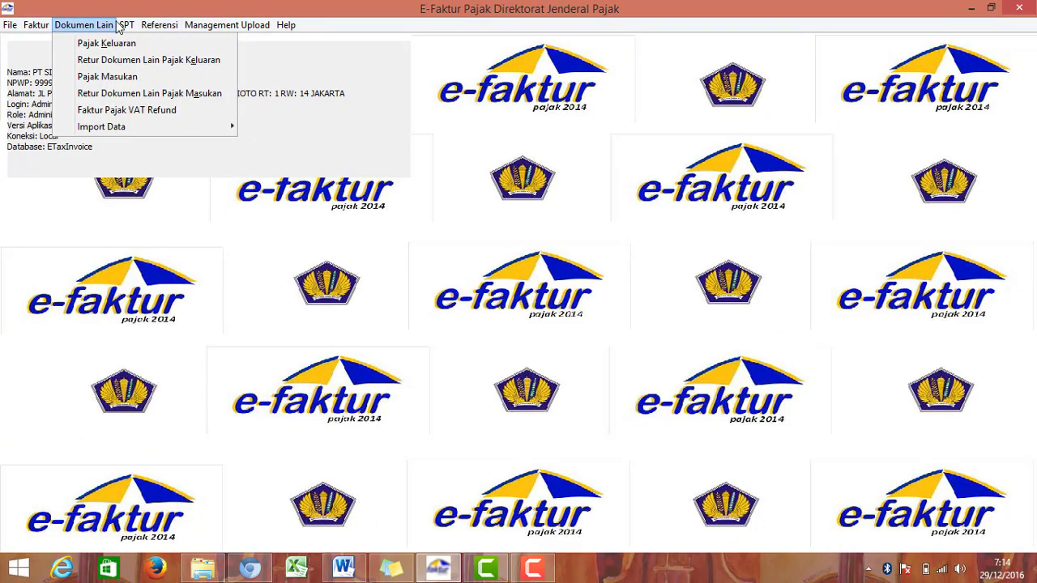
{"action": "left_click", "coordinate": [125, 25]}
{"action": "left_click", "coordinate": [126, 25]}
{"action": "left_click", "coordinate": [151, 40]}
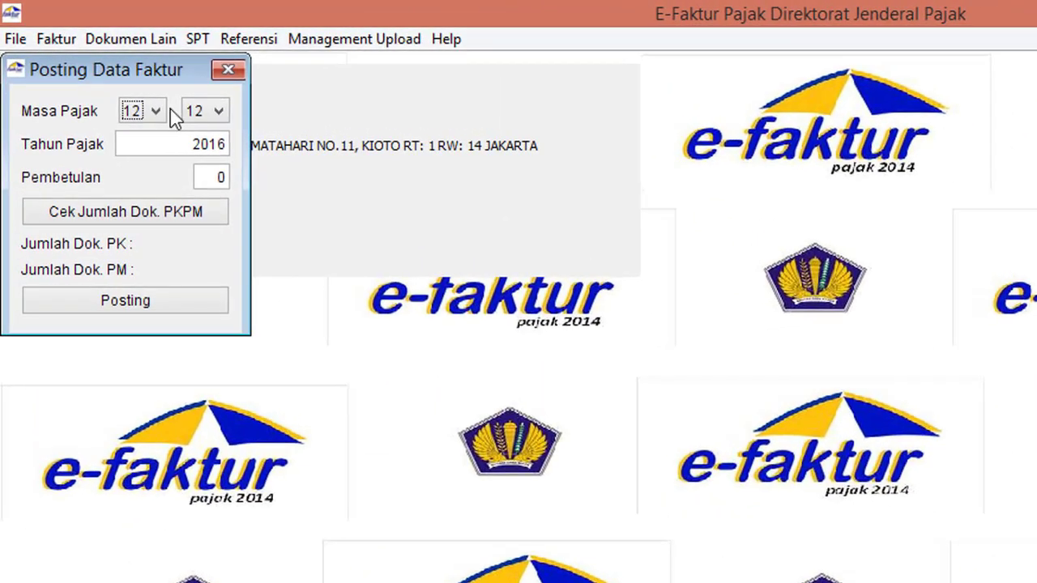
Step: Set tax period 04 and year 2015, count the documents (0 PK, 0 PM), and close the dialog
{"action": "left_click", "coordinate": [154, 111]}
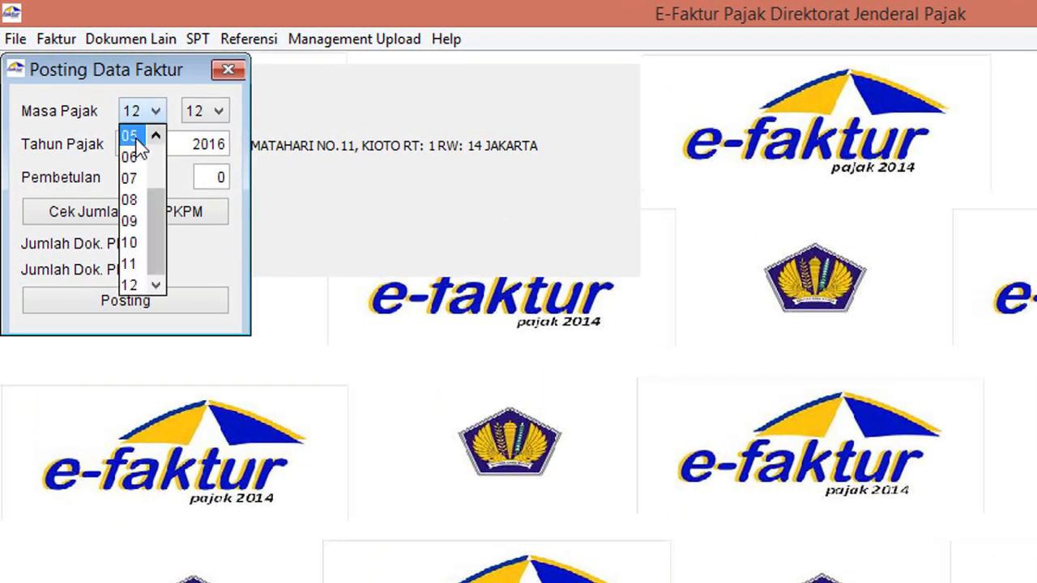
{"action": "key", "text": "Escape"}
{"action": "left_click", "coordinate": [154, 115]}
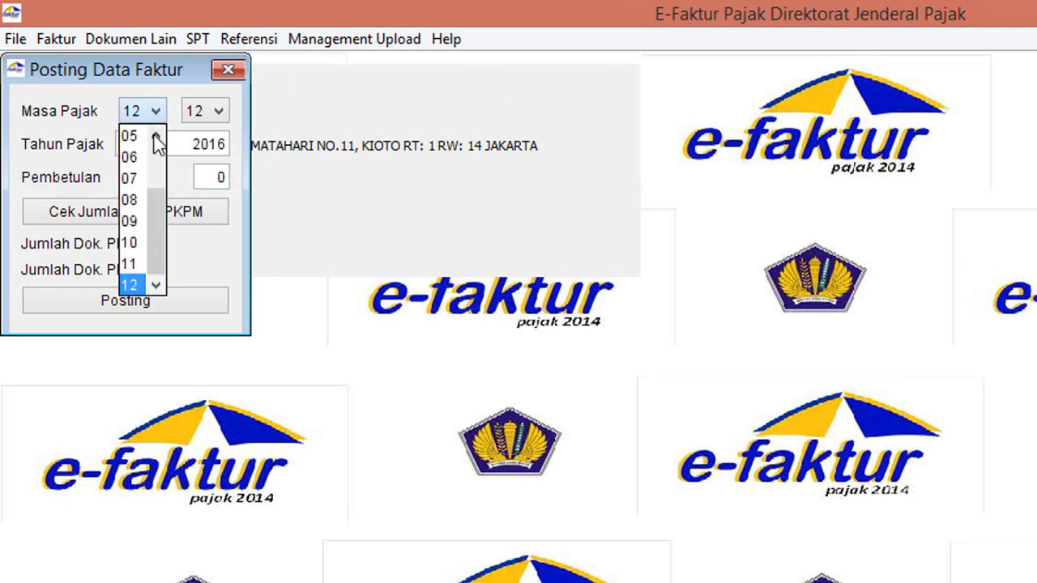
{"action": "scroll", "coordinate": [154, 145], "scroll_direction": "up", "scroll_amount": 1}
{"action": "left_click", "coordinate": [132, 136]}
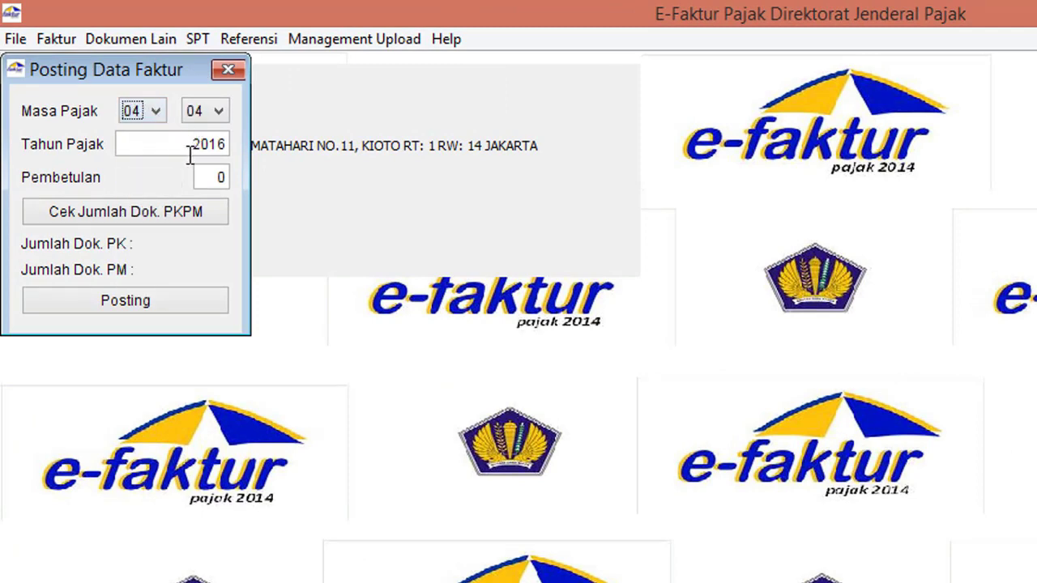
{"action": "left_click", "coordinate": [220, 153]}
{"action": "type", "text": "6"}
{"action": "key", "text": "BackSpace"}
{"action": "key", "text": "BackSpace"}
{"action": "key", "text": "BackSpace"}
{"action": "type", "text": "15"}
{"action": "left_click", "coordinate": [140, 214]}
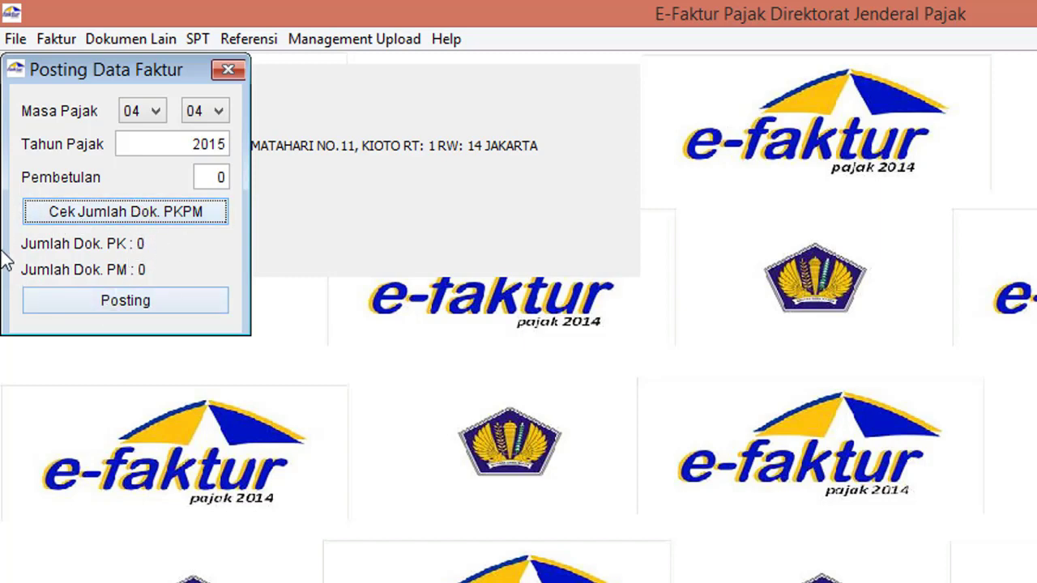
{"action": "left_click", "coordinate": [229, 70]}
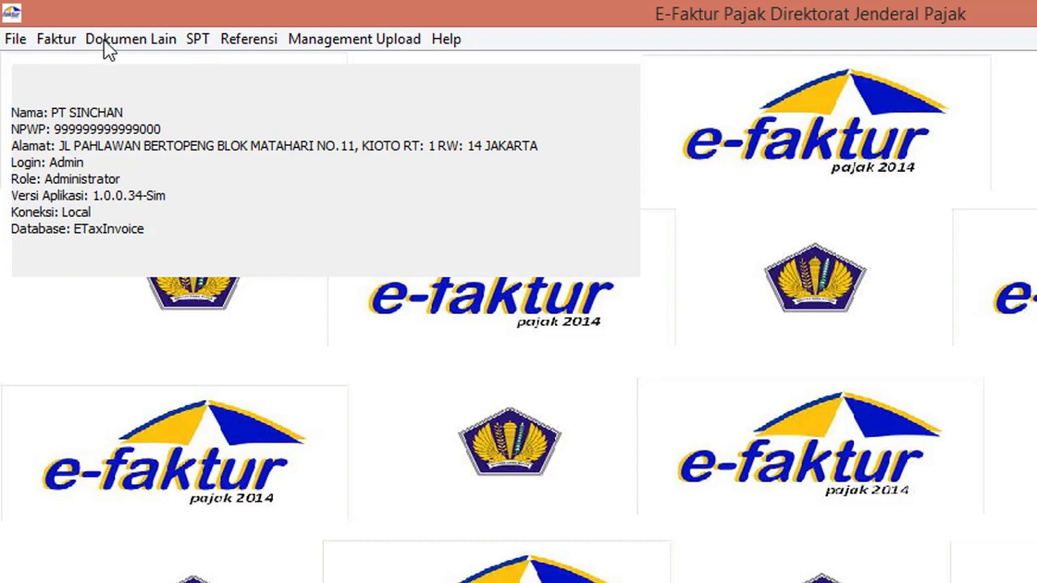
Step: From Pajak Masukan > Administrasi Faktur, upload PT Bintang Terang's invoice and confirm both prompts
{"action": "left_click", "coordinate": [60, 44]}
{"action": "mouse_move", "coordinate": [163, 91]}
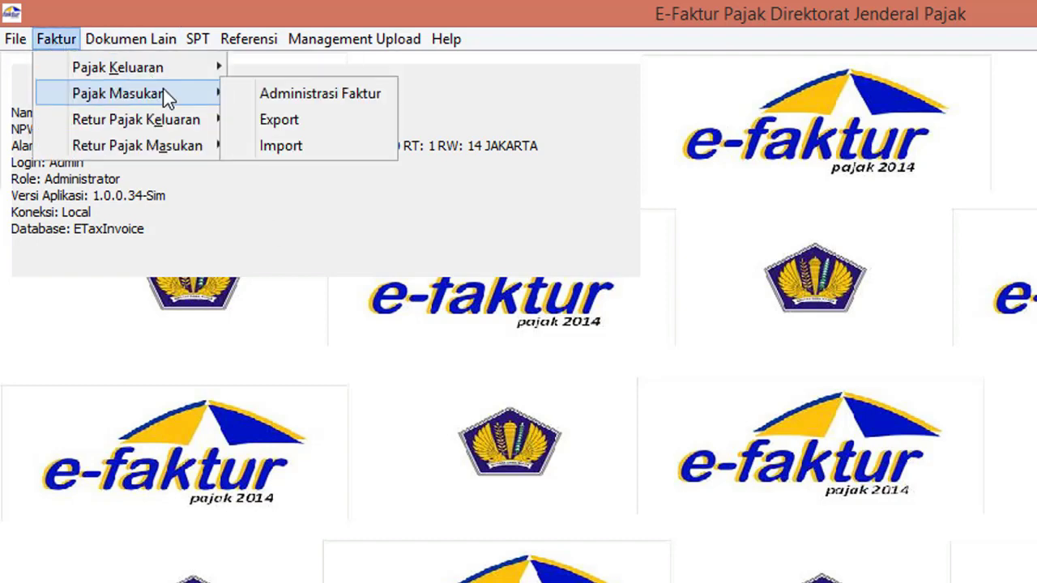
{"action": "left_click", "coordinate": [261, 95]}
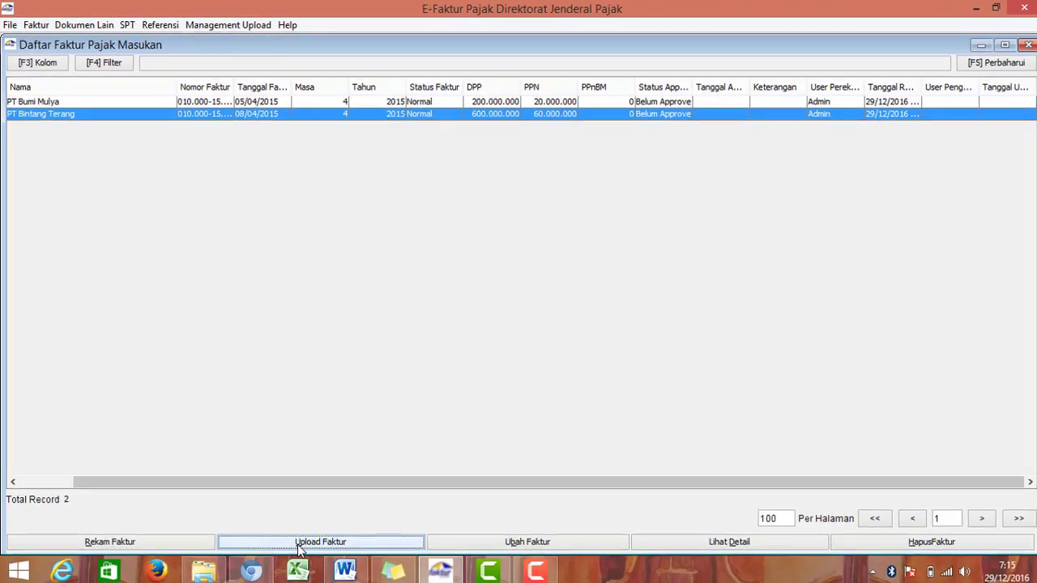
{"action": "left_click", "coordinate": [300, 544]}
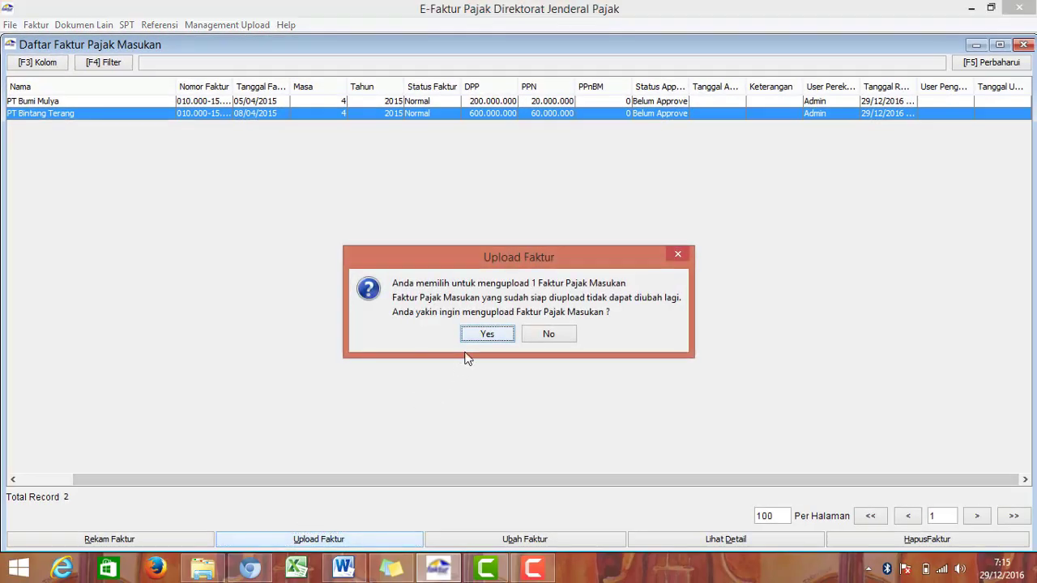
{"action": "left_click", "coordinate": [487, 336]}
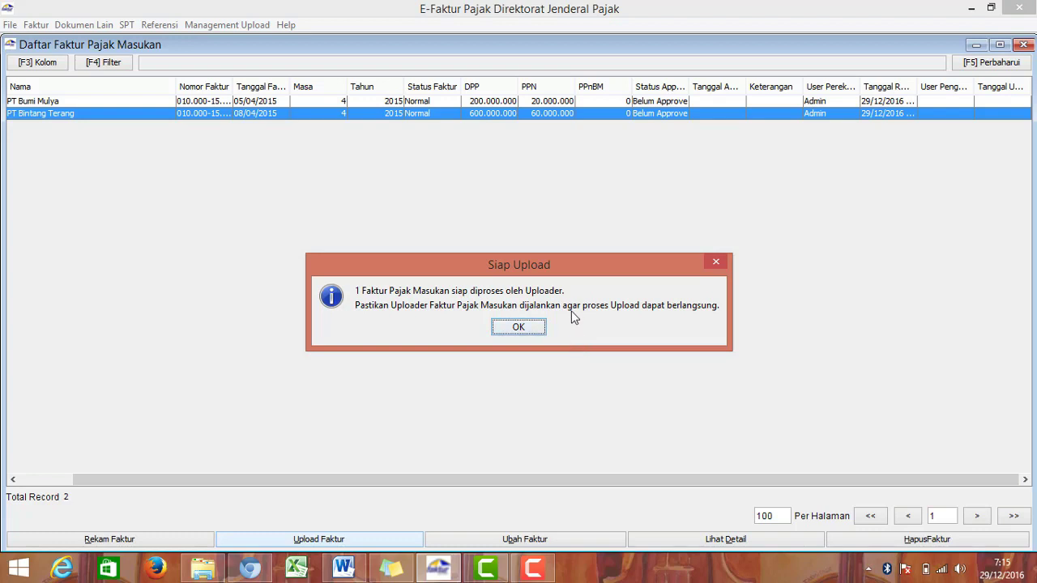
{"action": "left_click", "coordinate": [519, 327]}
{"action": "left_click", "coordinate": [496, 102]}
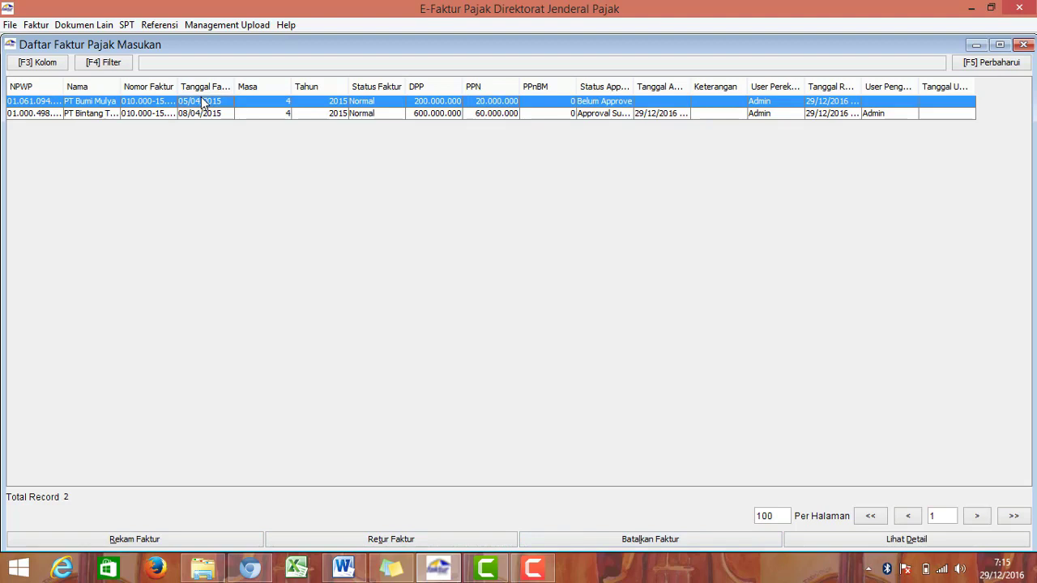
{"action": "left_click", "coordinate": [592, 115]}
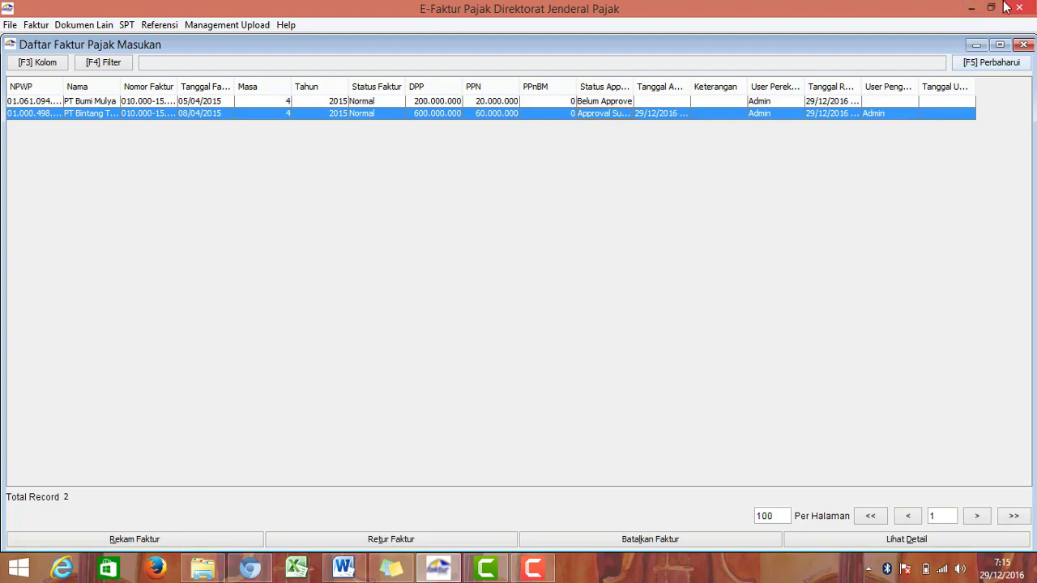
Step: Reopen the input-invoice administration list and widen the Status Approval column
{"action": "left_click", "coordinate": [1024, 44]}
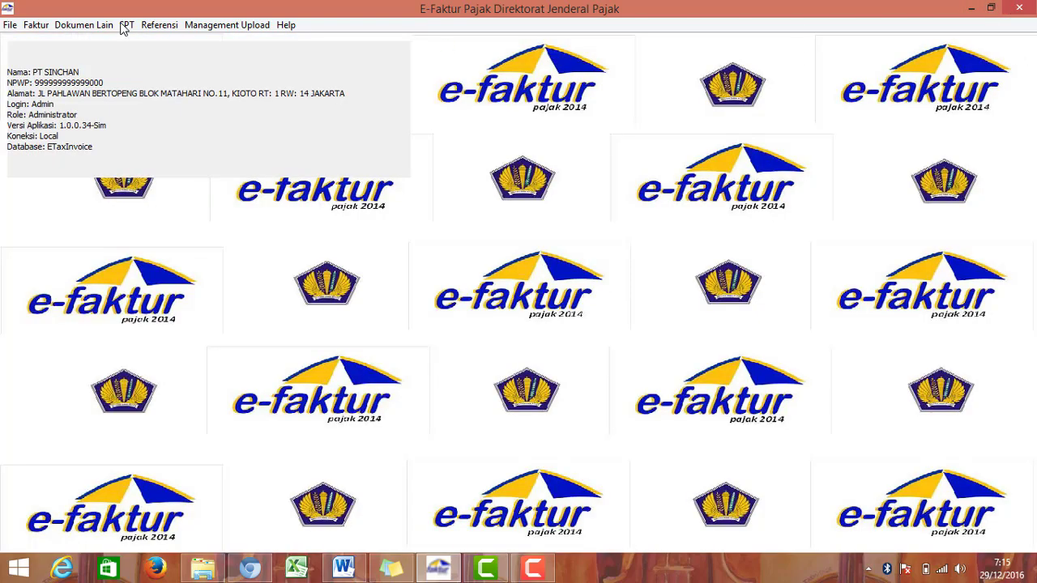
{"action": "left_click", "coordinate": [9, 25]}
{"action": "left_click", "coordinate": [36, 24]}
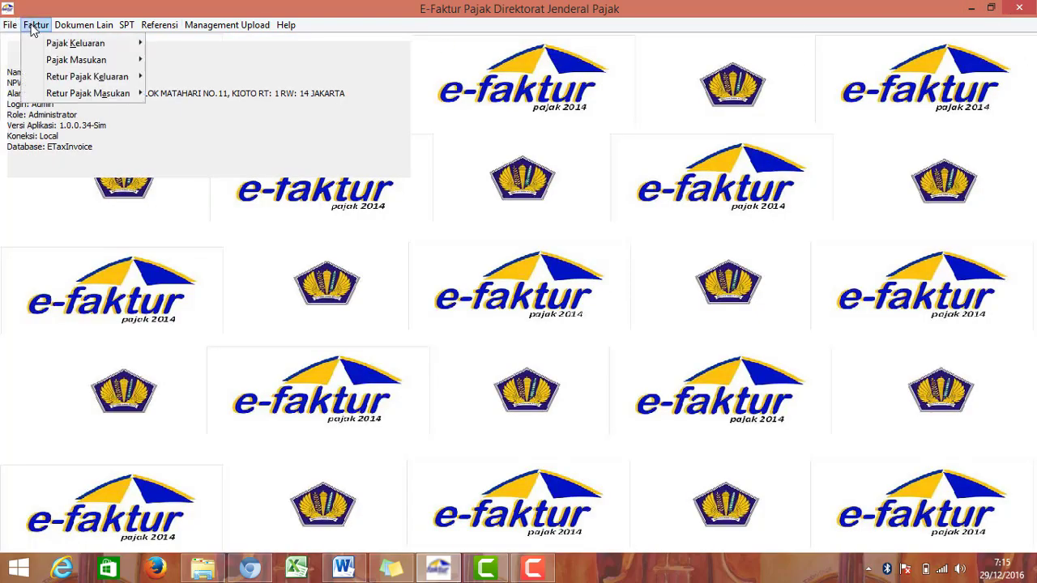
{"action": "mouse_move", "coordinate": [77, 57]}
{"action": "left_click", "coordinate": [164, 61]}
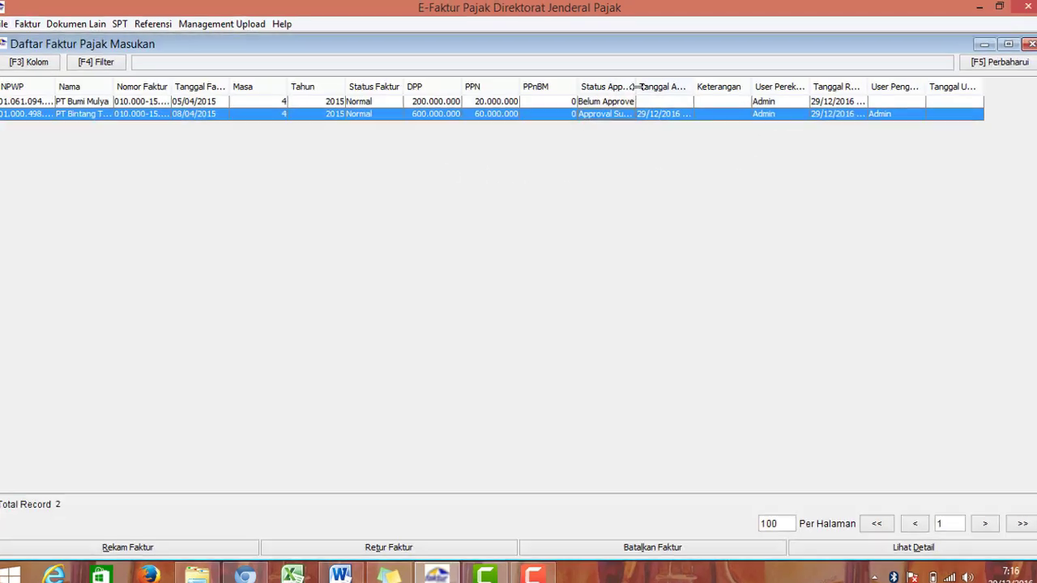
{"action": "left_click_drag", "start_coordinate": [638, 87], "coordinate": [682, 86]}
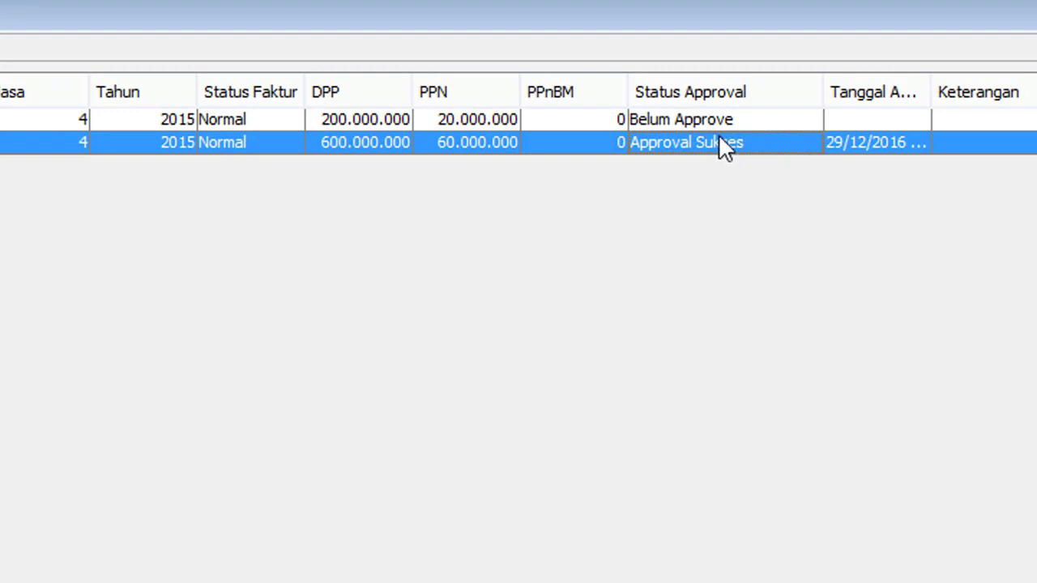
Step: Upload the PT Bumi Mulya invoice, confirming both prompts, and check its approval status
{"action": "left_click", "coordinate": [733, 122]}
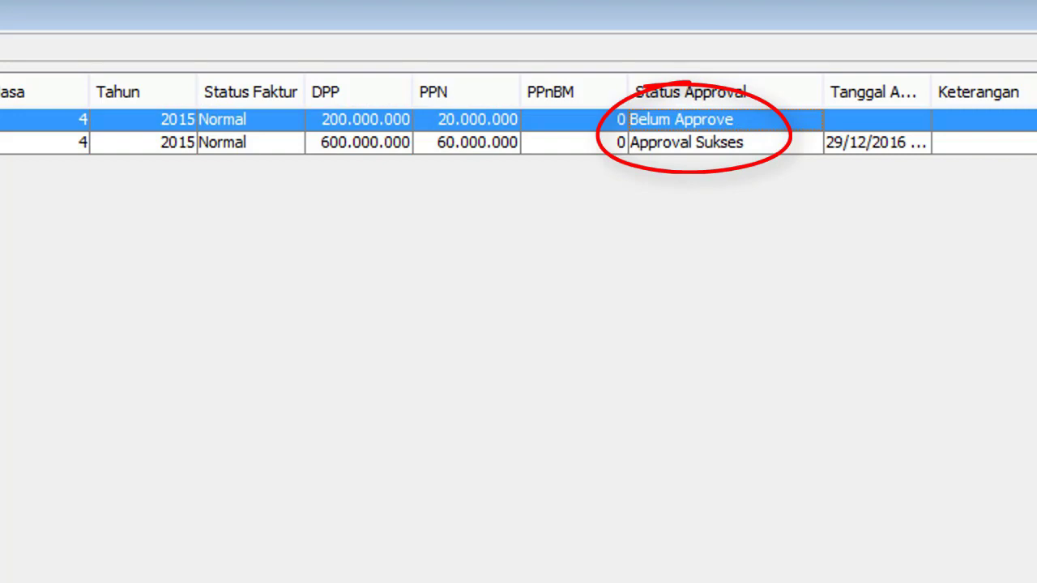
{"action": "left_click", "coordinate": [312, 541]}
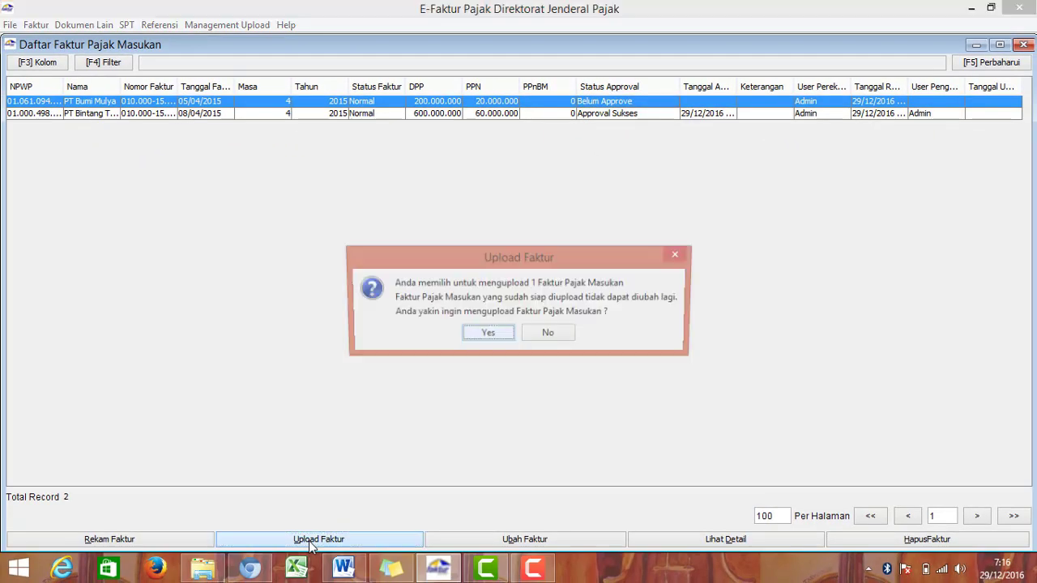
{"action": "left_click", "coordinate": [487, 335]}
{"action": "left_click", "coordinate": [519, 327]}
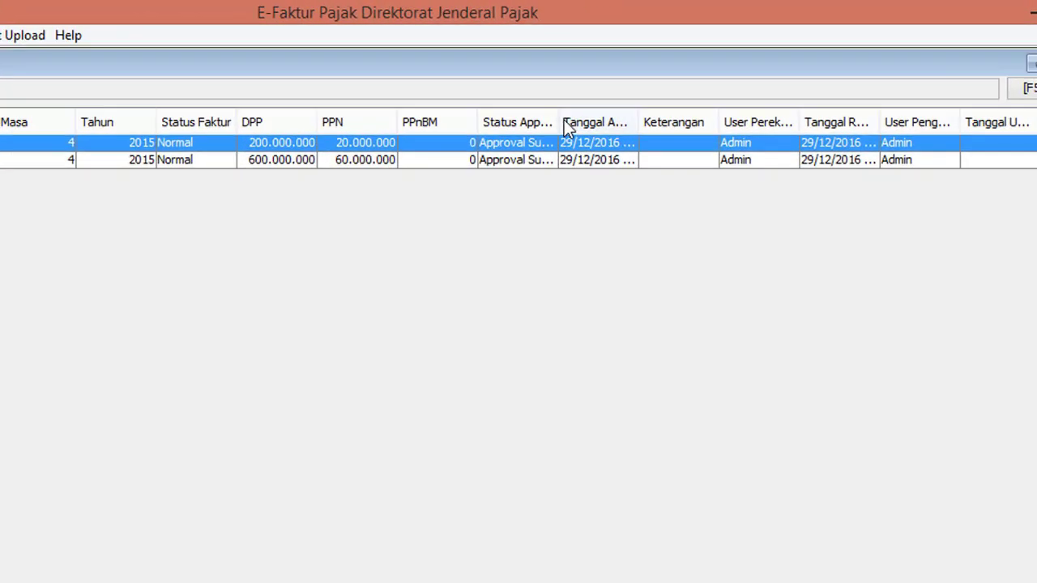
{"action": "left_click_drag", "start_coordinate": [558, 122], "coordinate": [614, 122]}
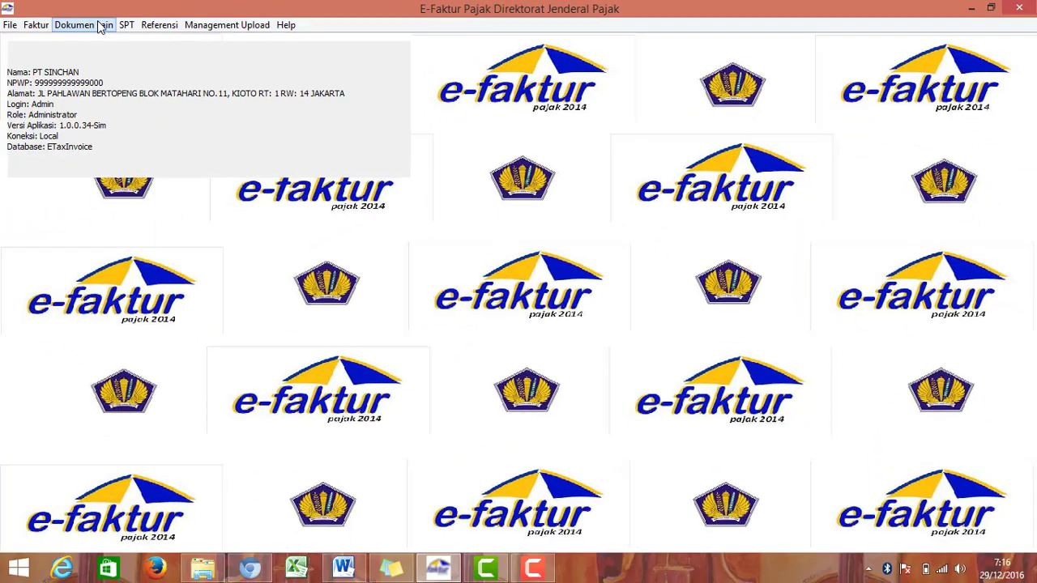
Step: Rerun the PK/PM document count in Posting Data Faktur, then close the window
{"action": "left_click", "coordinate": [126, 24]}
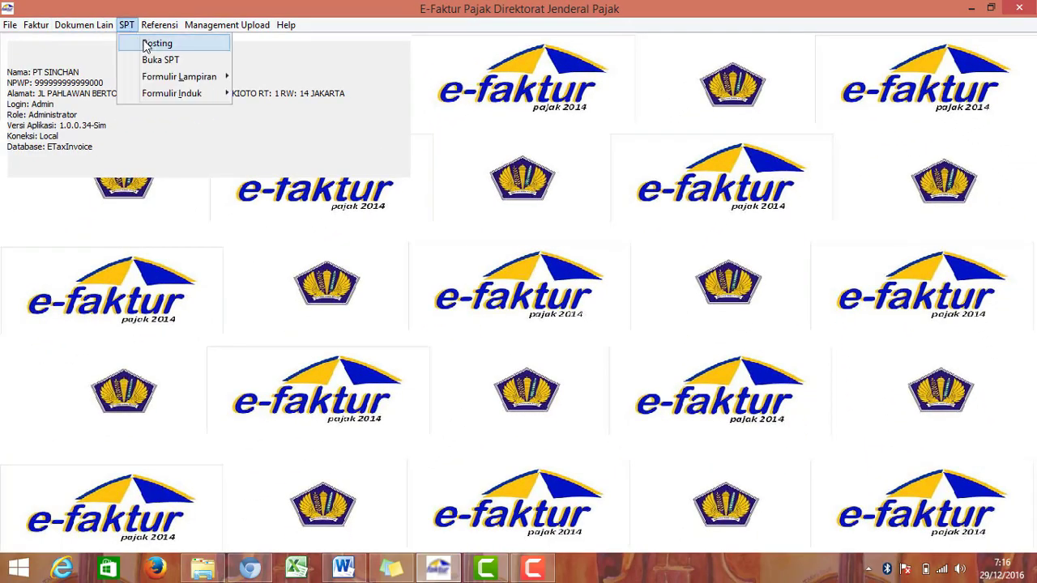
{"action": "left_click", "coordinate": [145, 43]}
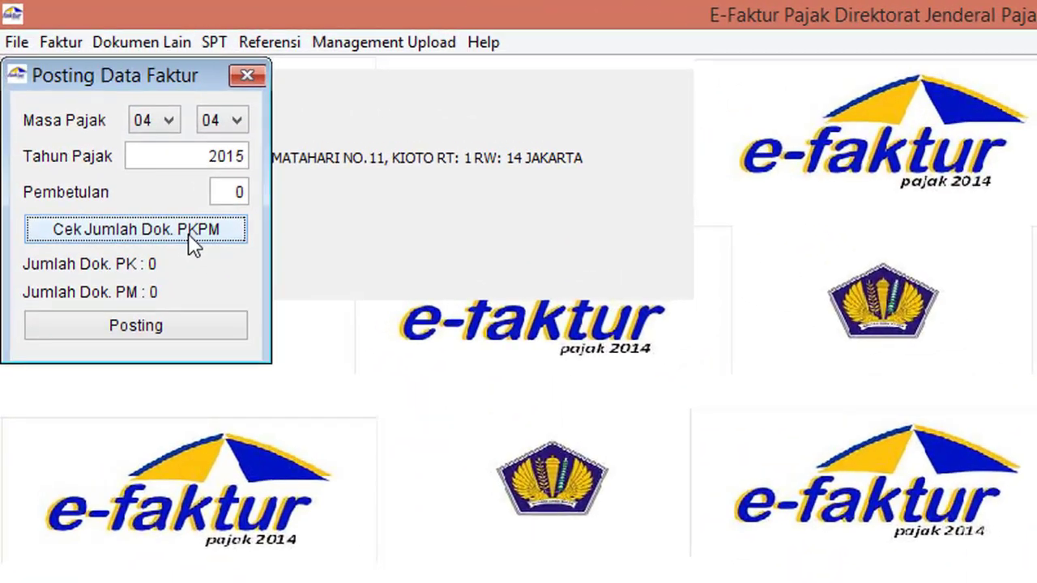
{"action": "left_click", "coordinate": [118, 144]}
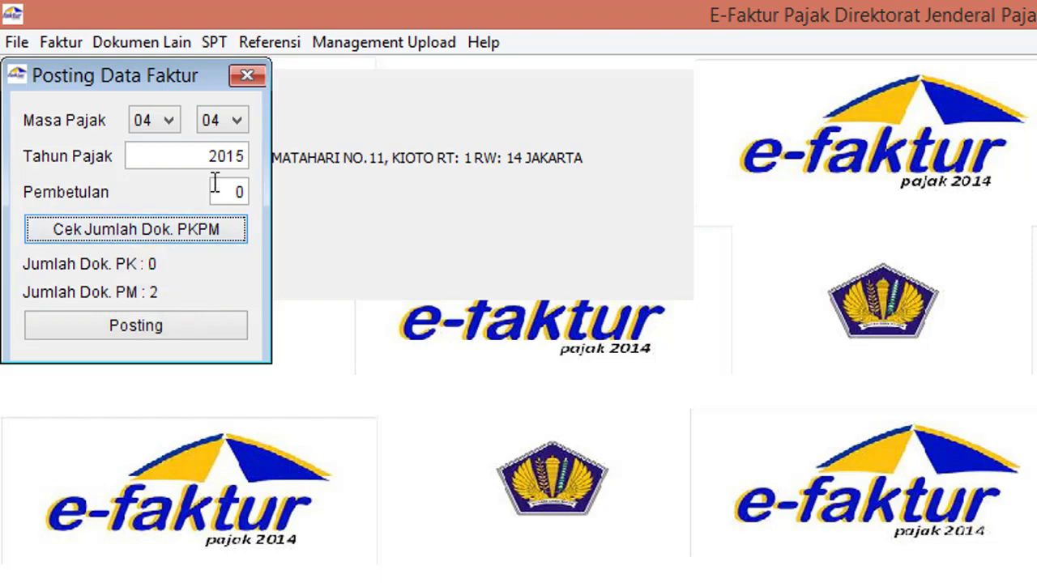
{"action": "left_click", "coordinate": [246, 77]}
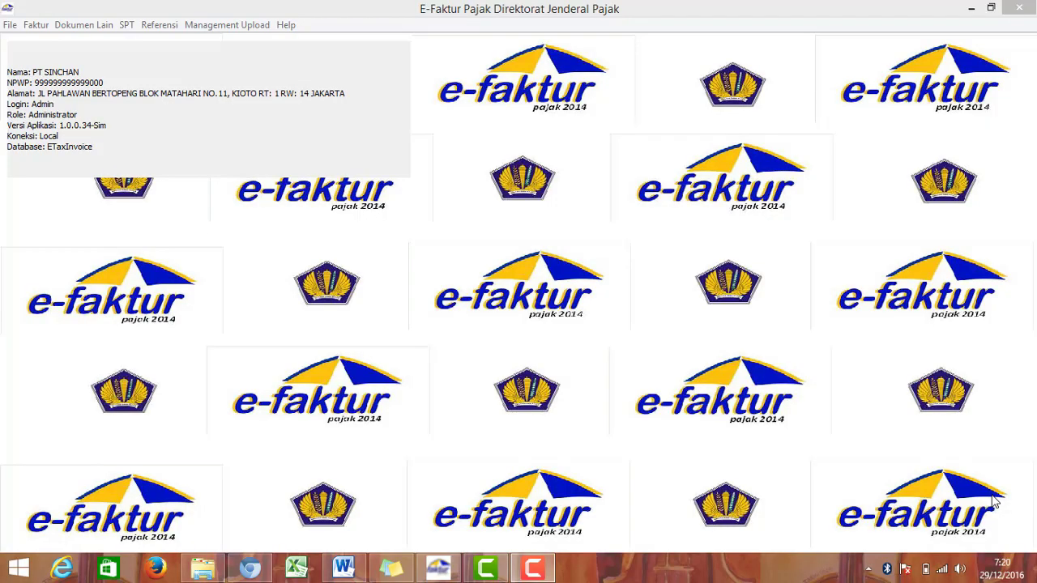
Step: Open the outgoing invoice list via Faktur > Pajak Keluaran > Administrasi Faktur
{"action": "left_click", "coordinate": [36, 25]}
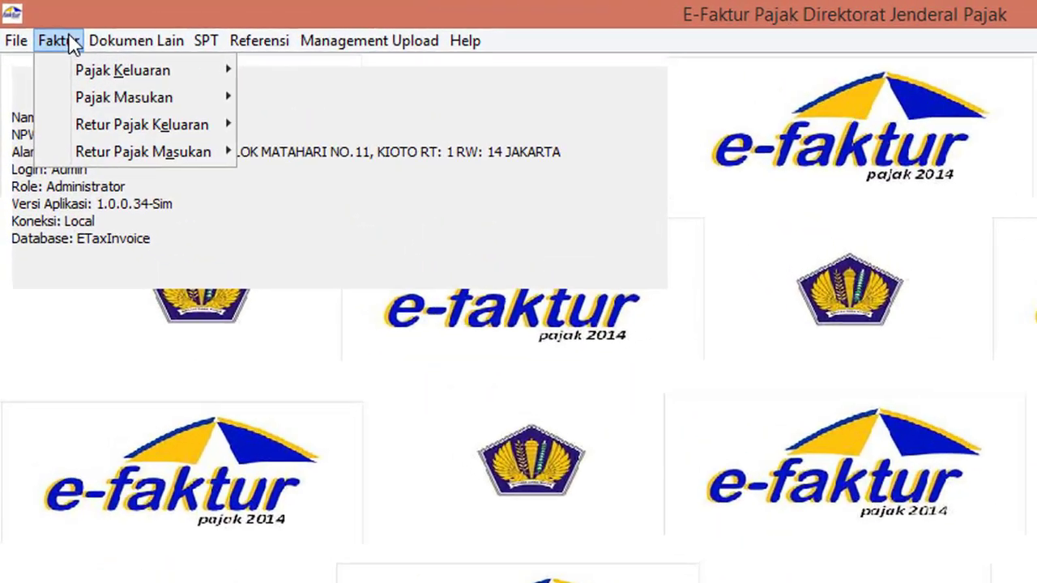
{"action": "left_click", "coordinate": [83, 25]}
{"action": "mouse_move", "coordinate": [65, 42]}
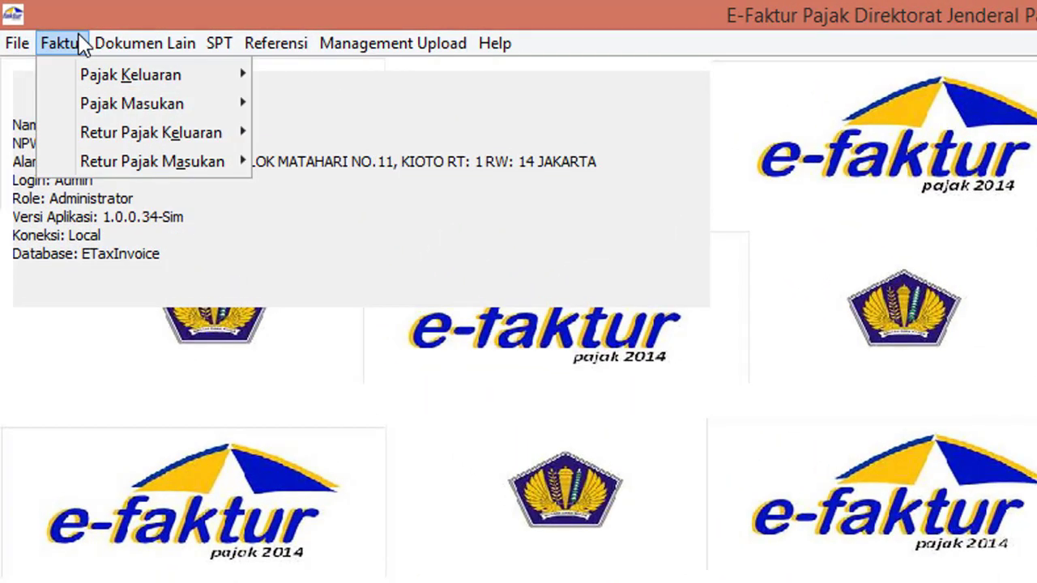
{"action": "mouse_move", "coordinate": [80, 81]}
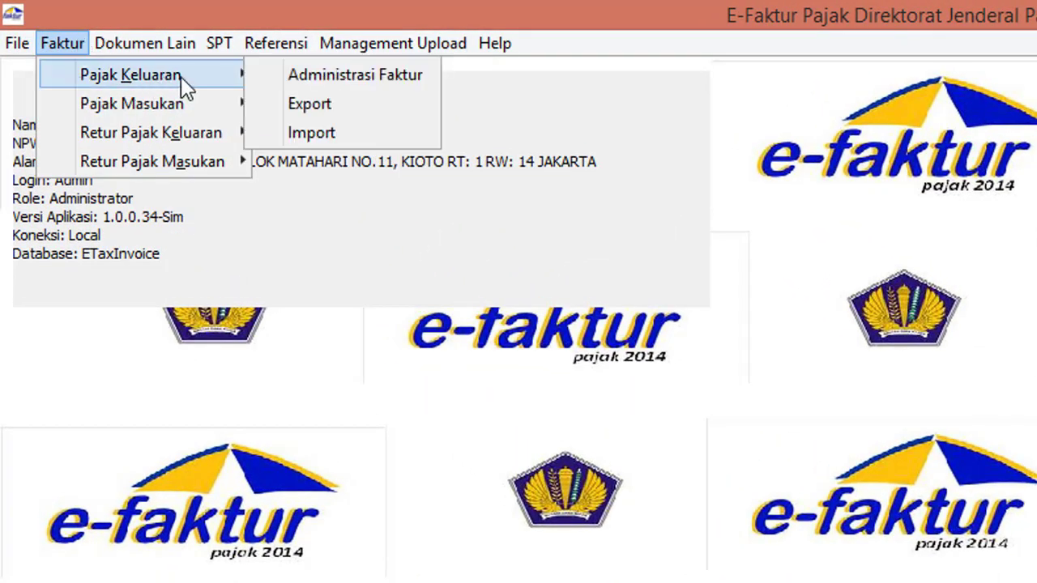
{"action": "left_click", "coordinate": [327, 84]}
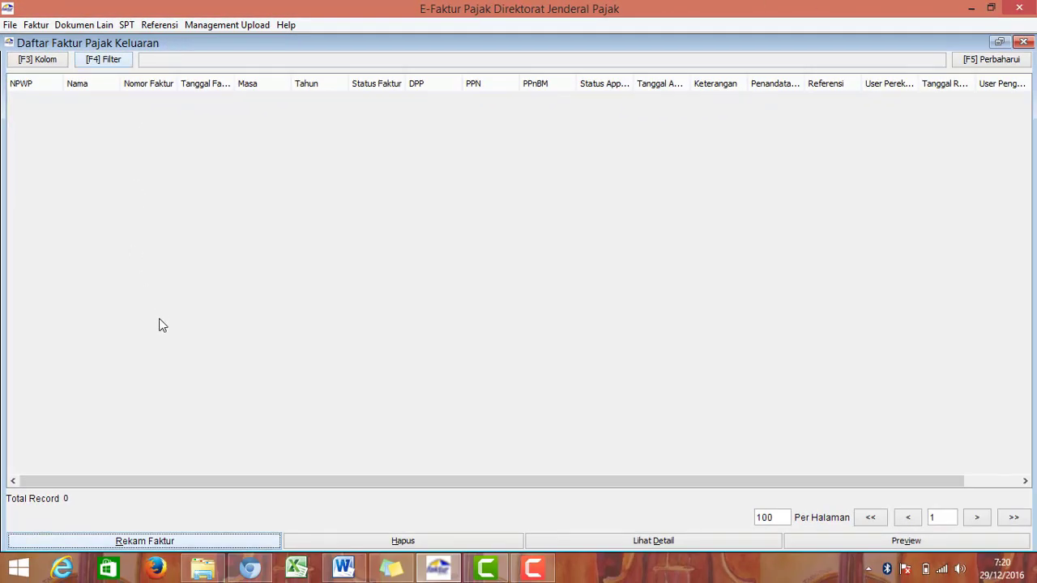
Step: Start a new outgoing invoice with Rekam Faktur and review the Detail Transaksi options
{"action": "left_click", "coordinate": [195, 546]}
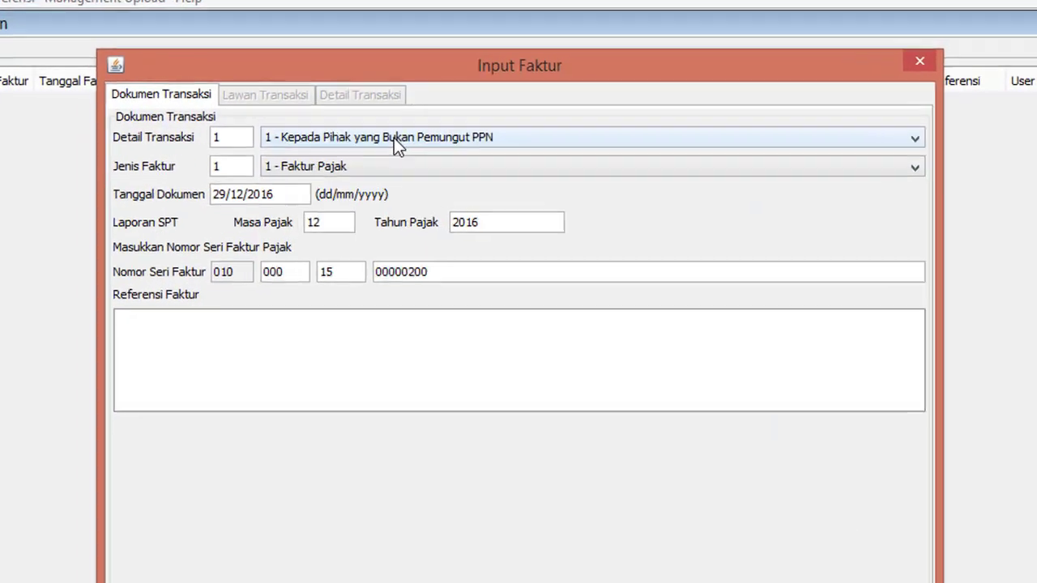
{"action": "left_click", "coordinate": [432, 130]}
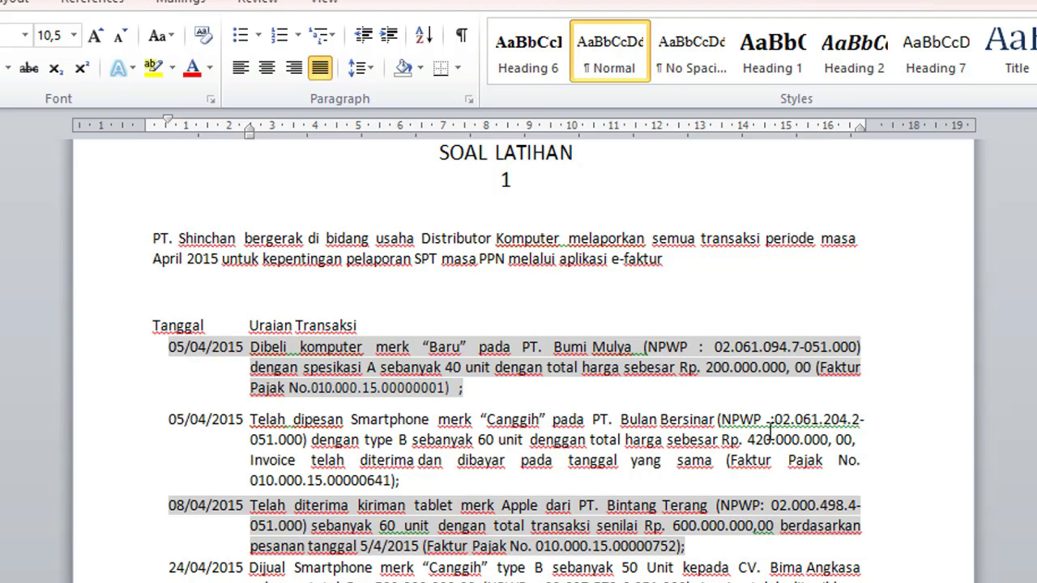
Step: Switch from the Word exercise sheet back to the e-Faktur Input Faktur form
{"action": "key", "text": "alt+Tab"}
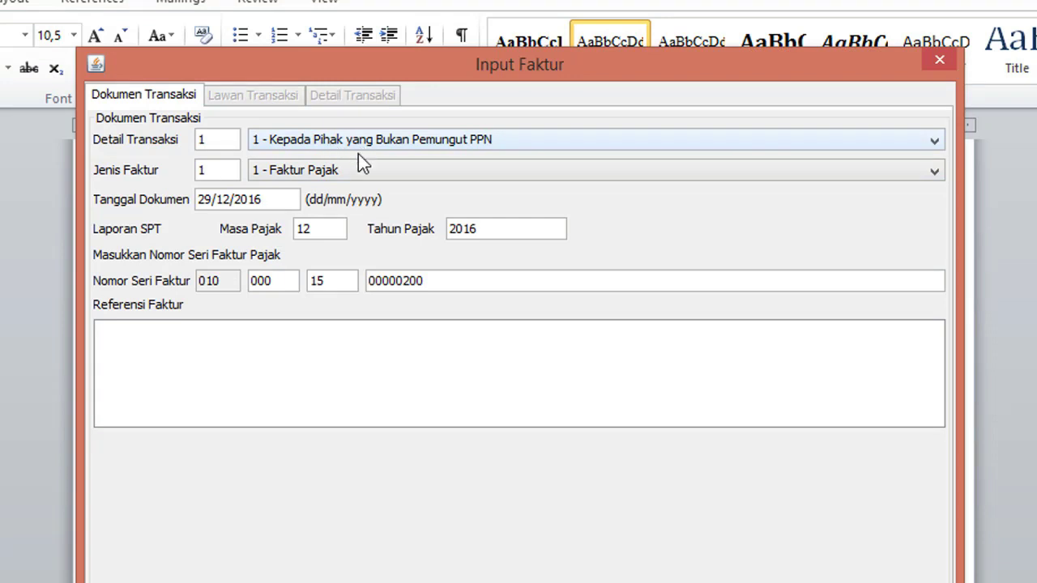
Step: Keep the invoice type as Faktur Pajak and set the document date to 05/04/2015
{"action": "left_click", "coordinate": [373, 168]}
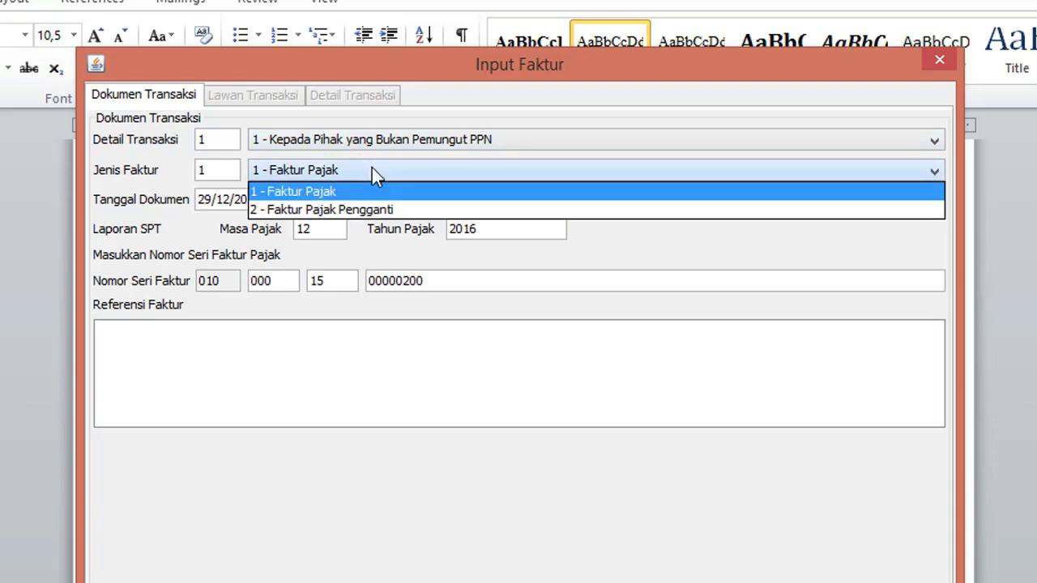
{"action": "left_click", "coordinate": [361, 256]}
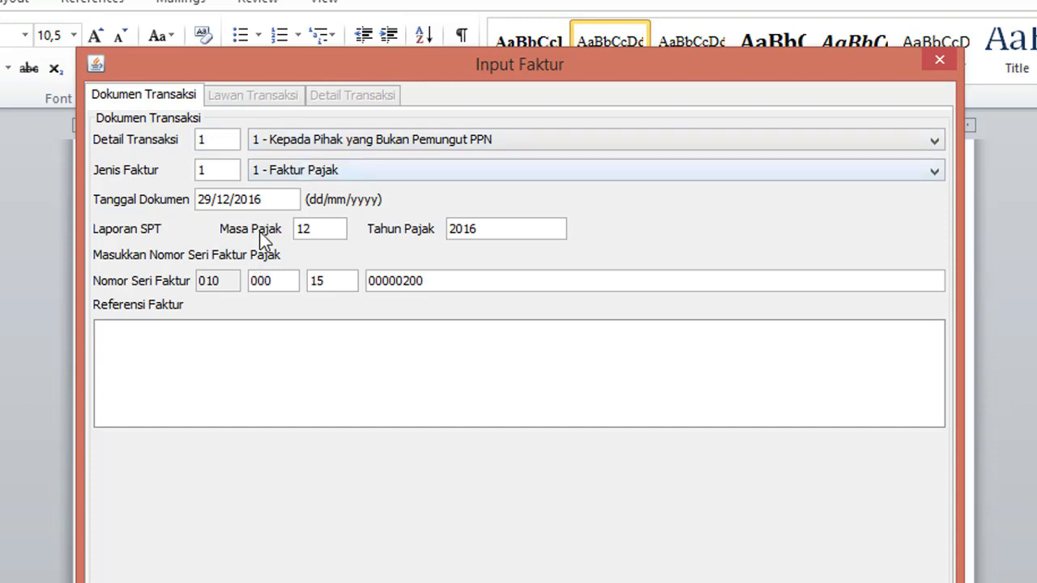
{"action": "left_click", "coordinate": [286, 200]}
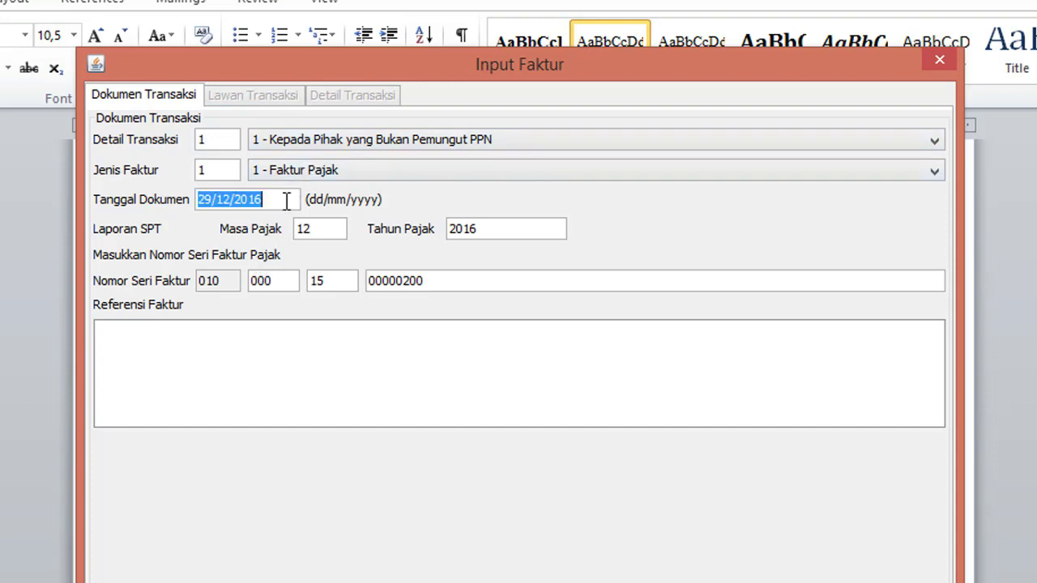
{"action": "key", "text": "alt+Tab"}
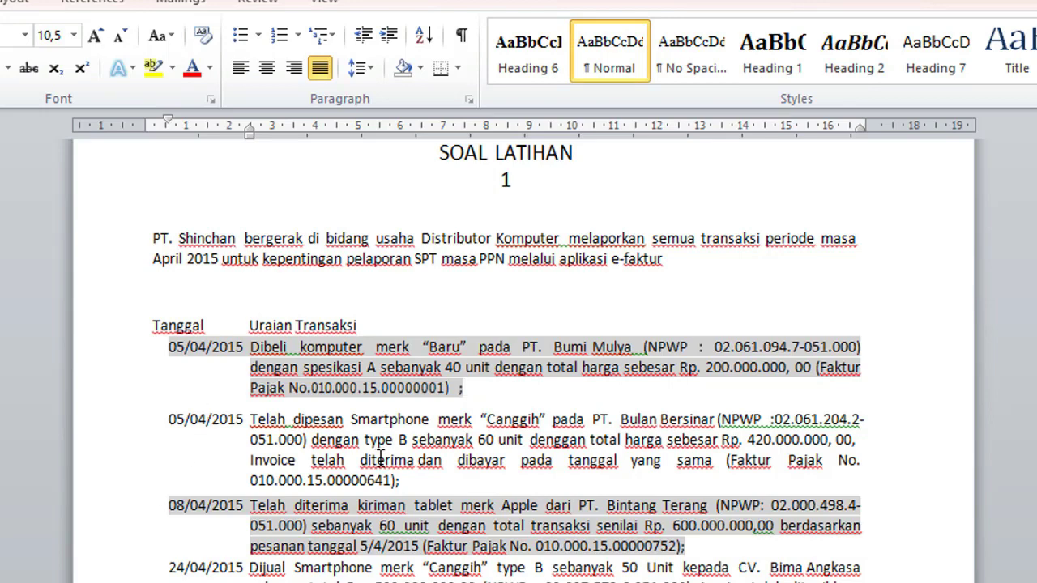
{"action": "key", "text": "alt+Tab"}
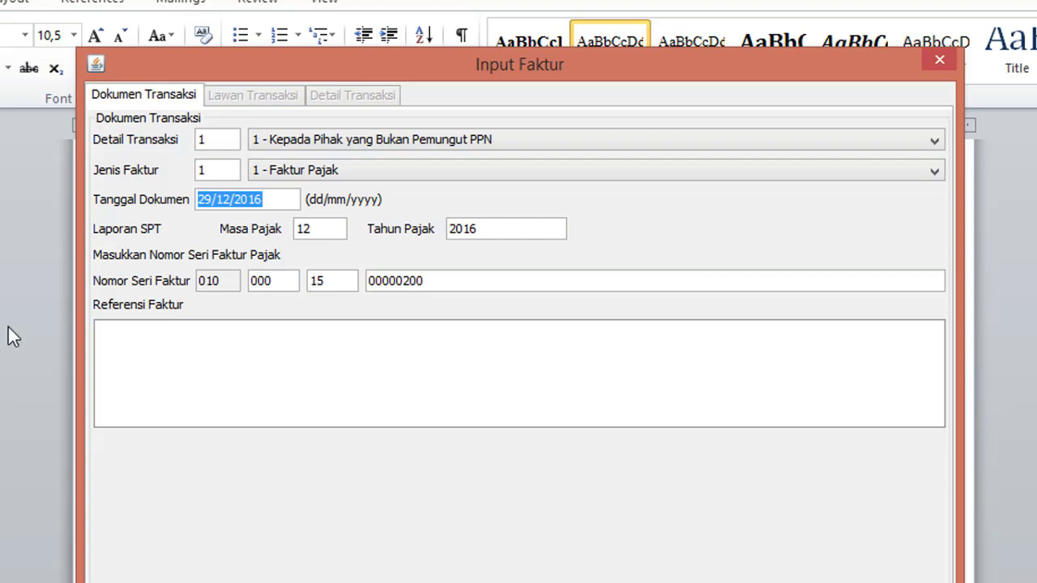
{"action": "key", "text": "Home"}
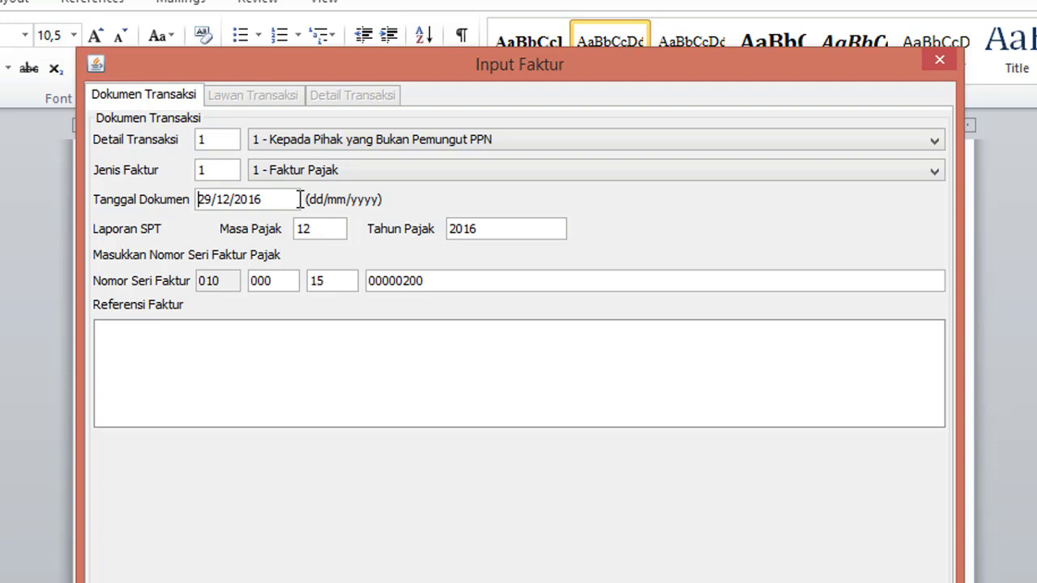
{"action": "key", "text": "Right"}
{"action": "key", "text": "Right"}
{"action": "key", "text": "Right"}
{"action": "key", "text": "Right"}
{"action": "key", "text": "Right"}
{"action": "key", "text": "Right"}
{"action": "key", "text": "Right"}
{"action": "key", "text": "Right"}
{"action": "key", "text": "Right"}
{"action": "key", "text": "Right"}
{"action": "key", "text": "BackSpace"}
{"action": "key", "text": "BackSpace"}
{"action": "key", "text": "BackSpace"}
{"action": "key", "text": "BackSpace"}
{"action": "key", "text": "BackSpace"}
{"action": "key", "text": "BackSpace"}
{"action": "key", "text": "BackSpace"}
{"action": "key", "text": "BackSpace"}
{"action": "type", "text": "05/04/"}
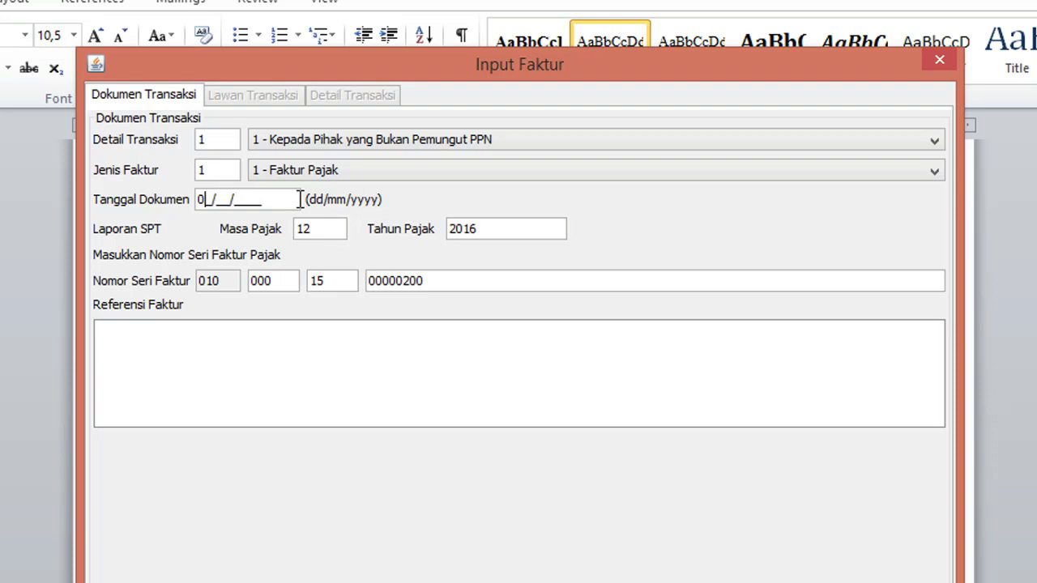
{"action": "type", "text": "2015"}
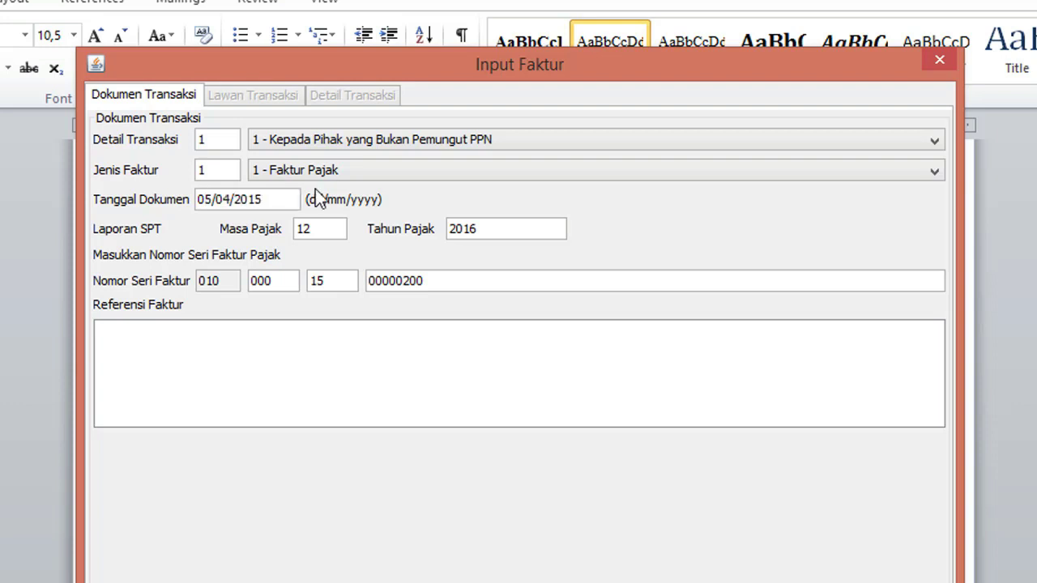
{"action": "left_click", "coordinate": [324, 228]}
{"action": "left_click", "coordinate": [429, 279]}
Step: Enter the reference note 'KURS KMK US$ 1= Rp.10.000,00'
{"action": "left_click", "coordinate": [371, 348]}
{"action": "type", "text": "KURS KMK "}
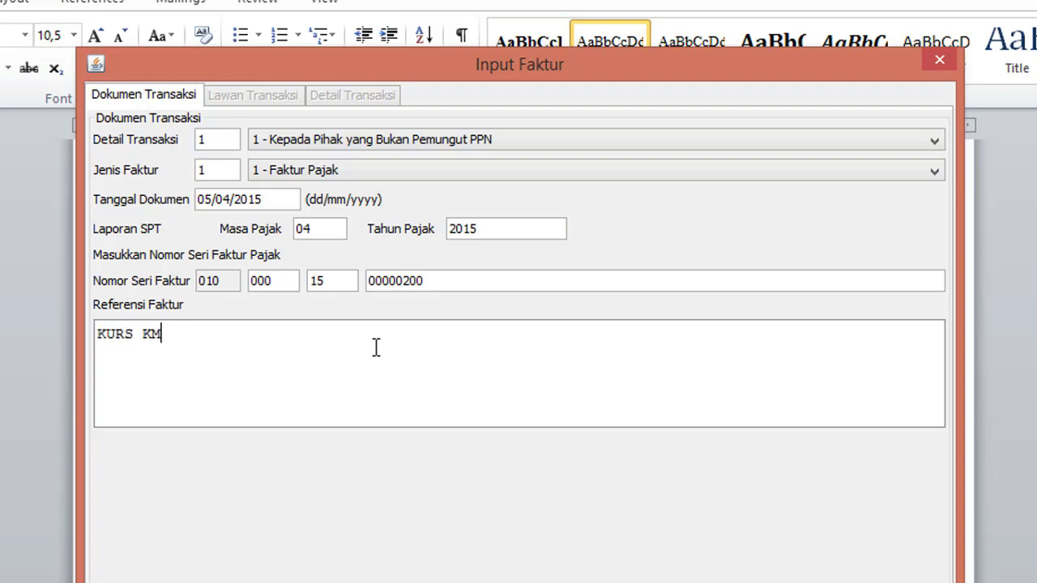
{"action": "type", "text": "US$ 10"}
{"action": "key", "text": "BackSpace"}
{"action": "key", "text": "BackSpace"}
{"action": "type", "text": "1= Rp."}
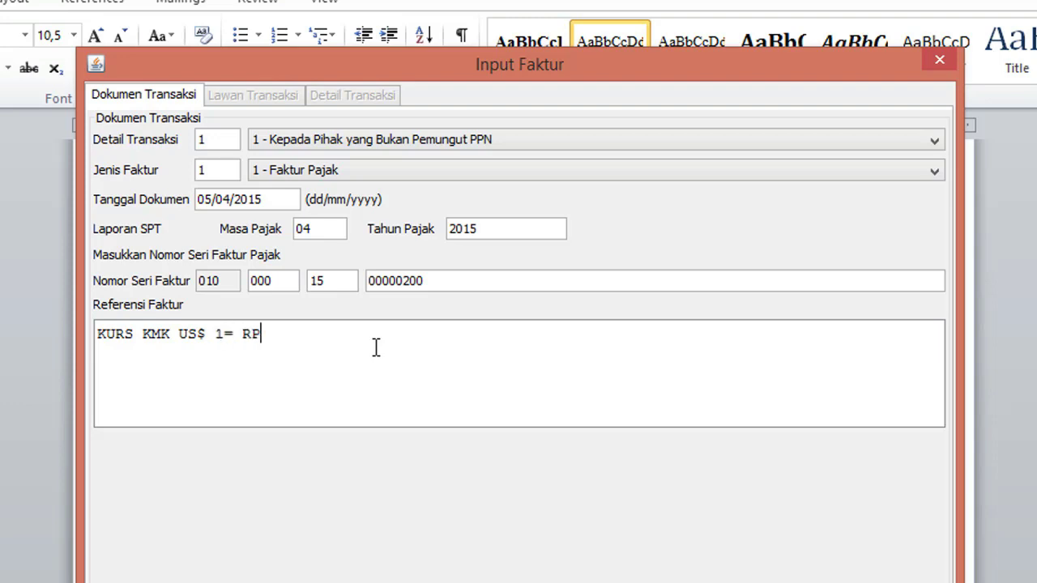
{"action": "type", "text": "10.000"}
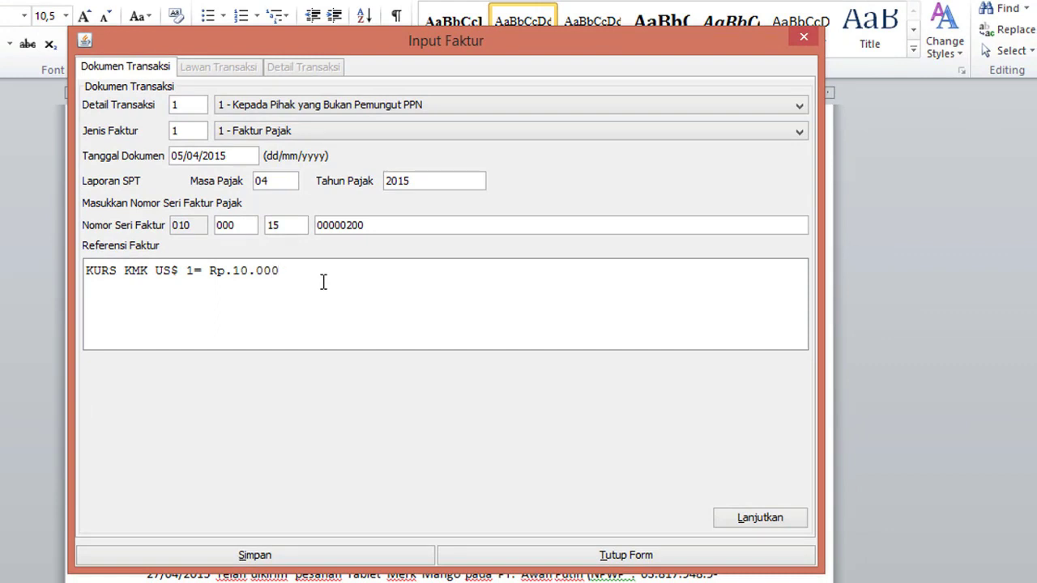
{"action": "type", "text": ",00"}
Step: Find PT Bulan Bersinar via the NPWP search and make it the counterparty with its address
{"action": "left_click", "coordinate": [749, 529]}
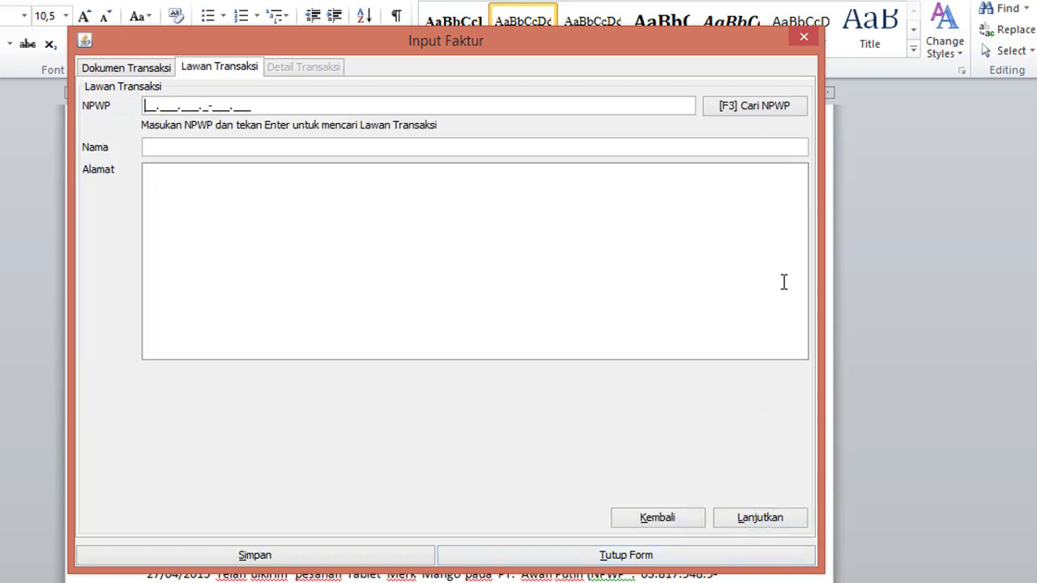
{"action": "left_click", "coordinate": [746, 112]}
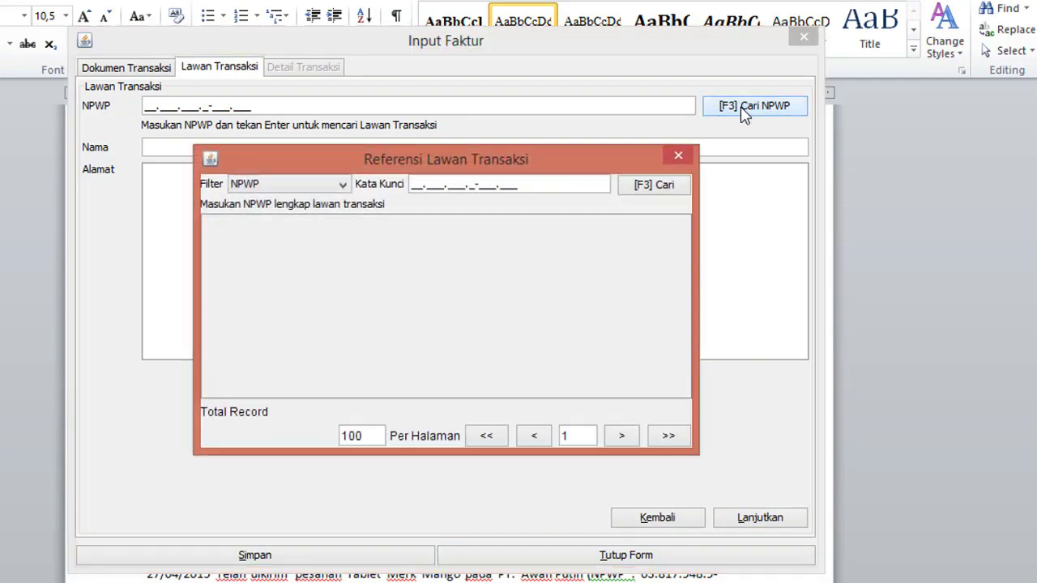
{"action": "left_click", "coordinate": [663, 186]}
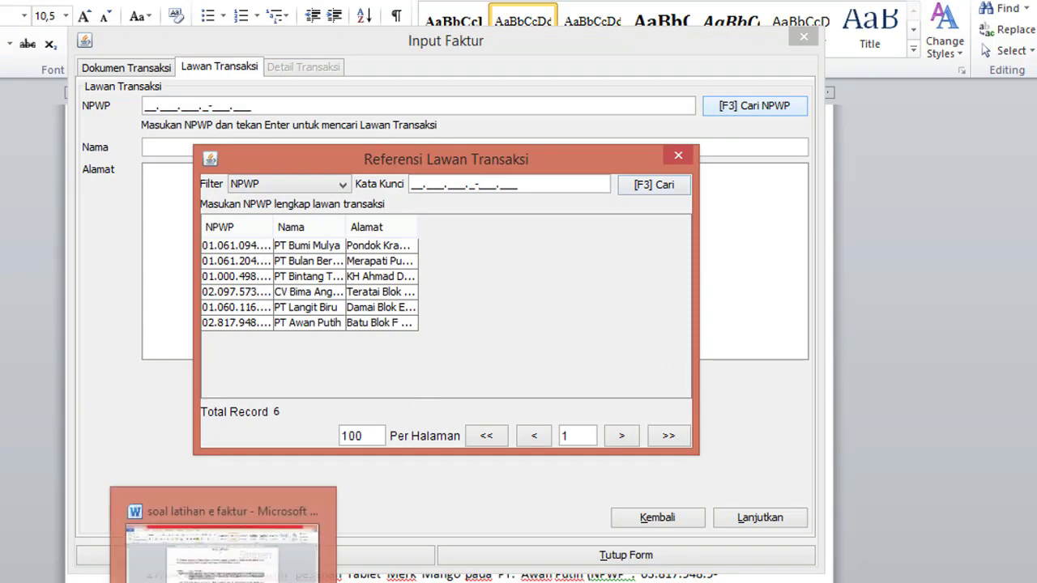
{"action": "left_click", "coordinate": [223, 582]}
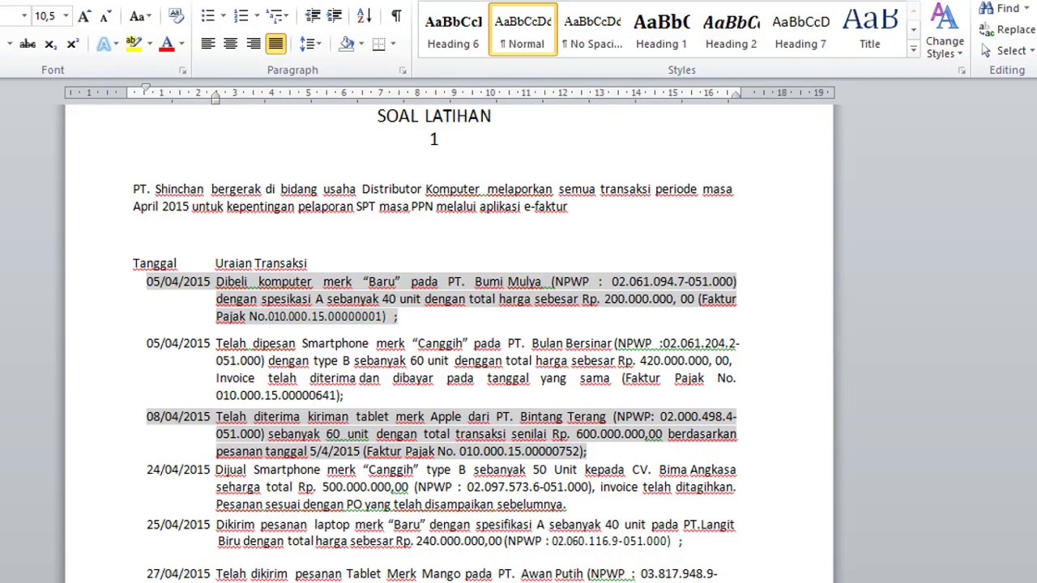
{"action": "key", "text": "alt+Tab"}
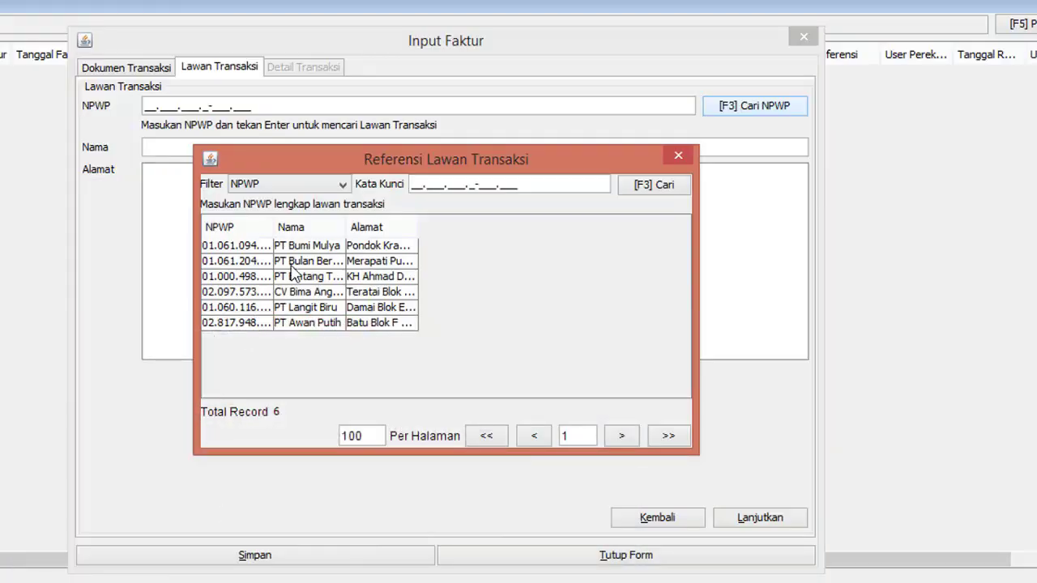
{"action": "key", "text": "Escape"}
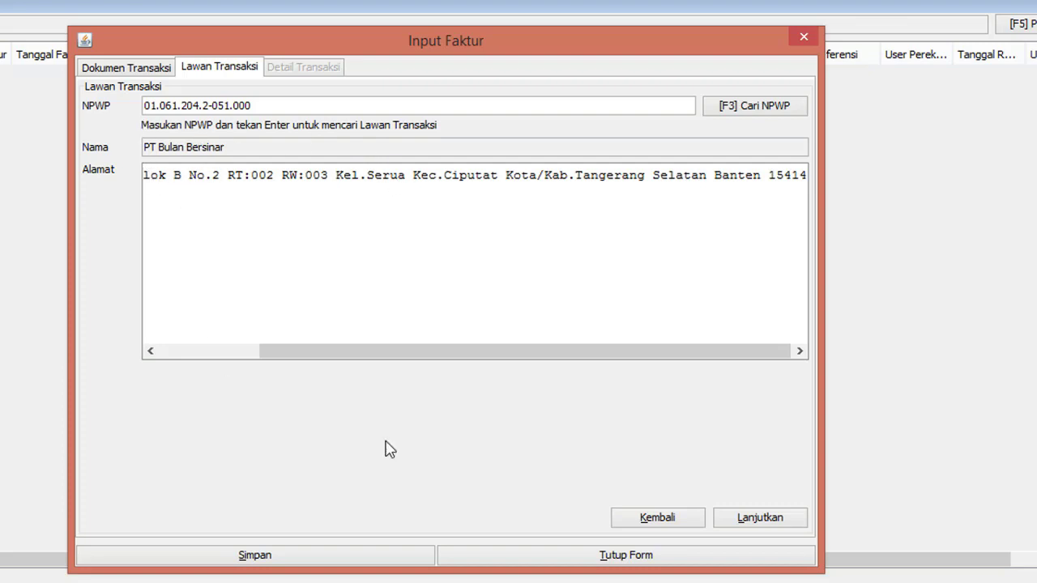
{"action": "left_click", "coordinate": [749, 520]}
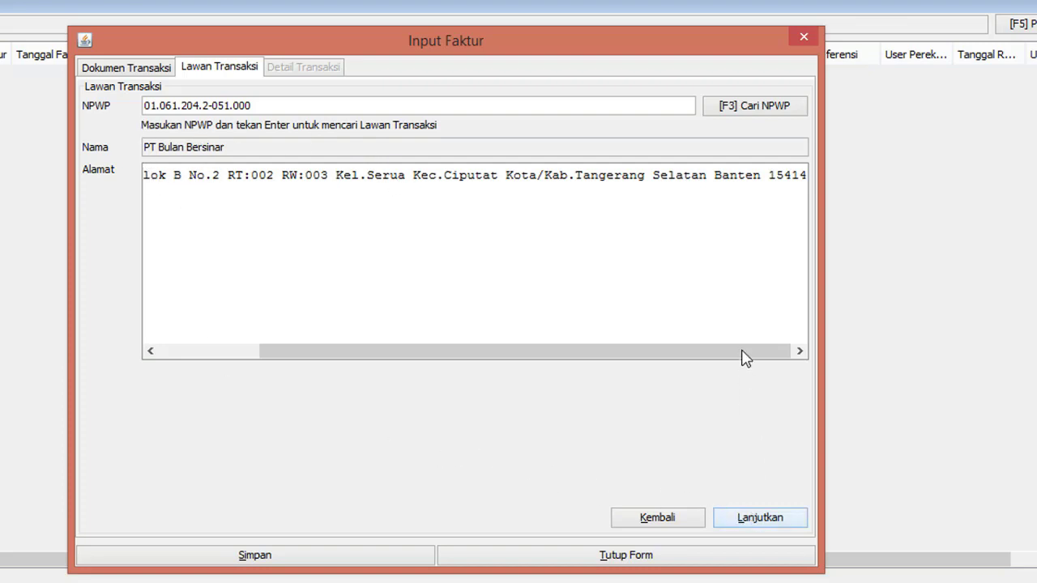
{"action": "left_click_drag", "start_coordinate": [740, 353], "coordinate": [773, 352]}
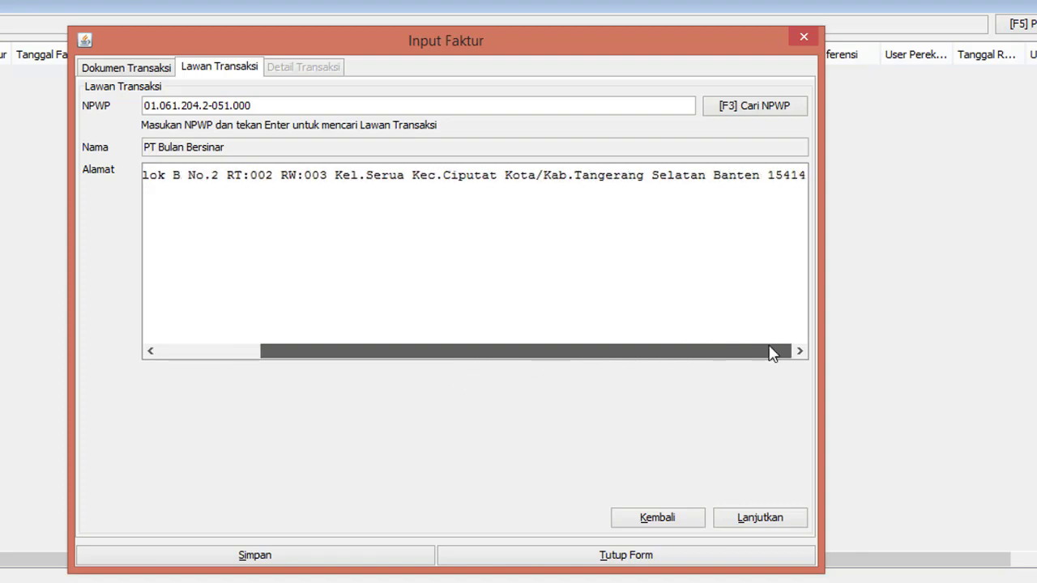
{"action": "left_click", "coordinate": [774, 524]}
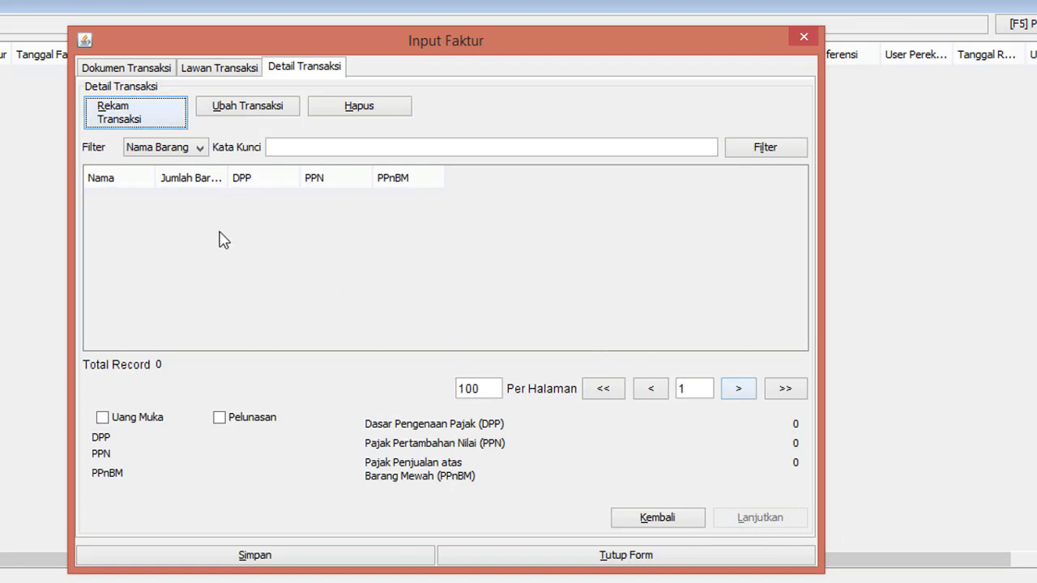
Step: Add a new goods line with item code 'Komputer 01'
{"action": "left_click", "coordinate": [135, 121]}
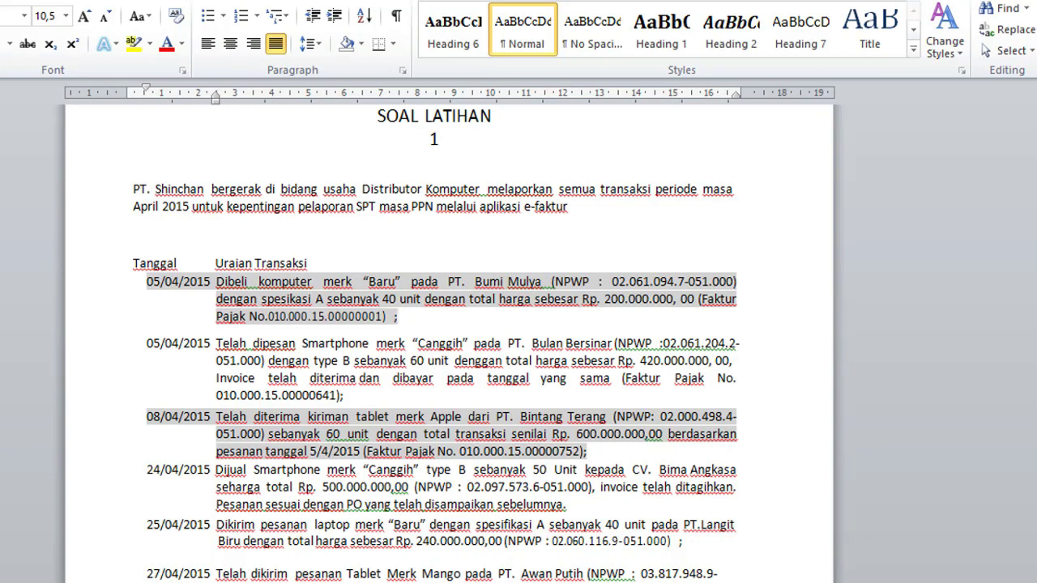
{"action": "key", "text": "alt+Tab"}
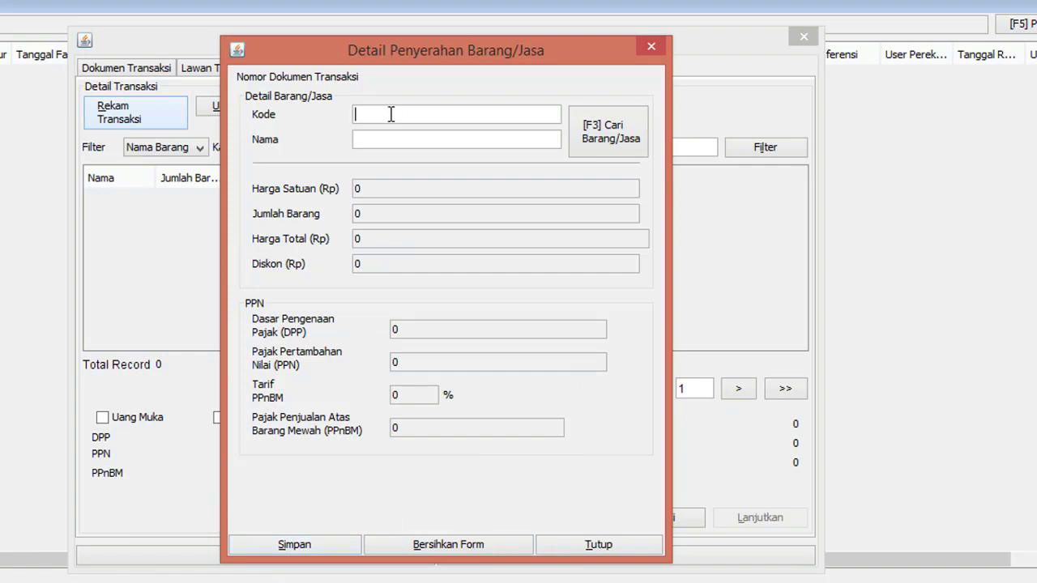
{"action": "type", "text": "KO"}
{"action": "key", "text": "BackSpace"}
{"action": "type", "text": "omputer A"}
{"action": "key", "text": "BackSpace"}
{"action": "type", "text": "01"}
Step: Enter the item name 'Komputer Baru' and look it up, getting a not-found notice
{"action": "left_click", "coordinate": [431, 141]}
{"action": "type", "text": "b"}
{"action": "key", "text": "BackSpace"}
{"action": "type", "text": "Komputer Baru"}
{"action": "key", "text": "Return"}
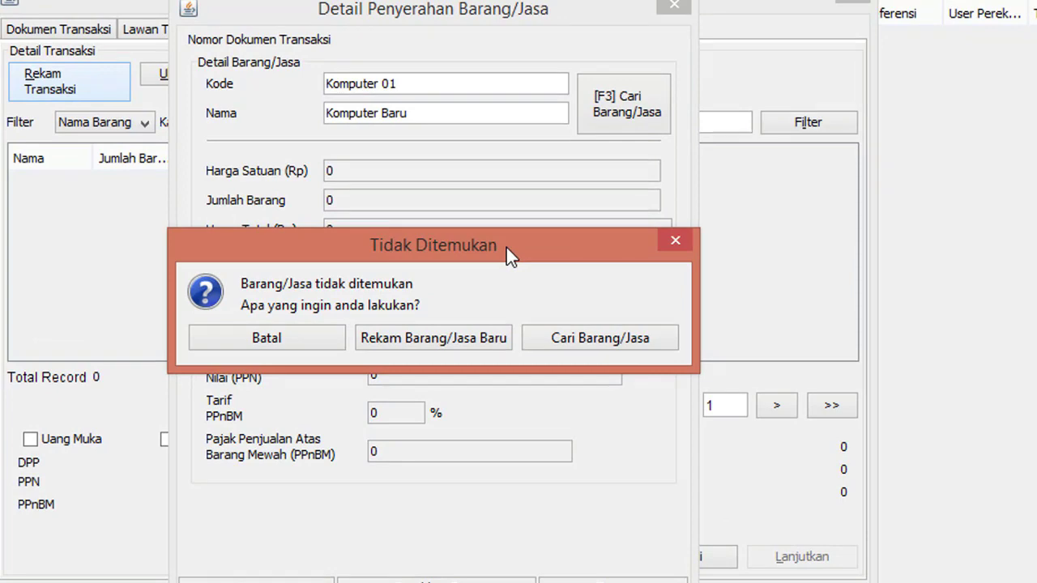
Step: Register Komputer Baru as a new goods reference priced 420000000, excluding PPN
{"action": "left_click", "coordinate": [434, 338]}
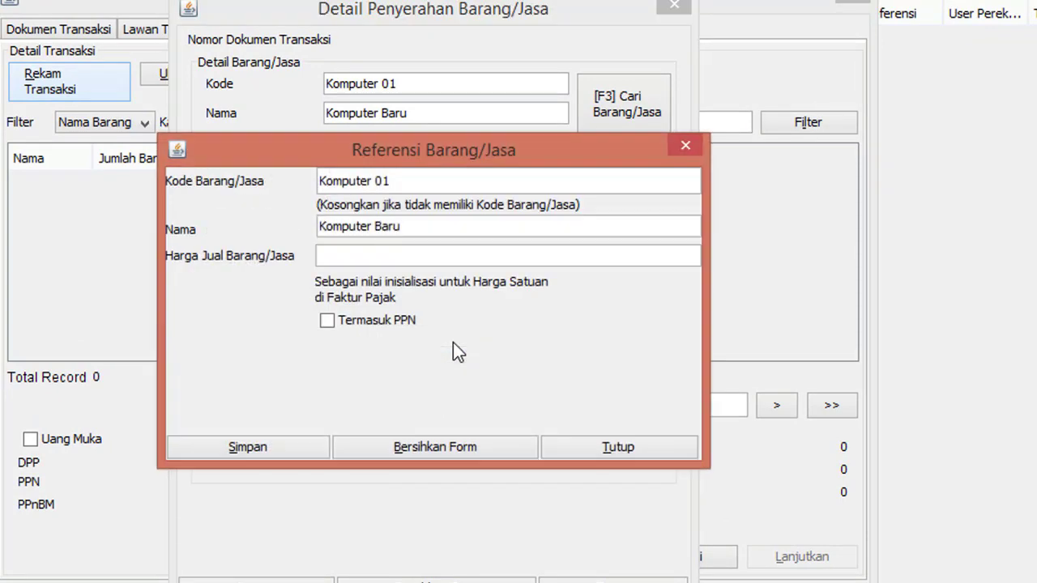
{"action": "left_click", "coordinate": [427, 255]}
{"action": "key", "text": "alt+Tab"}
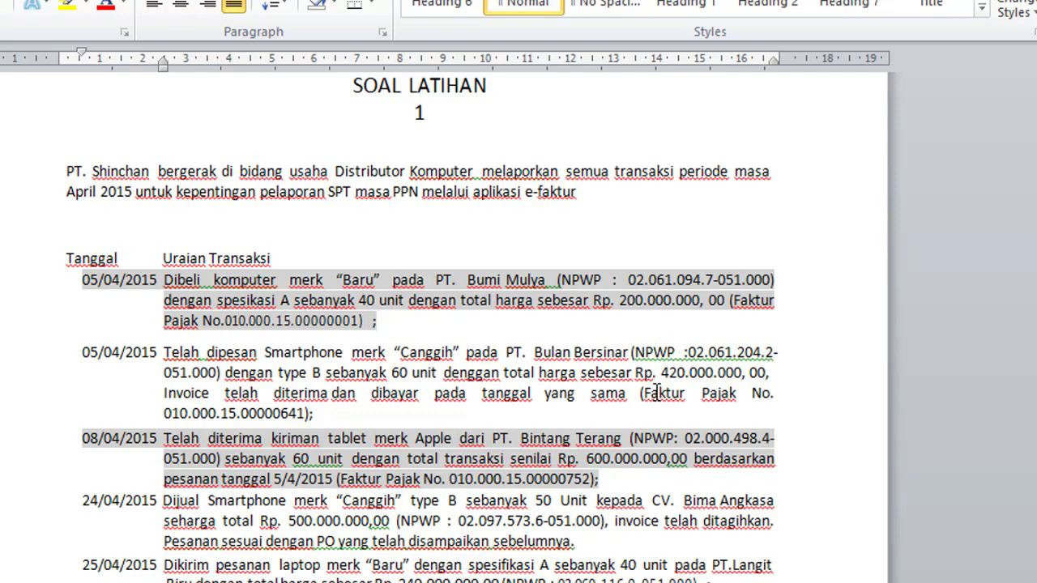
{"action": "key", "text": "alt+Tab"}
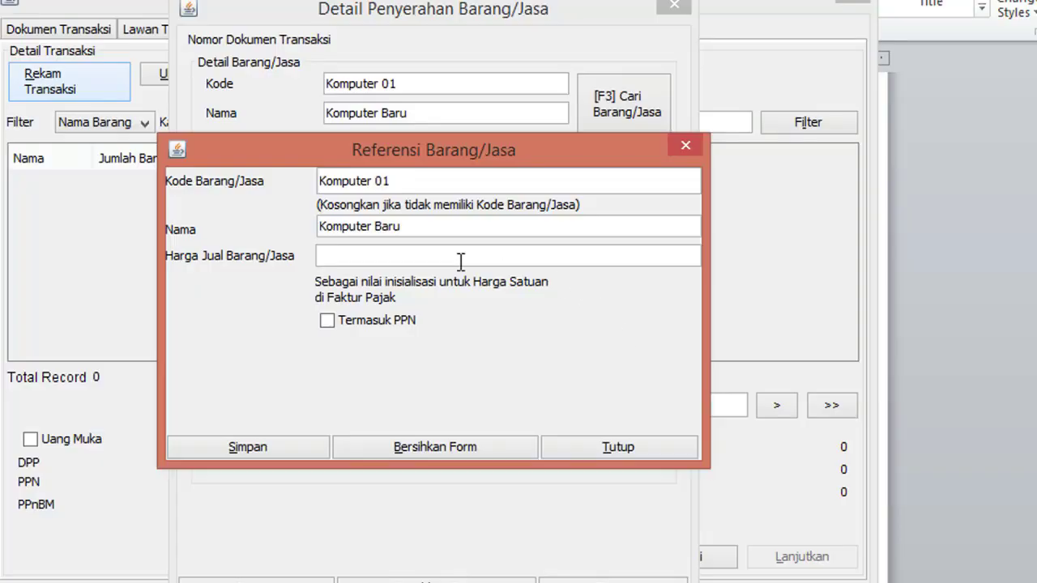
{"action": "type", "text": "420000000"}
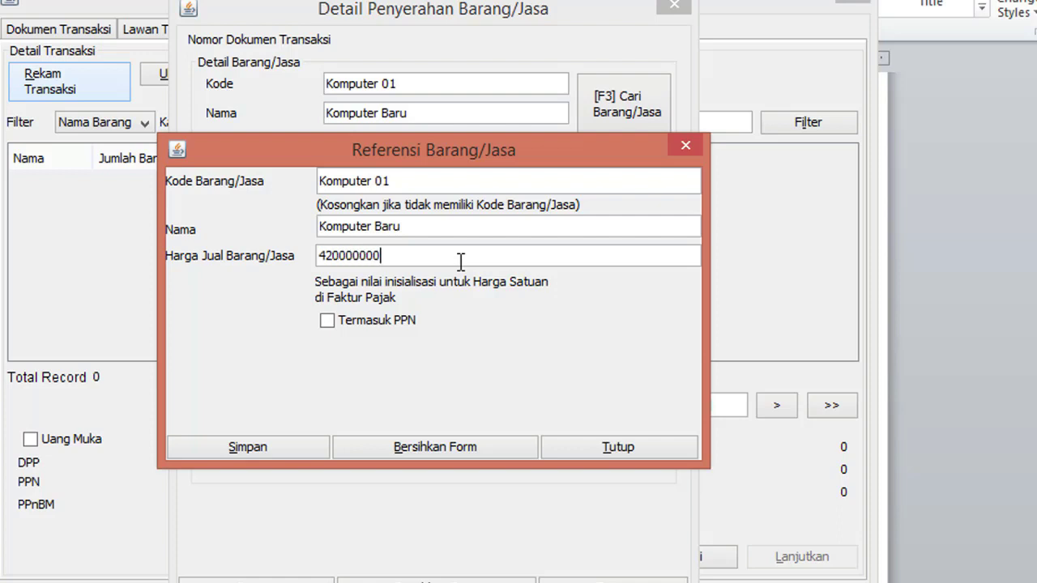
{"action": "left_click", "coordinate": [334, 329]}
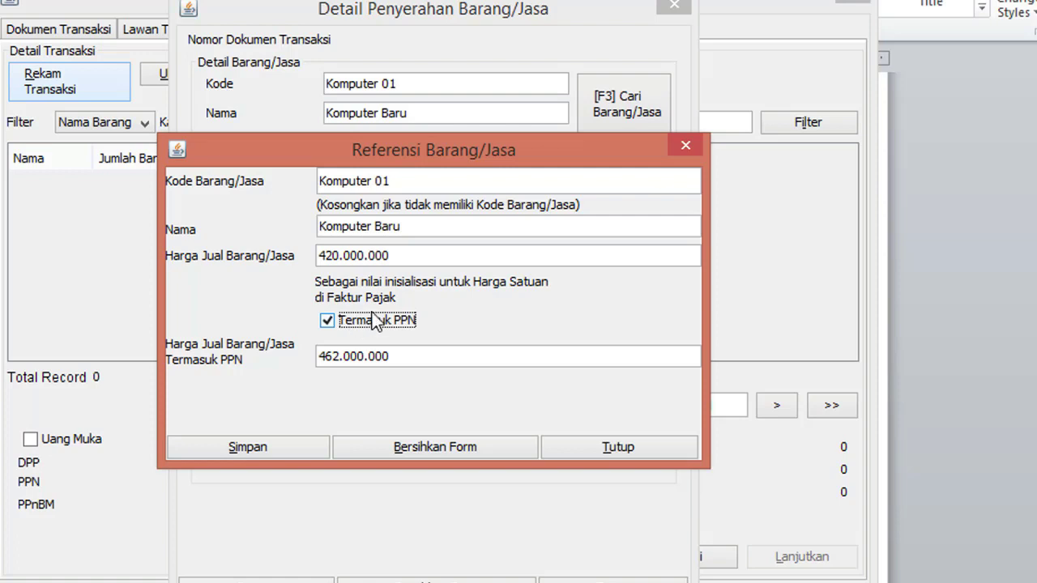
{"action": "left_click", "coordinate": [345, 322]}
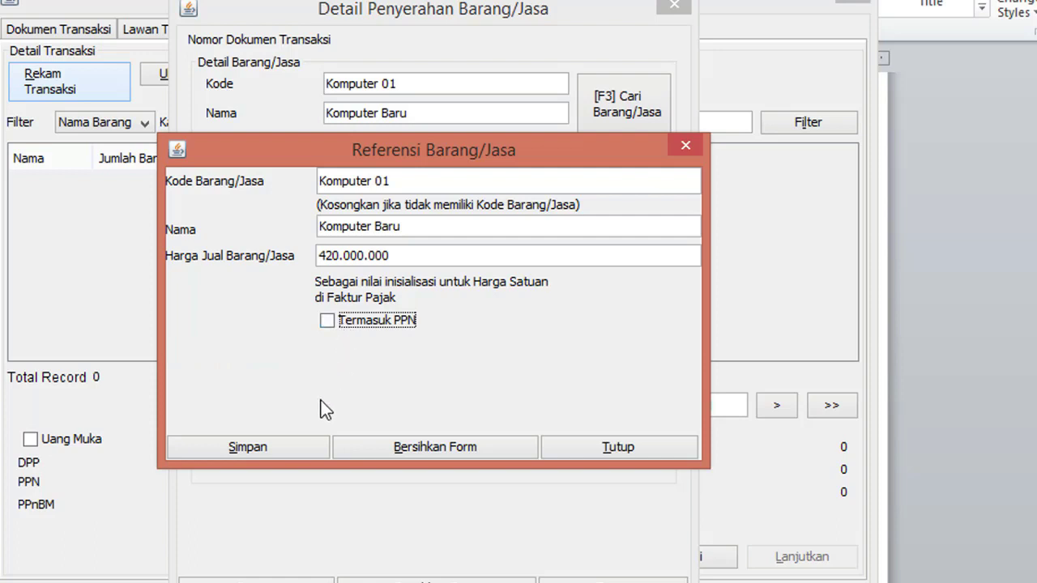
{"action": "left_click", "coordinate": [306, 451]}
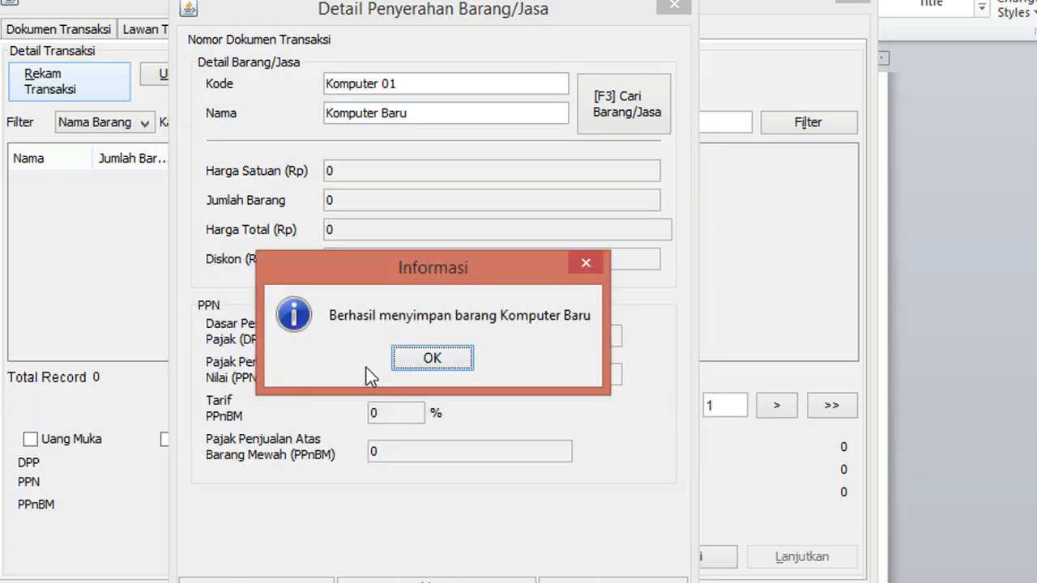
{"action": "left_click", "coordinate": [463, 358]}
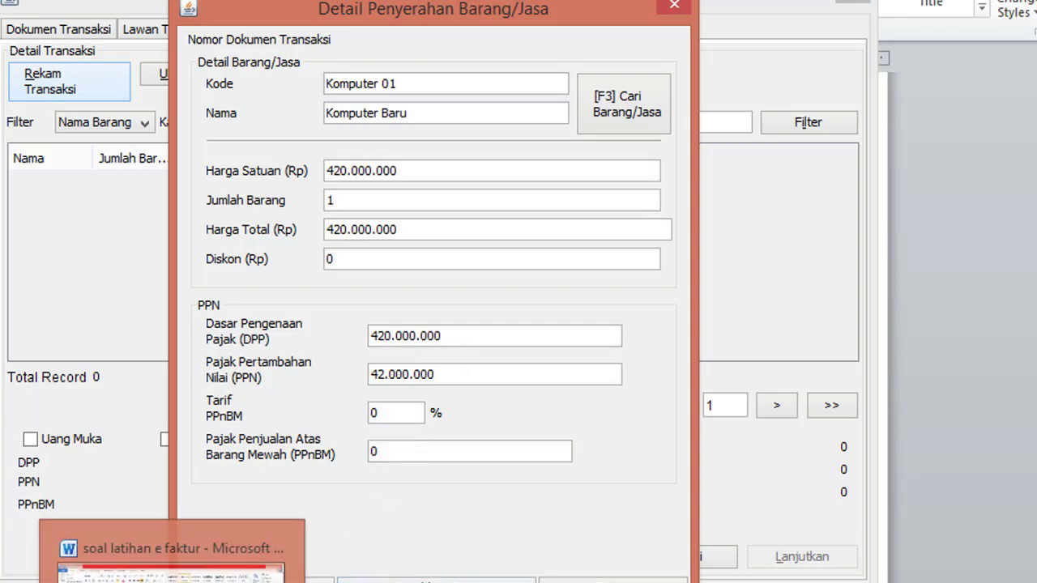
Step: Set the Komputer Baru line to 60 units at a unit price of 7000000
{"action": "left_click", "coordinate": [163, 559]}
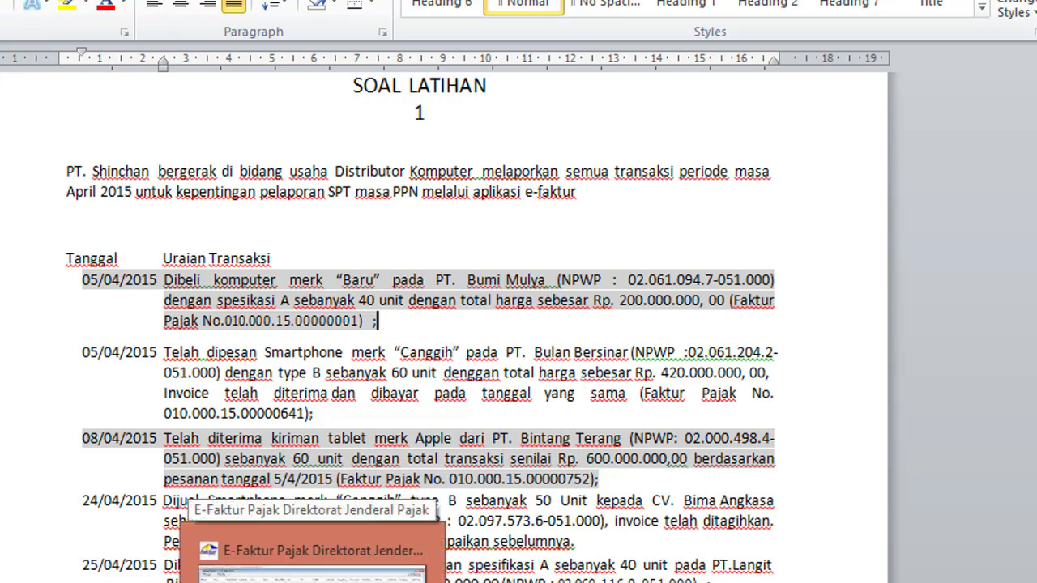
{"action": "left_click", "coordinate": [313, 571]}
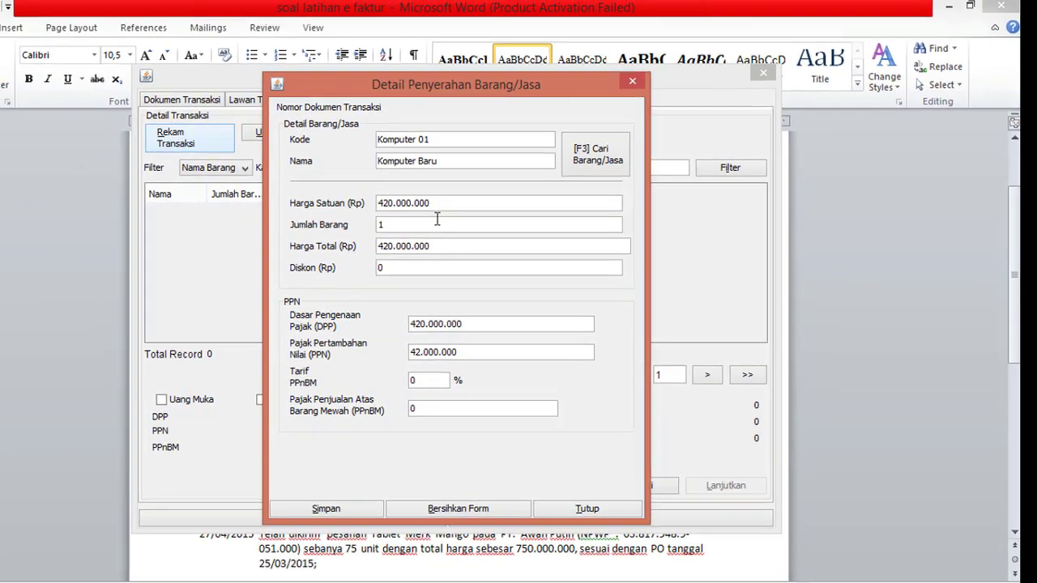
{"action": "left_click", "coordinate": [437, 219]}
{"action": "key", "text": "BackSpace"}
{"action": "type", "text": "60"}
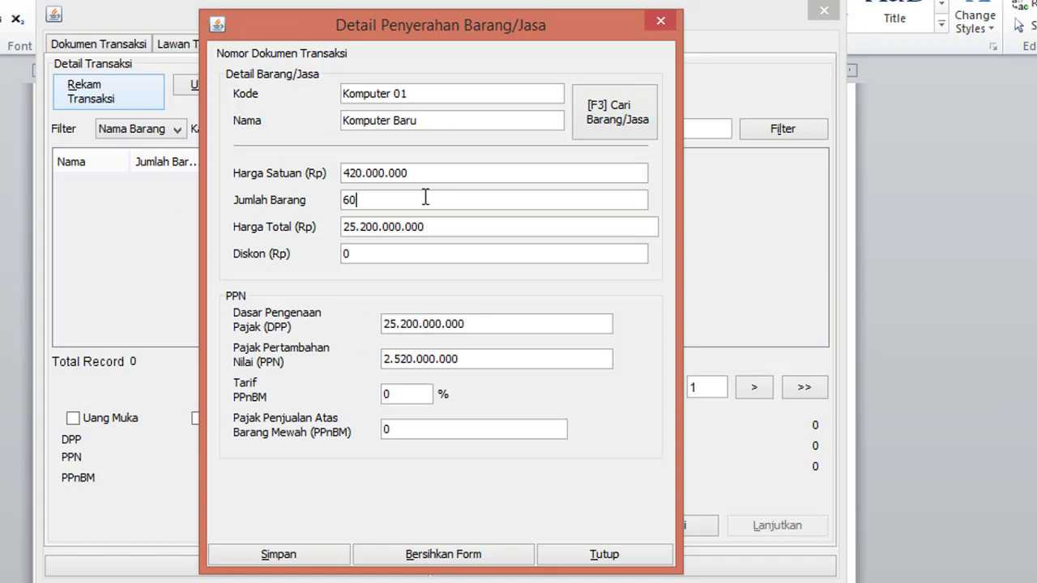
{"action": "left_click", "coordinate": [411, 172]}
{"action": "left_click", "coordinate": [418, 175]}
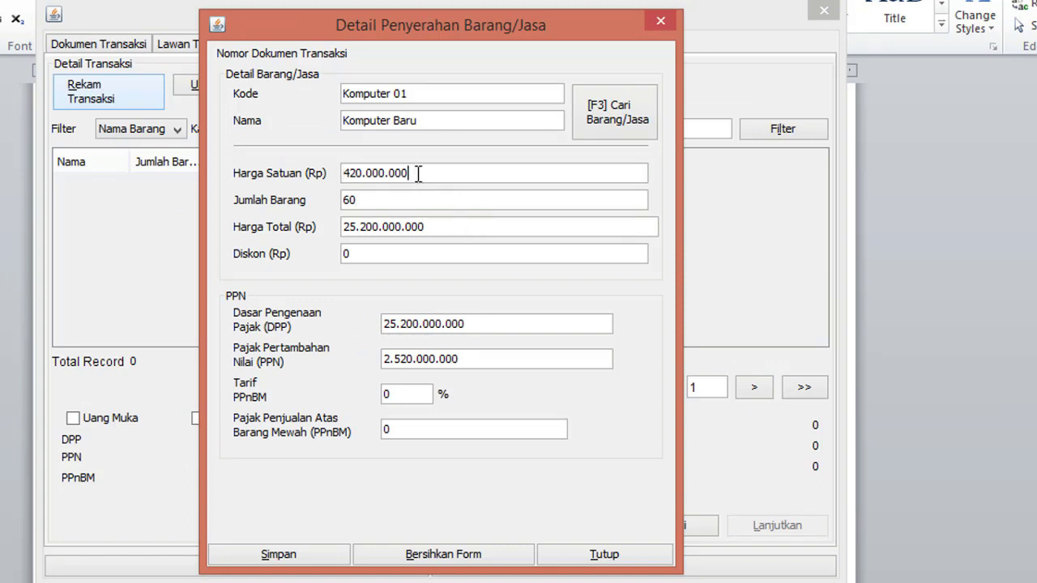
{"action": "left_click", "coordinate": [359, 173]}
{"action": "key", "text": "BackSpace"}
{"action": "key", "text": "BackSpace"}
{"action": "key", "text": "BackSpace"}
{"action": "type", "text": "7"}
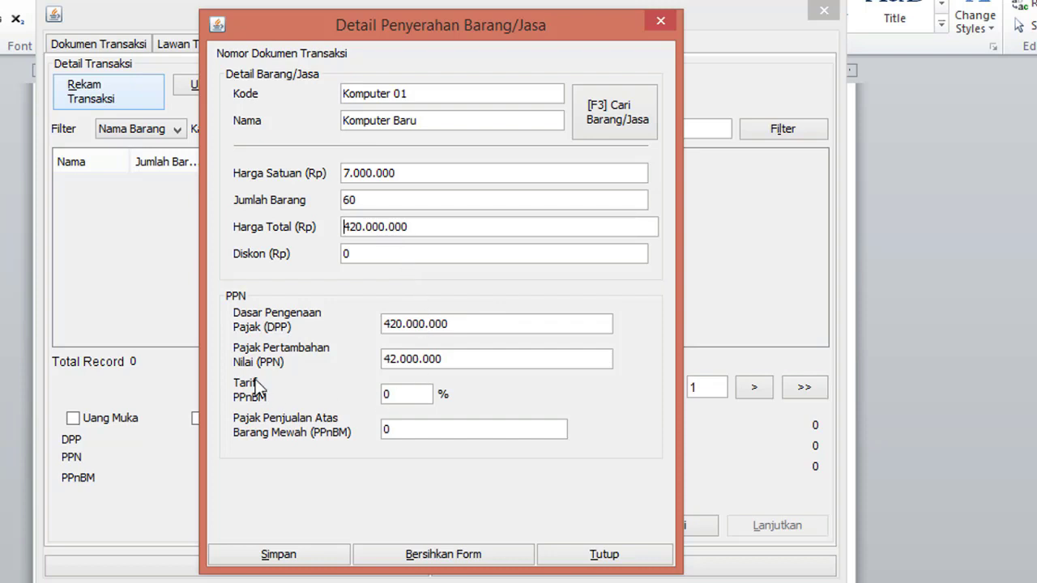
Step: Leave the PPnBM rate empty, save the detail line and close the goods dialog
{"action": "left_click", "coordinate": [398, 401]}
{"action": "key", "text": "Delete"}
{"action": "type", "text": "10"}
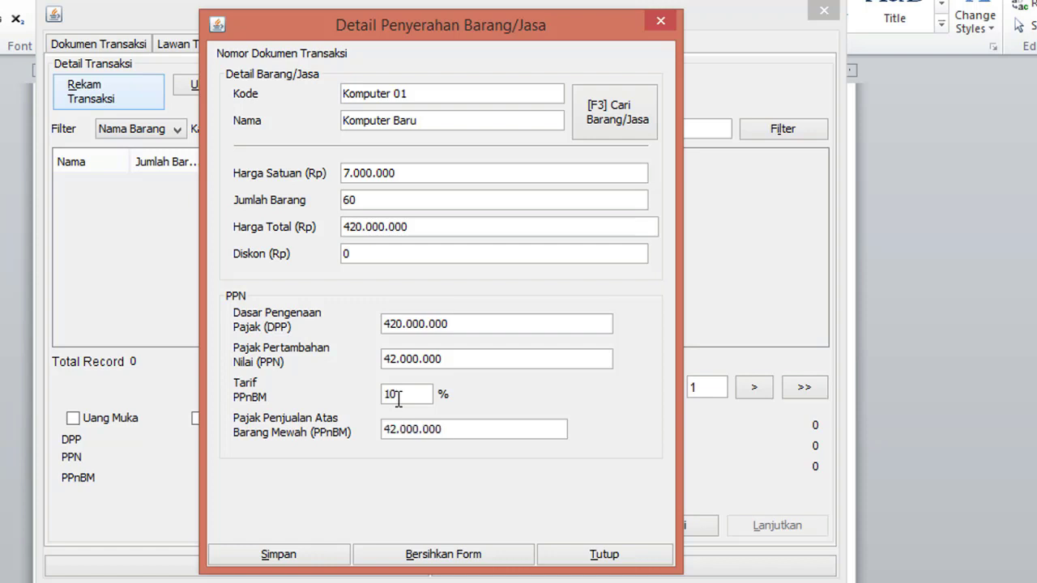
{"action": "key", "text": "BackSpace"}
{"action": "key", "text": "BackSpace"}
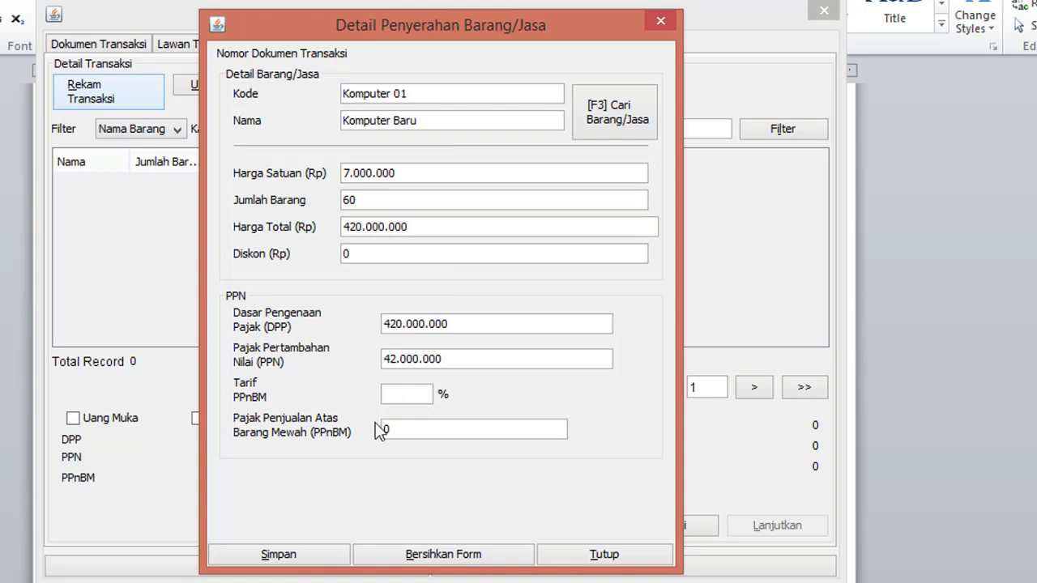
{"action": "left_click", "coordinate": [324, 556]}
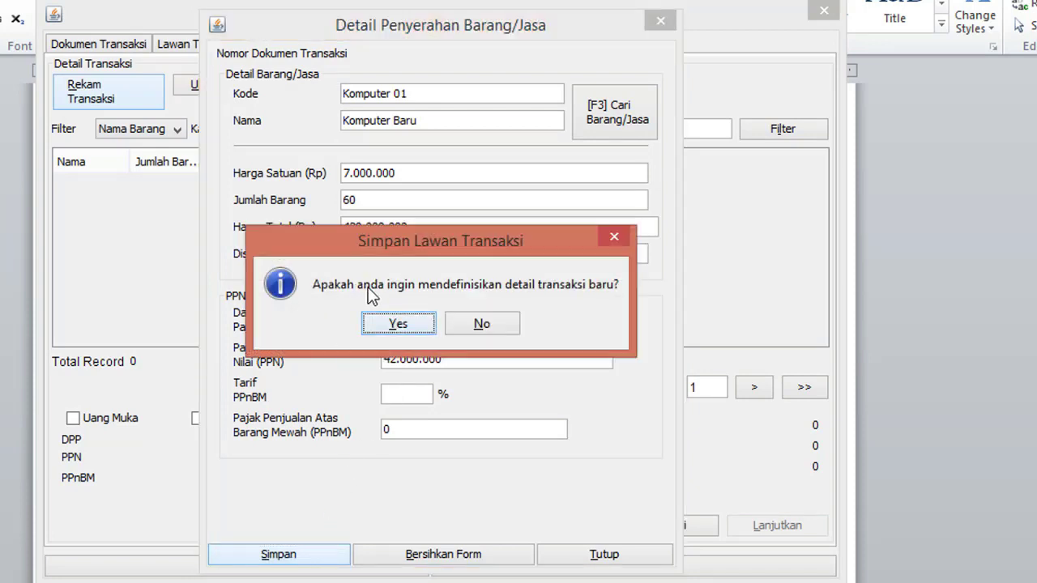
{"action": "left_click", "coordinate": [408, 333]}
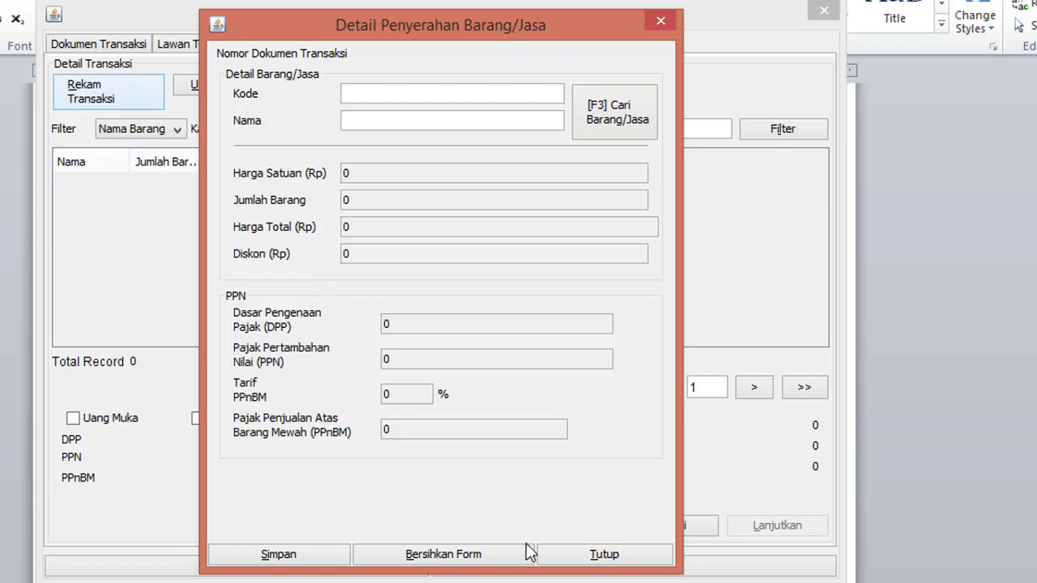
{"action": "left_click", "coordinate": [563, 555]}
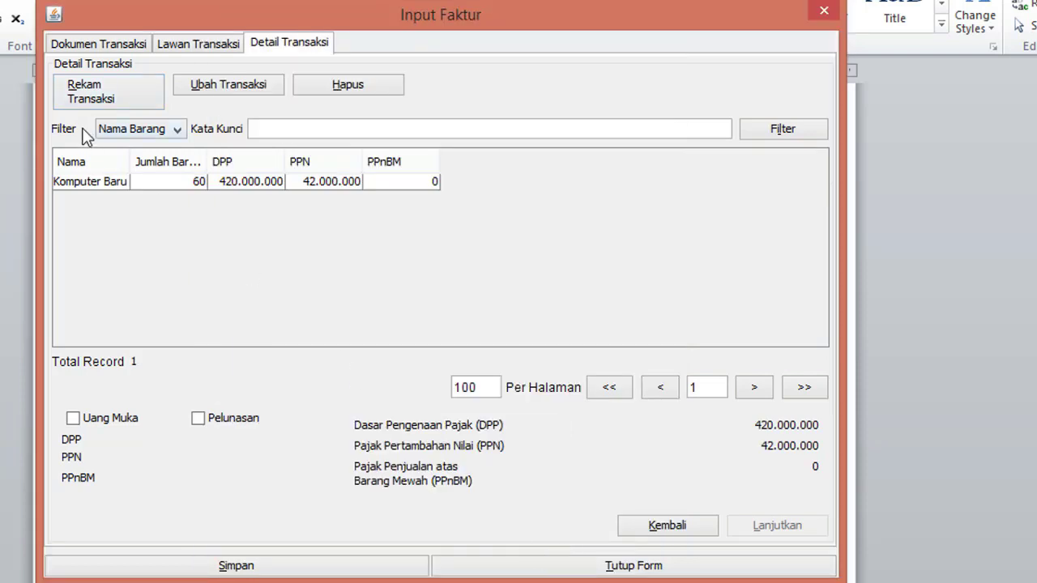
Step: Save the PT Bulan Bersinar tax invoice with its Komputer Baru line and start a new invoice
{"action": "left_click", "coordinate": [125, 185]}
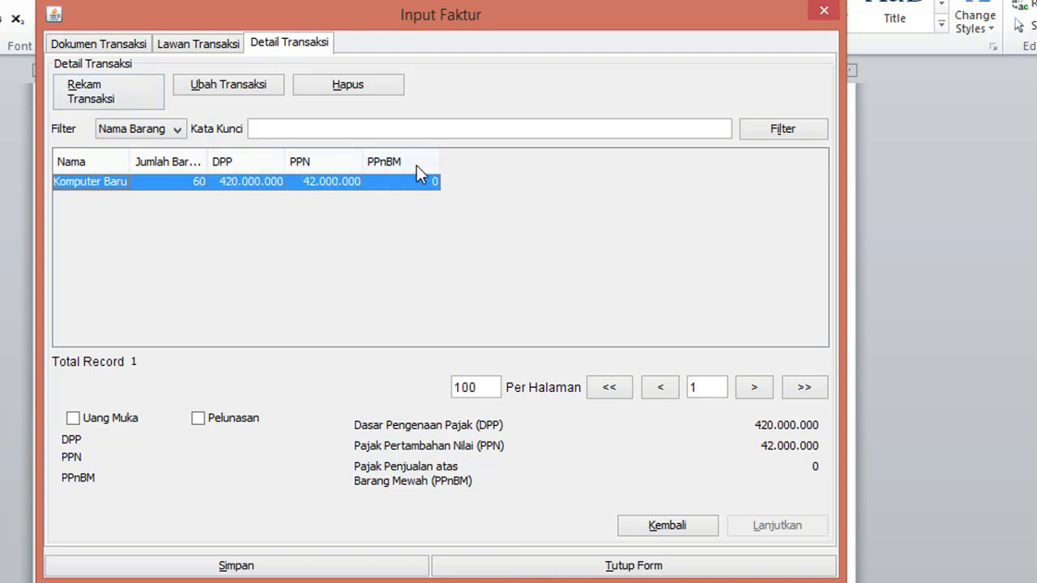
{"action": "left_click", "coordinate": [357, 565]}
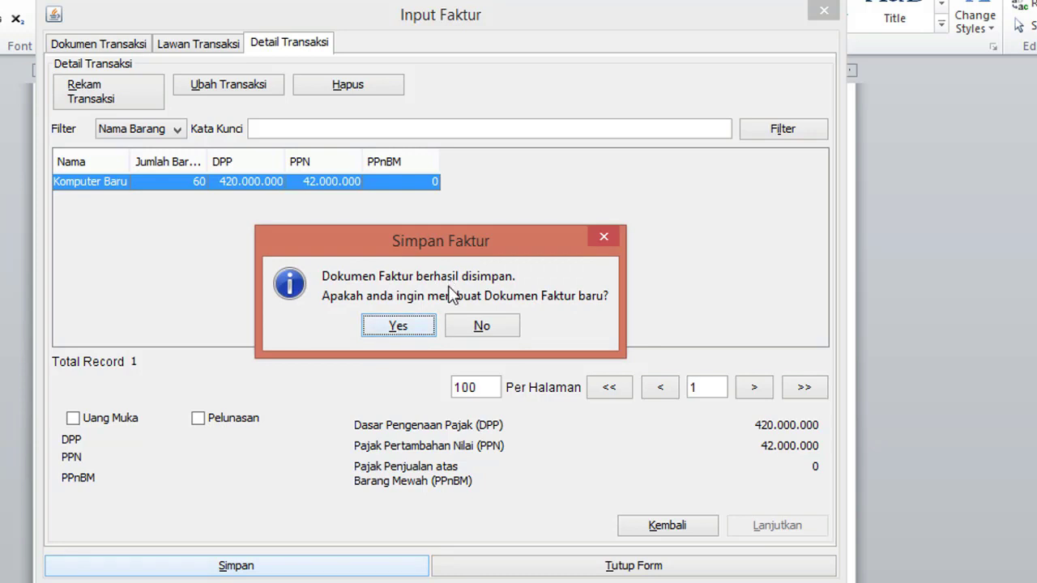
{"action": "left_click", "coordinate": [427, 321]}
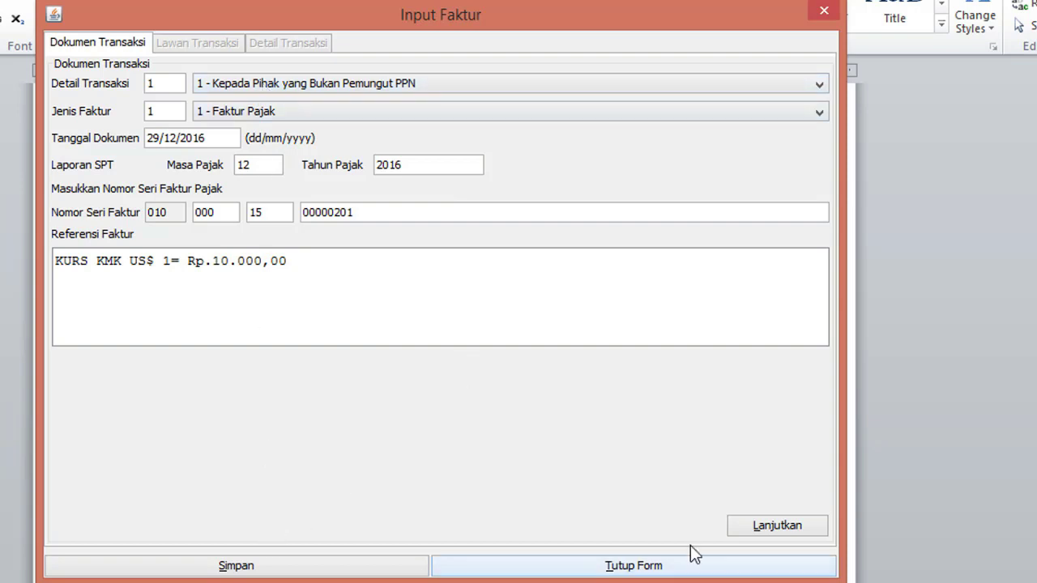
Step: Review the transaction notes document for the next invoice's details
{"action": "left_click", "coordinate": [551, 569]}
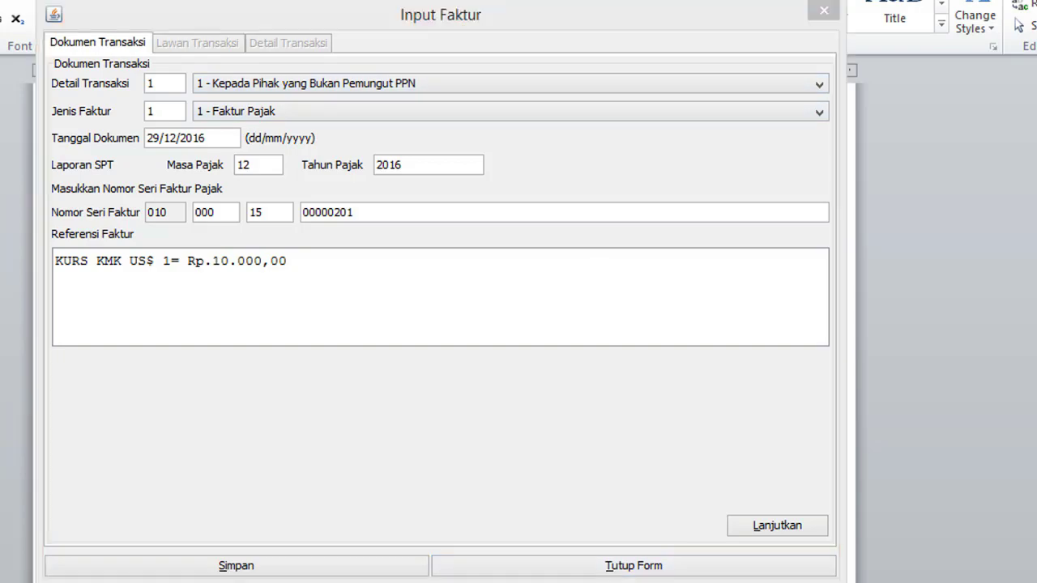
{"action": "scroll", "coordinate": [290, 462], "scroll_direction": "down", "scroll_amount": 2}
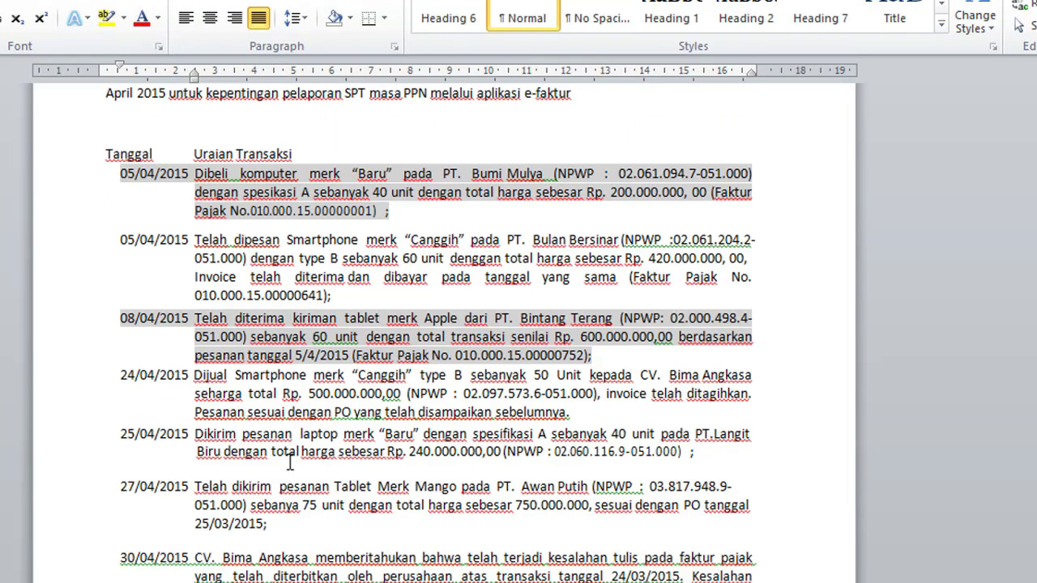
{"action": "scroll", "coordinate": [290, 462], "scroll_direction": "down", "scroll_amount": 3}
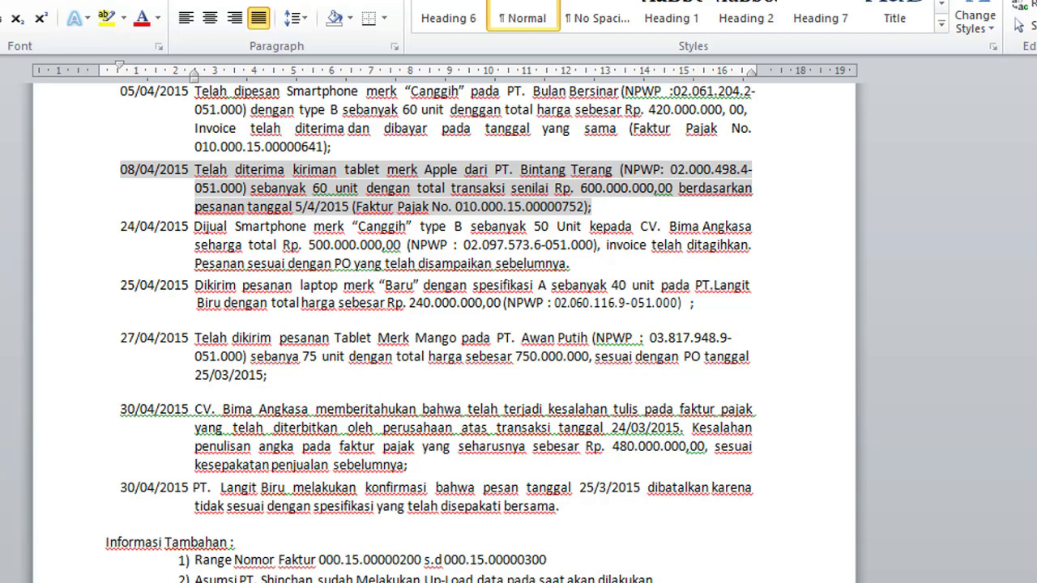
{"action": "key", "text": "alt+Tab"}
Step: Edit the document date's month and year, then dismiss the invalid date error
{"action": "left_click", "coordinate": [158, 136]}
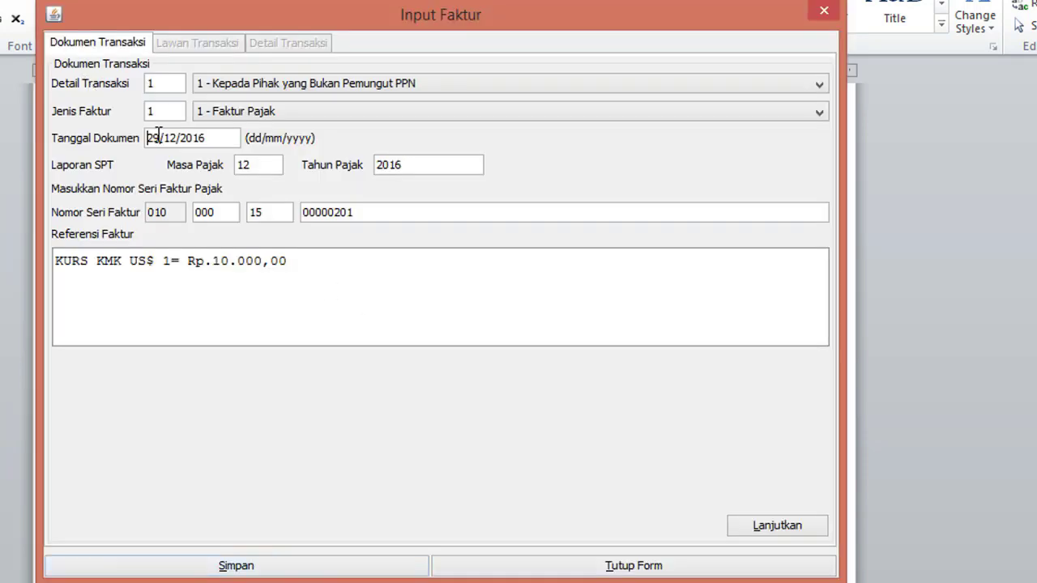
{"action": "key", "text": "Right"}
{"action": "key", "text": "Right"}
{"action": "key", "text": "Right"}
{"action": "key", "text": "Right"}
{"action": "key", "text": "BackSpace"}
{"action": "key", "text": "BackSpace"}
{"action": "type", "text": "4"}
{"action": "key", "text": "Right"}
{"action": "key", "text": "Right"}
{"action": "key", "text": "BackSpace"}
{"action": "type", "text": "5"}
{"action": "left_click", "coordinate": [273, 164]}
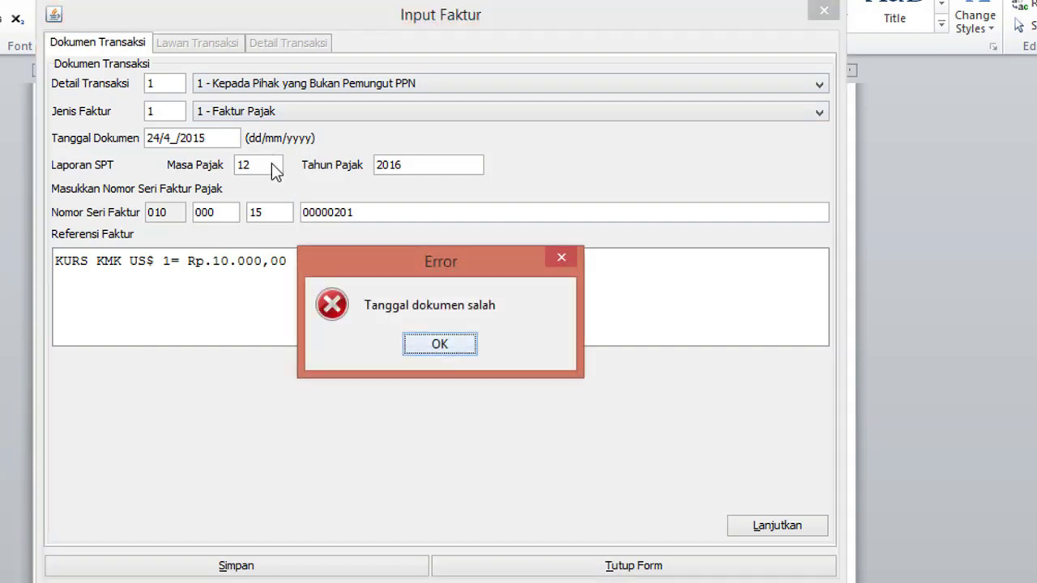
{"action": "left_click", "coordinate": [465, 353]}
Step: Retype the document date as 24/04/2015 so the tax period becomes 04/2015
{"action": "left_click", "coordinate": [155, 138]}
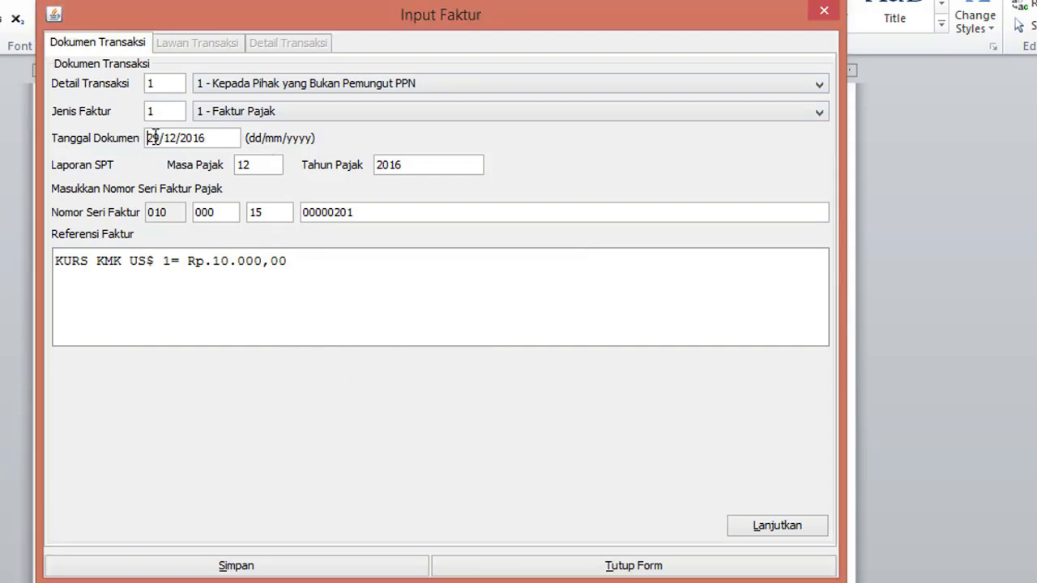
{"action": "left_click", "coordinate": [155, 138]}
{"action": "key", "text": "Right"}
{"action": "key", "text": "BackSpace"}
{"action": "key", "text": "BackSpace"}
{"action": "type", "text": "241"}
{"action": "key", "text": "BackSpace"}
{"action": "key", "text": "BackSpace"}
{"action": "type", "text": "04"}
{"action": "key", "text": "Right"}
{"action": "key", "text": "Right"}
{"action": "key", "text": "Right"}
{"action": "key", "text": "BackSpace"}
{"action": "type", "text": "5"}
{"action": "left_click", "coordinate": [277, 168]}
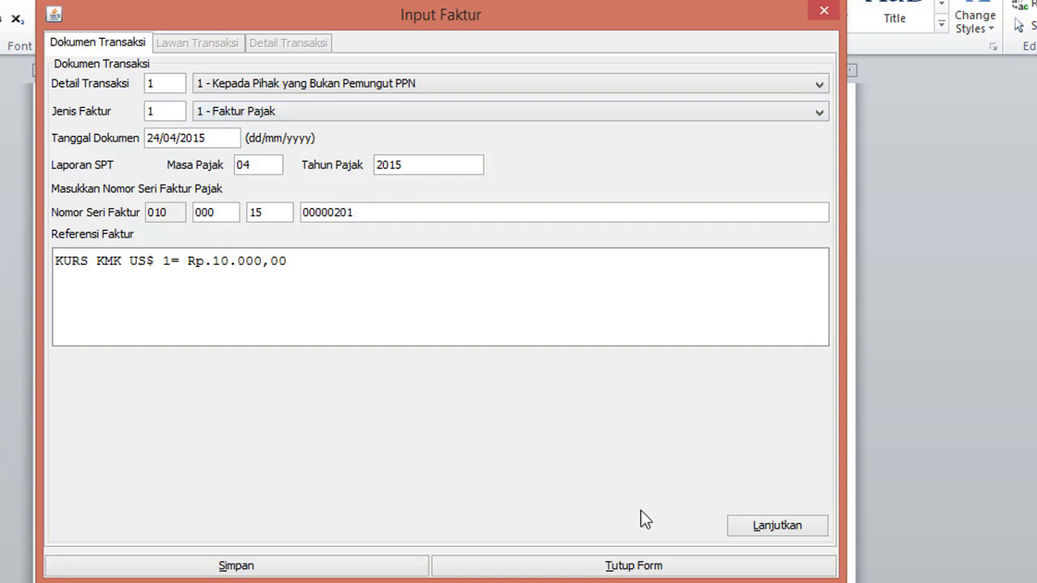
Step: Pick PT Bintang Terang as counterparty from the full NPWP lookup list
{"action": "left_click", "coordinate": [806, 530]}
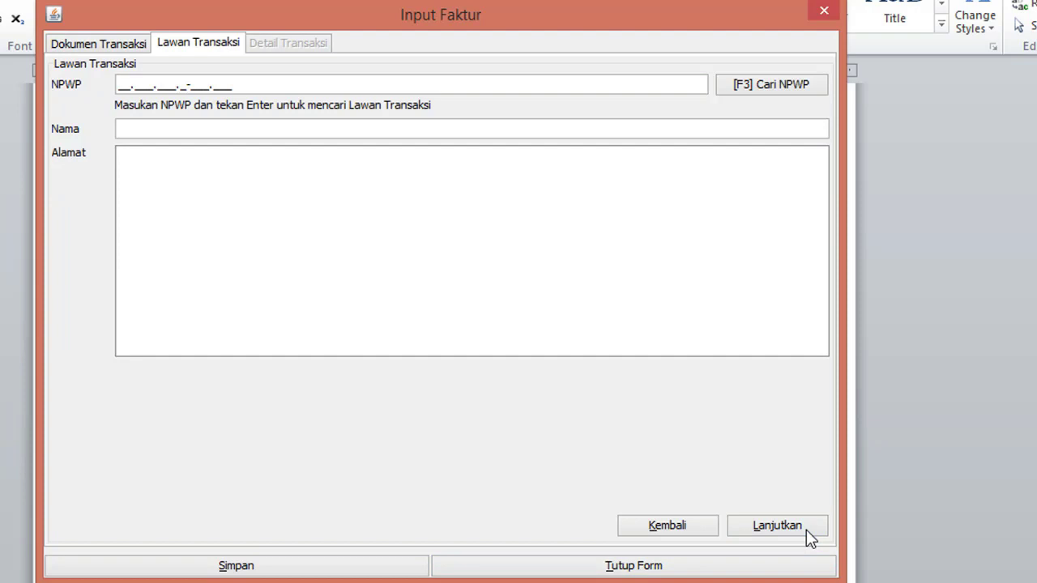
{"action": "left_click", "coordinate": [761, 82]}
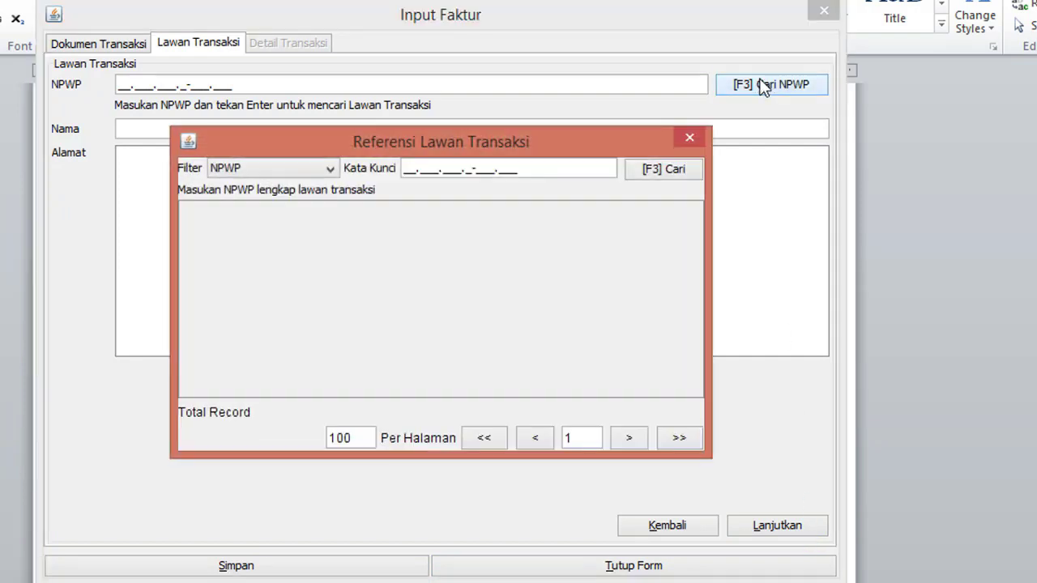
{"action": "left_click", "coordinate": [685, 171]}
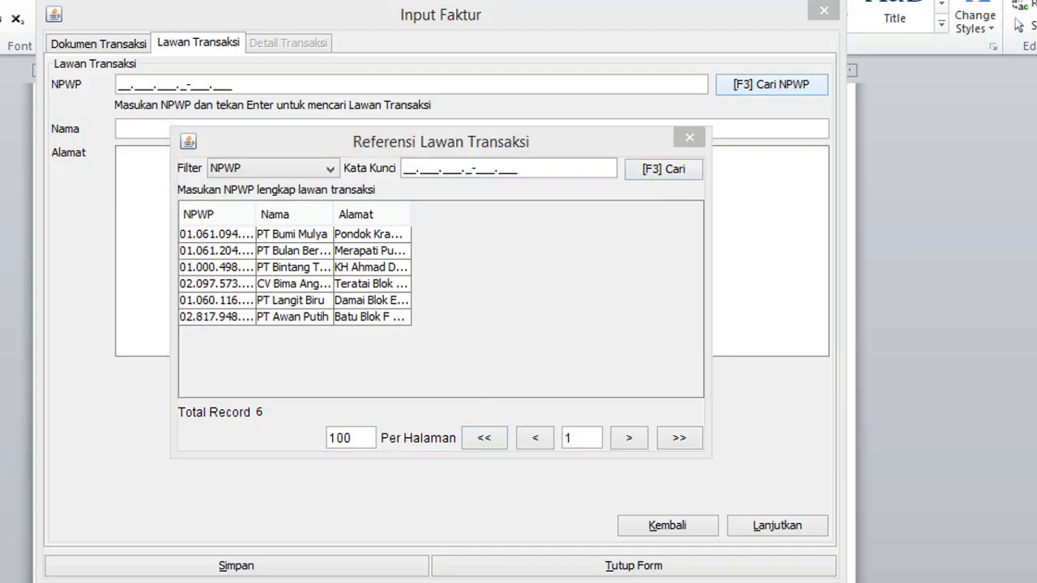
{"action": "key", "text": "alt+Tab"}
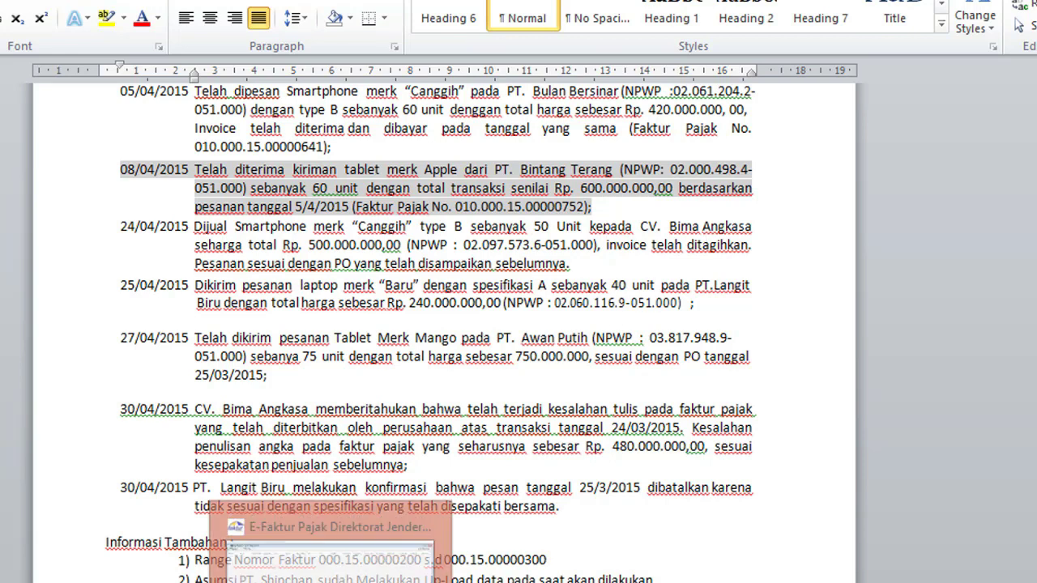
{"action": "left_click", "coordinate": [331, 577]}
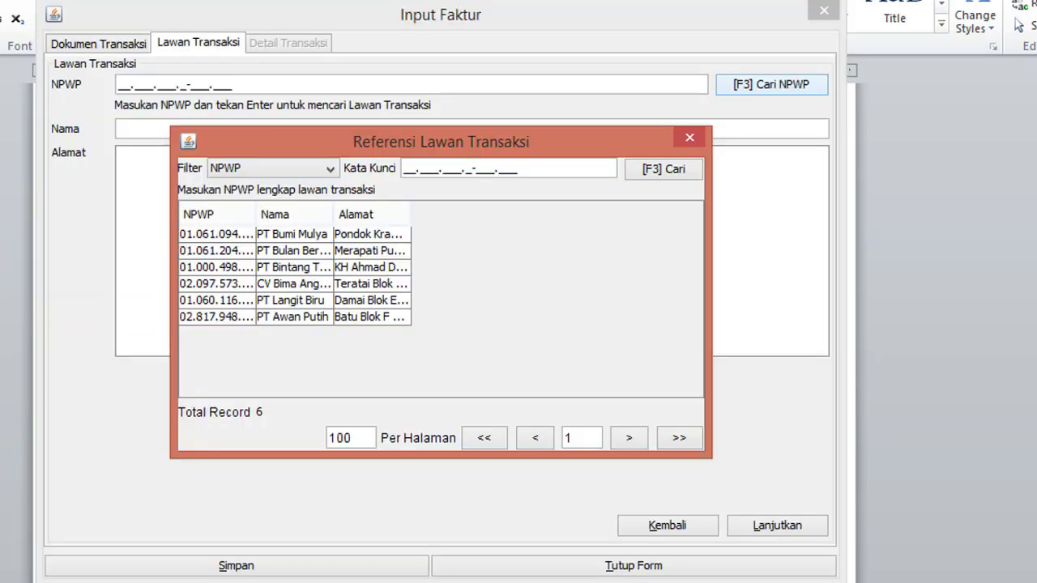
{"action": "left_click", "coordinate": [294, 270]}
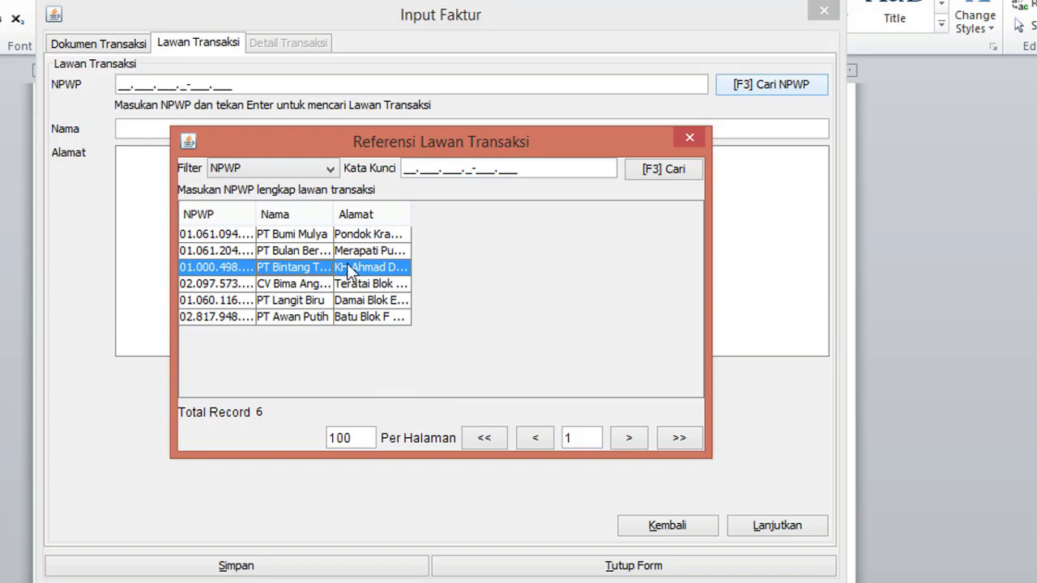
{"action": "double_click", "coordinate": [334, 271]}
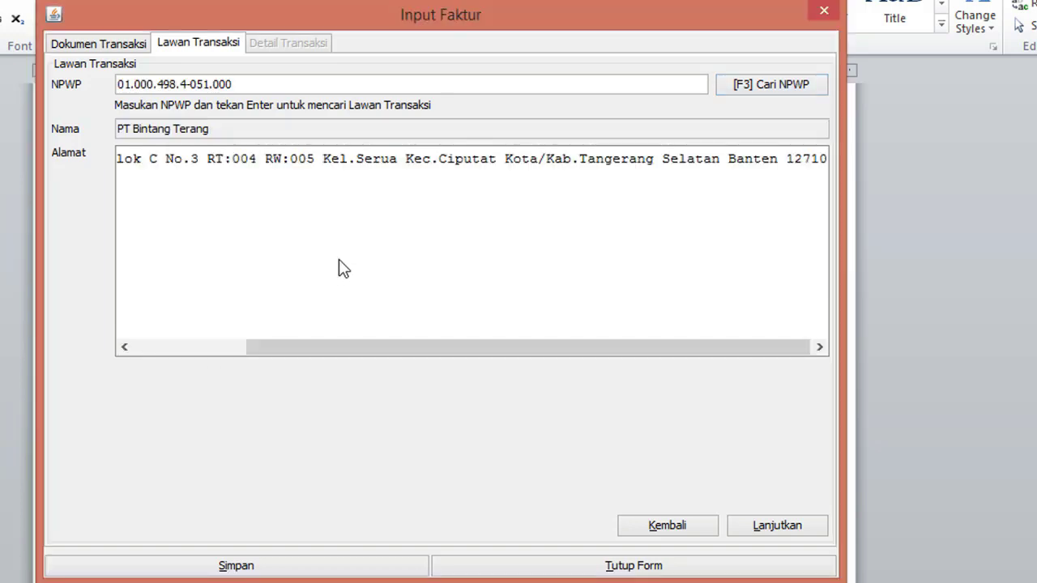
Step: Replace the counterparty with CV Bima Angkasa and continue to the item lines
{"action": "left_click", "coordinate": [746, 88]}
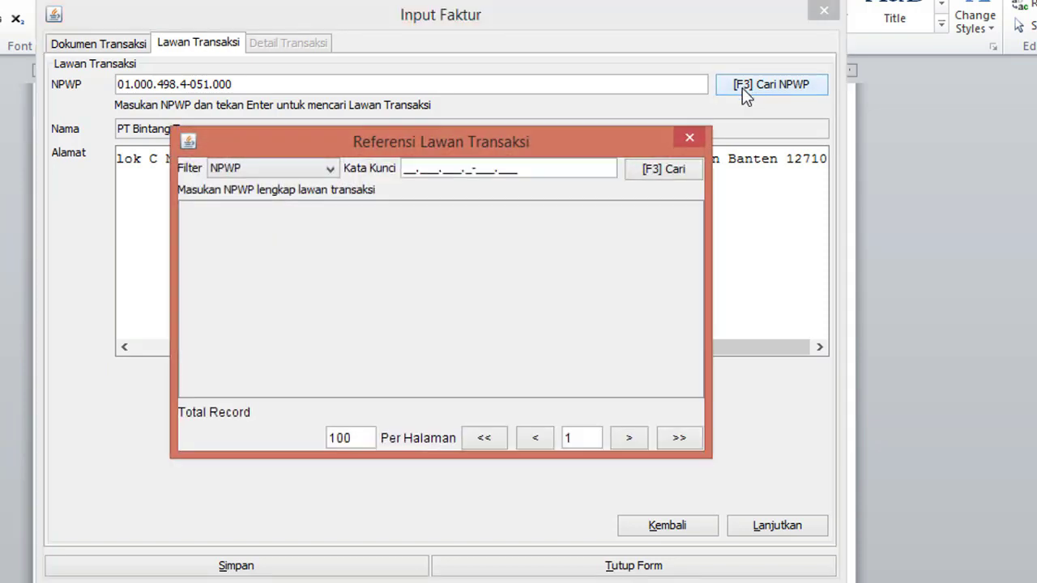
{"action": "left_click", "coordinate": [630, 173]}
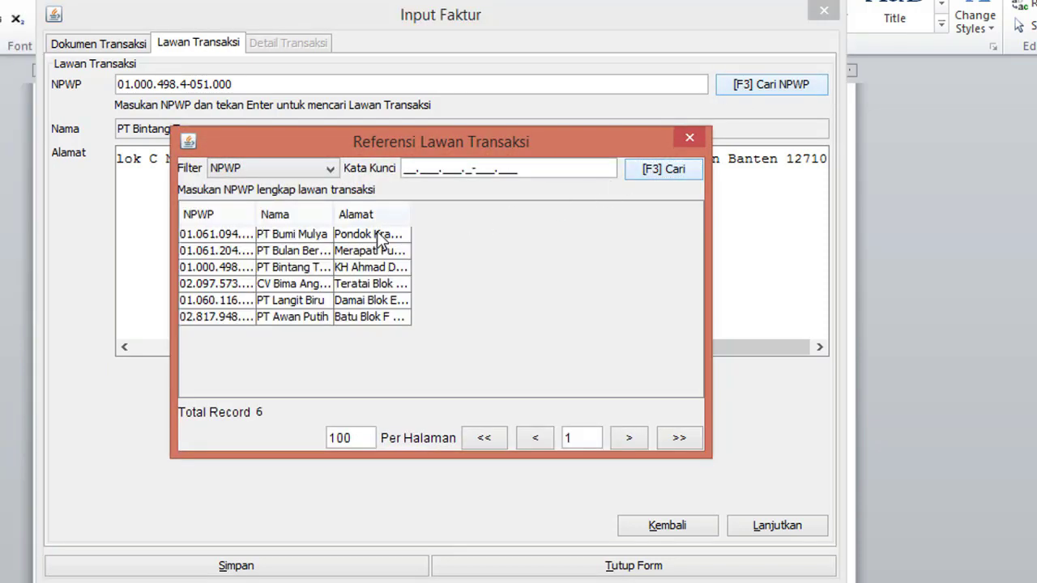
{"action": "double_click", "coordinate": [305, 283]}
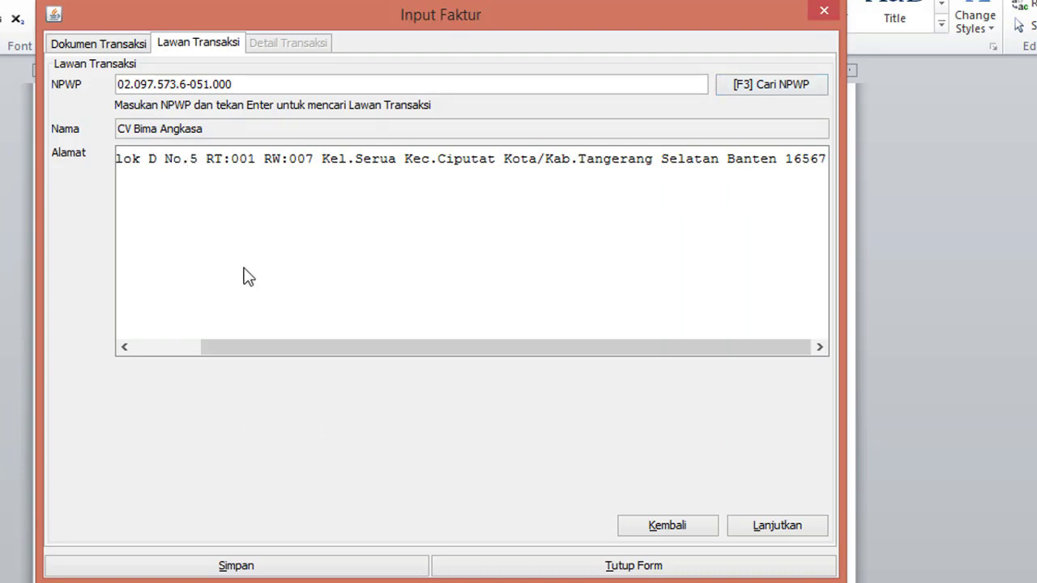
{"action": "left_click_drag", "start_coordinate": [285, 347], "coordinate": [88, 337]}
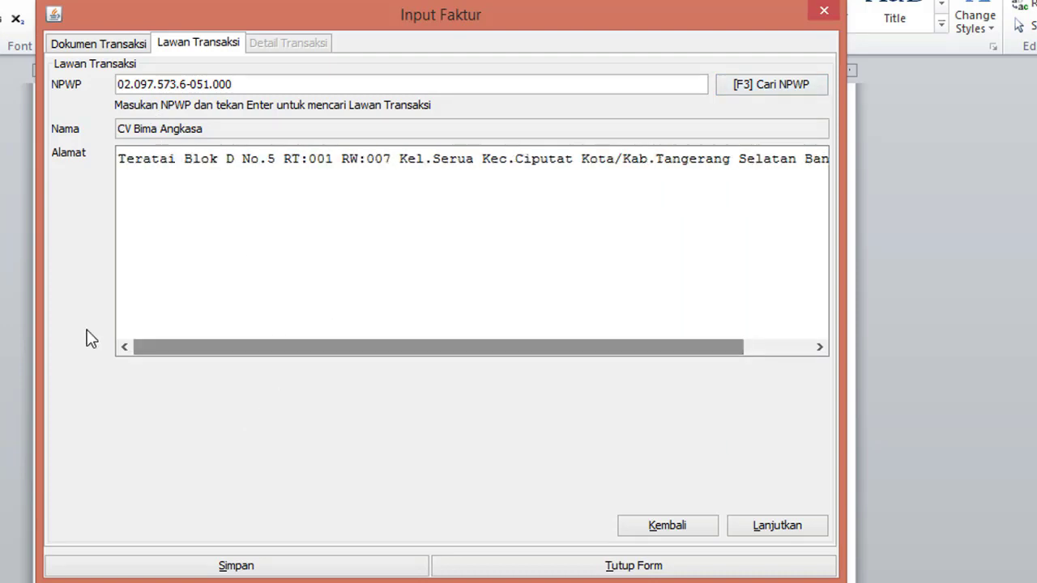
{"action": "left_click", "coordinate": [772, 524]}
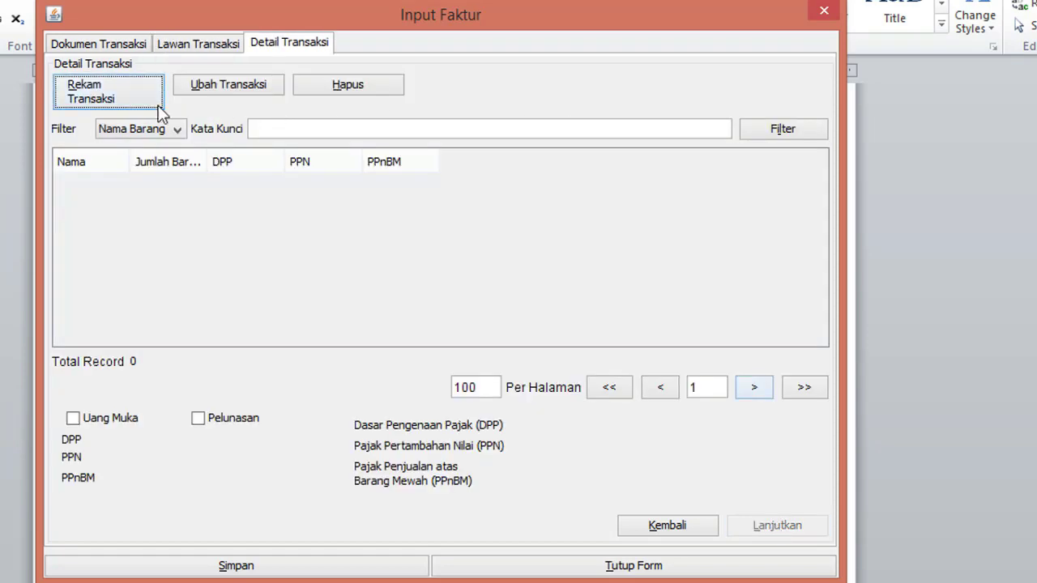
Step: Start a new item line coded Smarthphone 01, named Smarthphone Canggih, and trigger its lookup
{"action": "left_click", "coordinate": [97, 98]}
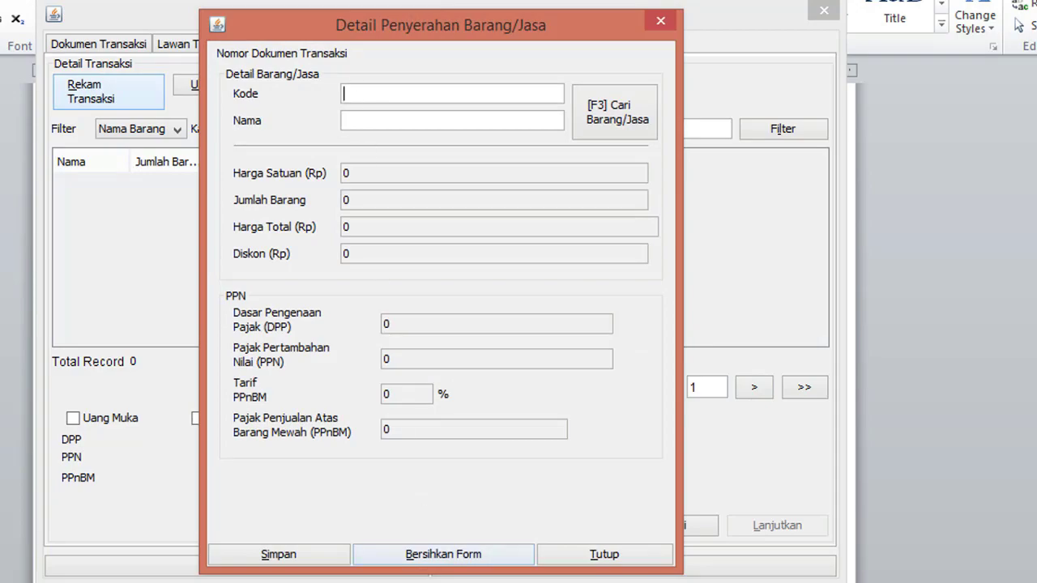
{"action": "key", "text": "alt+Tab"}
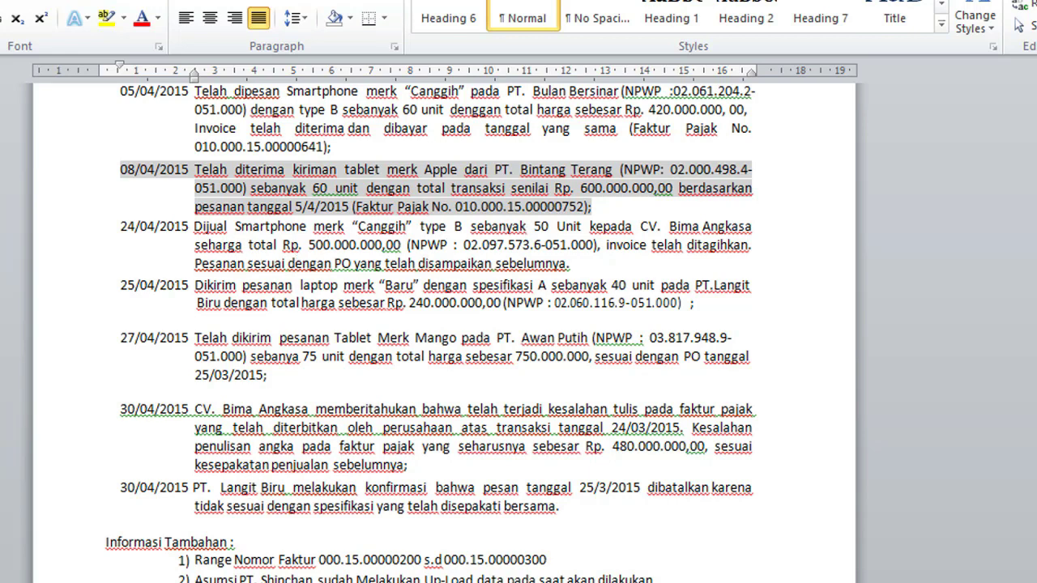
{"action": "key", "text": "alt+Tab"}
{"action": "left_click", "coordinate": [415, 98]}
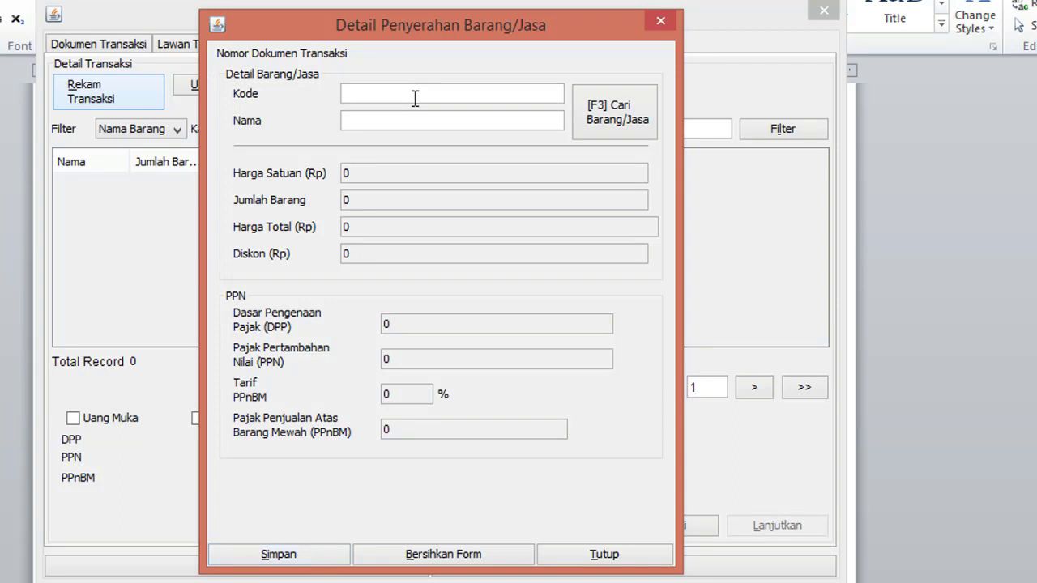
{"action": "type", "text": "Smarthphone 01"}
{"action": "left_click", "coordinate": [414, 122]}
{"action": "type", "text": "s"}
{"action": "key", "text": "BackSpace"}
{"action": "type", "text": "Smarth"}
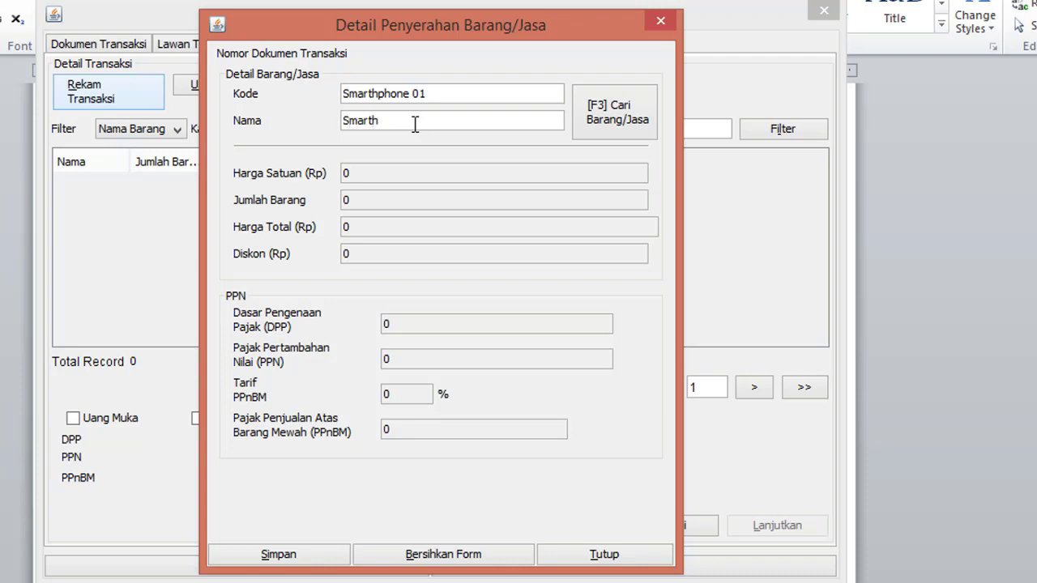
{"action": "type", "text": "phone Tanggih"}
{"action": "left_click", "coordinate": [392, 175]}
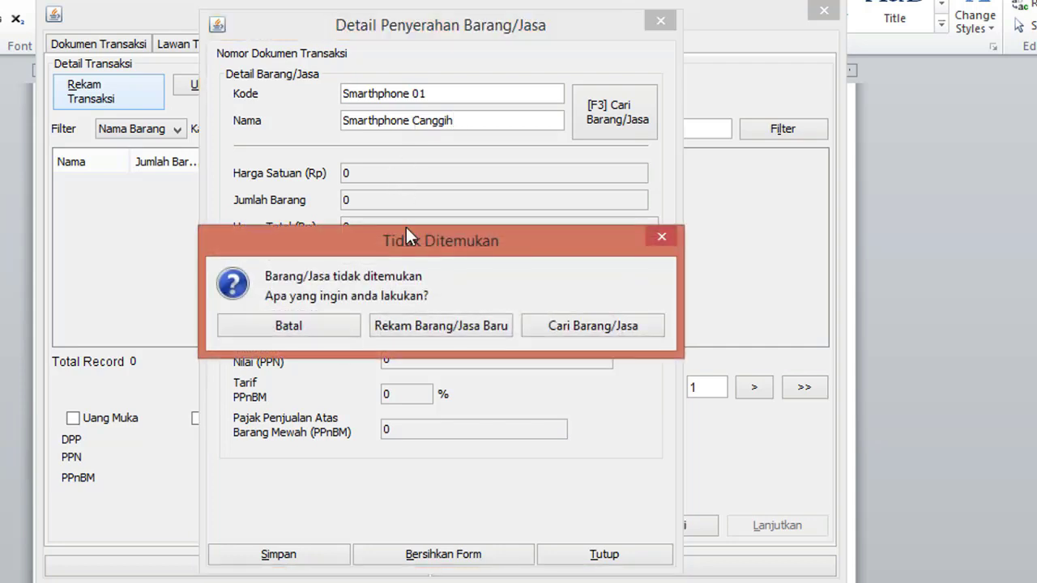
Step: Register Smarthphone Canggih as a new item with selling price 10000000
{"action": "left_click", "coordinate": [420, 332]}
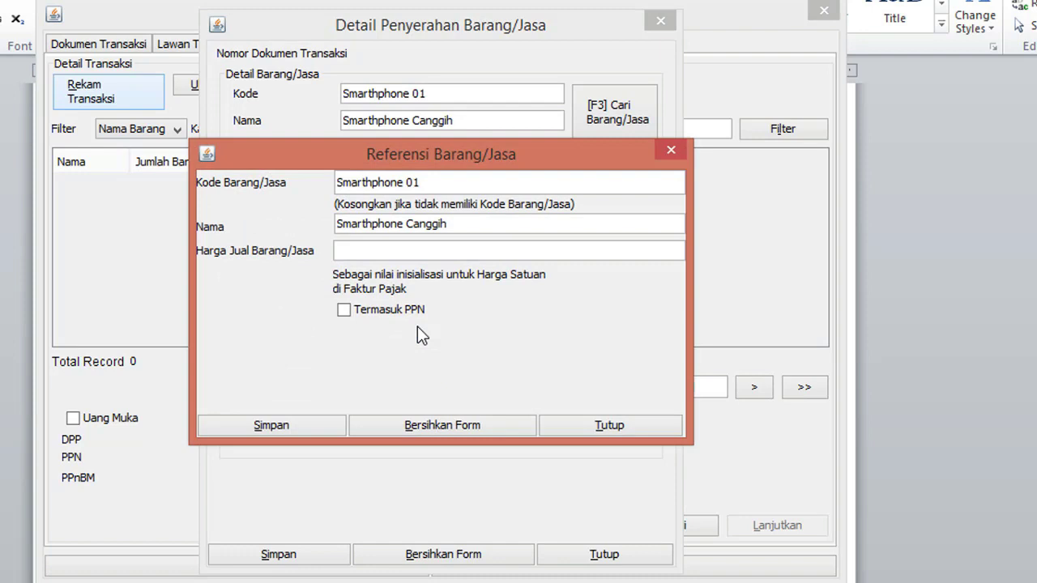
{"action": "left_click", "coordinate": [430, 251]}
{"action": "type", "text": "50"}
{"action": "type", "text": "000"}
{"action": "key", "text": "BackSpace"}
{"action": "key", "text": "BackSpace"}
{"action": "key", "text": "BackSpace"}
{"action": "key", "text": "BackSpace"}
{"action": "key", "text": "BackSpace"}
{"action": "type", "text": "10000000"}
{"action": "left_click", "coordinate": [261, 425]}
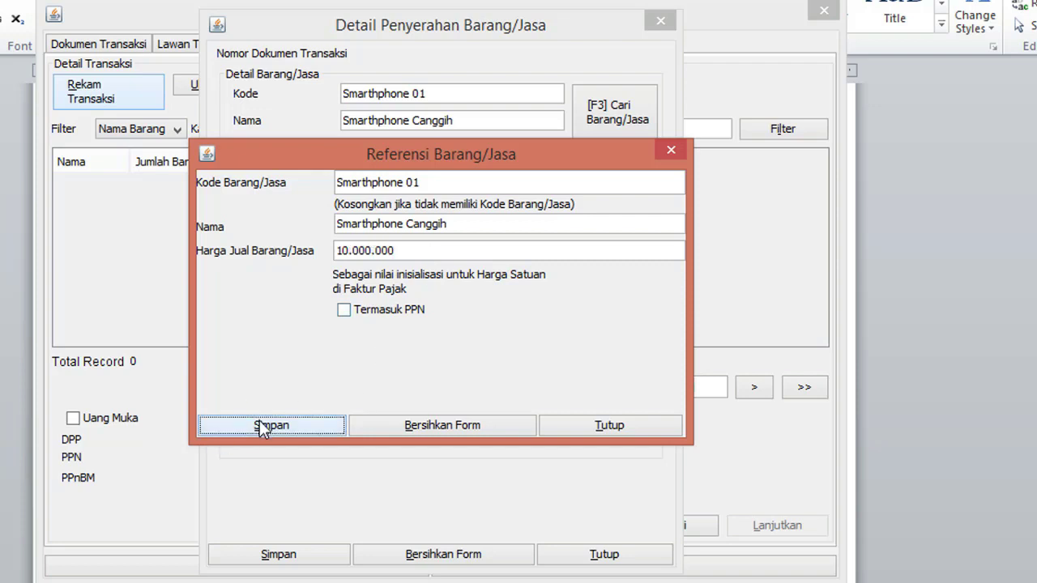
{"action": "left_click", "coordinate": [438, 347]}
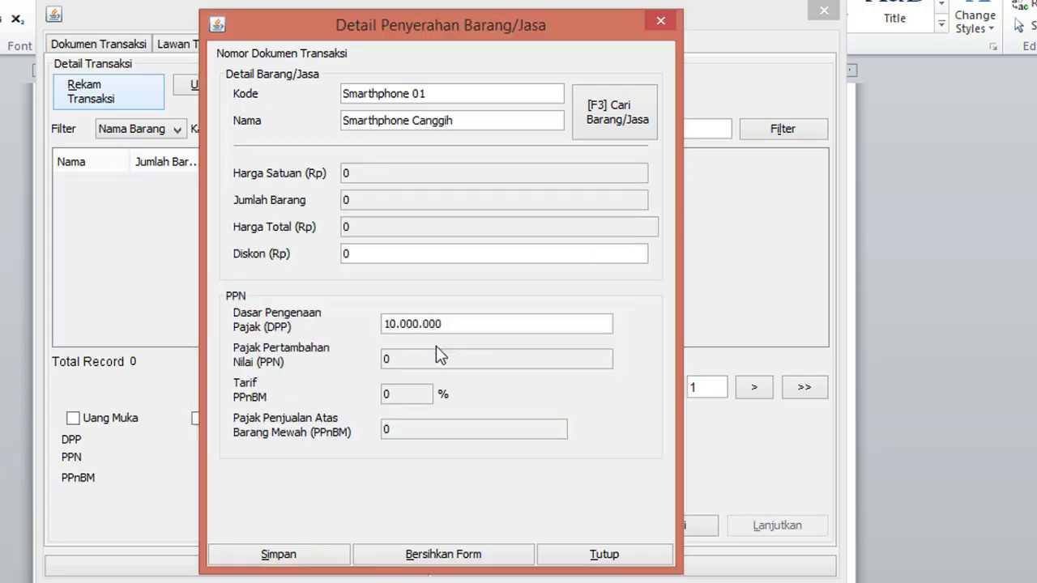
Step: Set the Smarthphone Canggih line to 50 units, save it, and decline another item
{"action": "double_click", "coordinate": [409, 200]}
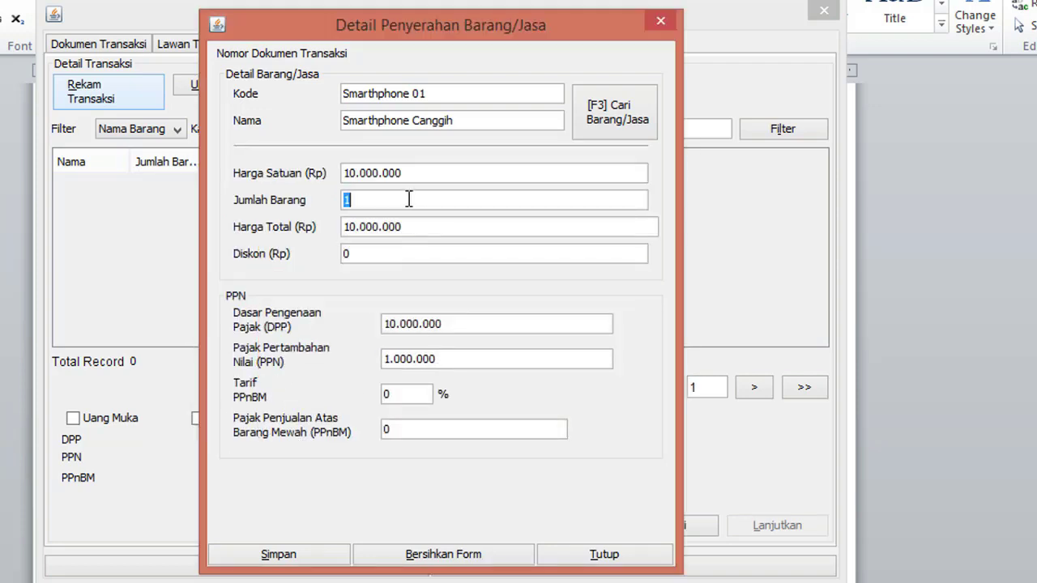
{"action": "type", "text": "50"}
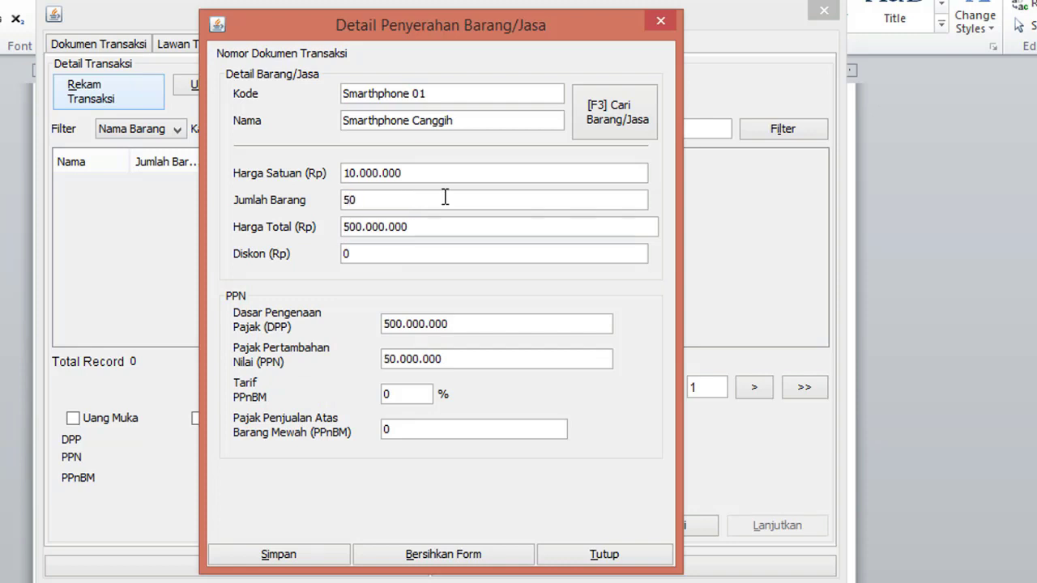
{"action": "left_click", "coordinate": [467, 323]}
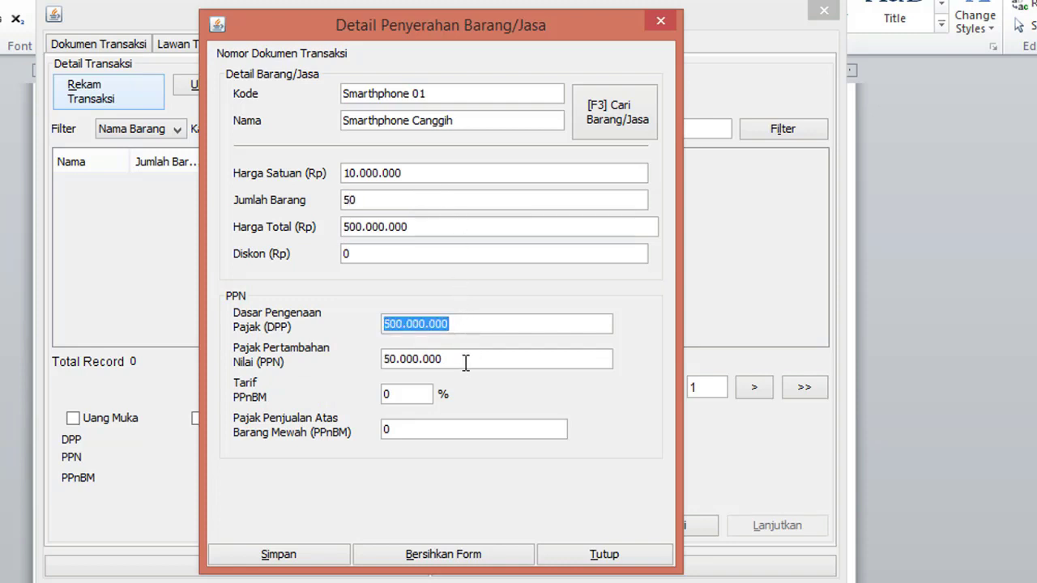
{"action": "left_click", "coordinate": [465, 359]}
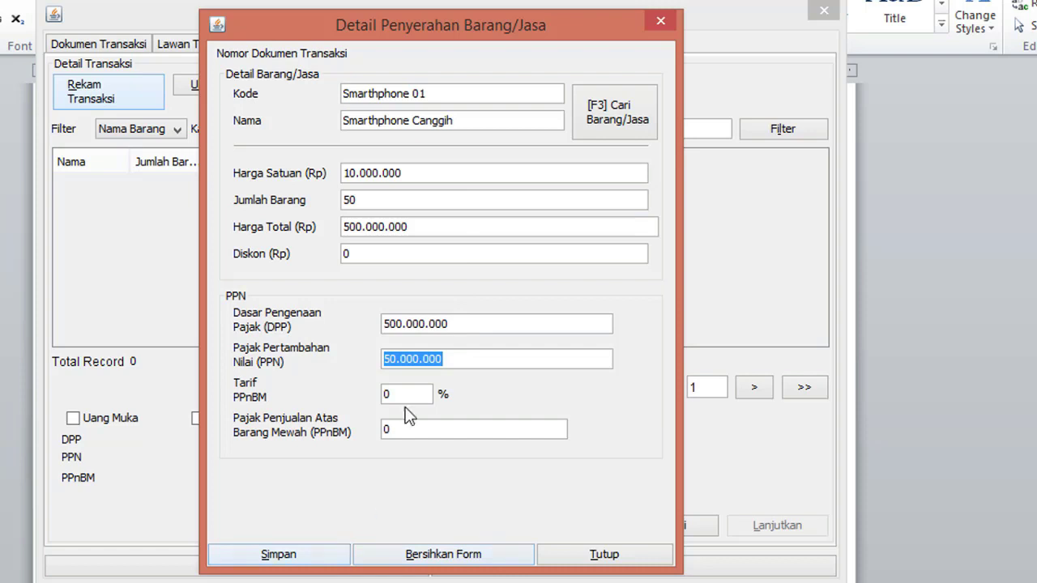
{"action": "left_click", "coordinate": [341, 558]}
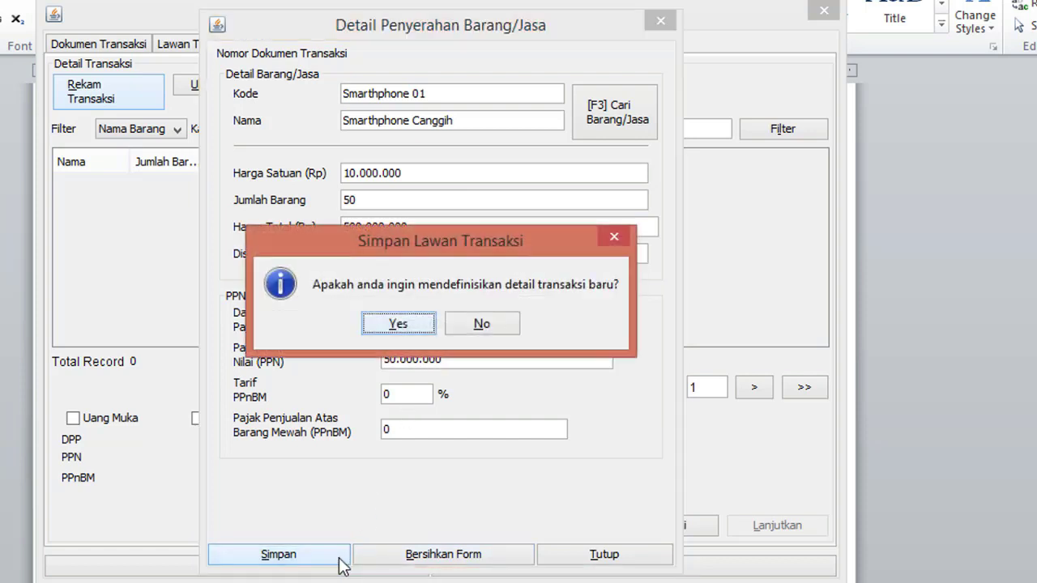
{"action": "left_click", "coordinate": [481, 324]}
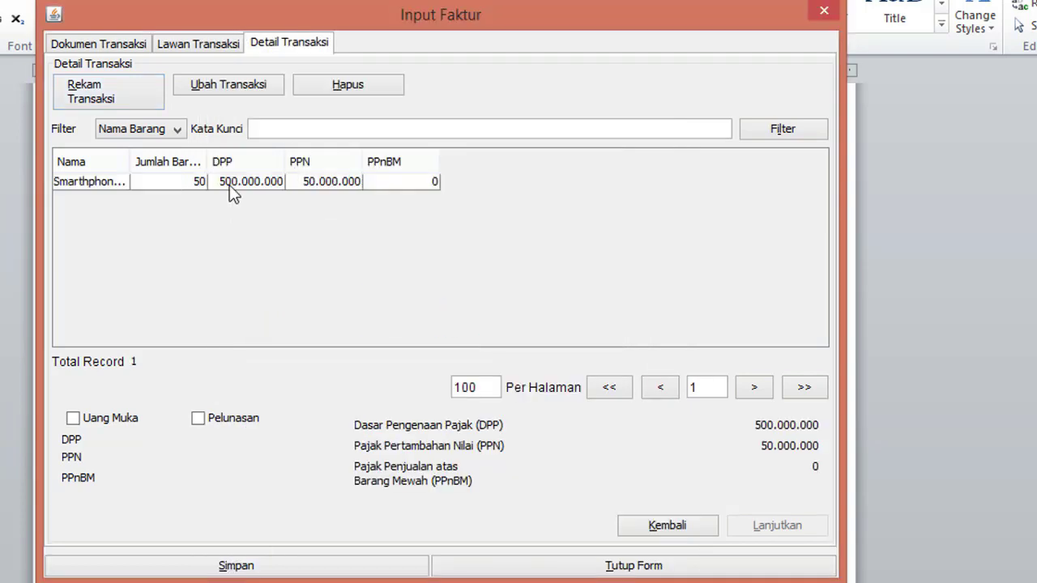
{"action": "left_click", "coordinate": [230, 184]}
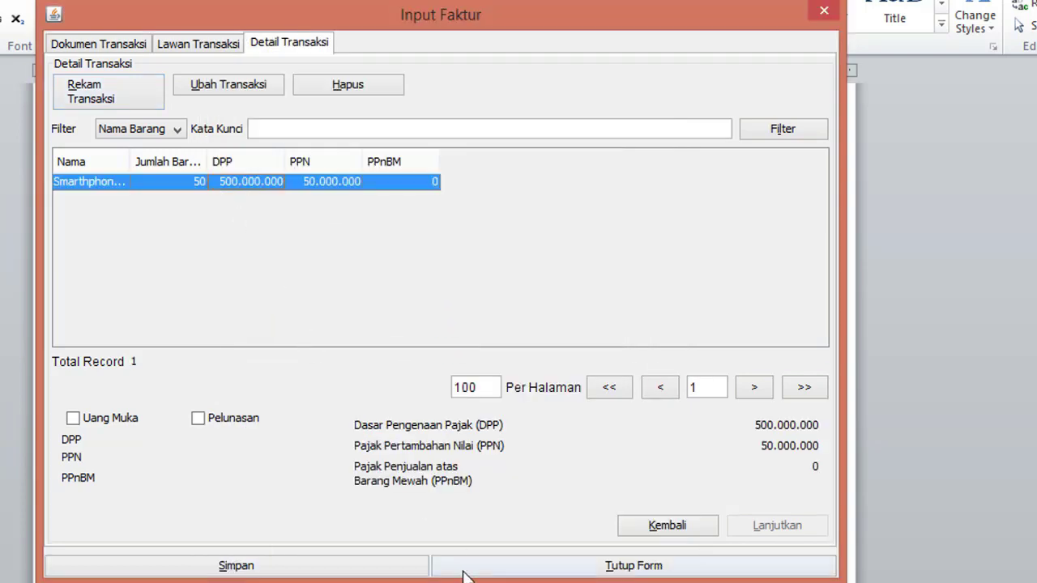
Step: Save the Smarthphone invoice, start a new one, and dismiss the ETAX-30029 error
{"action": "left_click", "coordinate": [409, 570]}
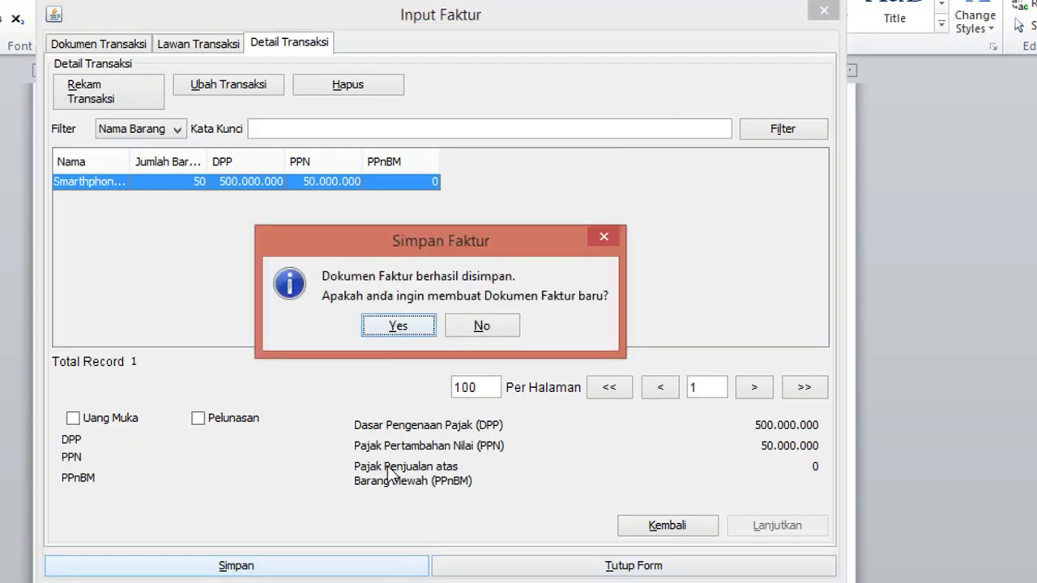
{"action": "left_click", "coordinate": [397, 326]}
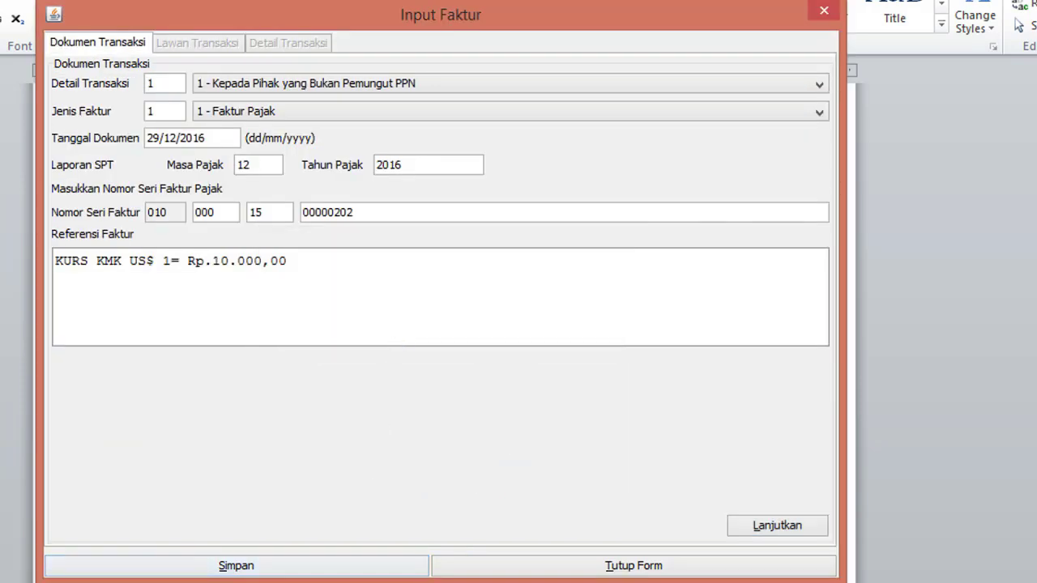
{"action": "key", "text": "alt+Tab"}
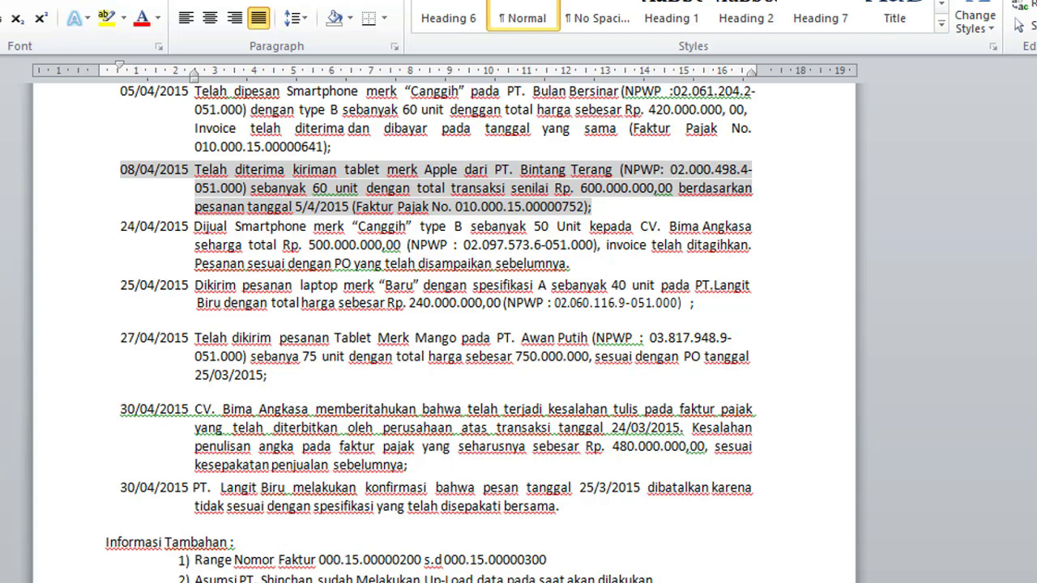
{"action": "key", "text": "alt+Tab"}
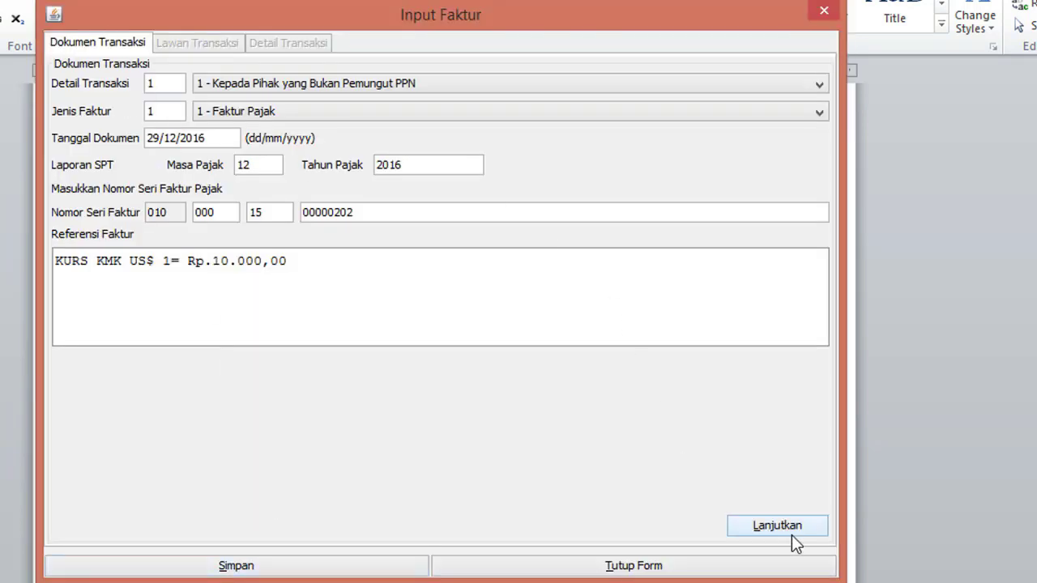
{"action": "left_click", "coordinate": [797, 525]}
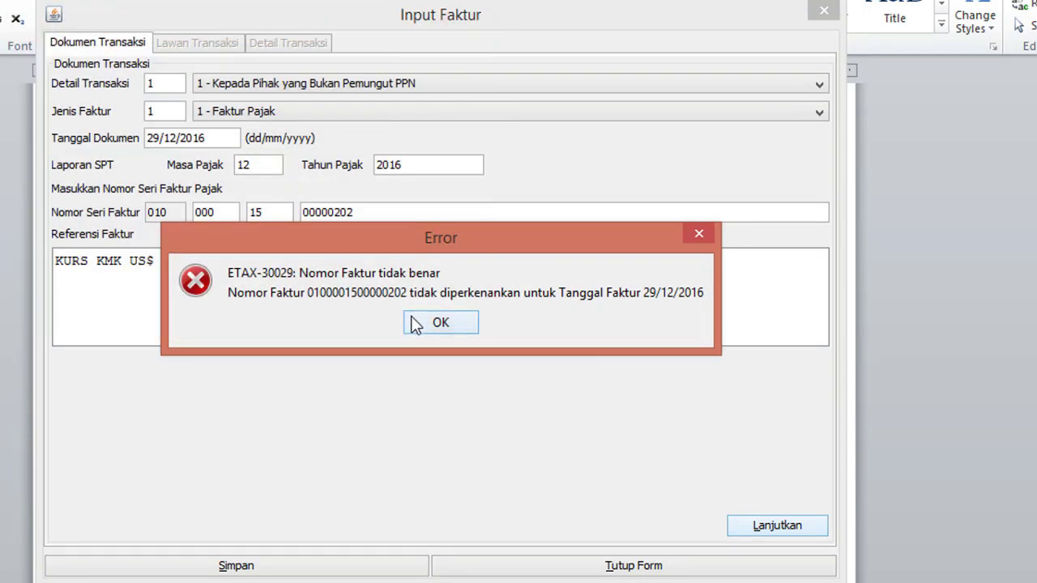
{"action": "left_click", "coordinate": [418, 324]}
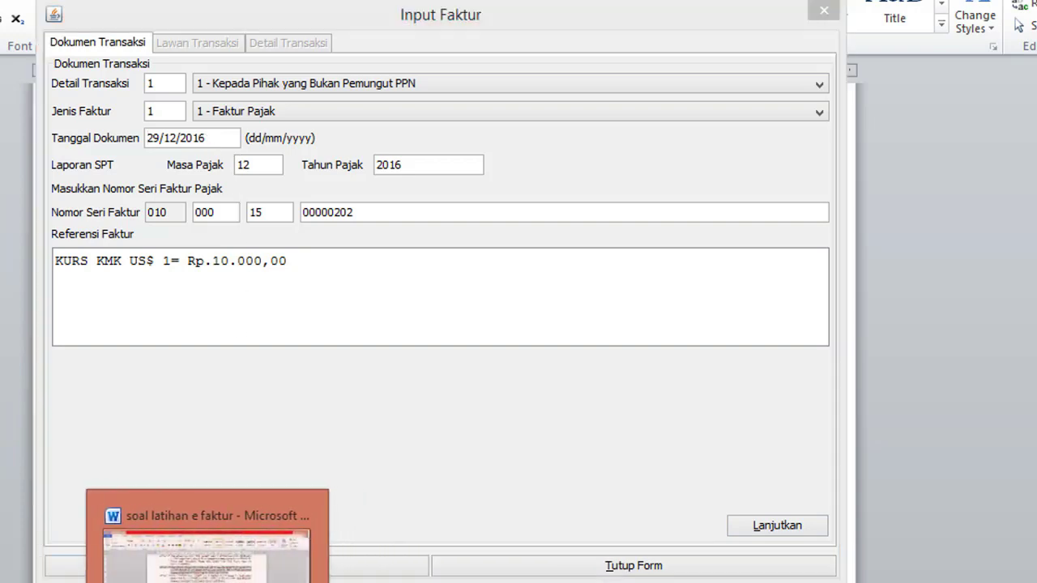
{"action": "left_click", "coordinate": [215, 527]}
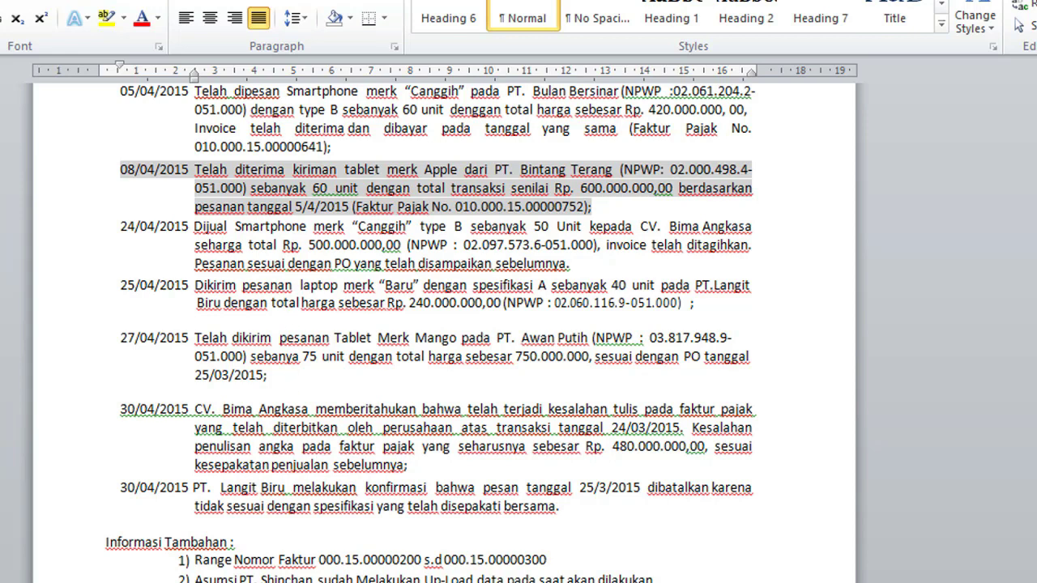
Step: Set the new invoice's document date to 25/04/2015, updating the period to 04/2015
{"action": "mouse_move", "coordinate": [330, 582]}
{"action": "left_click", "coordinate": [328, 535]}
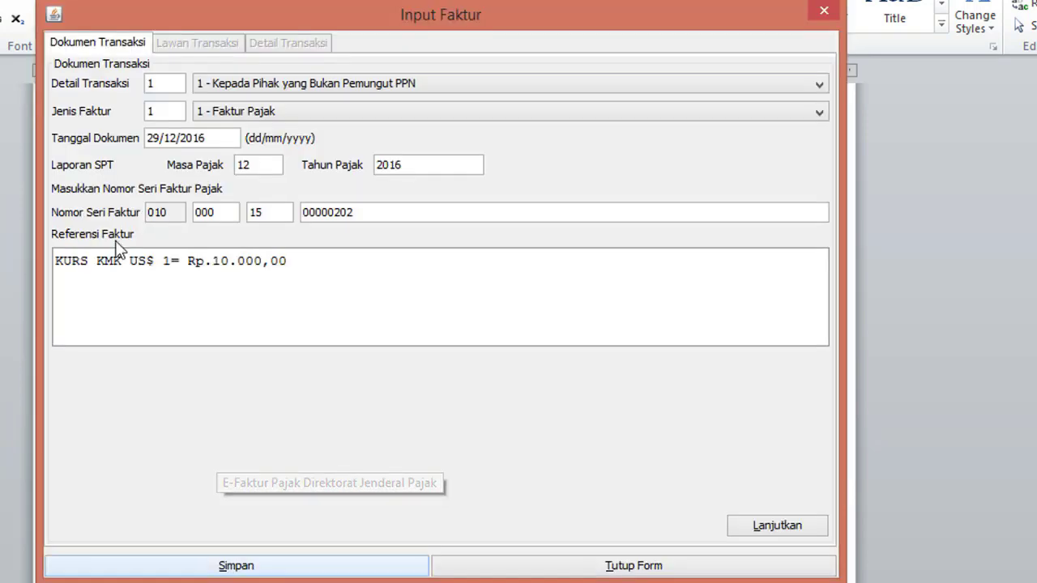
{"action": "triple_click", "coordinate": [214, 144]}
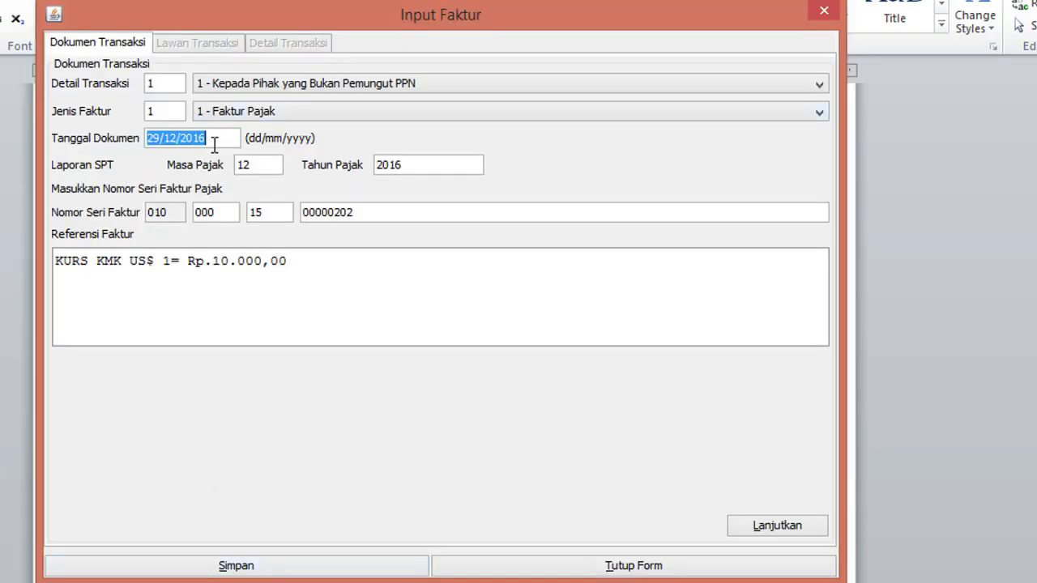
{"action": "type", "text": "25/04/2015"}
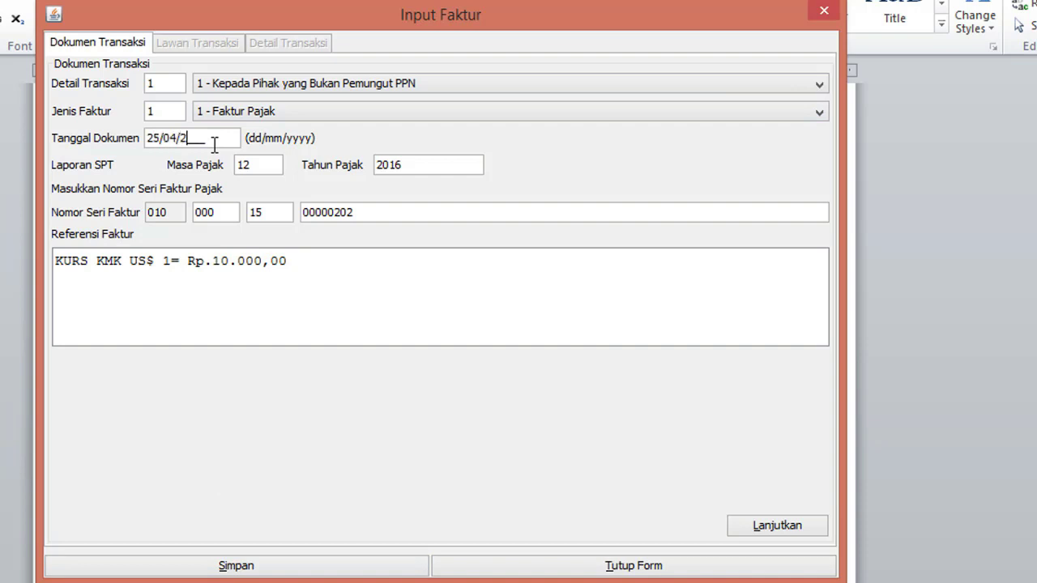
{"action": "left_click", "coordinate": [280, 167]}
{"action": "left_click", "coordinate": [306, 283]}
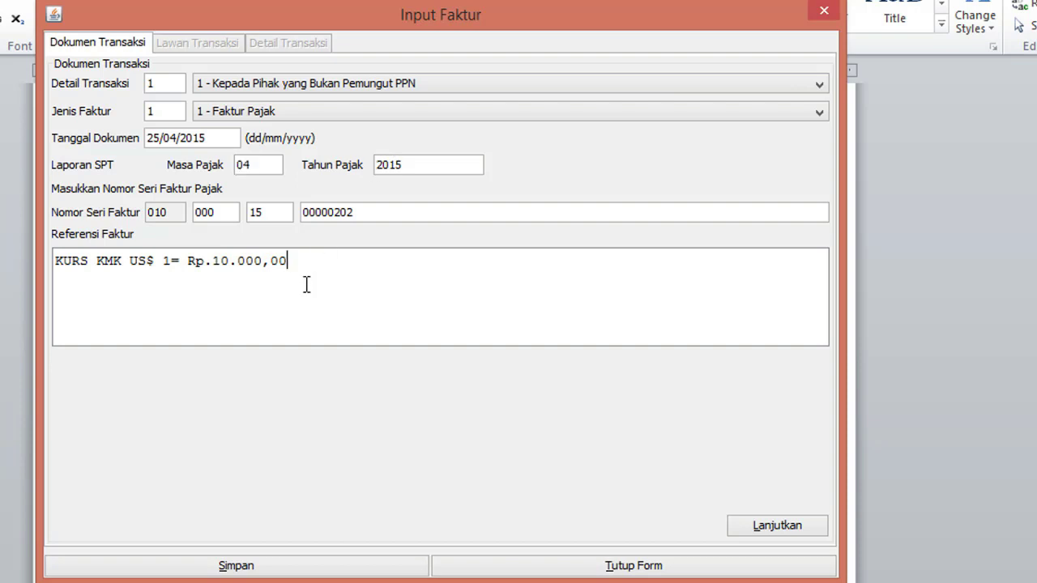
Step: Choose PT Langit Biru as buyer from the full buyer lookup list
{"action": "left_click", "coordinate": [770, 528]}
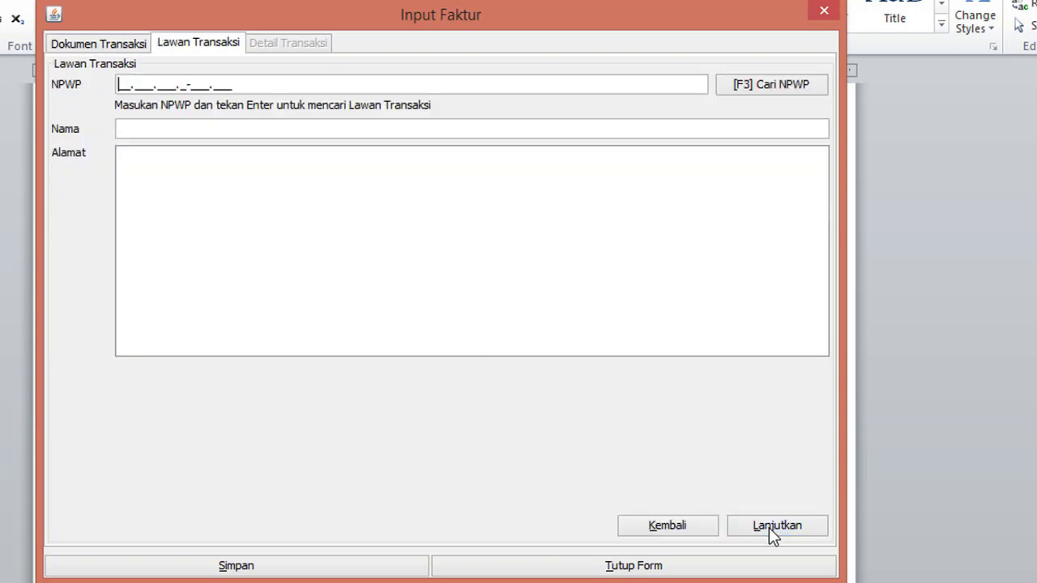
{"action": "left_click", "coordinate": [803, 89]}
{"action": "left_click", "coordinate": [666, 172]}
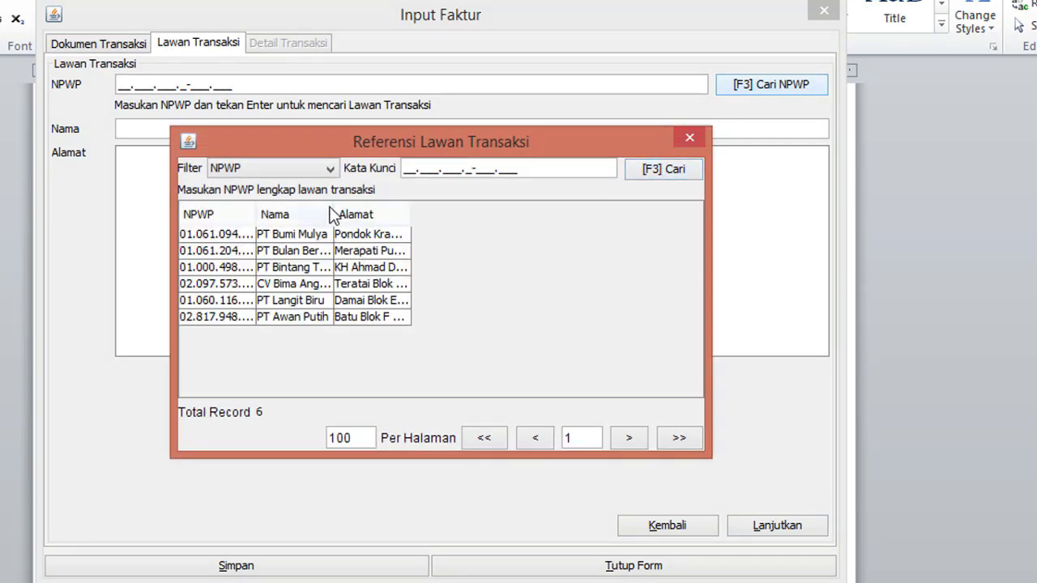
{"action": "left_click_drag", "start_coordinate": [333, 213], "coordinate": [418, 212]}
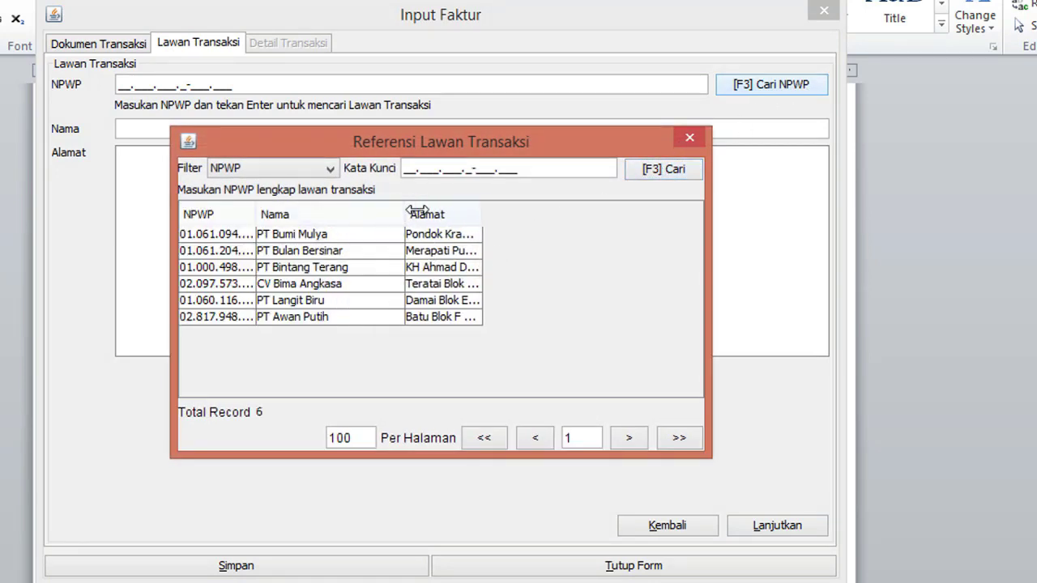
{"action": "double_click", "coordinate": [333, 304]}
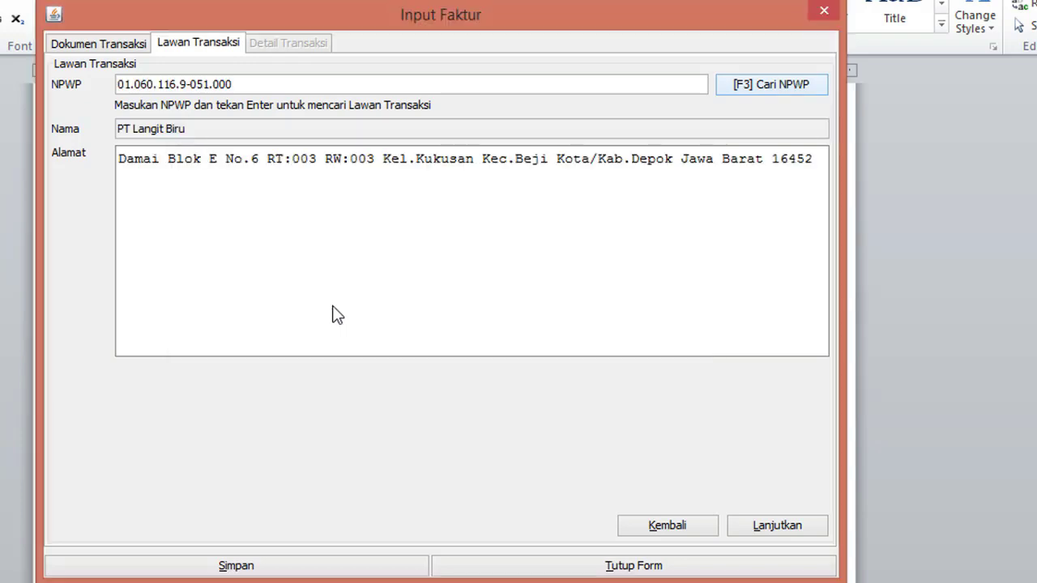
Step: Start a new item line and look up item code Laptop 01
{"action": "left_click", "coordinate": [780, 533]}
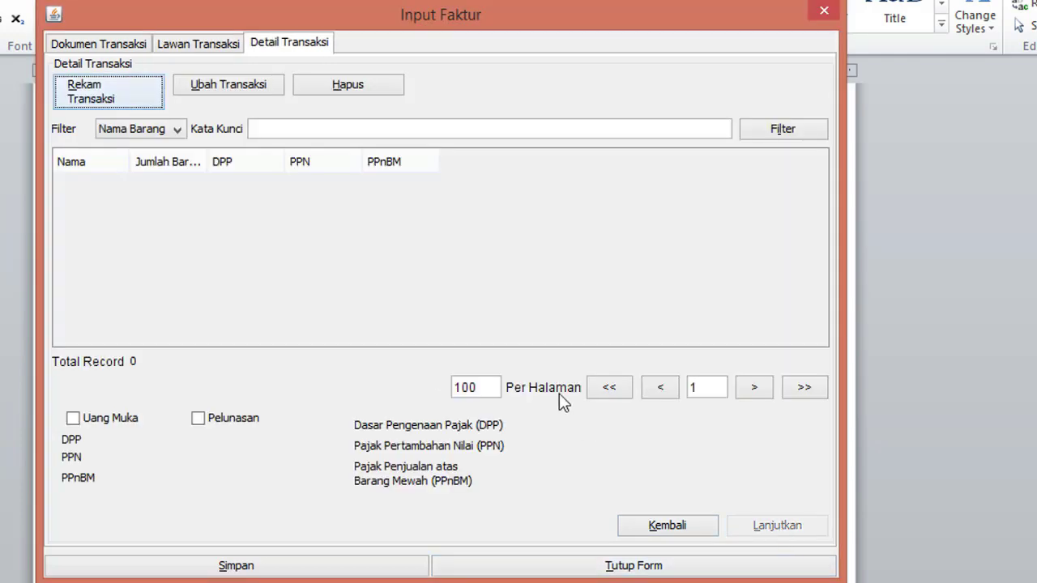
{"action": "left_click", "coordinate": [113, 95]}
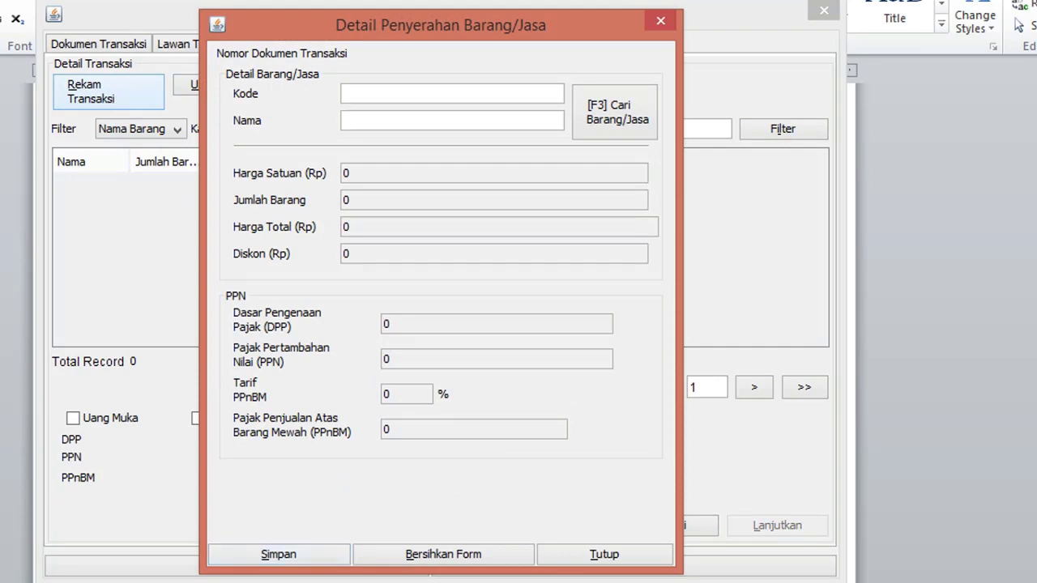
{"action": "key", "text": "alt+Tab"}
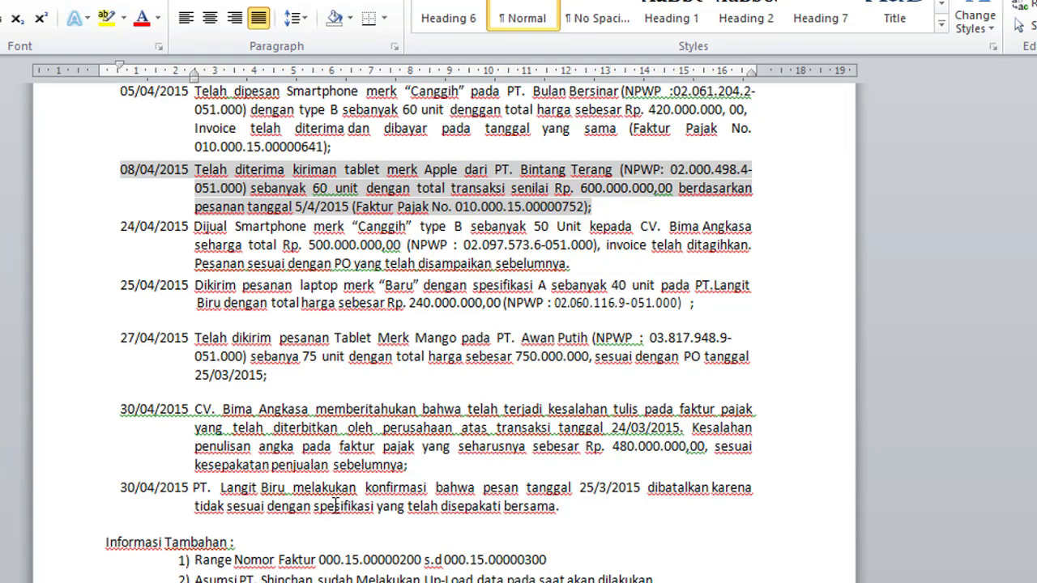
{"action": "left_click", "coordinate": [333, 582]}
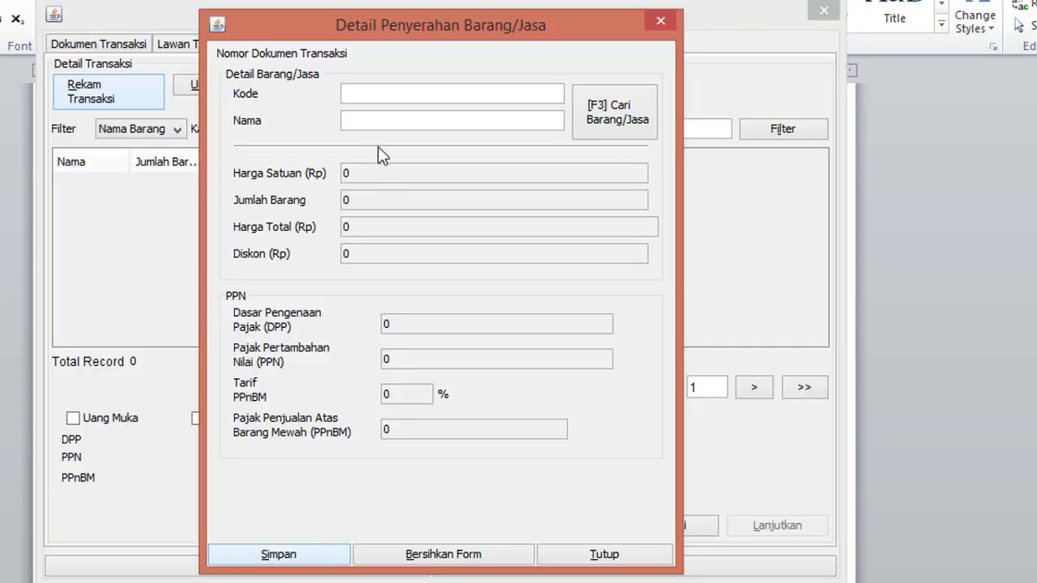
{"action": "type", "text": "Laptop 01"}
{"action": "key", "text": "Tab"}
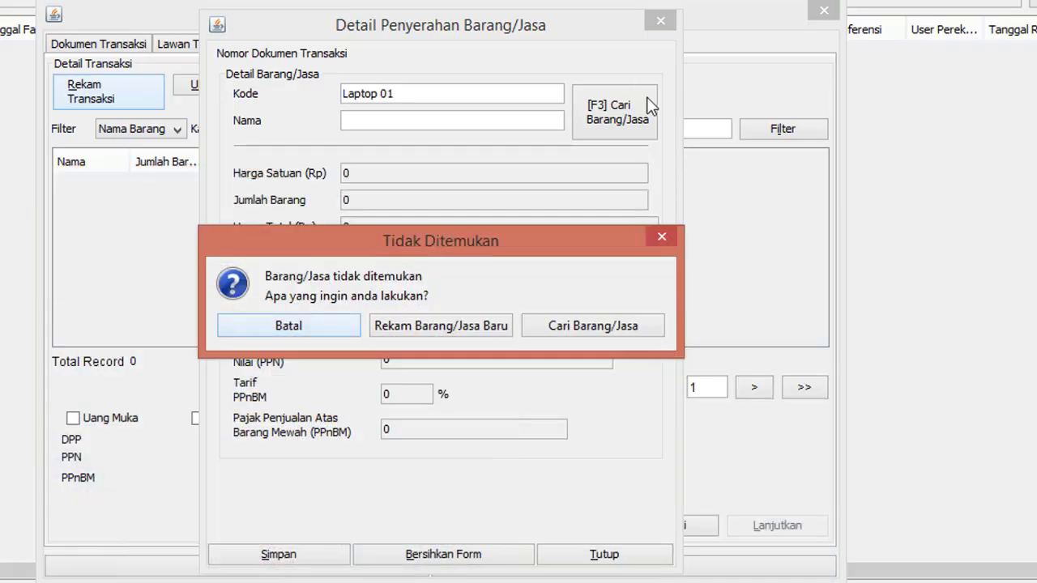
Step: Register Laptop 01 as new item Laptop New with selling price 6000000
{"action": "left_click", "coordinate": [421, 325]}
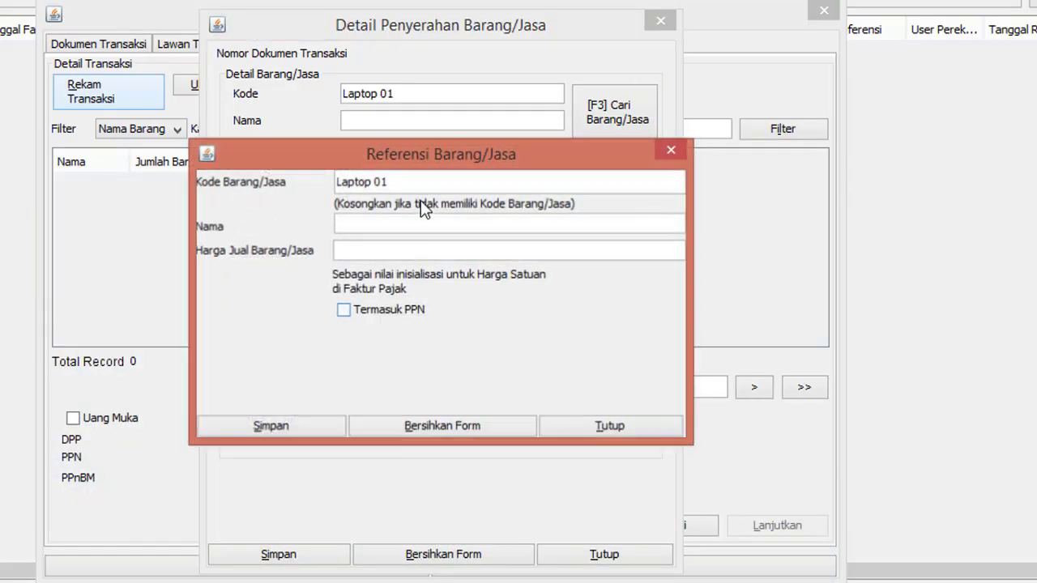
{"action": "type", "text": "LA"}
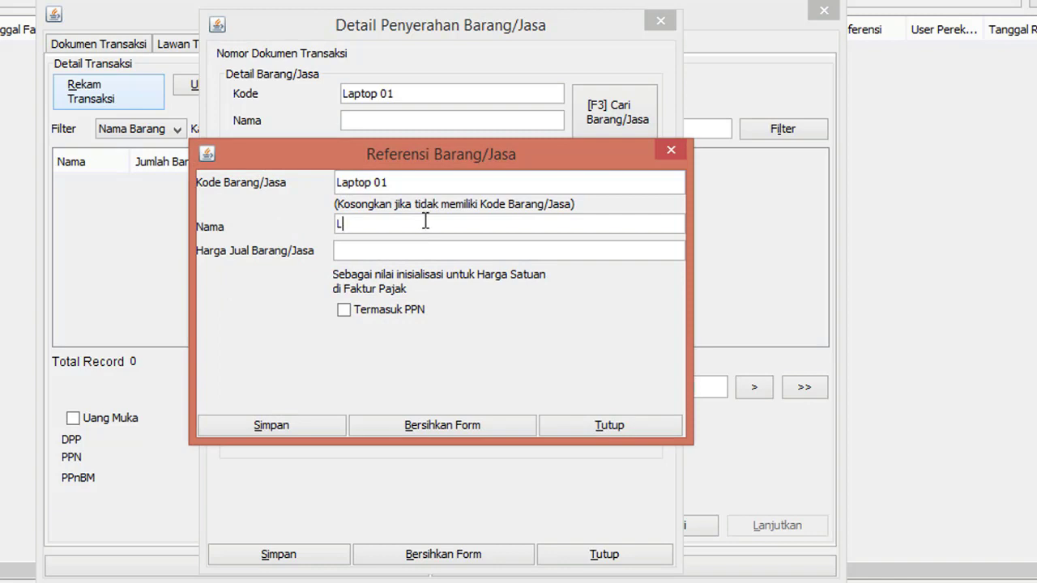
{"action": "key", "text": "BackSpace"}
{"action": "type", "text": "aptop NEW"}
{"action": "key", "text": "BackSpace"}
{"action": "key", "text": "BackSpace"}
{"action": "type", "text": "ew"}
{"action": "left_click", "coordinate": [418, 245]}
{"action": "type", "text": "600"}
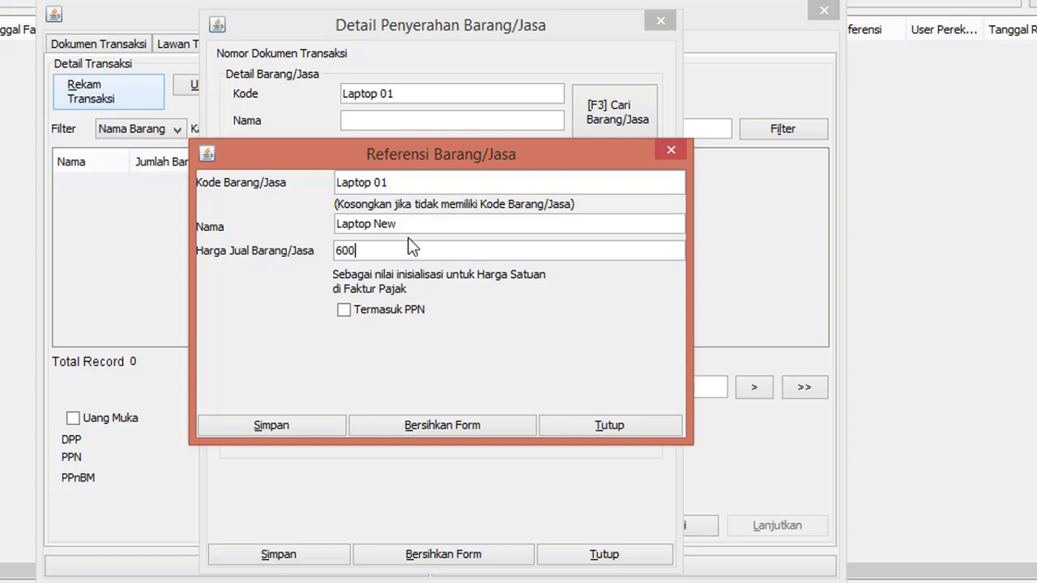
{"action": "type", "text": "0000"}
{"action": "left_click", "coordinate": [312, 430]}
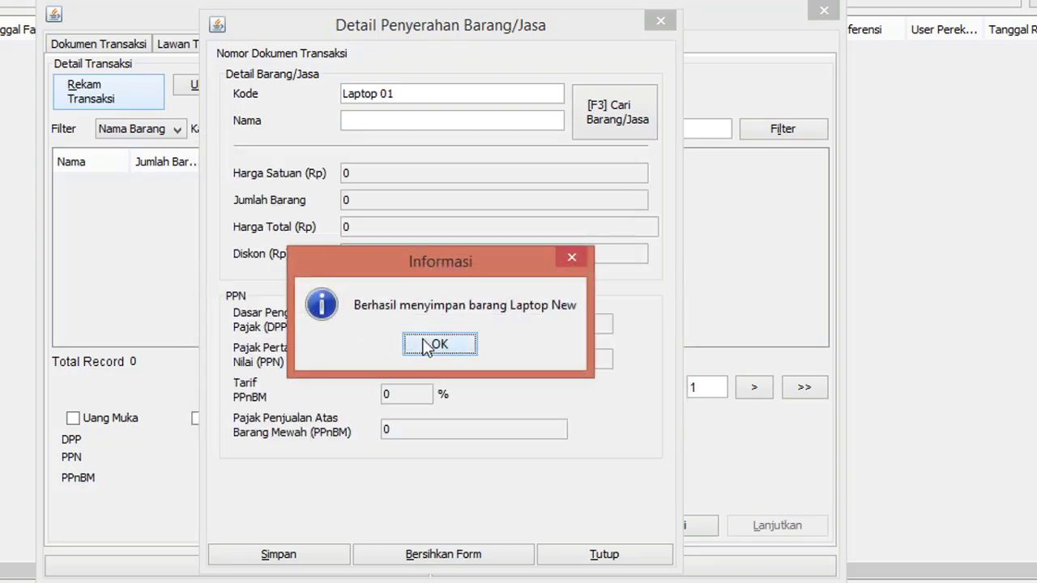
{"action": "left_click", "coordinate": [427, 347]}
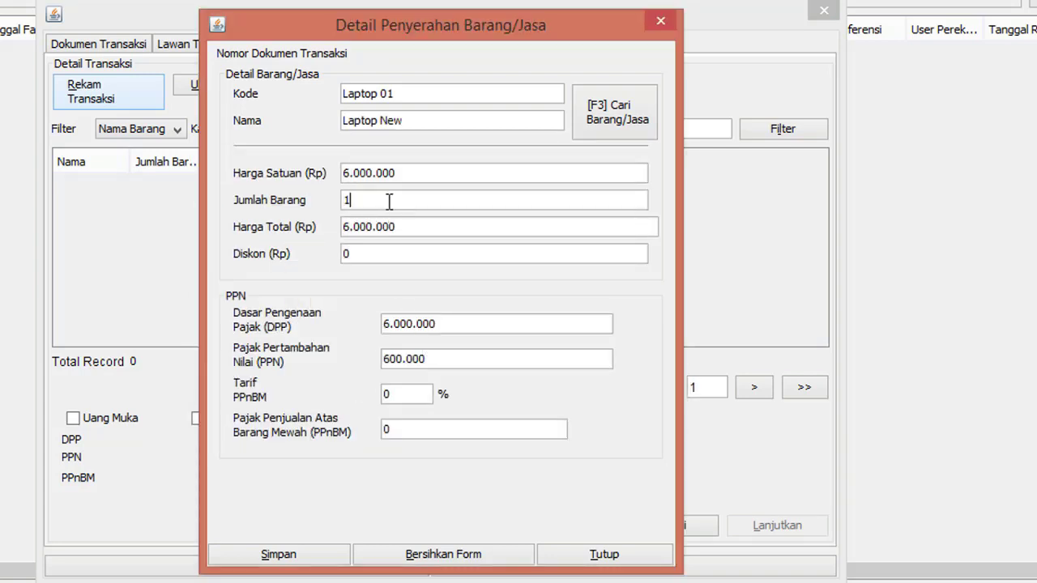
Step: Set the Laptop New quantity to 40, giving DPP 240.000.000 and PPN 24.000.000
{"action": "key", "text": "BackSpace"}
{"action": "type", "text": "40"}
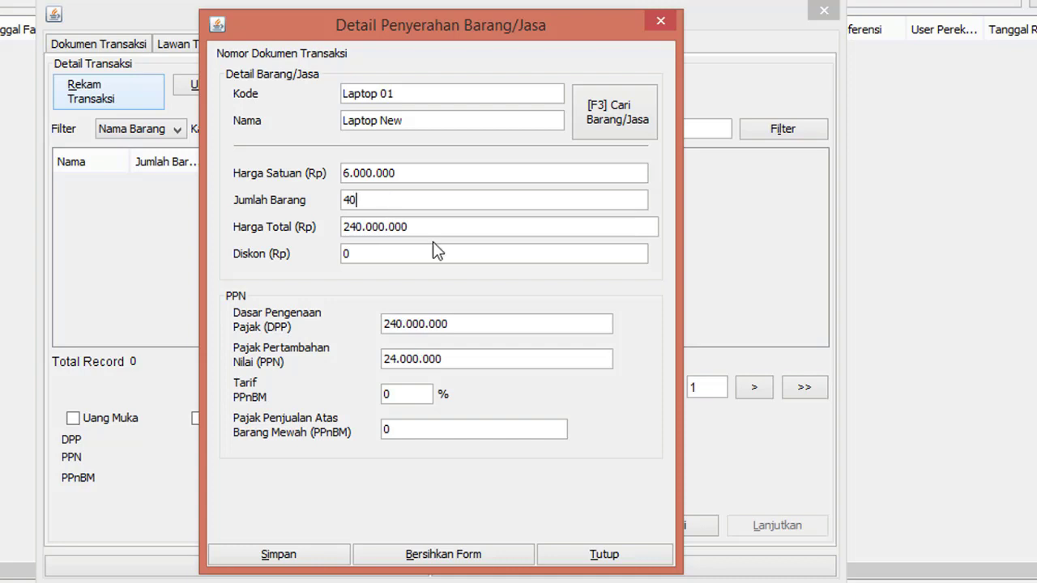
{"action": "left_click", "coordinate": [447, 325]}
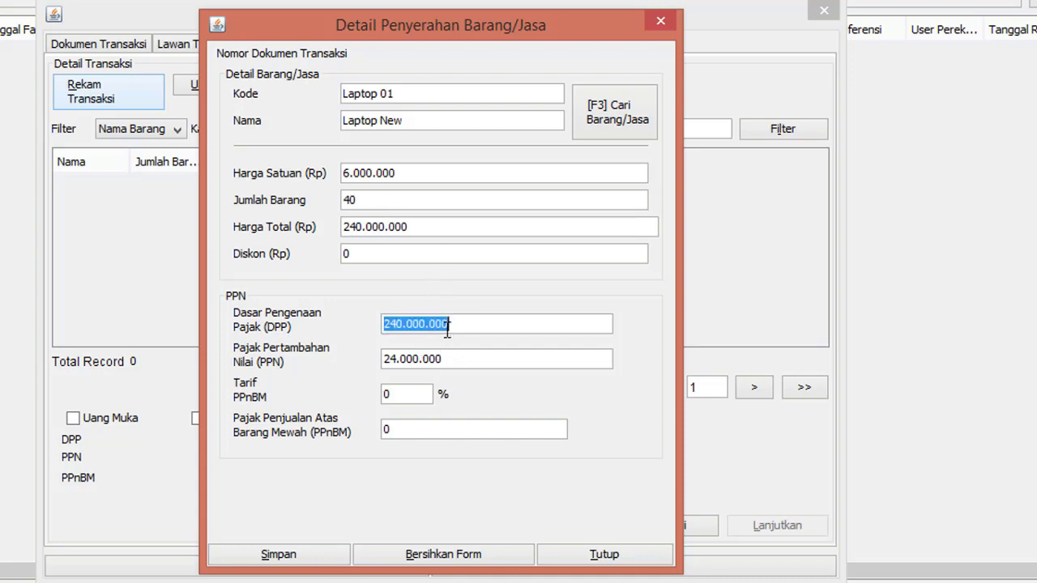
{"action": "left_click", "coordinate": [444, 357]}
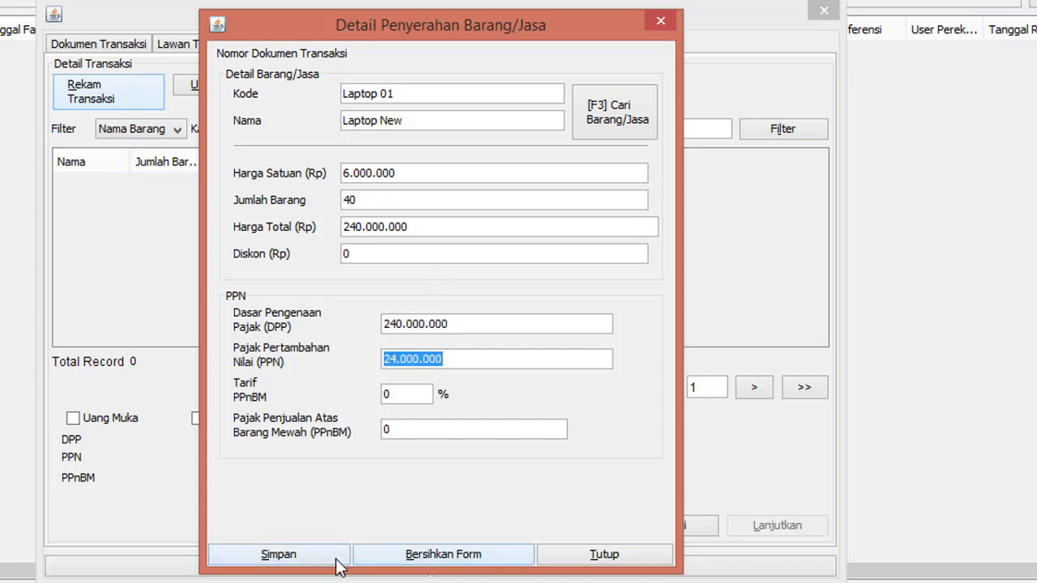
Step: Save the line and the PT Langit Biru invoice, then start a new invoice
{"action": "left_click", "coordinate": [337, 559]}
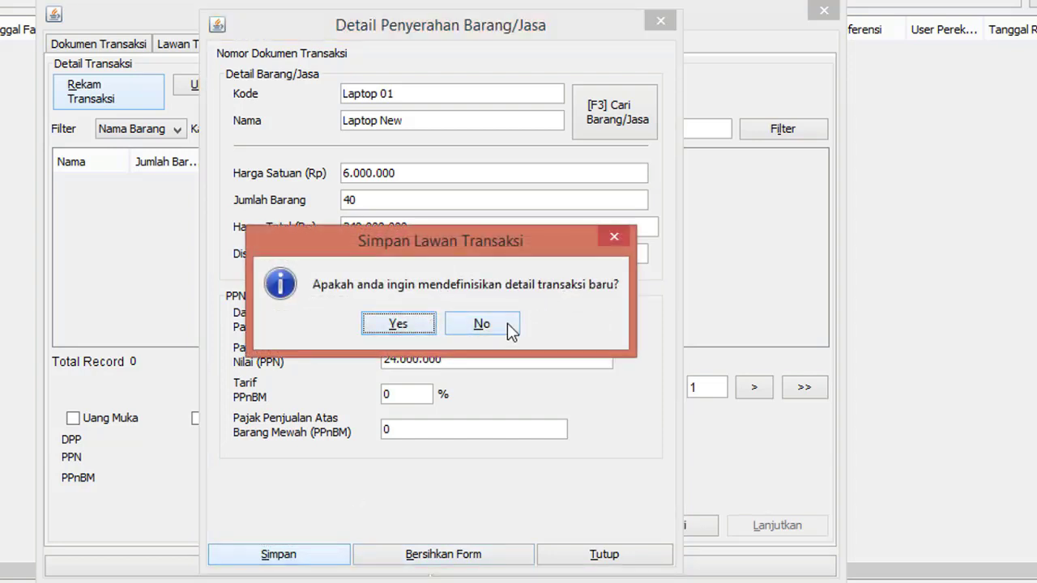
{"action": "left_click", "coordinate": [481, 324]}
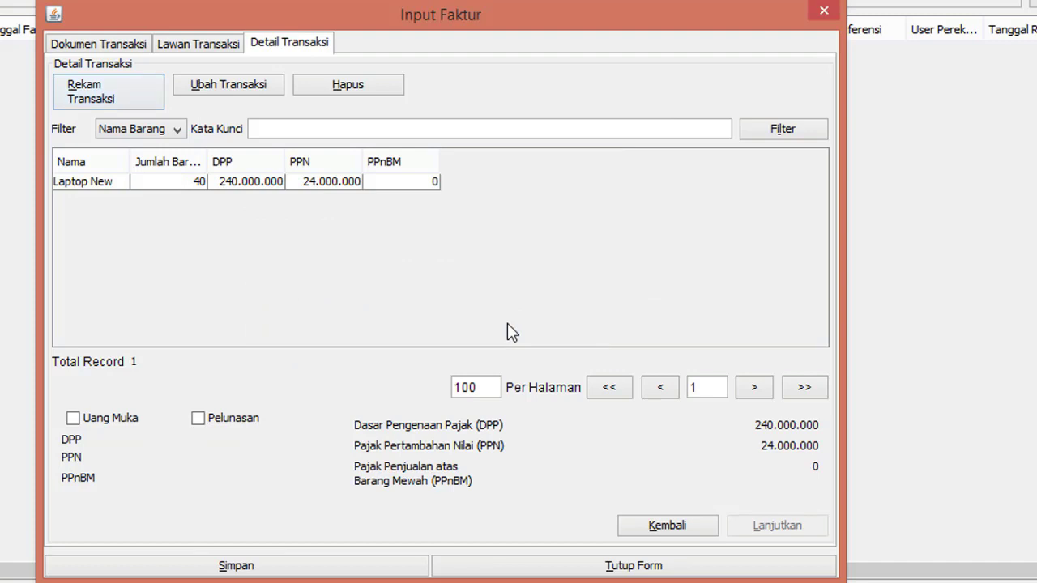
{"action": "left_click", "coordinate": [365, 566]}
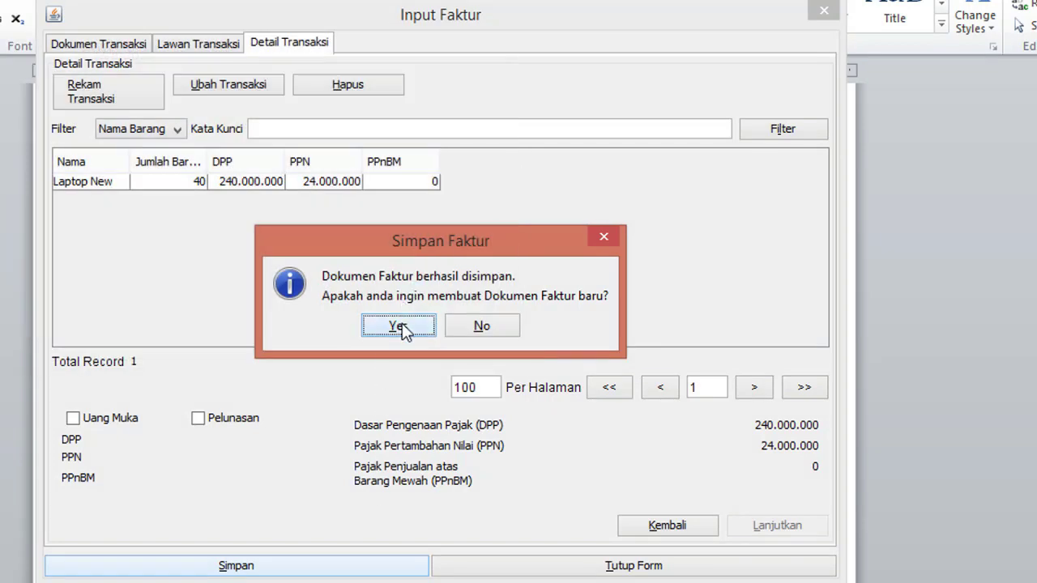
{"action": "left_click", "coordinate": [401, 323]}
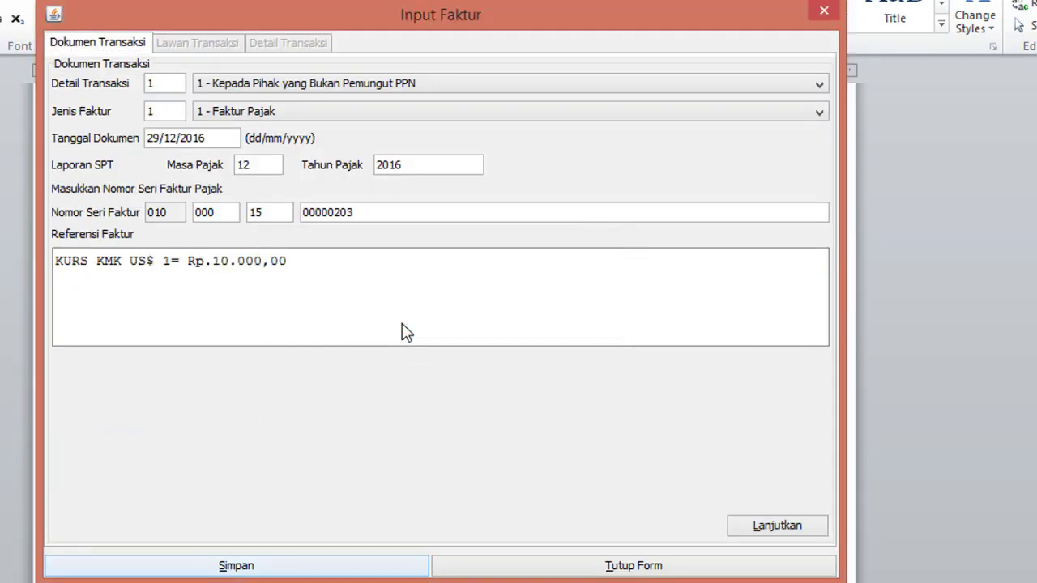
Step: Change the document date to 27/04/2015 so the tax period updates to 04/2015
{"action": "left_click", "coordinate": [216, 143]}
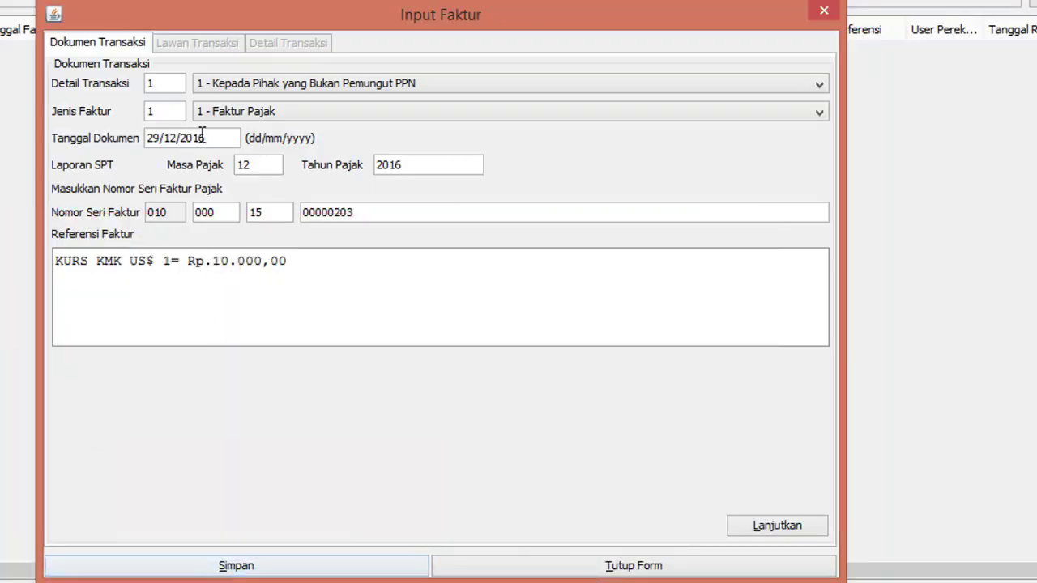
{"action": "triple_click", "coordinate": [207, 140]}
{"action": "type", "text": "27/04/"}
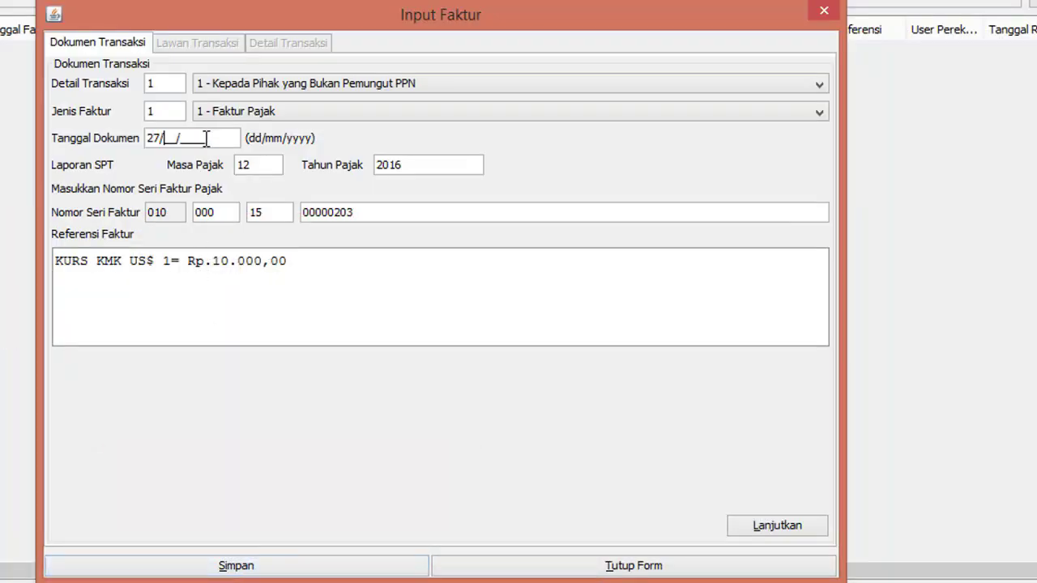
{"action": "type", "text": "2015"}
{"action": "left_click", "coordinate": [275, 165]}
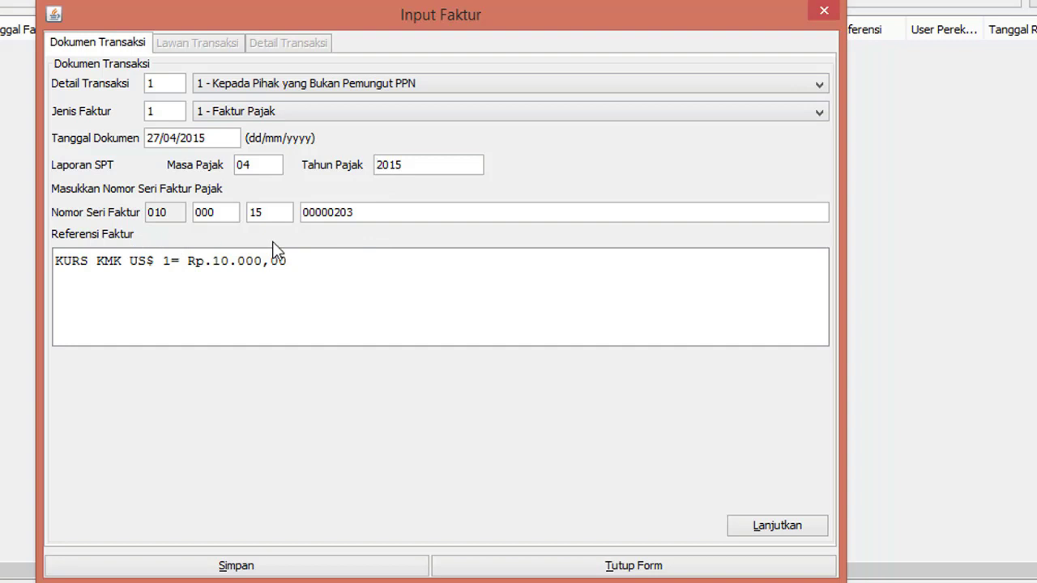
{"action": "left_click", "coordinate": [373, 213]}
Step: Pick PT Awan Putih from the NPWP partner lookup as buyer and start a new goods line
{"action": "left_click", "coordinate": [754, 521]}
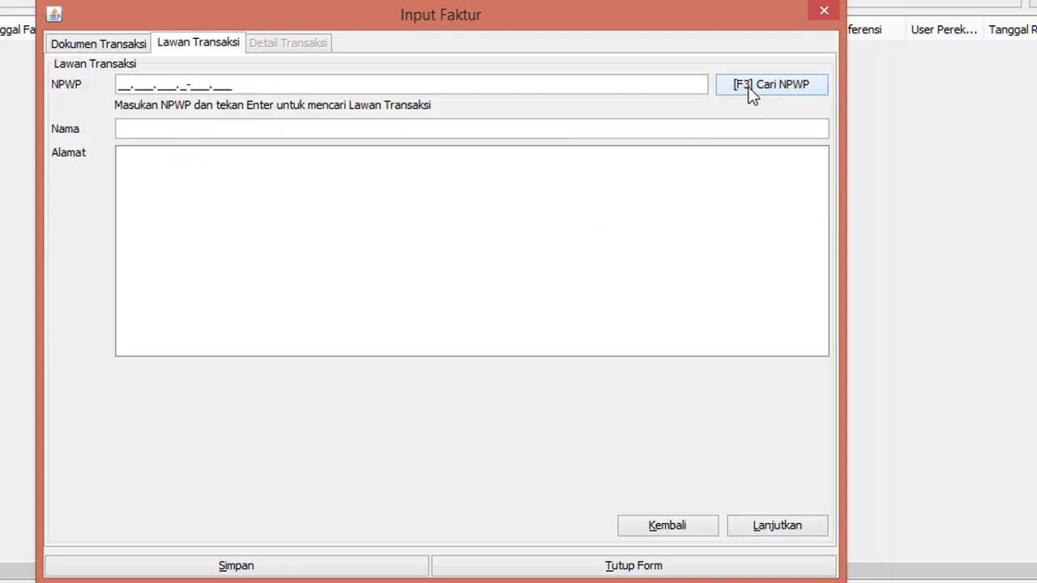
{"action": "left_click", "coordinate": [749, 87]}
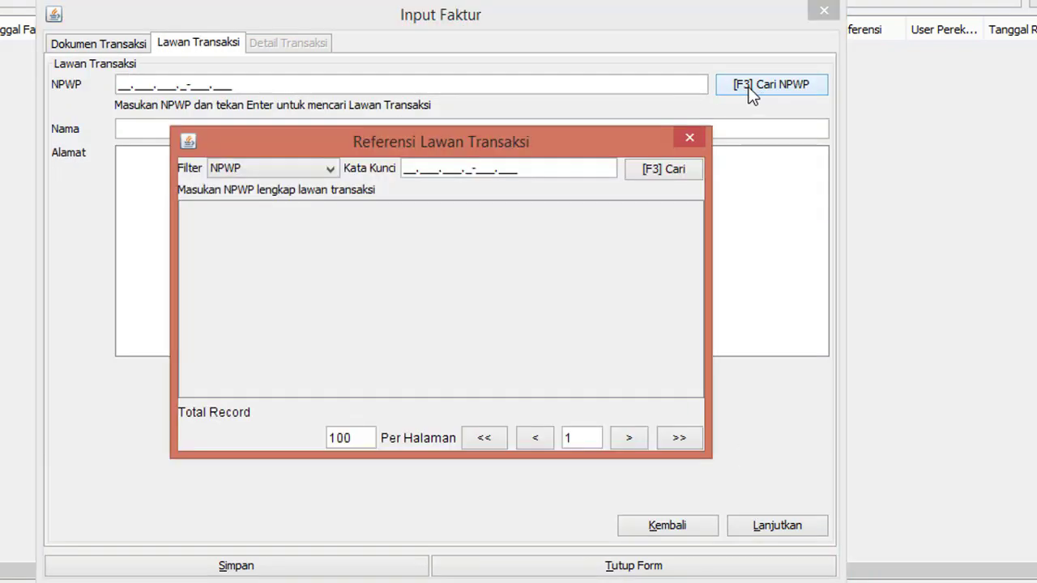
{"action": "left_click", "coordinate": [653, 169]}
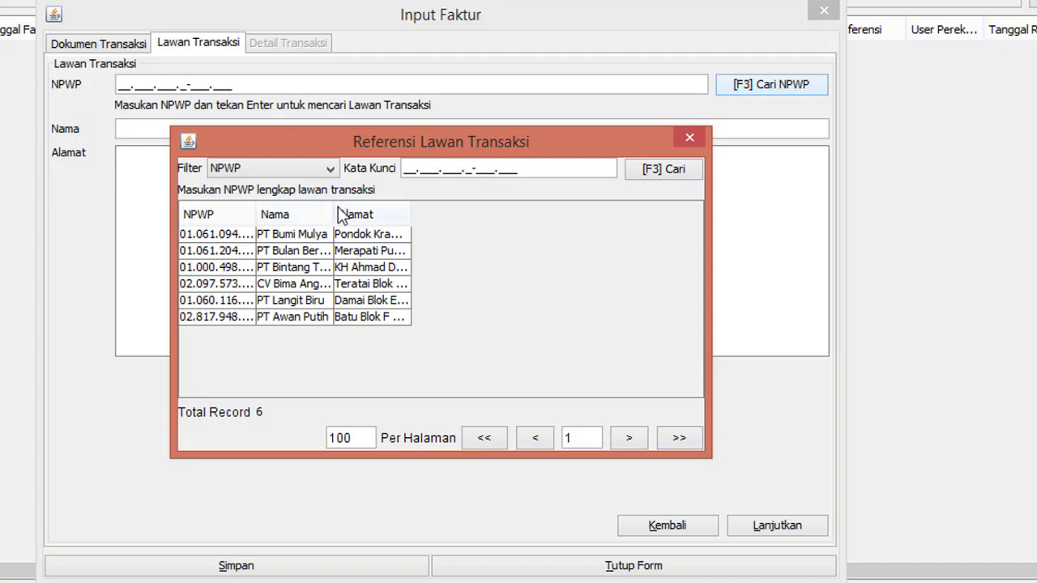
{"action": "left_click_drag", "start_coordinate": [333, 214], "coordinate": [394, 217]}
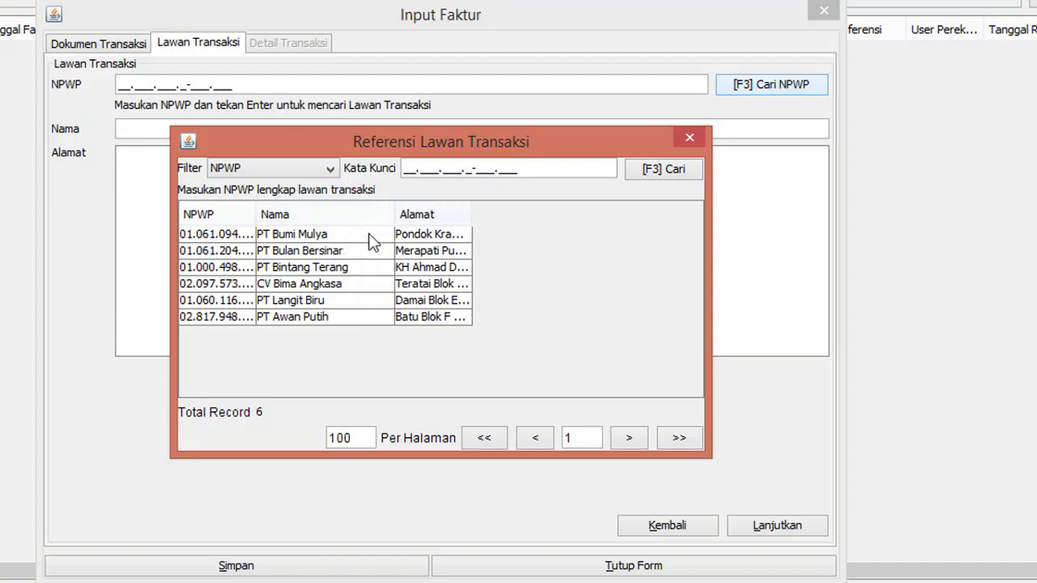
{"action": "double_click", "coordinate": [272, 316]}
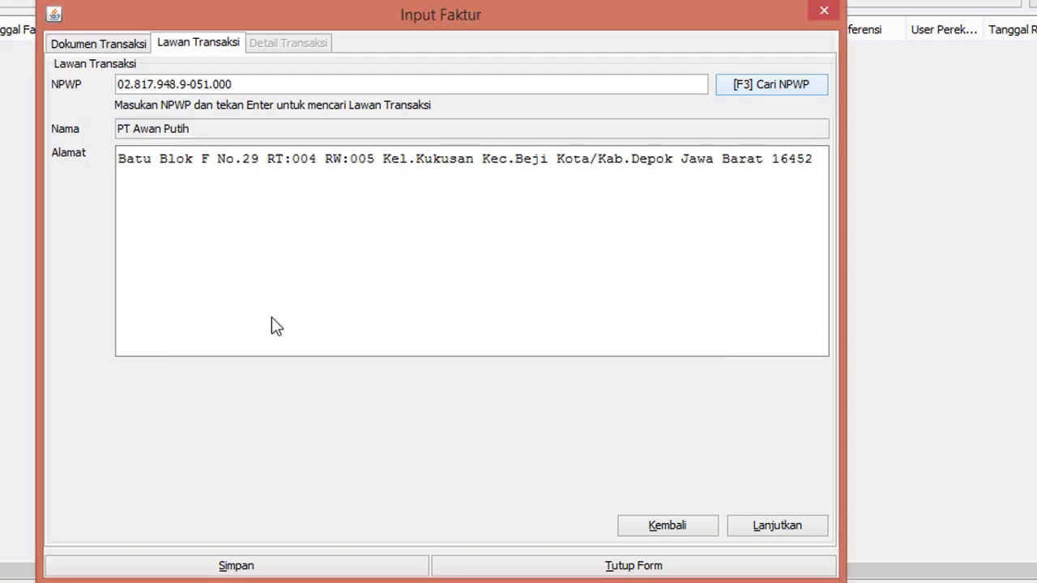
{"action": "left_click", "coordinate": [753, 530]}
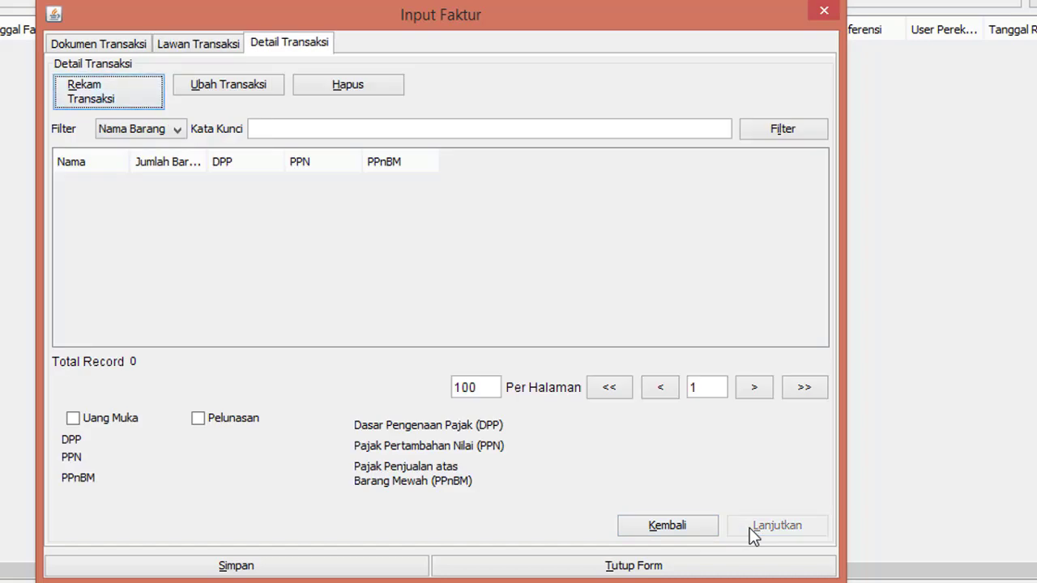
{"action": "left_click", "coordinate": [113, 93]}
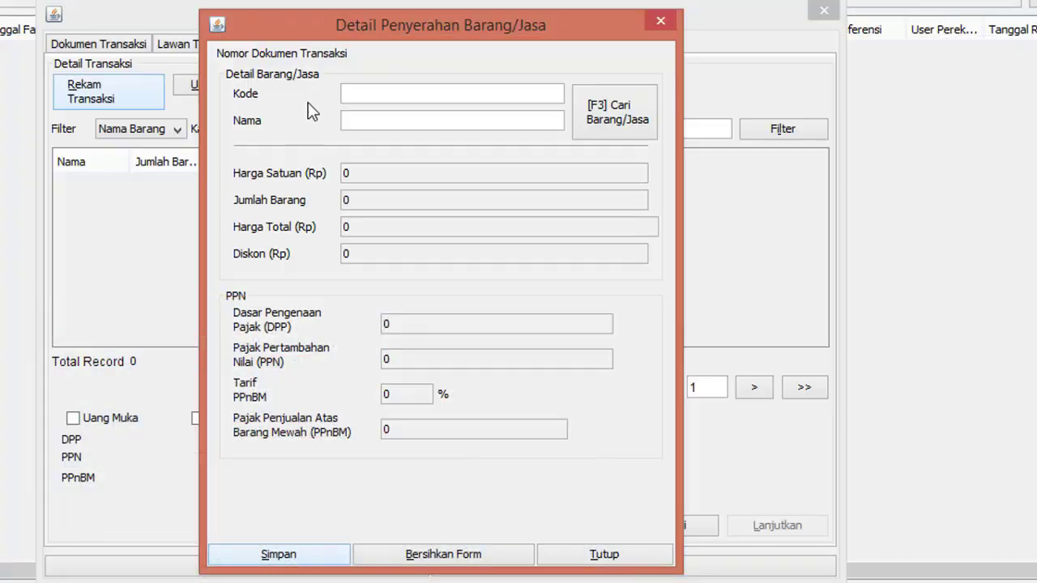
Step: Enter item code Tablet 01 and name Mango; since the search finds nothing, register it as new
{"action": "type", "text": "Tablet 01"}
{"action": "left_click", "coordinate": [354, 126]}
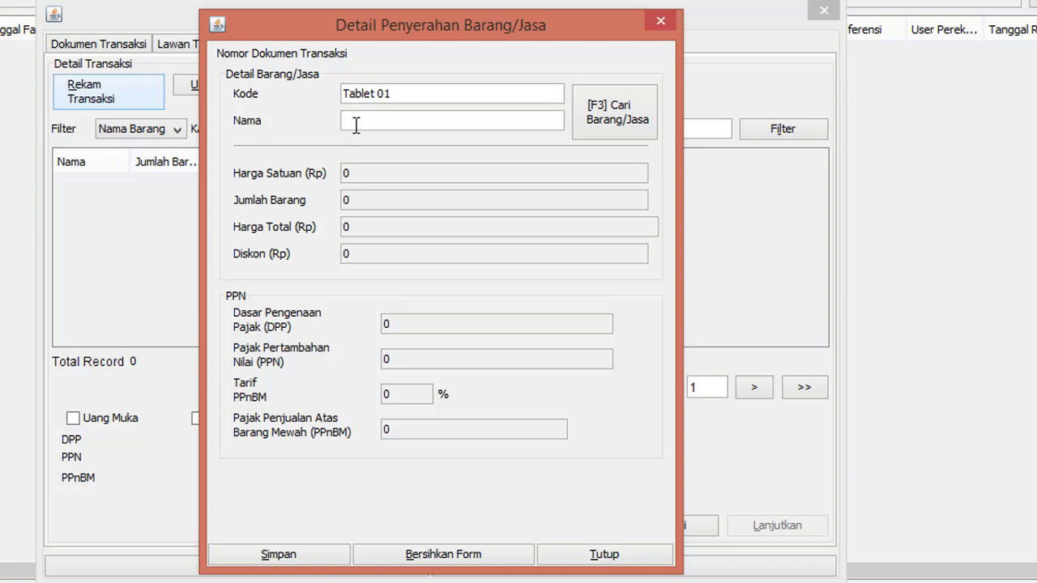
{"action": "type", "text": "Mango"}
{"action": "left_click", "coordinate": [646, 123]}
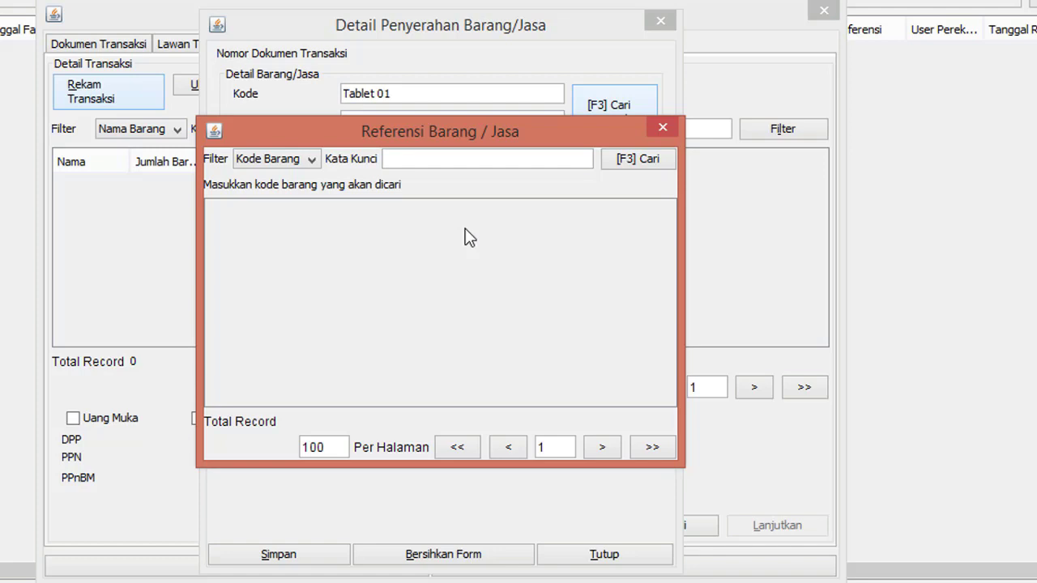
{"action": "left_click", "coordinate": [662, 125]}
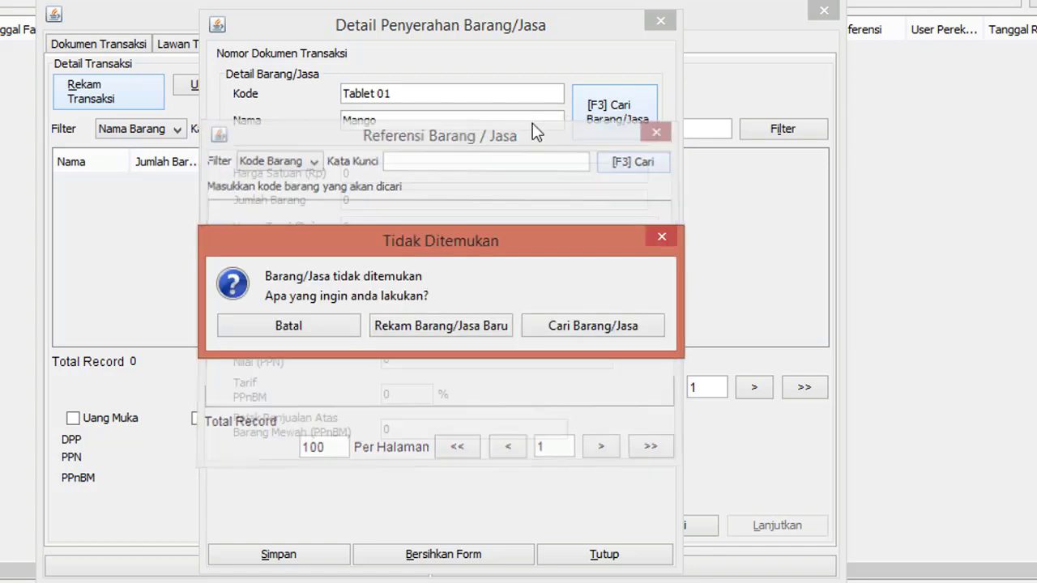
{"action": "left_click", "coordinate": [441, 327]}
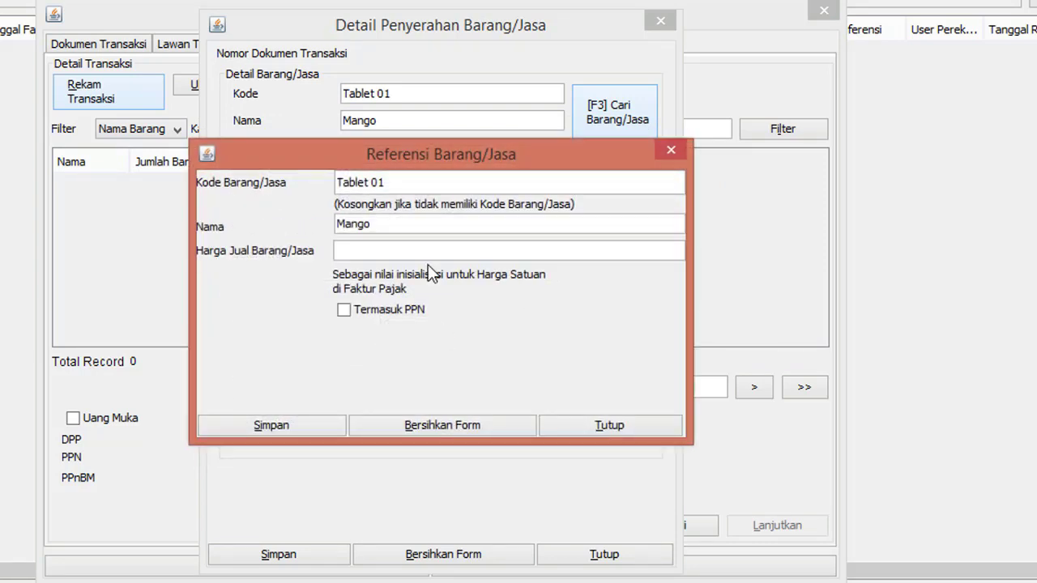
Step: Give the new Mango item a selling price of 10000000 and save it
{"action": "left_click", "coordinate": [434, 248]}
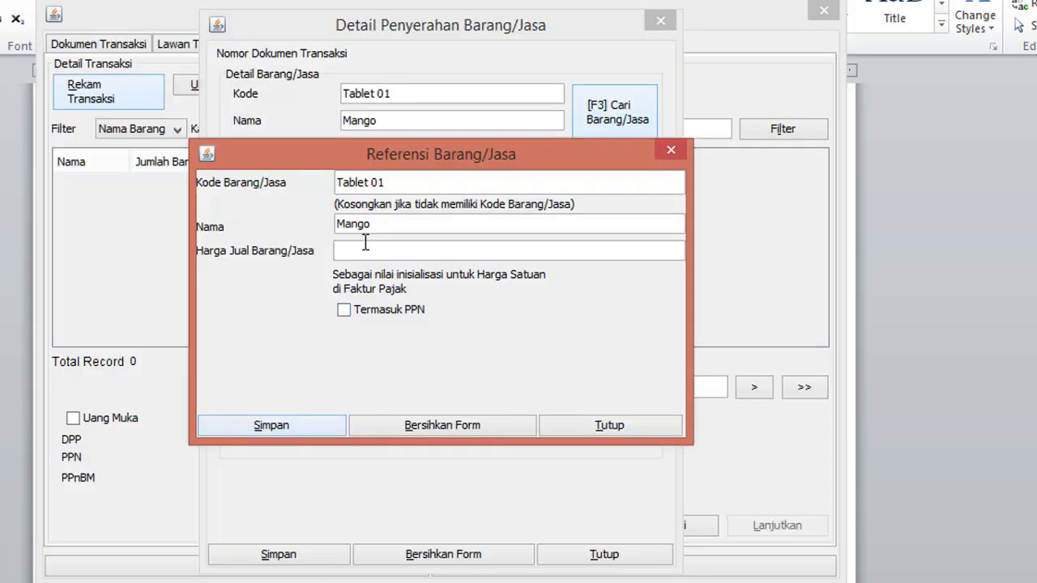
{"action": "left_click", "coordinate": [388, 250]}
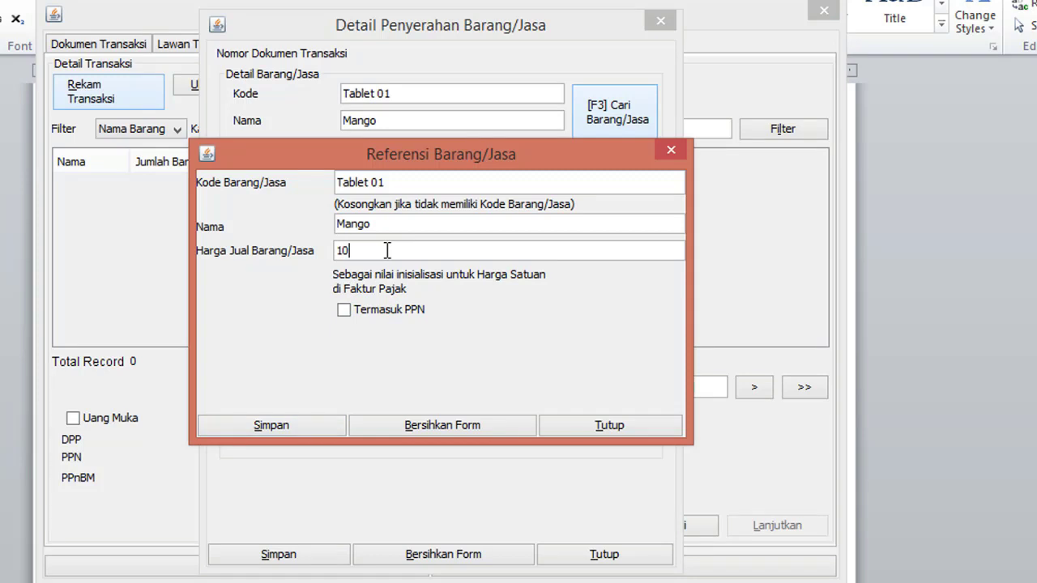
{"action": "type", "text": "10000000"}
{"action": "left_click", "coordinate": [339, 430]}
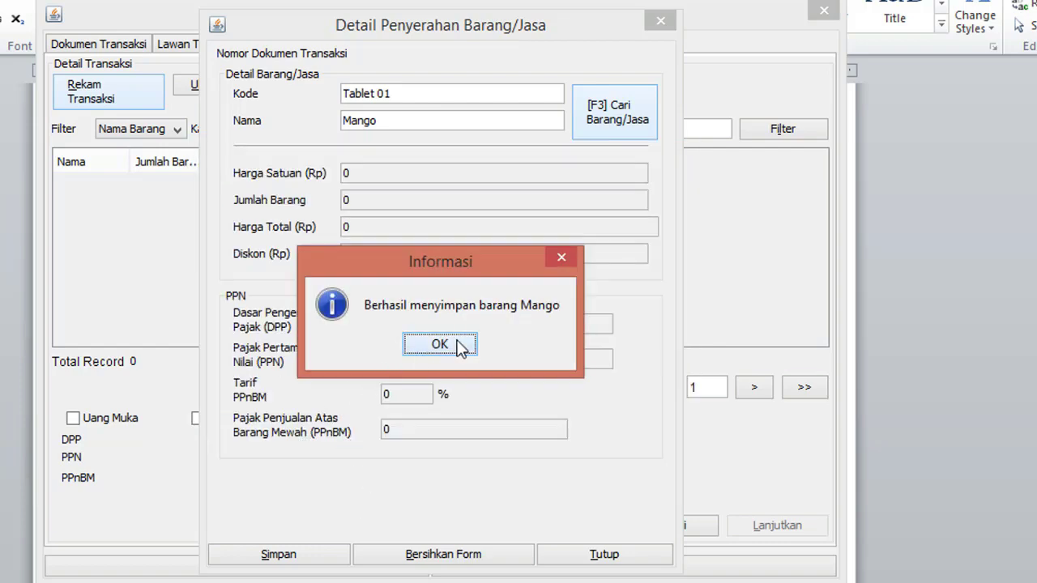
{"action": "left_click", "coordinate": [460, 347]}
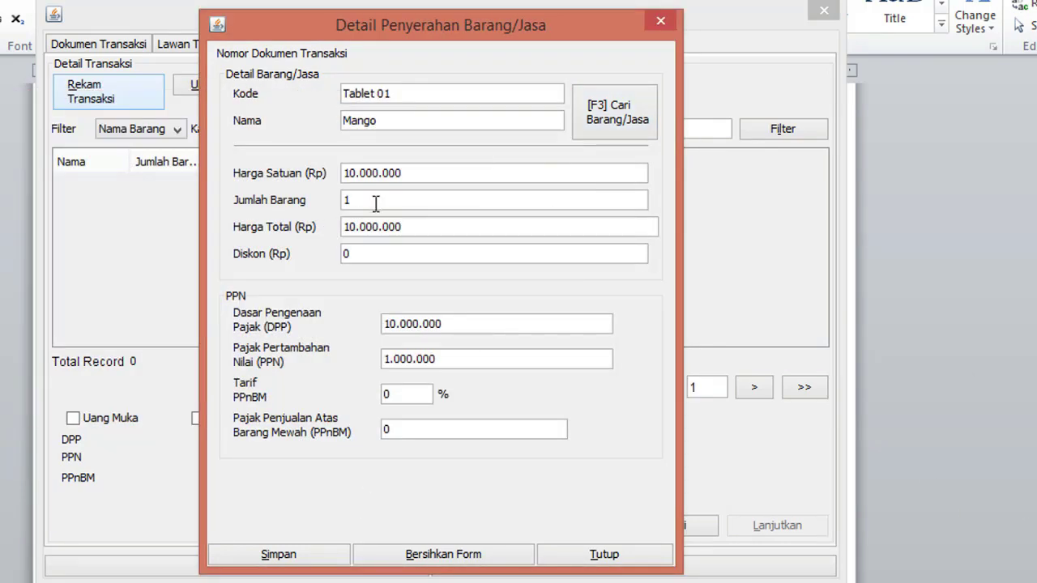
Step: Set the Mango quantity to 75, save the line, and save the PT Awan Putih invoice
{"action": "double_click", "coordinate": [377, 202]}
{"action": "type", "text": "75"}
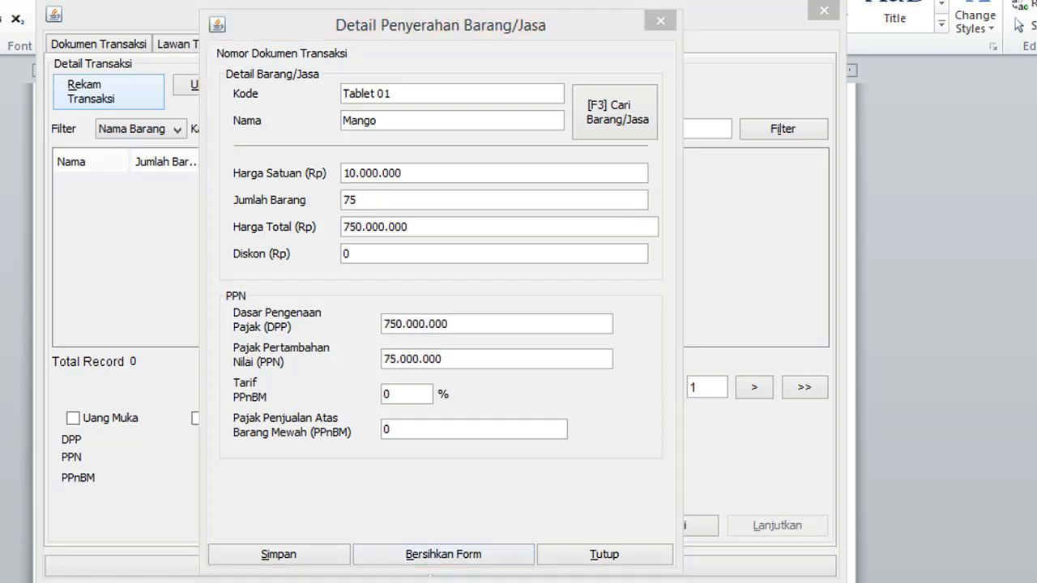
{"action": "key", "text": "alt+Tab"}
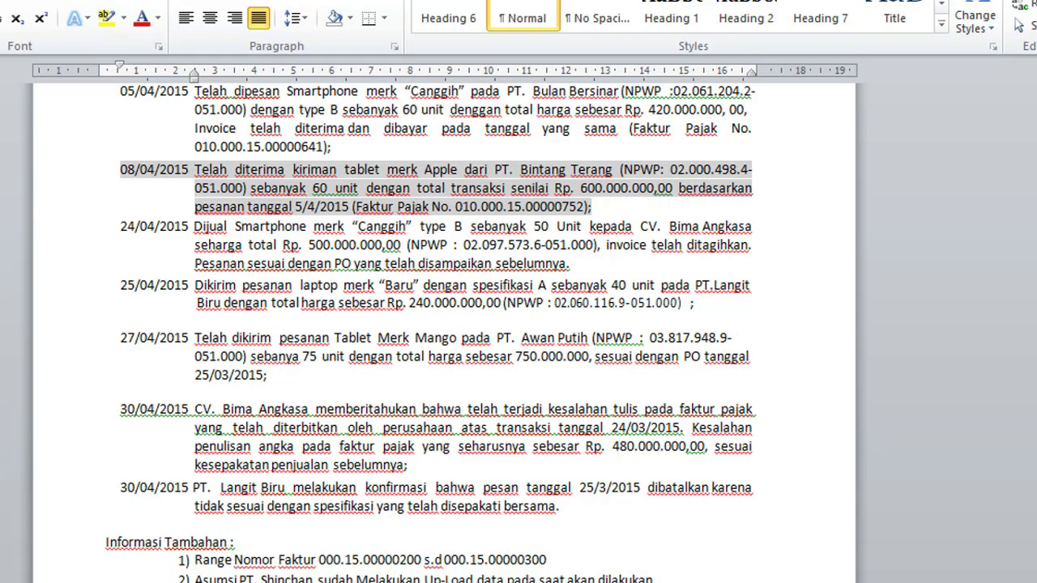
{"action": "key", "text": "alt+Tab"}
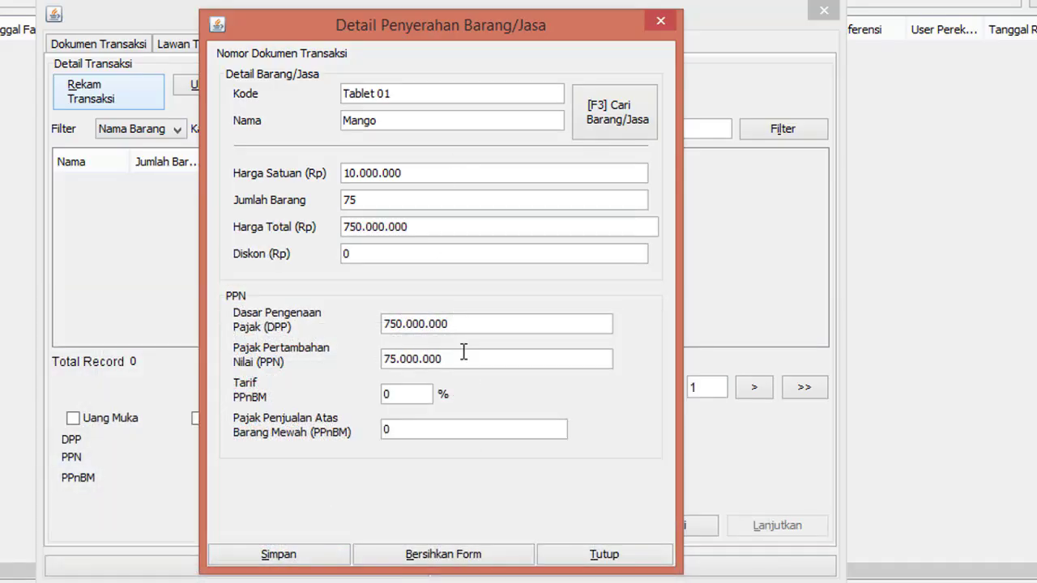
{"action": "left_click", "coordinate": [336, 559]}
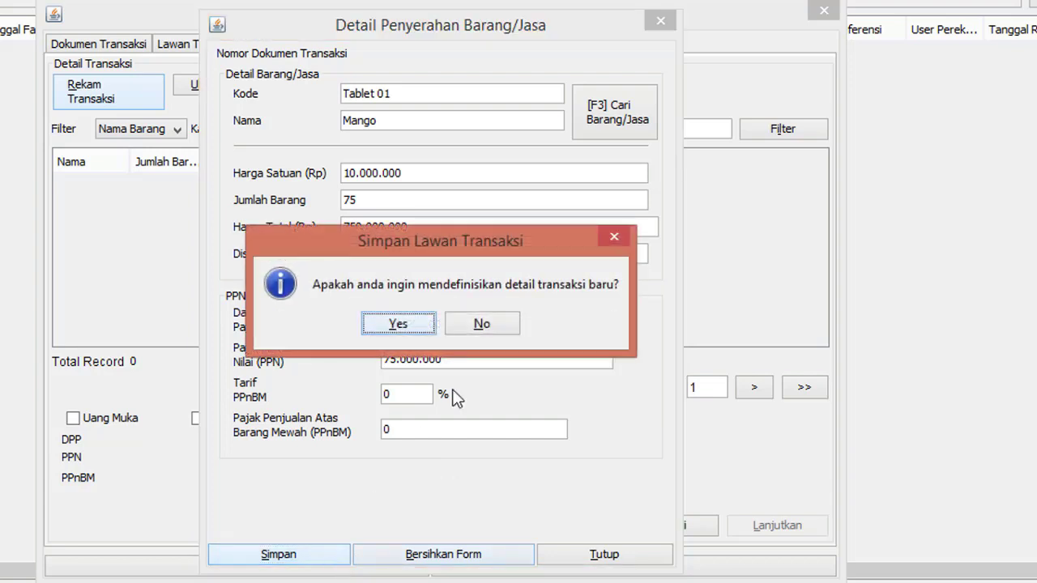
{"action": "left_click", "coordinate": [510, 322]}
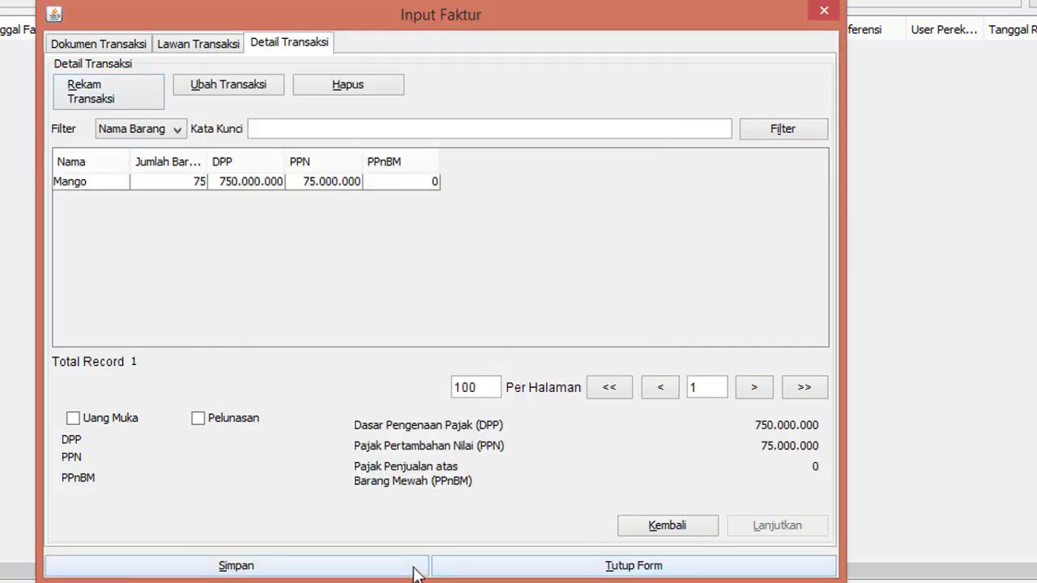
{"action": "left_click", "coordinate": [415, 567]}
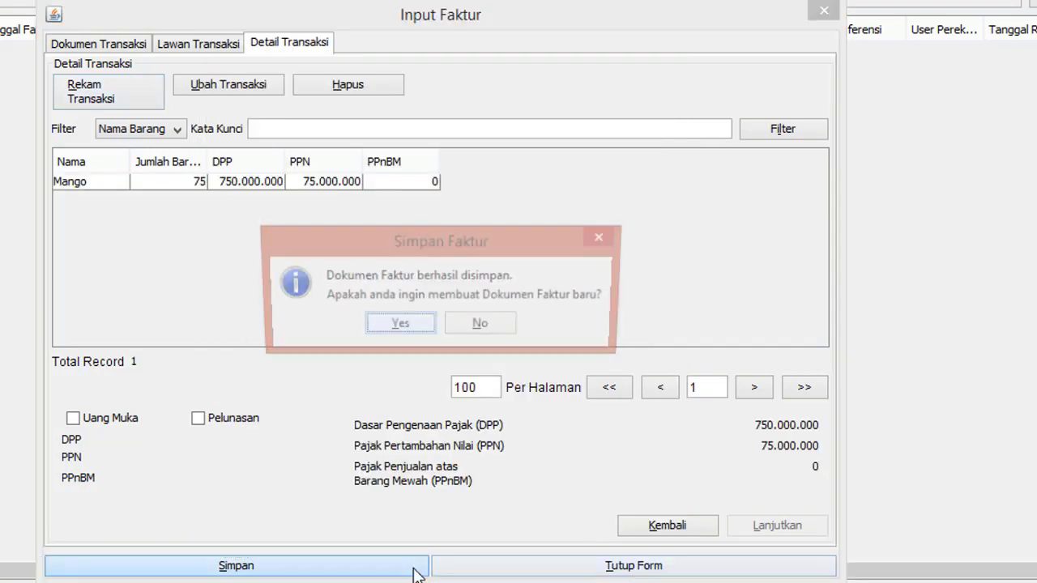
{"action": "left_click", "coordinate": [488, 328]}
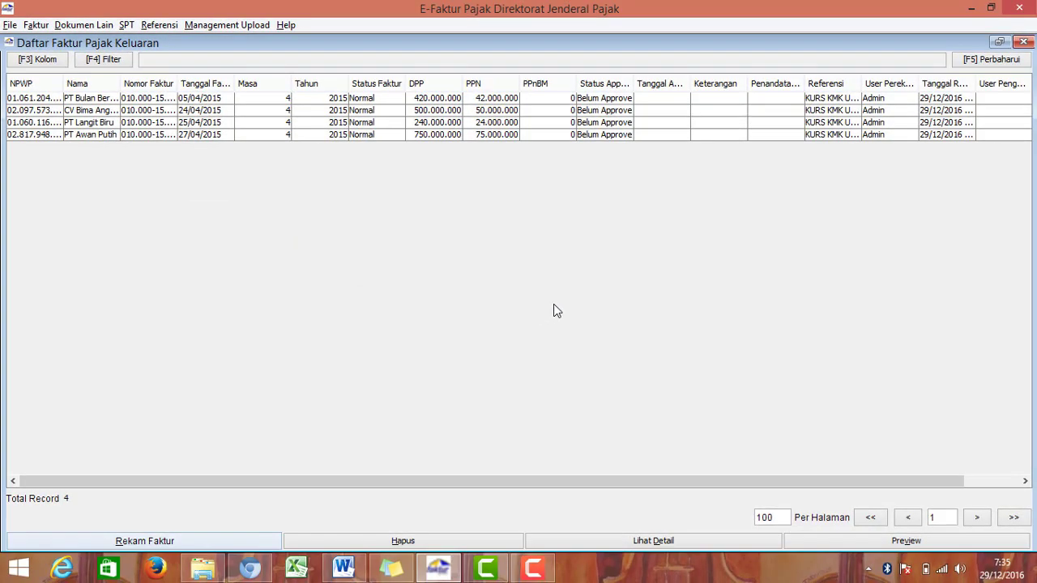
Step: Upload the first invoice, PT Bulan Bersinar, for approval
{"action": "left_click", "coordinate": [350, 99]}
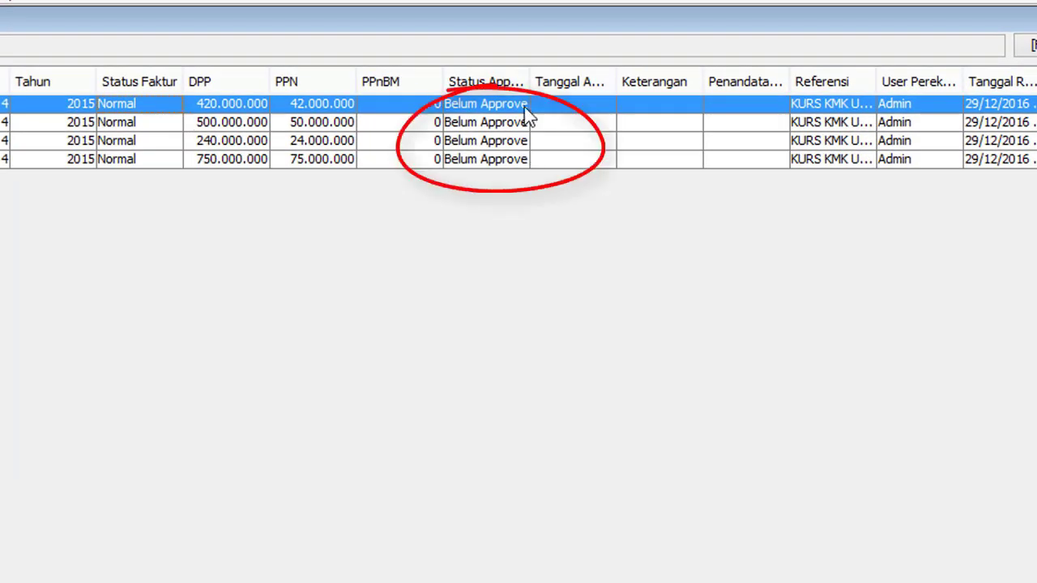
{"action": "left_click_drag", "start_coordinate": [530, 81], "coordinate": [590, 80]}
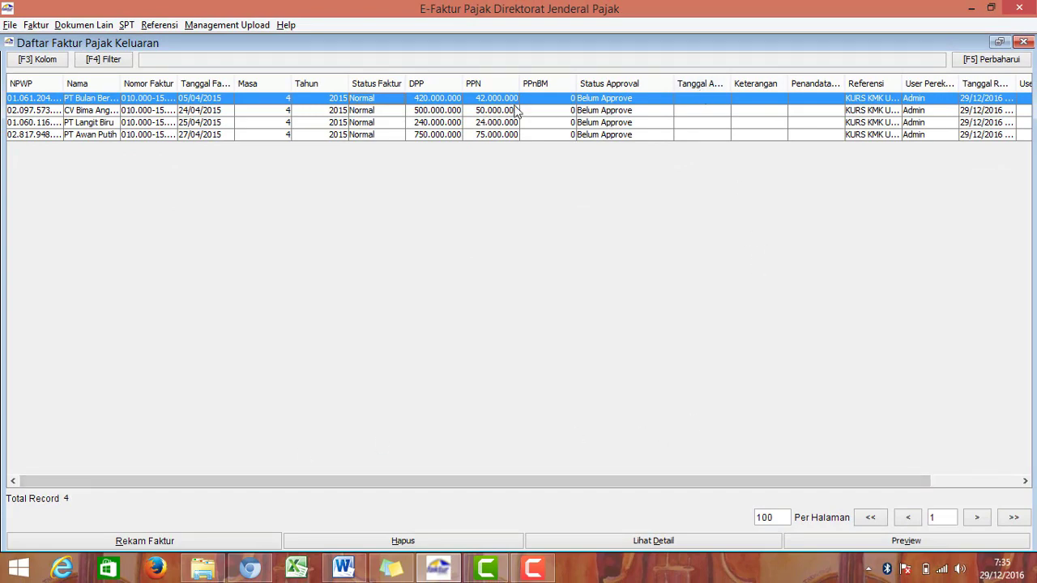
{"action": "left_click", "coordinate": [600, 110]}
{"action": "left_click", "coordinate": [599, 99]}
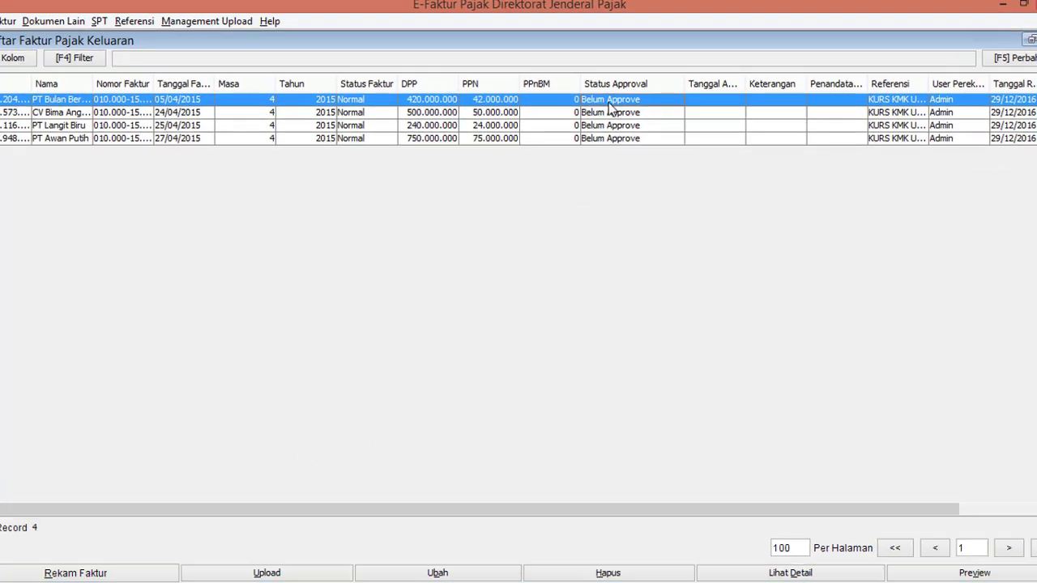
{"action": "left_click", "coordinate": [932, 580]}
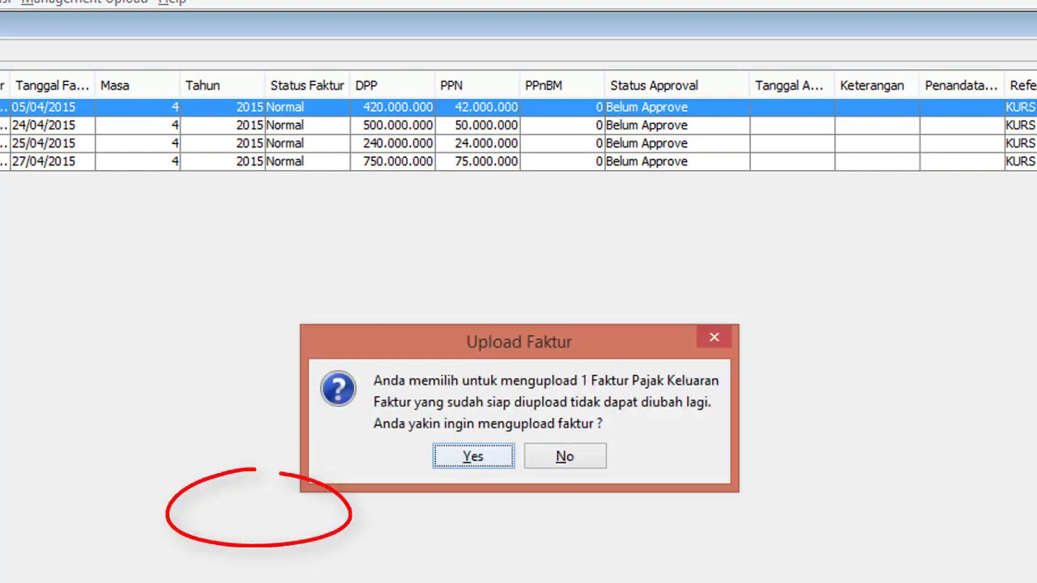
{"action": "left_click", "coordinate": [502, 466]}
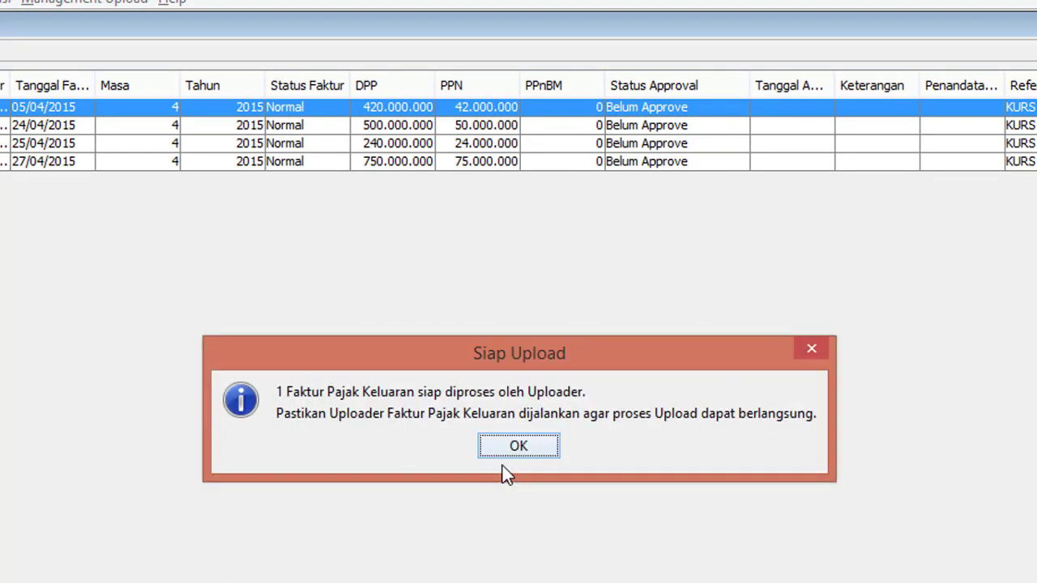
{"action": "left_click", "coordinate": [514, 450]}
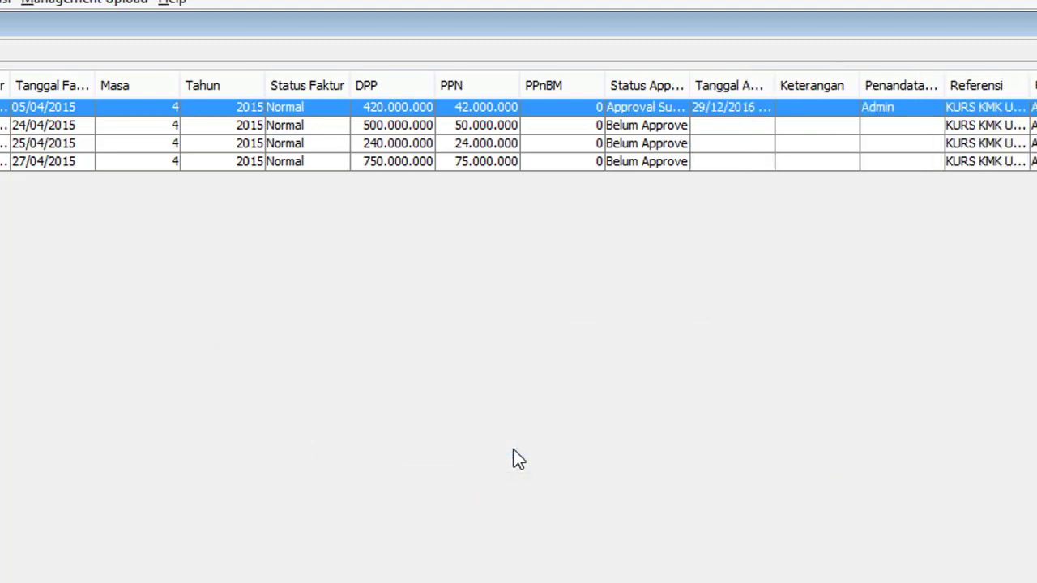
Step: Move the approval date column ahead of Keterangan and widen the status column
{"action": "left_click_drag", "start_coordinate": [701, 85], "coordinate": [775, 84]}
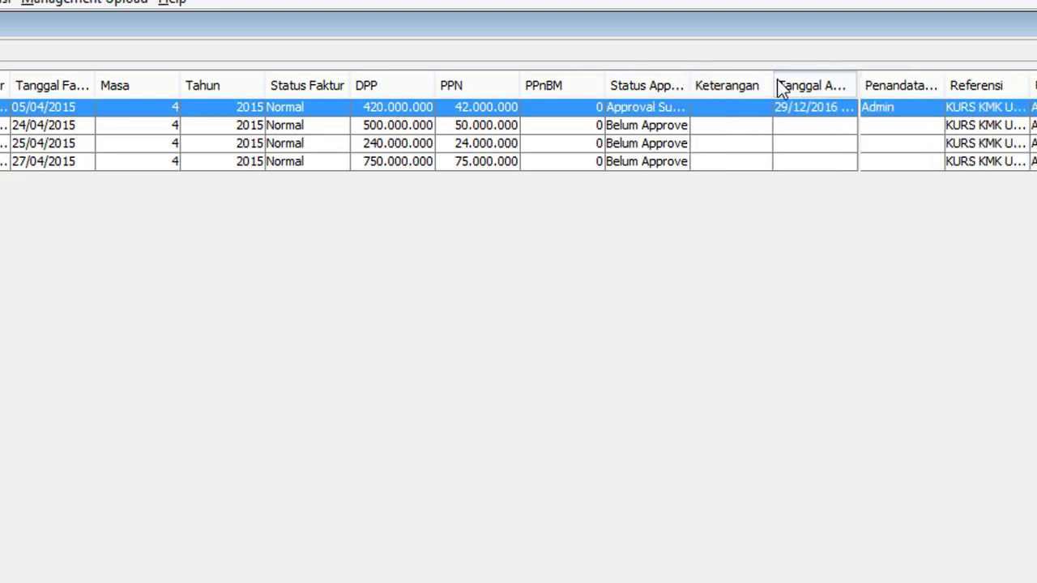
{"action": "left_click_drag", "start_coordinate": [687, 84], "coordinate": [757, 84]}
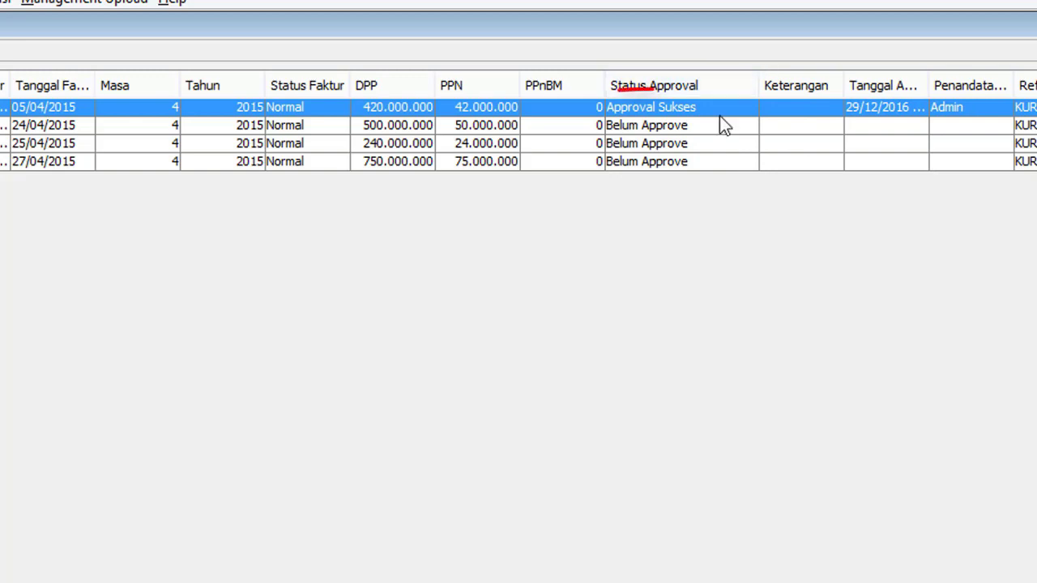
{"action": "left_click", "coordinate": [711, 134]}
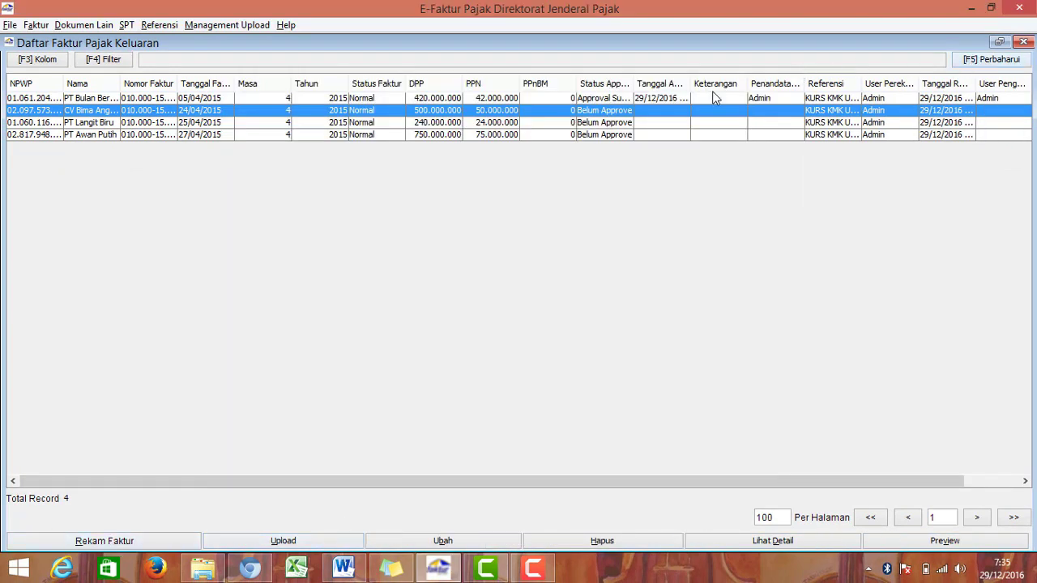
Step: Upload the 24/04/2015 and PT Langit Biru invoices for approval
{"action": "left_click", "coordinate": [278, 543]}
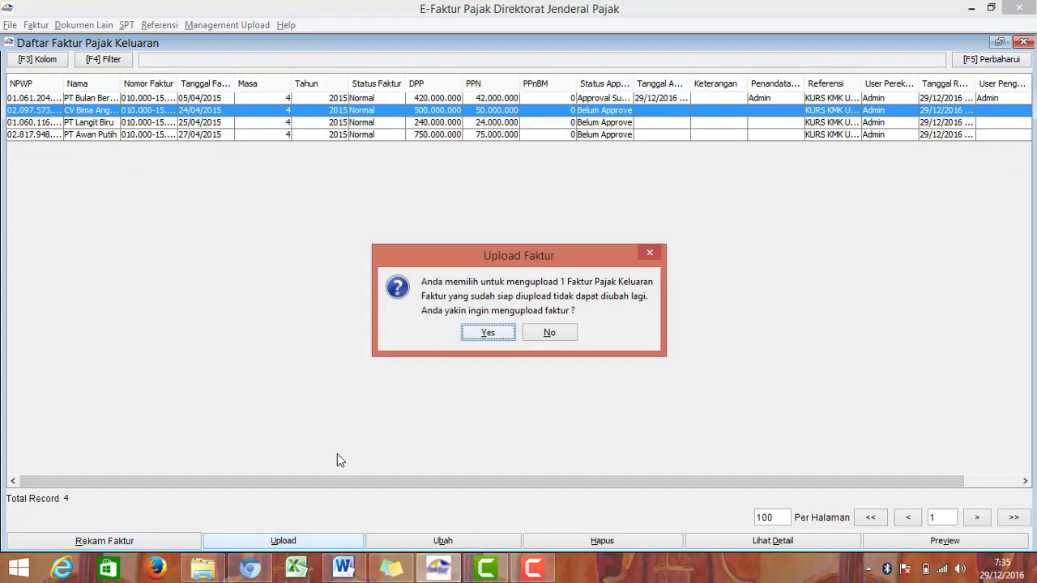
{"action": "left_click", "coordinate": [508, 330]}
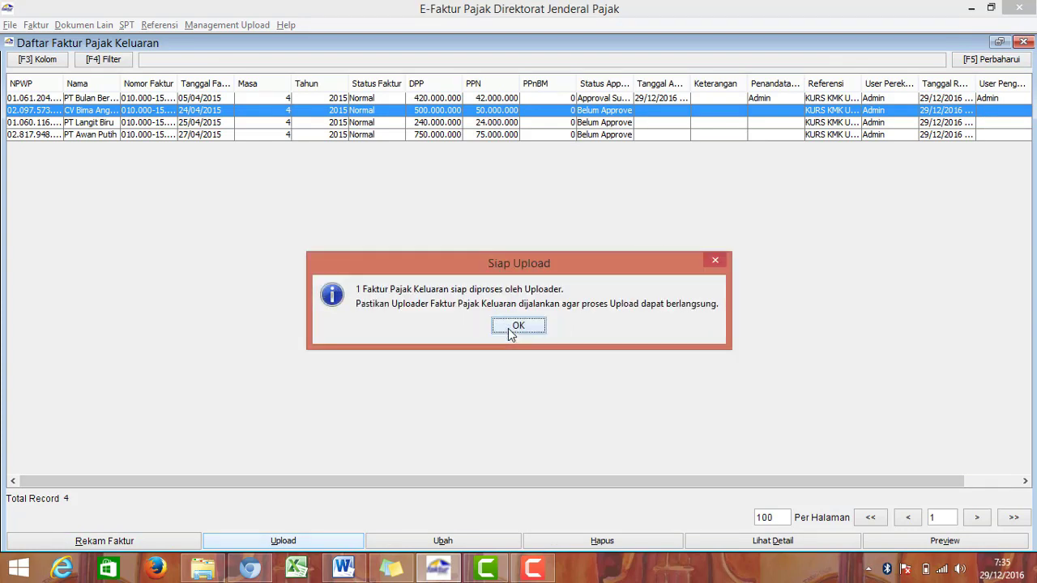
{"action": "left_click", "coordinate": [517, 325]}
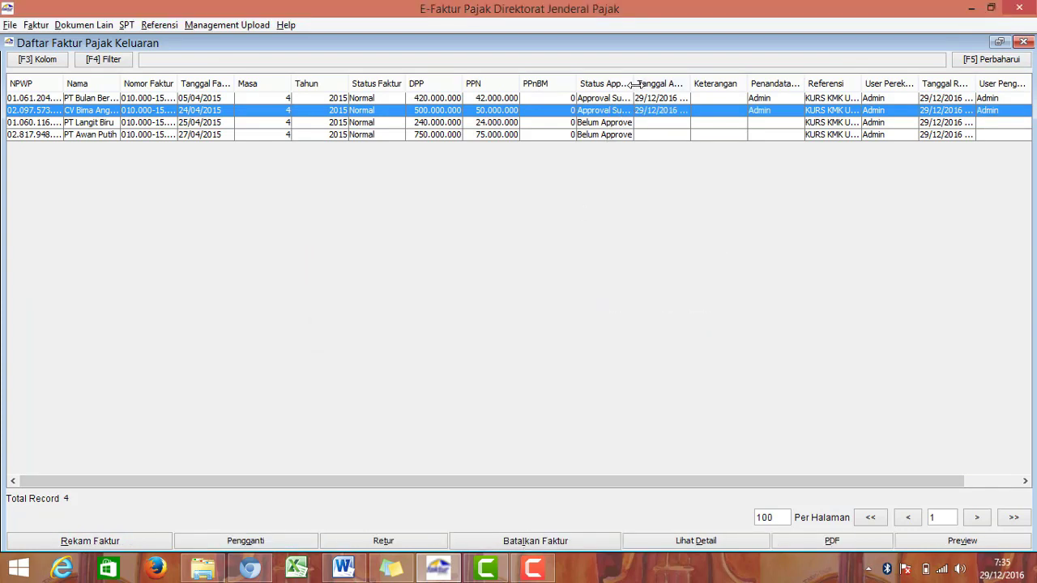
{"action": "left_click_drag", "start_coordinate": [639, 85], "coordinate": [674, 88]}
{"action": "left_click", "coordinate": [646, 123]}
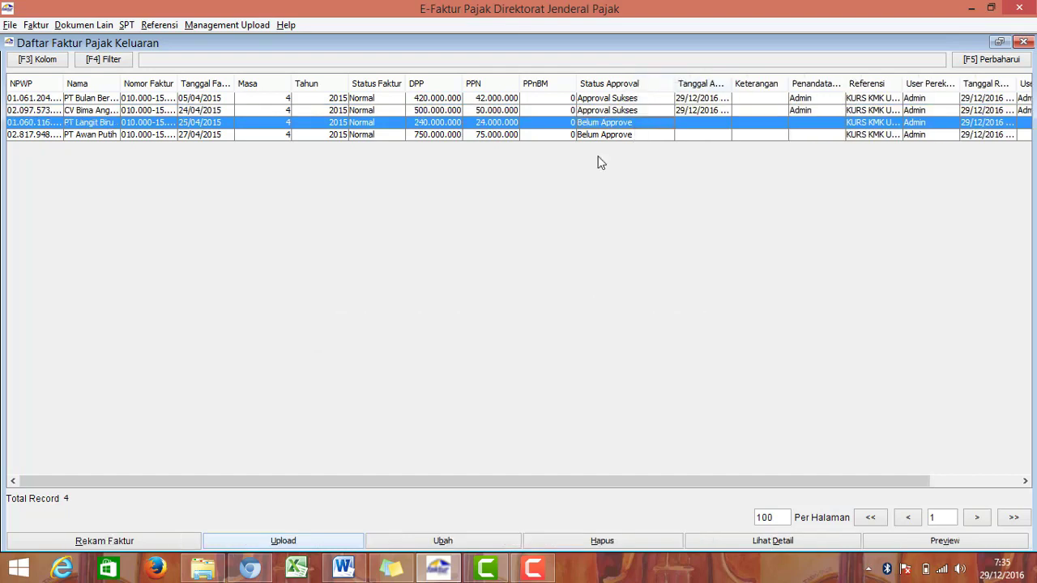
{"action": "left_click", "coordinate": [268, 542]}
{"action": "left_click", "coordinate": [469, 337]}
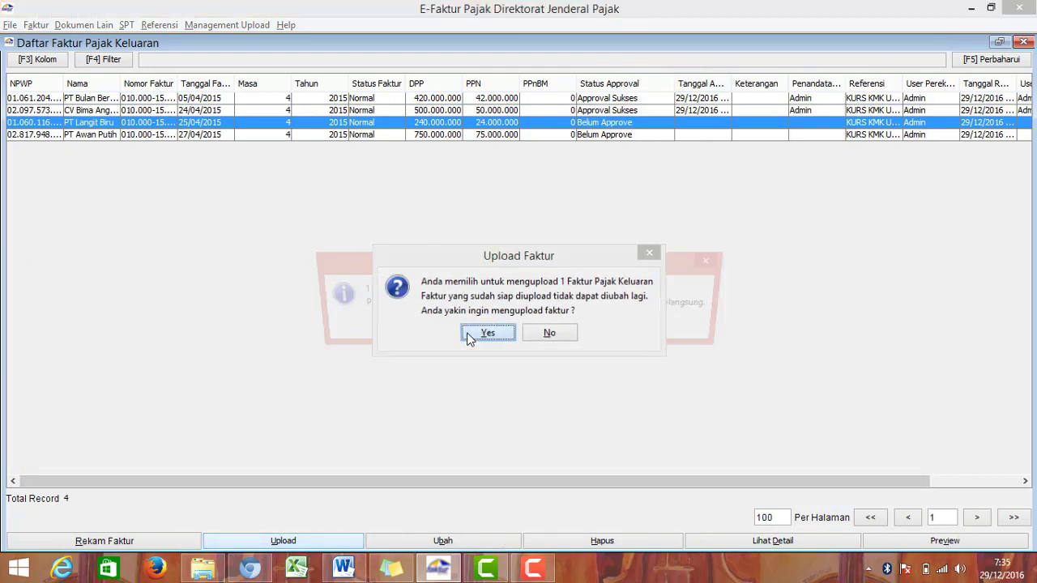
{"action": "left_click", "coordinate": [505, 327]}
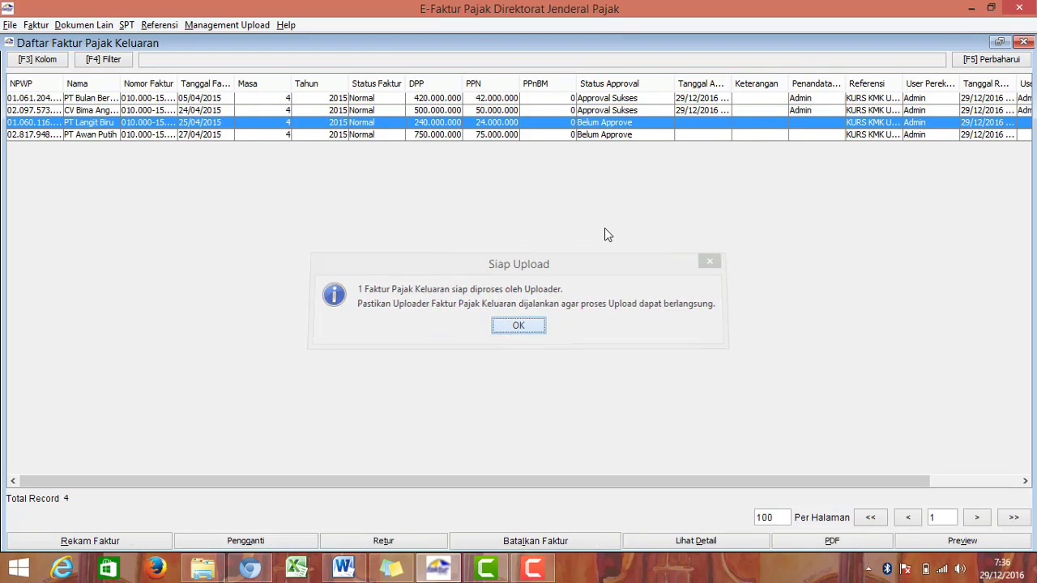
Step: Upload the PT Awan Putih invoice for approval, widen the status column, and close the list
{"action": "left_click", "coordinate": [616, 134]}
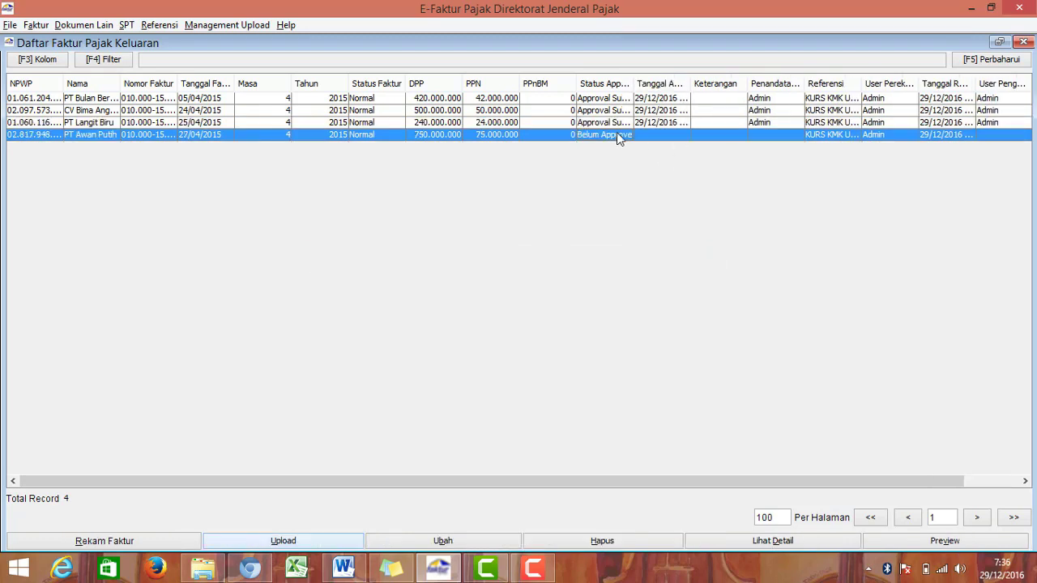
{"action": "left_click", "coordinate": [331, 539]}
{"action": "left_click", "coordinate": [488, 333]}
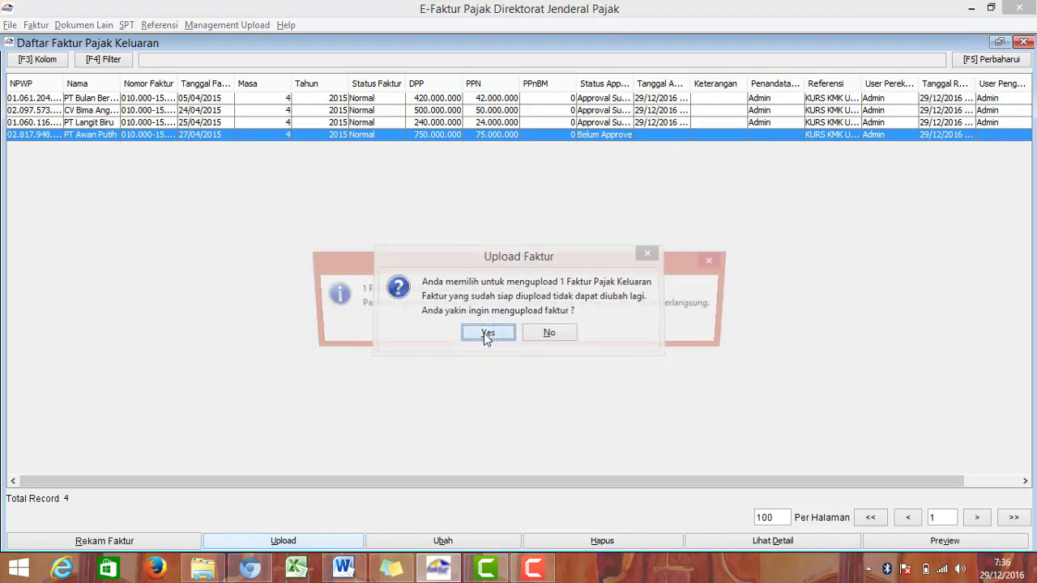
{"action": "left_click", "coordinate": [519, 325]}
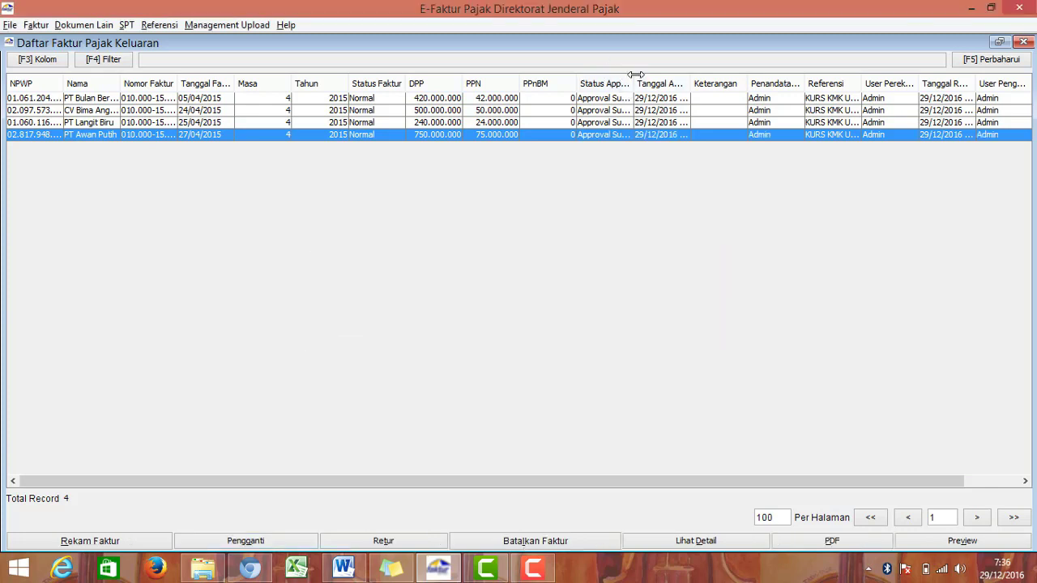
{"action": "left_click_drag", "start_coordinate": [645, 77], "coordinate": [683, 77]}
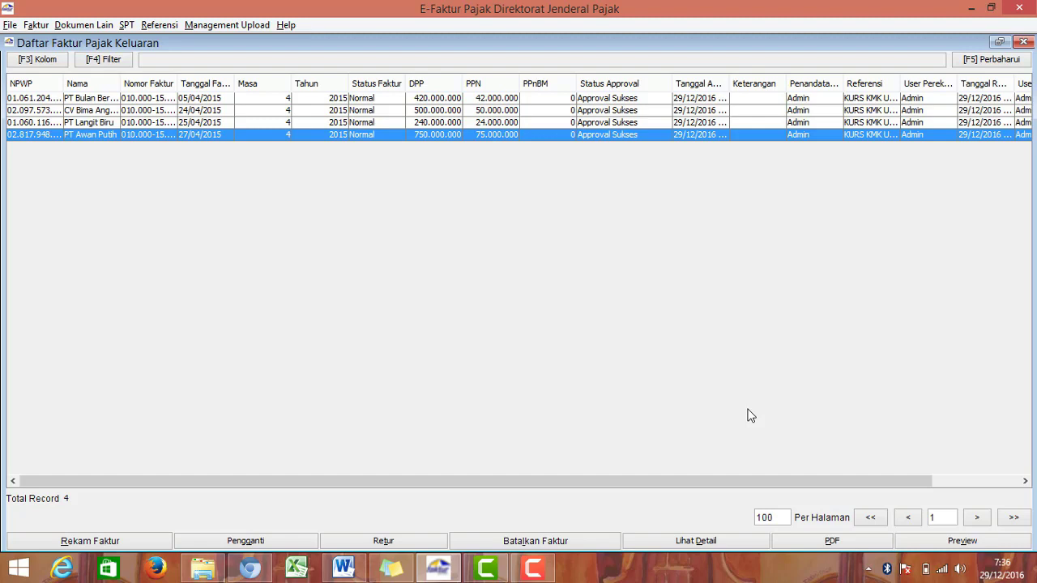
{"action": "left_click", "coordinate": [1023, 42]}
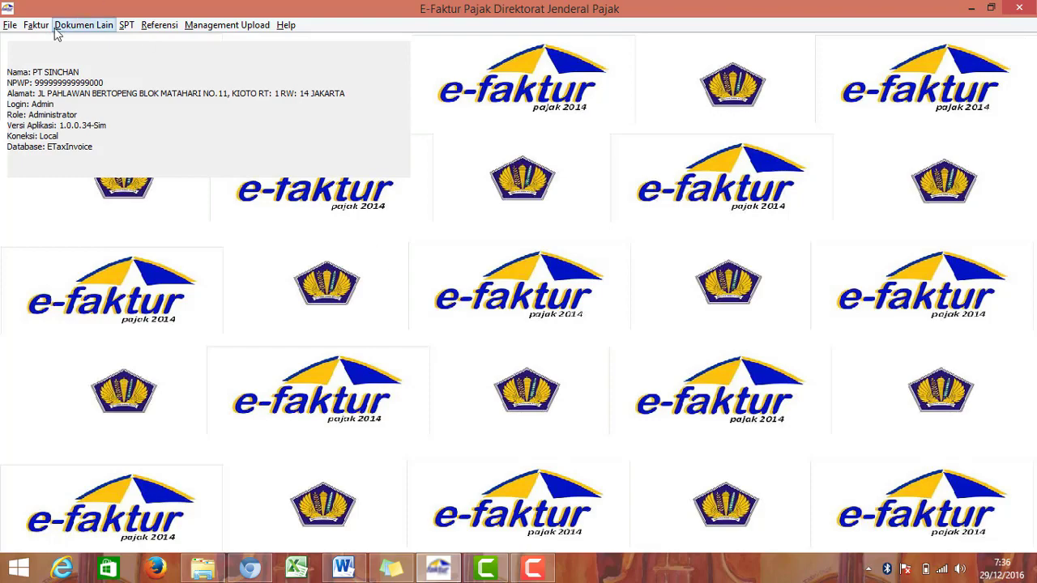
Step: Run the SPT Posting document count for April 2015: 4 outgoing and 2 incoming invoices
{"action": "left_click", "coordinate": [128, 25]}
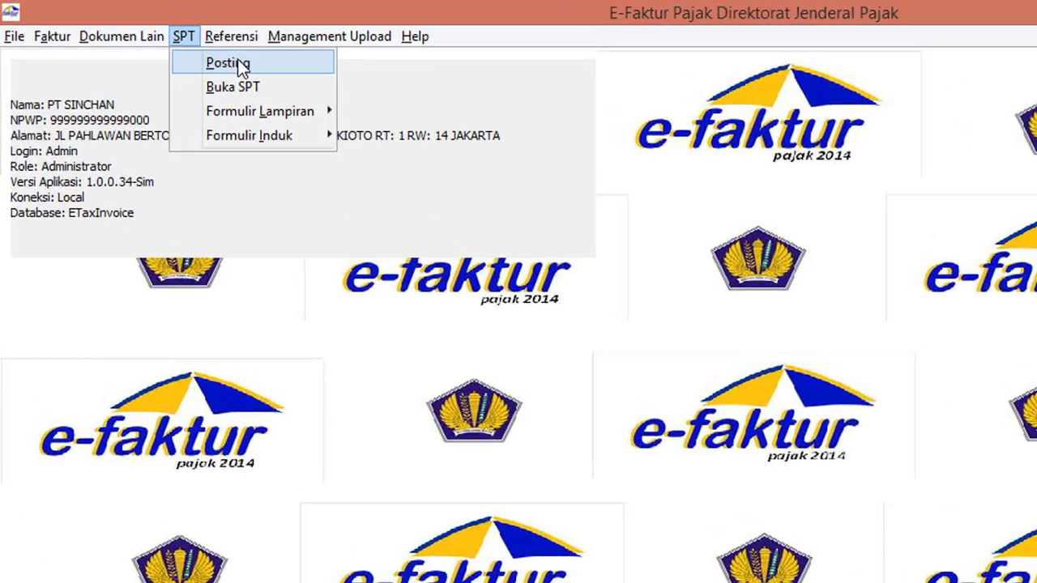
{"action": "left_click", "coordinate": [228, 63]}
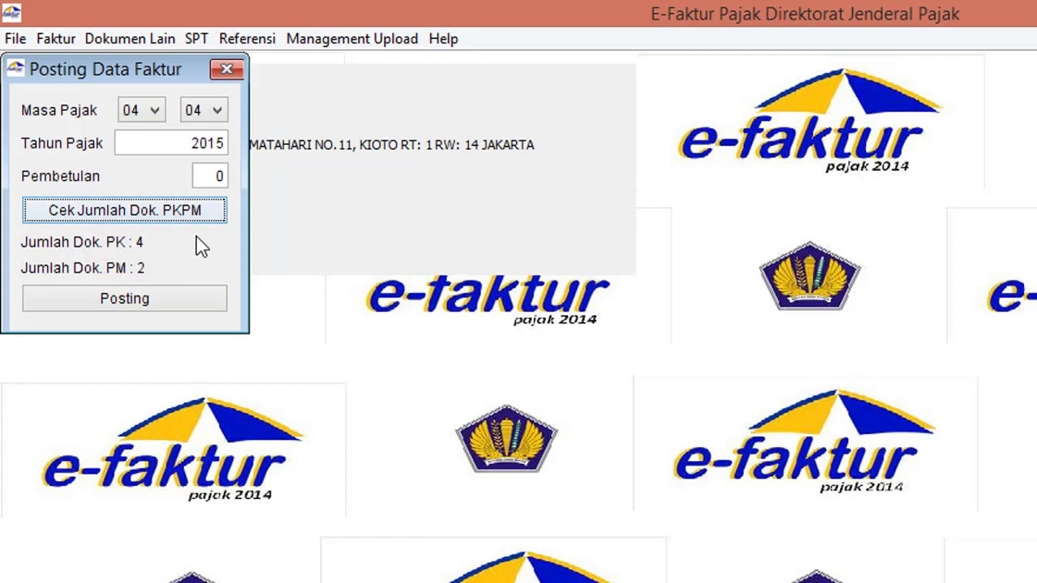
{"action": "left_click", "coordinate": [225, 72]}
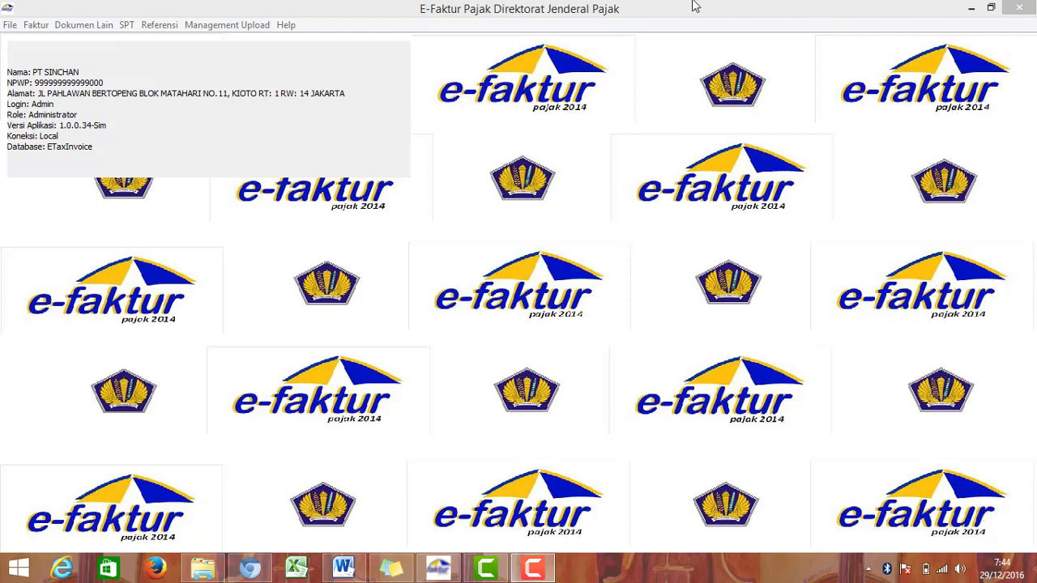
Step: Open the outgoing invoice administration list and select the 05/04/2015 invoice
{"action": "left_click", "coordinate": [55, 25]}
{"action": "mouse_move", "coordinate": [29, 26]}
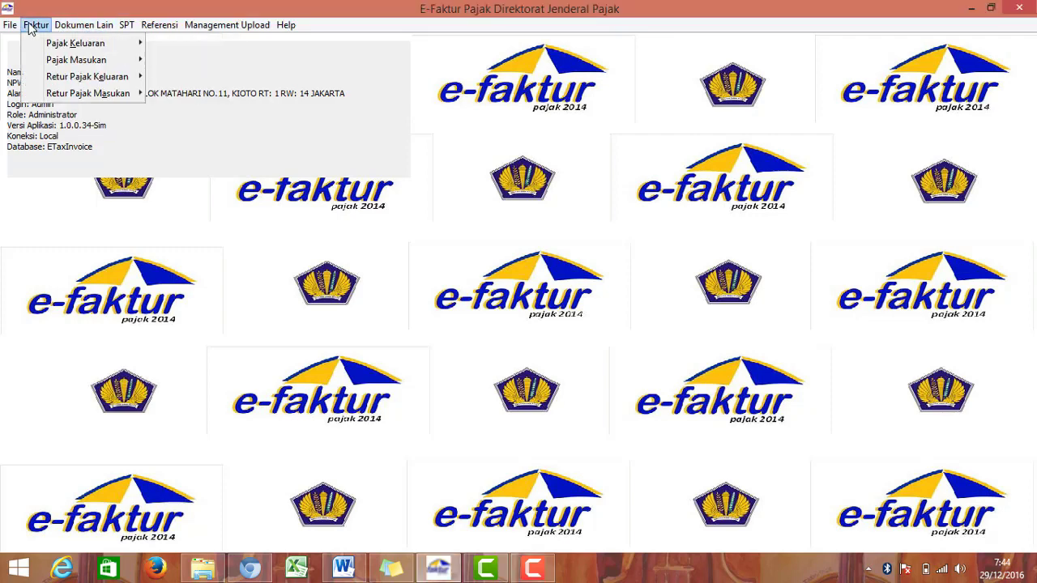
{"action": "left_click", "coordinate": [62, 45]}
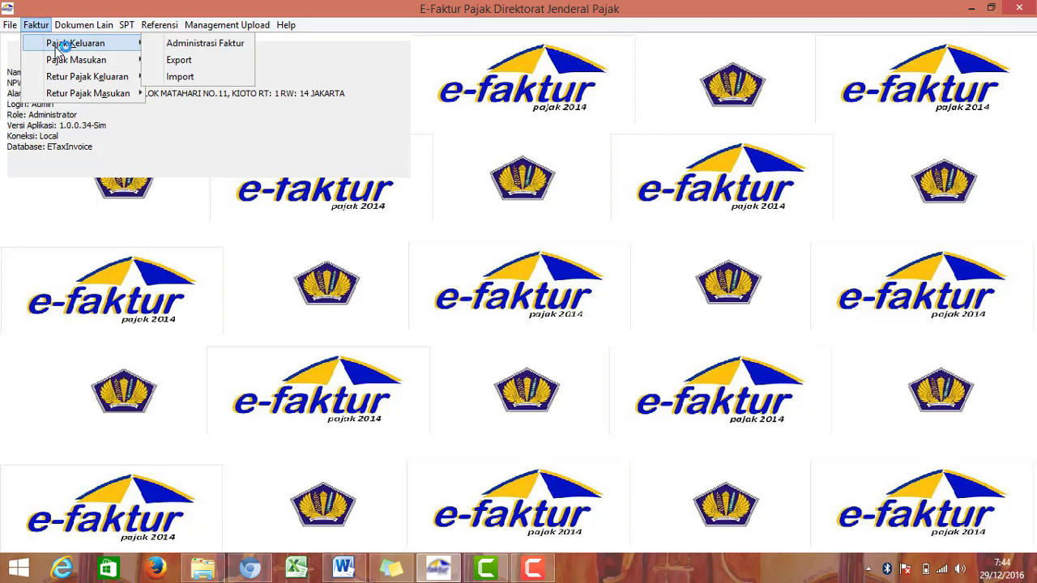
{"action": "left_click", "coordinate": [158, 45]}
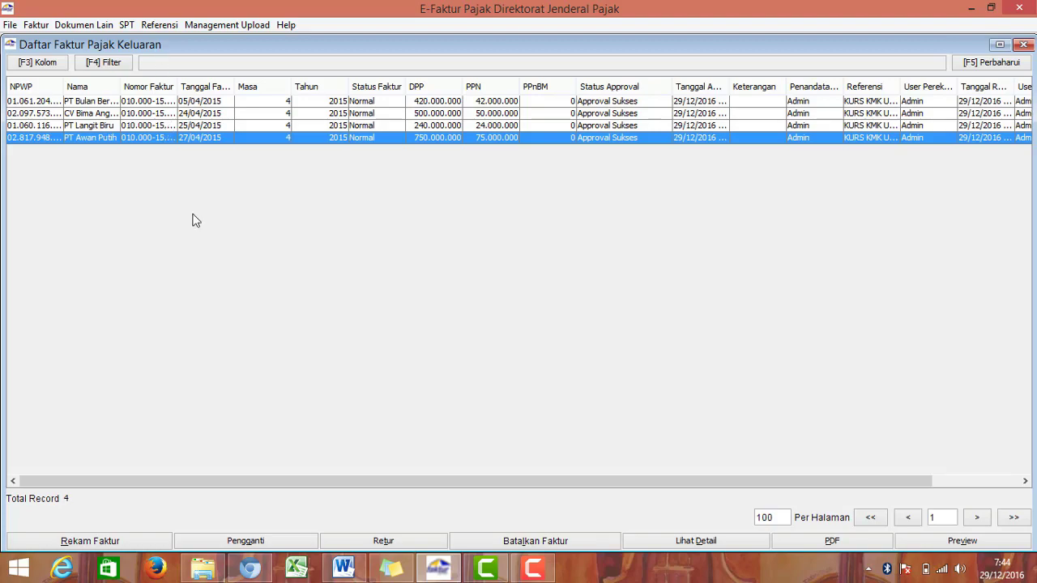
{"action": "left_click", "coordinate": [594, 101]}
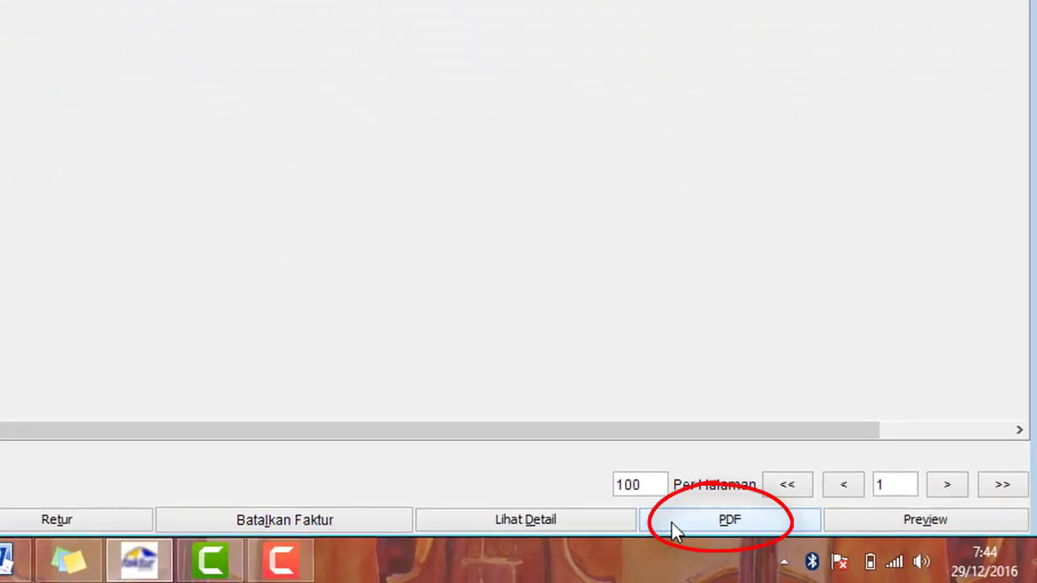
Step: Export that invoice as PDF 'PT Bulan Bersinar' into the E Faktur Dummy folder on D:
{"action": "left_click", "coordinate": [671, 523]}
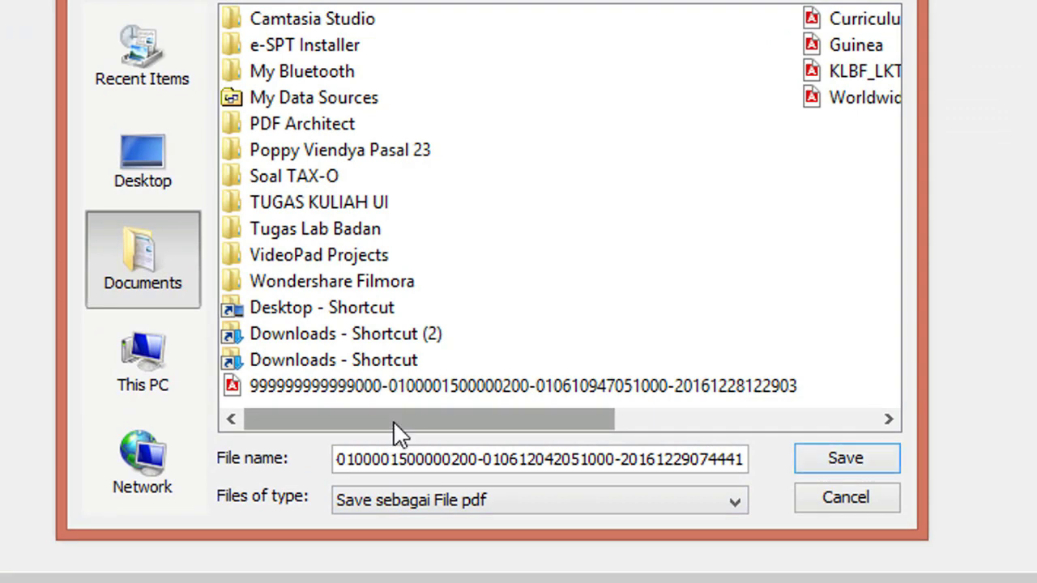
{"action": "left_click", "coordinate": [173, 374]}
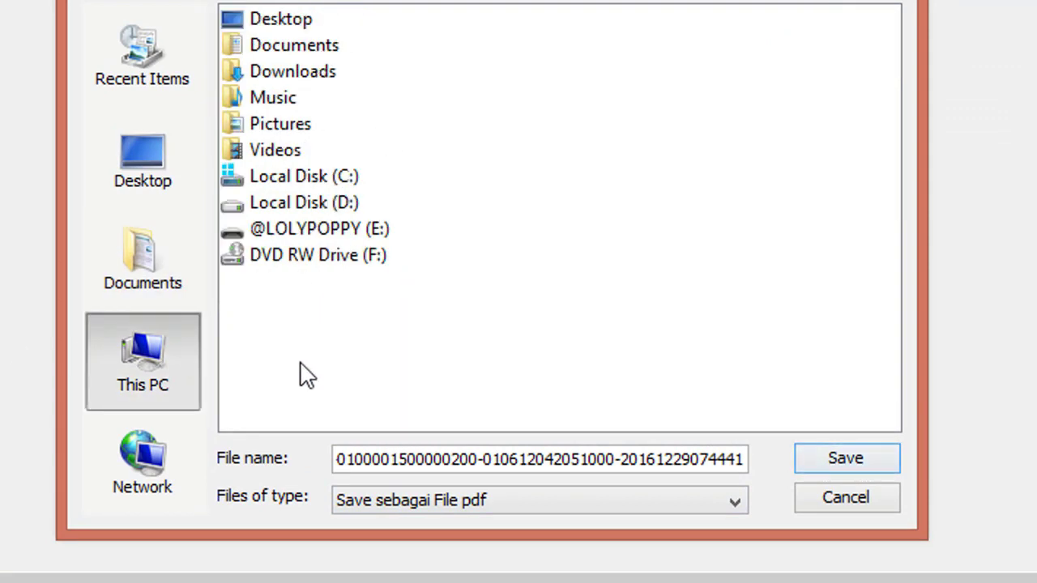
{"action": "double_click", "coordinate": [334, 203]}
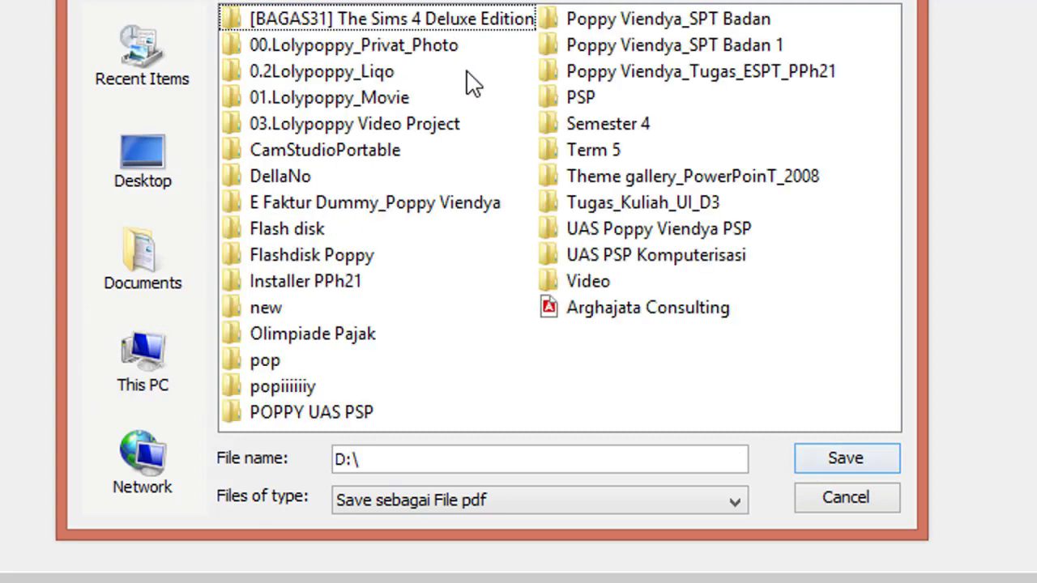
{"action": "double_click", "coordinate": [479, 204]}
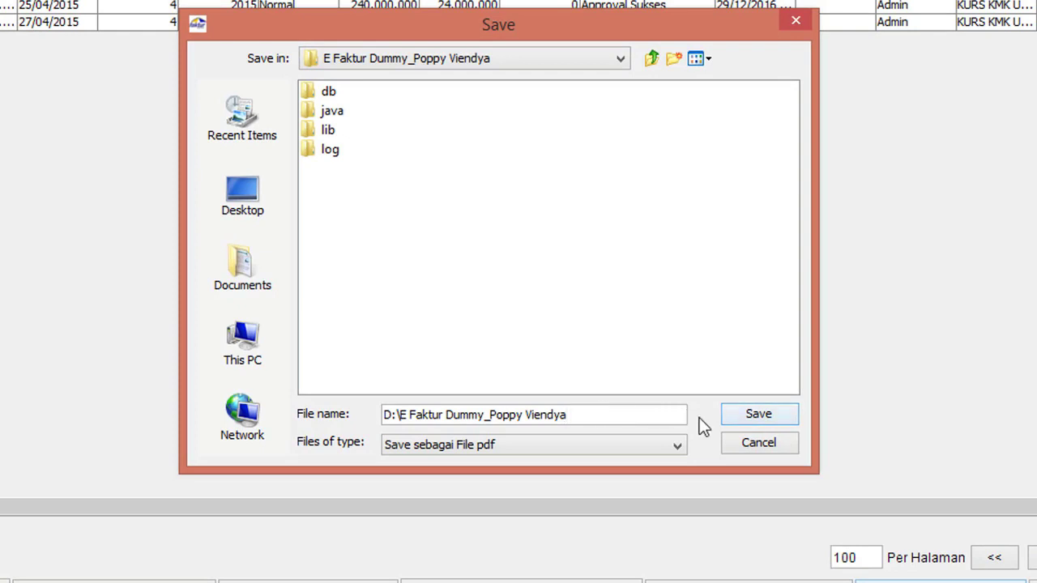
{"action": "key", "text": "BackSpace"}
{"action": "key", "text": "BackSpace"}
{"action": "key", "text": "BackSpace"}
{"action": "key", "text": "BackSpace"}
{"action": "key", "text": "BackSpace"}
{"action": "key", "text": "BackSpace"}
{"action": "key", "text": "BackSpace"}
{"action": "key", "text": "BackSpace"}
{"action": "key", "text": "BackSpace"}
{"action": "key", "text": "BackSpace"}
{"action": "key", "text": "BackSpace"}
{"action": "key", "text": "BackSpace"}
{"action": "key", "text": "BackSpace"}
{"action": "key", "text": "BackSpace"}
{"action": "key", "text": "BackSpace"}
{"action": "key", "text": "BackSpace"}
{"action": "key", "text": "BackSpace"}
{"action": "key", "text": "BackSpace"}
{"action": "key", "text": "BackSpace"}
{"action": "key", "text": "BackSpace"}
{"action": "key", "text": "BackSpace"}
{"action": "key", "text": "BackSpace"}
{"action": "key", "text": "BackSpace"}
{"action": "key", "text": "BackSpace"}
{"action": "key", "text": "BackSpace"}
{"action": "key", "text": "BackSpace"}
{"action": "key", "text": "BackSpace"}
{"action": "key", "text": "BackSpace"}
{"action": "key", "text": "BackSpace"}
{"action": "key", "text": "BackSpace"}
{"action": "key", "text": "BackSpace"}
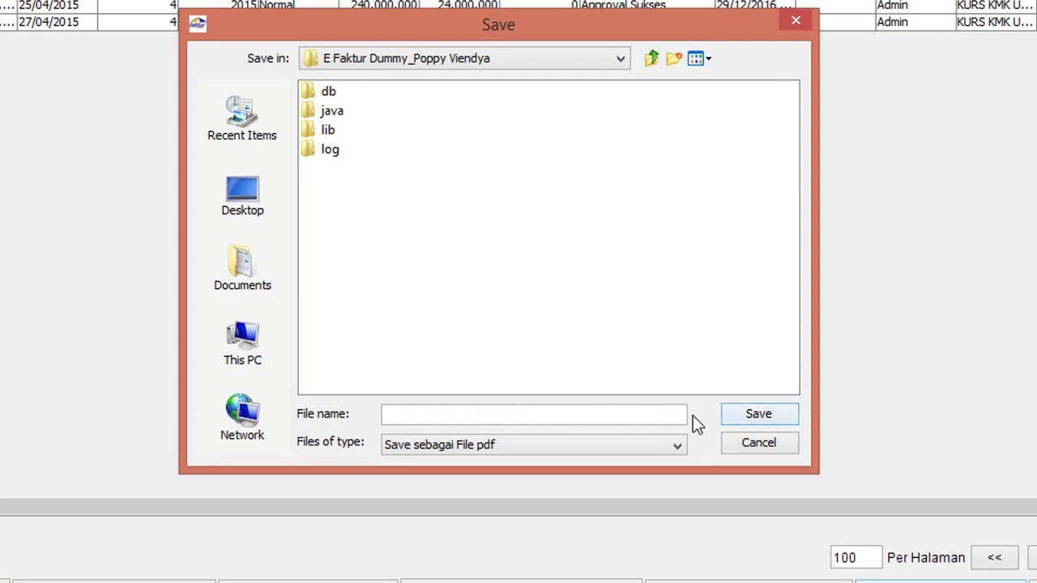
{"action": "type", "text": "PT"}
{"action": "key", "text": "BackSpace"}
{"action": "type", "text": "ulan Bersinar"}
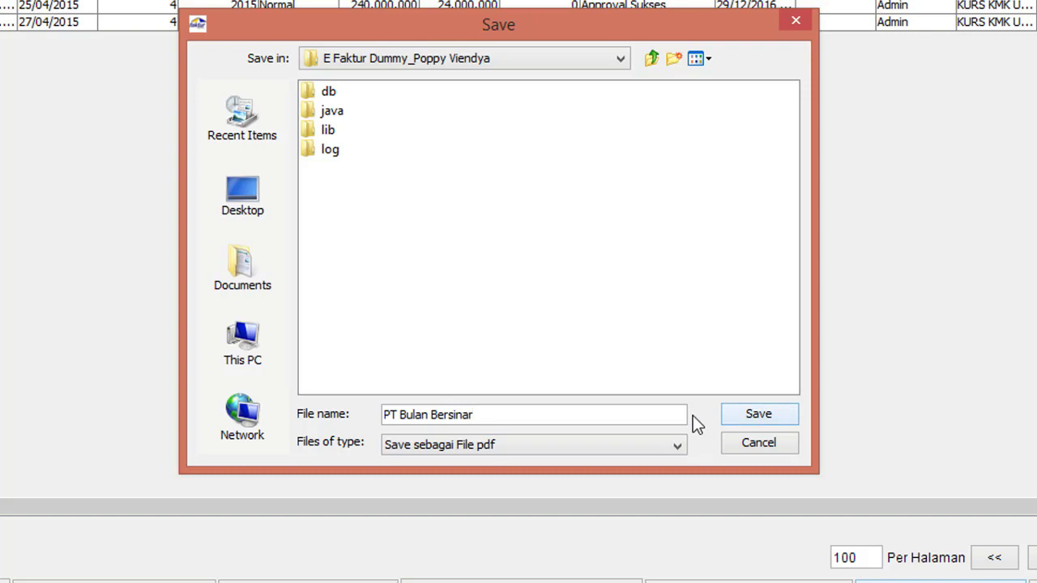
{"action": "left_click", "coordinate": [793, 417]}
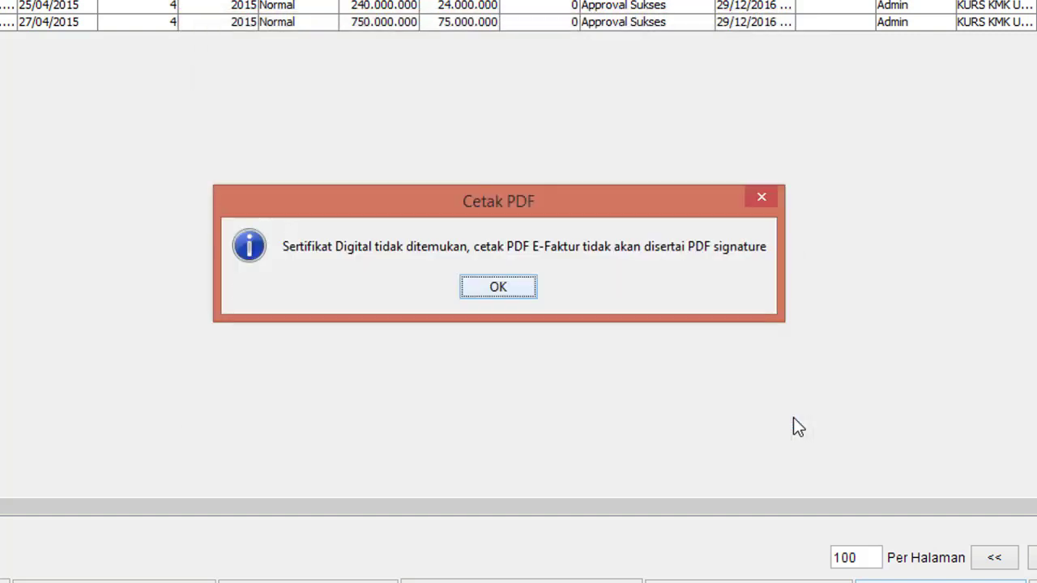
{"action": "left_click", "coordinate": [495, 285]}
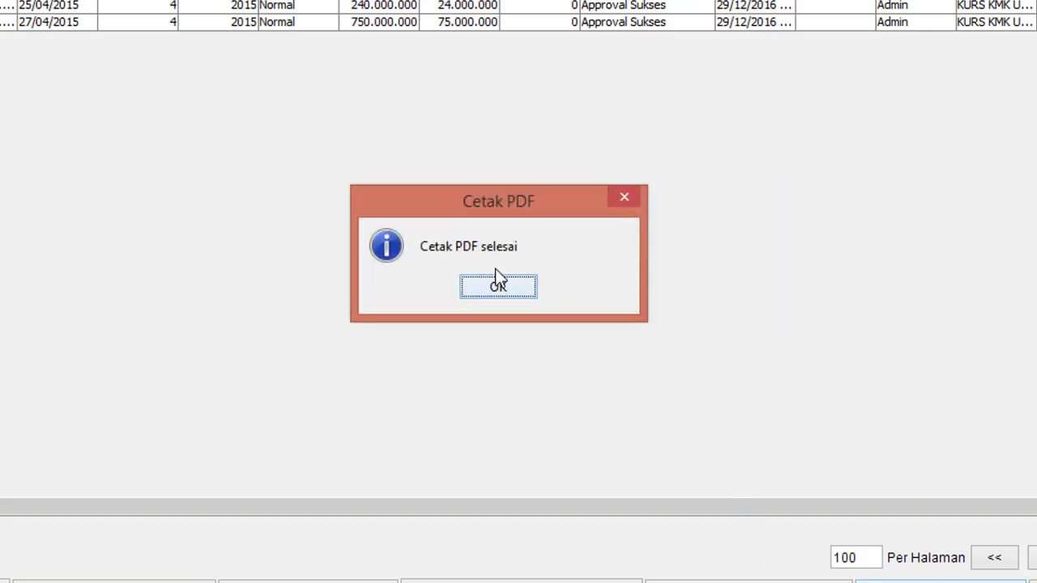
{"action": "left_click", "coordinate": [510, 286]}
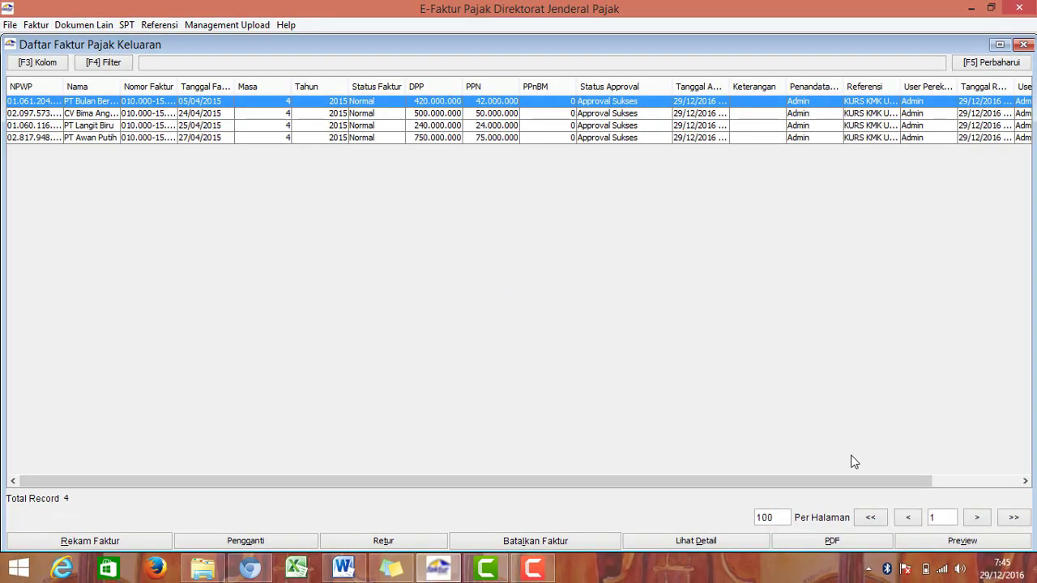
Step: Preview the PT Bulan Bersinar invoice full screen, scroll through it, then open File Explorer
{"action": "left_click", "coordinate": [929, 544]}
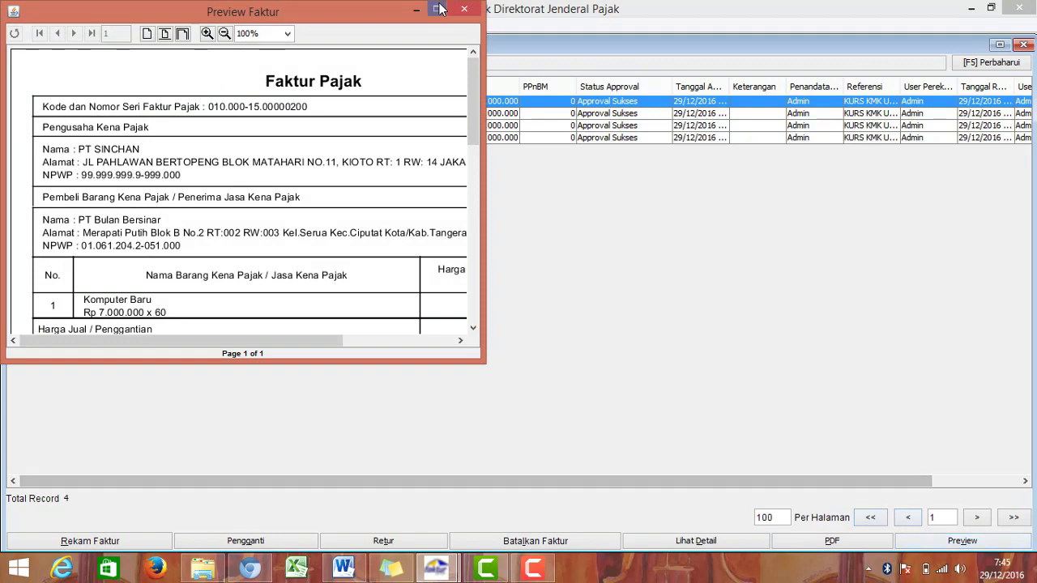
{"action": "left_click", "coordinate": [441, 9]}
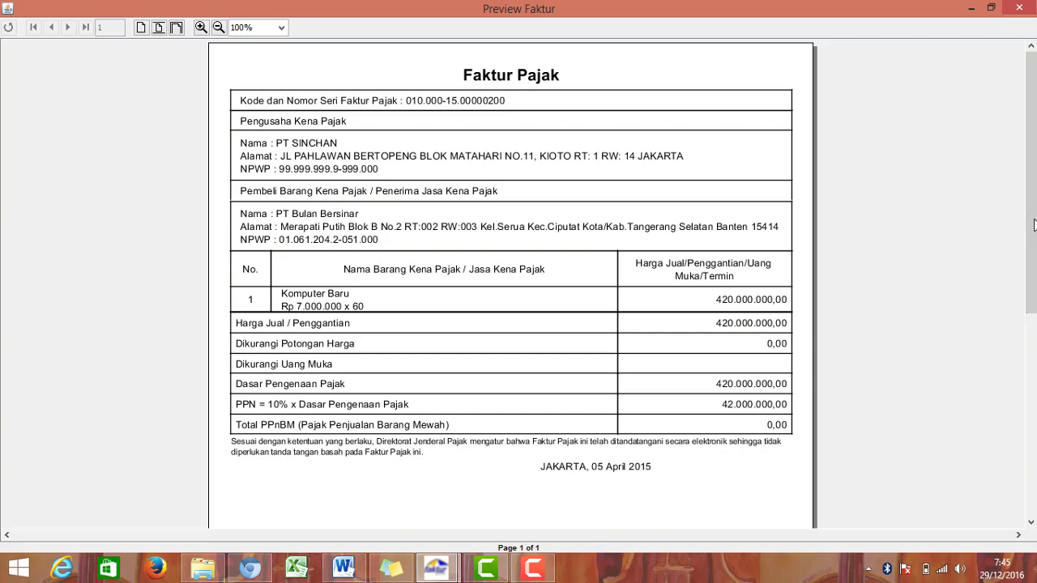
{"action": "left_click_drag", "start_coordinate": [1034, 184], "coordinate": [1035, 460]}
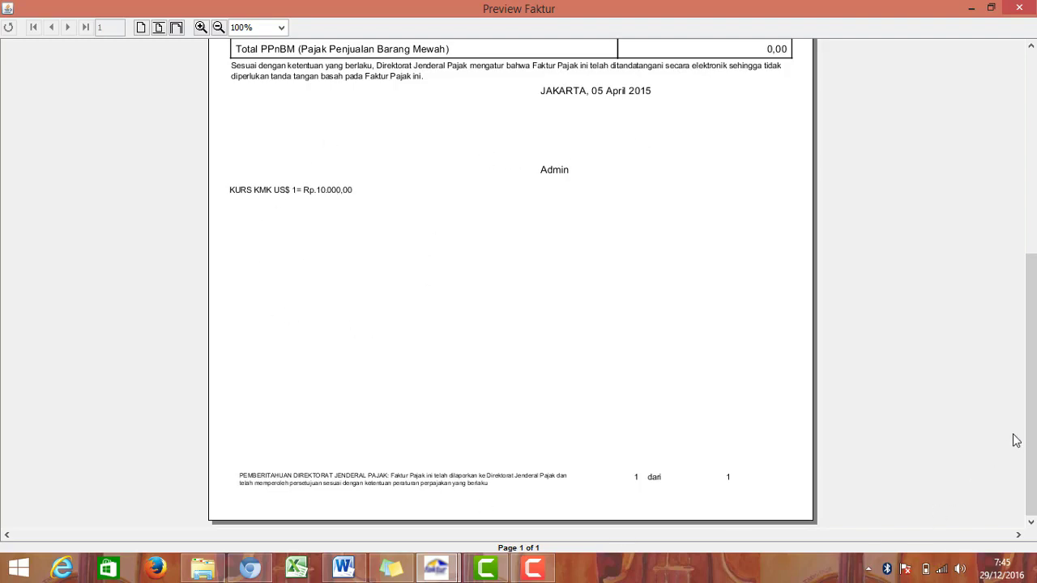
{"action": "left_click_drag", "start_coordinate": [1032, 437], "coordinate": [1032, 230]}
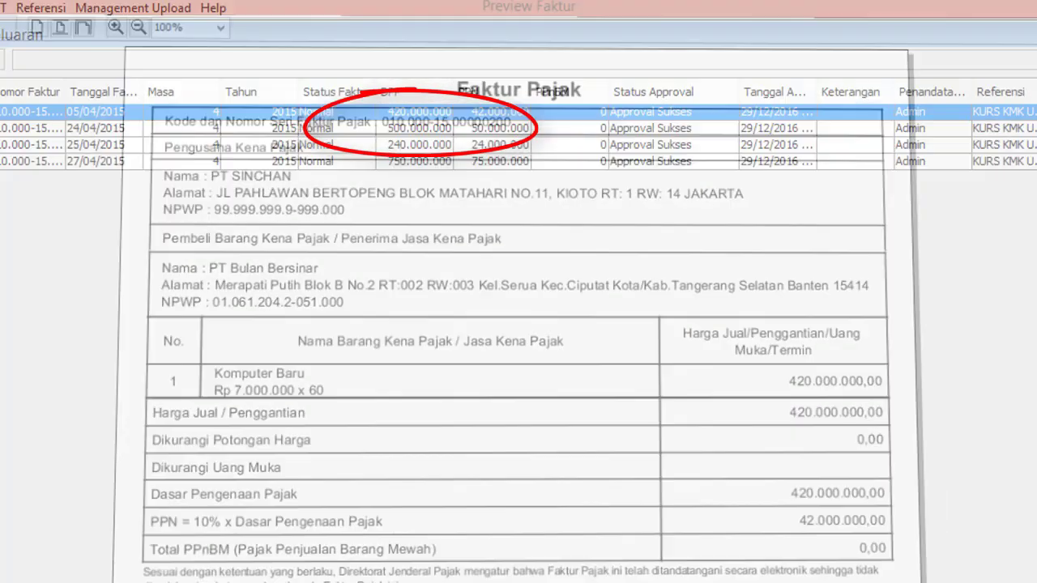
{"action": "left_click", "coordinate": [195, 572]}
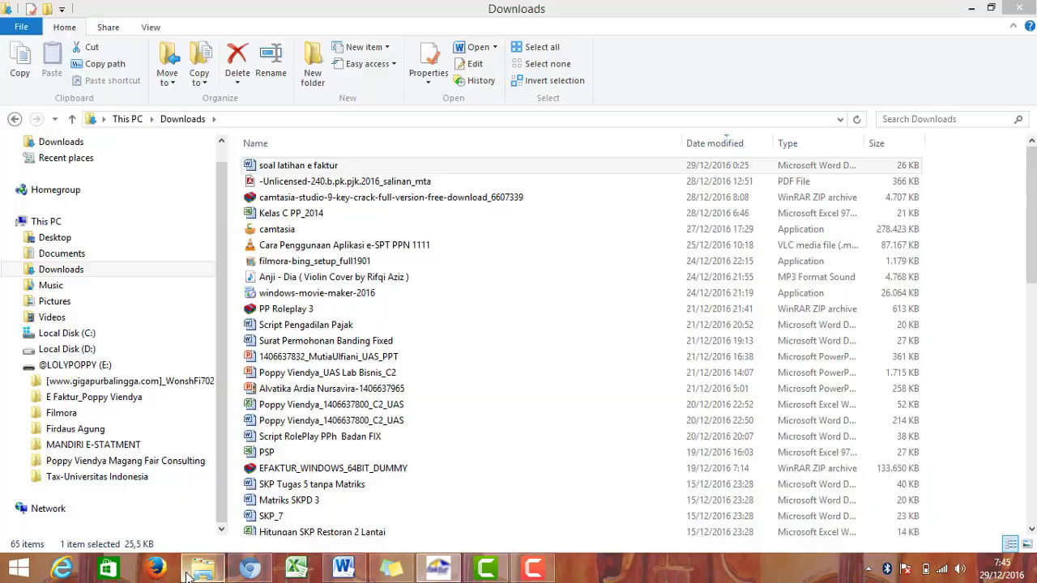
Step: In D:\E Faktur Dummy_Poppy Viendya, create a new folder named 'Hasil Cetakan'
{"action": "left_click", "coordinate": [51, 347]}
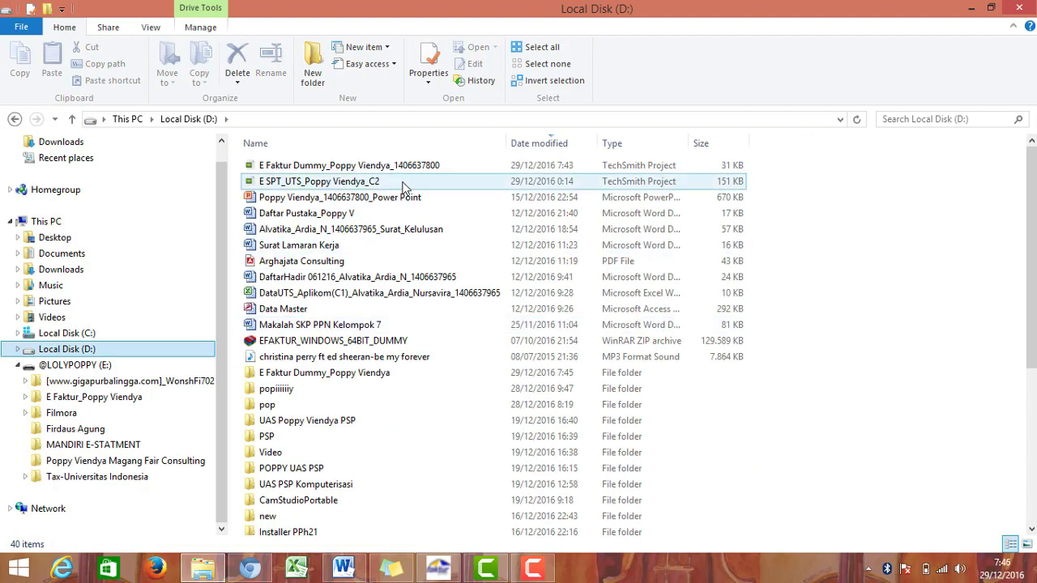
{"action": "left_click", "coordinate": [531, 143]}
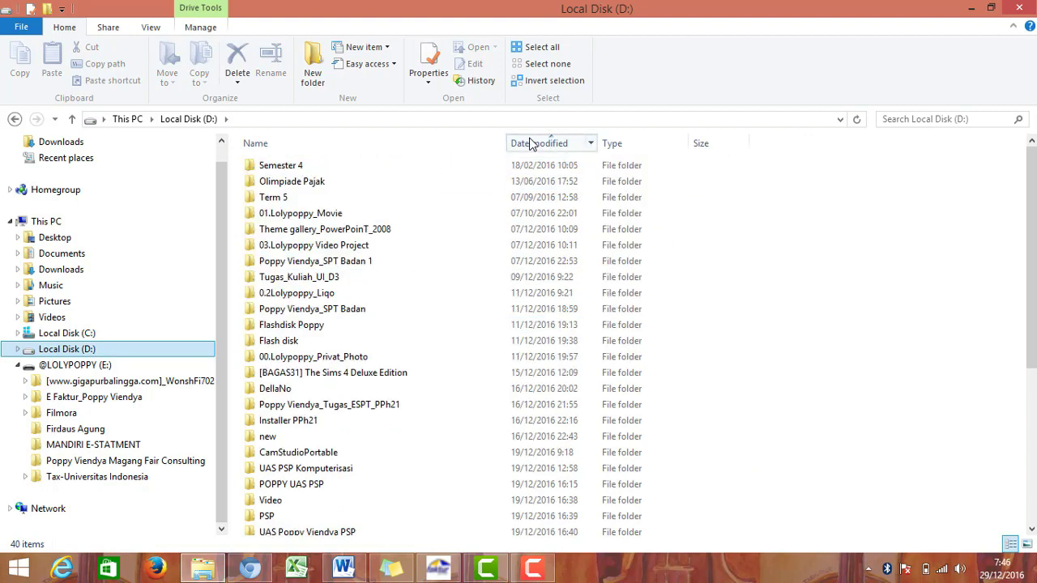
{"action": "left_click", "coordinate": [530, 143]}
{"action": "double_click", "coordinate": [407, 381]}
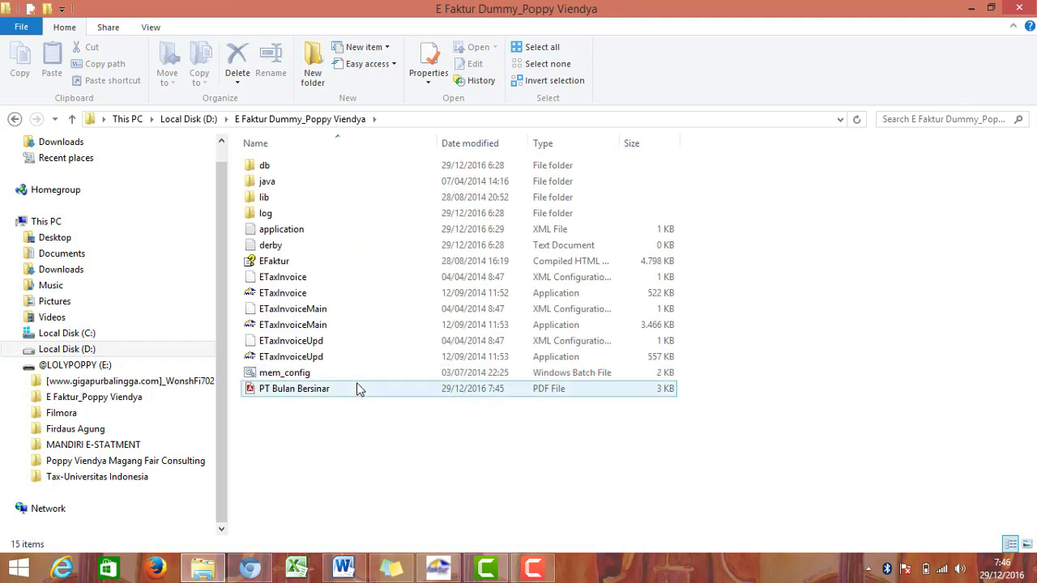
{"action": "left_click", "coordinate": [359, 389]}
{"action": "left_click", "coordinate": [321, 67]}
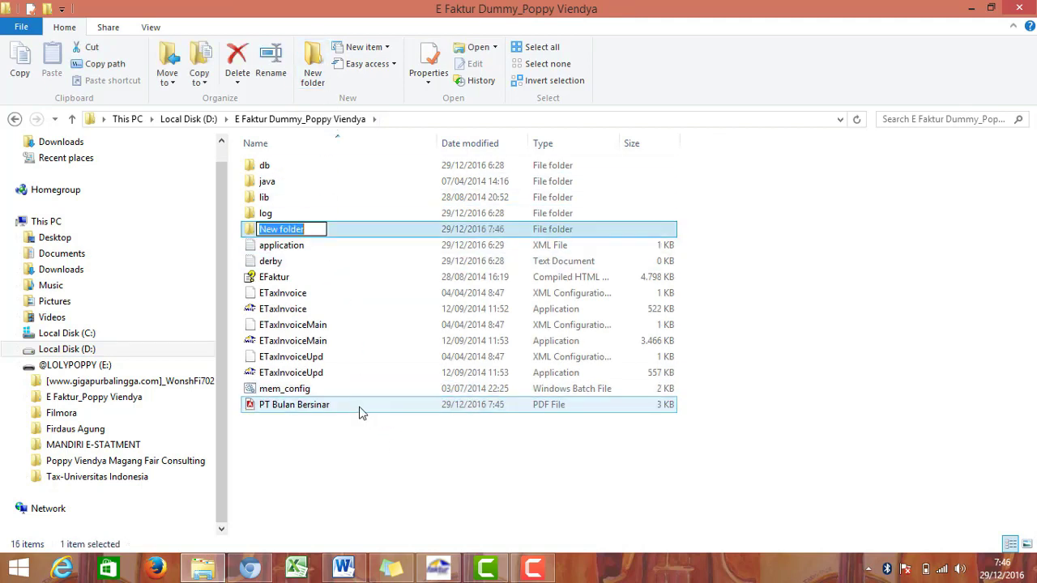
{"action": "type", "text": "Hasil "}
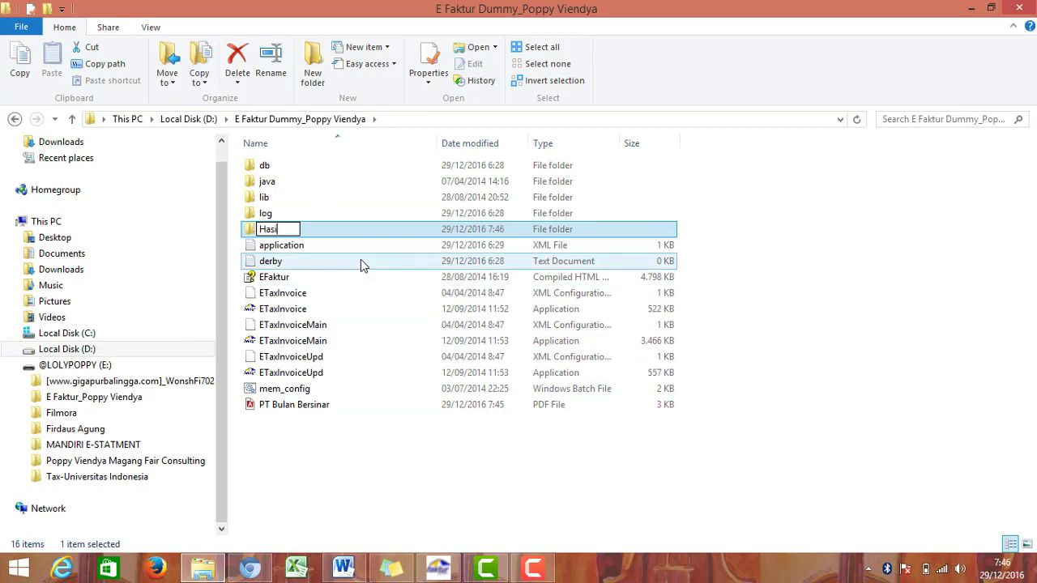
{"action": "type", "text": "Cetakan"}
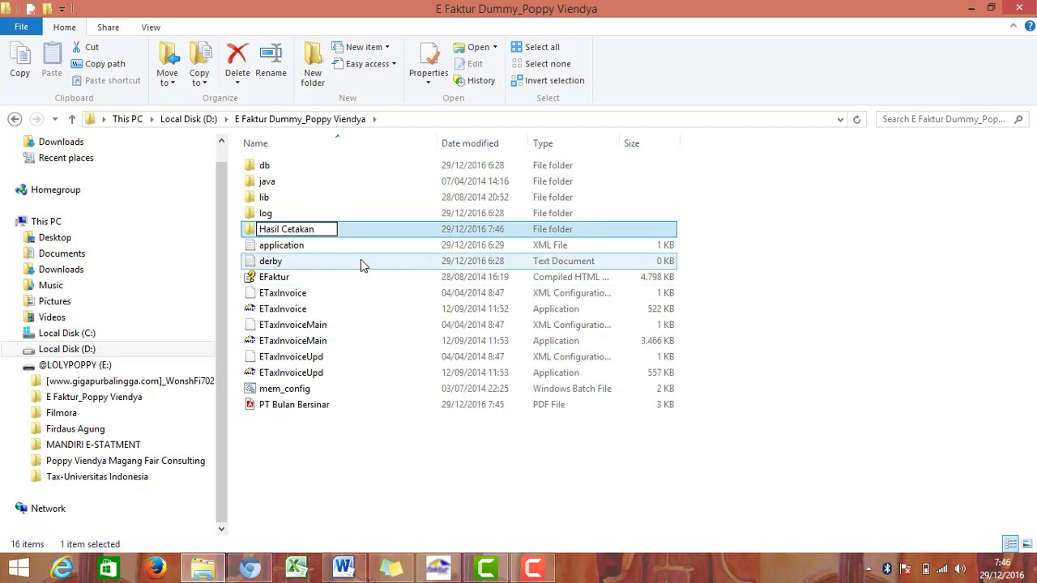
{"action": "key", "text": "Return"}
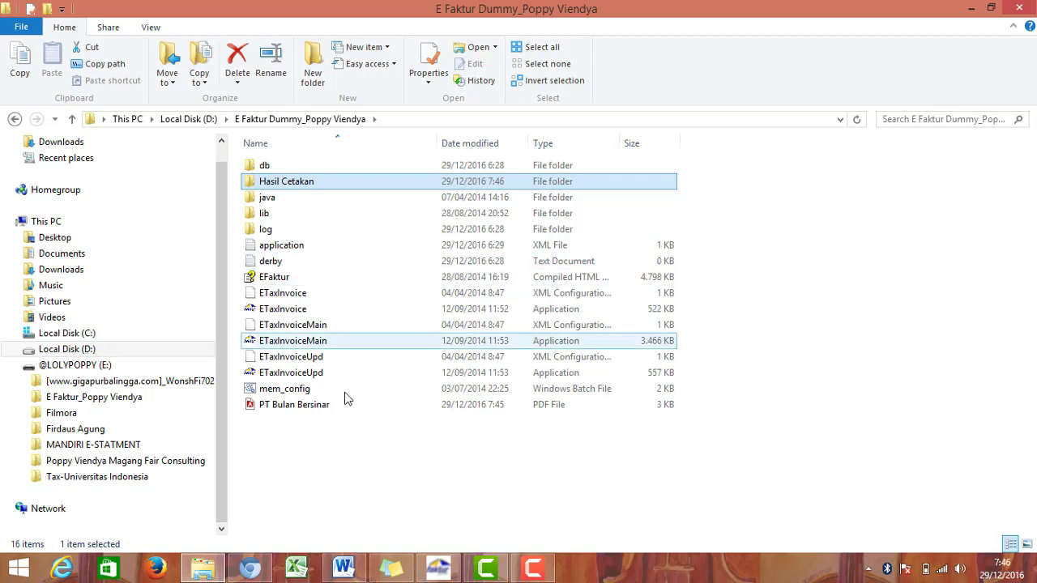
Step: Move the PT Bulan Bersinar PDF into Hasil Cetakan, then select the 24/04/2015 invoice in e-Faktur
{"action": "left_click", "coordinate": [341, 405]}
{"action": "key", "text": "ctrl+x"}
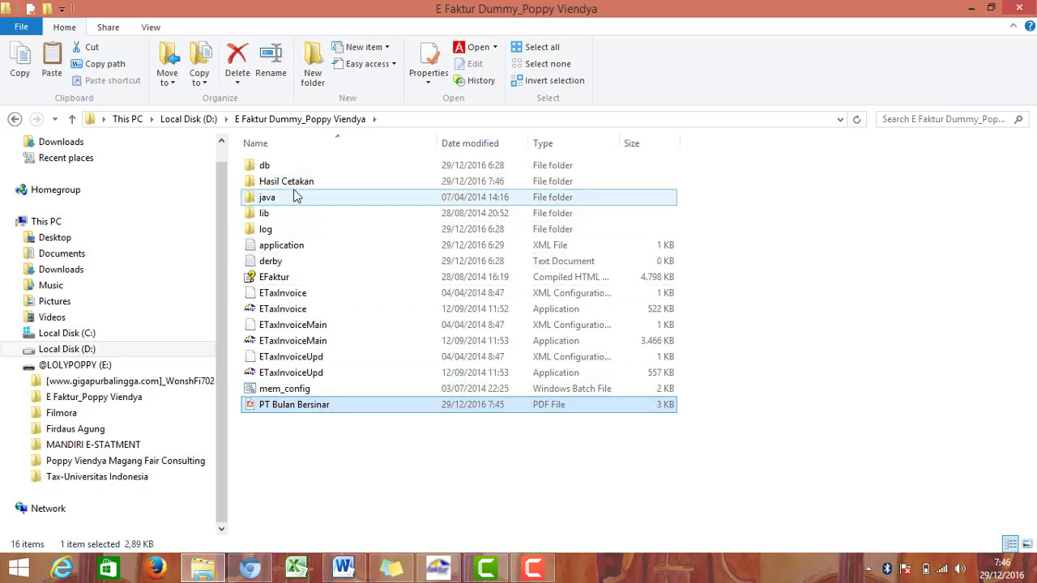
{"action": "double_click", "coordinate": [296, 183]}
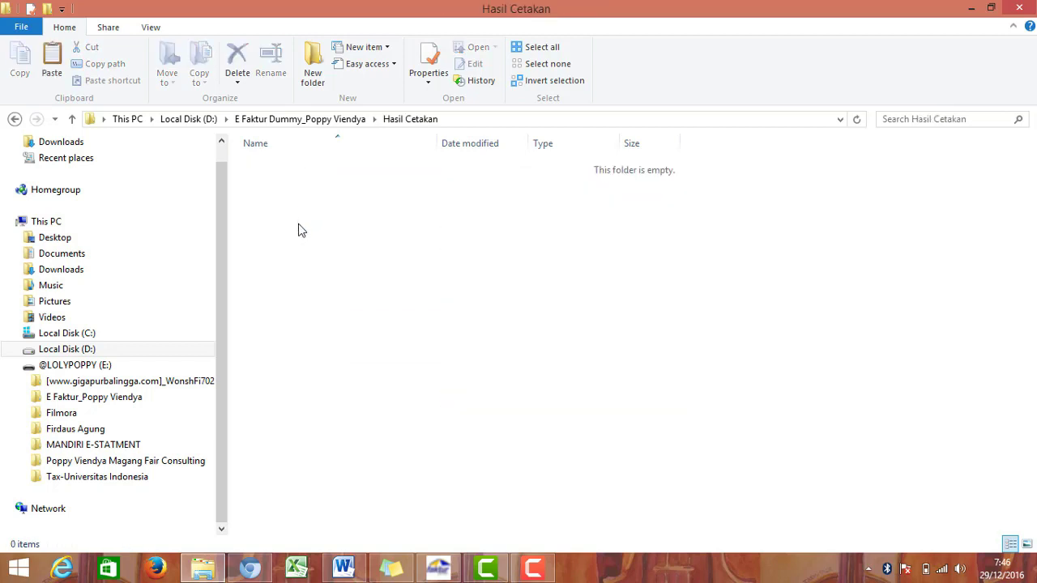
{"action": "key", "text": "ctrl+v"}
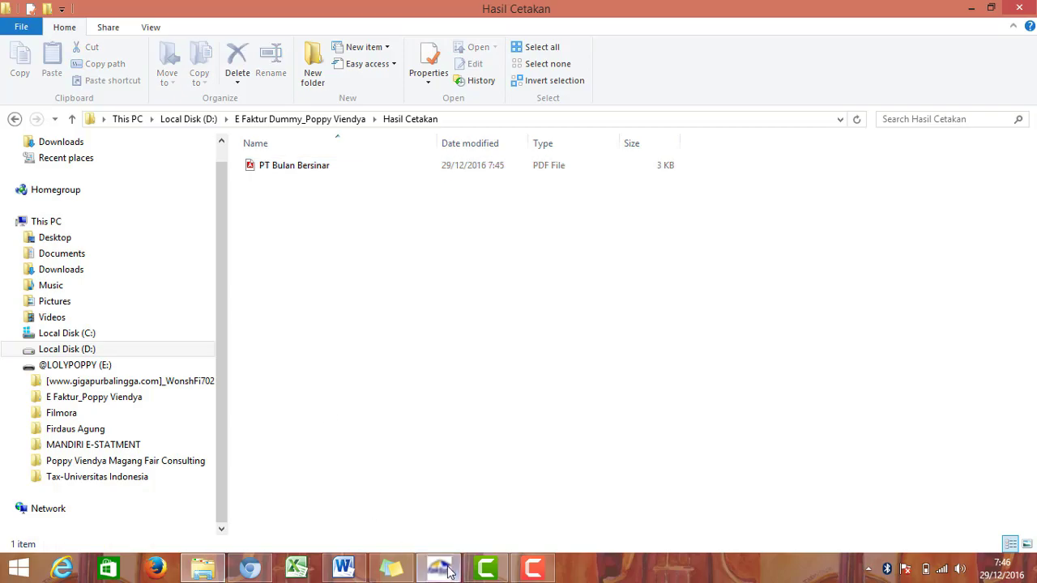
{"action": "left_click", "coordinate": [447, 571]}
{"action": "left_click", "coordinate": [608, 112]}
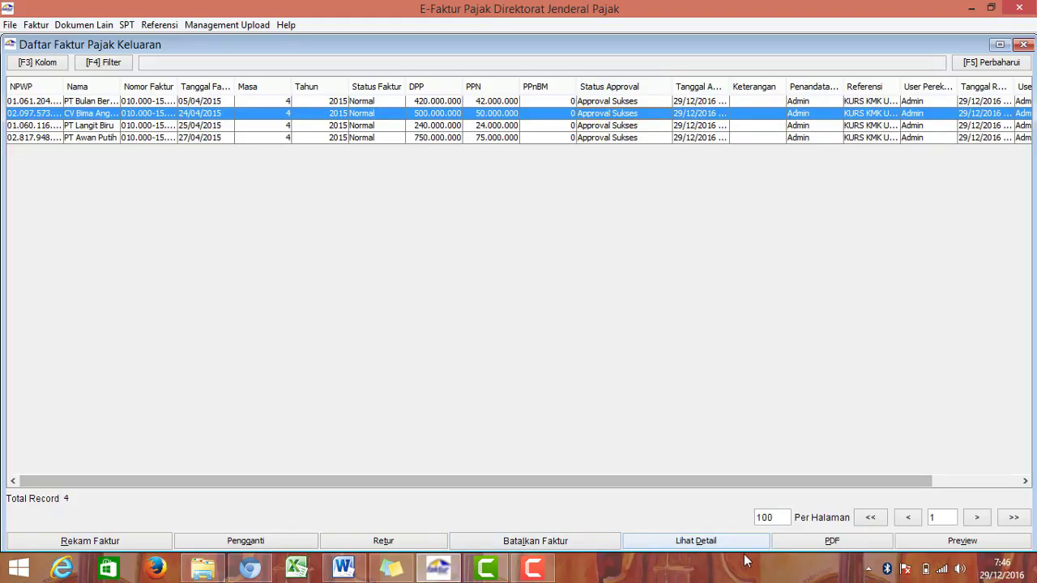
Step: Export the 24/04/2015 invoice as a PDF named 'Hasil Cetakan' in E Faktur Dummy_Poppy Viendya, dismissing both notices
{"action": "left_click", "coordinate": [849, 542]}
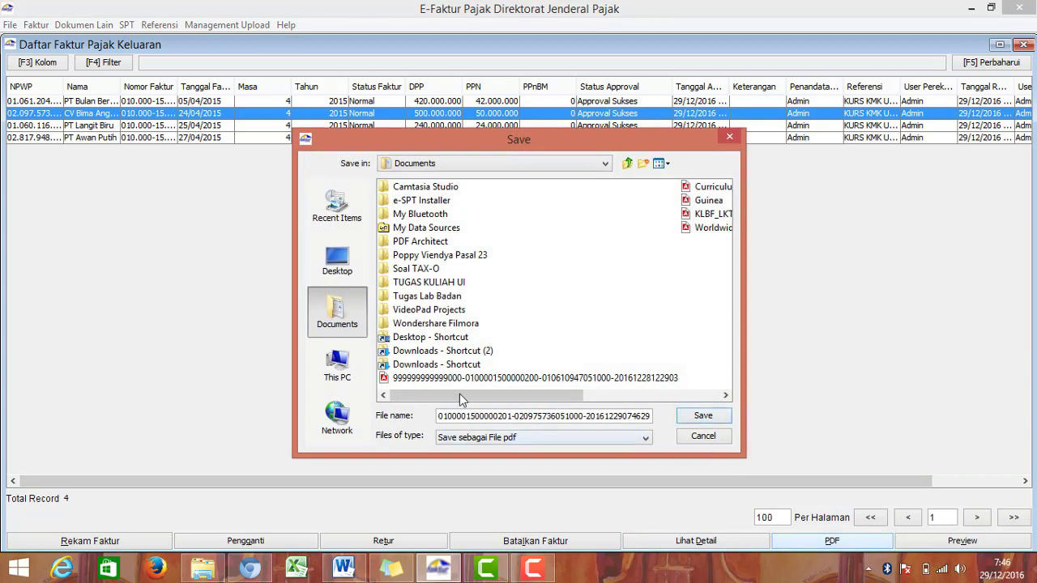
{"action": "left_click", "coordinate": [357, 378]}
{"action": "double_click", "coordinate": [435, 282]}
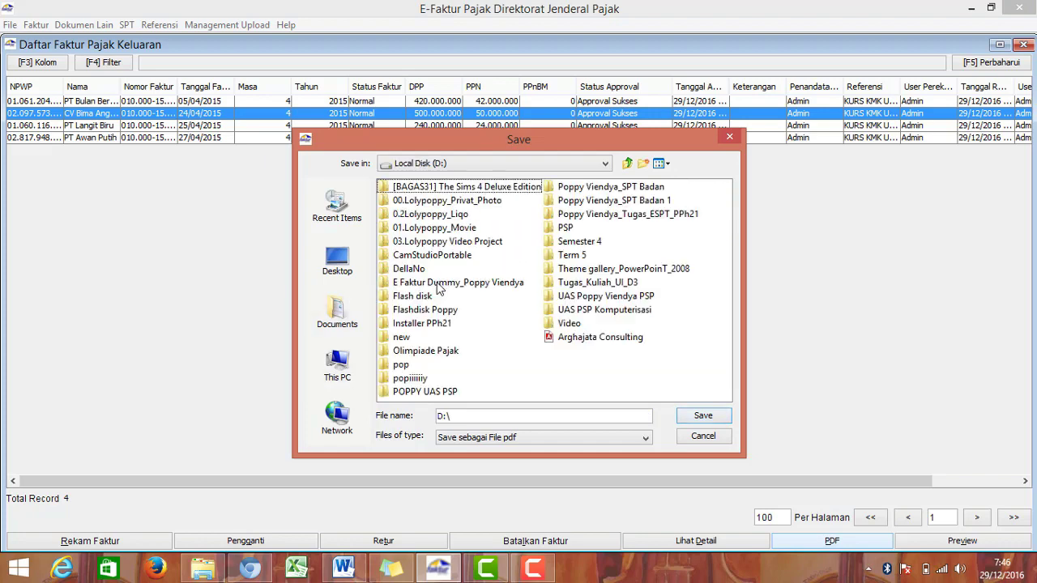
{"action": "double_click", "coordinate": [438, 284]}
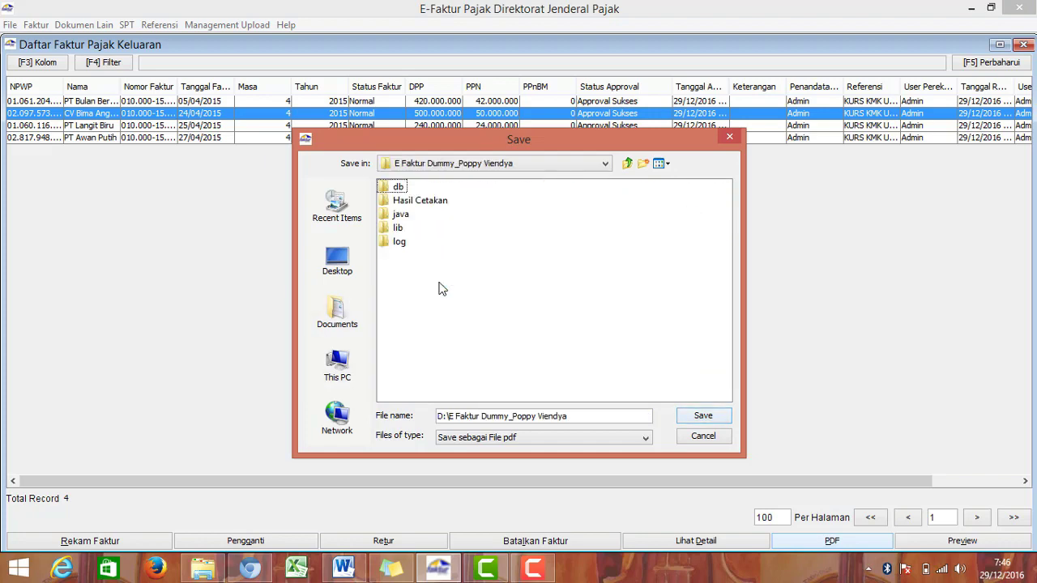
{"action": "left_click", "coordinate": [404, 204]}
{"action": "left_click", "coordinate": [697, 418]}
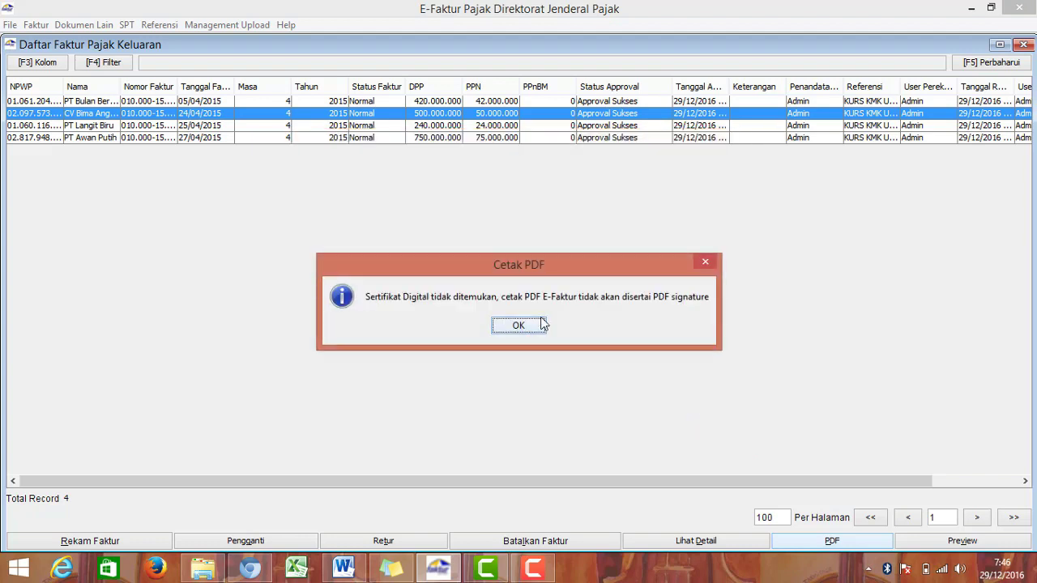
{"action": "left_click", "coordinate": [541, 324]}
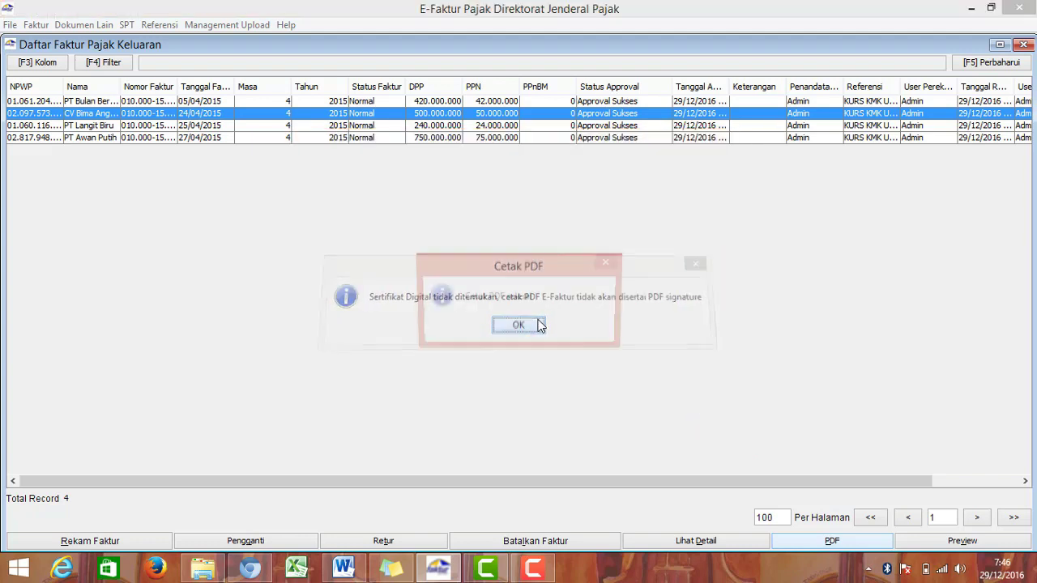
{"action": "left_click", "coordinate": [536, 332]}
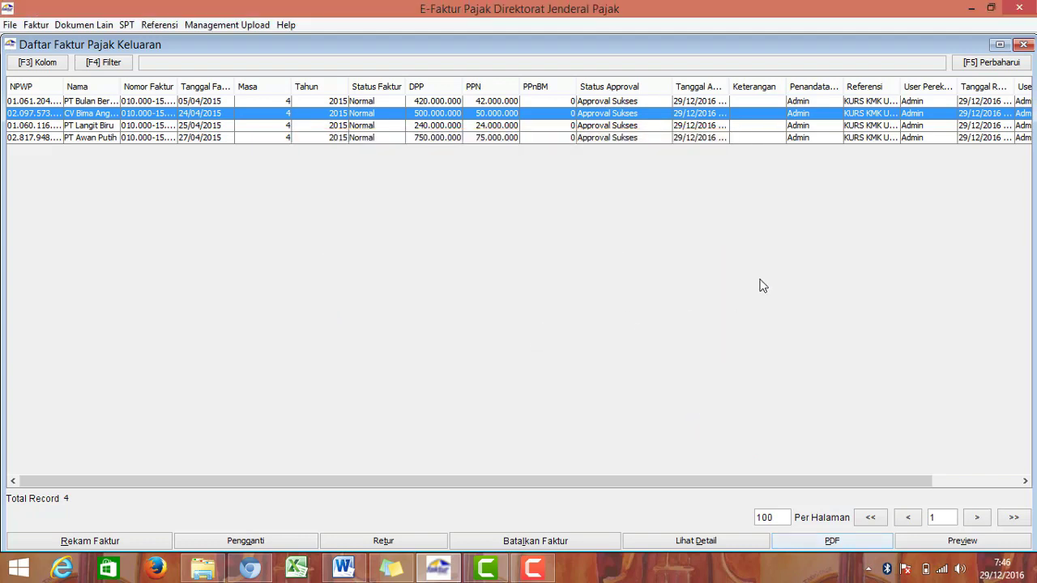
{"action": "left_click", "coordinate": [704, 123], "text": "ctrl"}
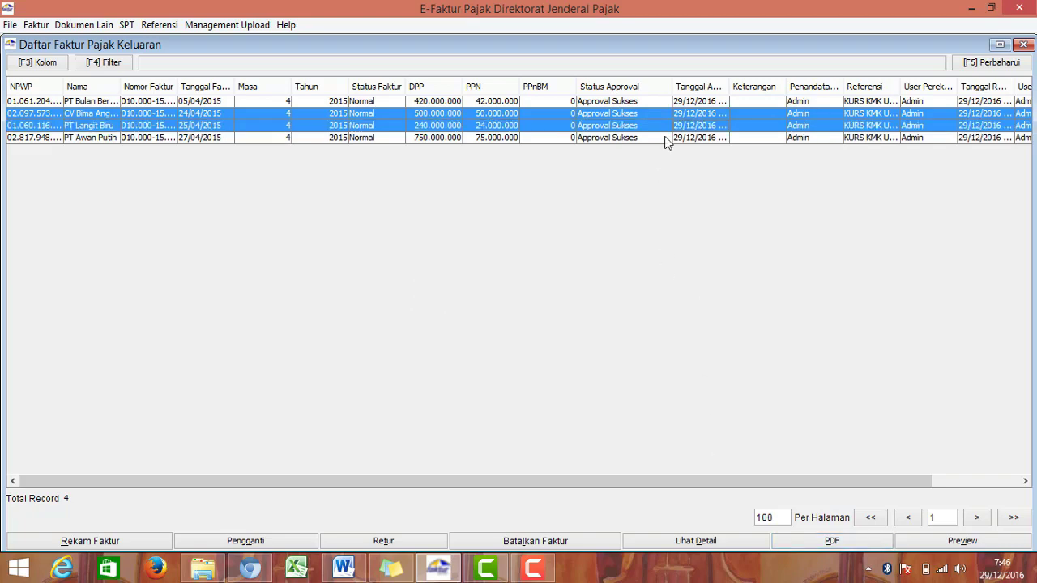
Step: Export the PT Langit Biru invoice (25/04/2015) as 'PT Langit Biru' PDF inside Hasil Cetakan
{"action": "left_click", "coordinate": [669, 127]}
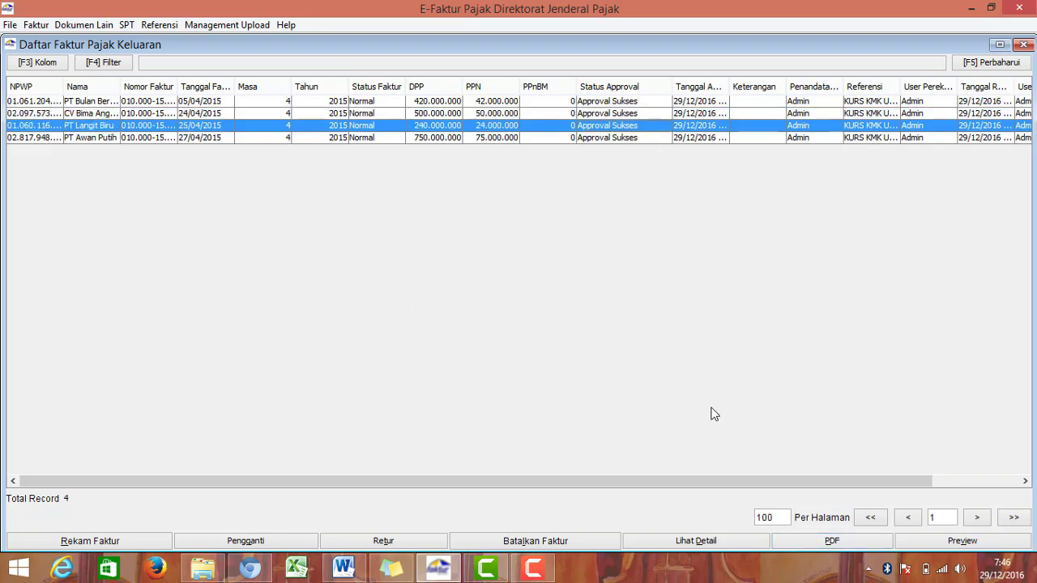
{"action": "left_click", "coordinate": [794, 543]}
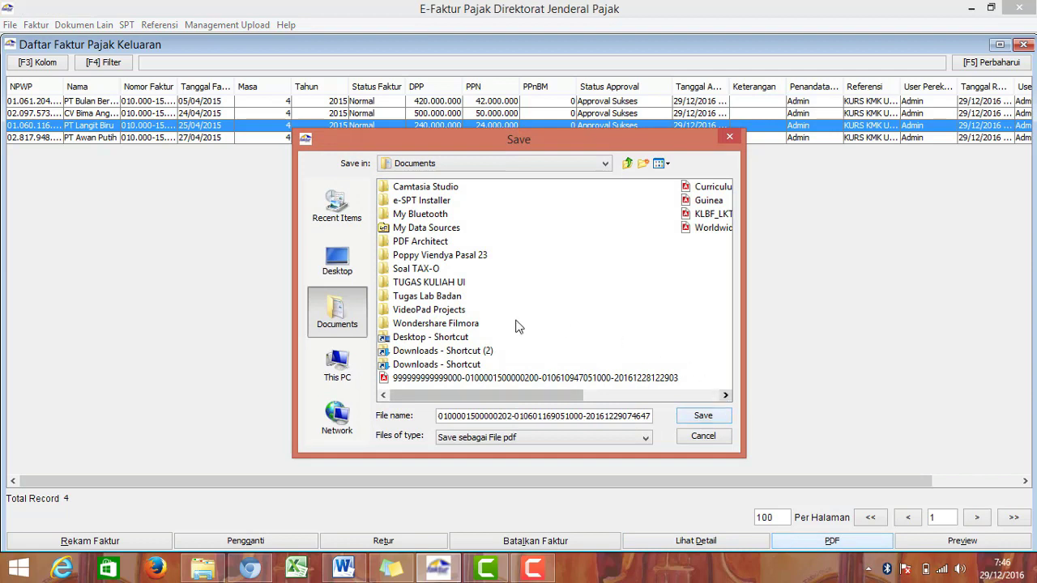
{"action": "left_click", "coordinate": [350, 370]}
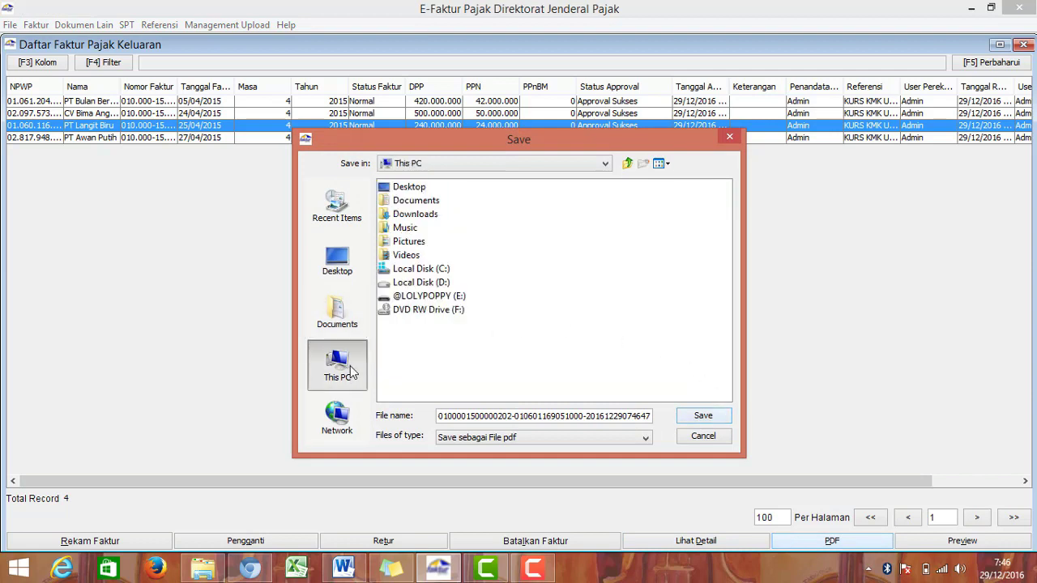
{"action": "double_click", "coordinate": [427, 283]}
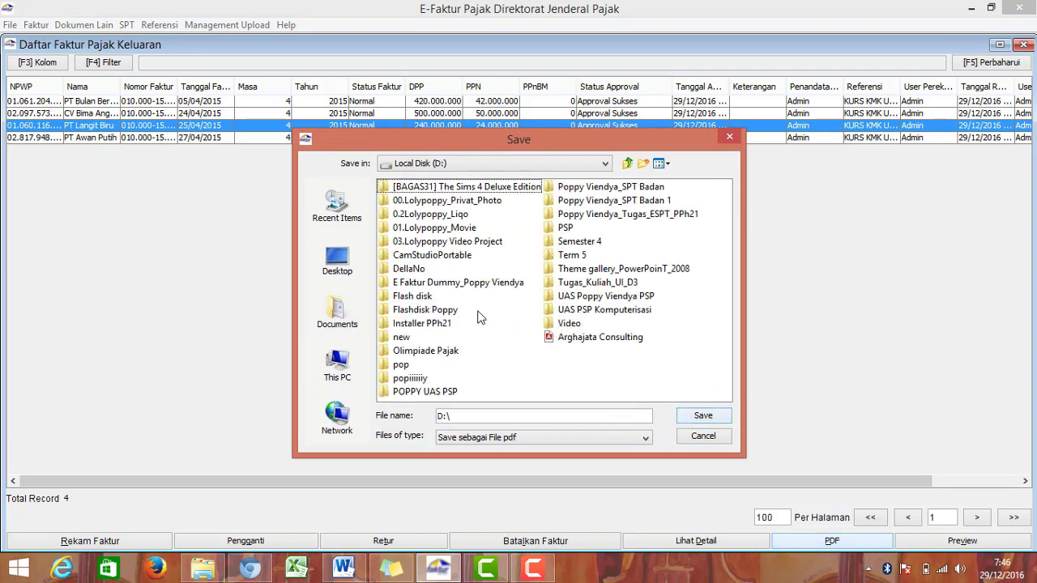
{"action": "double_click", "coordinate": [484, 282]}
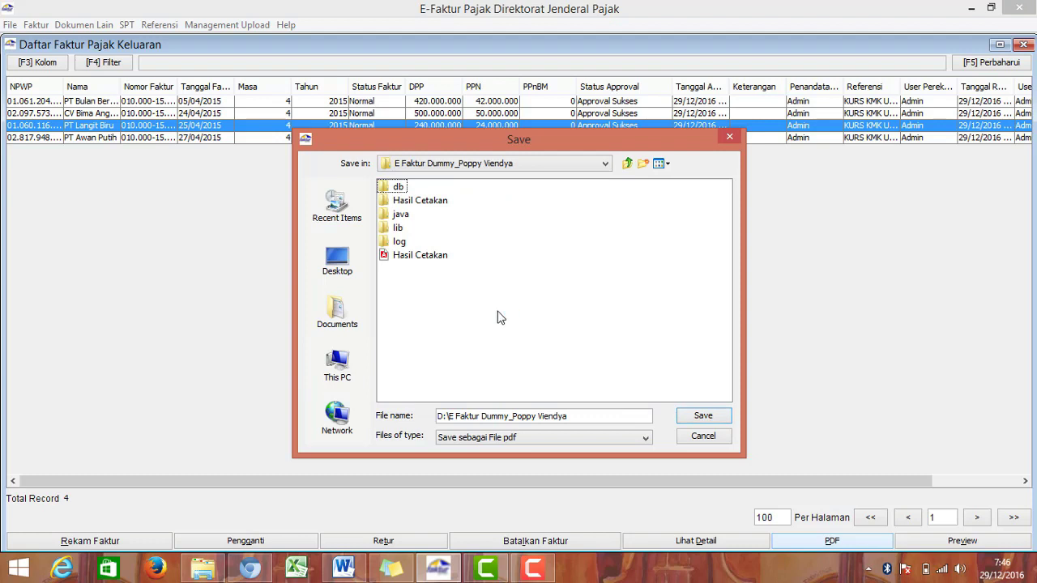
{"action": "double_click", "coordinate": [427, 206]}
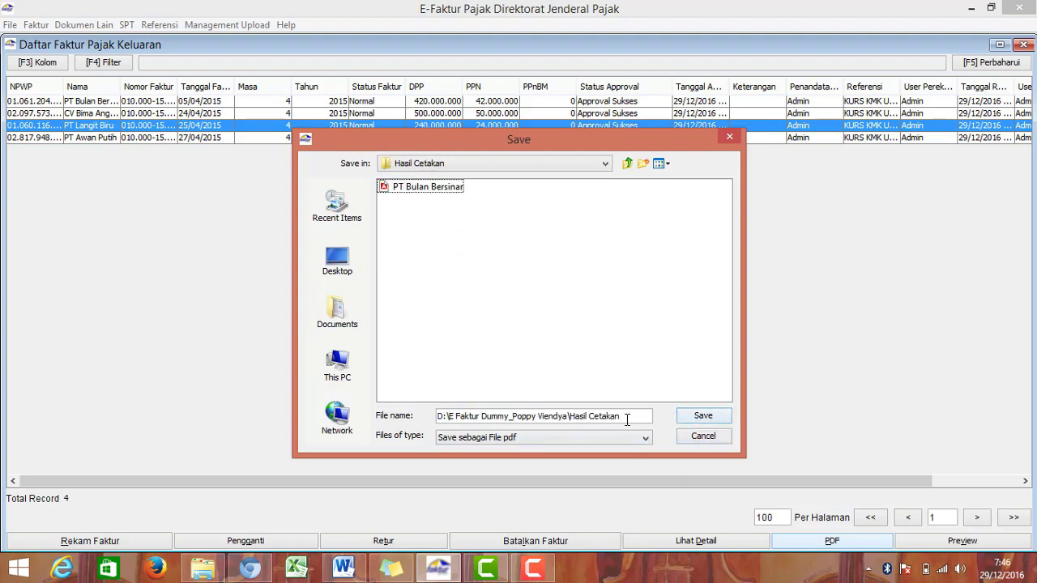
{"action": "left_click_drag", "start_coordinate": [626, 420], "coordinate": [389, 397]}
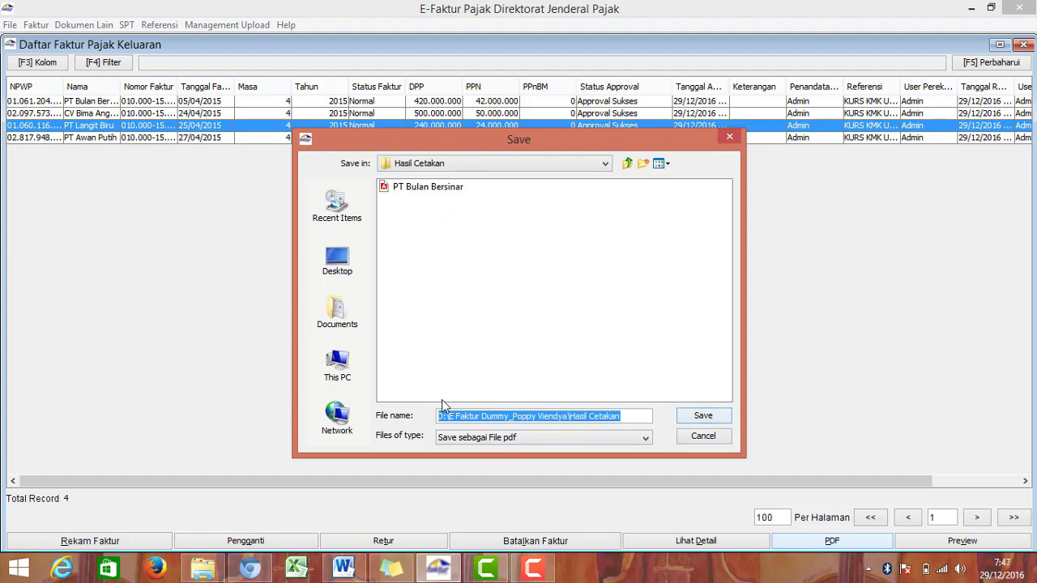
{"action": "type", "text": "PT Langit Biru"}
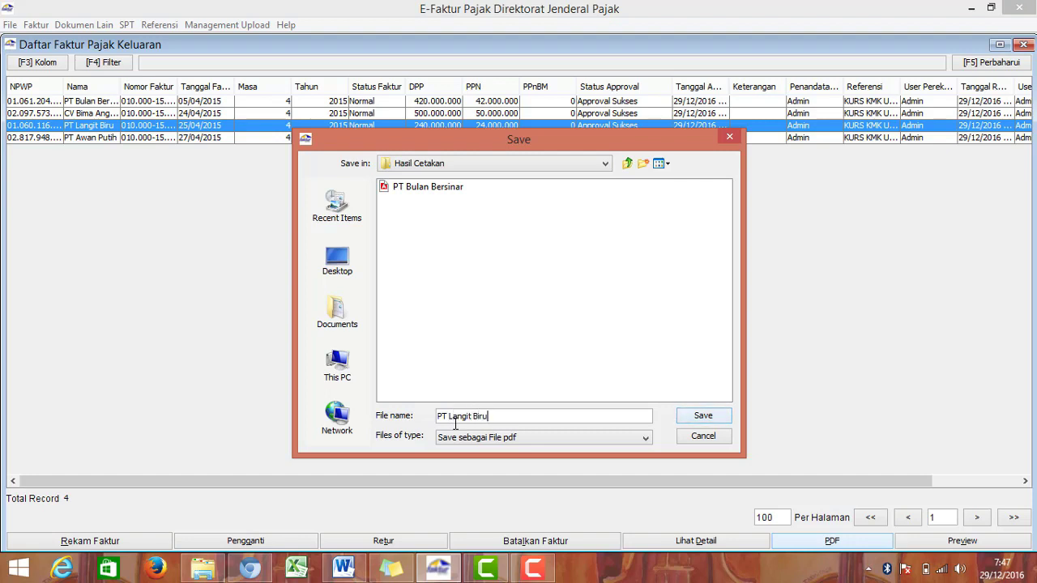
{"action": "left_click", "coordinate": [695, 416]}
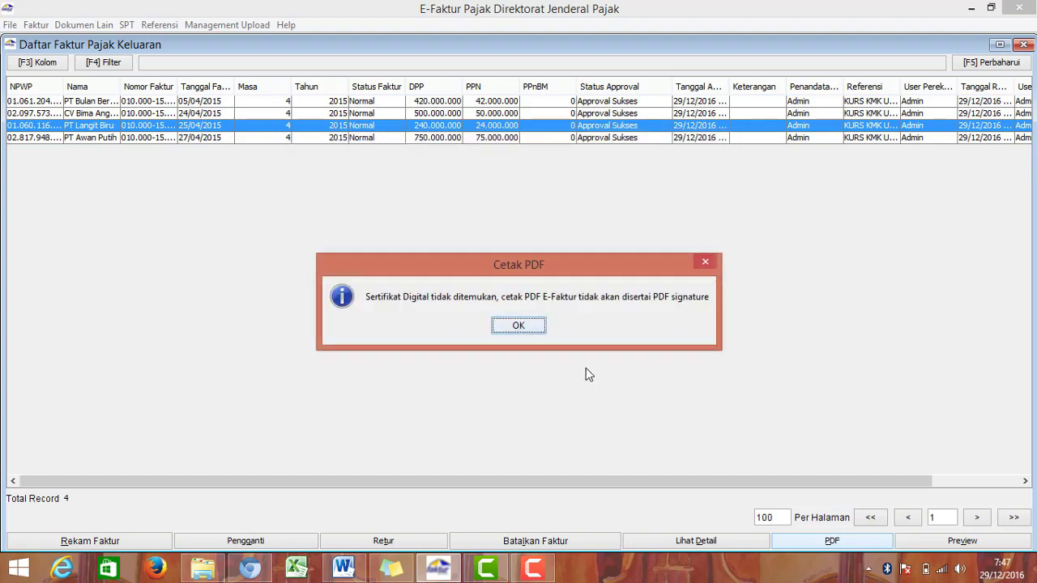
{"action": "left_click", "coordinate": [515, 326]}
{"action": "left_click", "coordinate": [515, 326]}
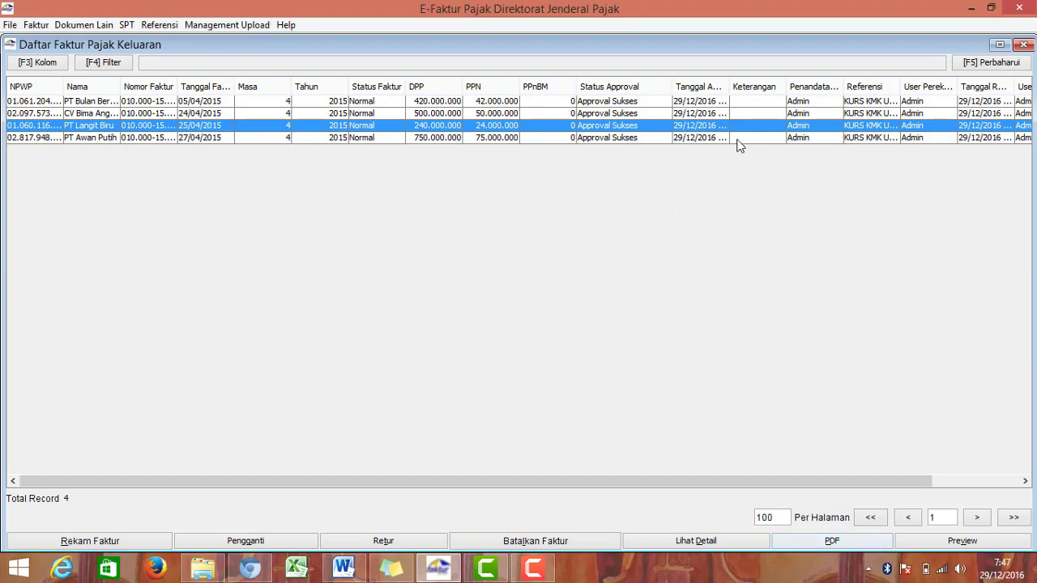
{"action": "left_click", "coordinate": [737, 138]}
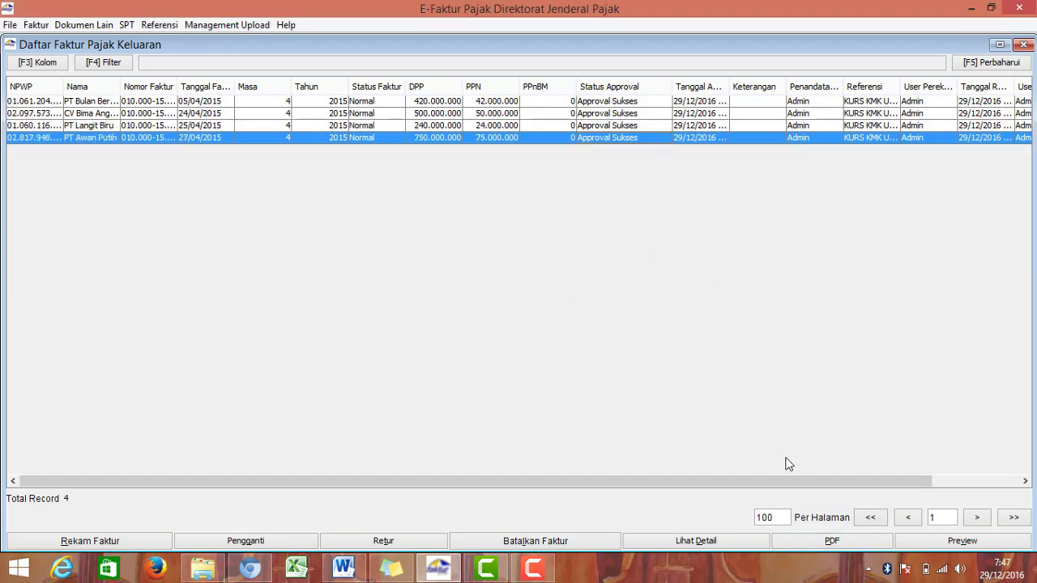
Step: Save the PT Awan Putih invoice (27/04/2015) as 'PT Awan Putih' PDF in D:\E Faktur Dummy_Poppy Viendya\Hasil Cetakan
{"action": "left_click", "coordinate": [810, 540]}
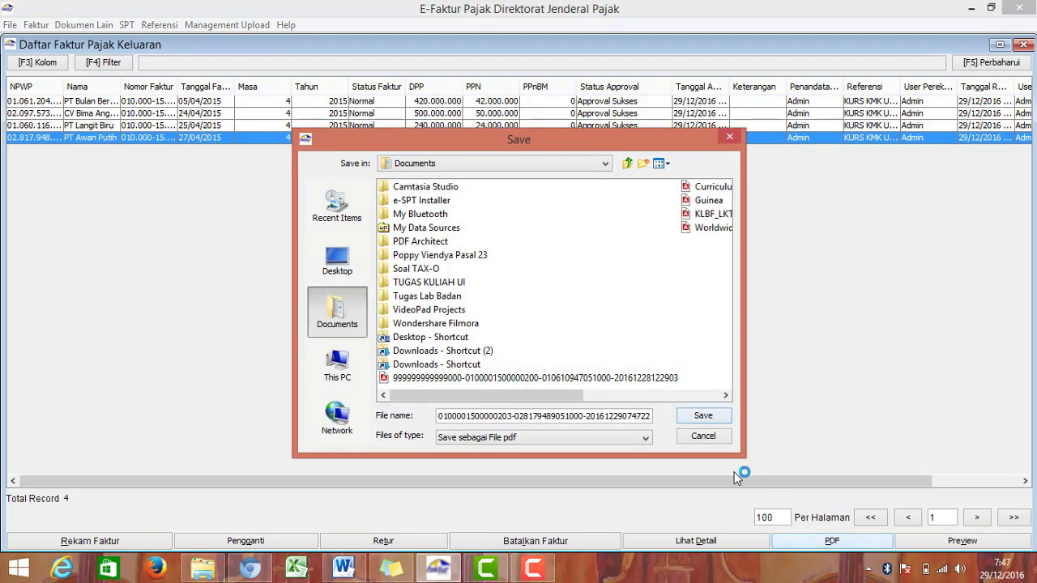
{"action": "left_click", "coordinate": [336, 365]}
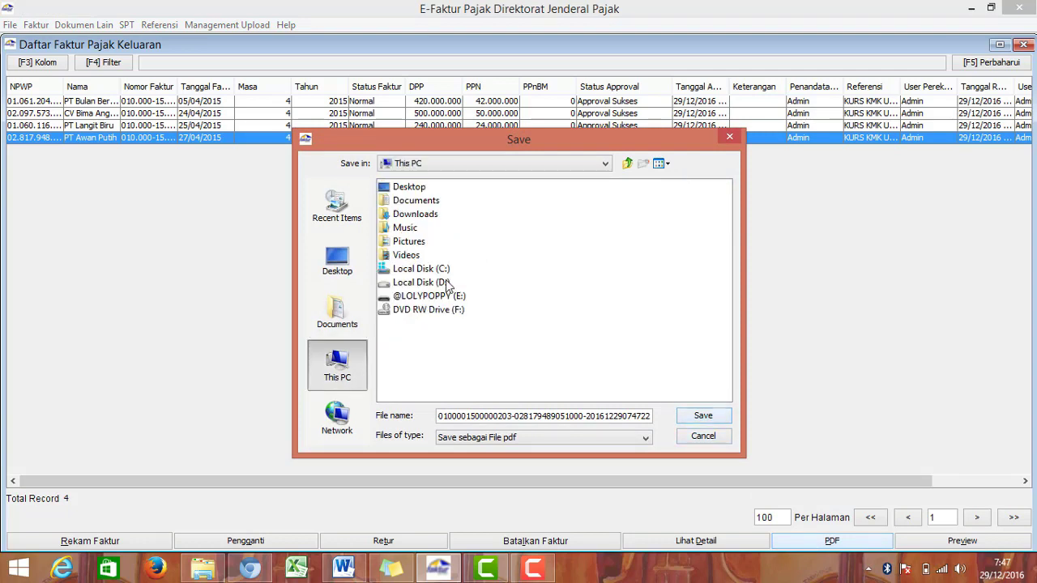
{"action": "double_click", "coordinate": [446, 283]}
{"action": "double_click", "coordinate": [469, 283]}
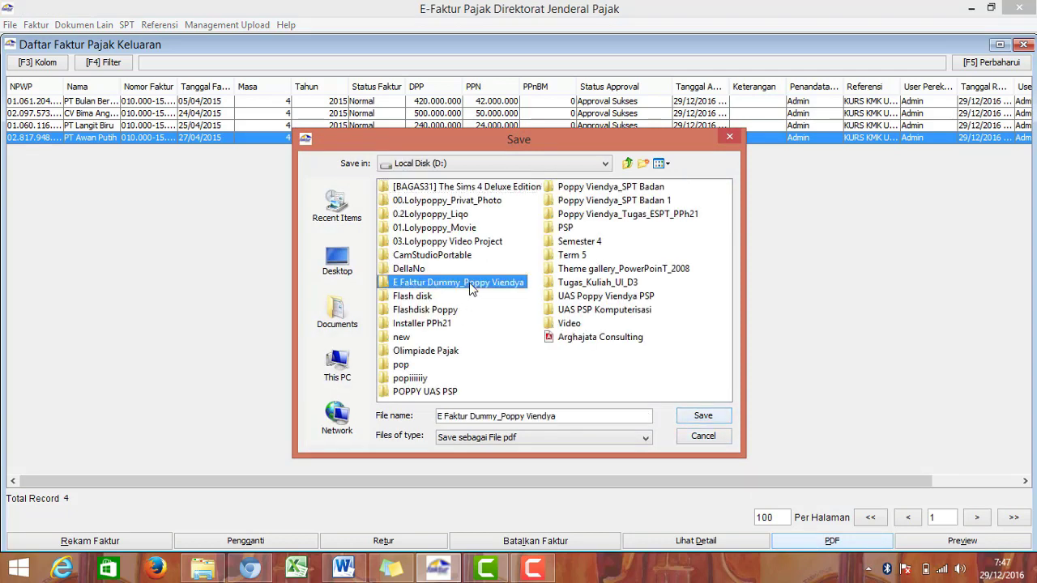
{"action": "double_click", "coordinate": [436, 199]}
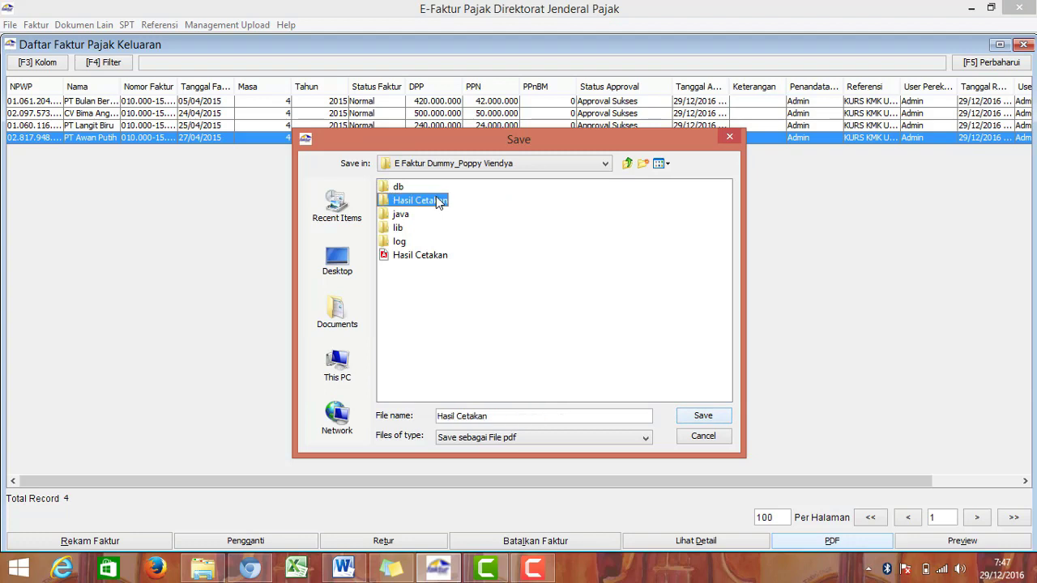
{"action": "left_click_drag", "start_coordinate": [628, 416], "coordinate": [371, 403]}
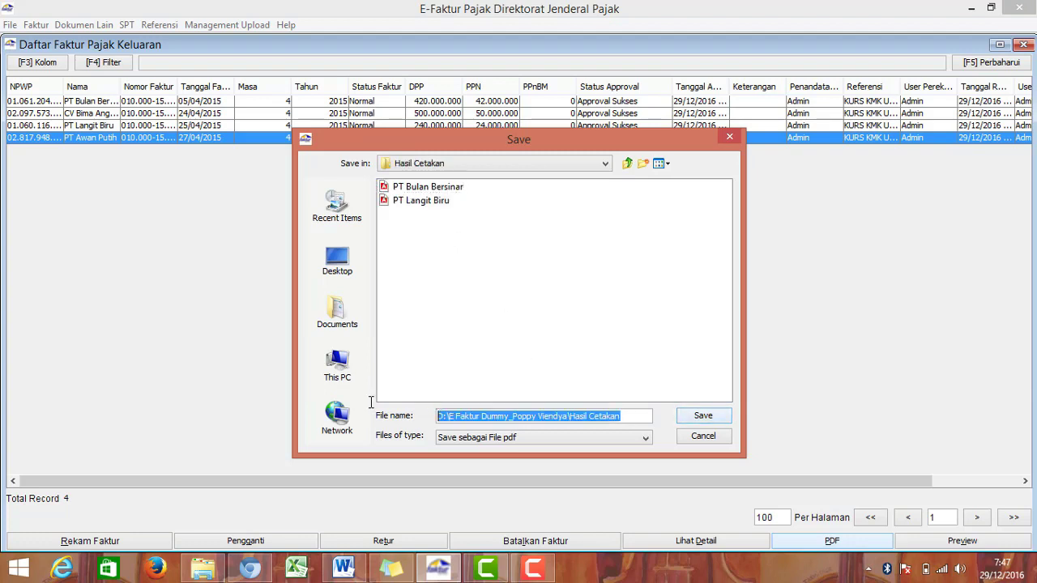
{"action": "type", "text": "PT Awan Putih"}
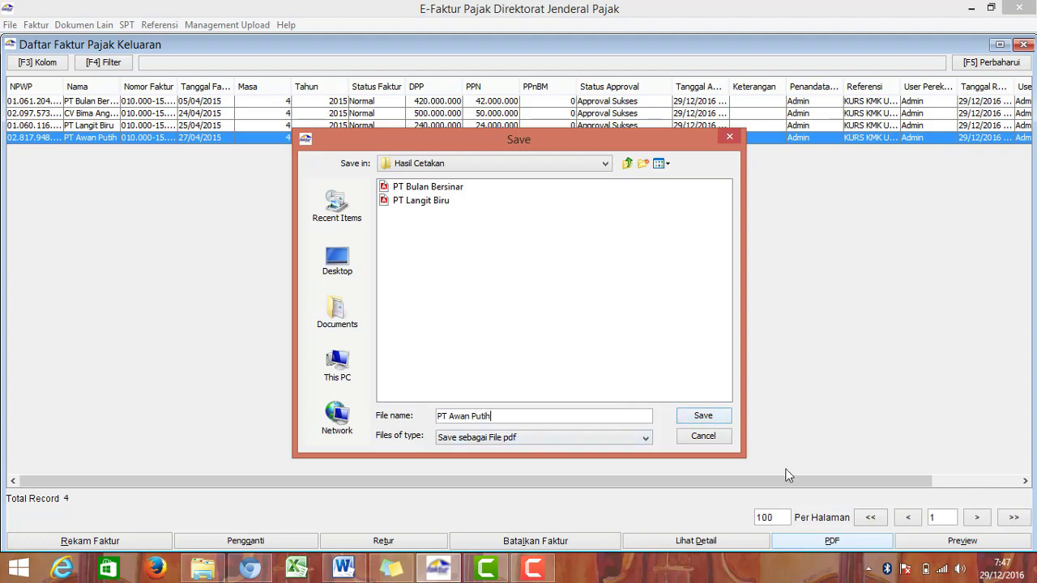
{"action": "left_click", "coordinate": [694, 420]}
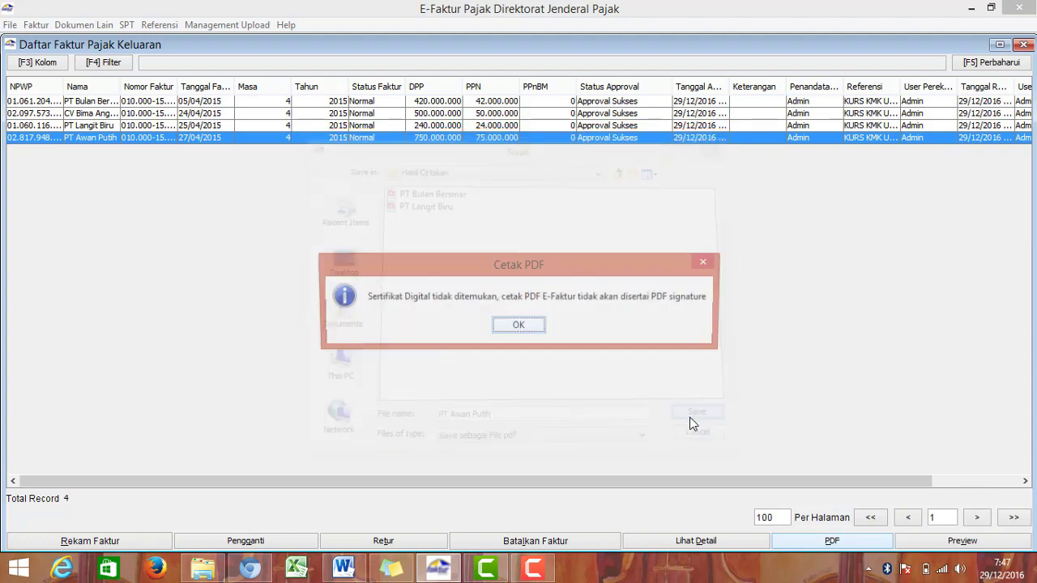
{"action": "left_click", "coordinate": [496, 327]}
{"action": "left_click", "coordinate": [501, 327]}
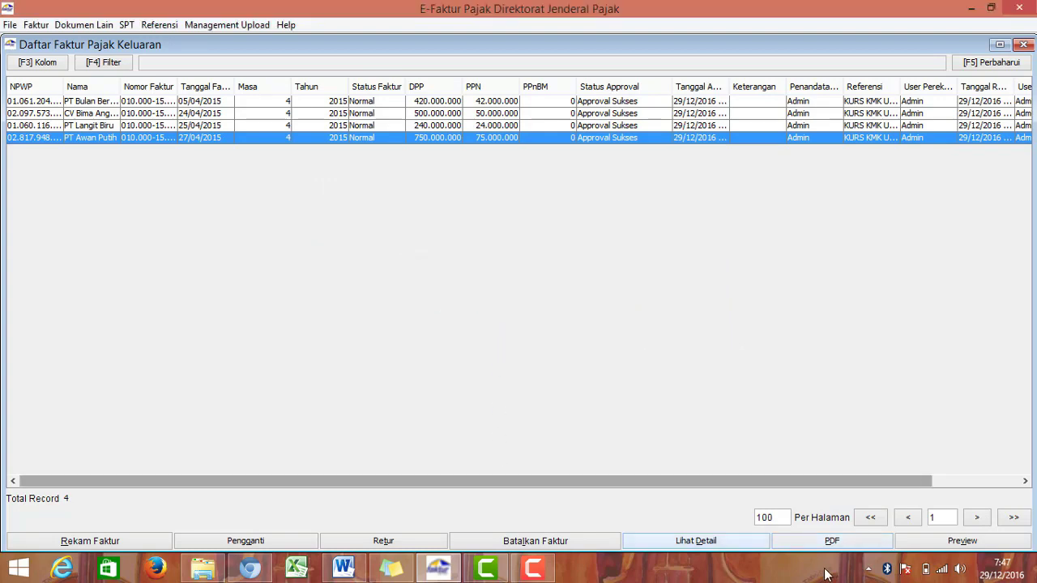
Step: Close the invoice list and open the loose Hasil Cetakan PDF in Adobe Acrobat Reader DC
{"action": "left_click", "coordinate": [1022, 44]}
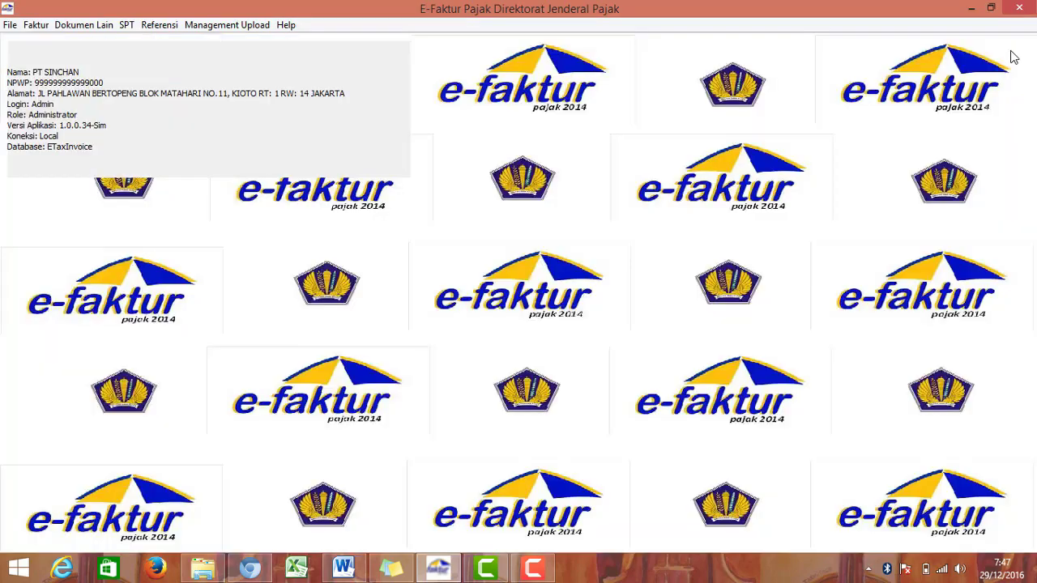
{"action": "left_click", "coordinate": [203, 568]}
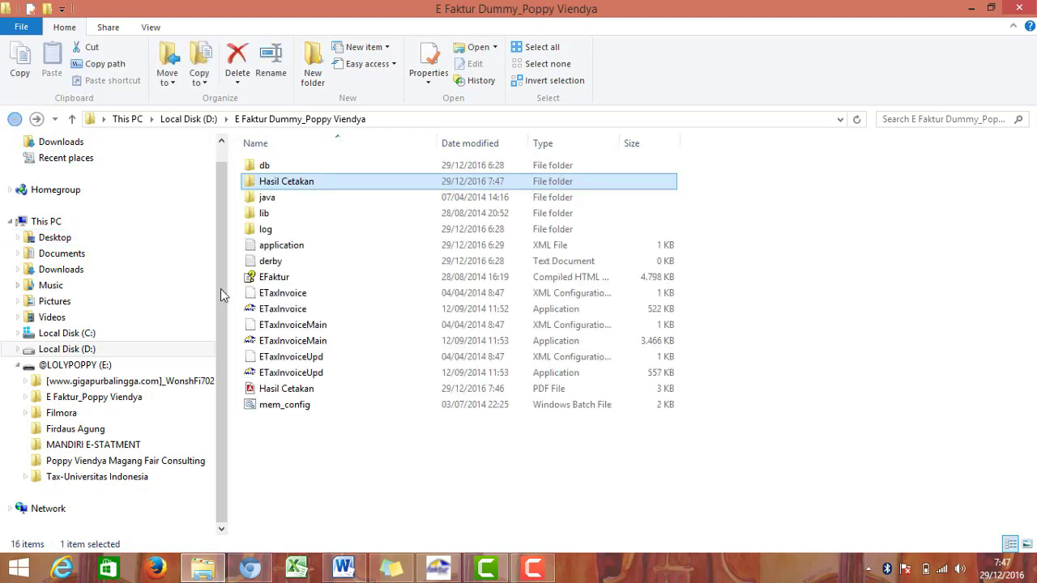
{"action": "left_click", "coordinate": [14, 119]}
{"action": "left_click", "coordinate": [318, 393]}
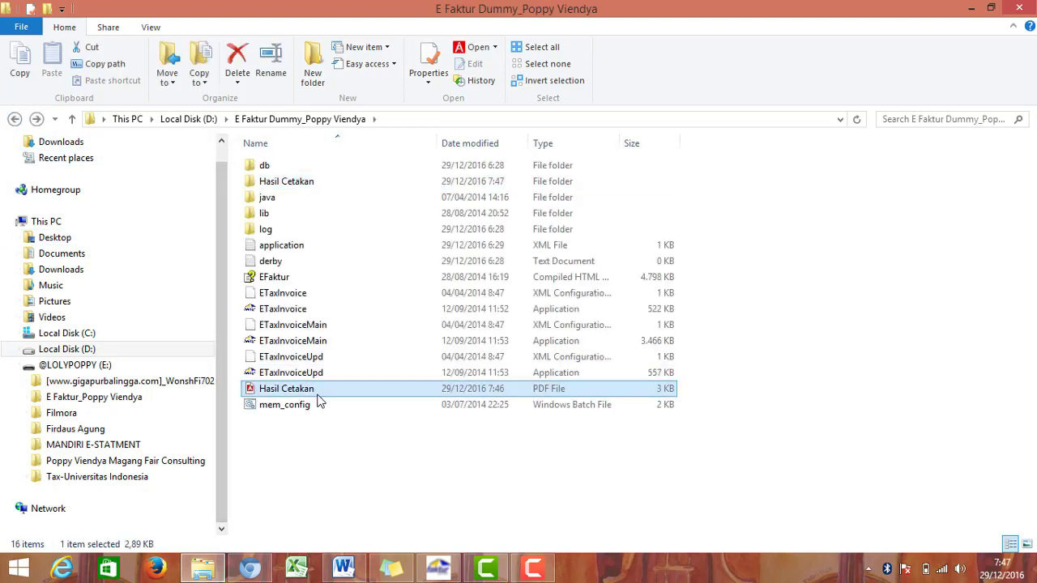
{"action": "right_click", "coordinate": [320, 402]}
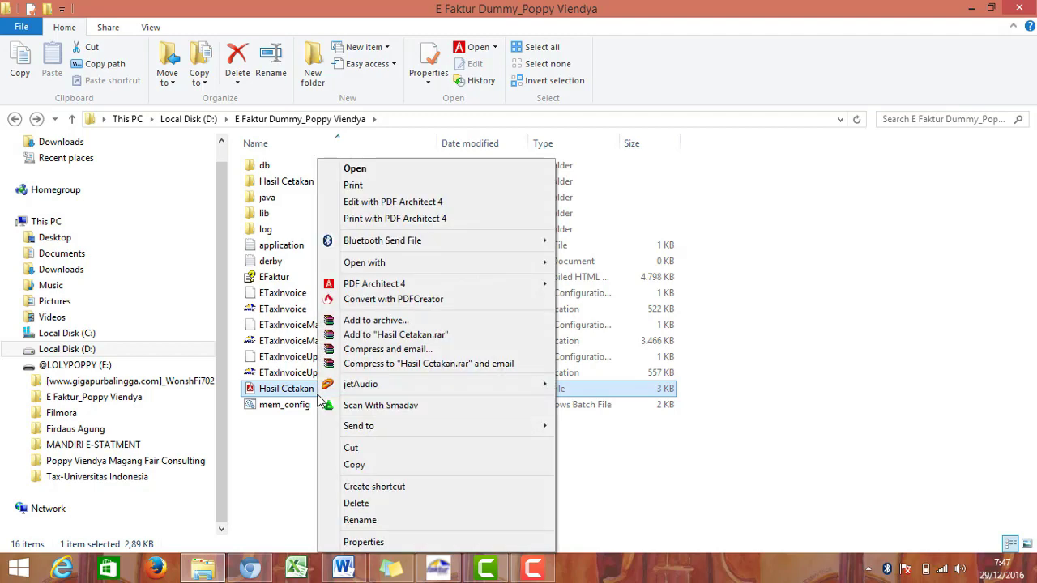
{"action": "mouse_move", "coordinate": [514, 268]}
{"action": "left_click", "coordinate": [575, 264]}
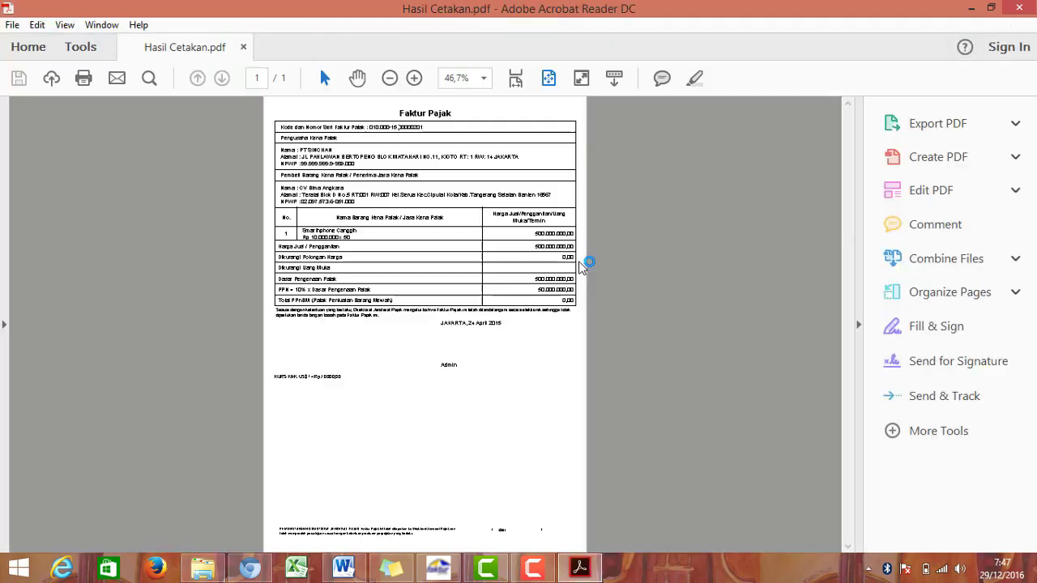
Step: View the invoice at 125% zoom, decline the default-app prompt, and check the CV Bima Angkasa details
{"action": "left_click", "coordinate": [484, 81]}
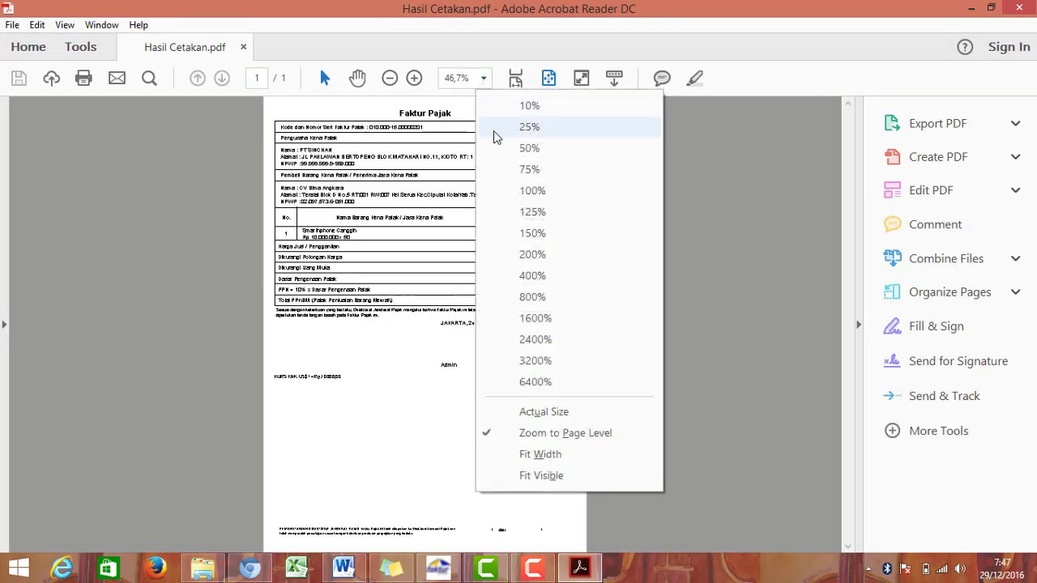
{"action": "left_click", "coordinate": [522, 212]}
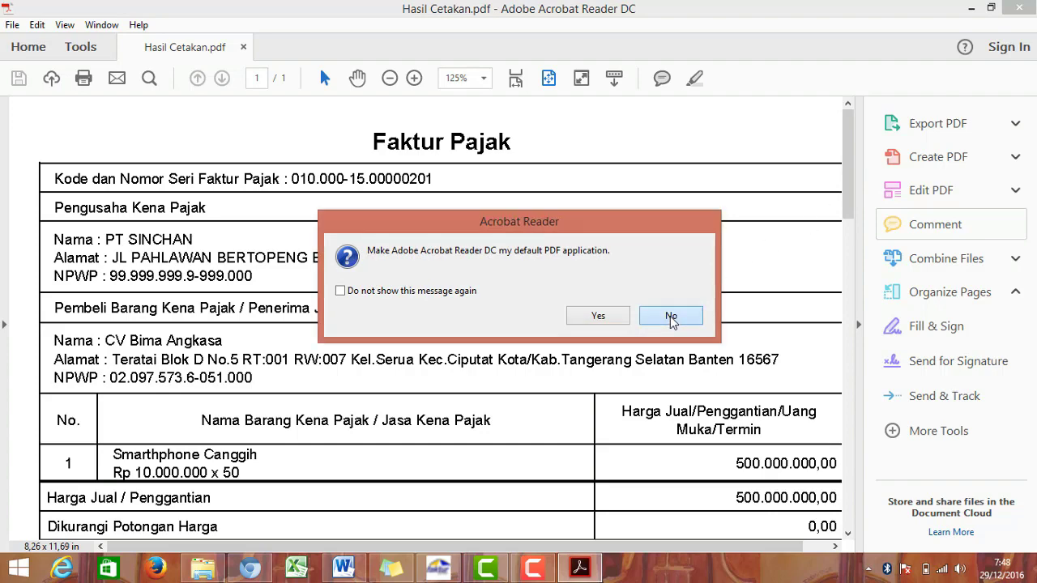
{"action": "left_click", "coordinate": [670, 317]}
{"action": "left_click_drag", "start_coordinate": [841, 210], "coordinate": [851, 189]}
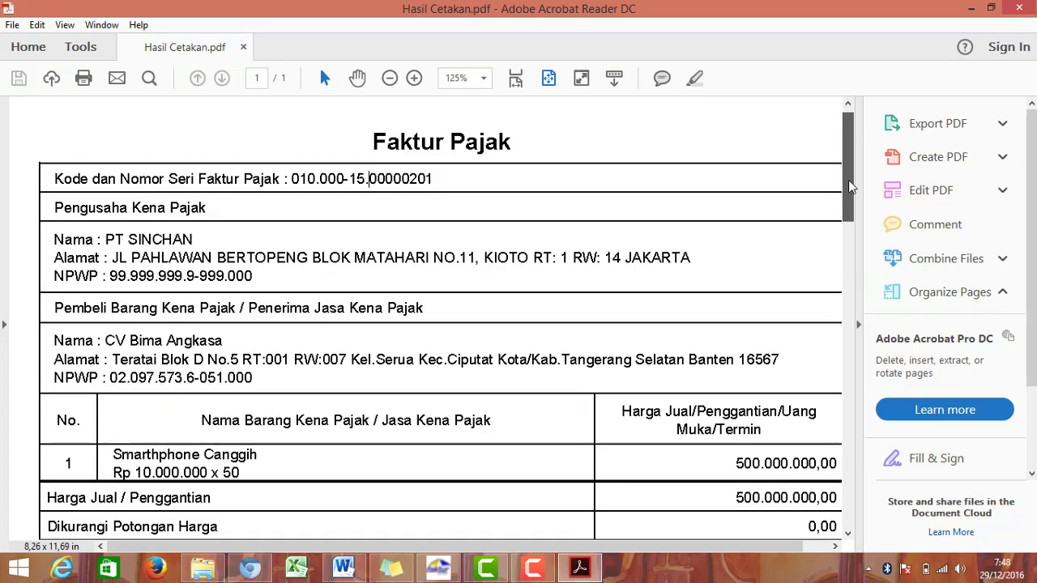
{"action": "left_click", "coordinate": [1021, 7]}
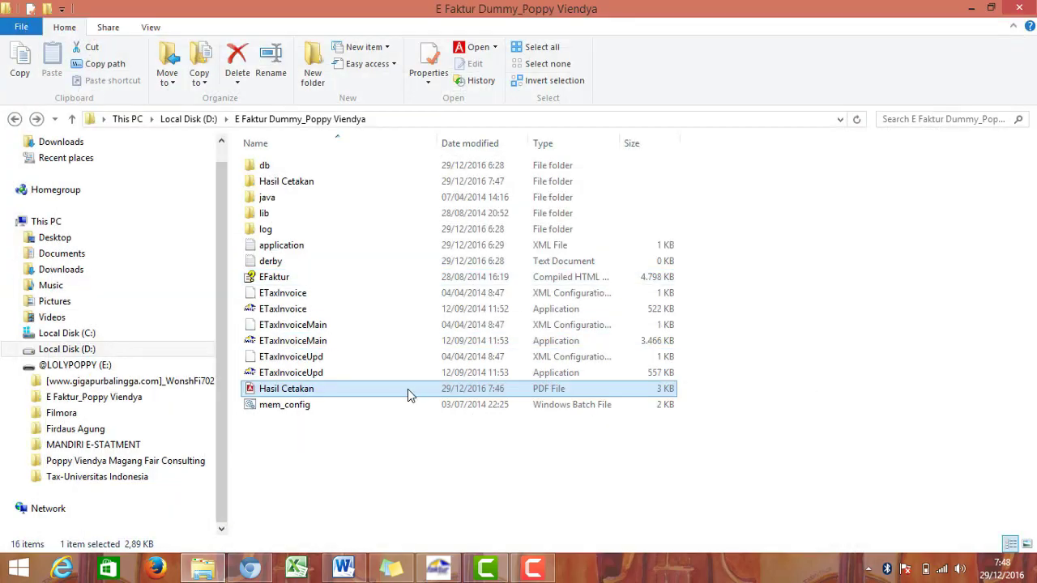
{"action": "right_click", "coordinate": [406, 389]}
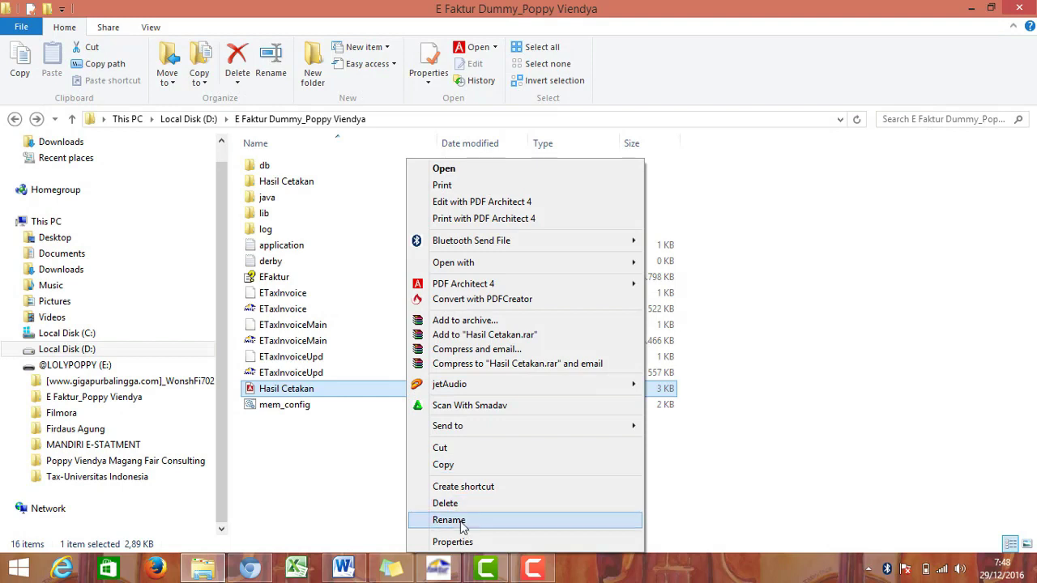
{"action": "left_click", "coordinate": [463, 525]}
{"action": "type", "text": "CV B"}
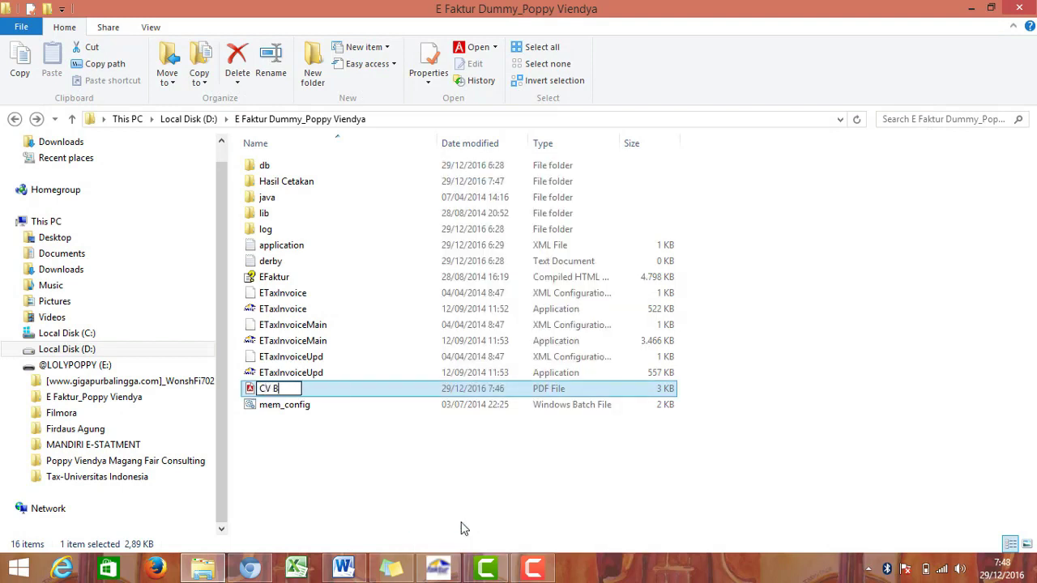
{"action": "type", "text": "ima Angkasa"}
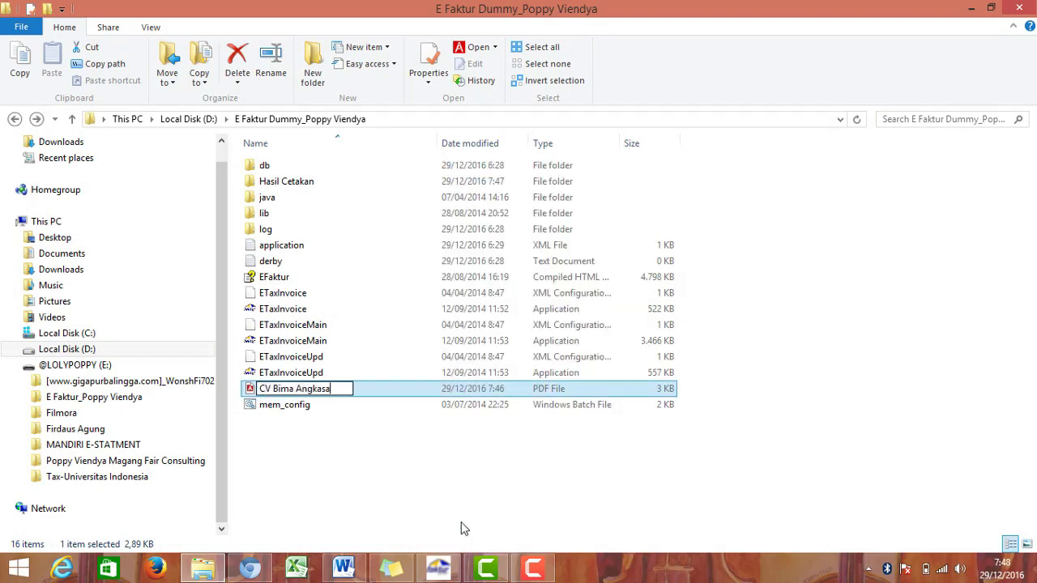
{"action": "key", "text": "Return"}
Step: Move the CV Bima Angkasa PDF into Hasil Cetakan, then bring up the PT Awan Putih file's options
{"action": "key", "text": "ctrl+x"}
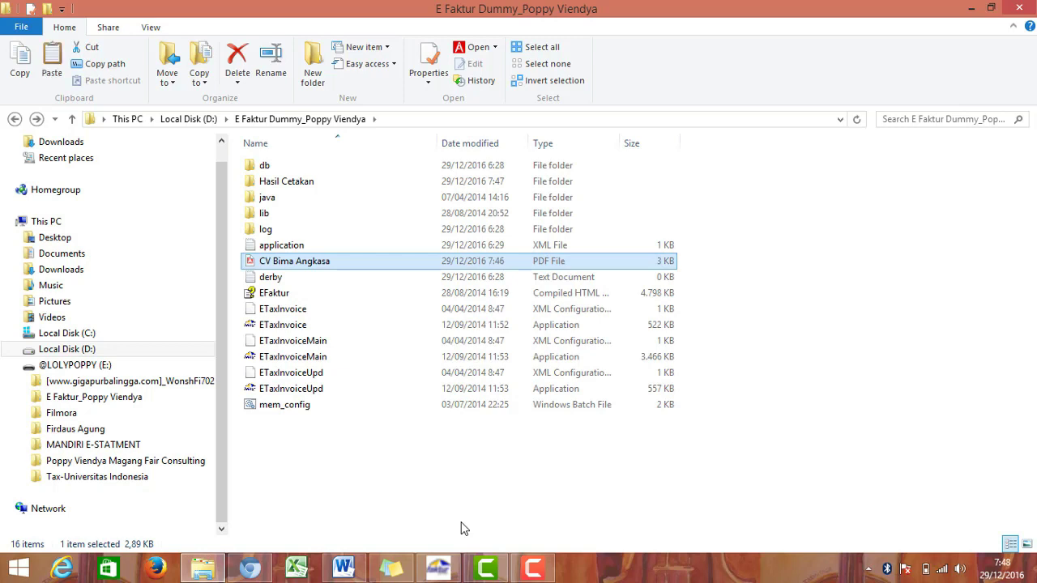
{"action": "double_click", "coordinate": [353, 183]}
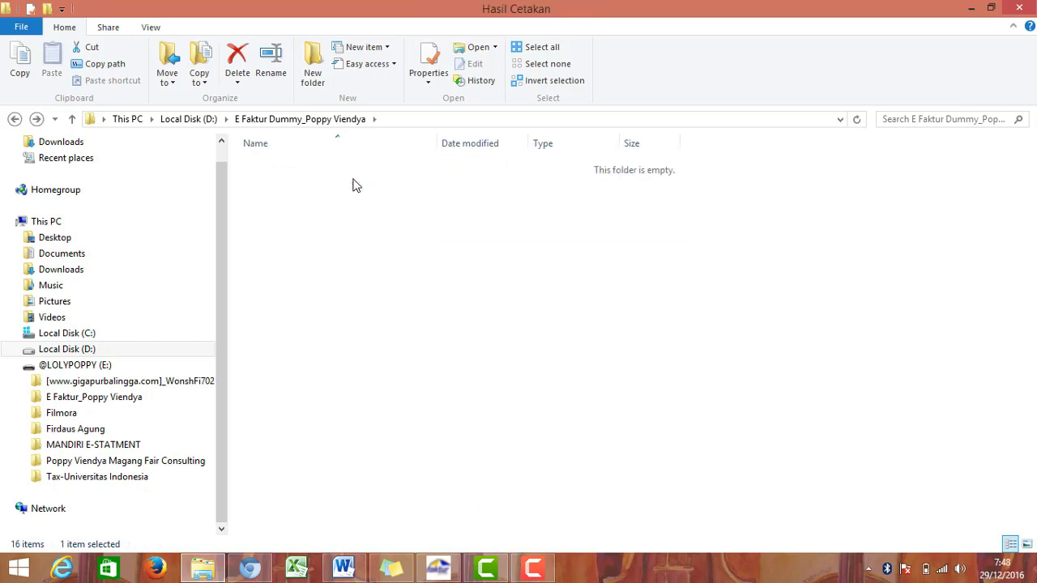
{"action": "key", "text": "ctrl+v"}
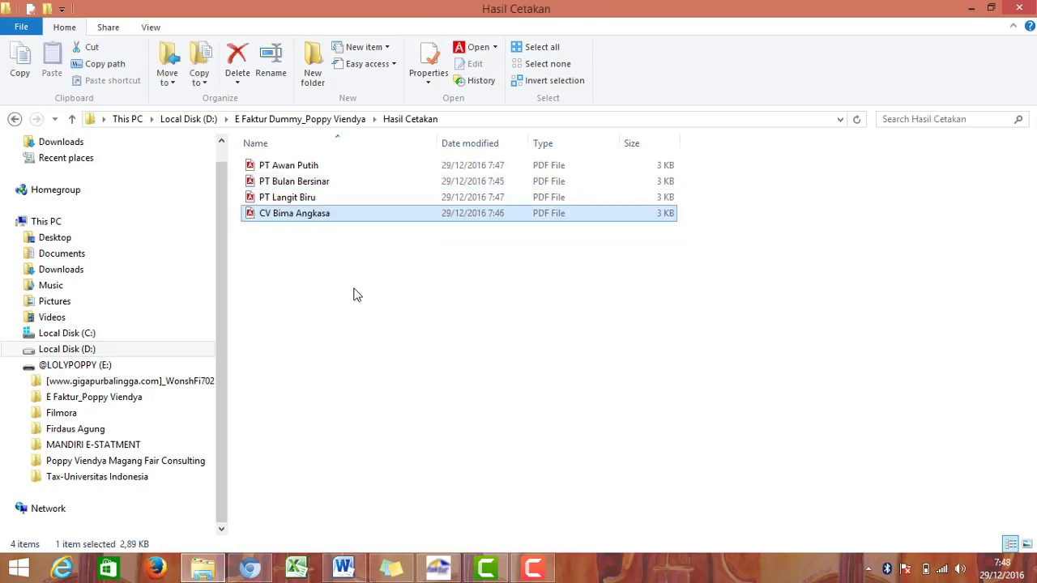
{"action": "left_click", "coordinate": [354, 294]}
{"action": "left_click", "coordinate": [278, 166]}
{"action": "right_click", "coordinate": [300, 166]}
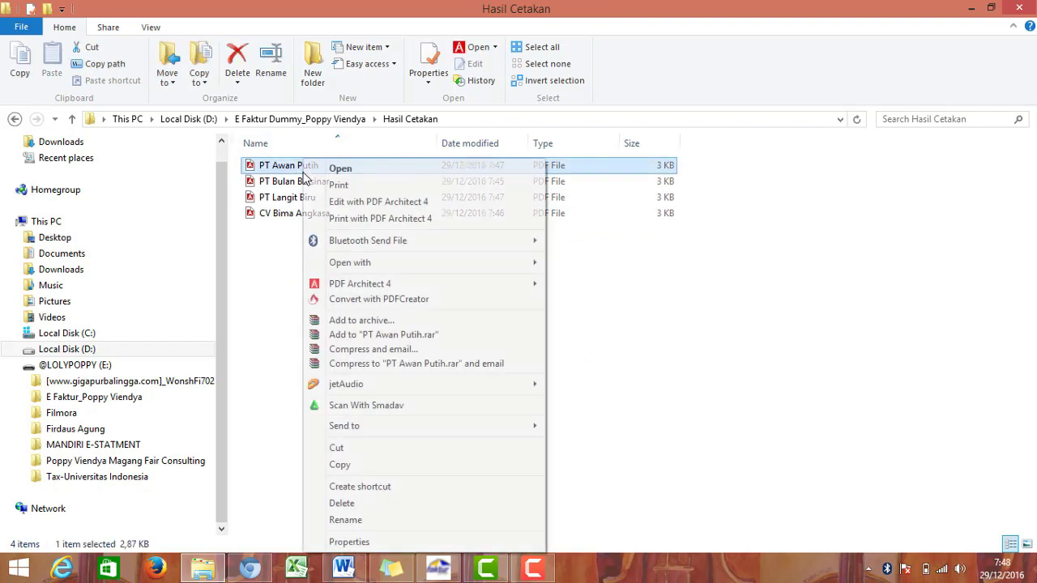
{"action": "mouse_move", "coordinate": [505, 264]}
{"action": "left_click", "coordinate": [551, 263]}
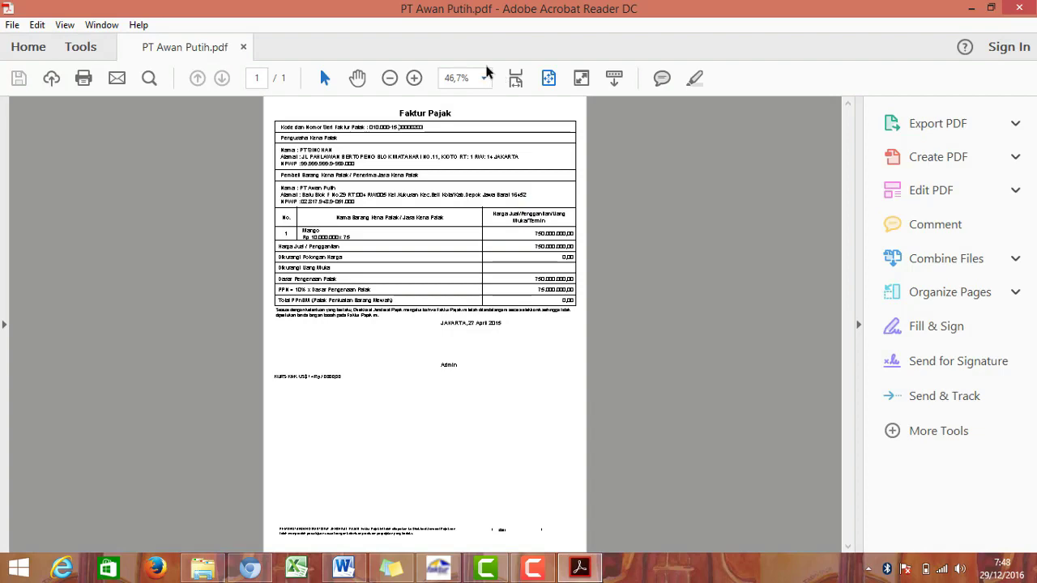
{"action": "left_click", "coordinate": [484, 78]}
{"action": "left_click", "coordinate": [543, 213]}
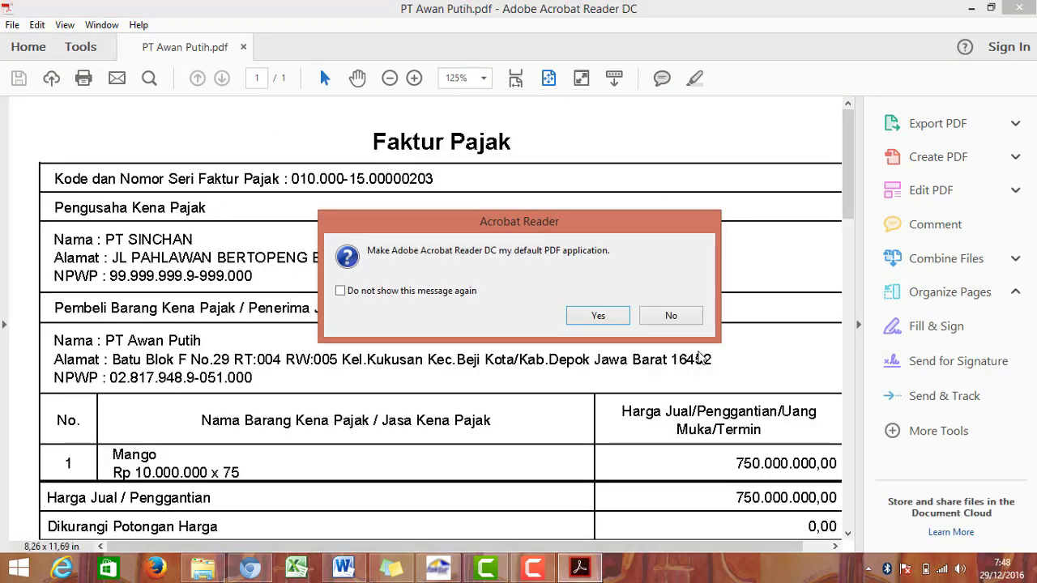
{"action": "left_click", "coordinate": [669, 317]}
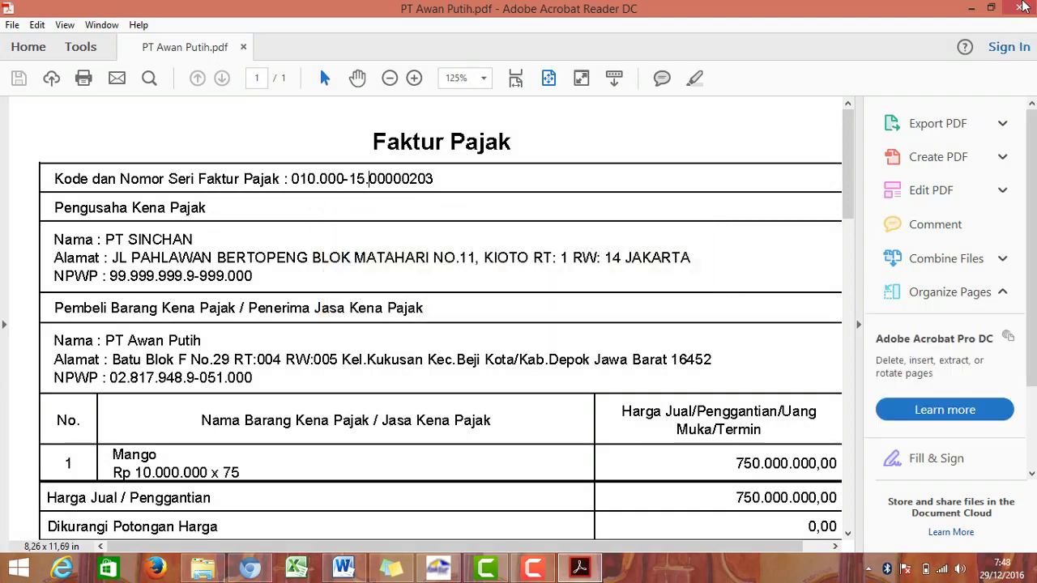
{"action": "left_click", "coordinate": [1021, 7]}
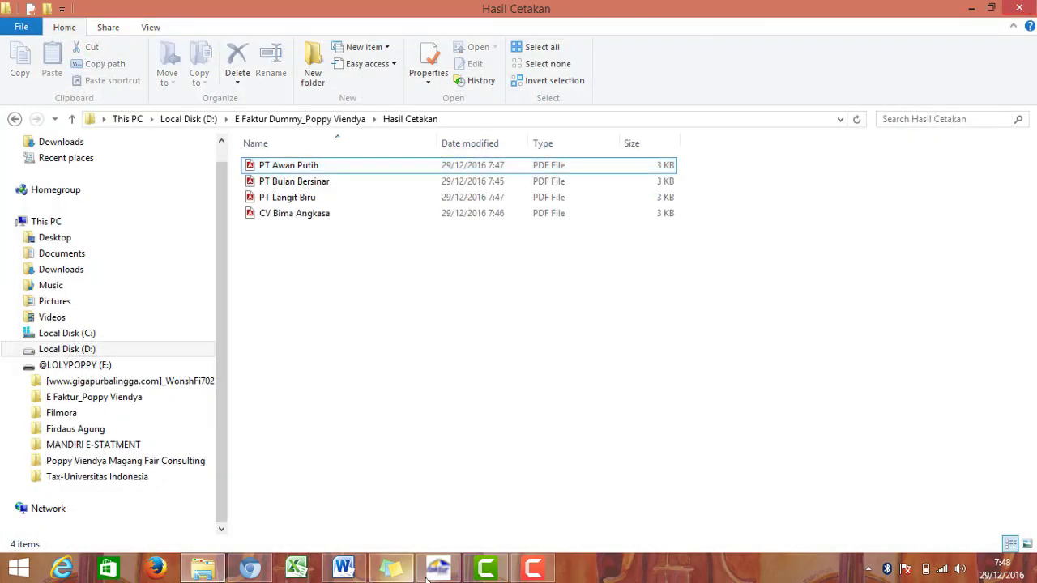
Step: Bring the Word document 'soal latihan e faktur' forward and scroll down to its final questions
{"action": "left_click", "coordinate": [431, 574]}
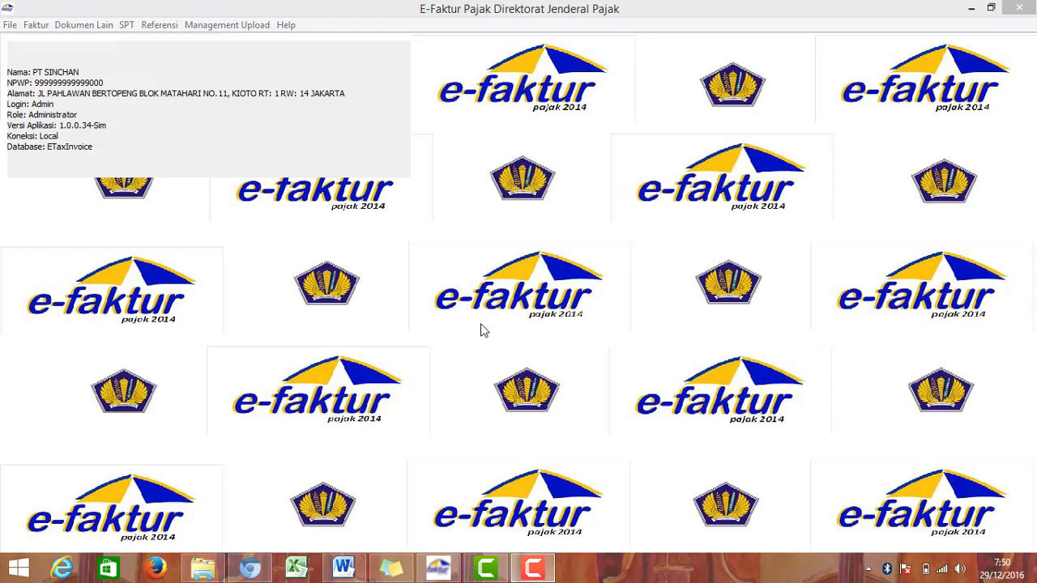
{"action": "left_click", "coordinate": [404, 442]}
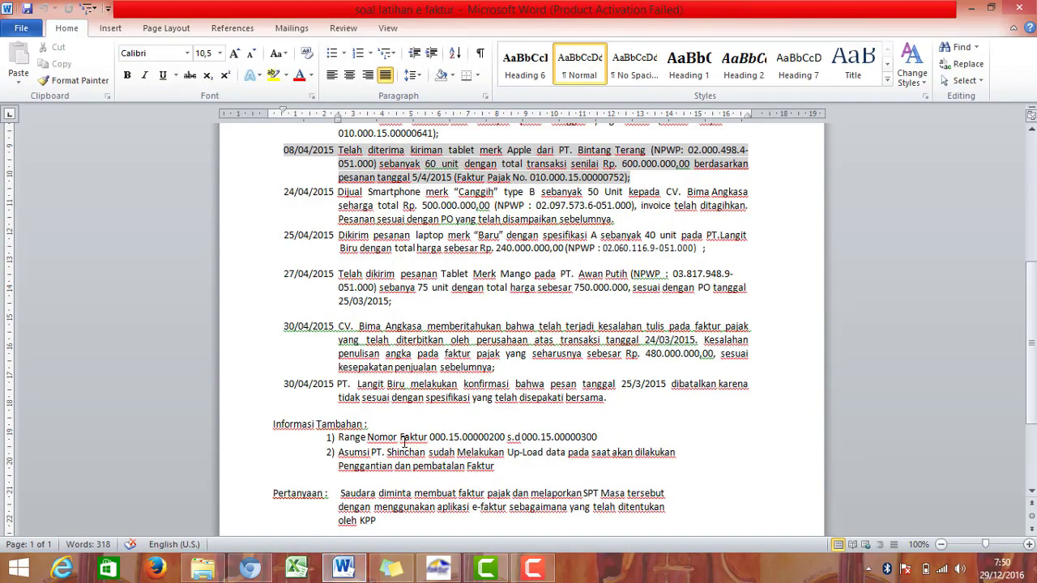
{"action": "scroll", "coordinate": [415, 439], "scroll_direction": "down", "scroll_amount": 3}
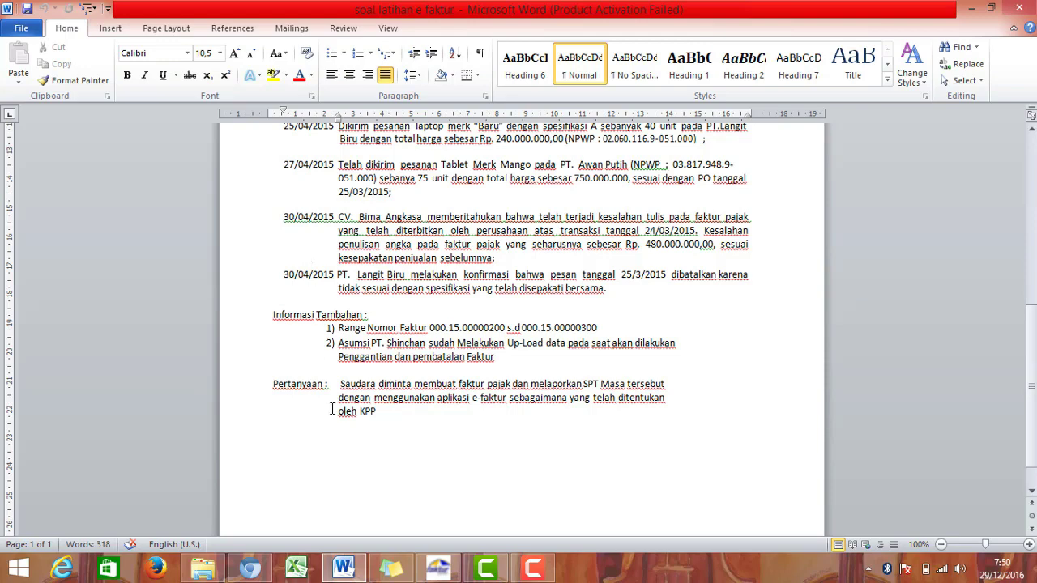
Step: Switch from the Word exercise to the PT SINCHAN e-Faktur main window
{"action": "mouse_move", "coordinate": [432, 574]}
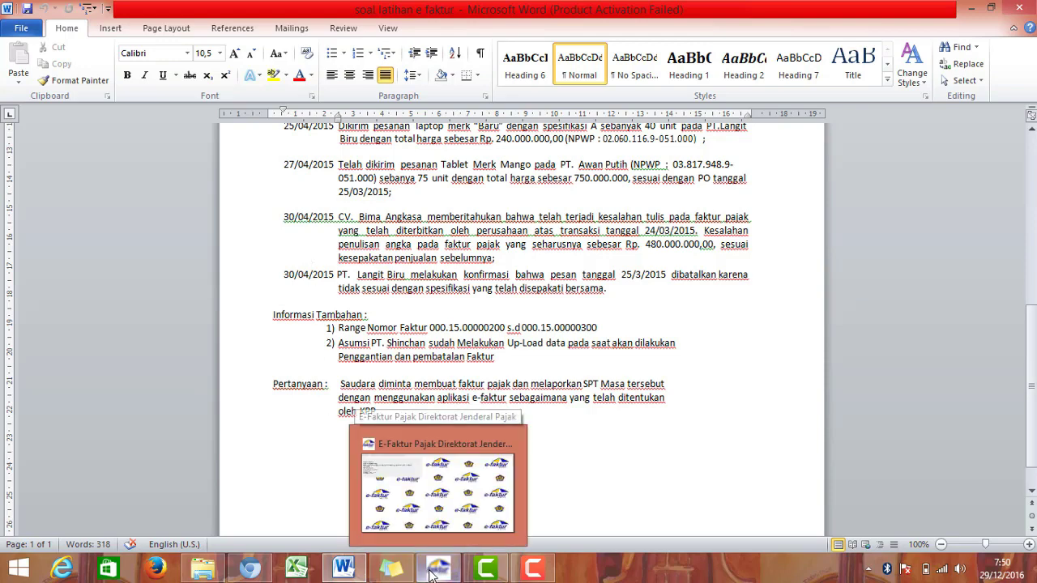
{"action": "left_click", "coordinate": [437, 483]}
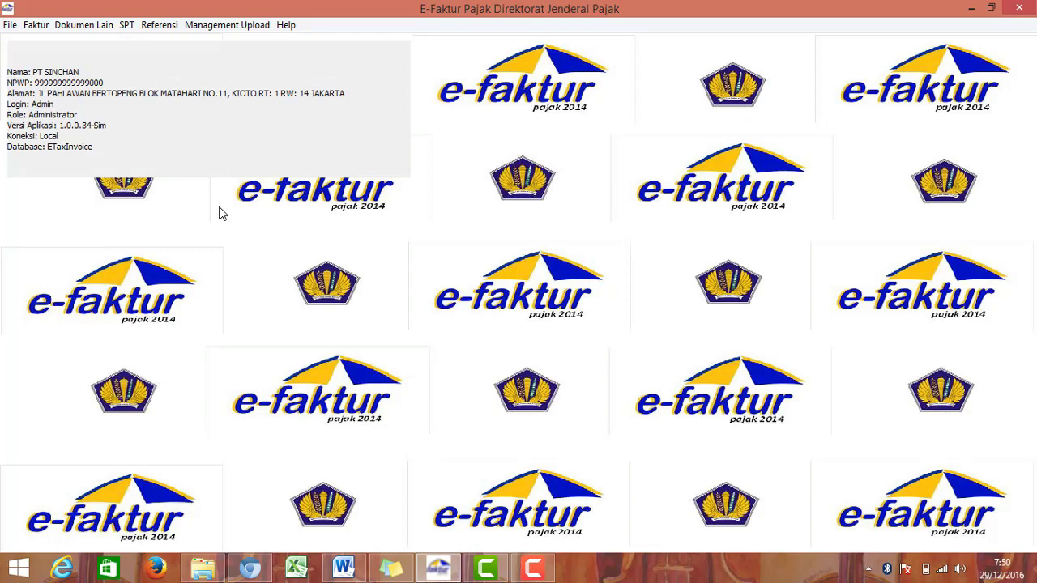
Step: Open the Pajak Keluaran Administrasi Faktur list, widen the Nama column and select CV Bima Angkasa's invoice
{"action": "left_click", "coordinate": [36, 25]}
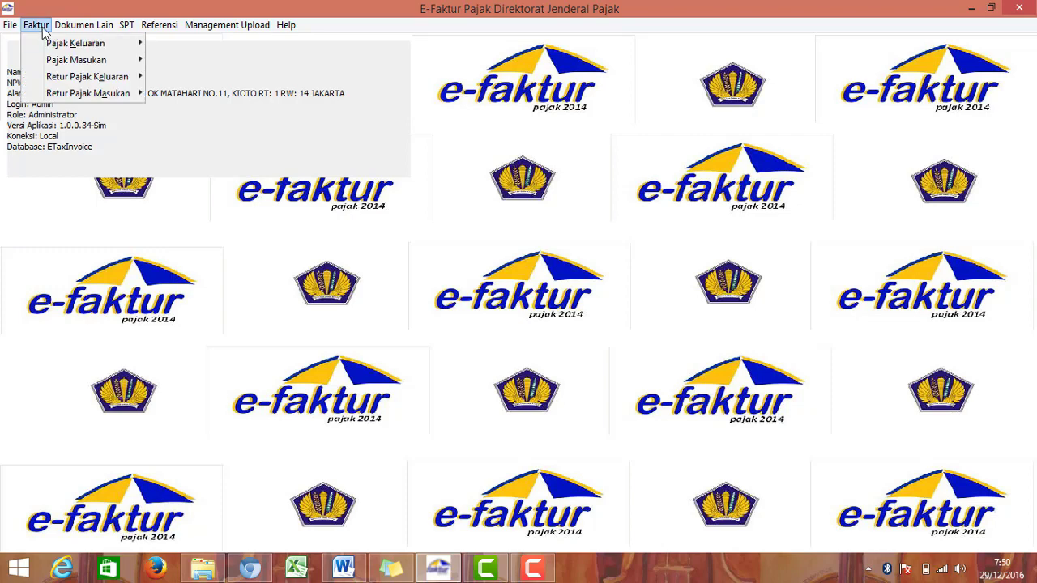
{"action": "mouse_move", "coordinate": [81, 45]}
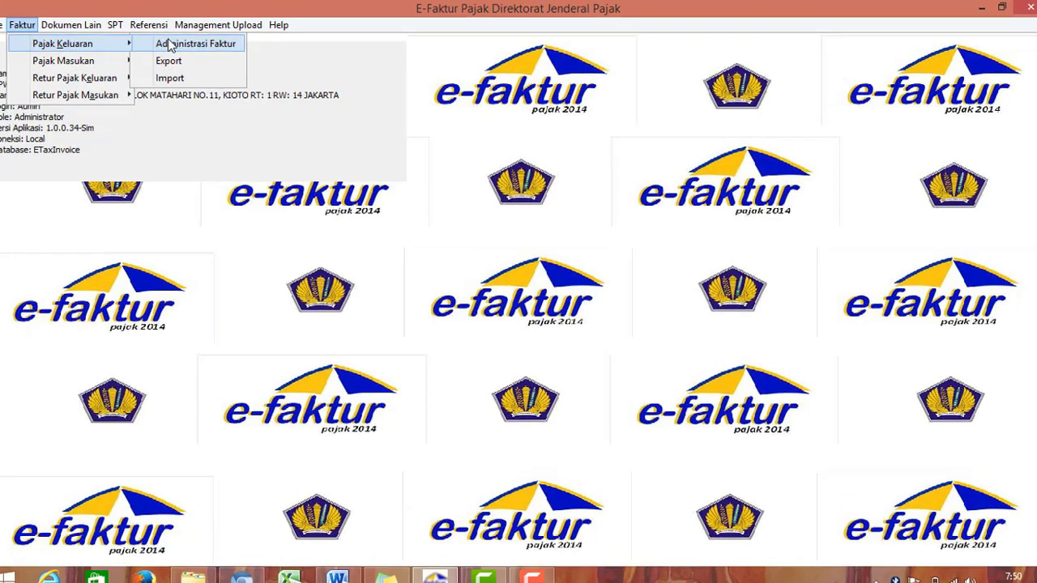
{"action": "left_click", "coordinate": [187, 43]}
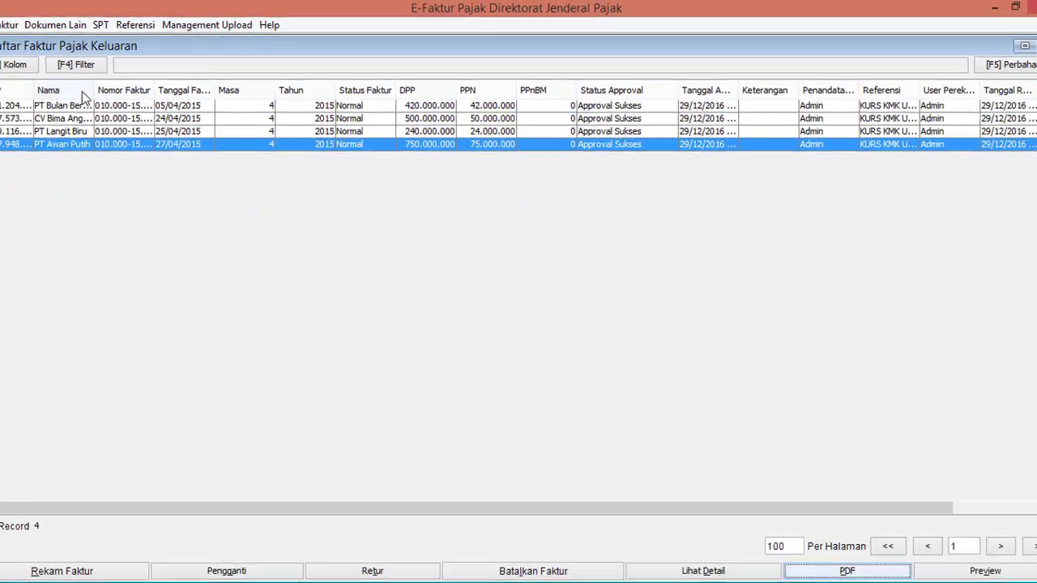
{"action": "left_click_drag", "start_coordinate": [123, 87], "coordinate": [205, 83]}
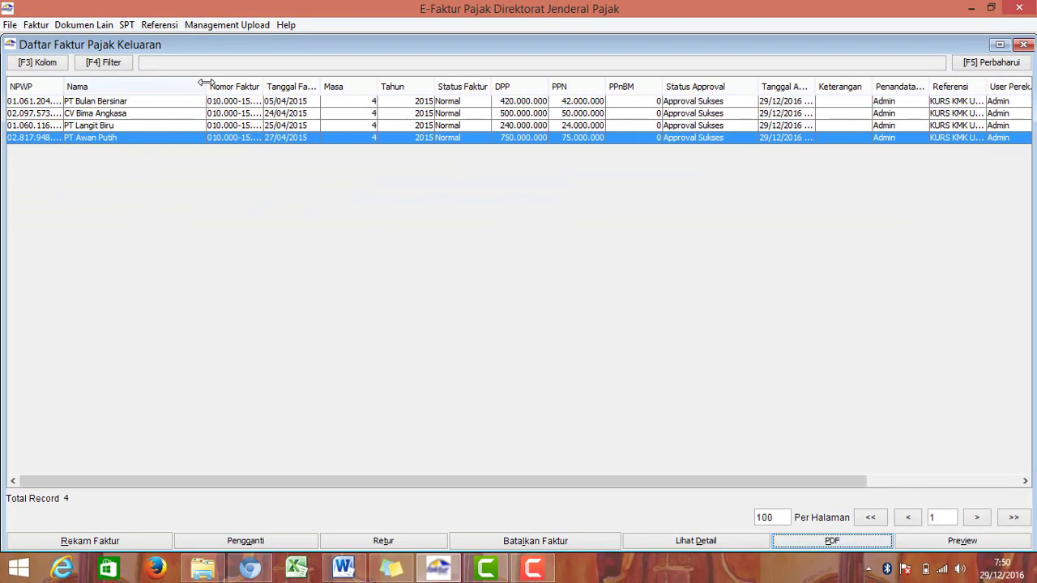
{"action": "left_click", "coordinate": [158, 116]}
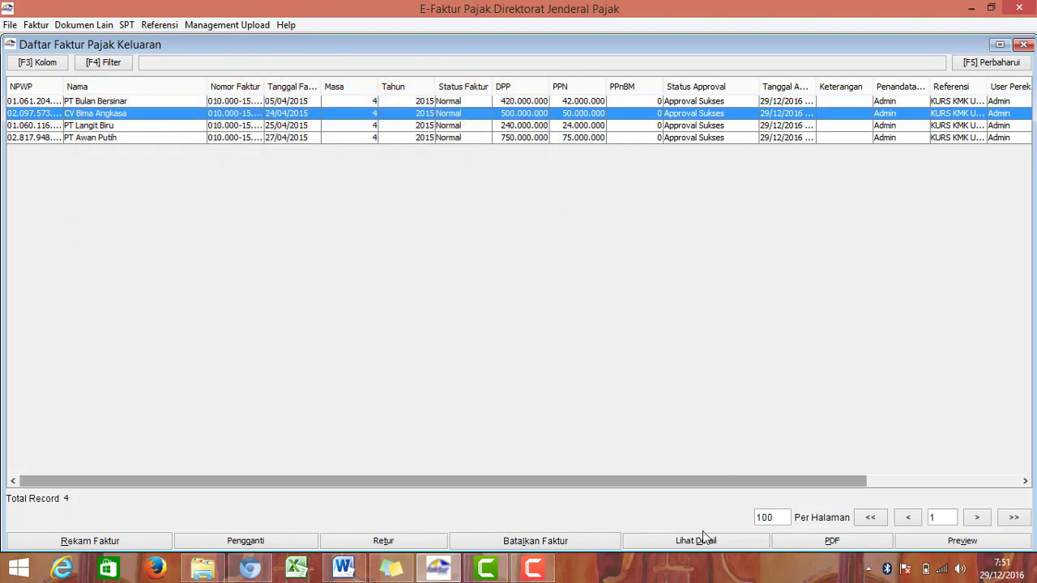
{"action": "left_click_drag", "start_coordinate": [722, 481], "coordinate": [927, 483]}
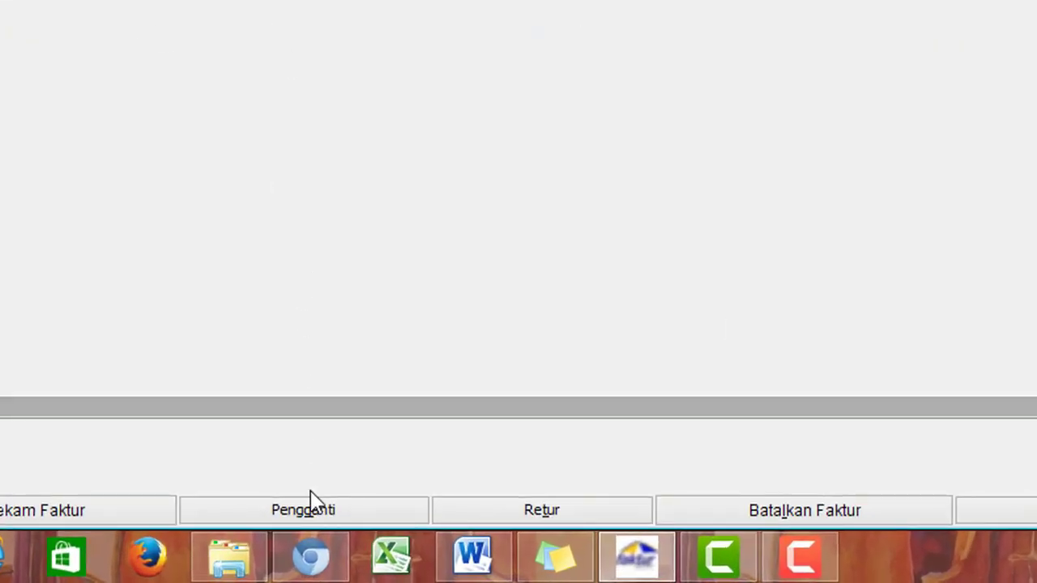
Step: Start a Pengganti for invoice 010.000-15.00000201 with document date 30/04/2015 and confirm it
{"action": "left_click", "coordinate": [315, 519]}
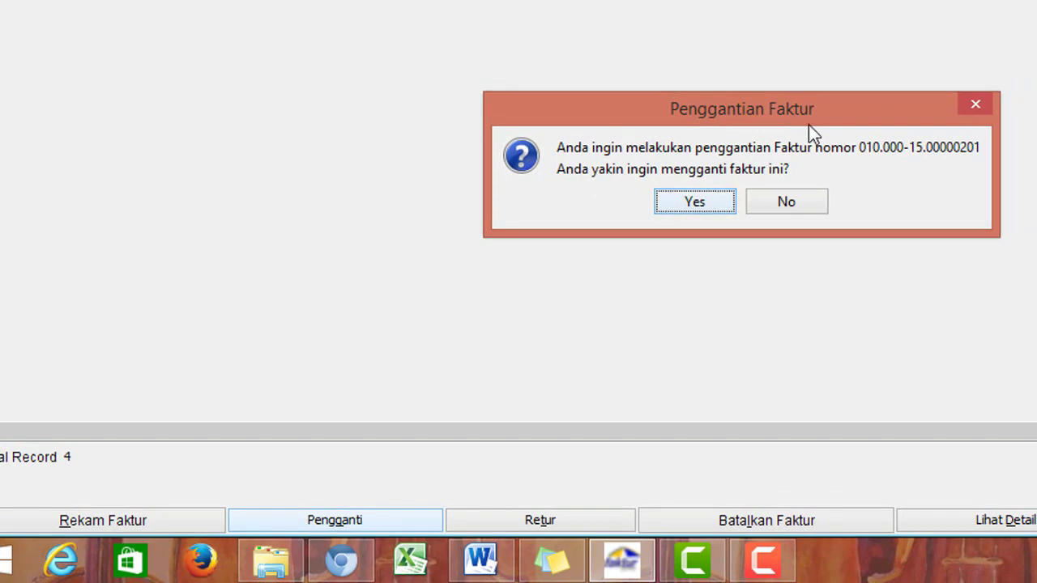
{"action": "left_click", "coordinate": [717, 200]}
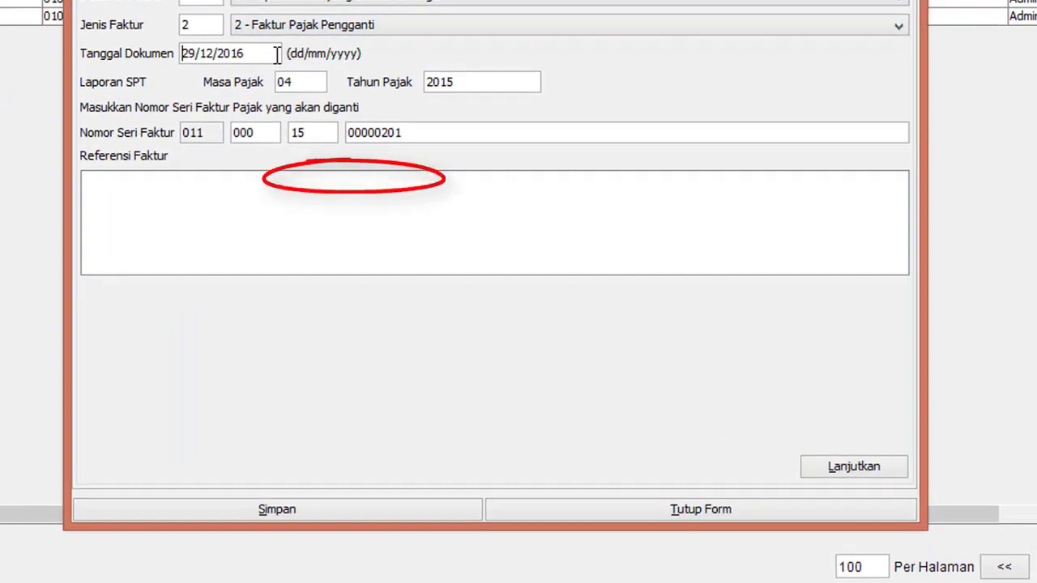
{"action": "key", "text": "shift+Right"}
{"action": "key", "text": "shift+Right"}
{"action": "key", "text": "shift+Right"}
{"action": "key", "text": "shift+Right"}
{"action": "key", "text": "shift+Right"}
{"action": "key", "text": "shift+Right"}
{"action": "key", "text": "shift+Right"}
{"action": "key", "text": "shift+Right"}
{"action": "key", "text": "shift+Right"}
{"action": "key", "text": "shift+Right"}
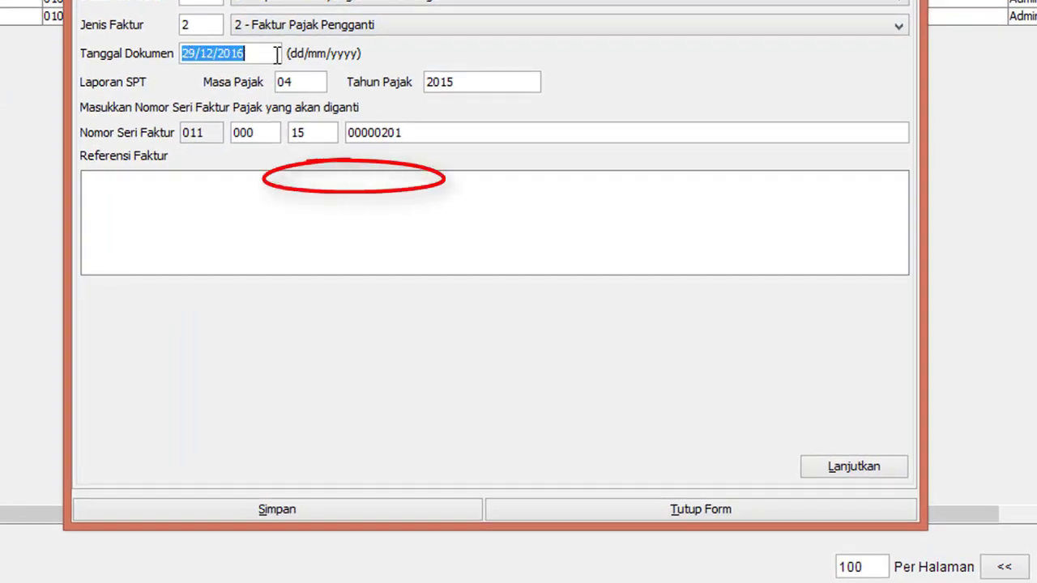
{"action": "type", "text": "30/04/201"}
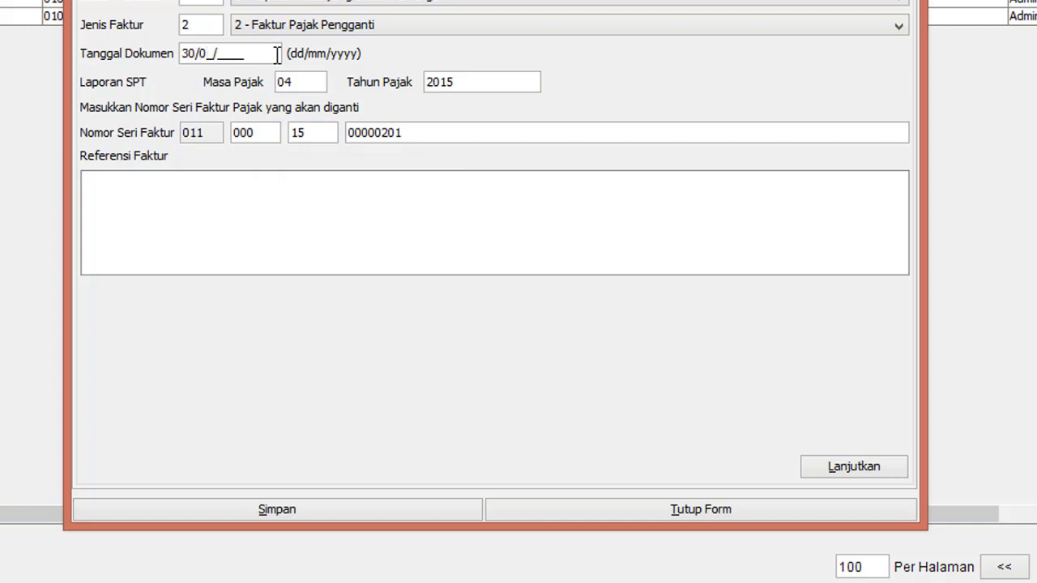
{"action": "type", "text": "5"}
{"action": "left_click", "coordinate": [815, 474]}
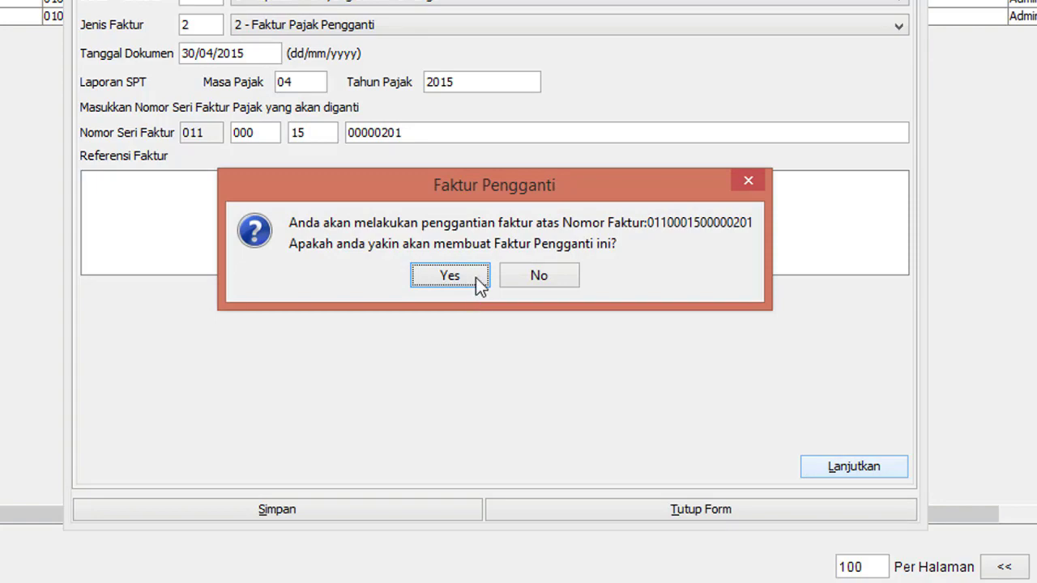
{"action": "left_click", "coordinate": [479, 278]}
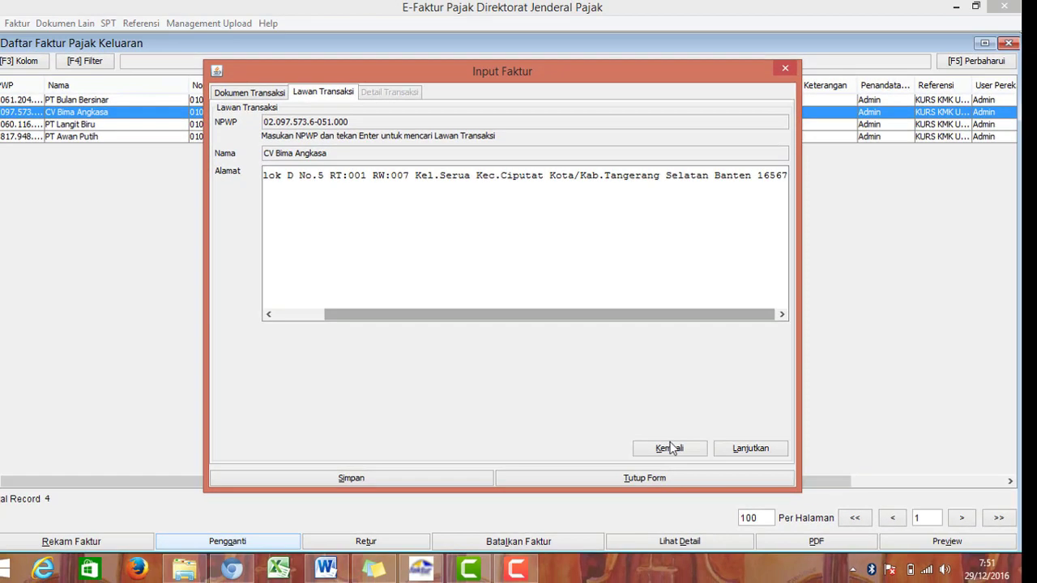
Step: Go to the transaction details and select the smartphone item line
{"action": "left_click", "coordinate": [730, 450]}
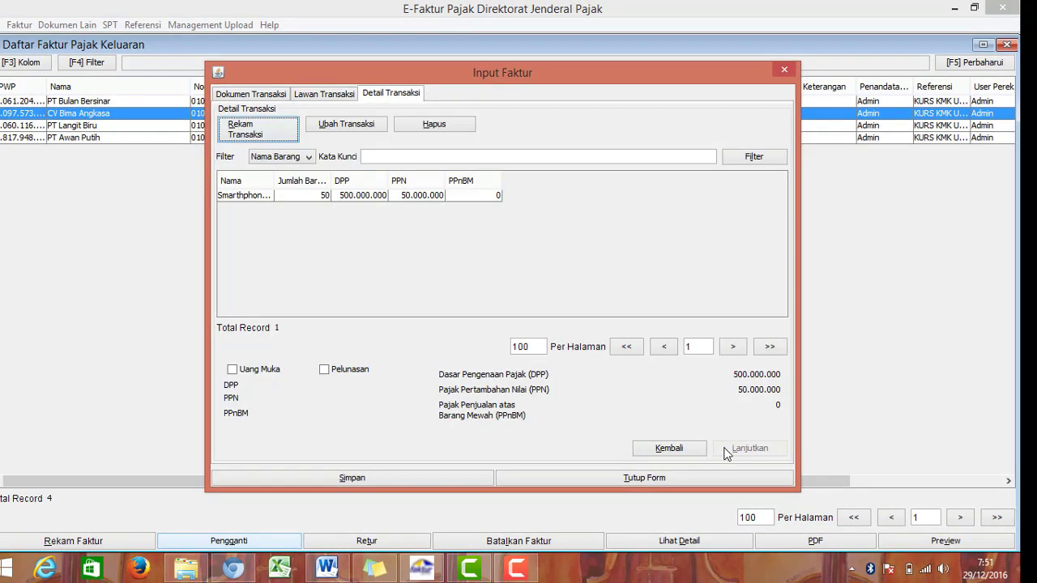
{"action": "left_click", "coordinate": [261, 196]}
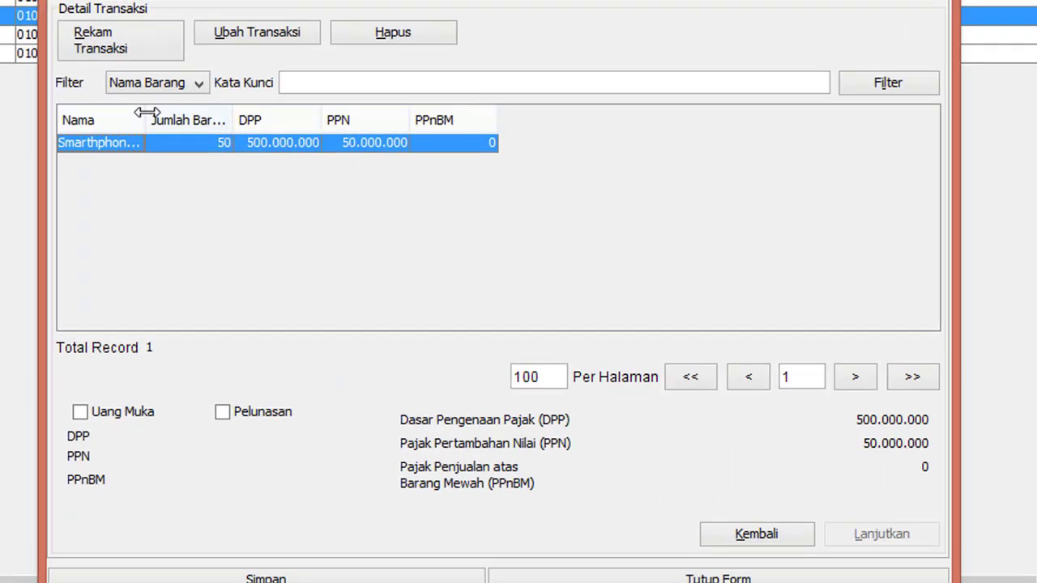
{"action": "left_click", "coordinate": [202, 115]}
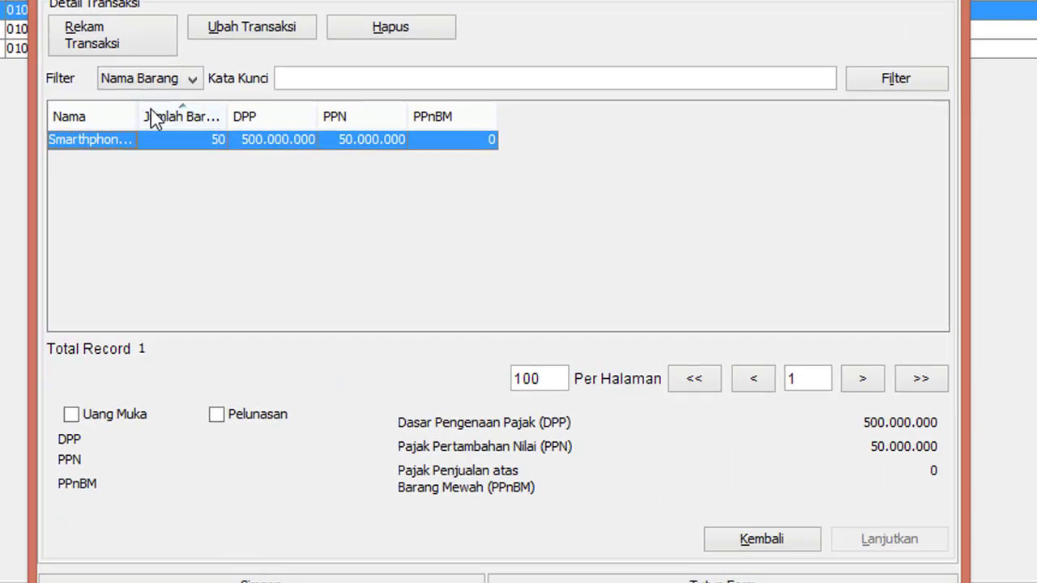
{"action": "left_click_drag", "start_coordinate": [142, 115], "coordinate": [191, 115]}
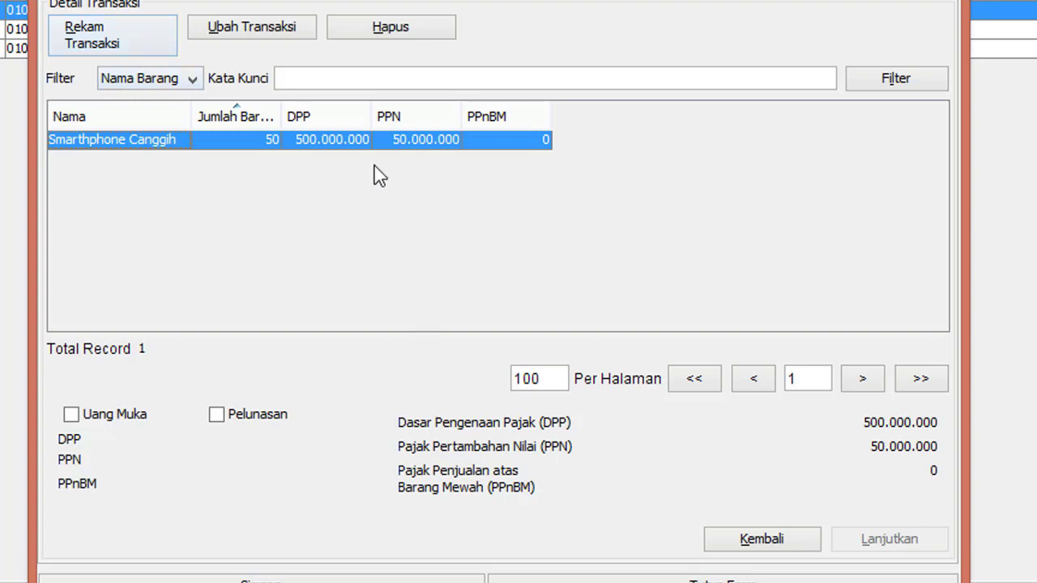
Step: Change the item's Harga Total to 480.000.000 and save the replacement invoice
{"action": "left_click", "coordinate": [284, 31]}
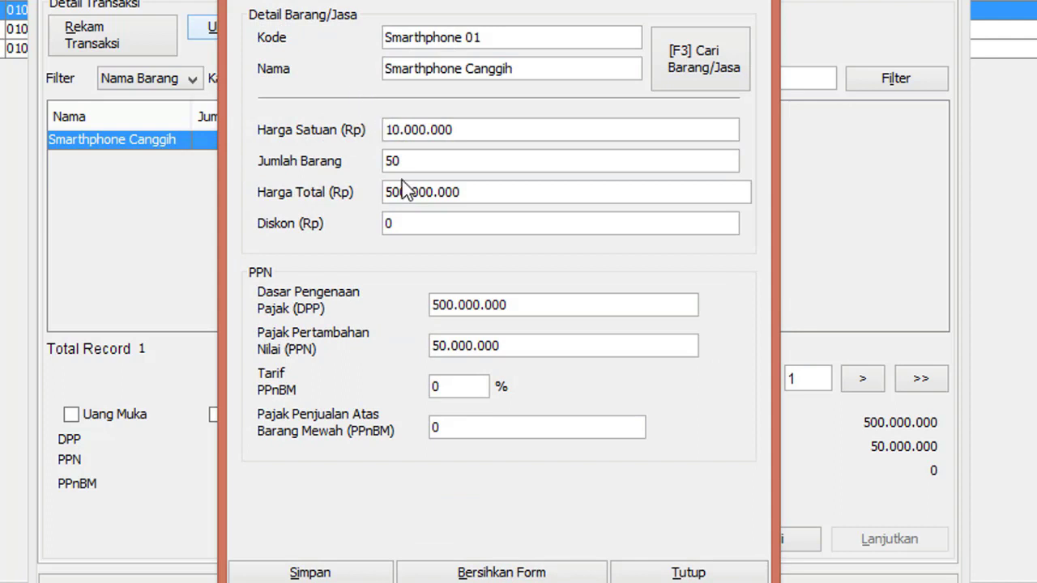
{"action": "left_click", "coordinate": [466, 192]}
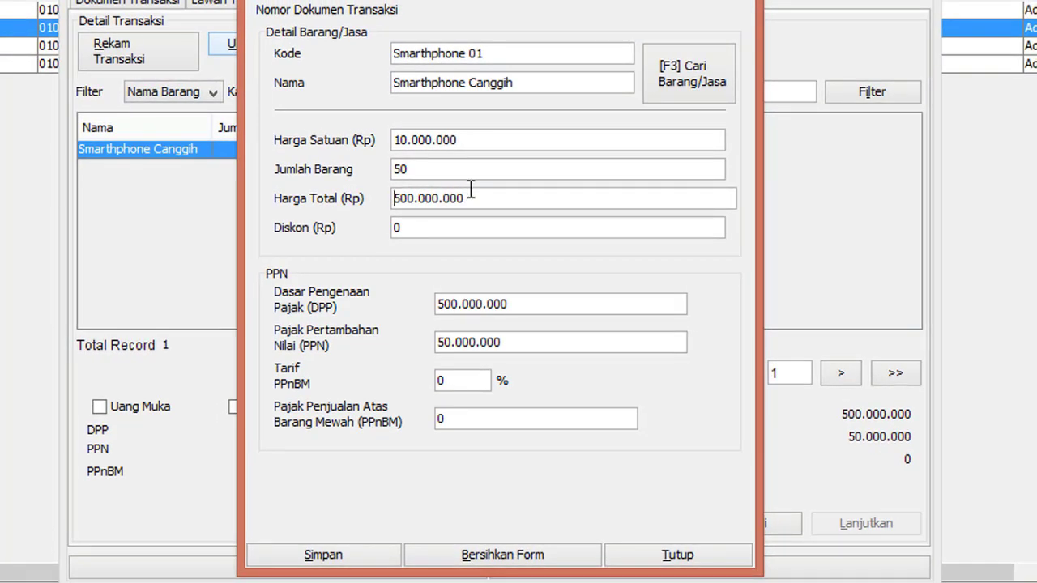
{"action": "key", "text": "Right"}
{"action": "key", "text": "Right"}
{"action": "key", "text": "Right"}
{"action": "key", "text": "BackSpace"}
{"action": "key", "text": "BackSpace"}
{"action": "key", "text": "BackSpace"}
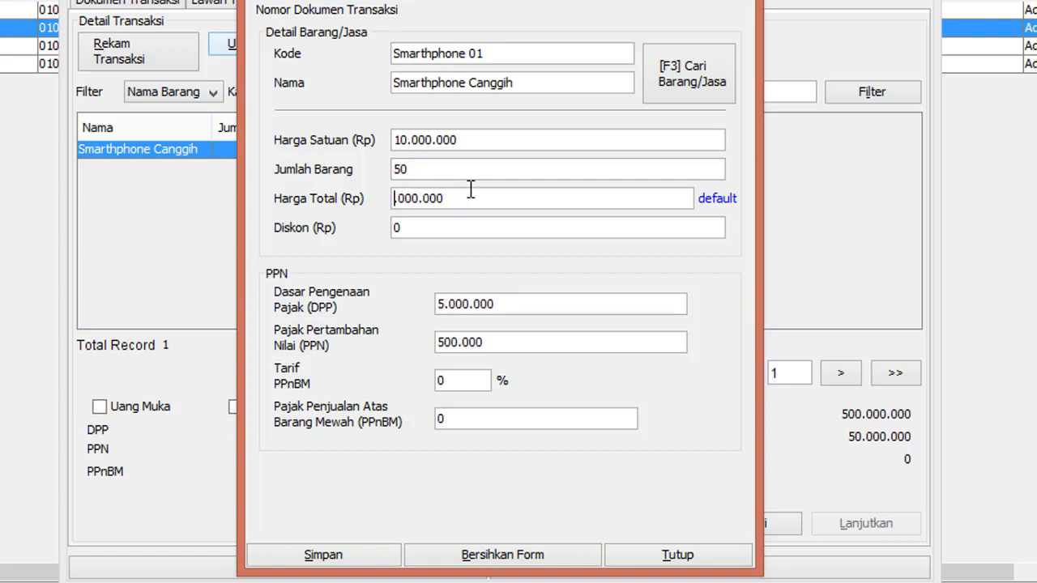
{"action": "type", "text": "480"}
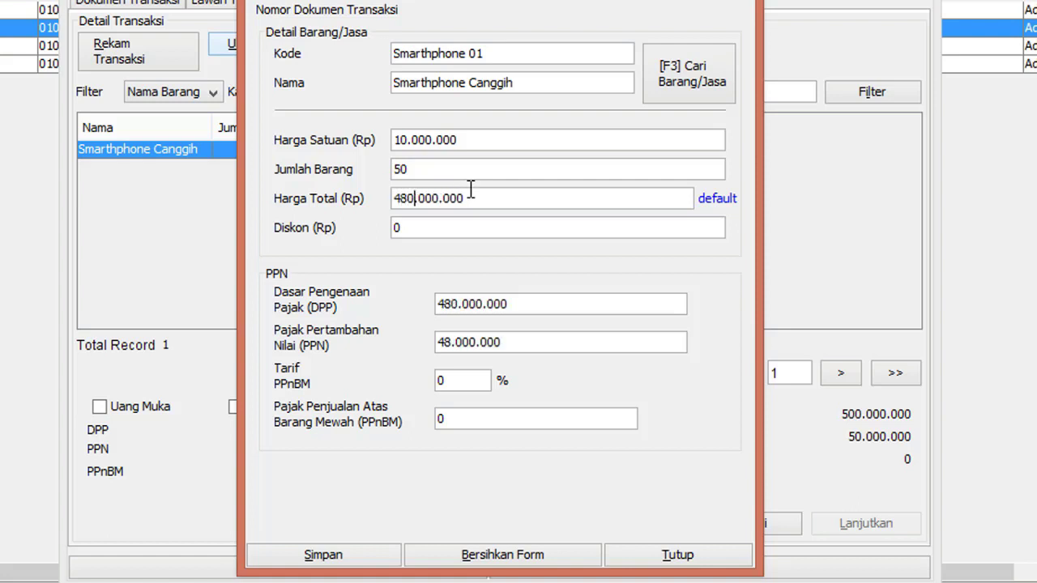
{"action": "left_click", "coordinate": [498, 197]}
{"action": "left_click", "coordinate": [376, 556]}
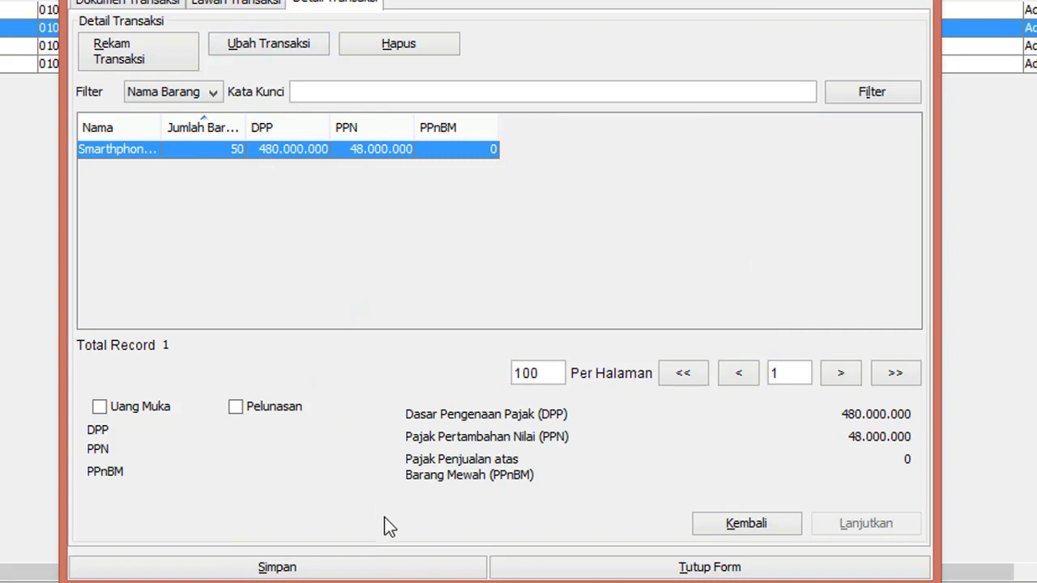
{"action": "left_click", "coordinate": [394, 569]}
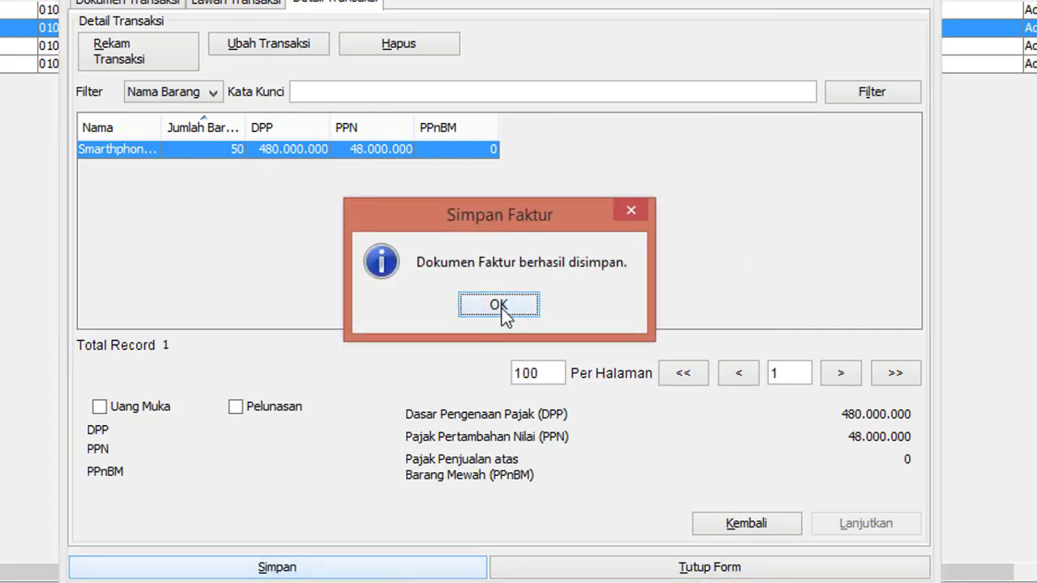
{"action": "left_click", "coordinate": [499, 305]}
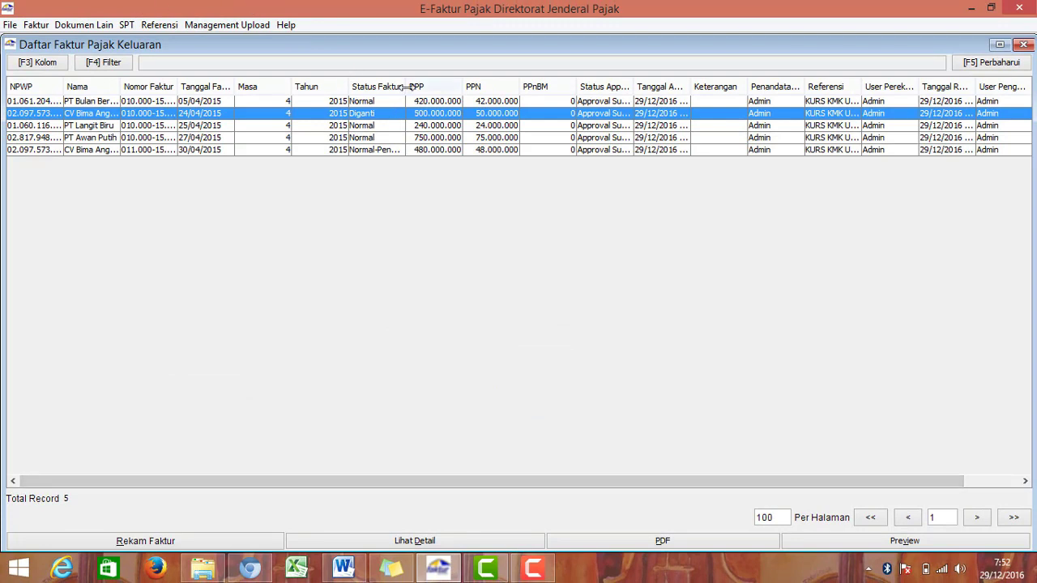
Step: Widen the Status Faktur column and select the new Normal-Pengganti invoice
{"action": "left_click_drag", "start_coordinate": [406, 87], "coordinate": [576, 89]}
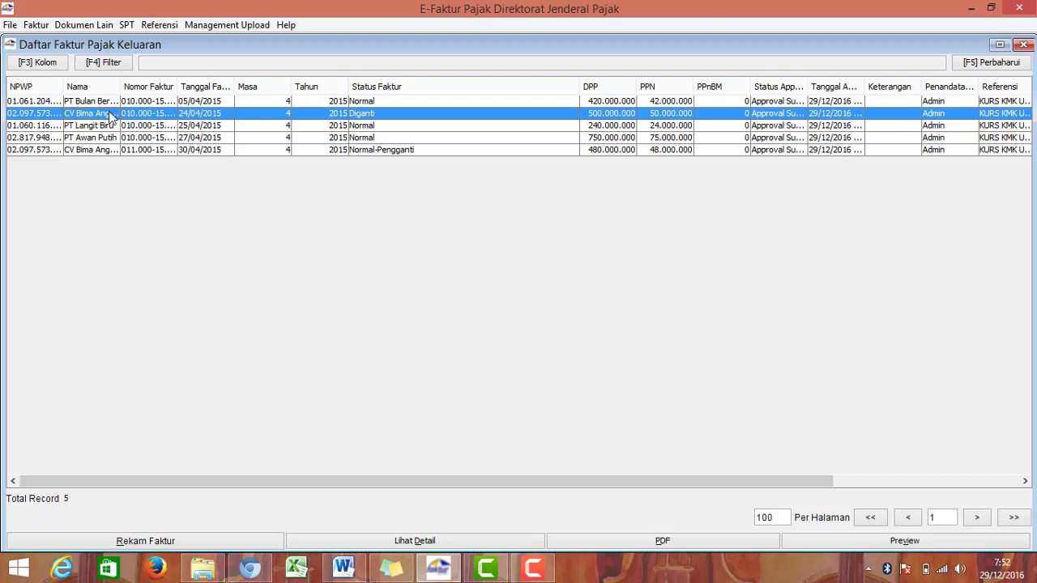
{"action": "left_click", "coordinate": [441, 150]}
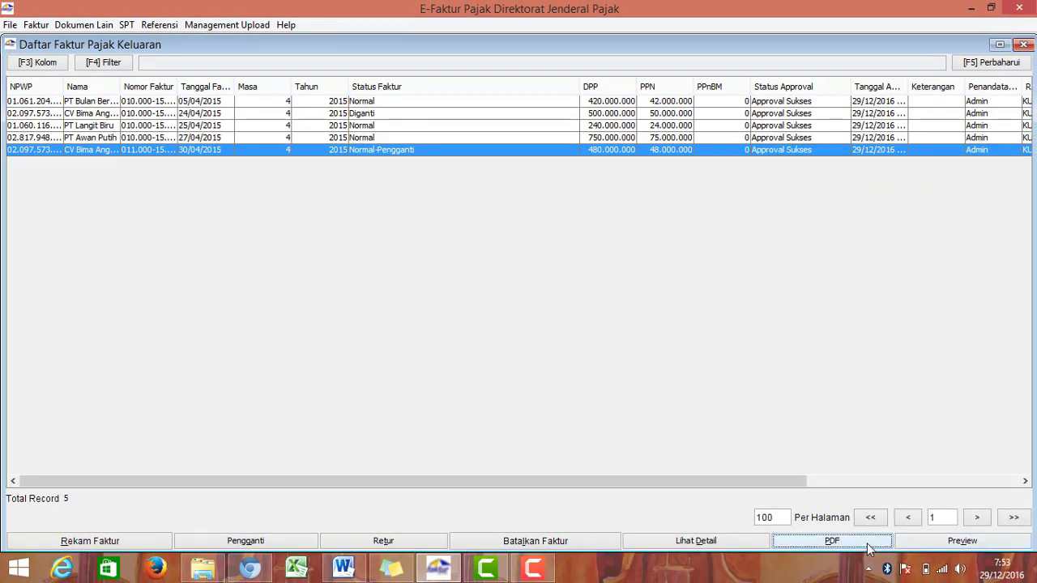
Step: Export the selected invoice as PDF into D:\E Faktur Dummy\Hasil Cetakan
{"action": "left_click", "coordinate": [867, 545]}
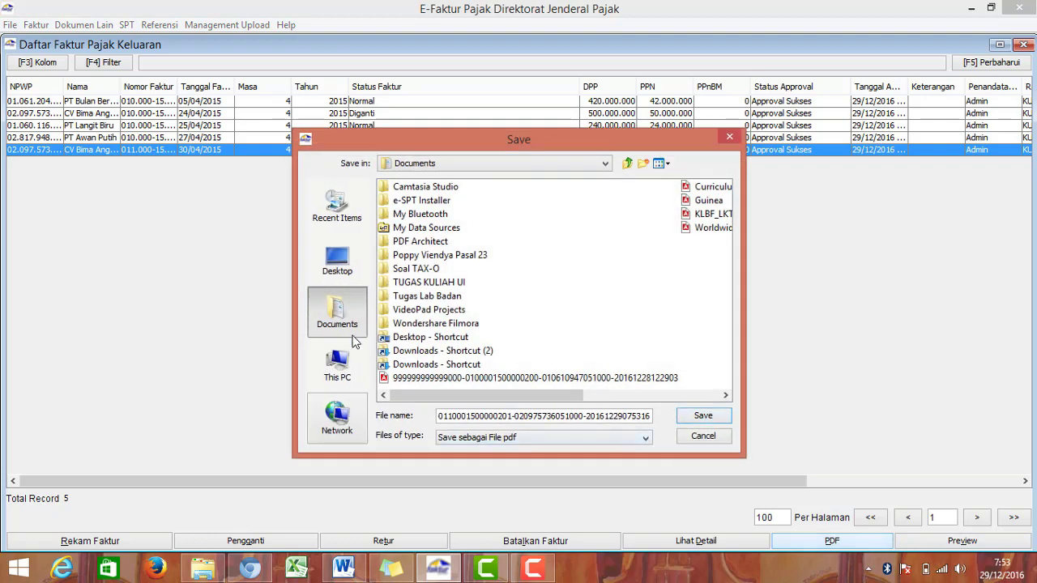
{"action": "double_click", "coordinate": [437, 283]}
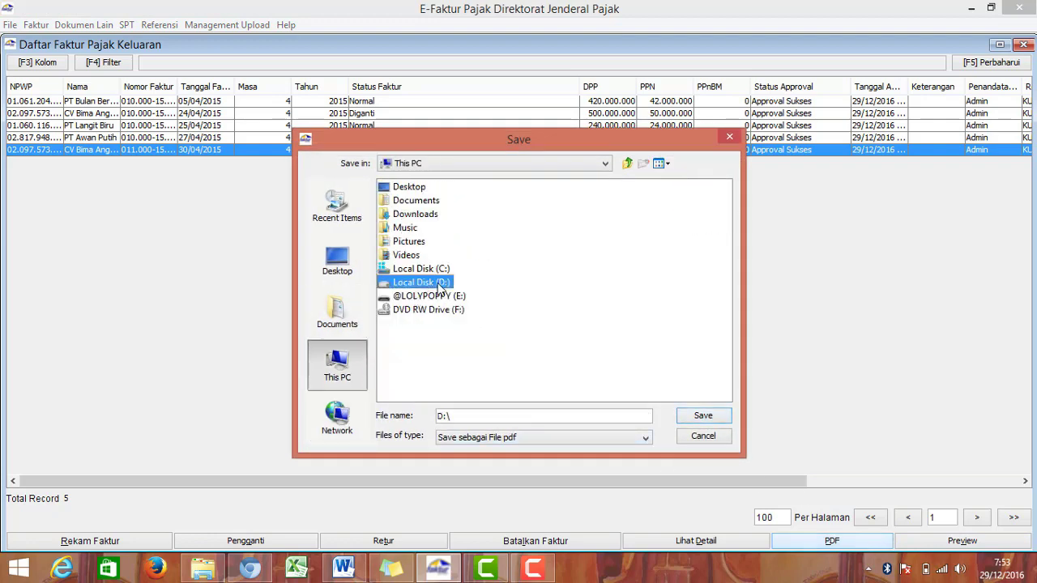
{"action": "double_click", "coordinate": [462, 283]}
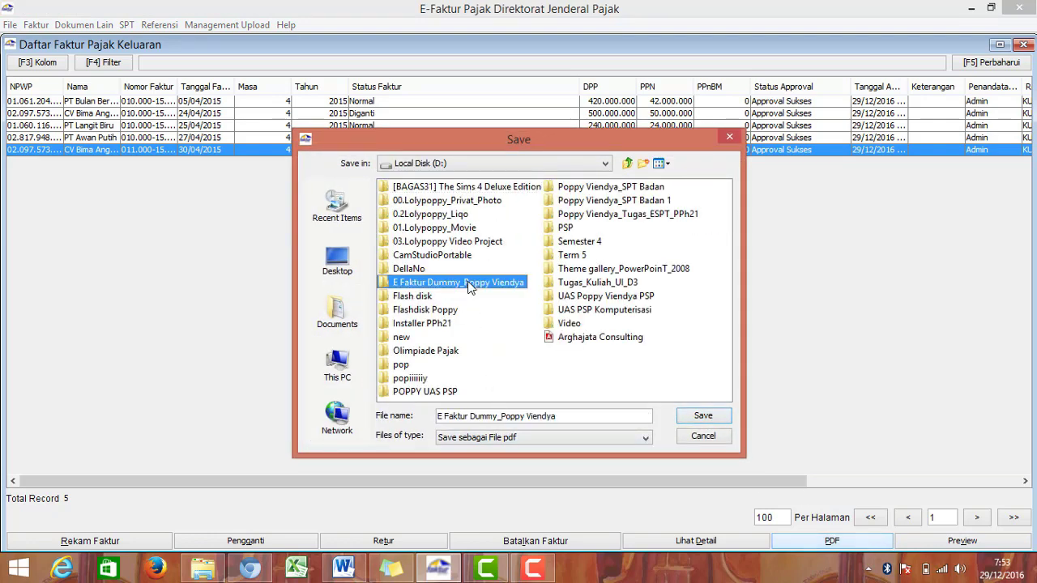
{"action": "left_click", "coordinate": [429, 201]}
{"action": "double_click", "coordinate": [429, 201]}
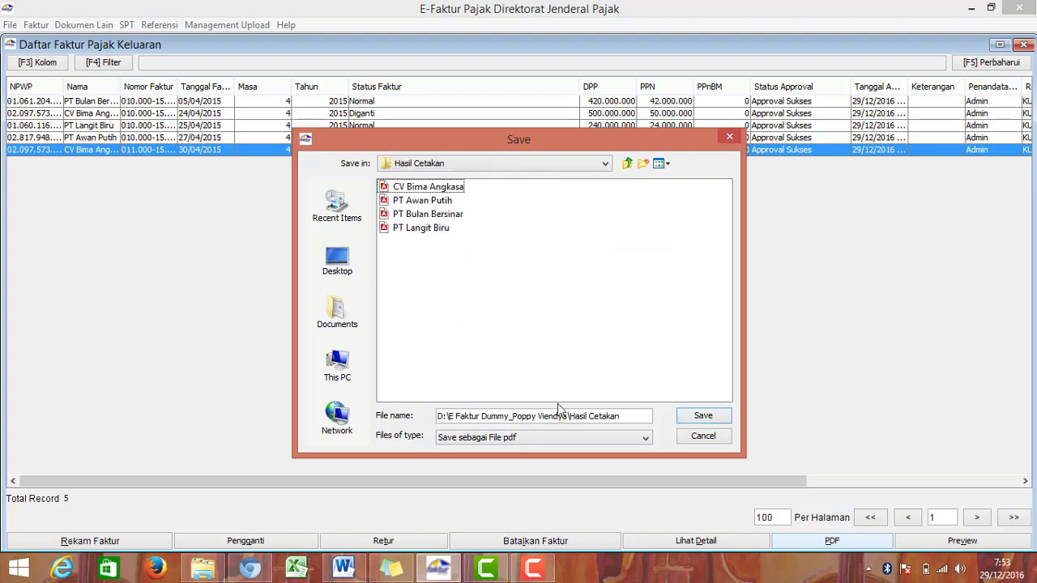
Step: Save the PDF under a CV Bima Angkasa name, dismiss both messages and preview the invoice
{"action": "left_click_drag", "start_coordinate": [622, 417], "coordinate": [423, 400]}
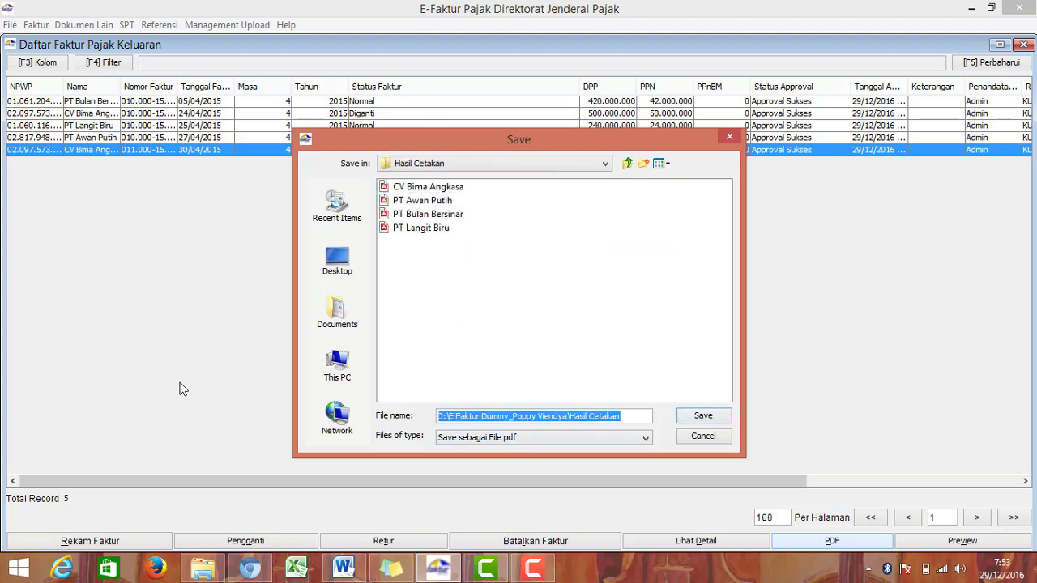
{"action": "type", "text": "CV Bima Angkasa Pengganti"}
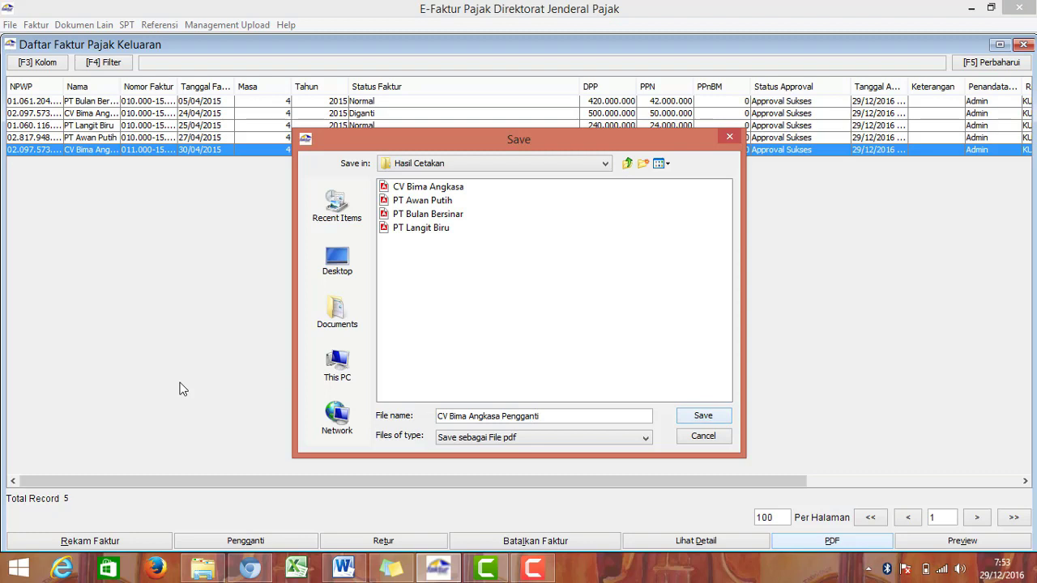
{"action": "key", "text": "Return"}
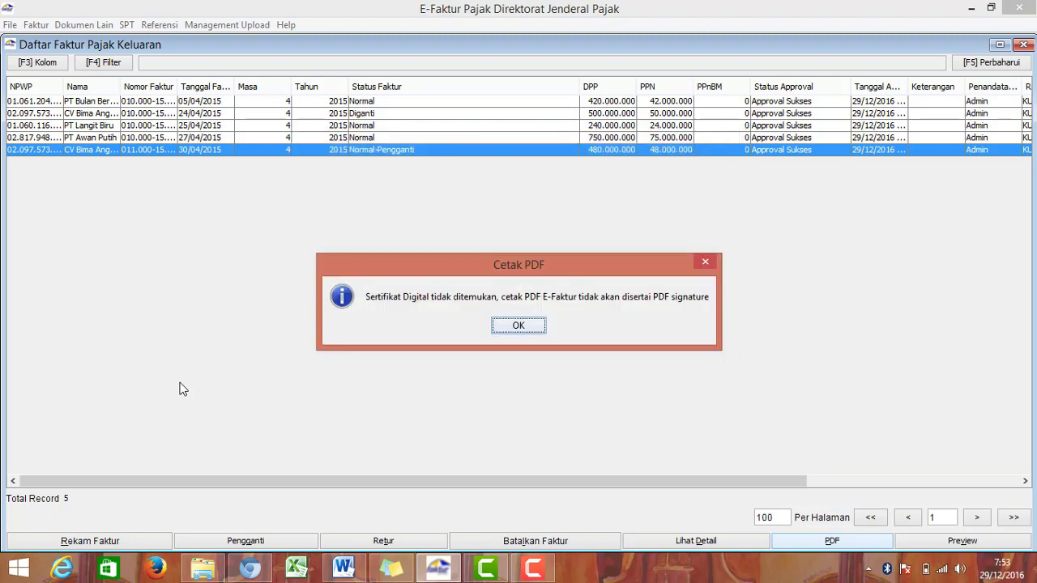
{"action": "left_click", "coordinate": [532, 327]}
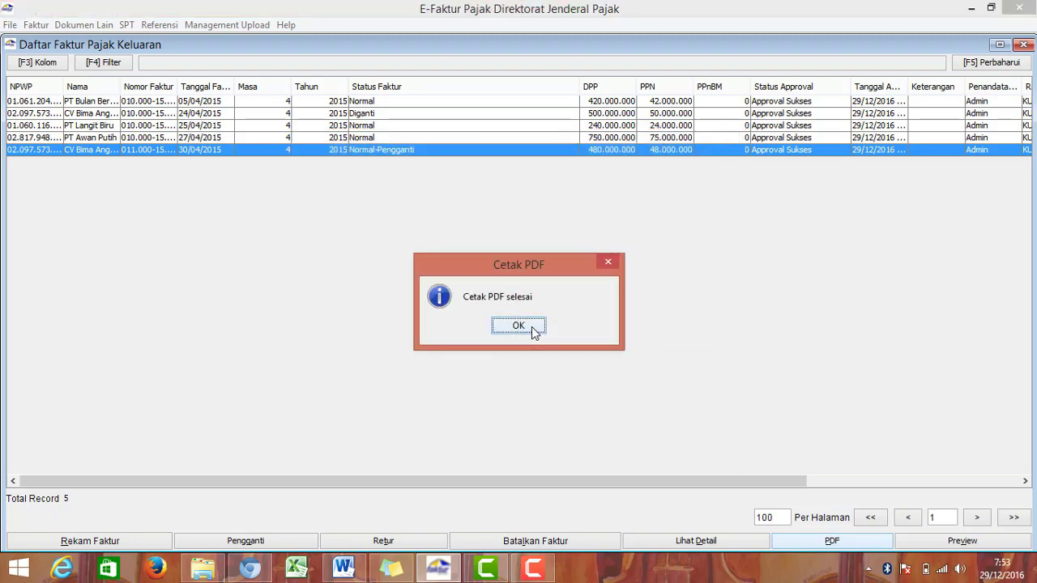
{"action": "left_click", "coordinate": [532, 327]}
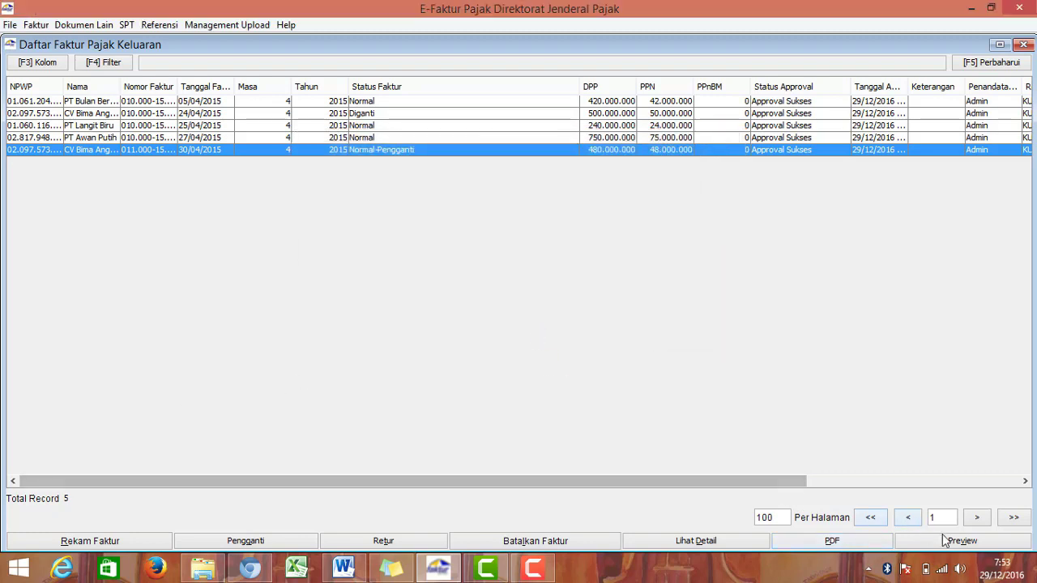
{"action": "left_click", "coordinate": [972, 544]}
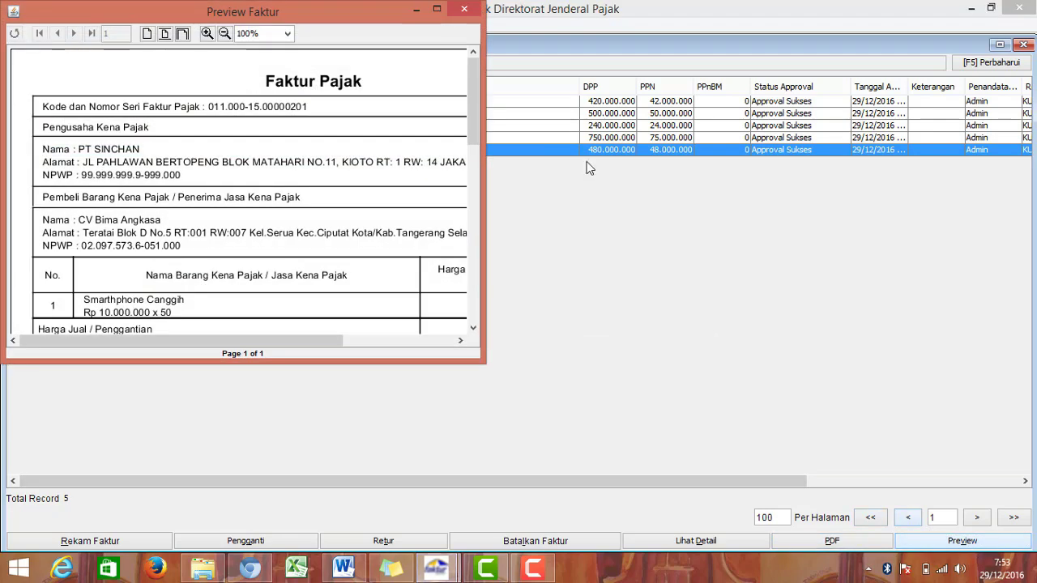
Step: Maximize the preview of replacement invoice 011.000-15.00000201
{"action": "left_click", "coordinate": [436, 8]}
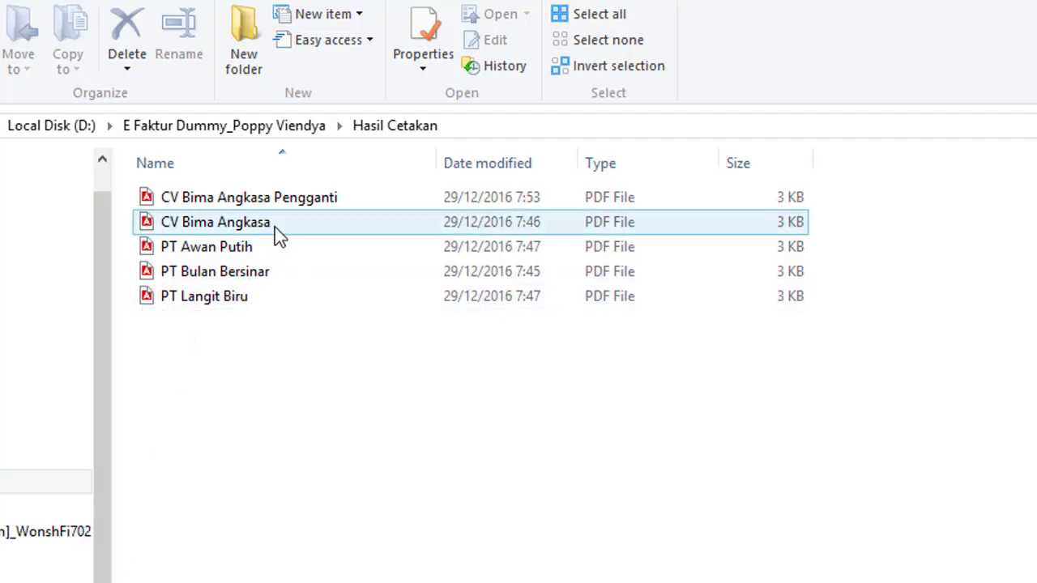
{"action": "left_click", "coordinate": [275, 226]}
{"action": "right_click", "coordinate": [278, 225]}
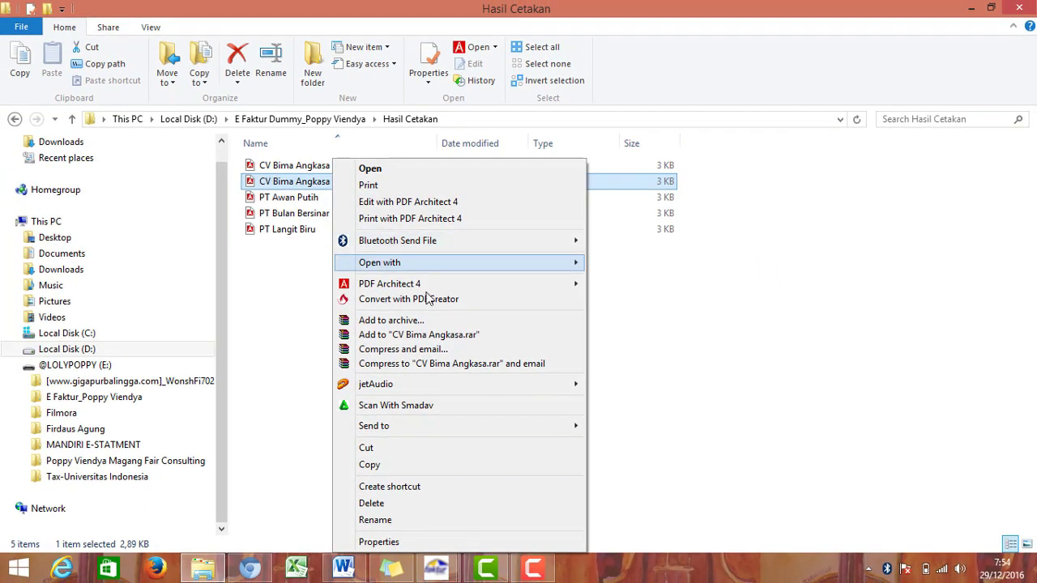
{"action": "mouse_move", "coordinate": [572, 263]}
{"action": "left_click", "coordinate": [628, 262]}
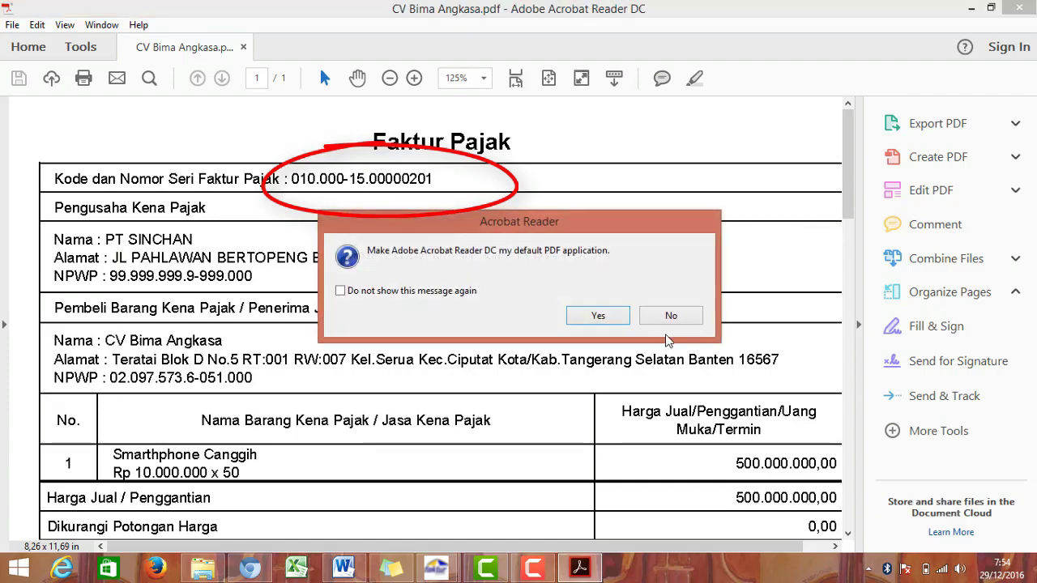
{"action": "left_click", "coordinate": [672, 316]}
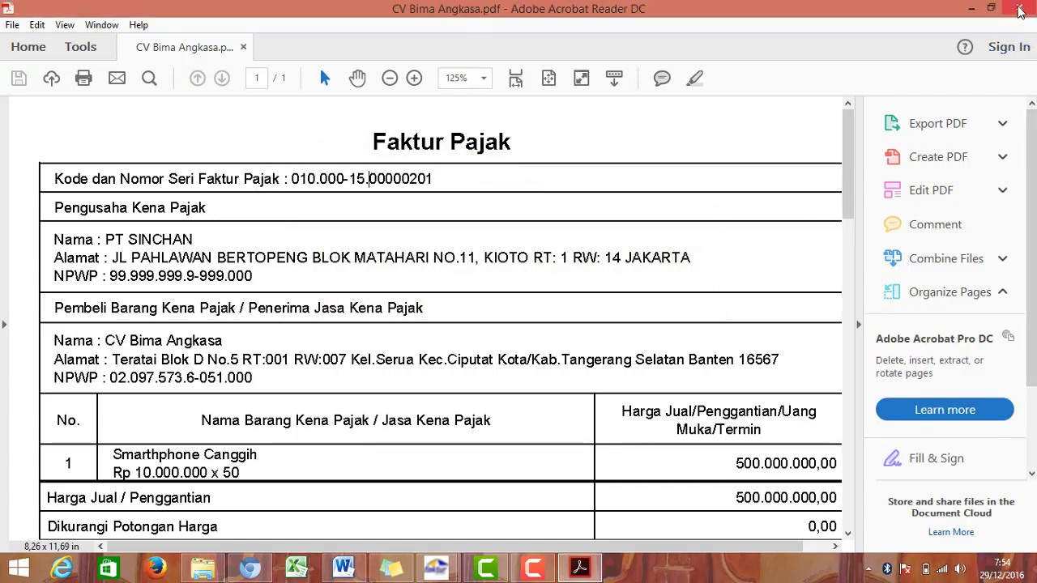
{"action": "left_click", "coordinate": [1020, 8]}
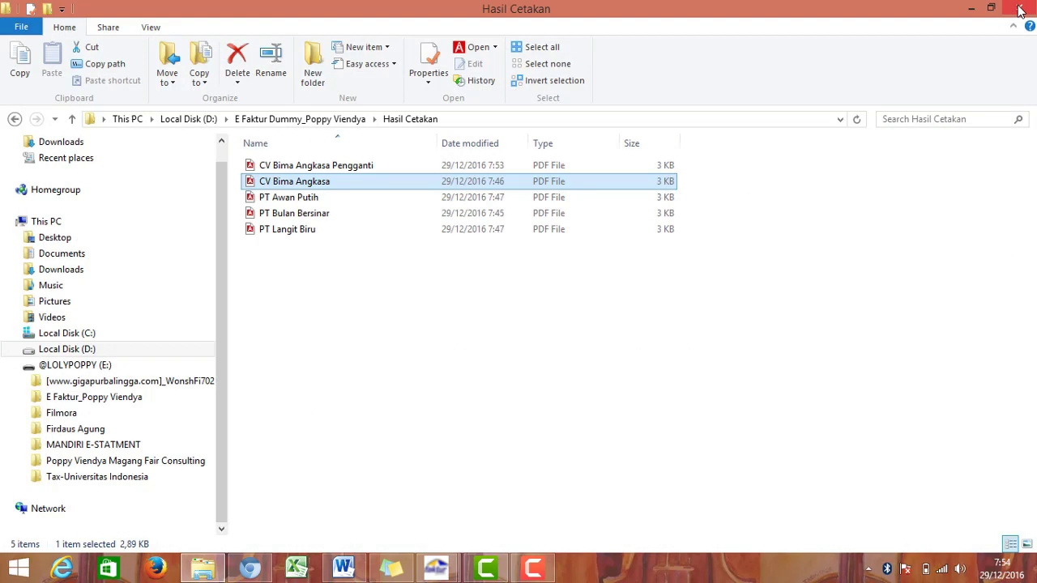
Step: Close the Preview Faktur window and the Daftar Faktur Pajak Keluaran list
{"action": "left_click", "coordinate": [782, 269]}
{"action": "mouse_move", "coordinate": [441, 570]}
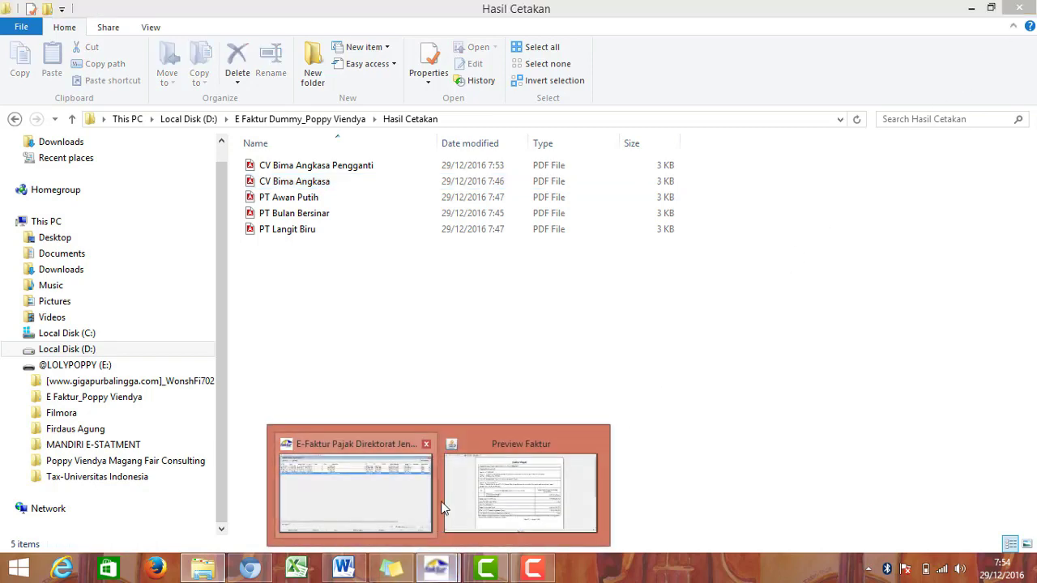
{"action": "left_click", "coordinate": [493, 496]}
{"action": "left_click", "coordinate": [1019, 8]}
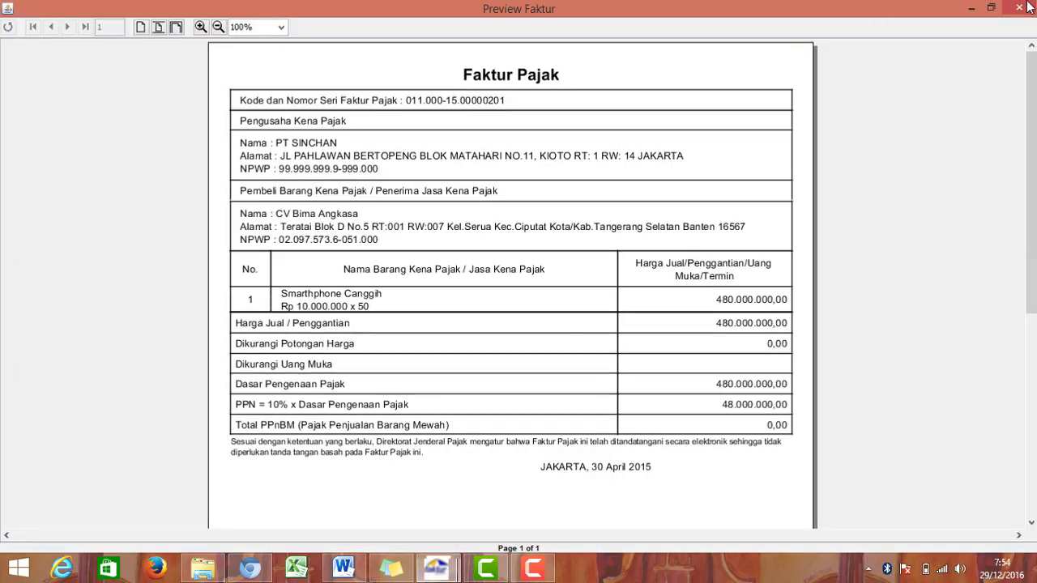
{"action": "left_click", "coordinate": [438, 569]}
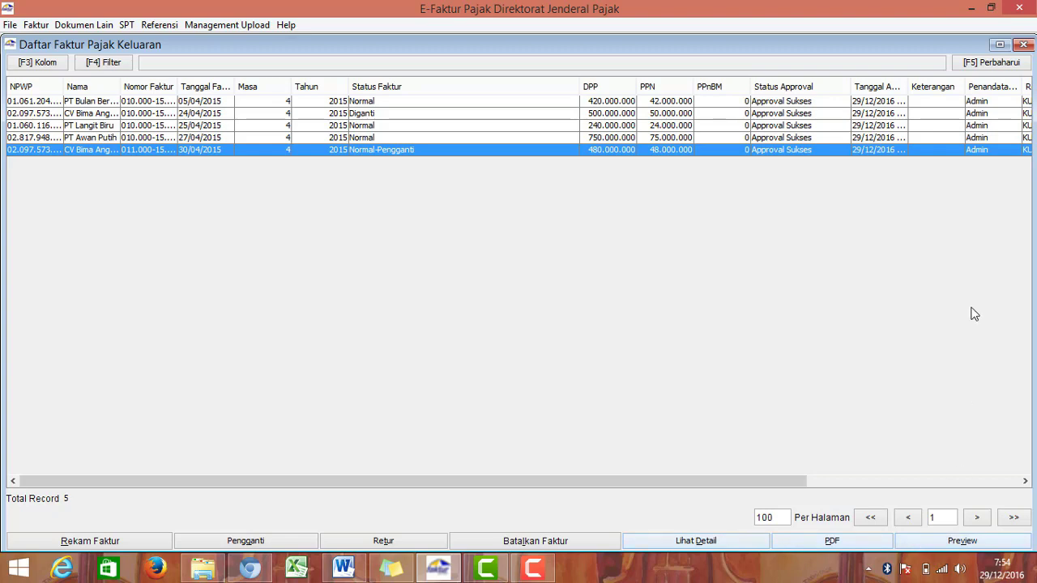
{"action": "left_click", "coordinate": [1023, 46]}
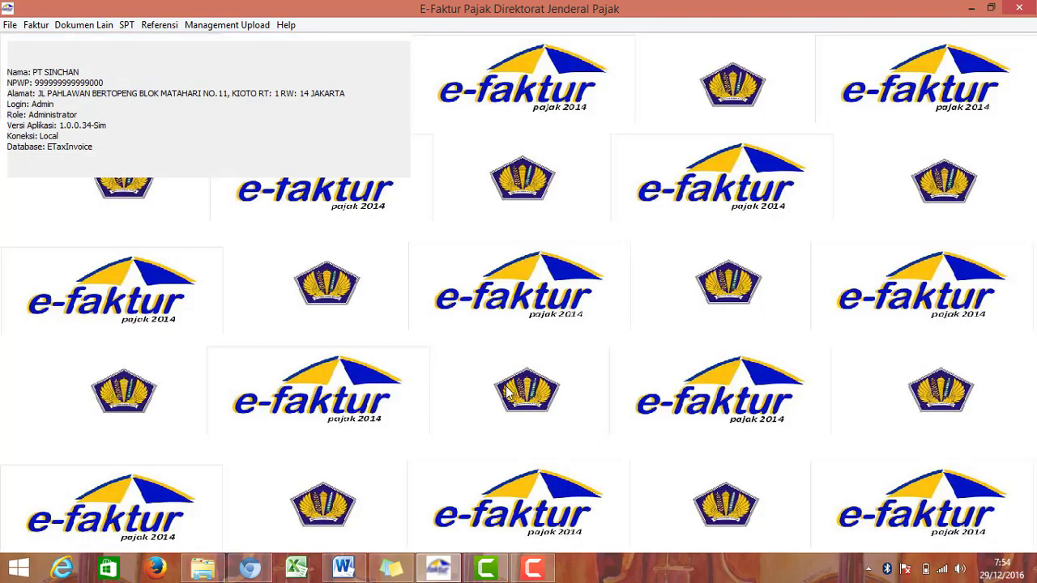
{"action": "mouse_move", "coordinate": [535, 577]}
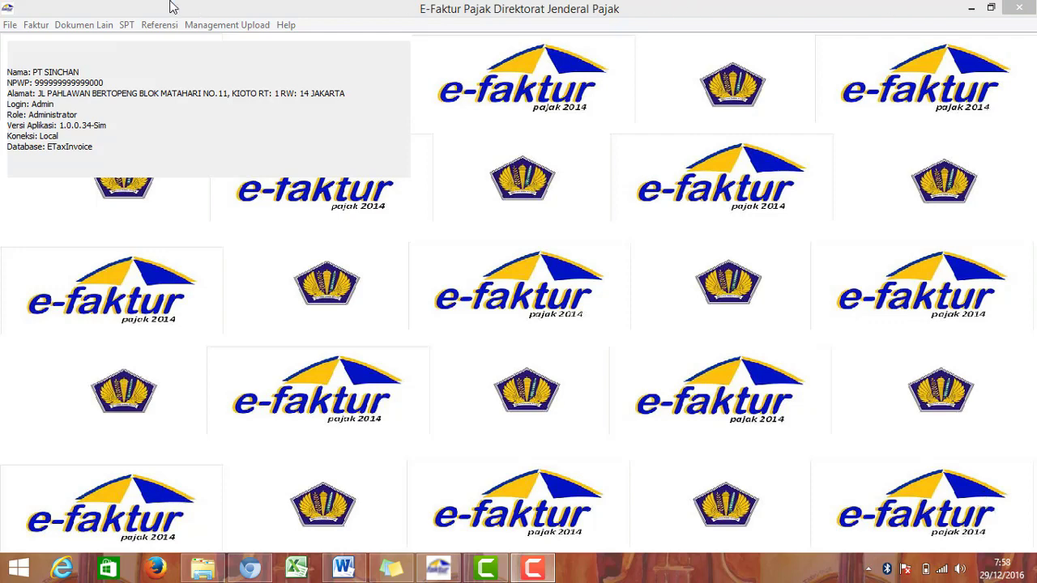
Step: Reopen the outgoing invoice administration list, then bring the Word exercise forward
{"action": "left_click", "coordinate": [37, 25]}
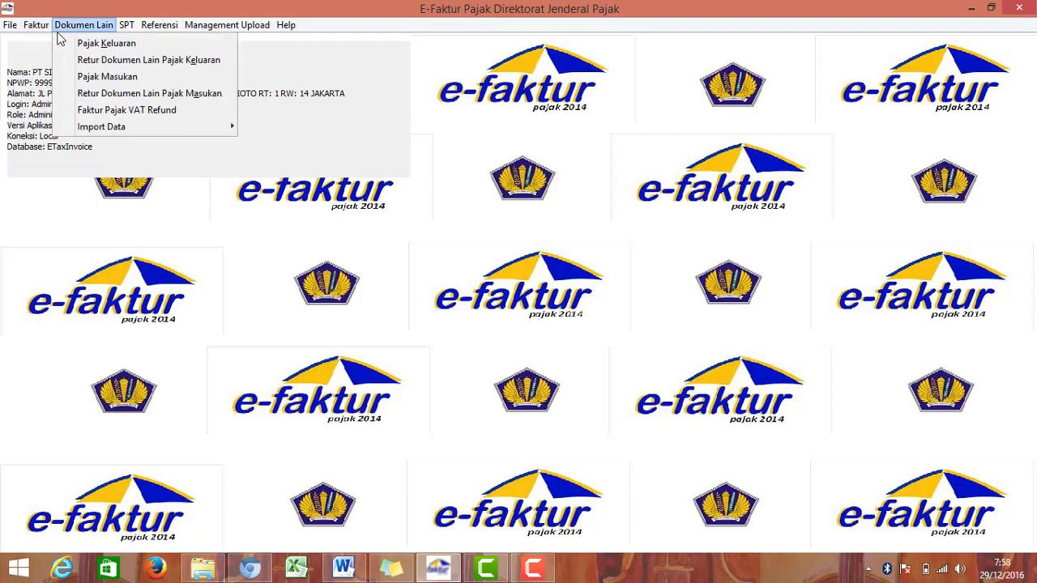
{"action": "mouse_move", "coordinate": [54, 47]}
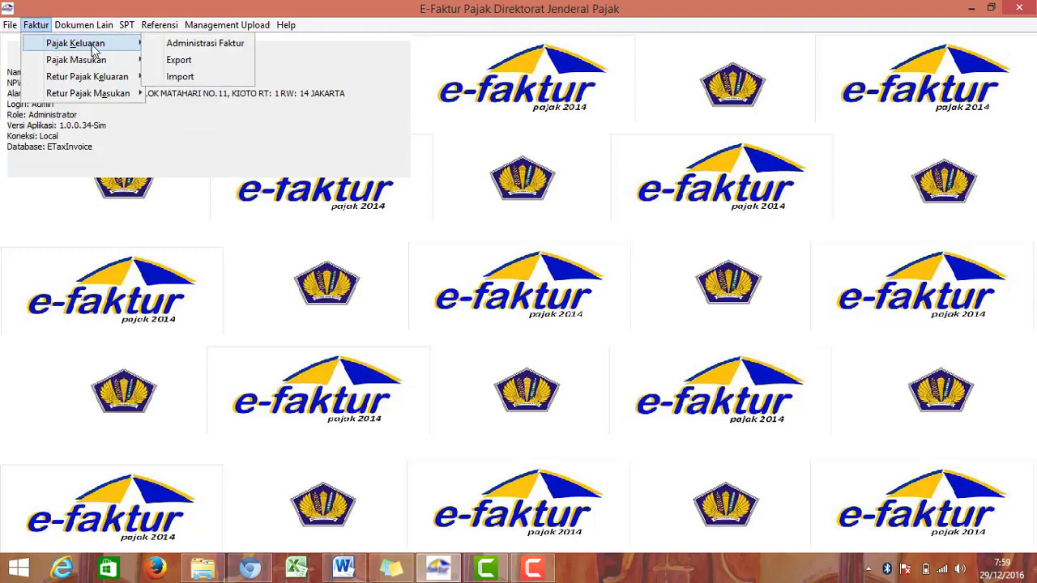
{"action": "left_click", "coordinate": [170, 50]}
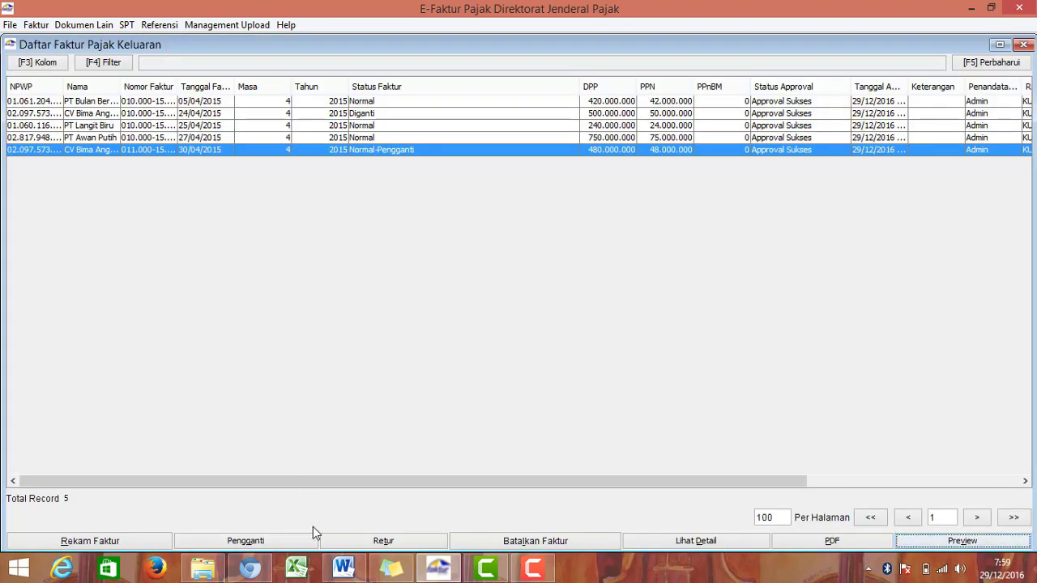
{"action": "left_click", "coordinate": [355, 573]}
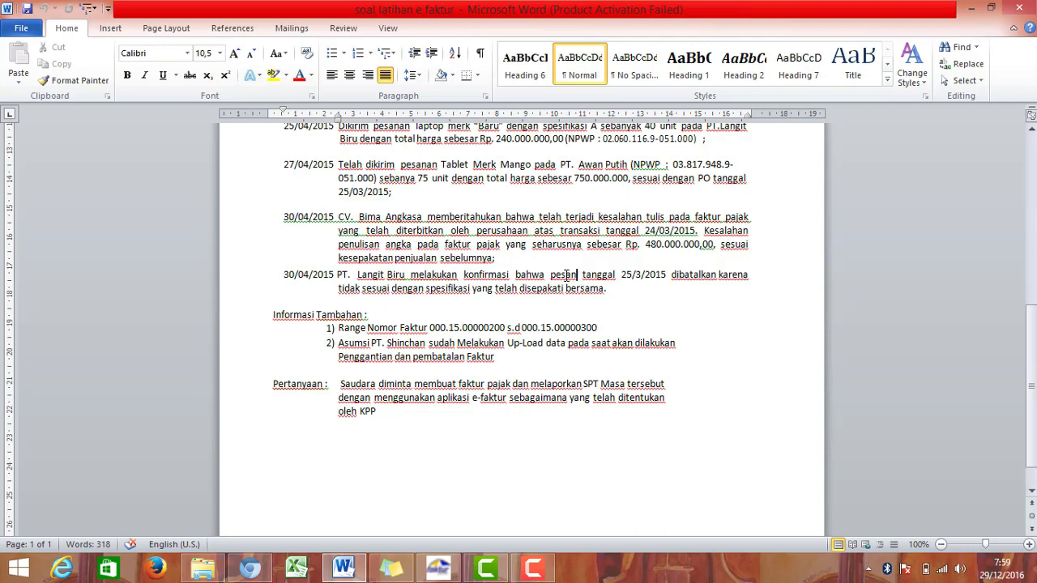
Step: Correct the exercise to 'pesanan', dates 25/04/2015 and 24/04/2015, then return to e-Faktur
{"action": "type", "text": "an"}
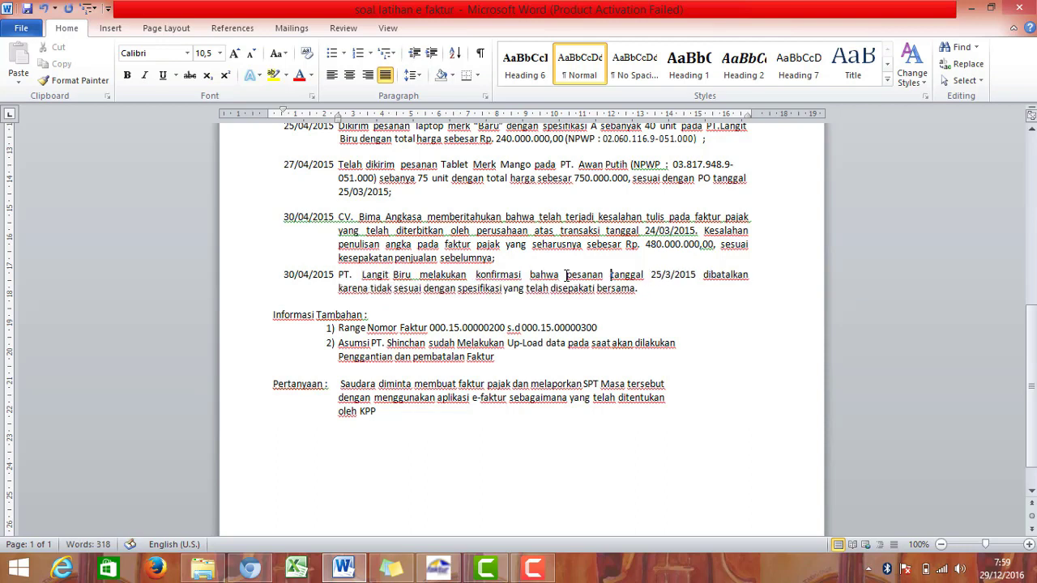
{"action": "key", "text": "Right"}
{"action": "key", "text": "Right"}
{"action": "key", "text": "Right"}
{"action": "key", "text": "Right"}
{"action": "key", "text": "BackSpace"}
{"action": "type", "text": "4"}
{"action": "left_click", "coordinate": [671, 230]}
{"action": "key", "text": "BackSpace"}
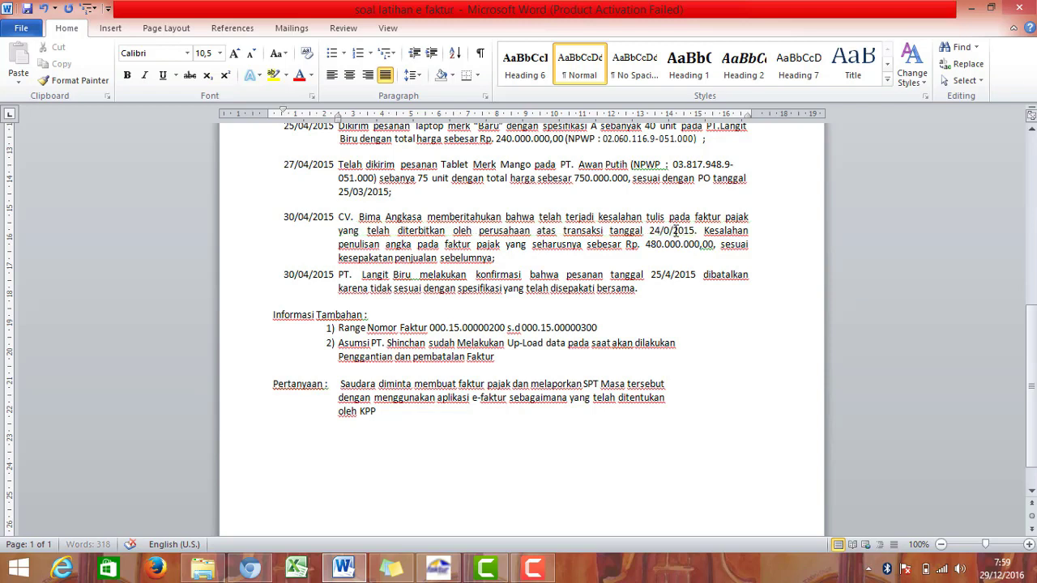
{"action": "type", "text": "4"}
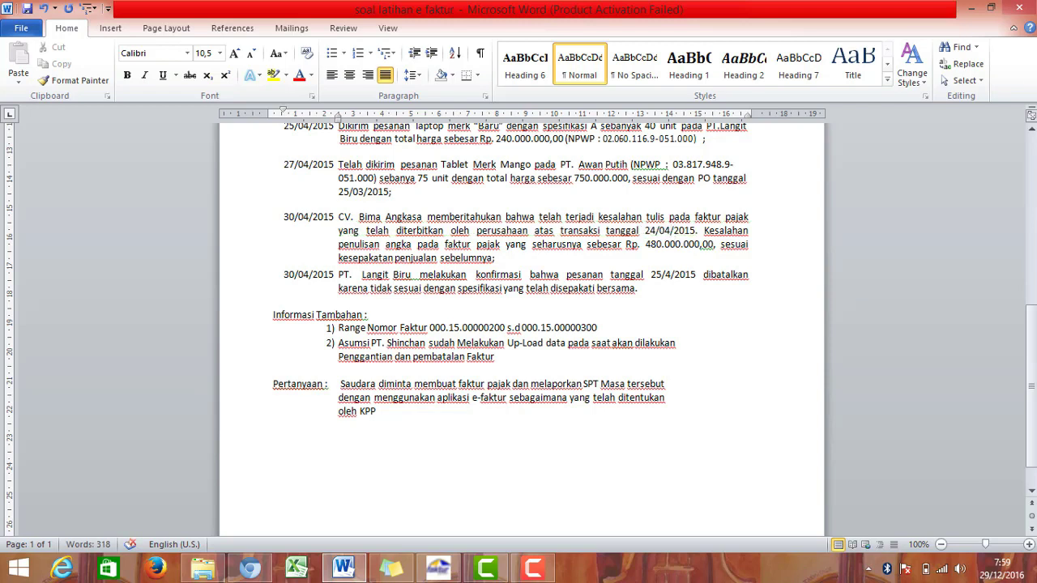
{"action": "left_click", "coordinate": [665, 280]}
{"action": "type", "text": "0"}
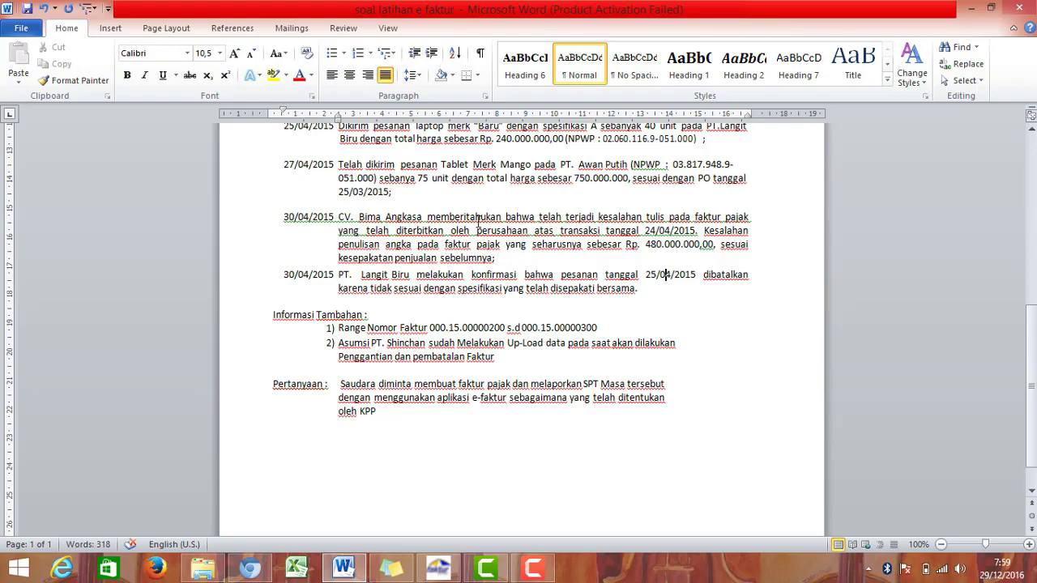
{"action": "left_click", "coordinate": [448, 567]}
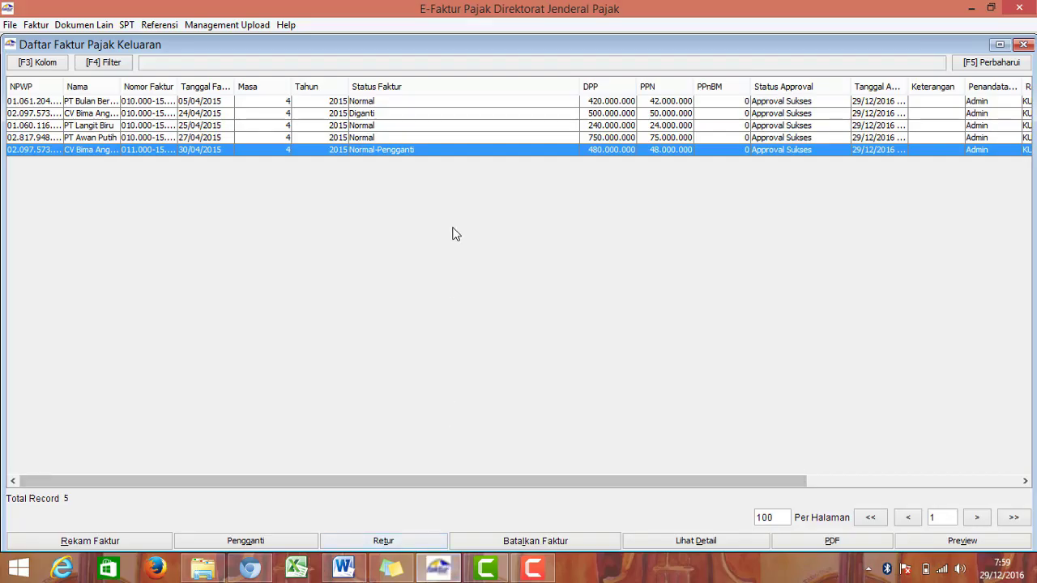
Step: Widen the Nama column to show full buyer names, then select the PT Langit Biru invoice
{"action": "left_click", "coordinate": [445, 574]}
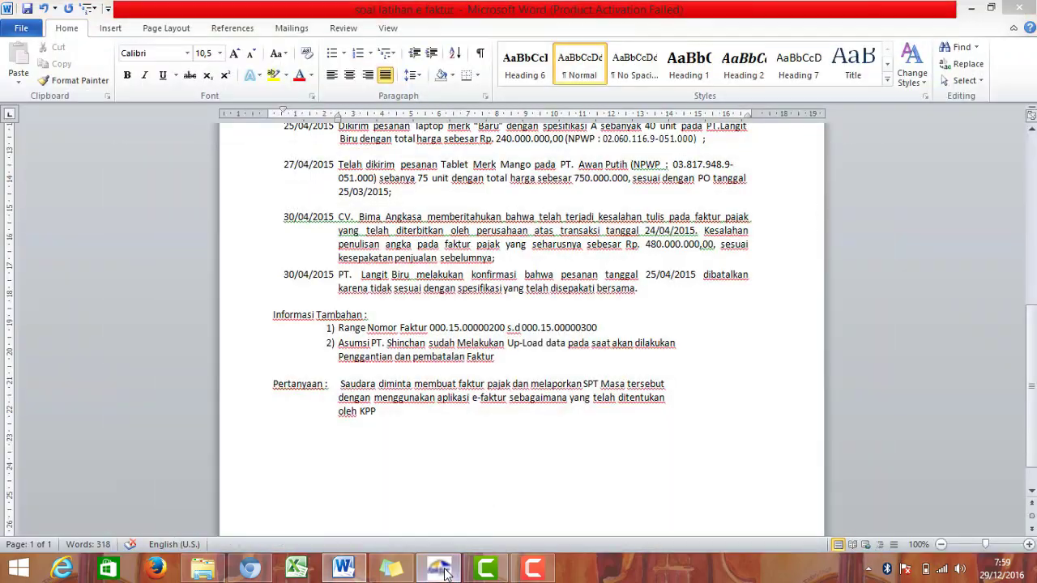
{"action": "left_click", "coordinate": [440, 569]}
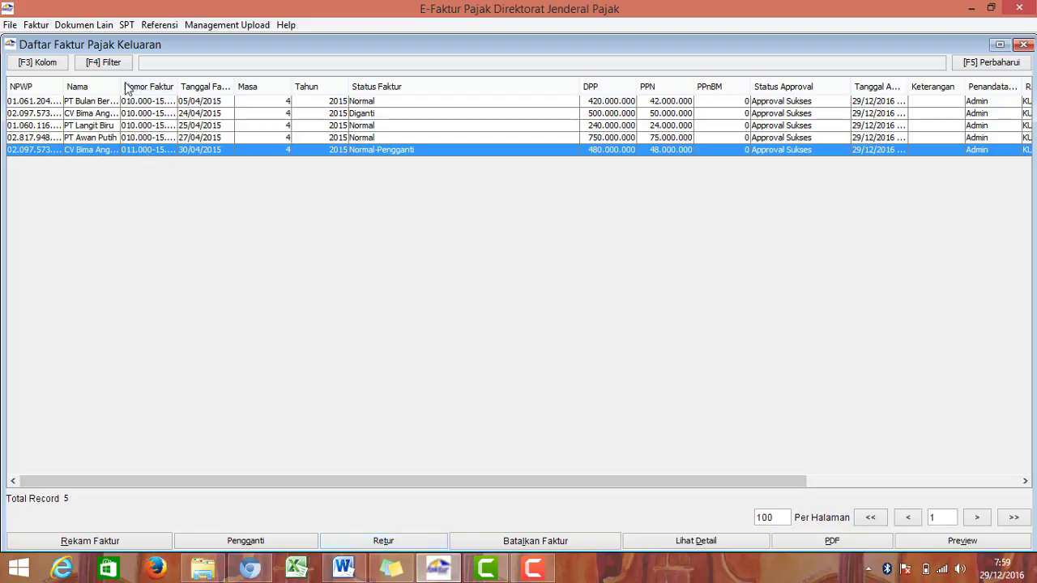
{"action": "left_click_drag", "start_coordinate": [121, 84], "coordinate": [219, 84]}
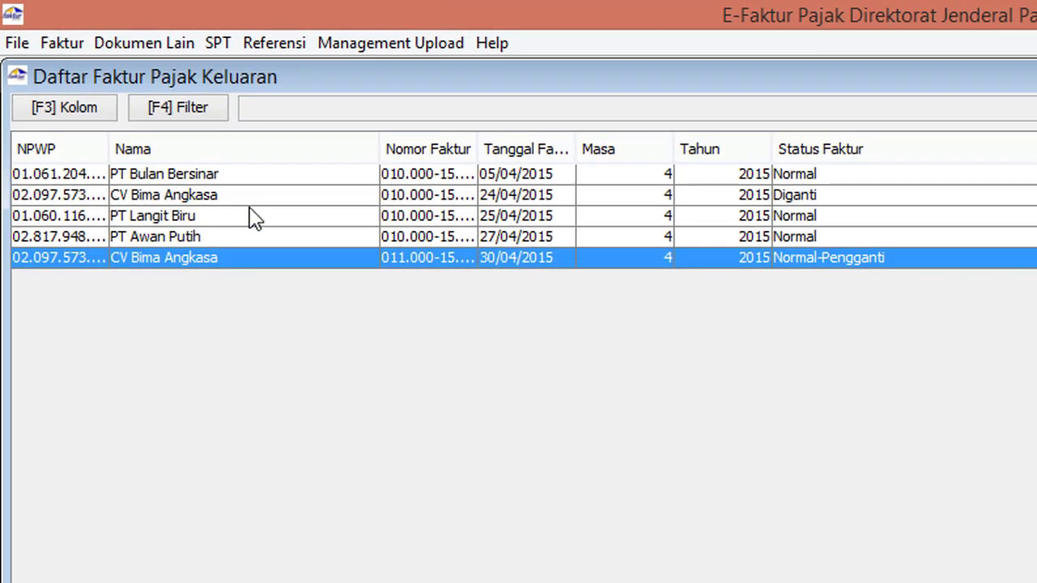
{"action": "left_click", "coordinate": [251, 217]}
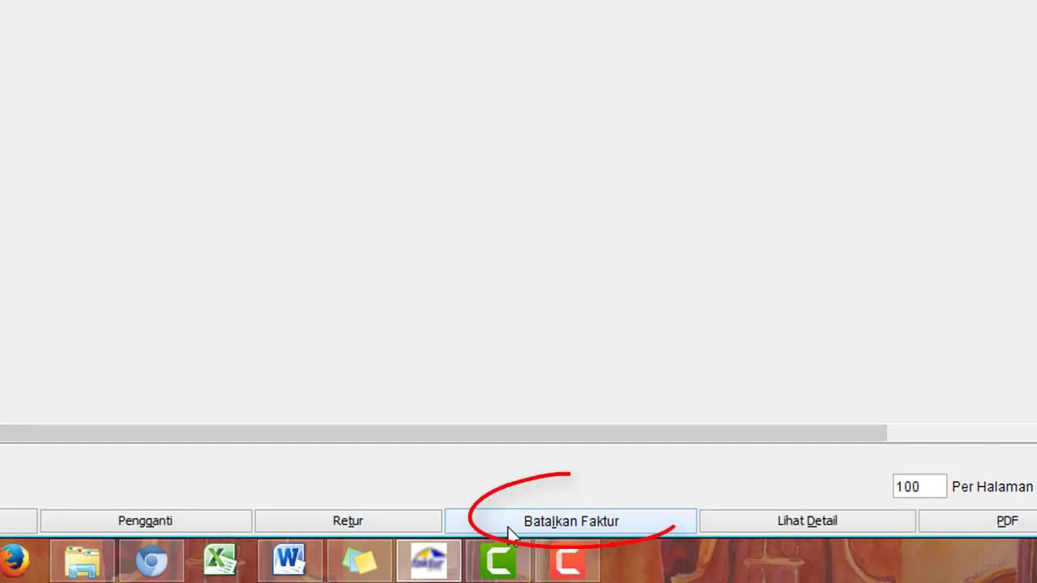
Step: Cancel PT Langit Biru's invoice 010.000-15.00000202, confirm, and acknowledge the success message
{"action": "left_click", "coordinate": [509, 528]}
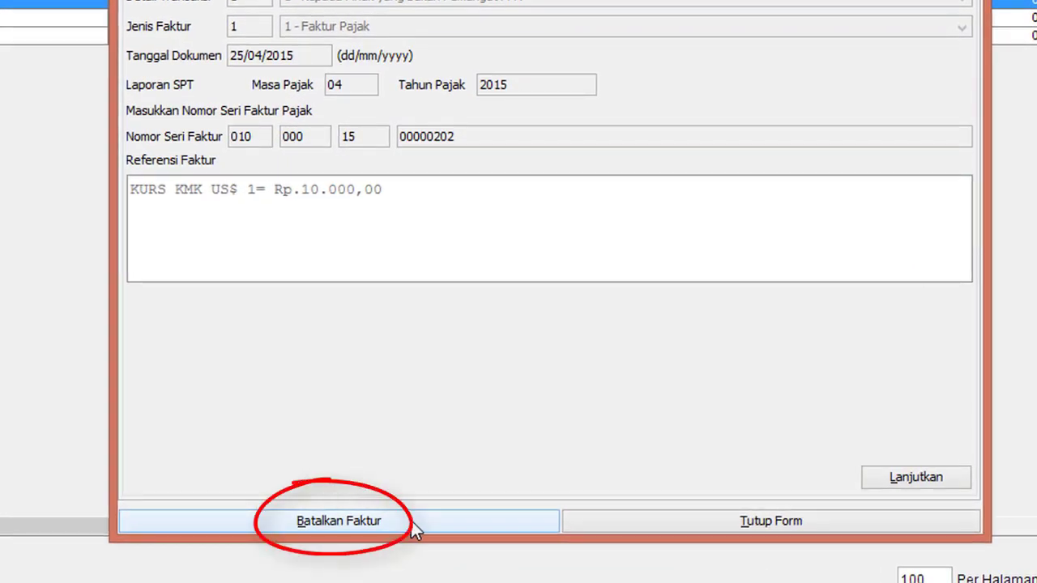
{"action": "left_click", "coordinate": [412, 521]}
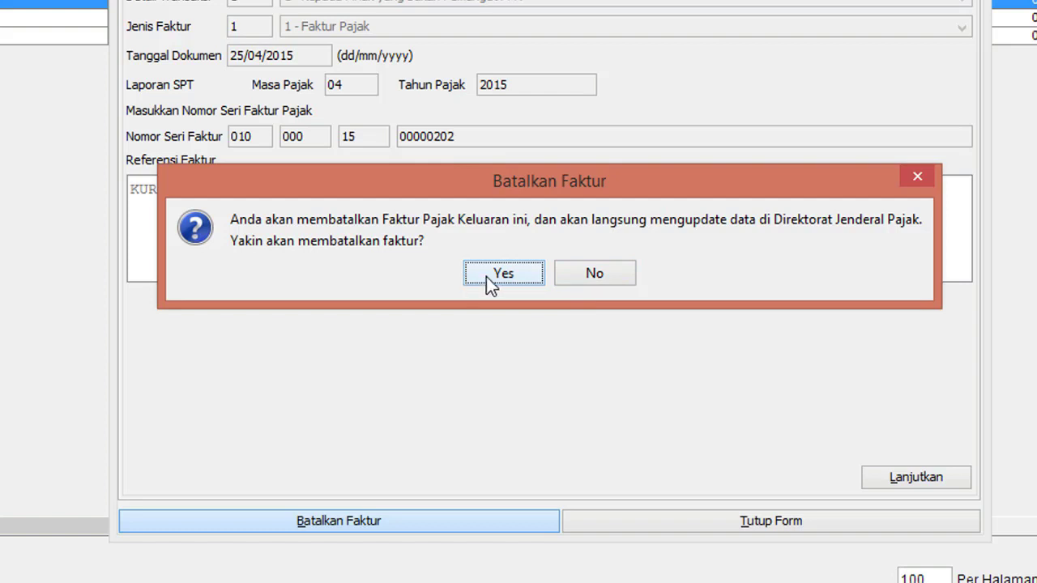
{"action": "left_click", "coordinate": [521, 277]}
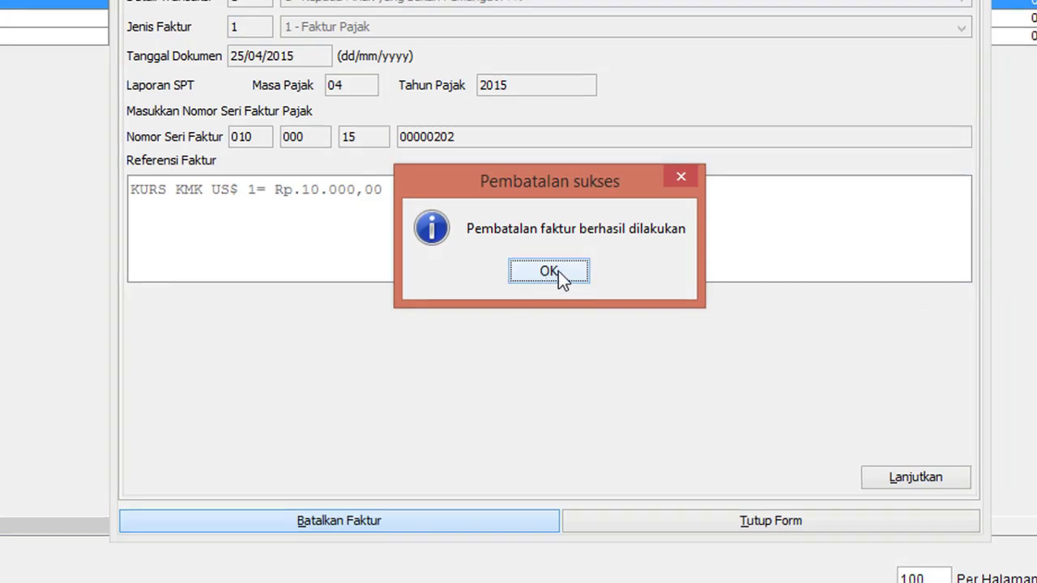
{"action": "left_click", "coordinate": [557, 273]}
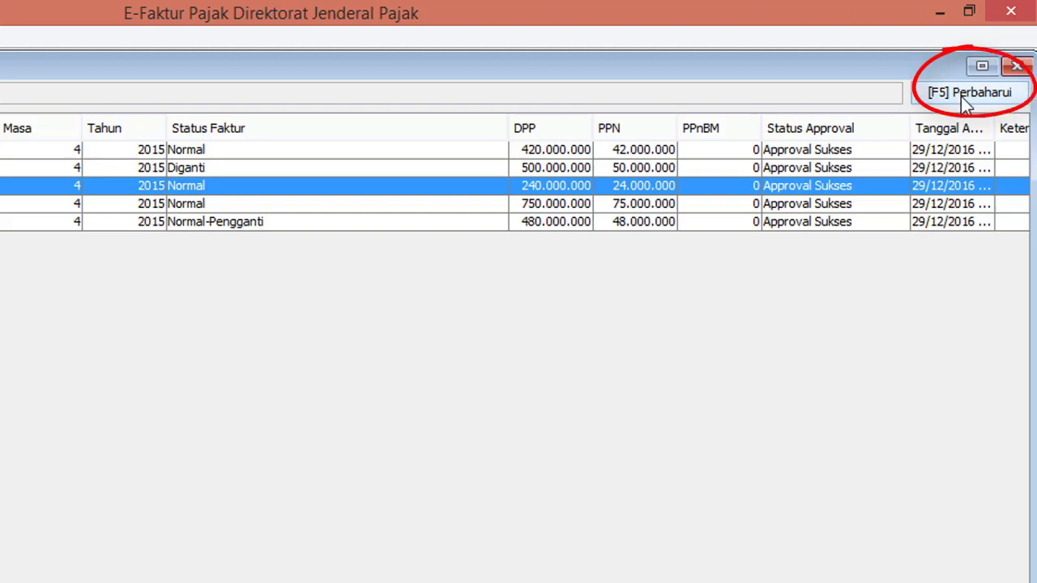
Step: Refresh the outgoing invoice list so PT Langit Biru's invoice shows status Batal
{"action": "left_click", "coordinate": [961, 97]}
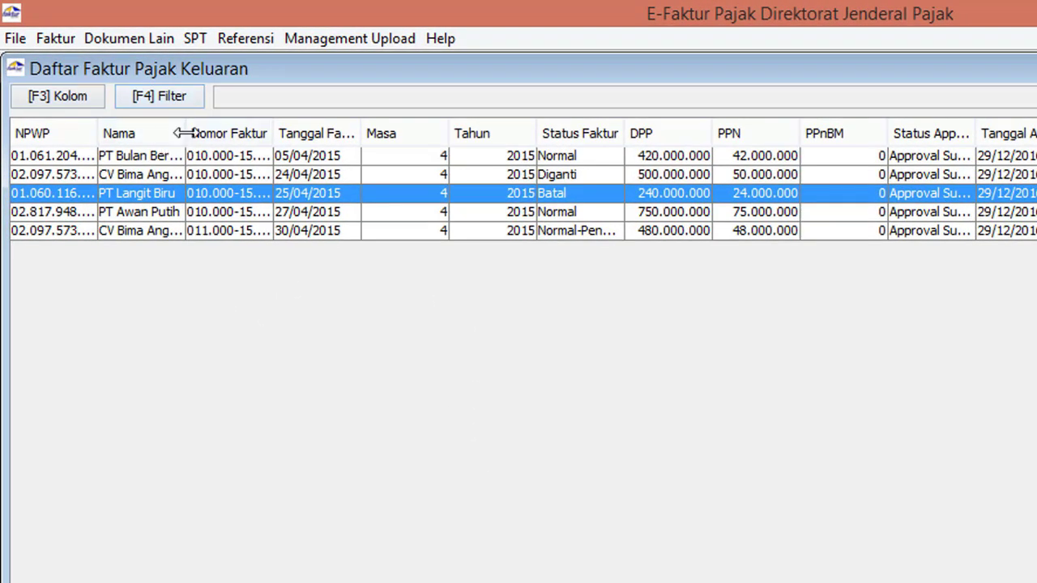
{"action": "left_click_drag", "start_coordinate": [120, 87], "coordinate": [265, 97]}
{"action": "left_click_drag", "start_coordinate": [405, 147], "coordinate": [317, 175]}
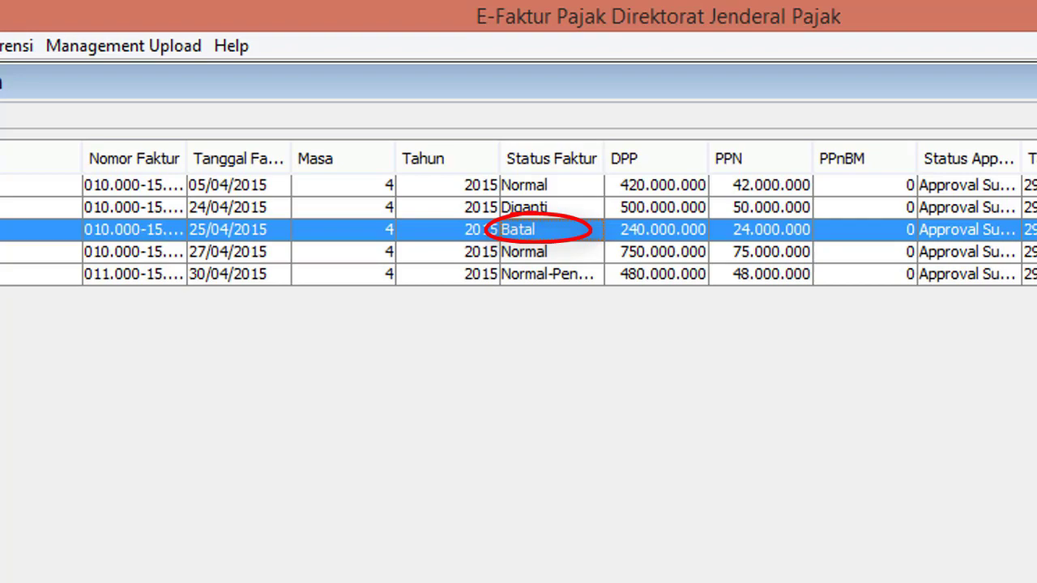
{"action": "scroll", "coordinate": [519, 230], "scroll_direction": "right", "scroll_amount": 5}
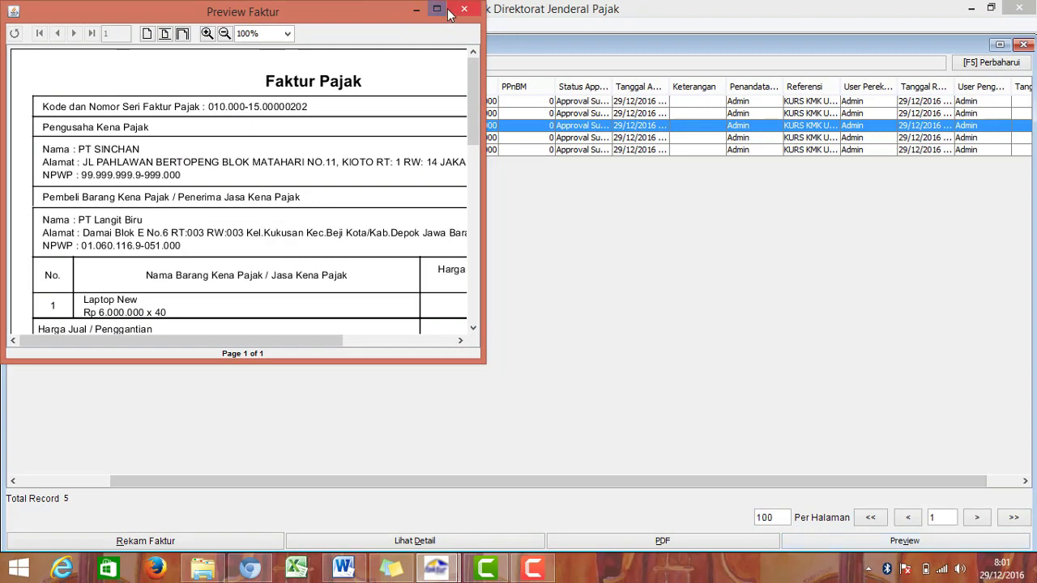
Step: Minimise the Preview Faktur window, refresh again, and close Daftar Faktur Pajak Keluaran
{"action": "left_click", "coordinate": [413, 12]}
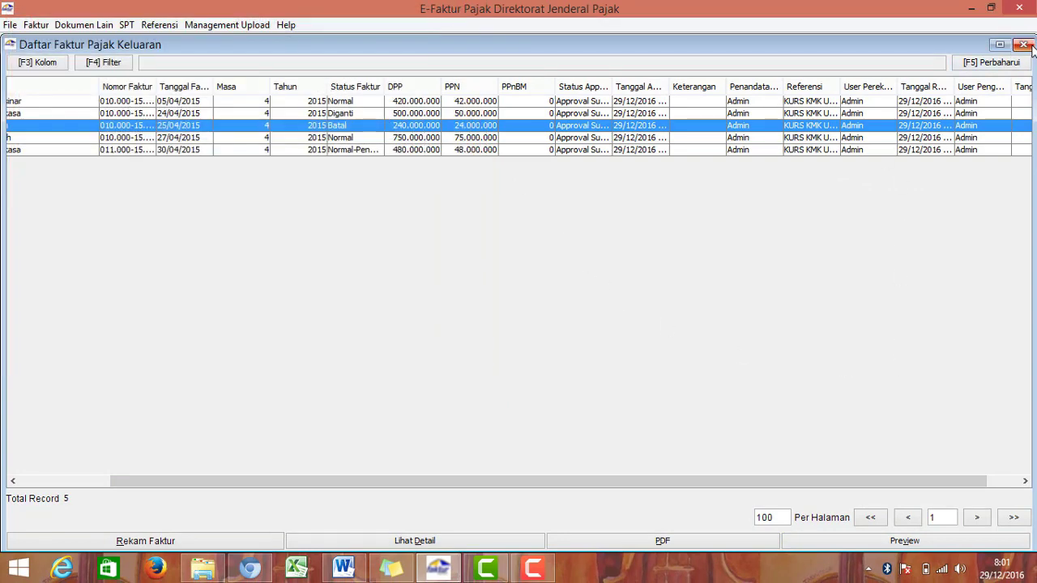
{"action": "left_click", "coordinate": [1012, 68]}
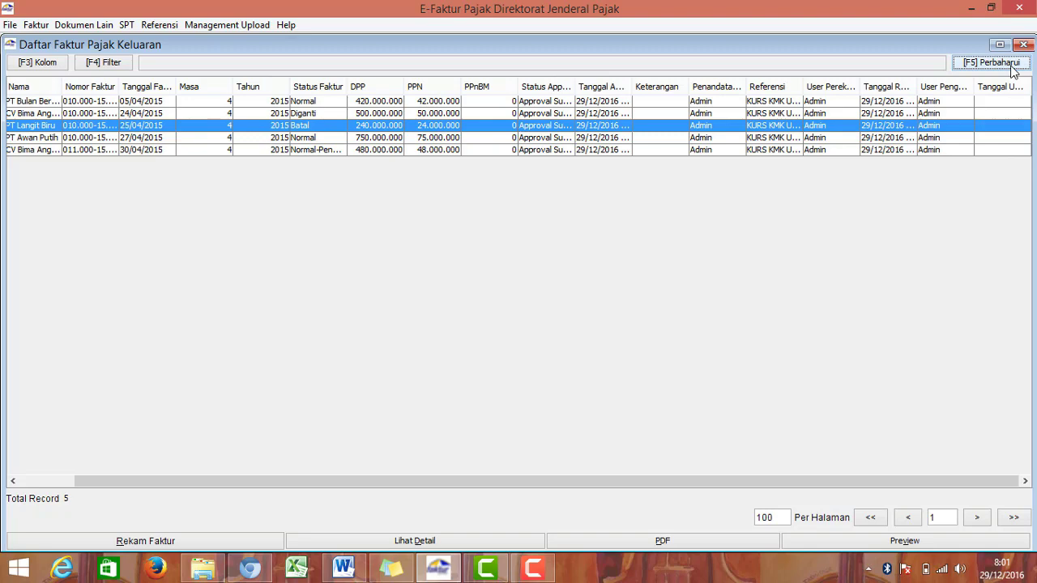
{"action": "left_click", "coordinate": [1025, 45]}
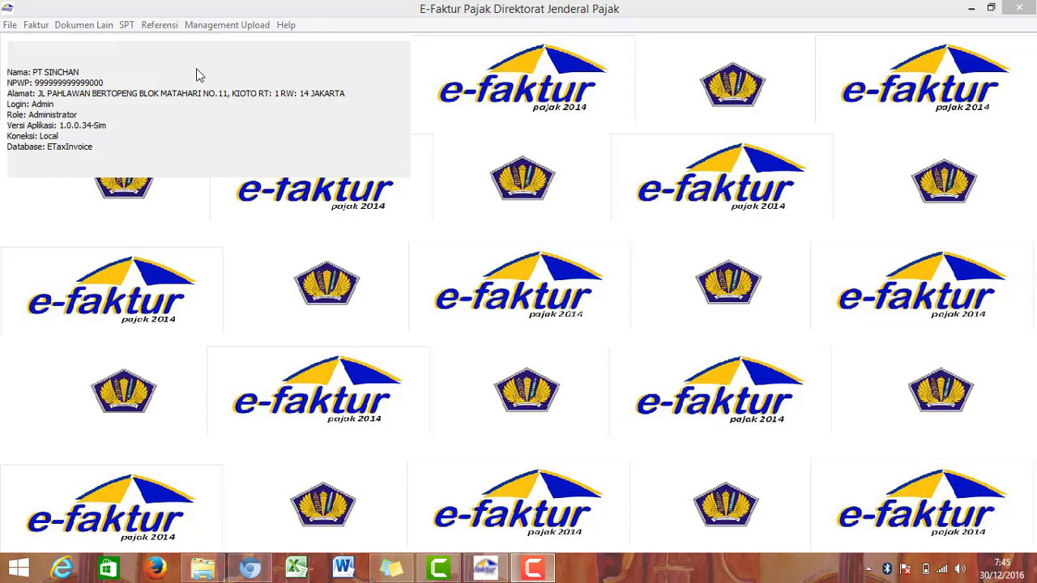
Step: Open SPT Formulir Induk 1111 and step through Bagian II, II.H and III–V to Bagian VI
{"action": "left_click", "coordinate": [127, 26]}
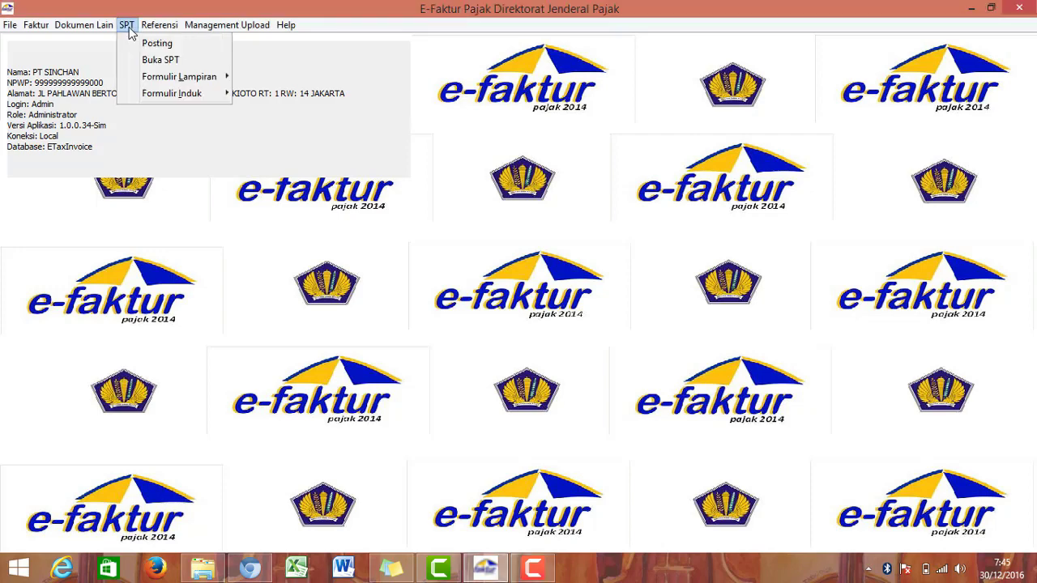
{"action": "mouse_move", "coordinate": [172, 95]}
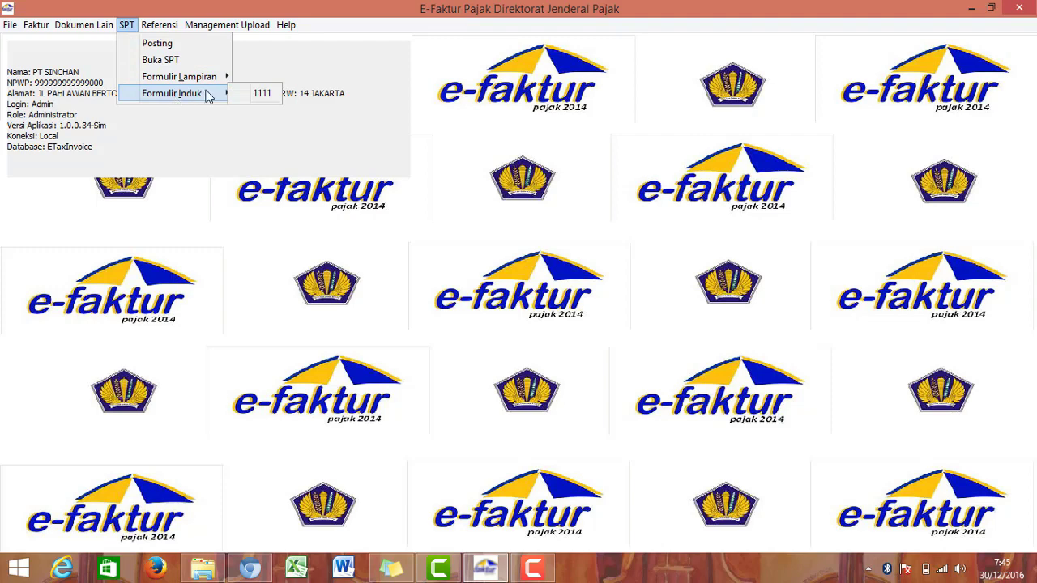
{"action": "left_click", "coordinate": [263, 94]}
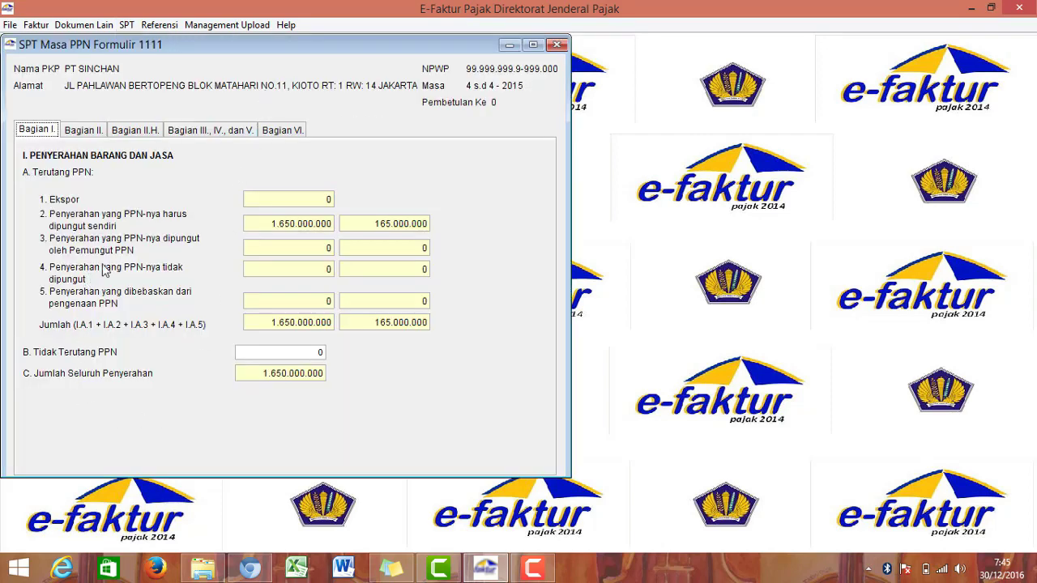
{"action": "left_click", "coordinate": [81, 131]}
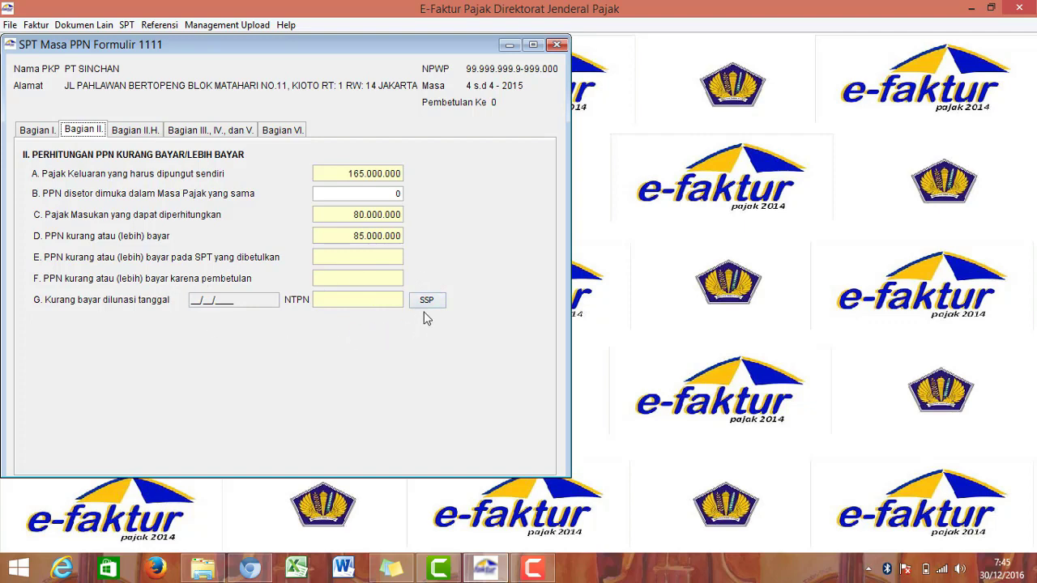
{"action": "left_click", "coordinate": [136, 133]}
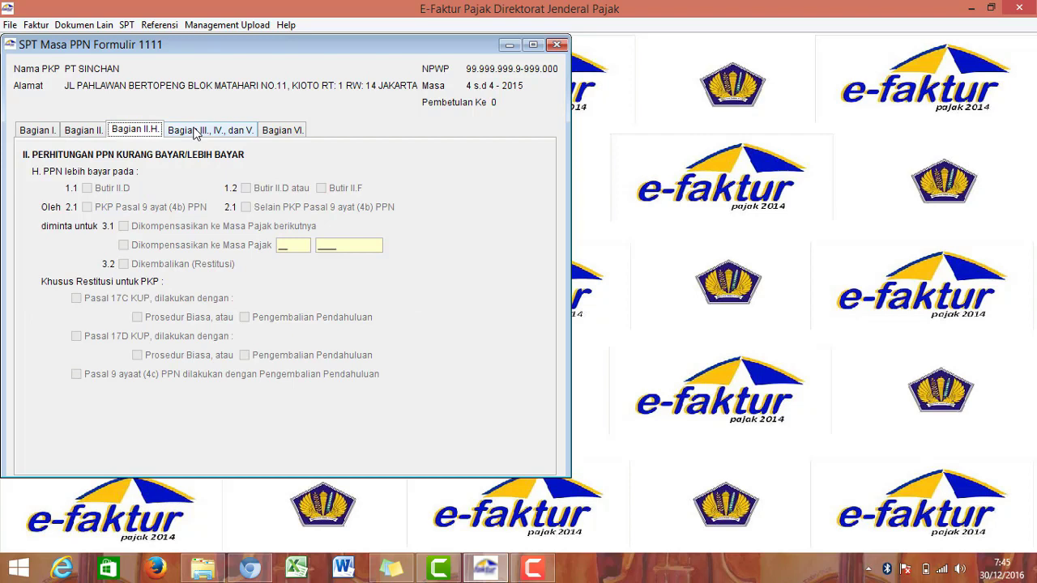
{"action": "left_click", "coordinate": [194, 134]}
{"action": "left_click", "coordinate": [270, 136]}
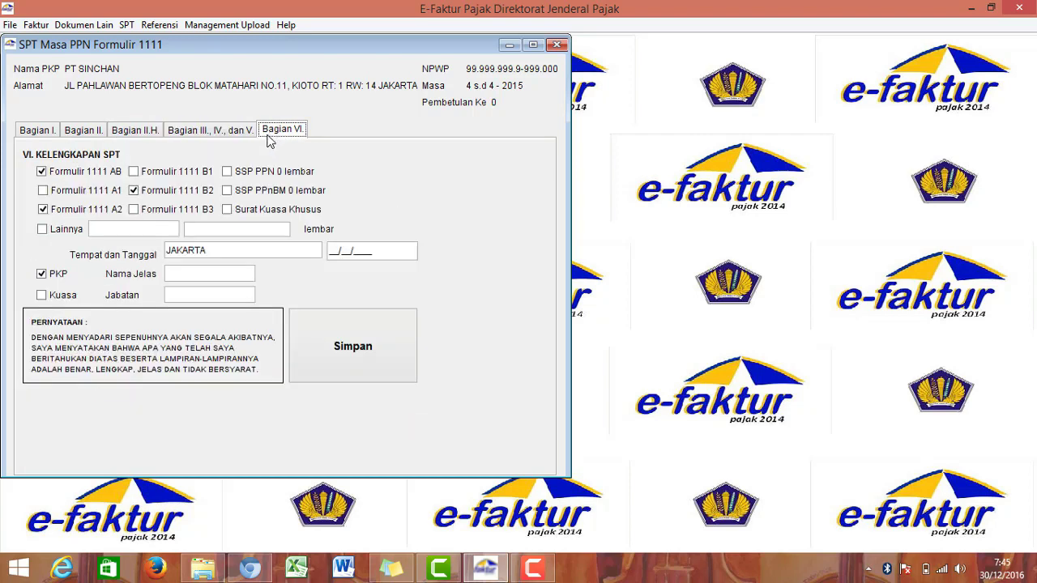
Step: In Bagian VI, enter the signer's full name, position Direktur and date 10/05/2015
{"action": "left_click", "coordinate": [202, 275]}
{"action": "type", "text": "Poppy Viendya"}
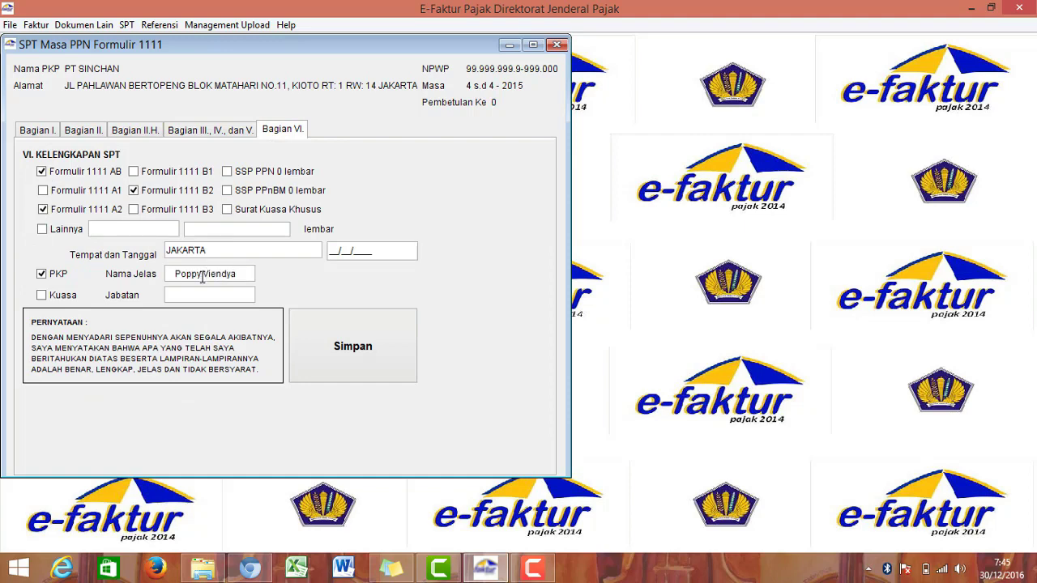
{"action": "left_click", "coordinate": [204, 296]}
{"action": "type", "text": "Dir"}
{"action": "type", "text": "ektur"}
{"action": "type", "text": "05"}
{"action": "key", "text": "BackSpace"}
{"action": "key", "text": "BackSpace"}
{"action": "type", "text": "10/05/2015"}
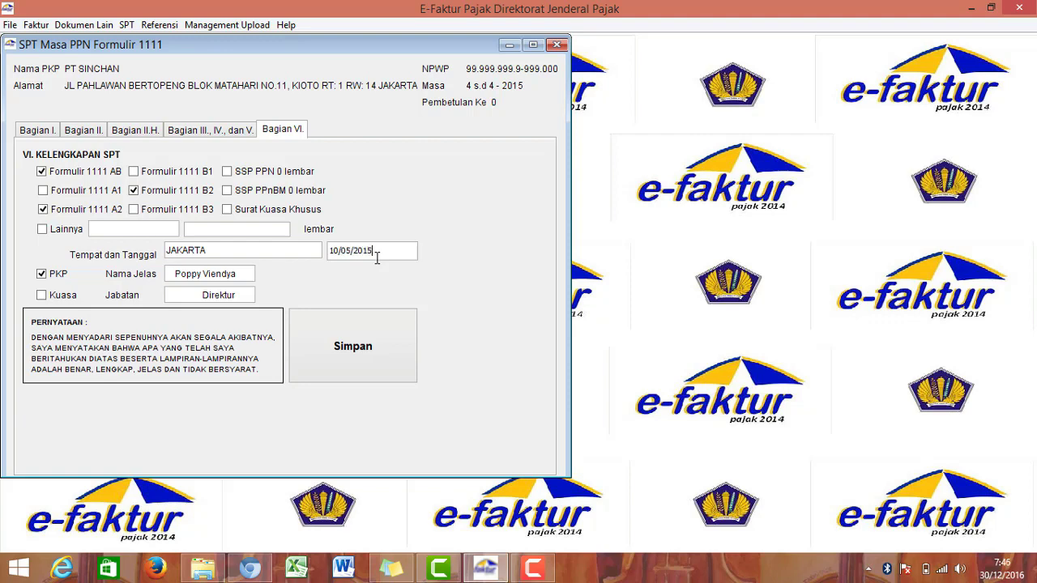
Step: Save the SPT 1111, acknowledge the saved message, and close the form
{"action": "left_click", "coordinate": [366, 347]}
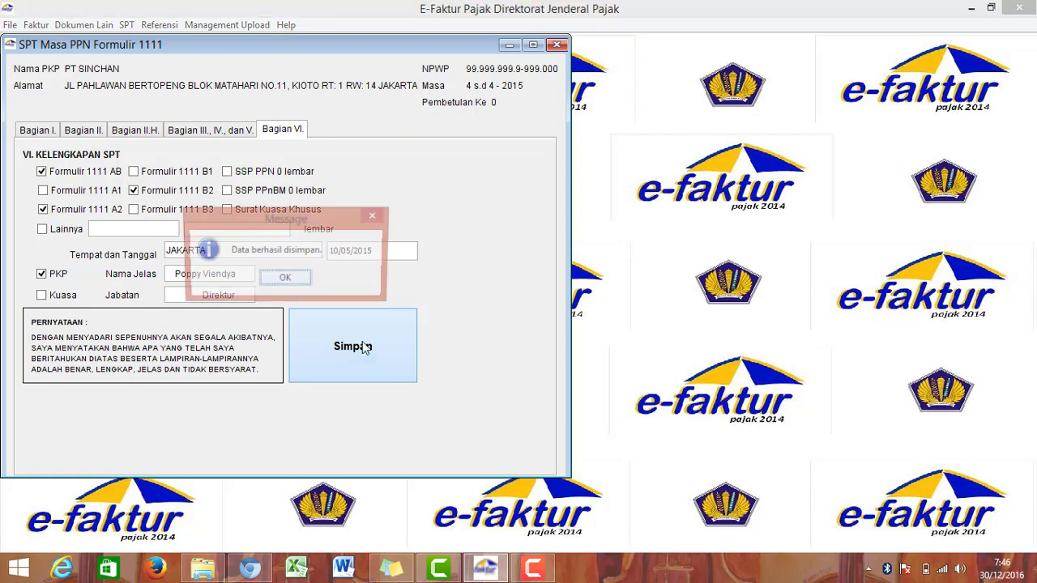
{"action": "left_click", "coordinate": [296, 279]}
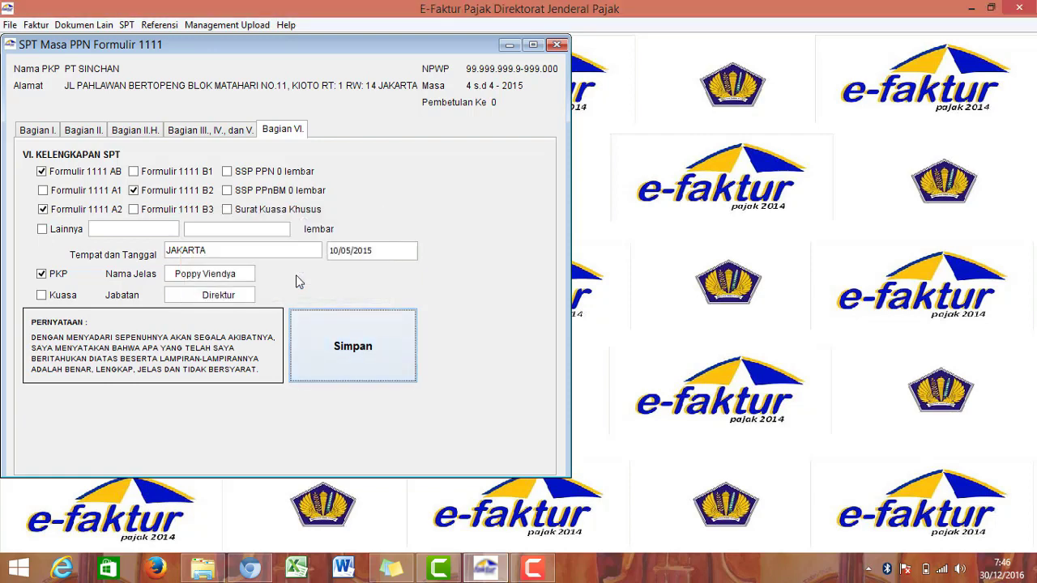
{"action": "left_click", "coordinate": [559, 45]}
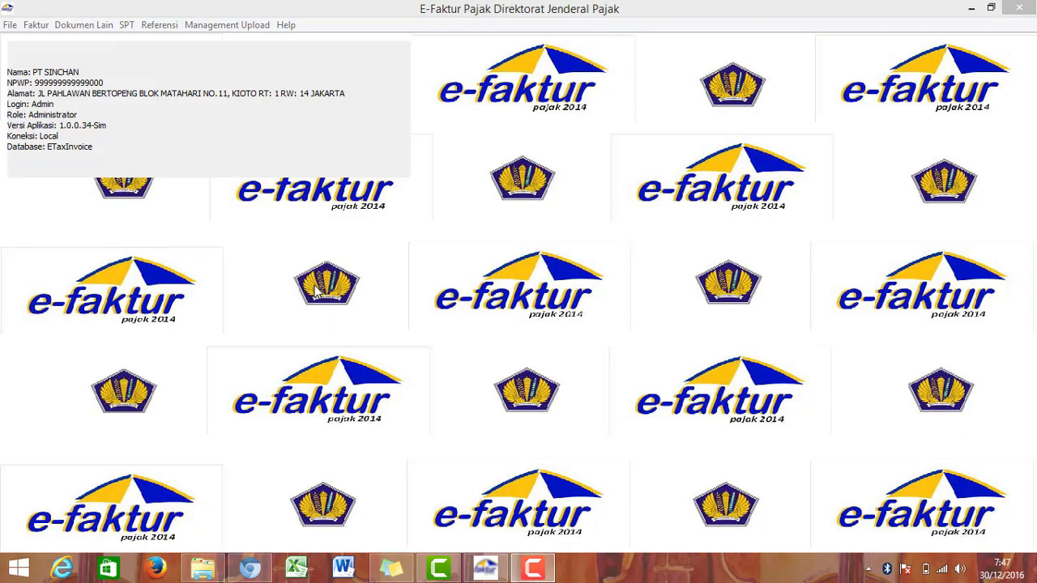
{"action": "left_click", "coordinate": [126, 25]}
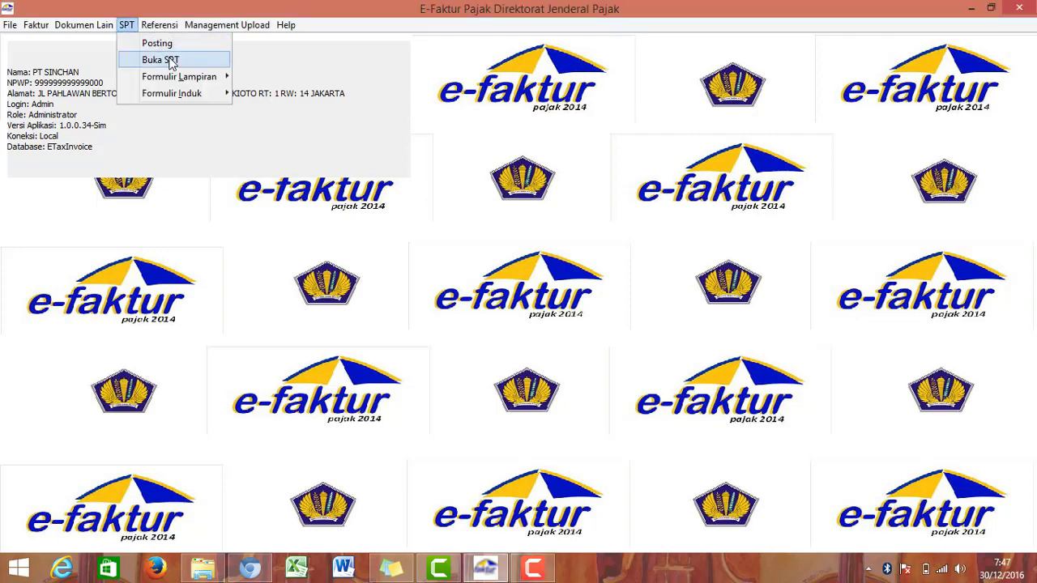
{"action": "left_click", "coordinate": [171, 61]}
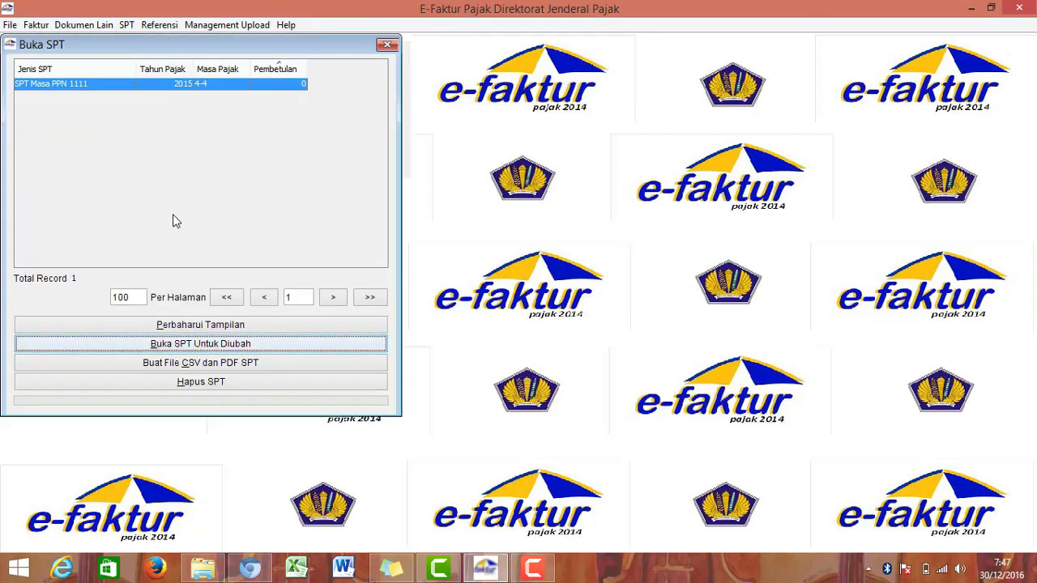
{"action": "left_click", "coordinate": [217, 367]}
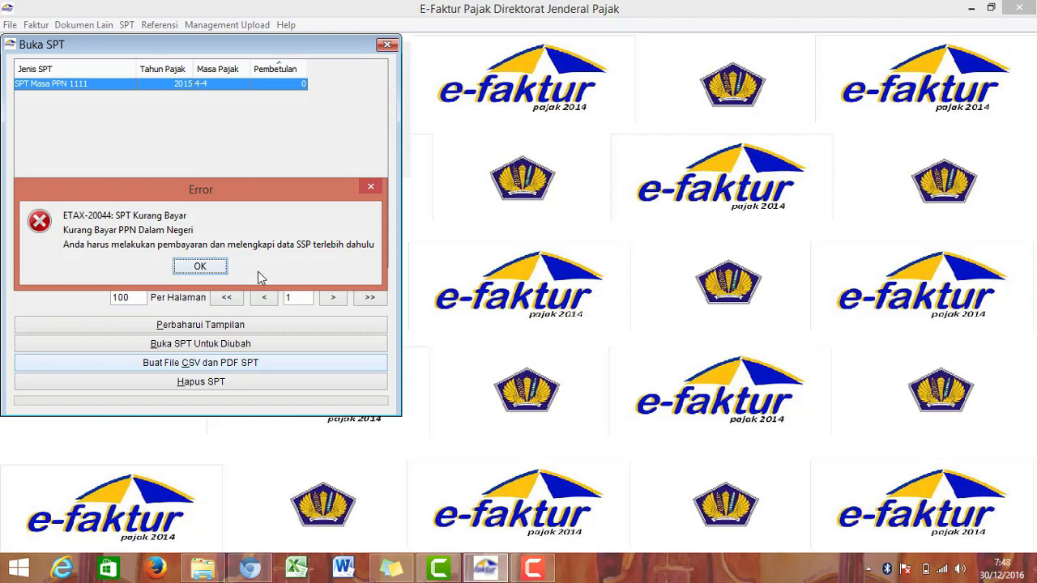
{"action": "left_click", "coordinate": [200, 267]}
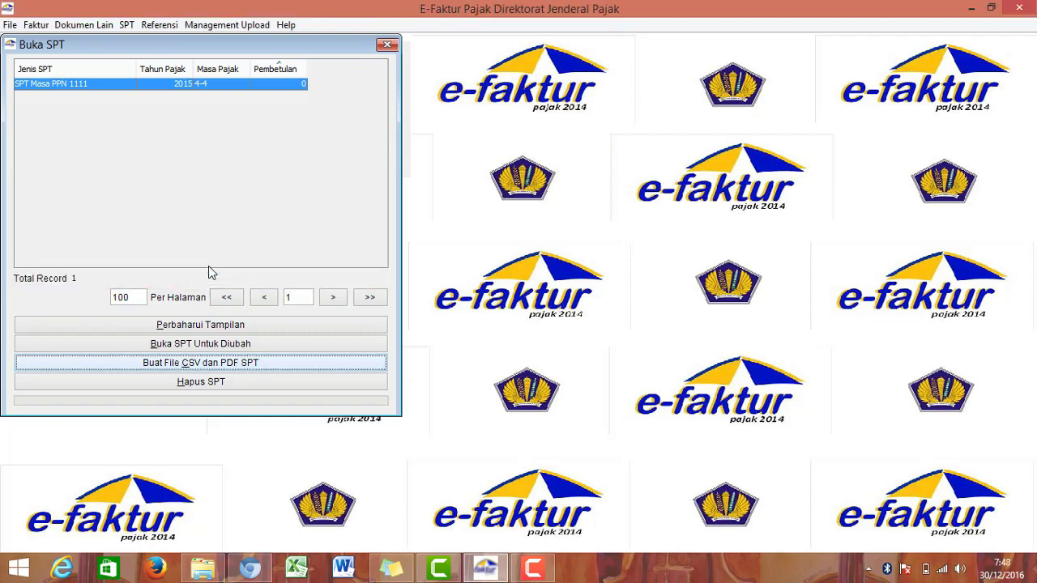
{"action": "left_click", "coordinate": [388, 45]}
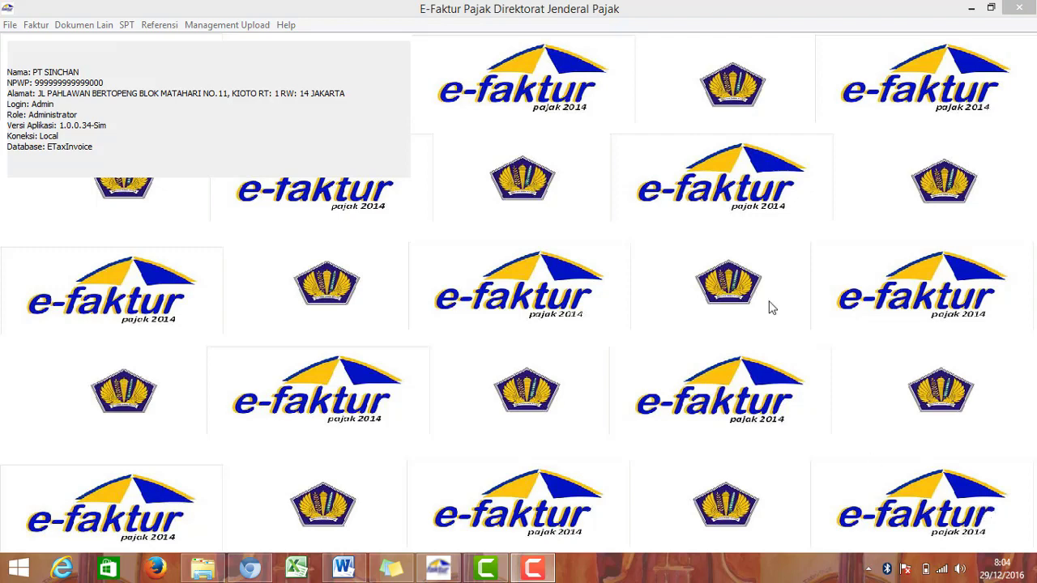
{"action": "left_click", "coordinate": [125, 27]}
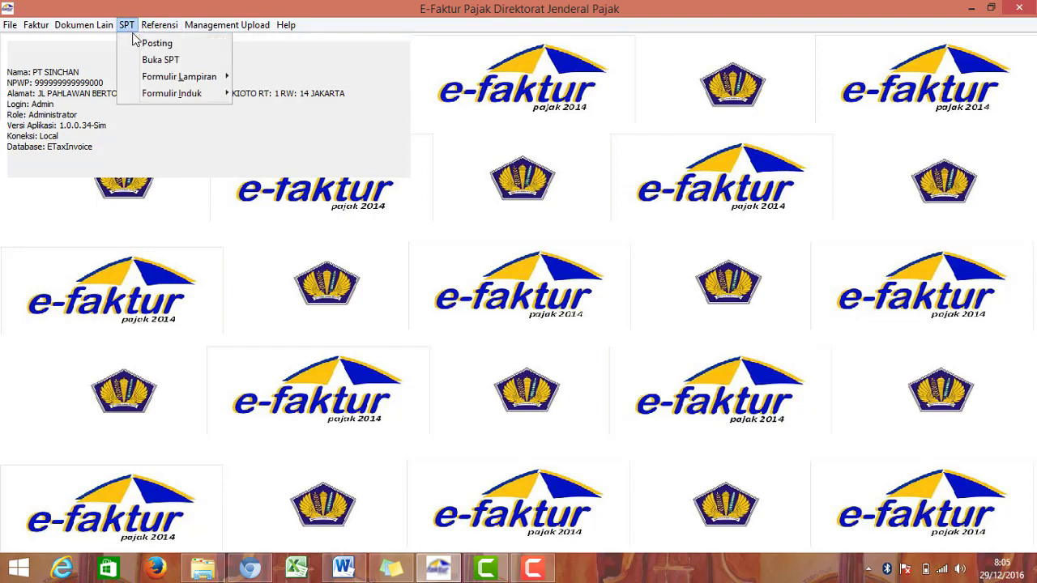
{"action": "left_click", "coordinate": [141, 44]}
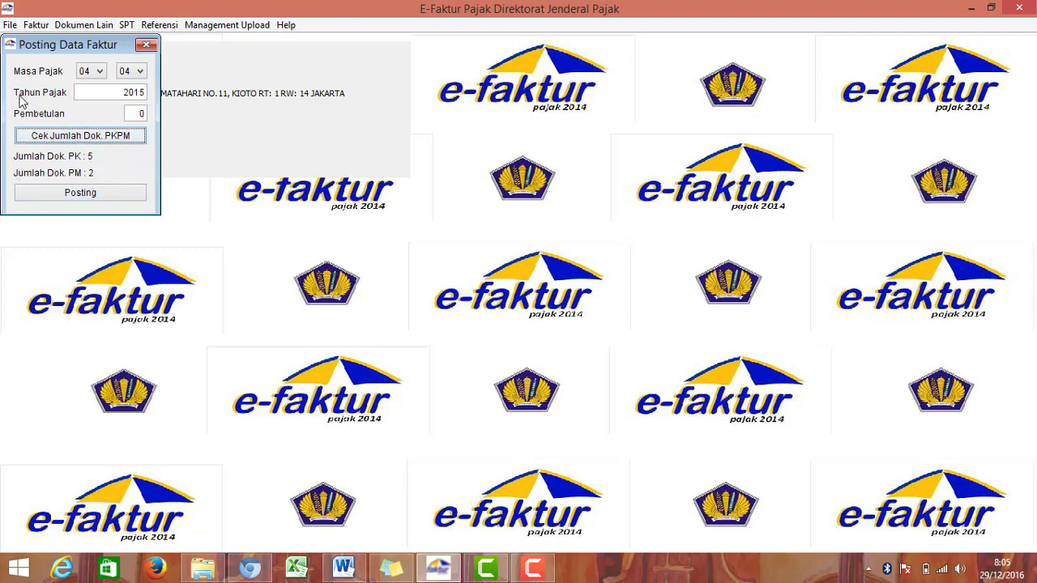
{"action": "left_click", "coordinate": [145, 46]}
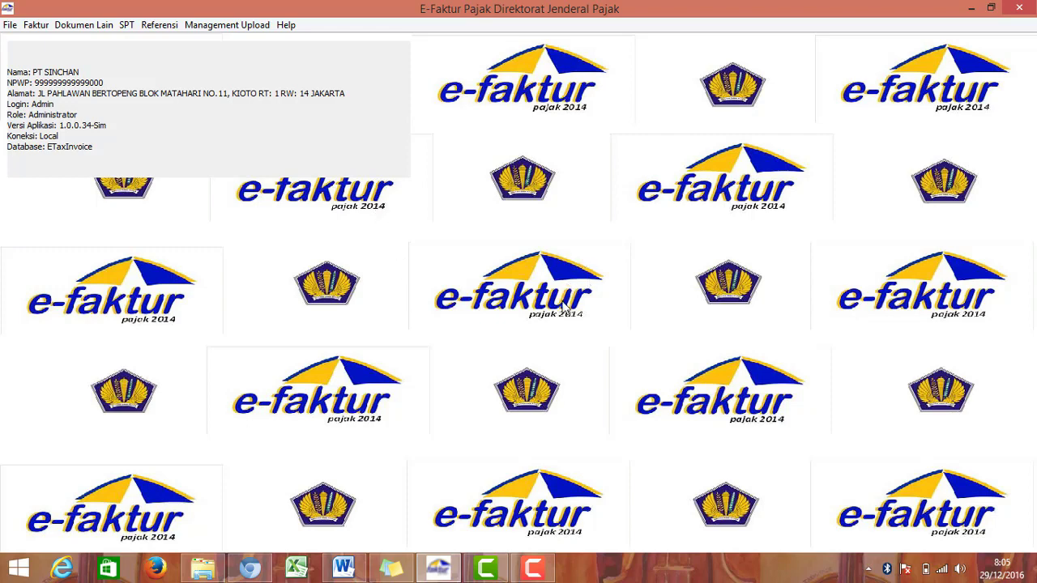
Step: Close e-Faktur and the Word document, saving the document's changes
{"action": "mouse_move", "coordinate": [432, 569]}
{"action": "left_click", "coordinate": [1016, 7]}
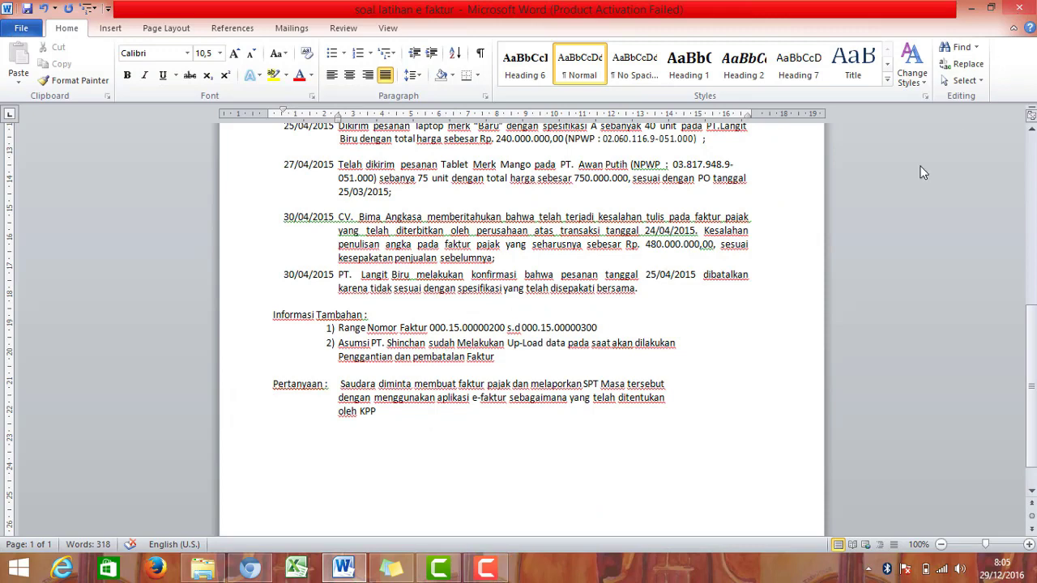
{"action": "left_click", "coordinate": [1019, 10]}
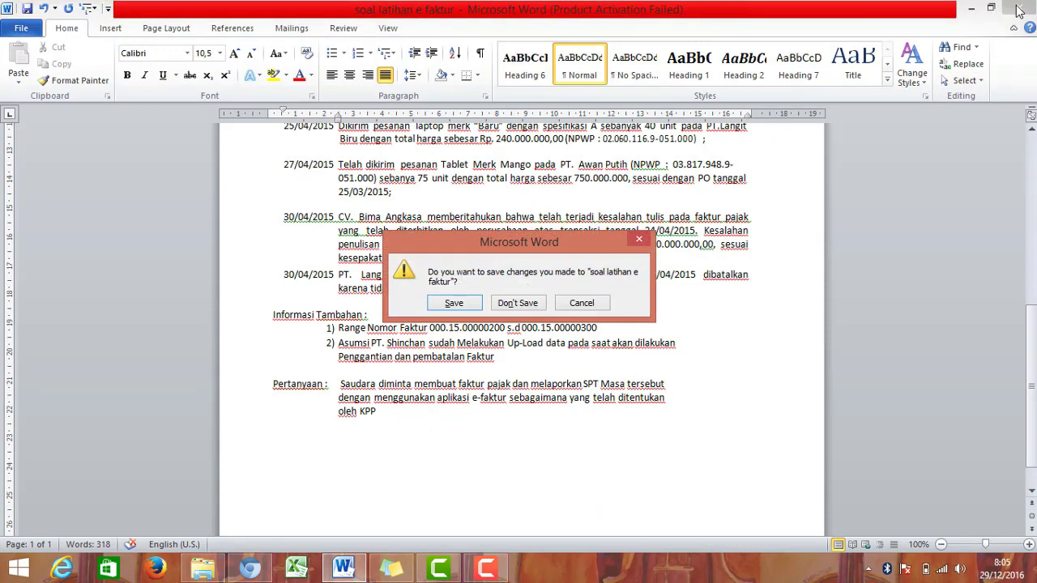
{"action": "key", "text": "Return"}
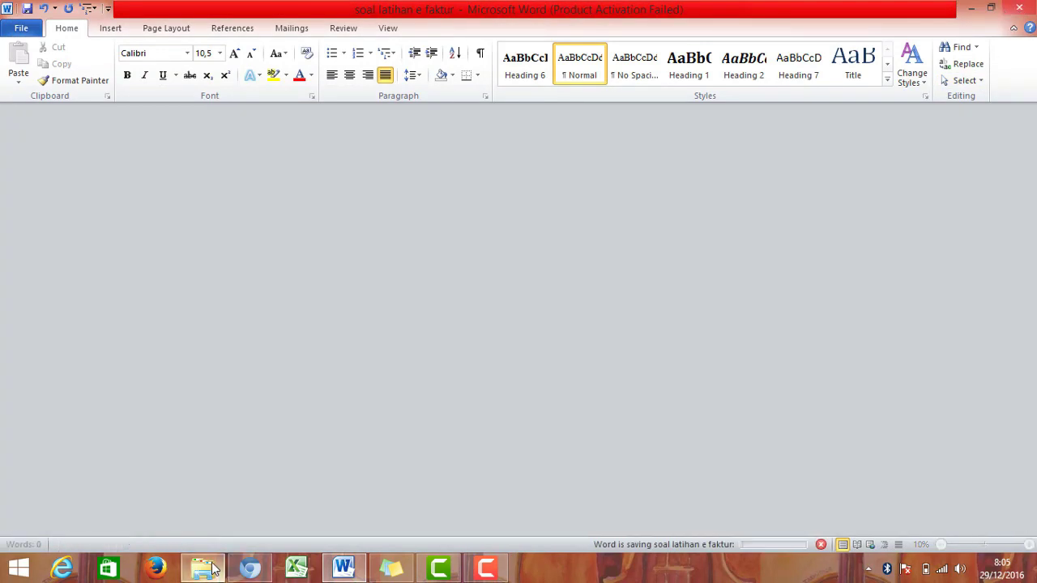
Step: Browse drive E: to Semester 5 > Lab E-SPT > E Faktur Dummy and open EFAKTUR_WINDOWS_64BIT_DUMMY
{"action": "left_click", "coordinate": [207, 570]}
{"action": "left_click", "coordinate": [93, 365]}
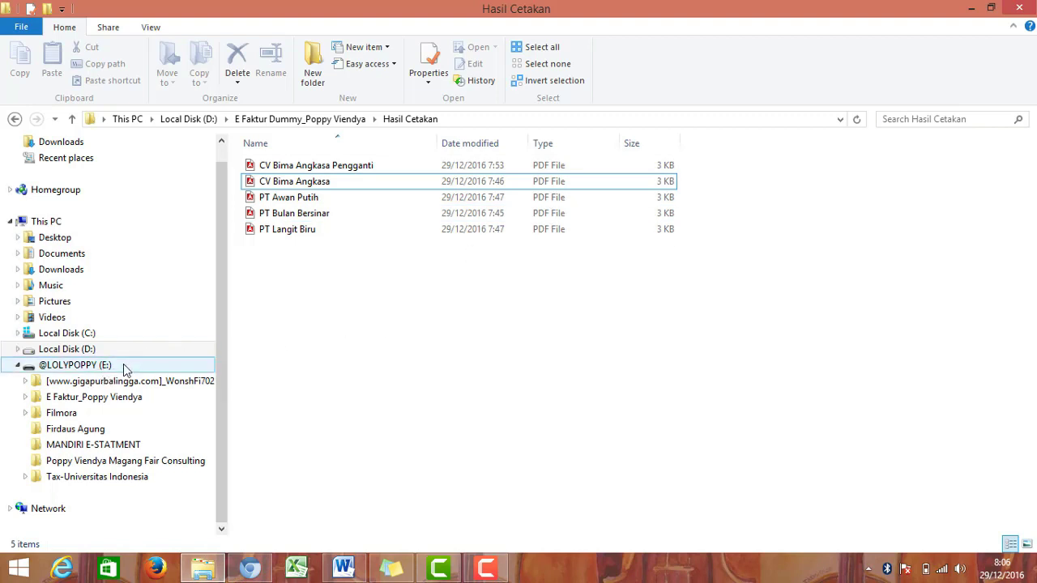
{"action": "left_click", "coordinate": [122, 366]}
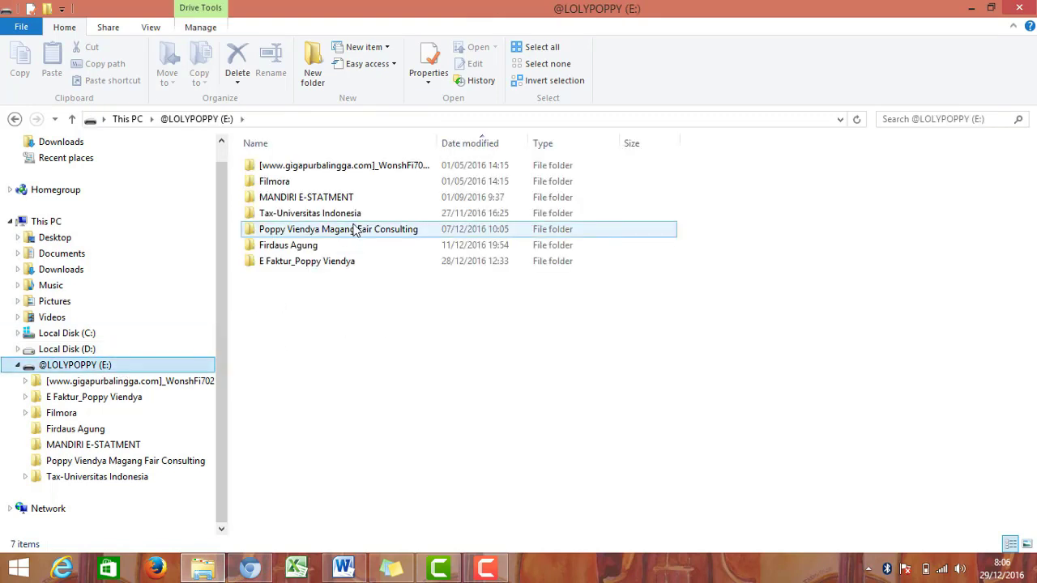
{"action": "double_click", "coordinate": [364, 216]}
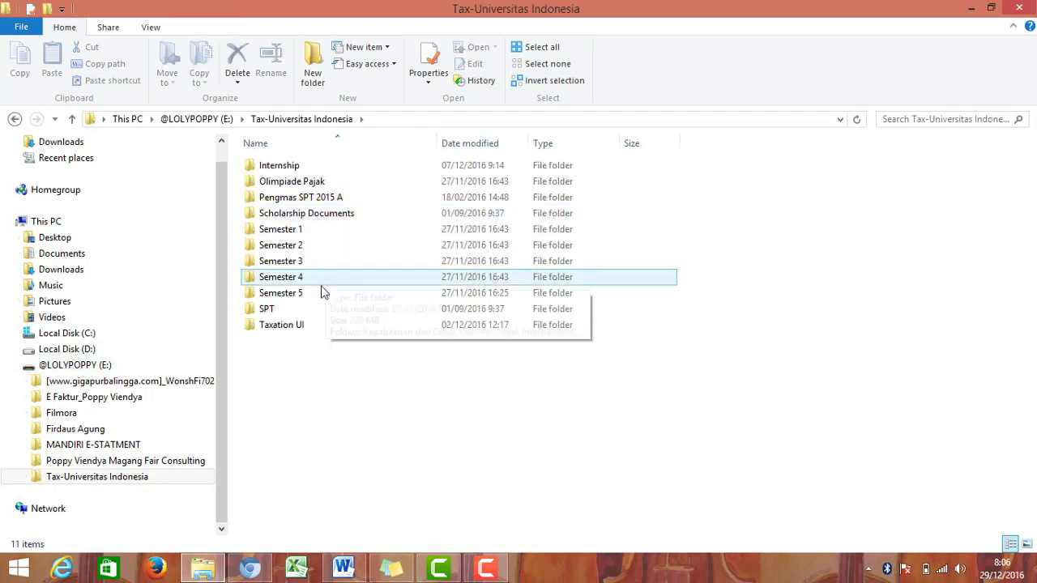
{"action": "double_click", "coordinate": [321, 296]}
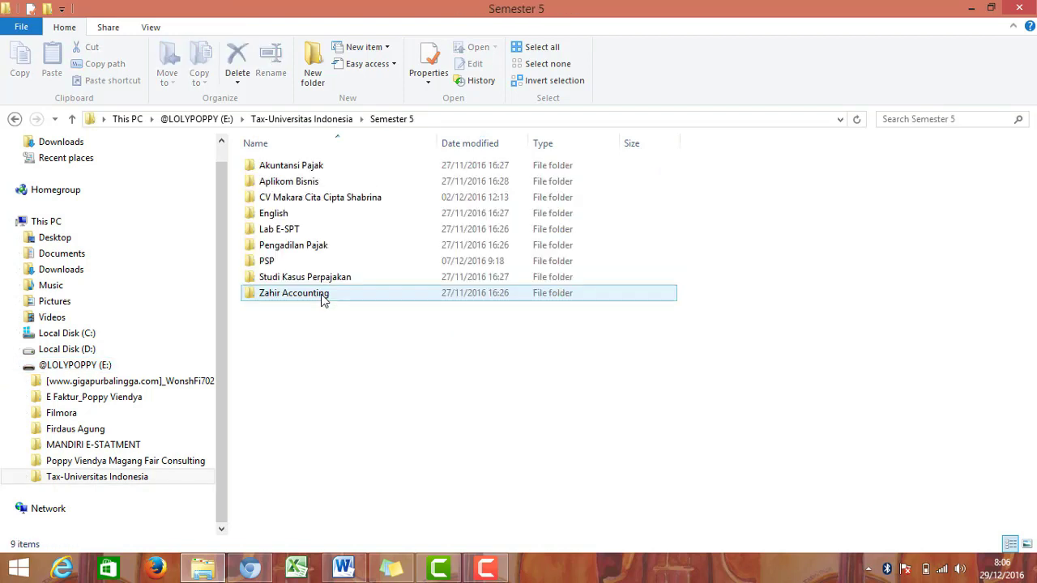
{"action": "double_click", "coordinate": [342, 232]}
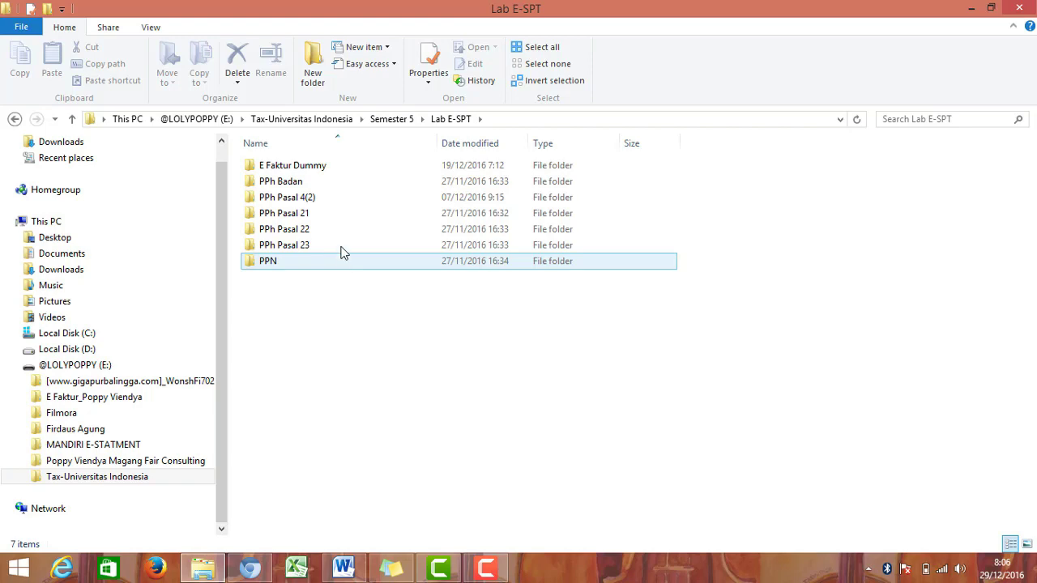
{"action": "double_click", "coordinate": [344, 172]}
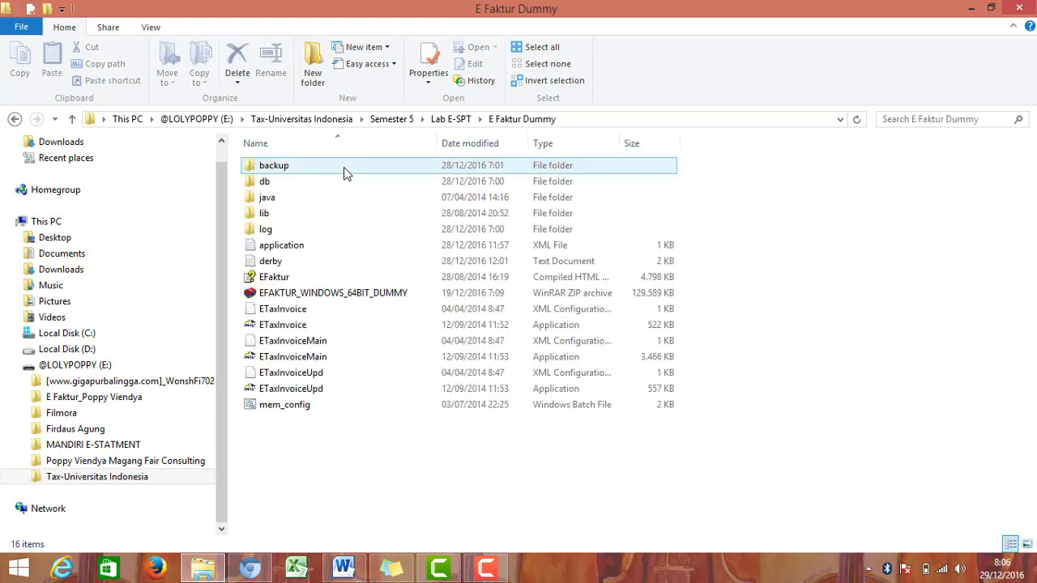
{"action": "left_click", "coordinate": [345, 296]}
{"action": "double_click", "coordinate": [345, 297]}
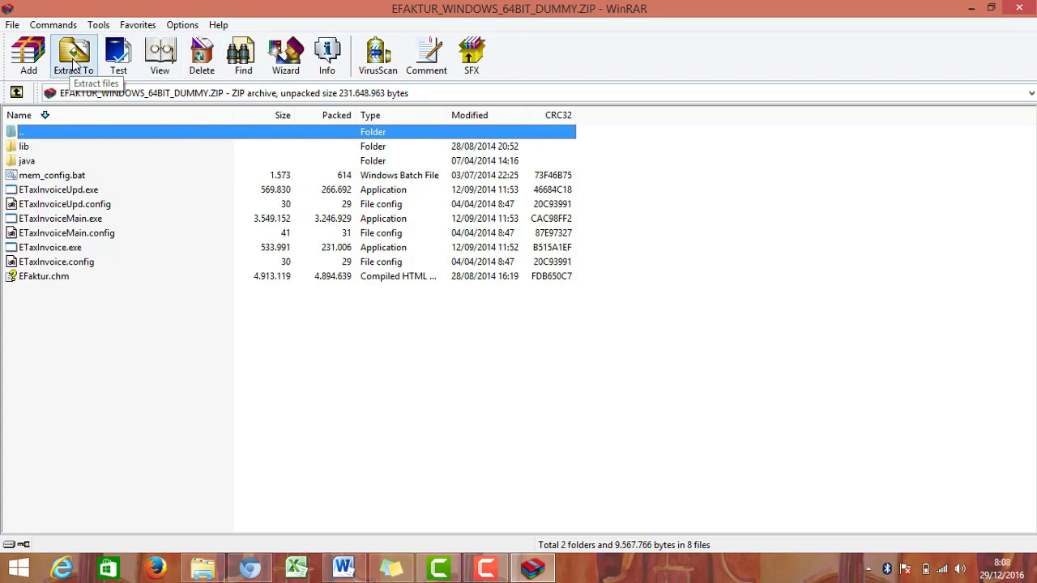
Step: Extract the archive to the E Faktur Baru (Dummy) folder on Local Disk (D:)
{"action": "left_click", "coordinate": [73, 68]}
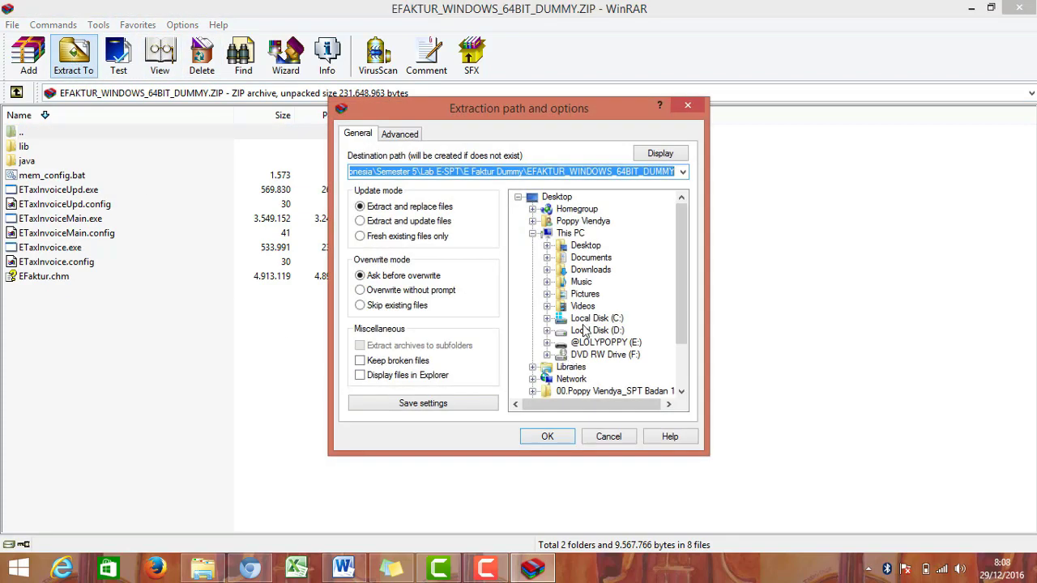
{"action": "left_click", "coordinate": [585, 331]}
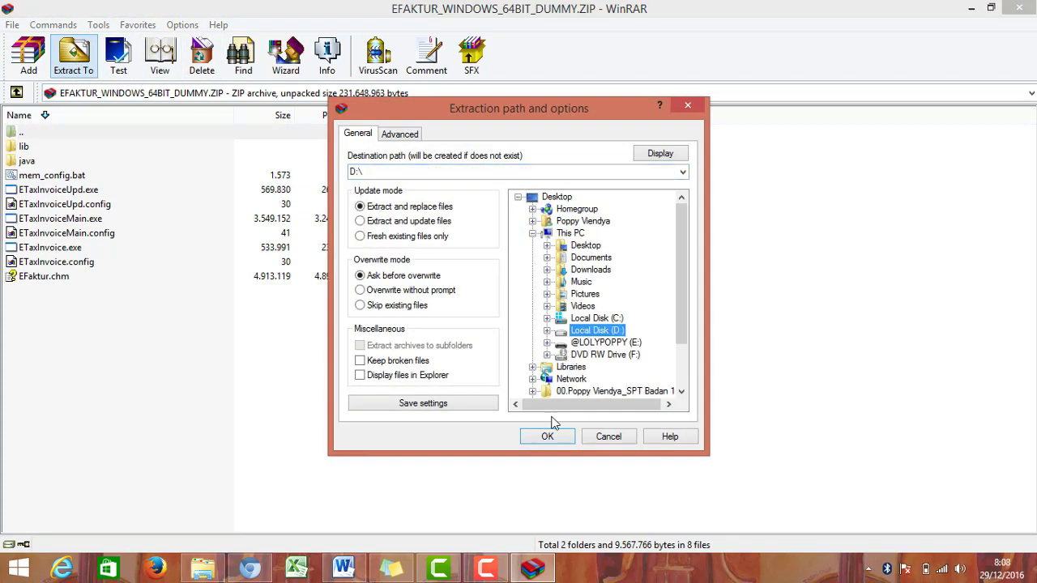
{"action": "double_click", "coordinate": [584, 332]}
{"action": "left_click", "coordinate": [628, 296]}
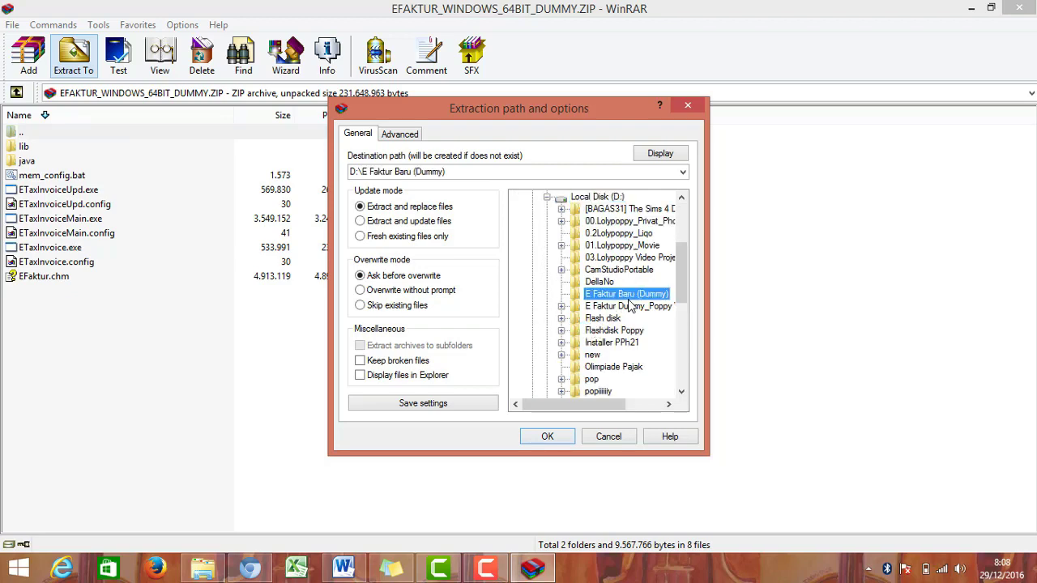
{"action": "left_click", "coordinate": [546, 436]}
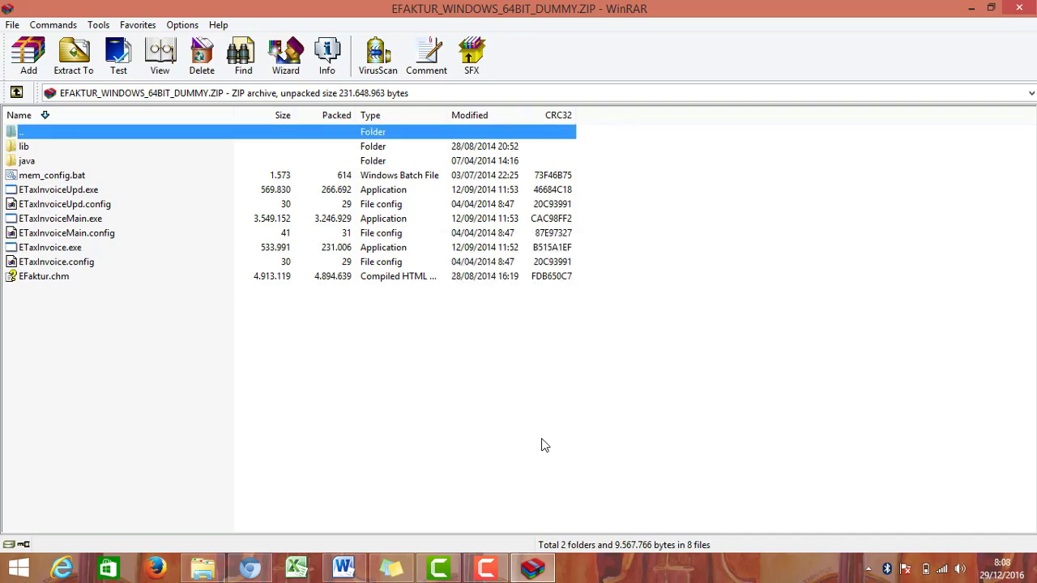
{"action": "left_click", "coordinate": [203, 568]}
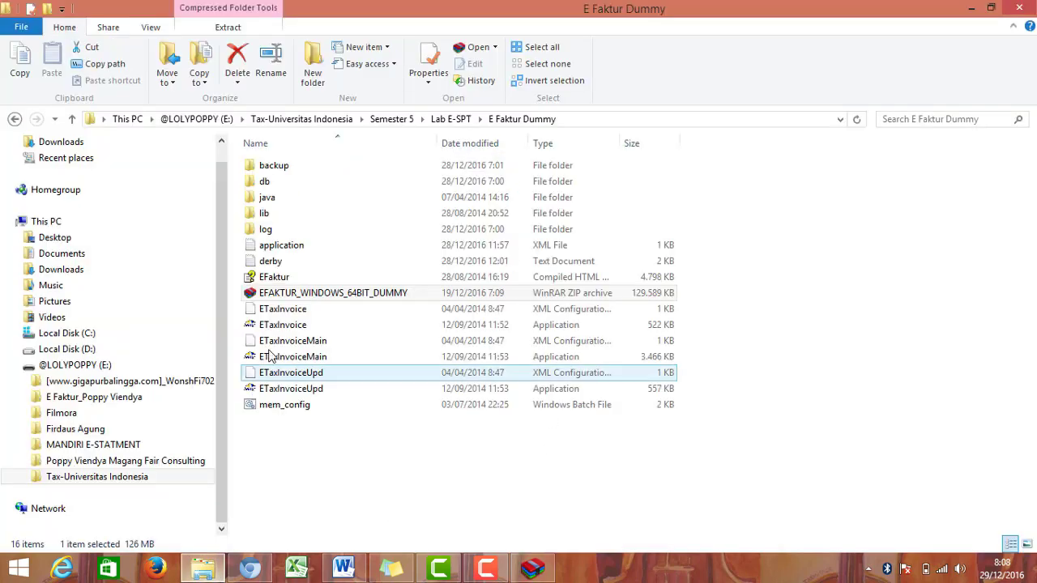
Step: Open E Faktur Baru (Dummy) on Local Disk (D:) and launch the extracted ETaxInvoice
{"action": "left_click", "coordinate": [103, 351]}
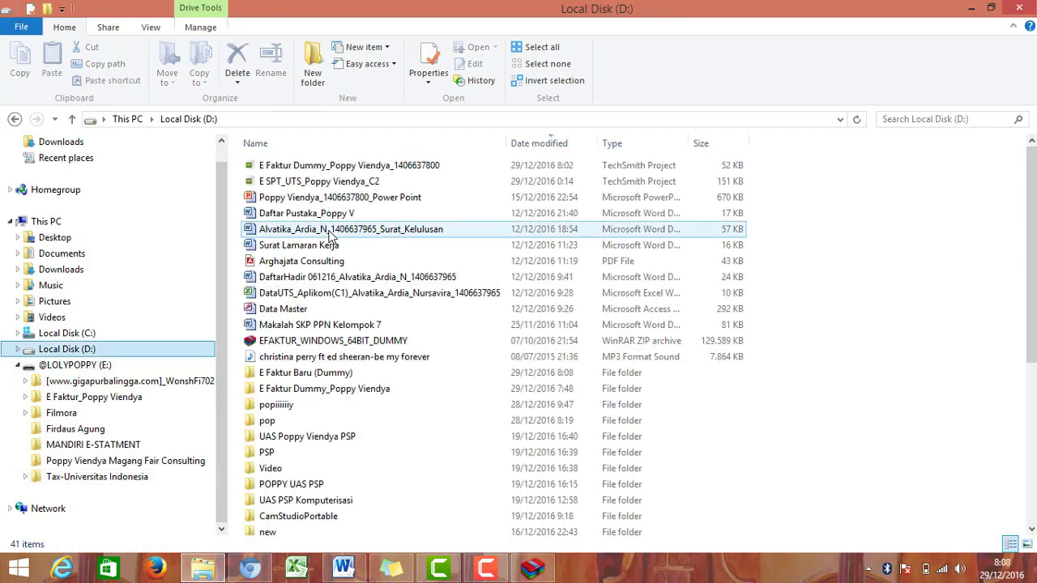
{"action": "double_click", "coordinate": [337, 374]}
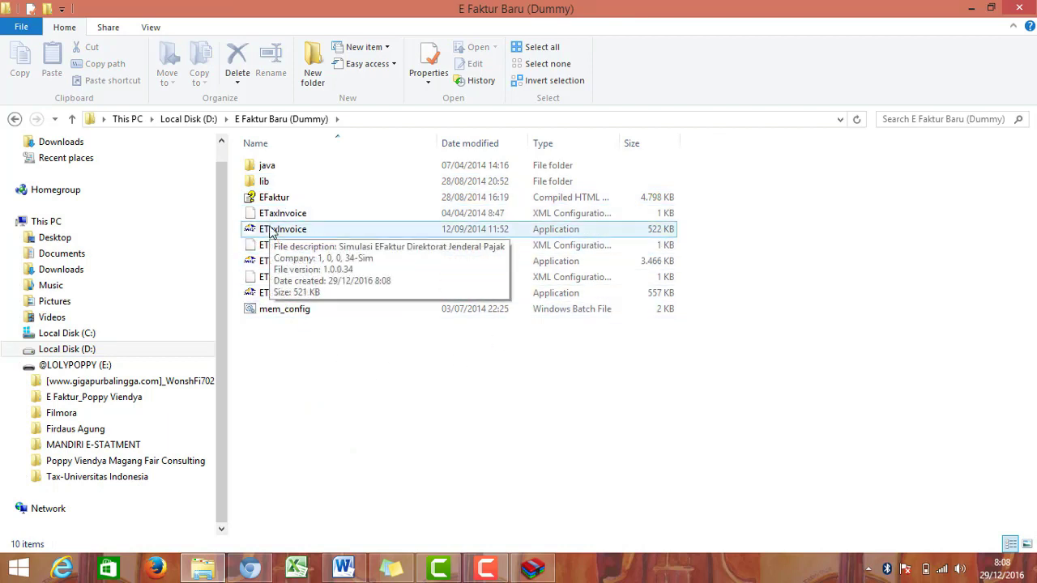
{"action": "left_click", "coordinate": [350, 234]}
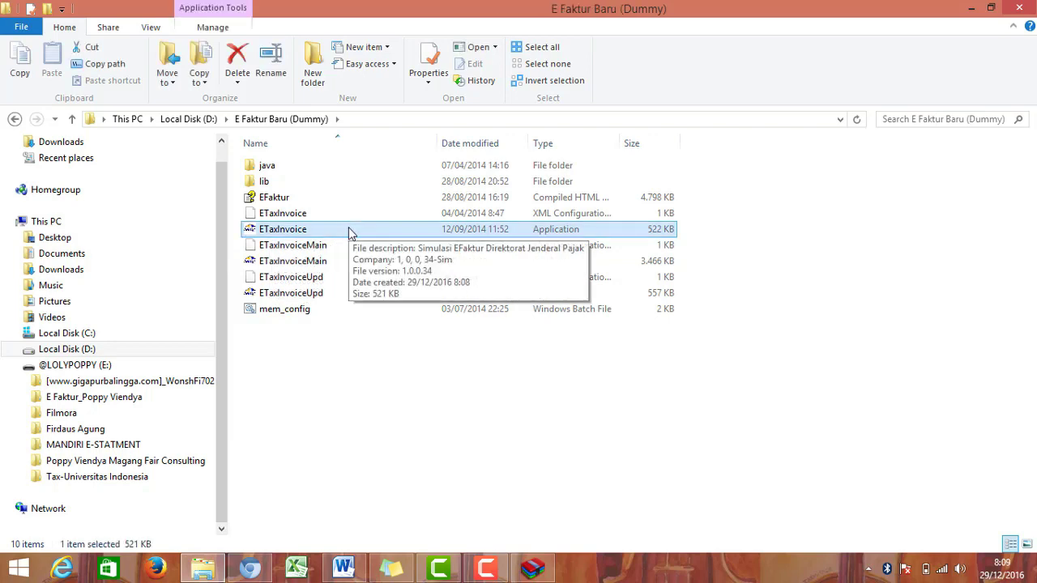
{"action": "double_click", "coordinate": [350, 232]}
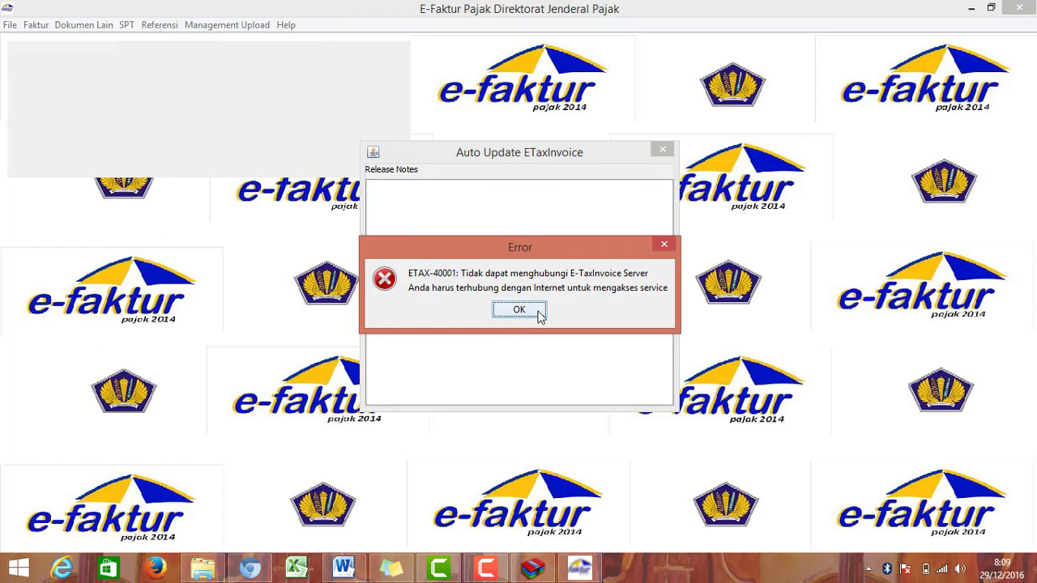
Step: Dismiss the server error, connect to Lokal Database, and log in as Admin with the password
{"action": "left_click", "coordinate": [538, 309]}
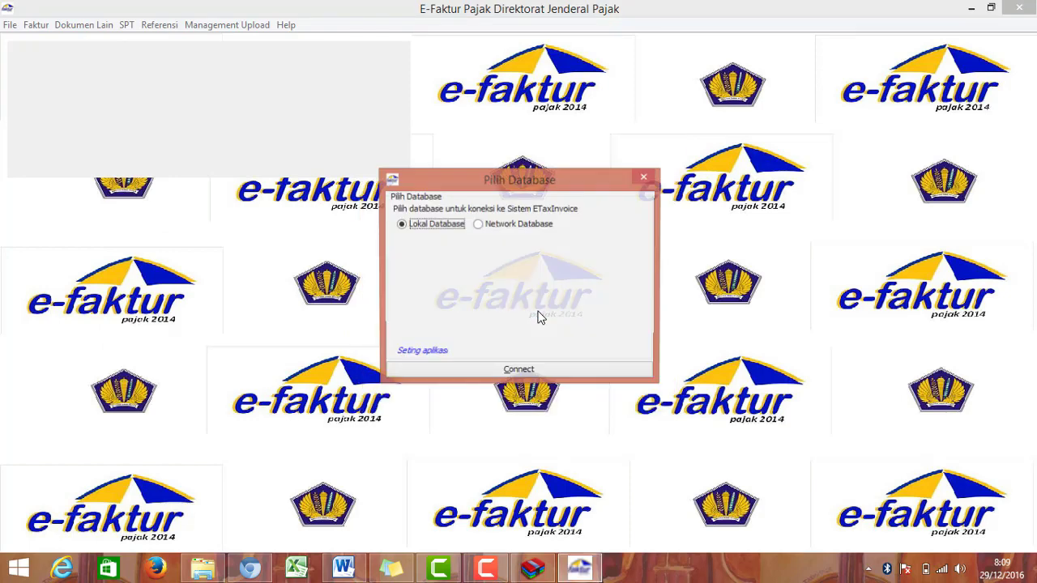
{"action": "left_click", "coordinate": [519, 372]}
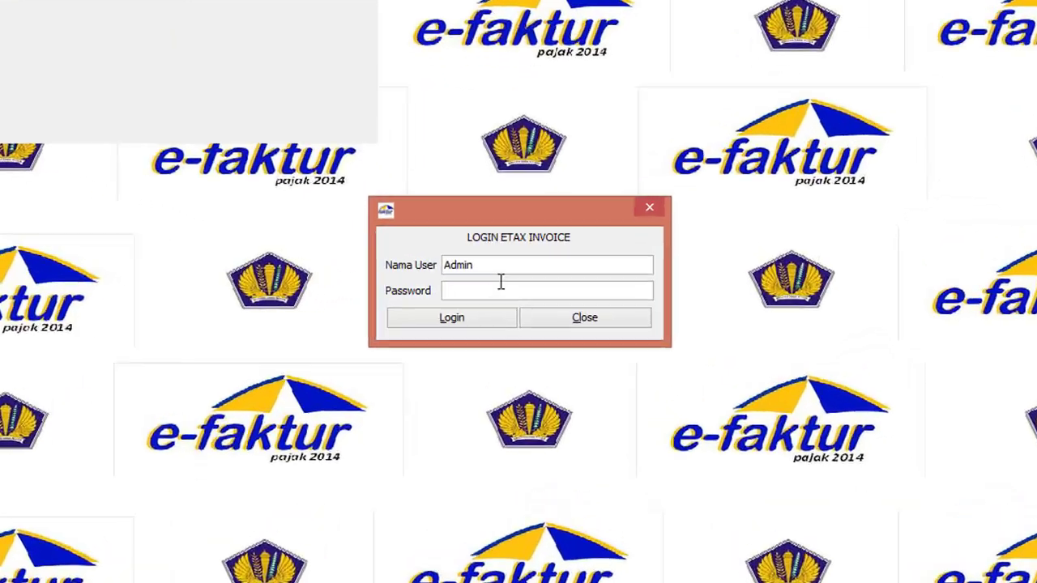
{"action": "left_click", "coordinate": [506, 286]}
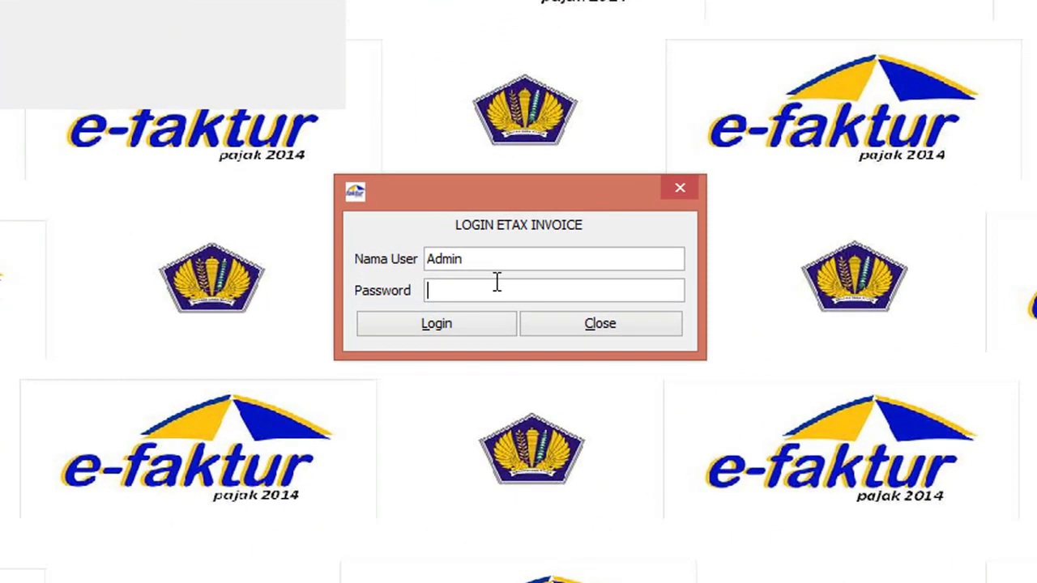
{"action": "type", "text": "123"}
{"action": "left_click", "coordinate": [503, 329]}
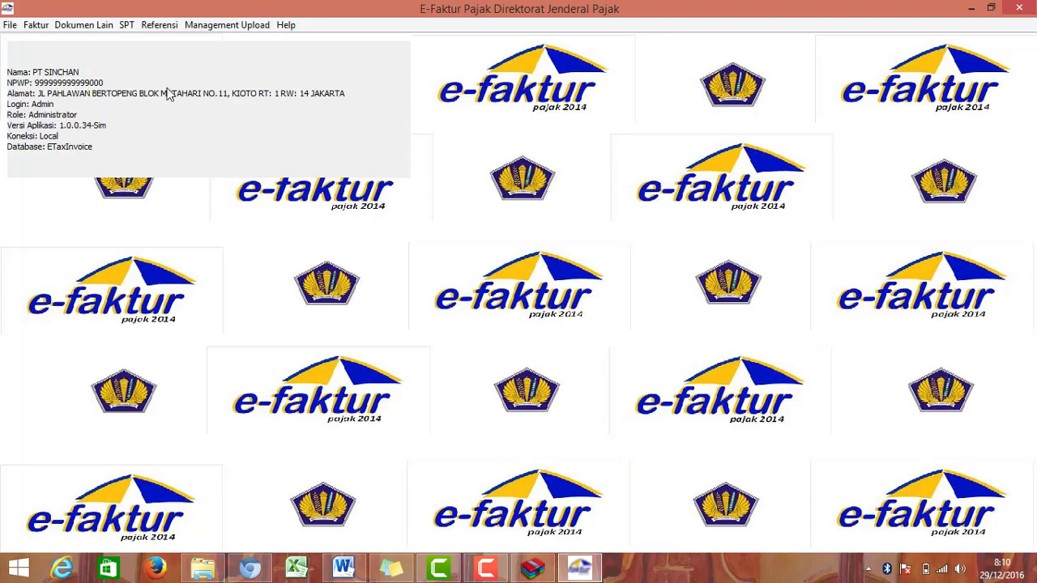
{"action": "left_click", "coordinate": [40, 25]}
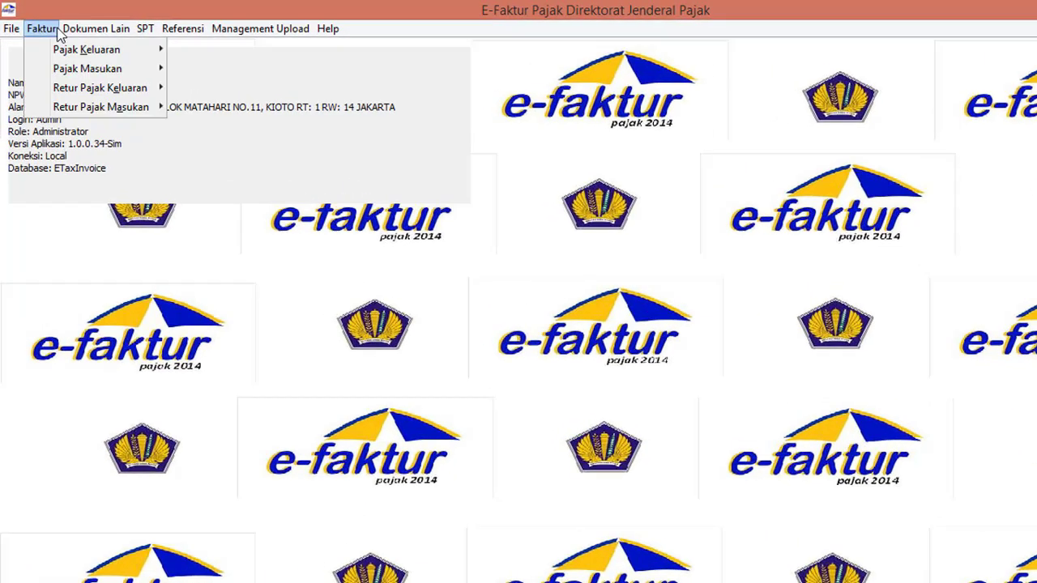
{"action": "mouse_move", "coordinate": [96, 29]}
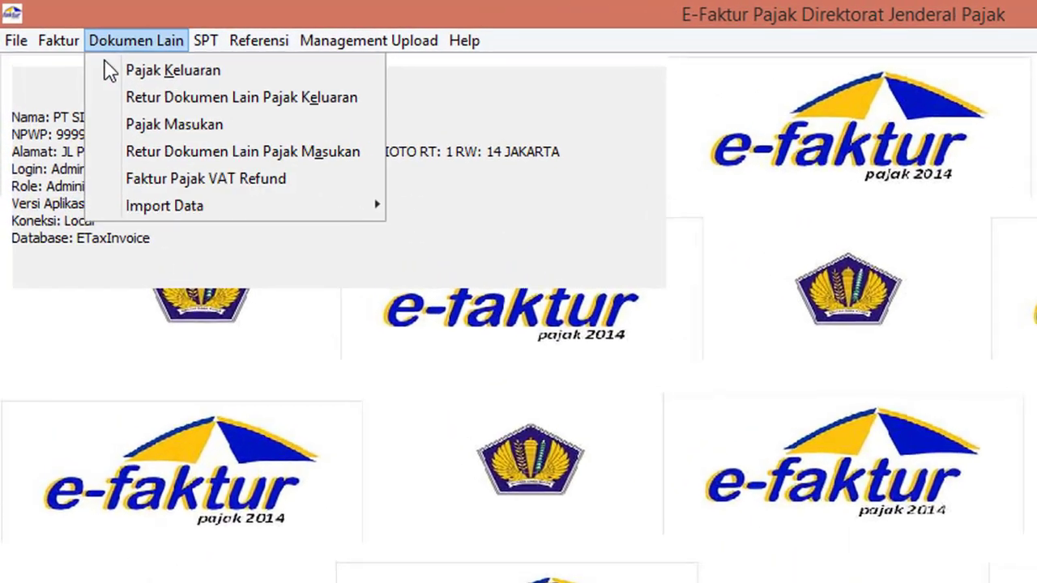
{"action": "left_click", "coordinate": [97, 49]}
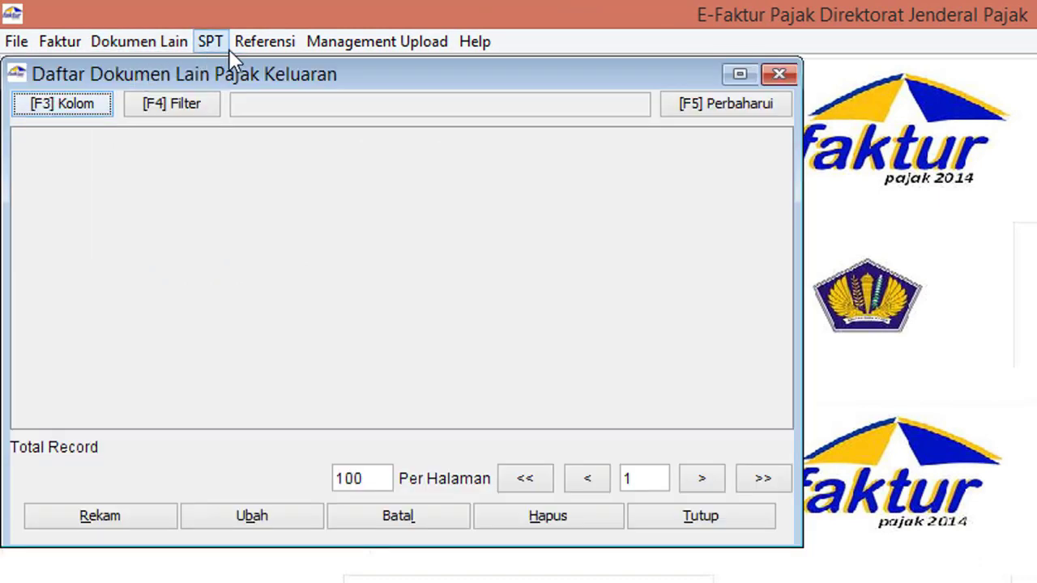
{"action": "left_click", "coordinate": [771, 73]}
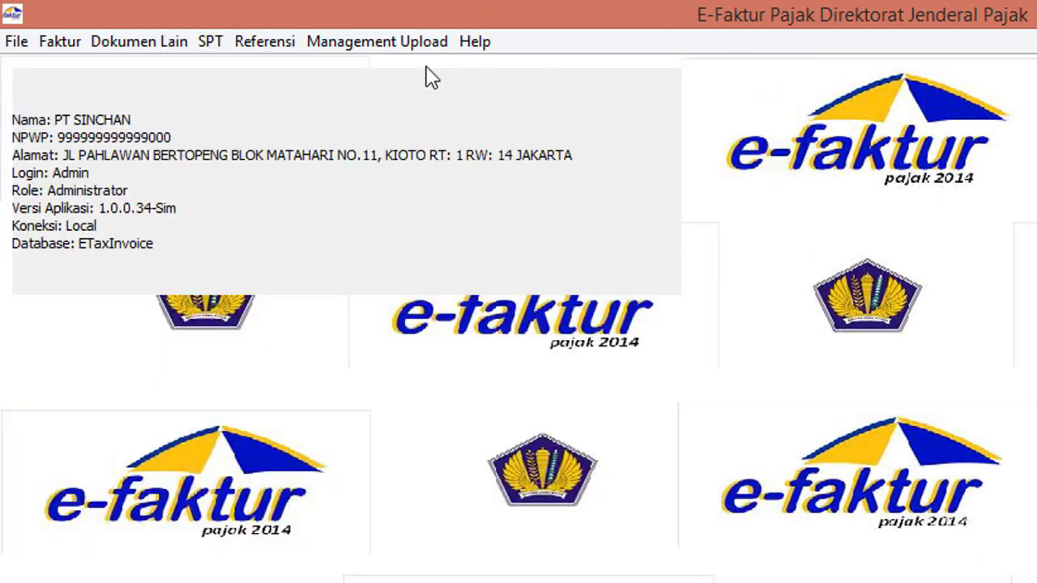
{"action": "left_click", "coordinate": [245, 45]}
{"action": "mouse_move", "coordinate": [365, 80]}
{"action": "left_click", "coordinate": [535, 82]}
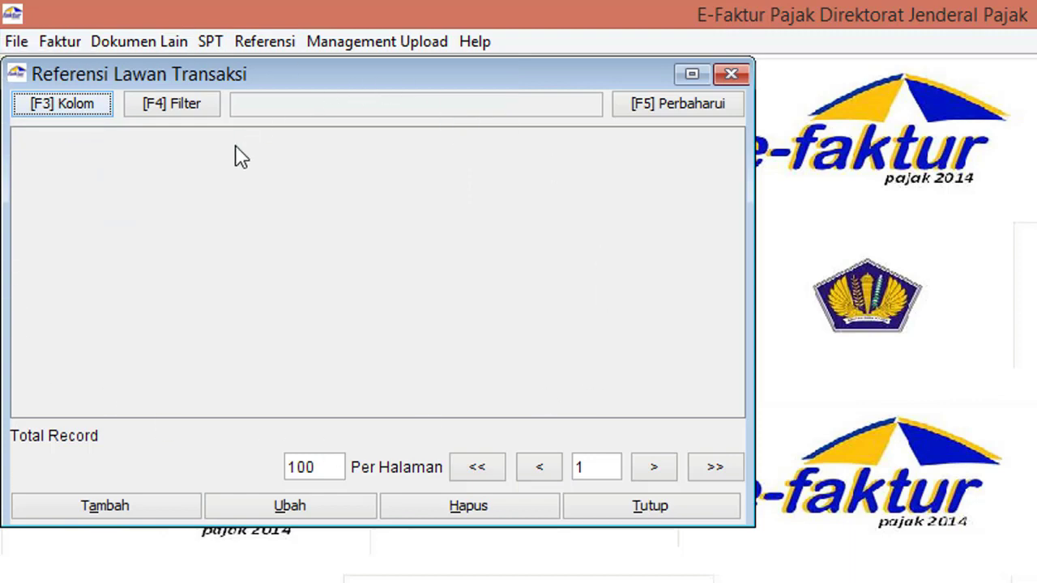
{"action": "left_click", "coordinate": [736, 74]}
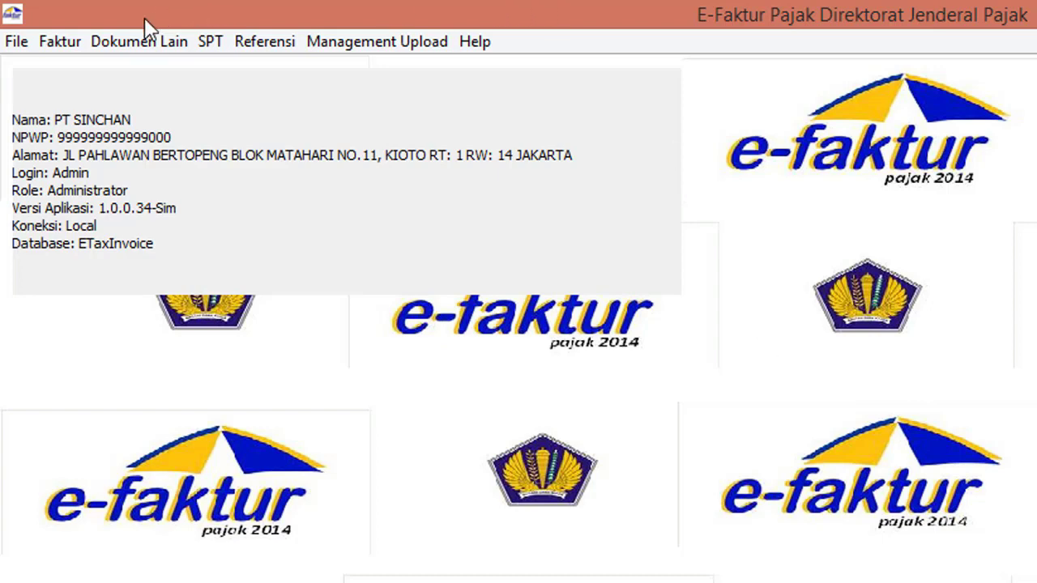
{"action": "left_click", "coordinate": [53, 40]}
{"action": "left_click", "coordinate": [212, 49]}
{"action": "left_click", "coordinate": [214, 45]}
{"action": "left_click", "coordinate": [231, 74]}
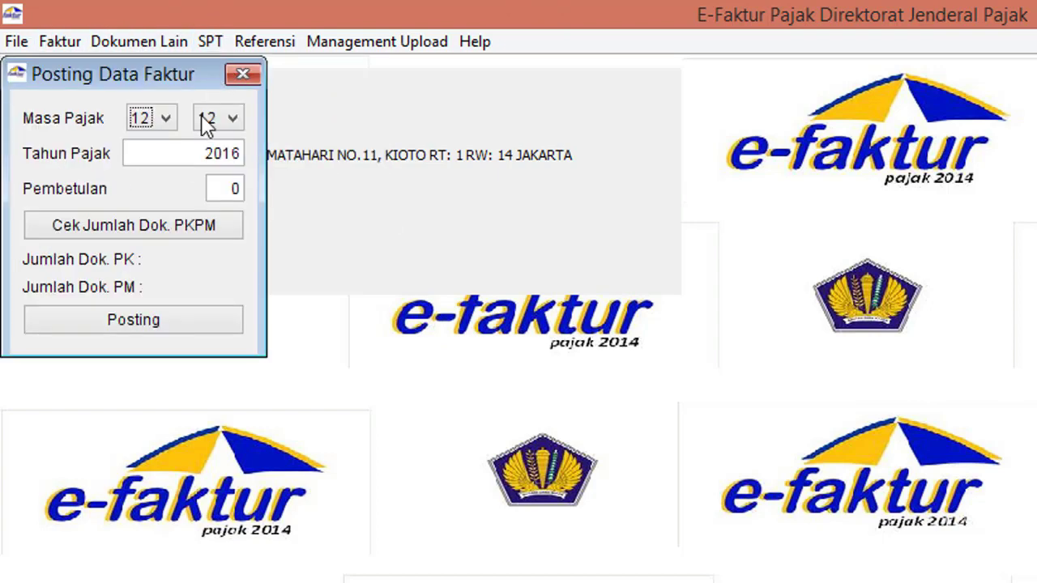
{"action": "left_click", "coordinate": [166, 122]}
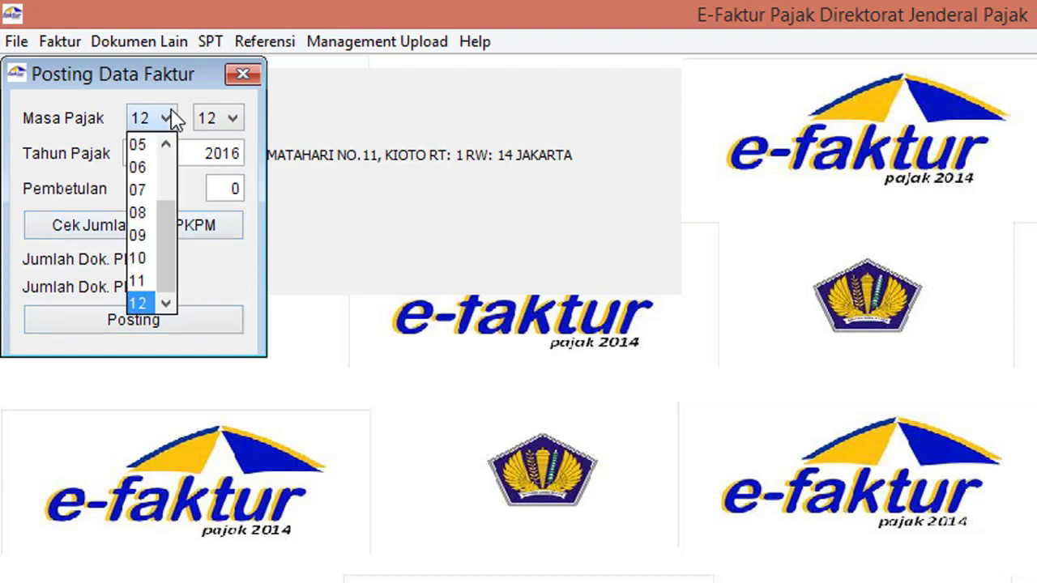
{"action": "scroll", "coordinate": [166, 167], "scroll_direction": "up", "scroll_amount": 2}
{"action": "left_click", "coordinate": [143, 214]}
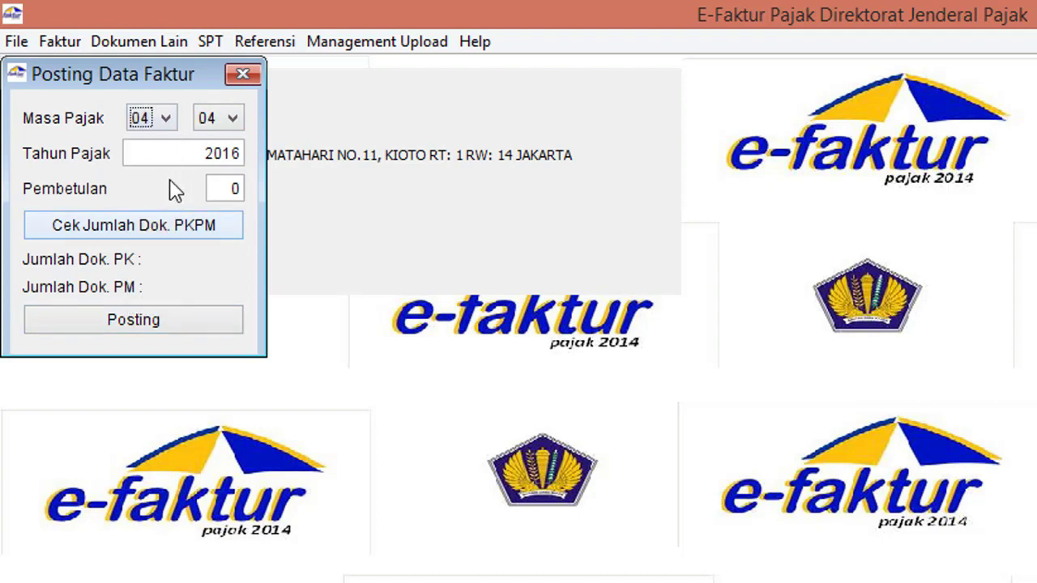
{"action": "left_click", "coordinate": [233, 154]}
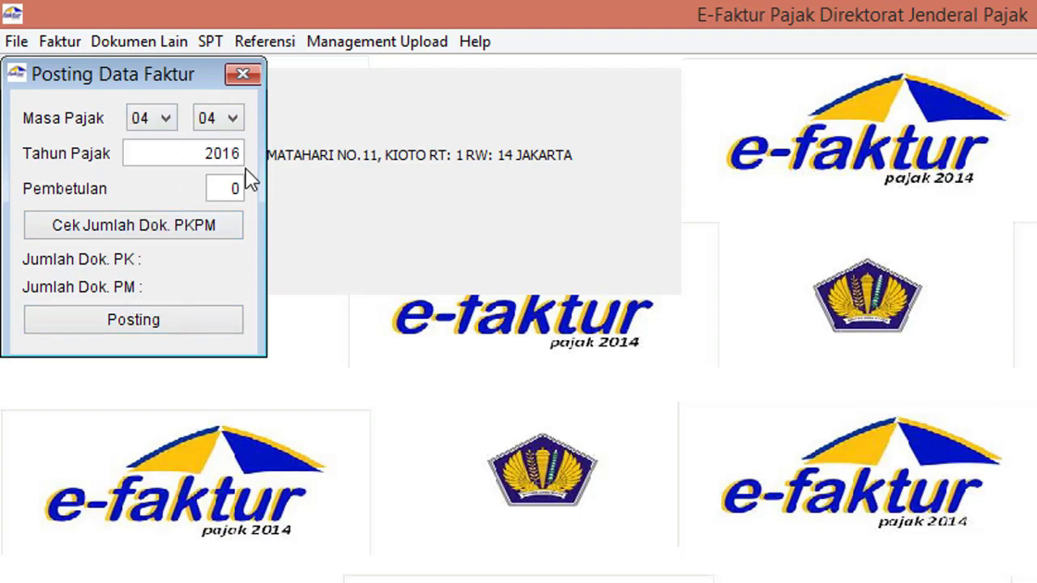
{"action": "key", "text": "Delete"}
{"action": "type", "text": "5"}
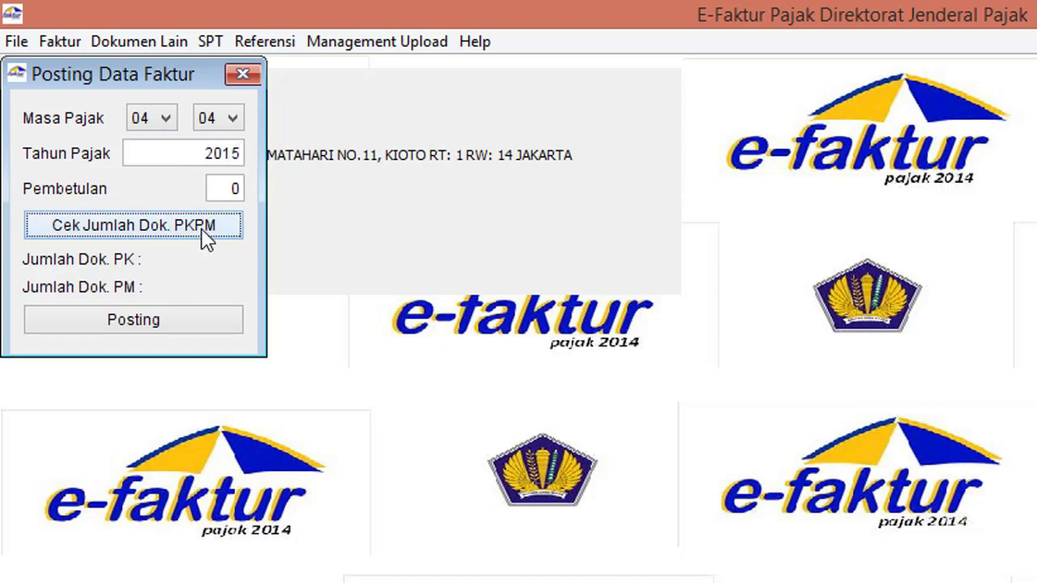
{"action": "left_click", "coordinate": [204, 233]}
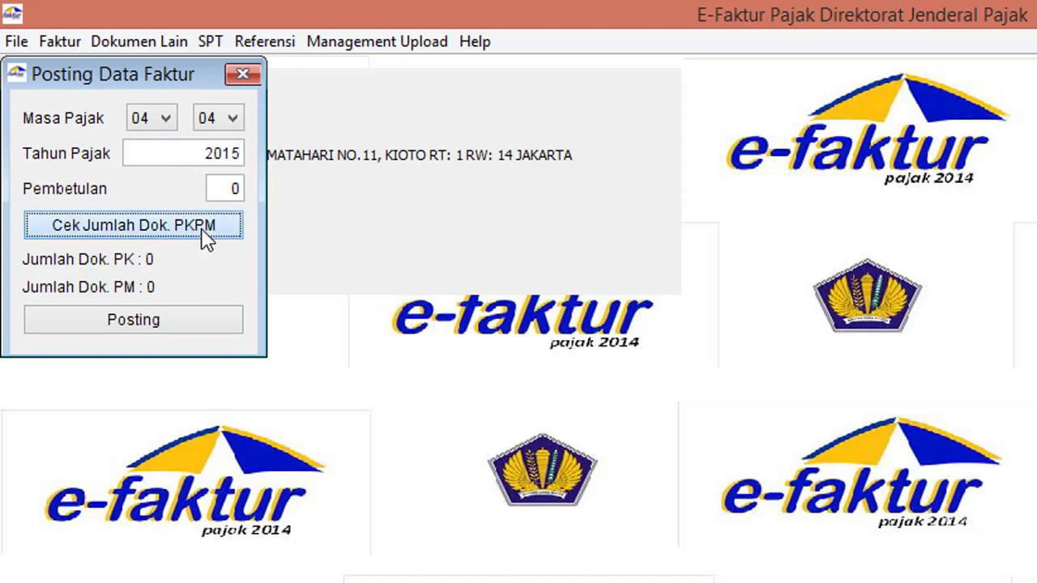
{"action": "left_click", "coordinate": [242, 74]}
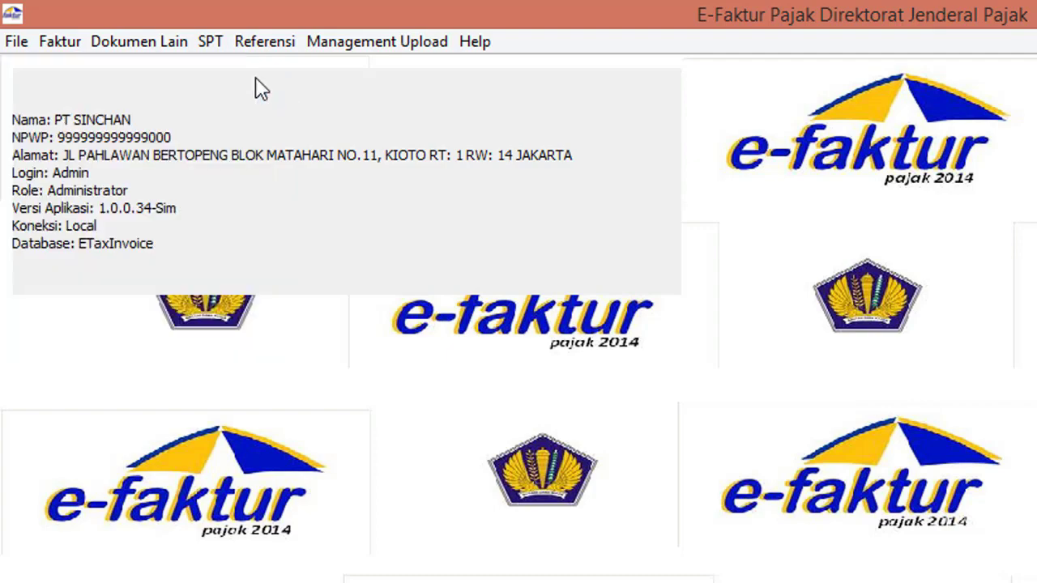